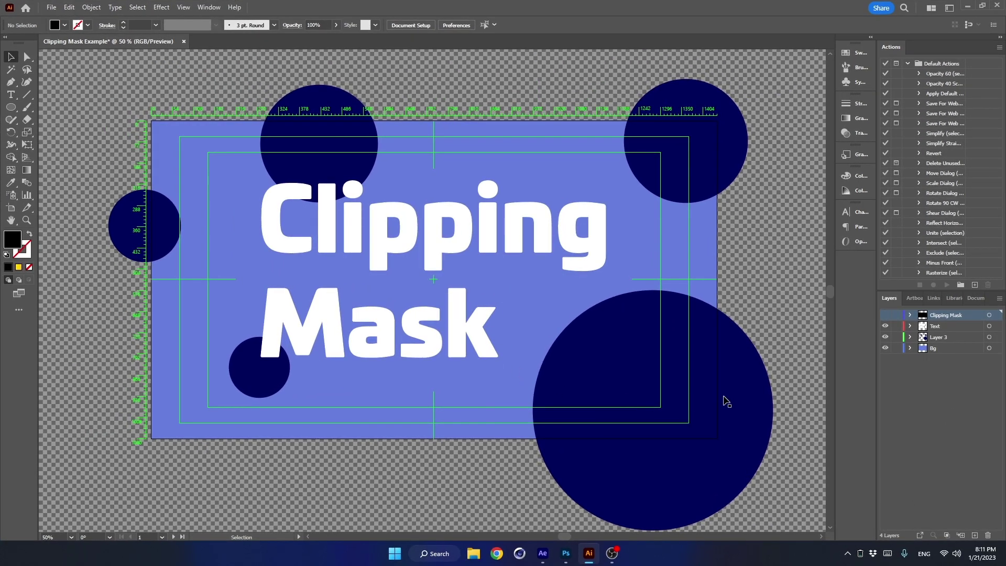
- Show the Clipping Mask layer and turn all the artwork, text and circles into a clipping mask
left_click(886, 315)
left_click_drag(770, 77, 96, 477)
right_click(491, 276)
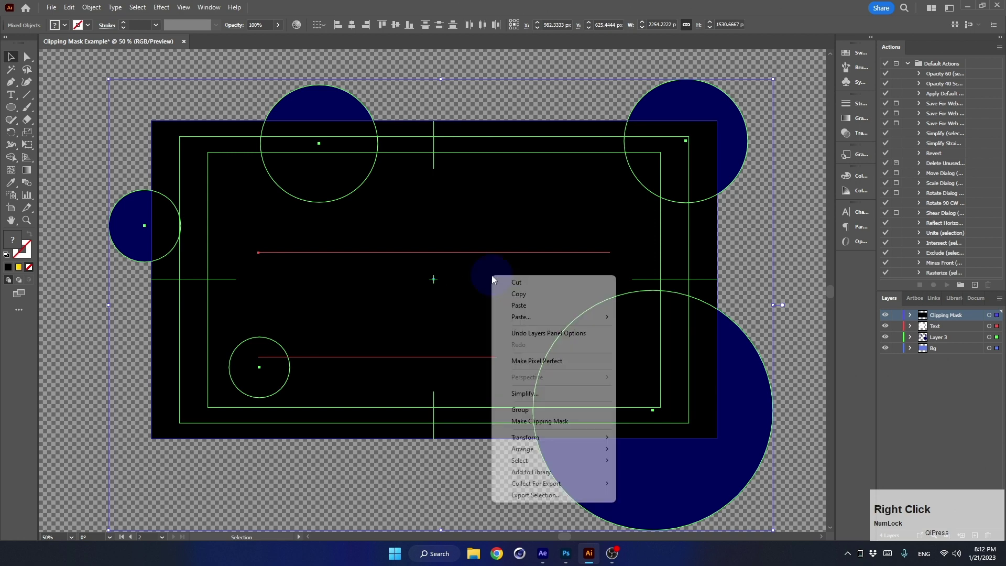
left_click(534, 421)
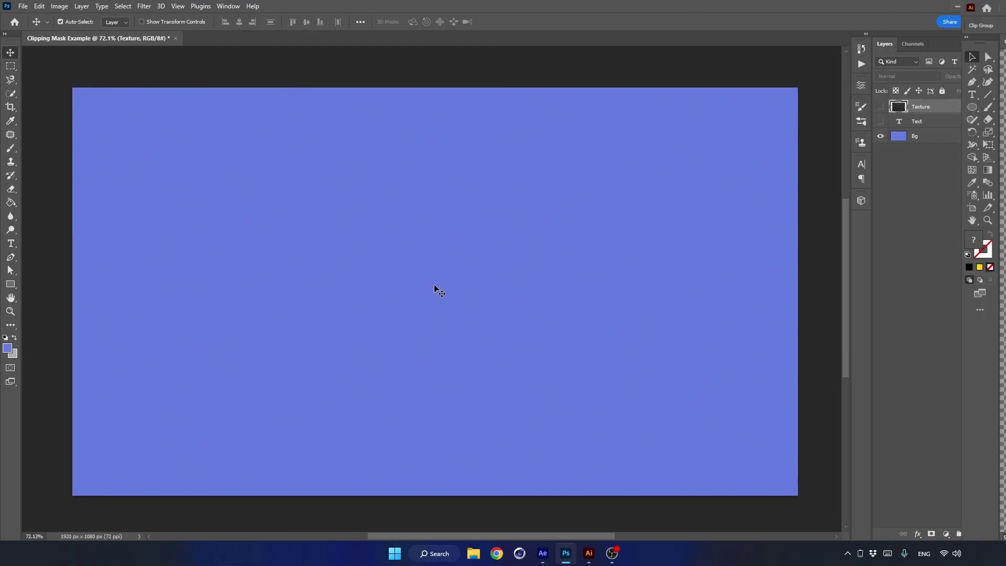
- In Photoshop, show the Text and Texture layers and clip the Texture layer to the Text layer with a clipping mask
left_click(881, 121)
left_click(881, 106)
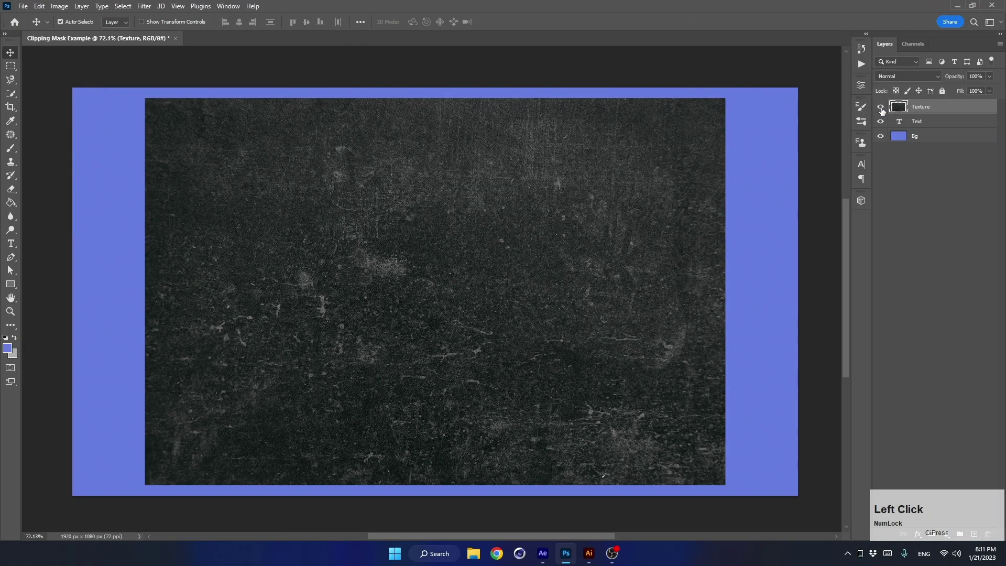
right_click(932, 111)
left_click(841, 300)
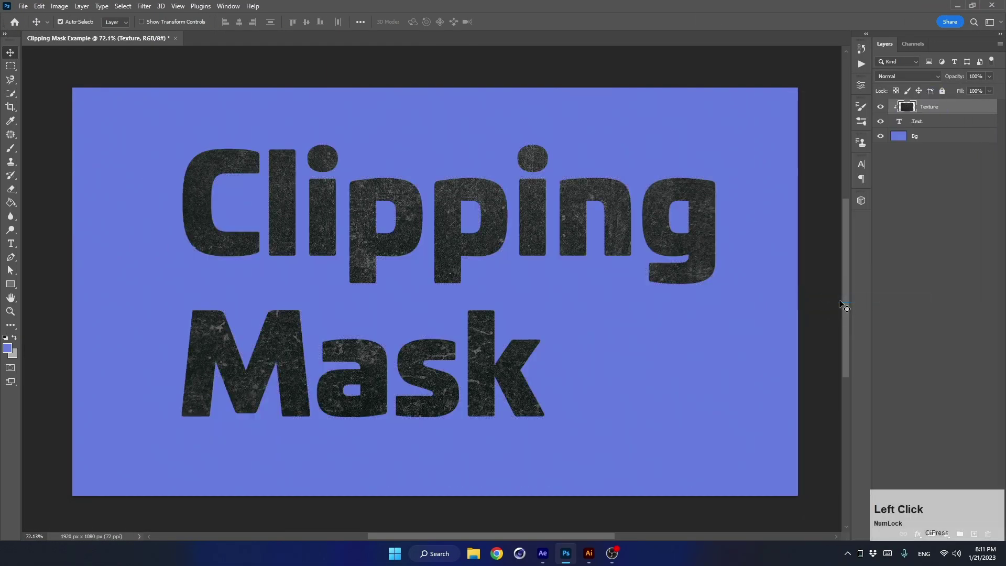
scroll(252, 187, "up", 5)
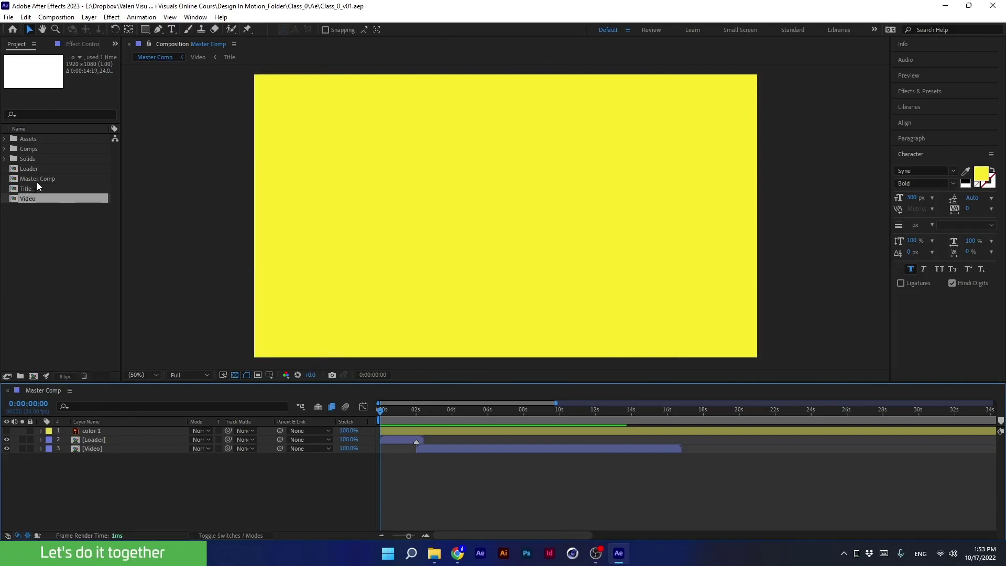
- In After Effects, widen the project area and open the Visual Geographic Logo composition from the Comps folder
left_click(6, 149)
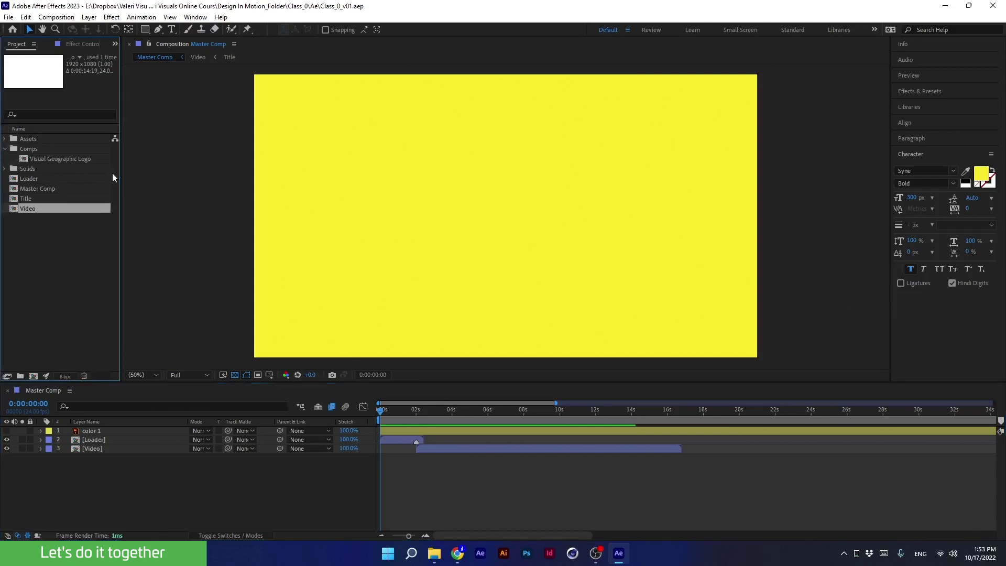
left_click_drag(120, 177, 187, 187)
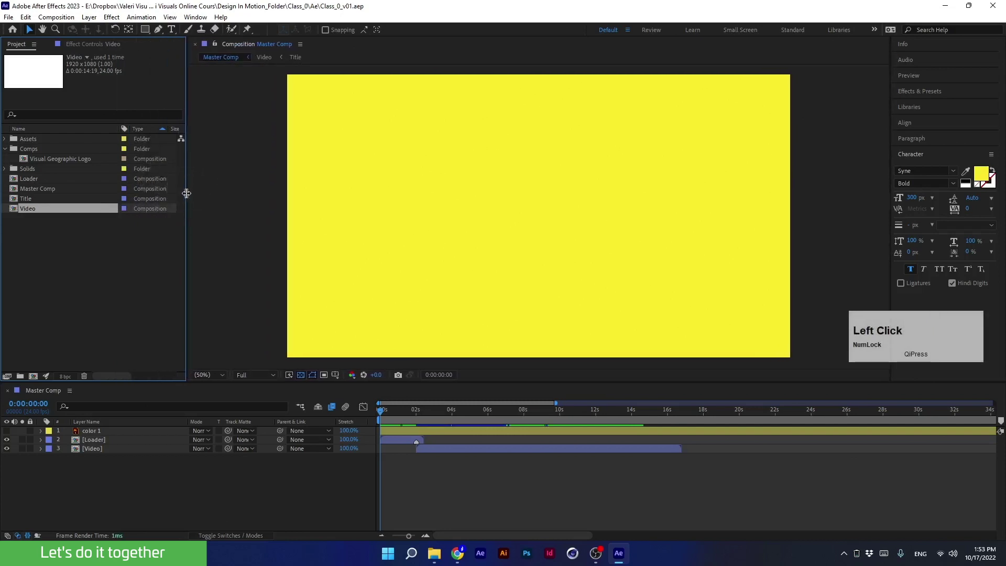
left_click(39, 162)
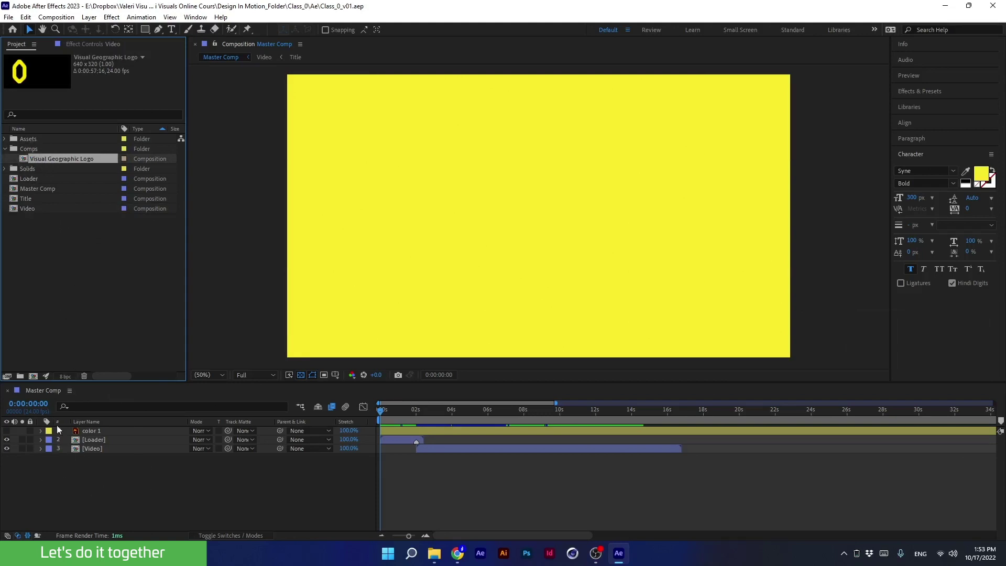
double_click(50, 159)
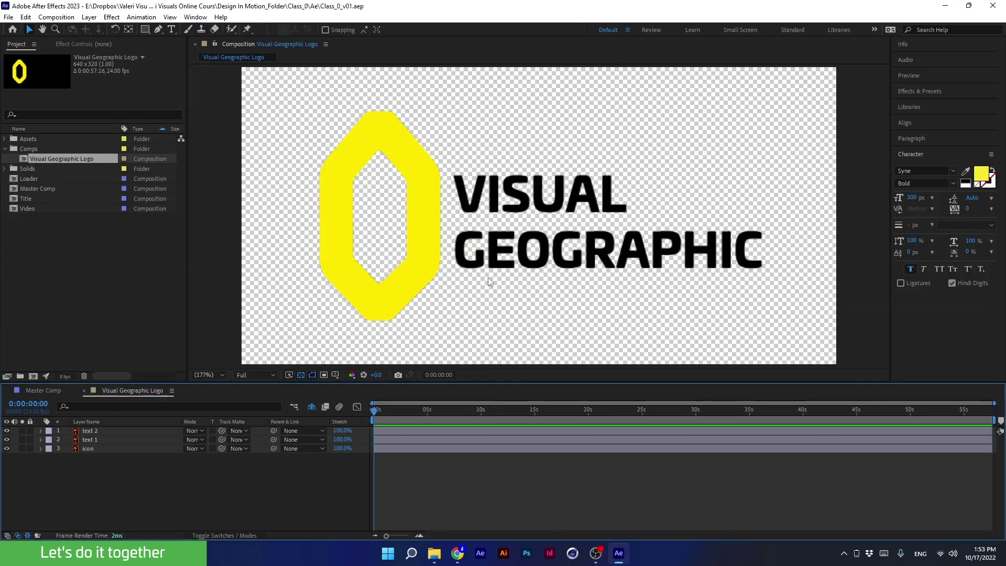
- Check the frame width and height in the composition settings of Visual Geographic Logo
left_click(209, 371)
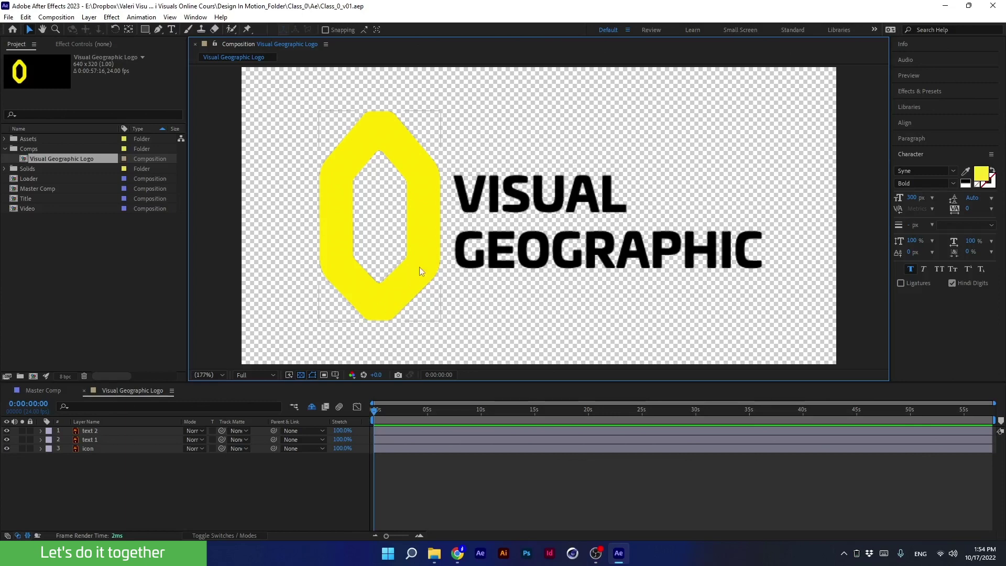
scroll(419, 268, "down", 2)
key("ctrl+k")
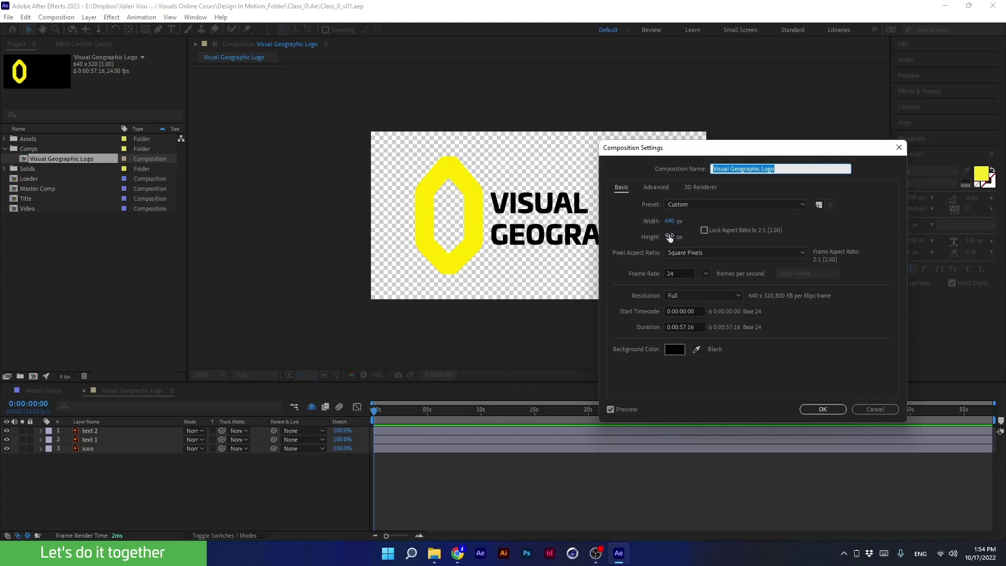
key("Escape")
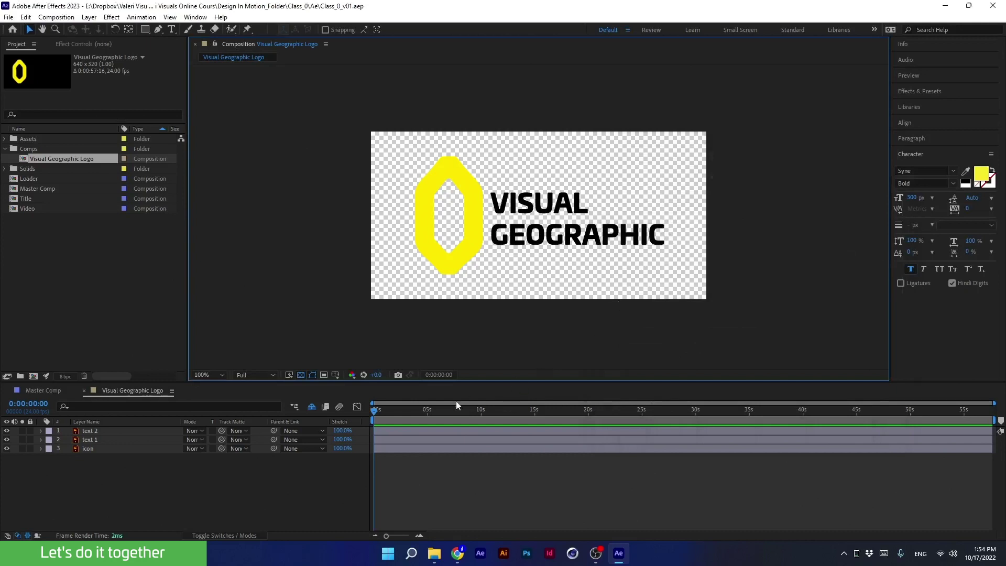
- Open the text 2 layer's source file, Visual Geographic Logo.ai, in Illustrator and check its artboard size
right_click(131, 430)
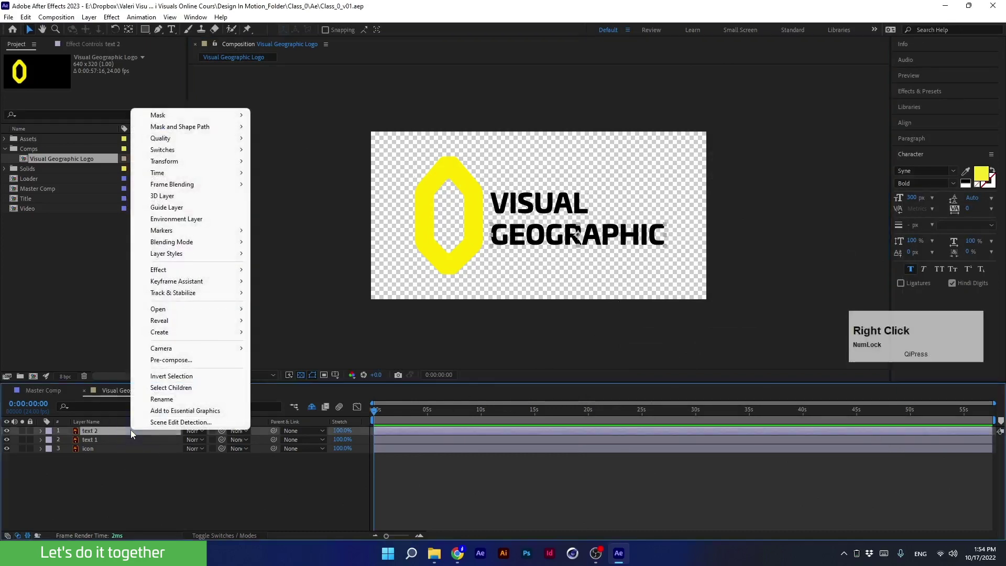
mouse_move(196, 321)
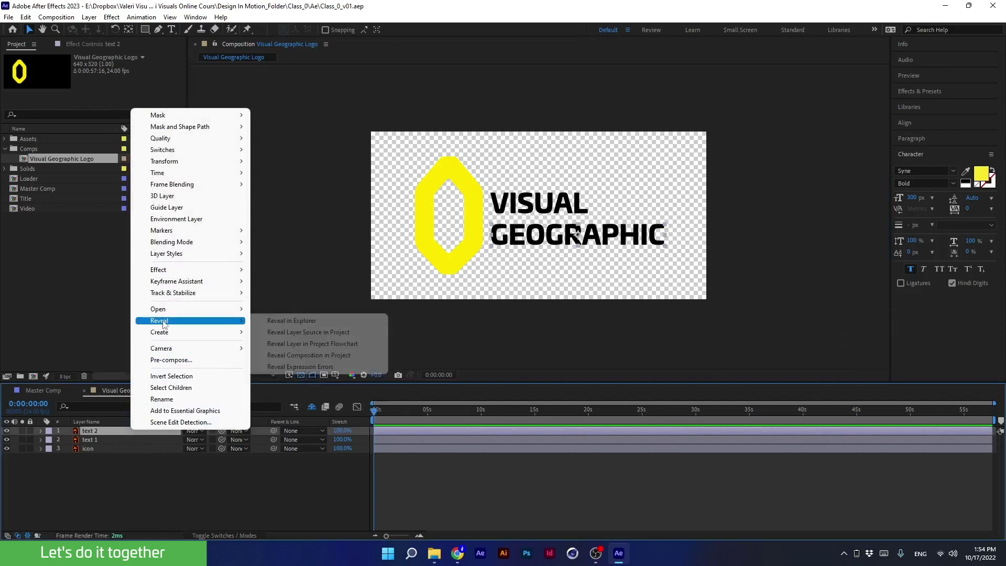
left_click(286, 321)
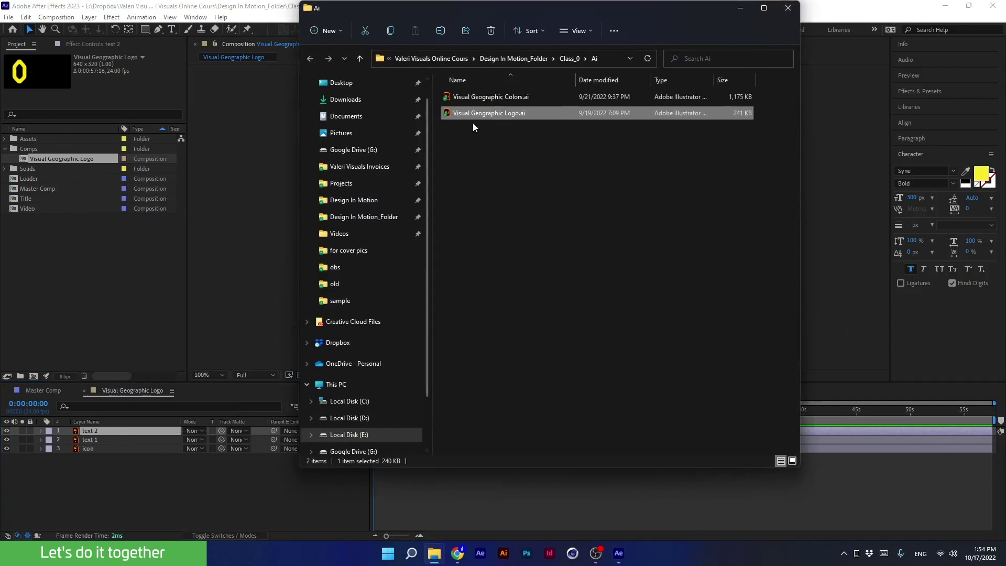
left_click(480, 115)
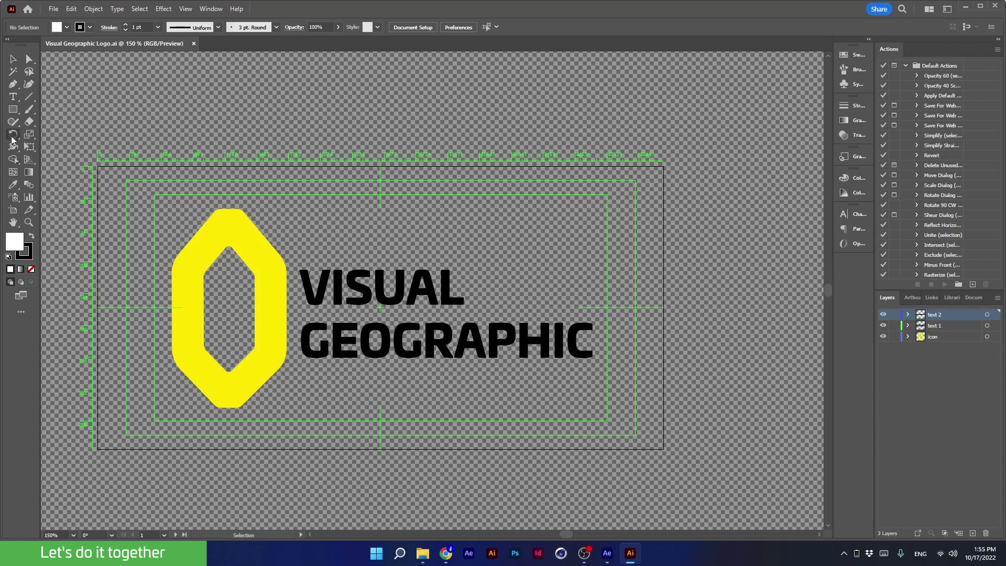
left_click(14, 211)
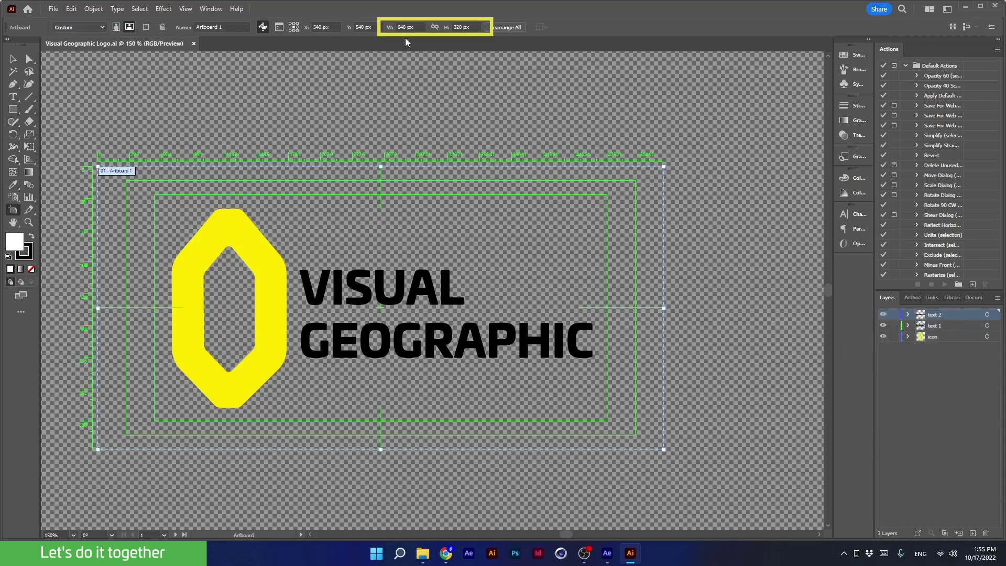
- Return to the Visual Geographic Logo composition in After Effects and show the layer switches in its timeline
left_click(606, 553)
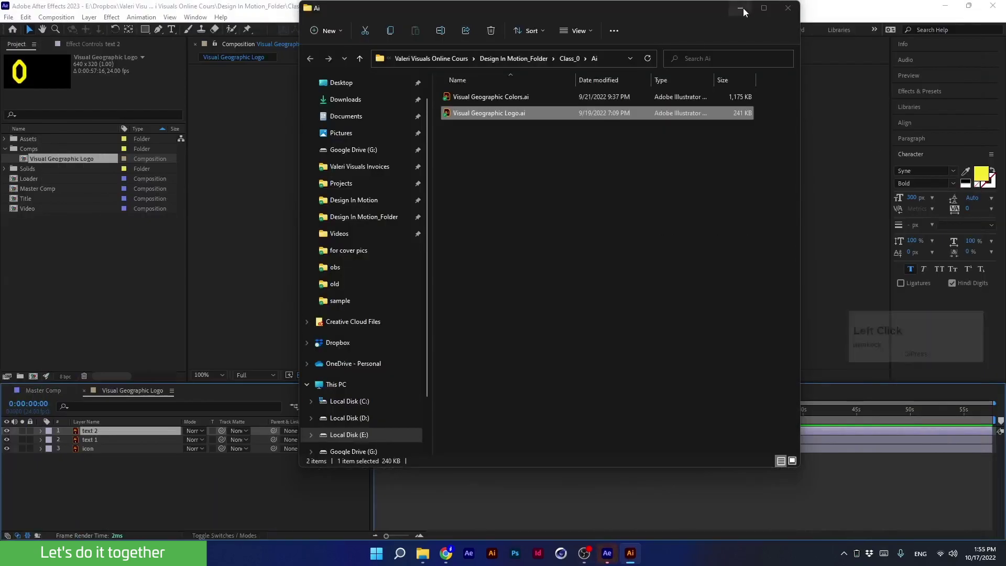
left_click(740, 7)
left_click(496, 326)
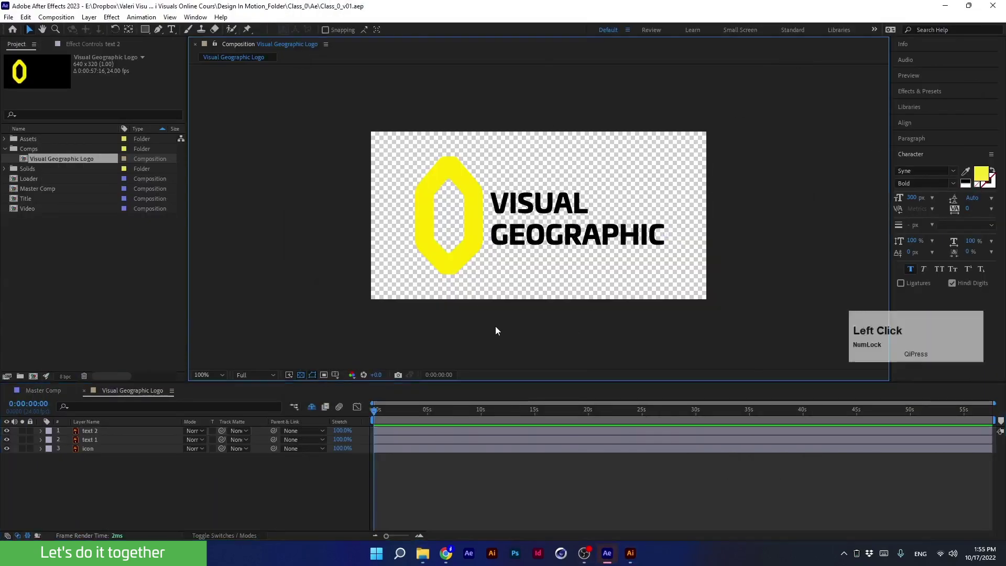
left_click(920, 458)
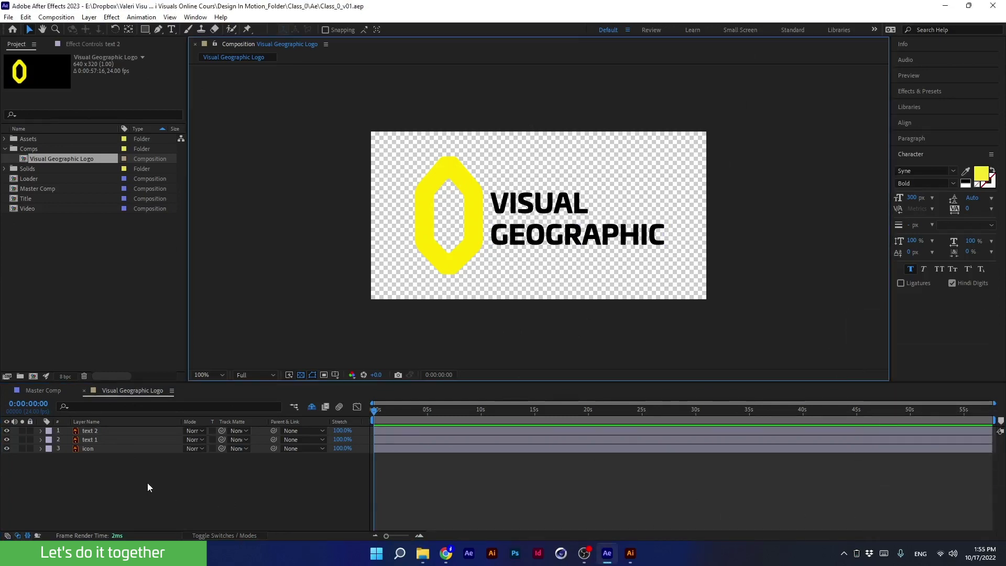
left_click(205, 535)
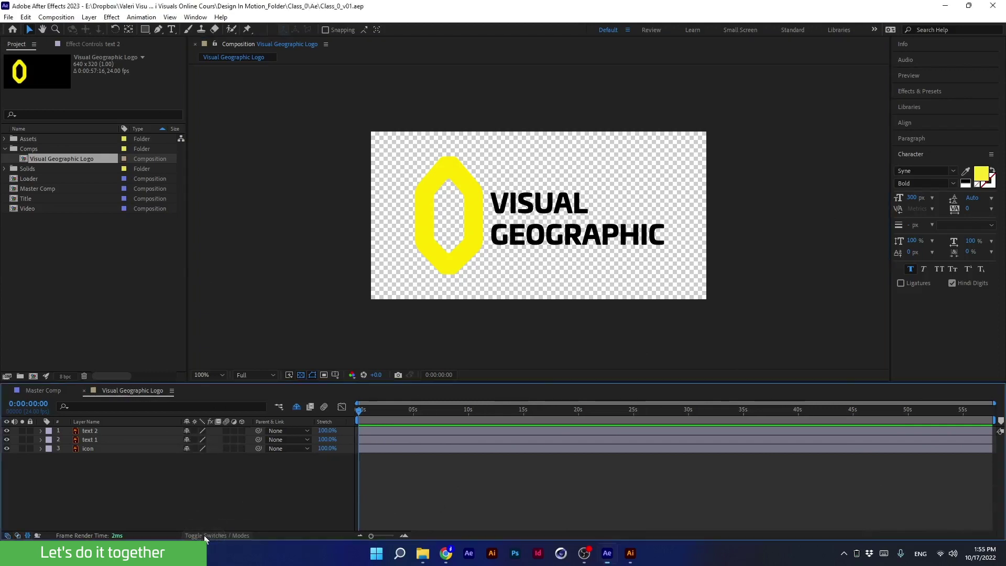
left_click(297, 408)
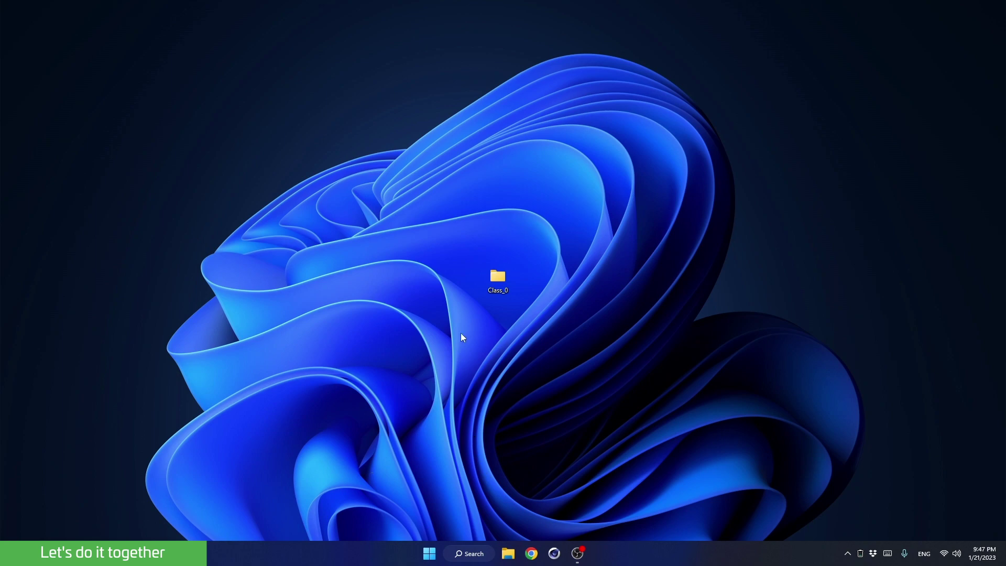
- Open the project Class_0_Track Mattes.aep from the Ae folder inside Class_0 on the desktop
double_click(492, 279)
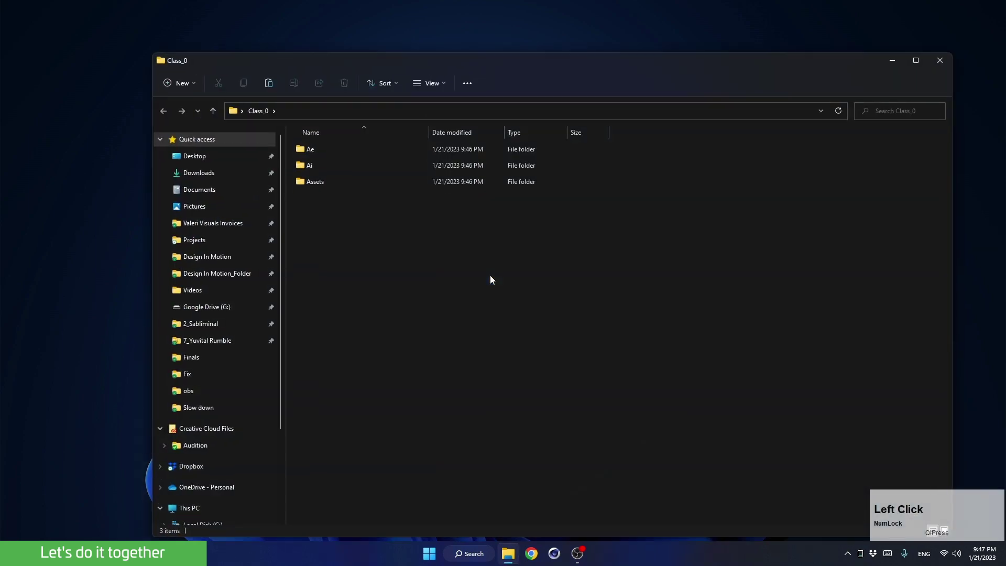
double_click(310, 150)
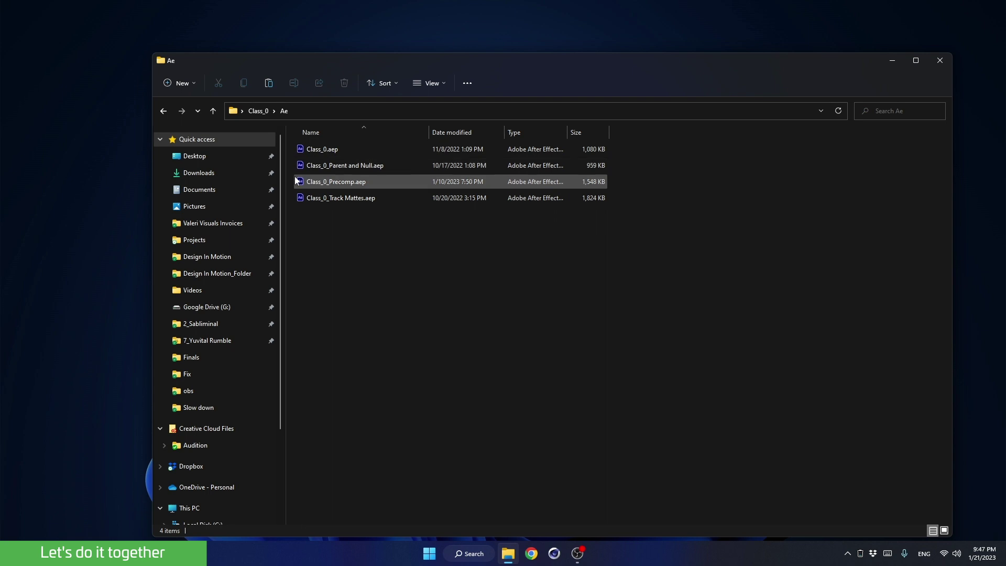
left_click(327, 201)
double_click(322, 197)
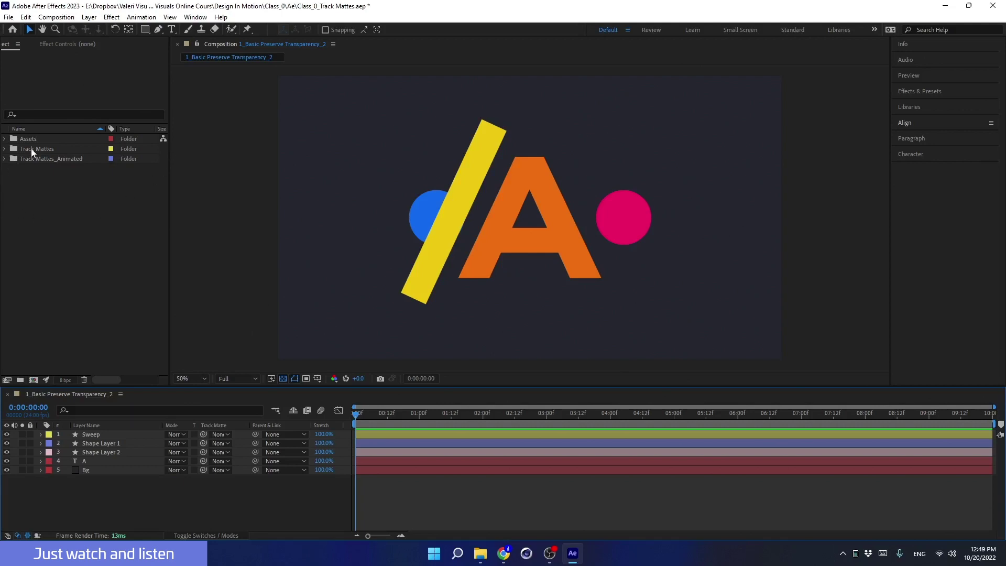
- Look through the Assets folder and expand the Track Mattes_Animated and Track Mattes folders to examine their compositions
left_click(4, 139)
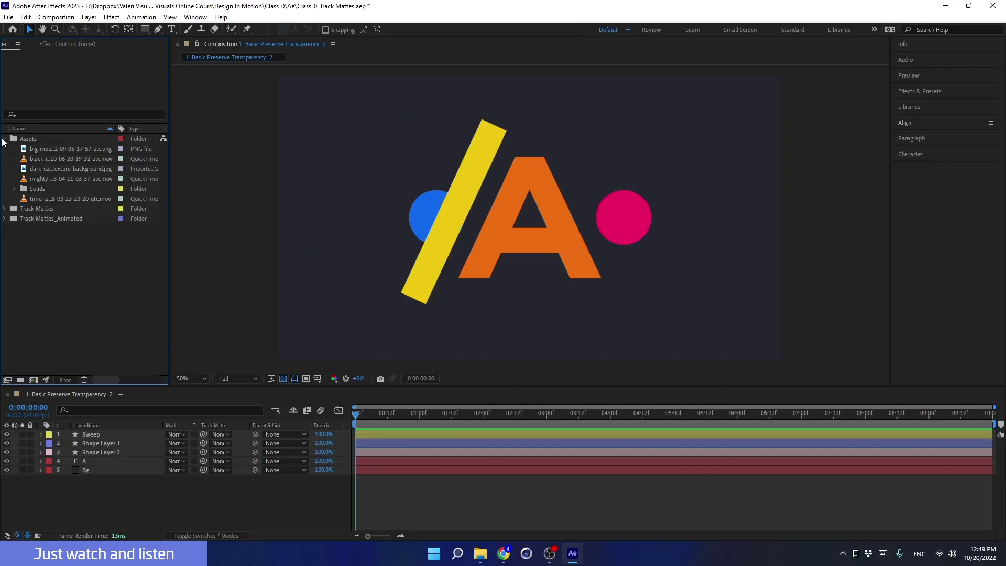
left_click(5, 138)
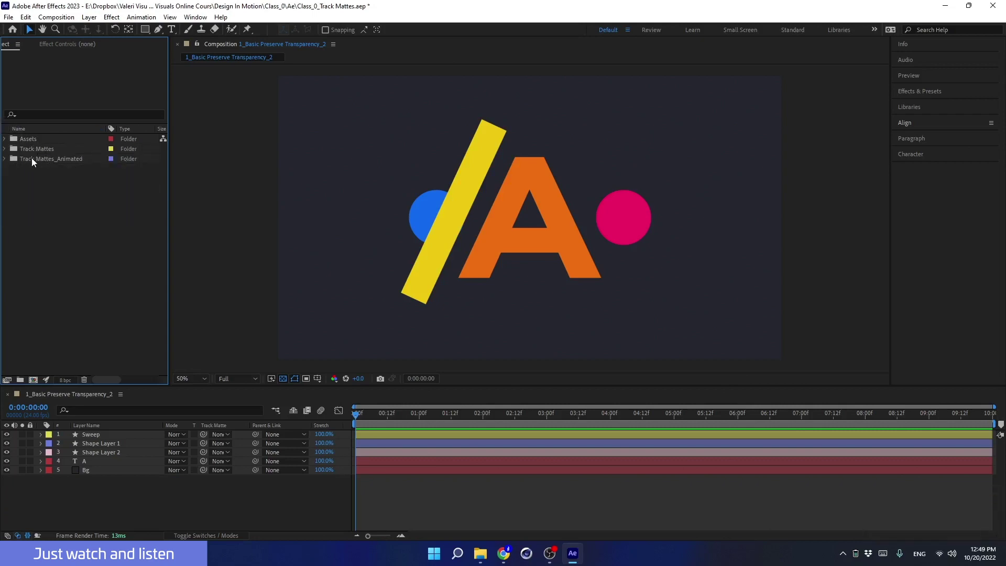
left_click(31, 158)
left_click(4, 159)
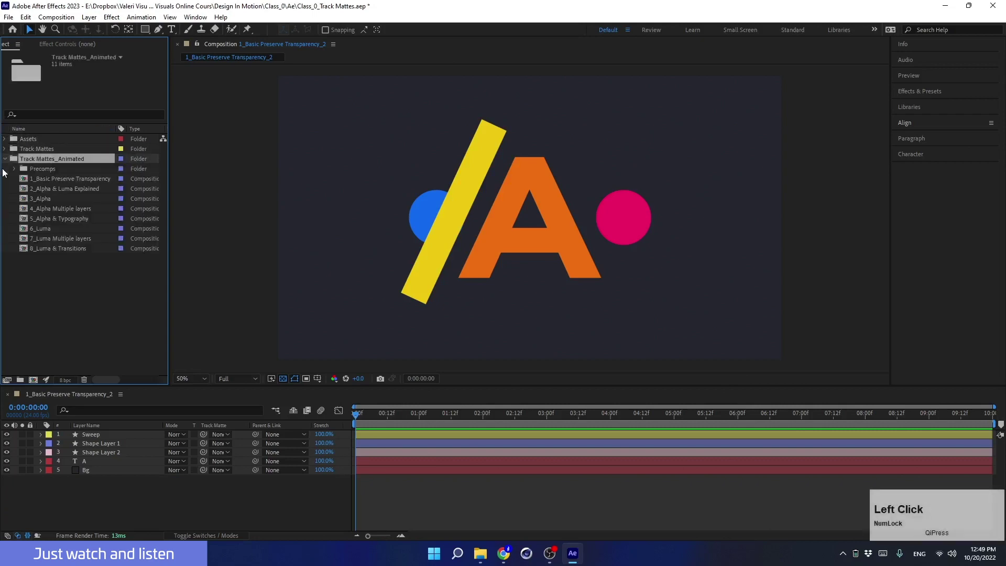
left_click(5, 150)
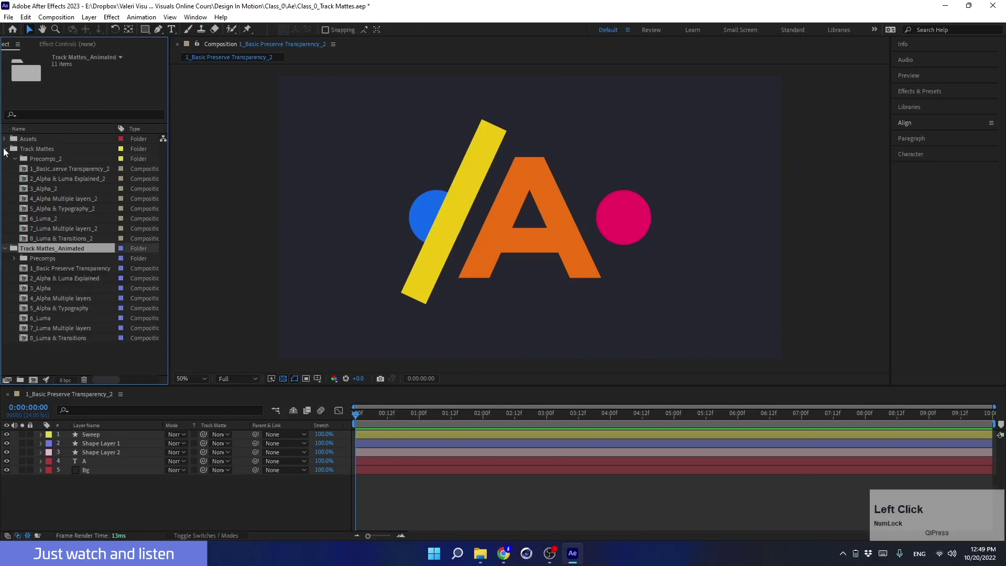
left_click(39, 169)
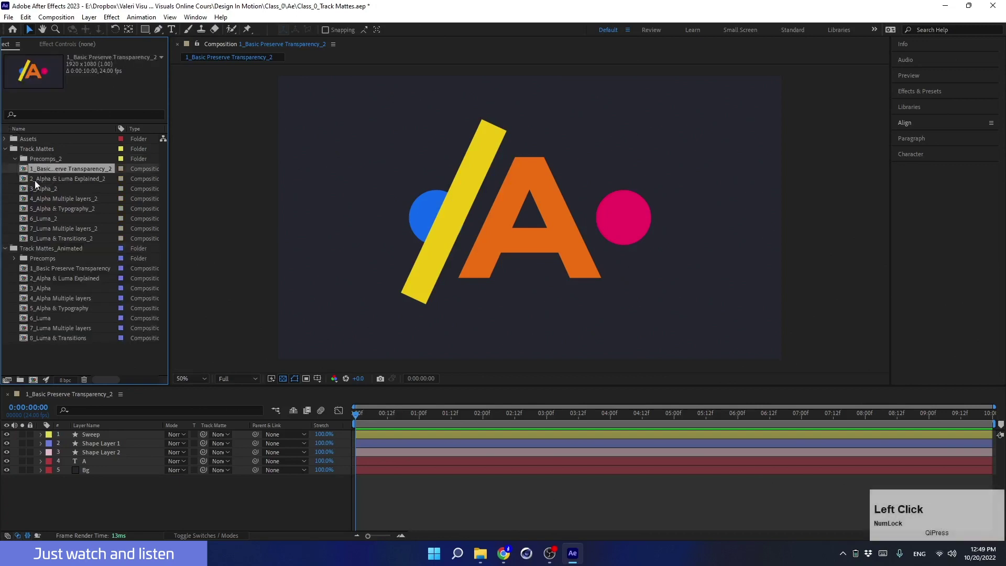
- Open the 1_Basic Preserve Transparency composition from Track Mattes_Animated and preview its animation
left_click(41, 268)
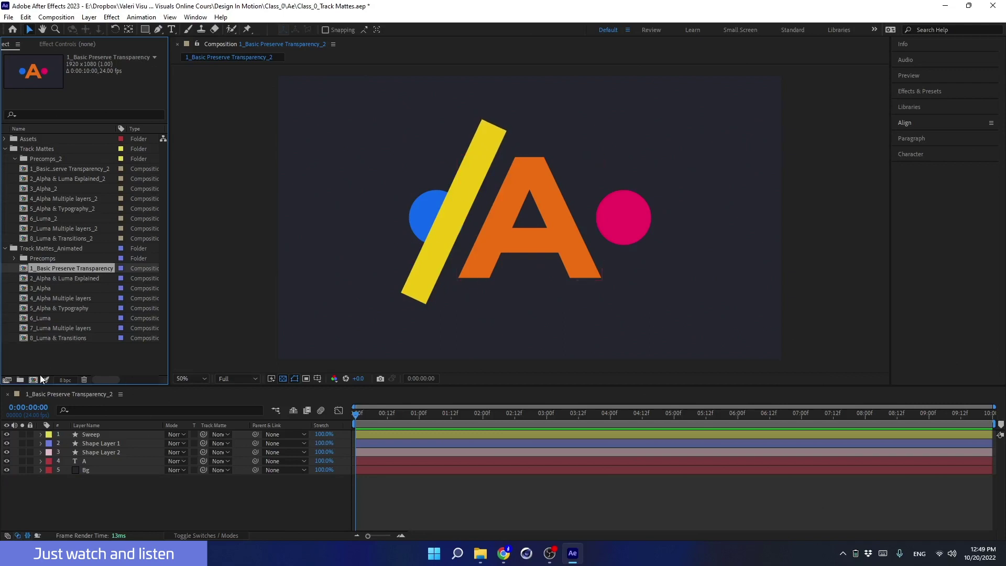
left_click(57, 269)
double_click(56, 269)
left_click(341, 414)
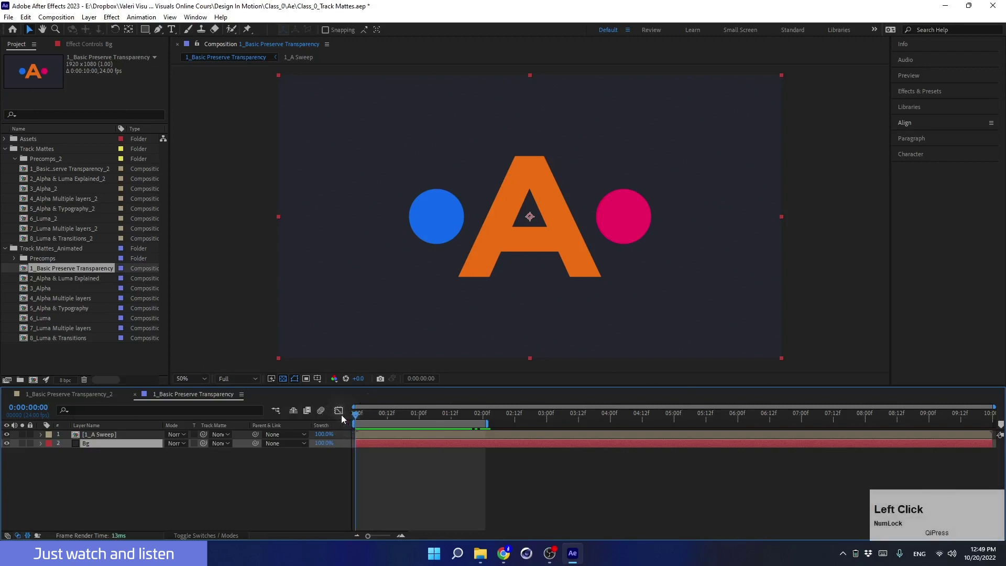
key("space")
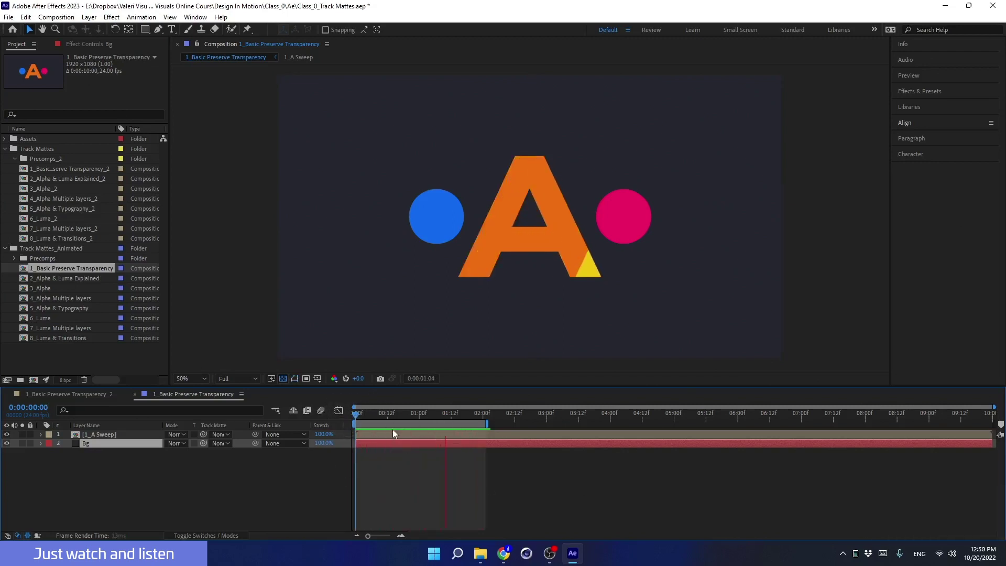
key("space")
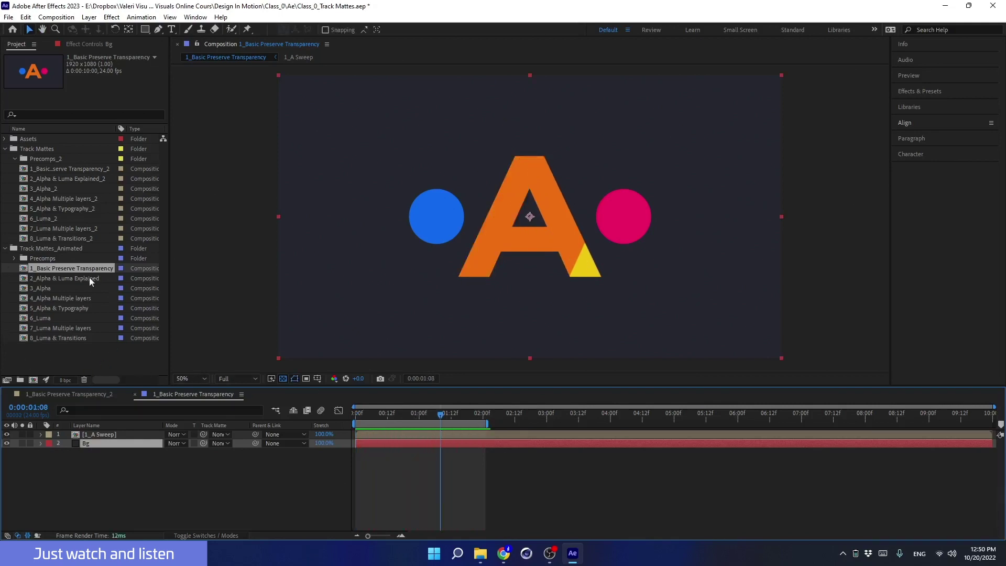
- Look through the thumbnails of the Track Mattes_Animated compositions from 2_Alpha & Luma Explained to 7_Luma Multiple layers
left_click(49, 278)
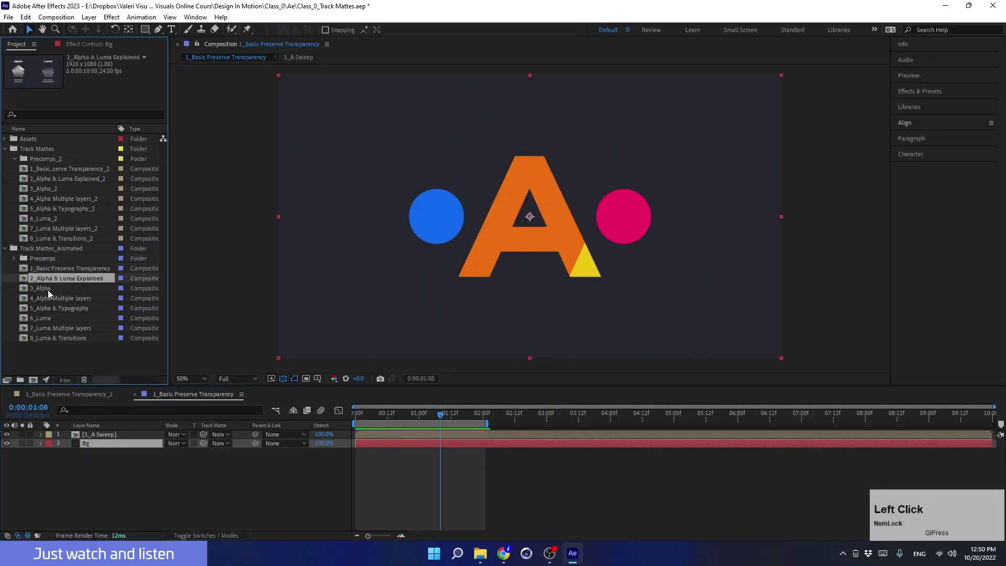
left_click(48, 290)
left_click(48, 299)
left_click(51, 310)
left_click(51, 320)
left_click(52, 329)
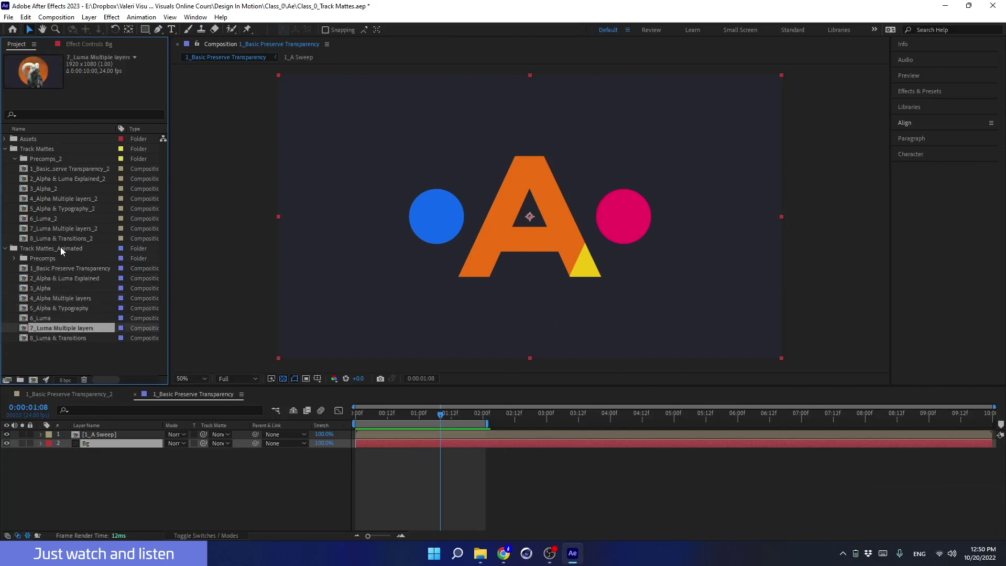
- Close the animated composition, collapse the Track Mattes_Animated folder and open 1_Basic Preserve Transparency_2 from Track Mattes
left_click(134, 395)
left_click(5, 249)
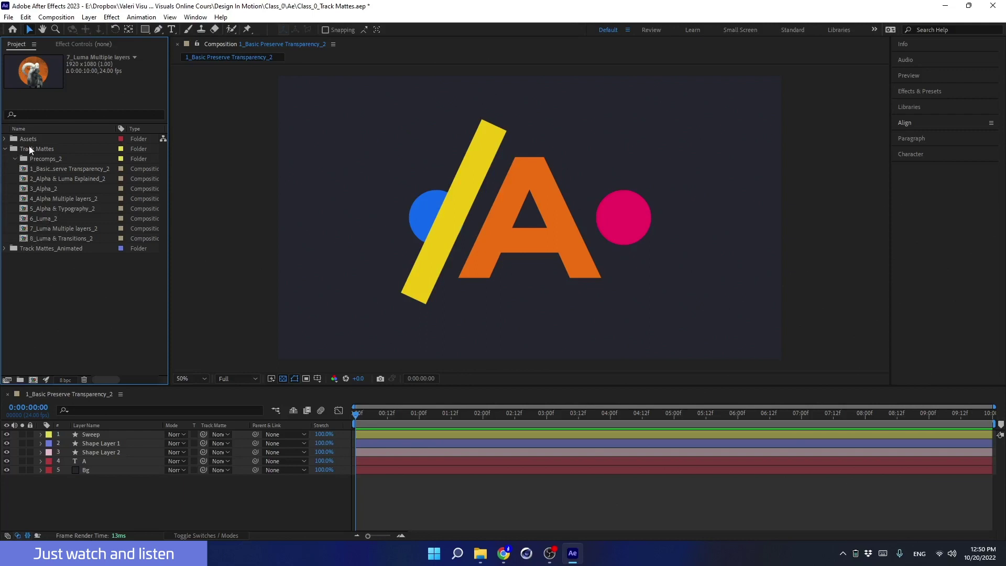
left_click(49, 168)
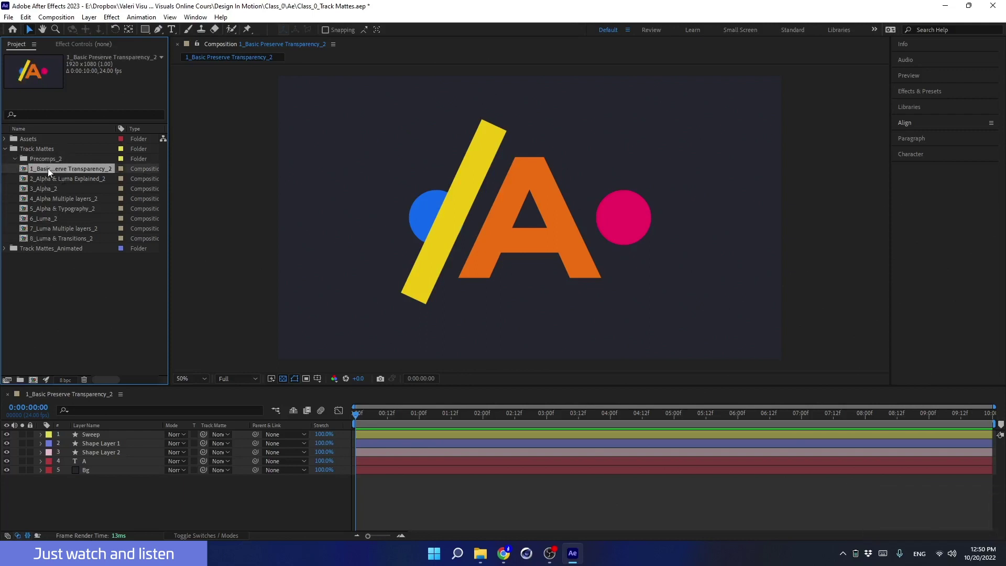
double_click(48, 169)
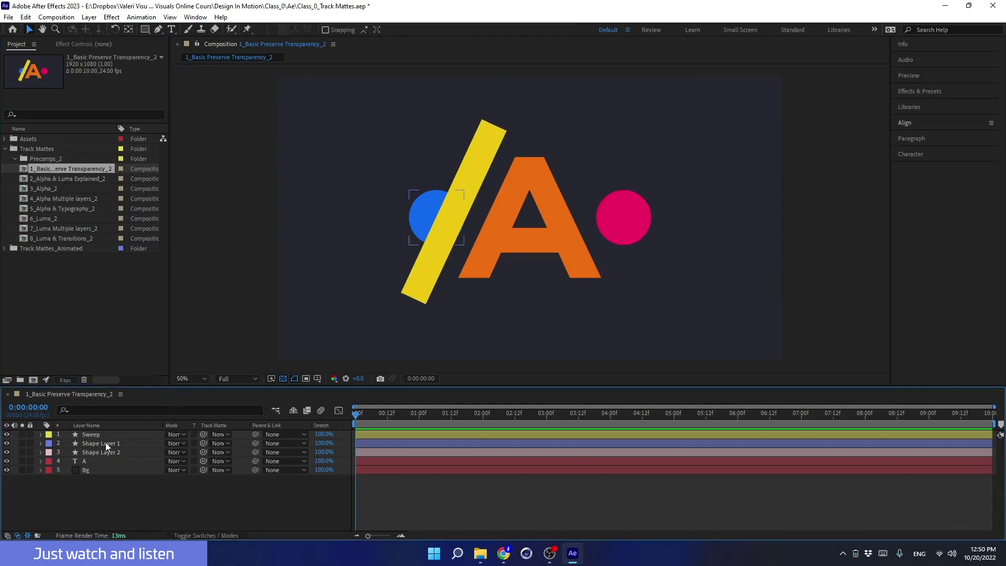
- Examine the Sweep, Shape Layer 2, A and Bg layers by toggling visibility, and check the timeline's switches and modes columns
left_click(93, 435)
left_click(6, 435)
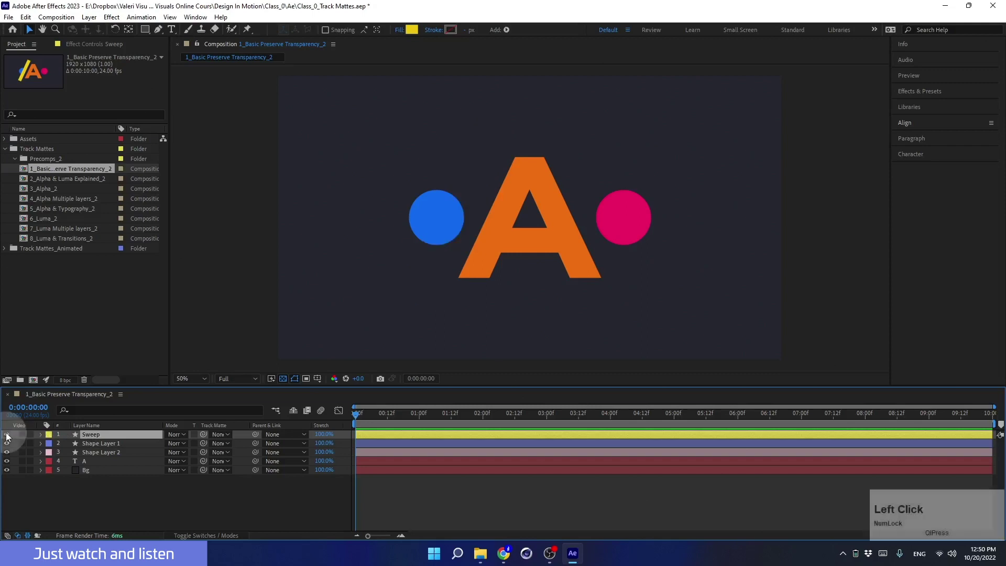
left_click(6, 434)
left_click(97, 452)
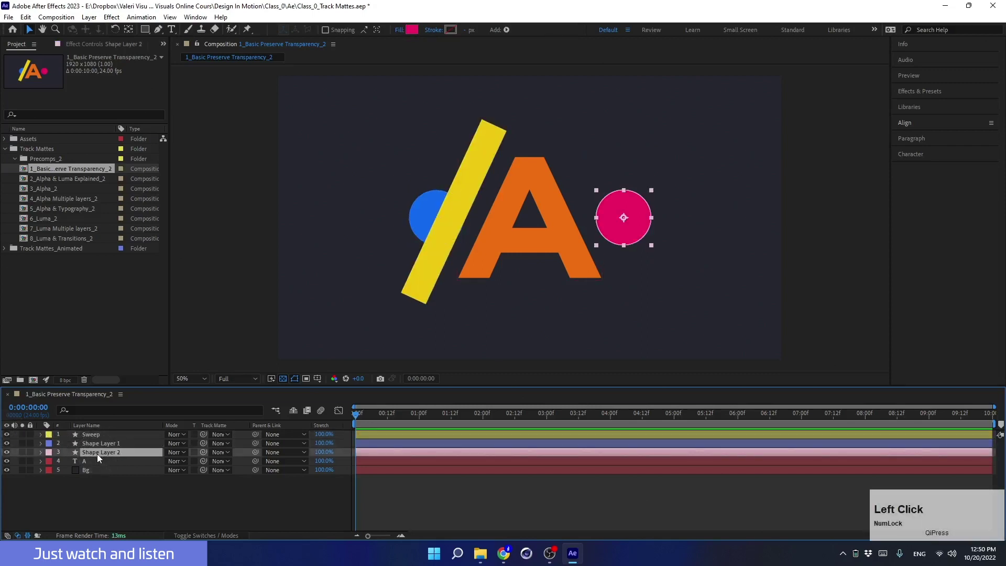
left_click(86, 462)
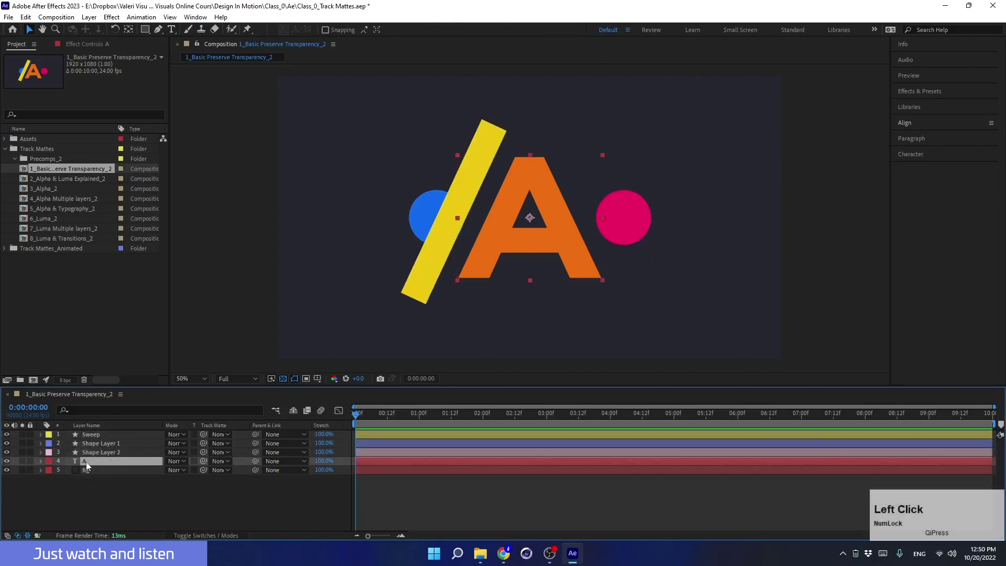
left_click(87, 470)
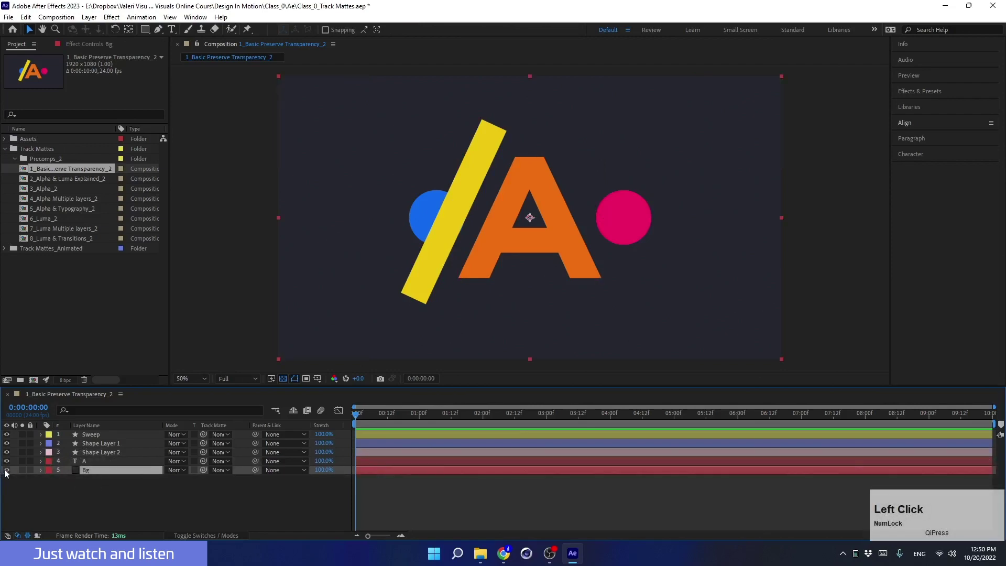
left_click(6, 470)
left_click(7, 470)
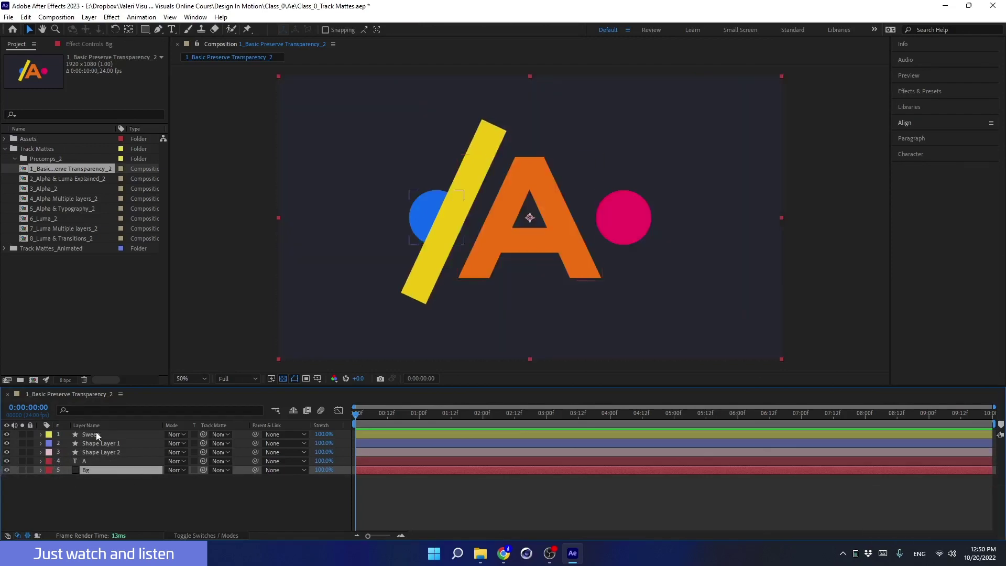
left_click(109, 470)
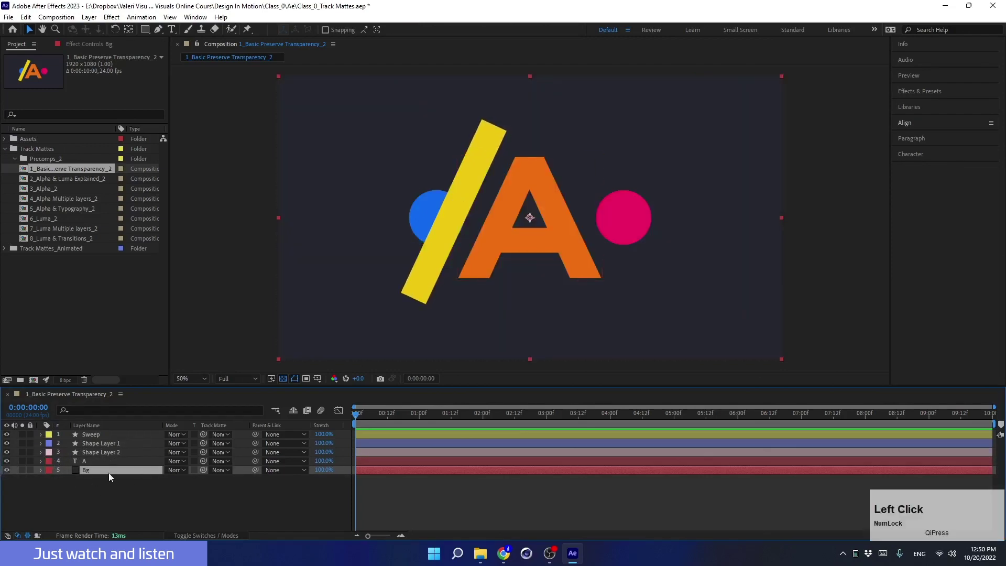
left_click(191, 537)
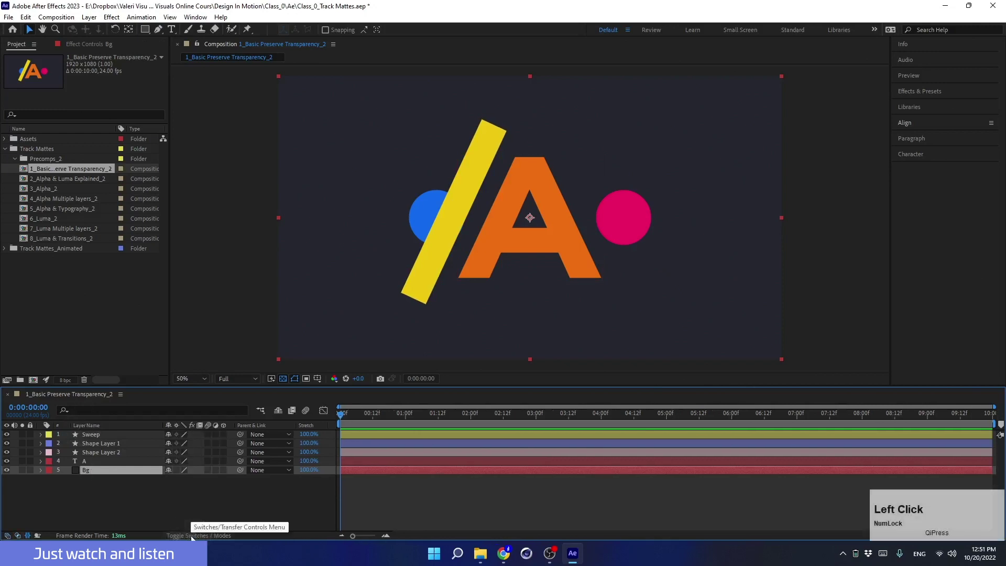
left_click(191, 537)
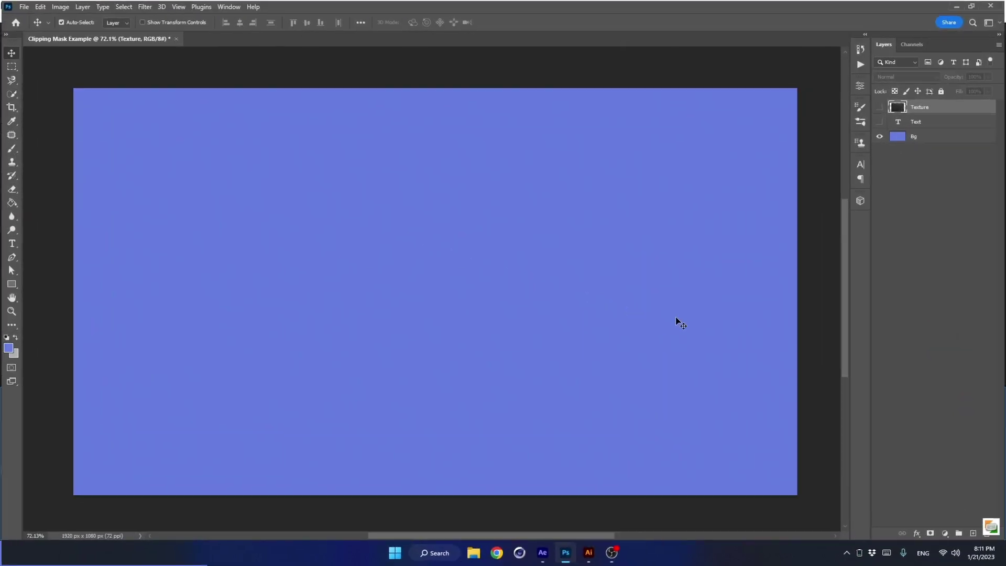
- In Photoshop's Clipping Mask Example document, show the Text and Texture layers and clip Texture to the Text layer
left_click(881, 122)
left_click(881, 107)
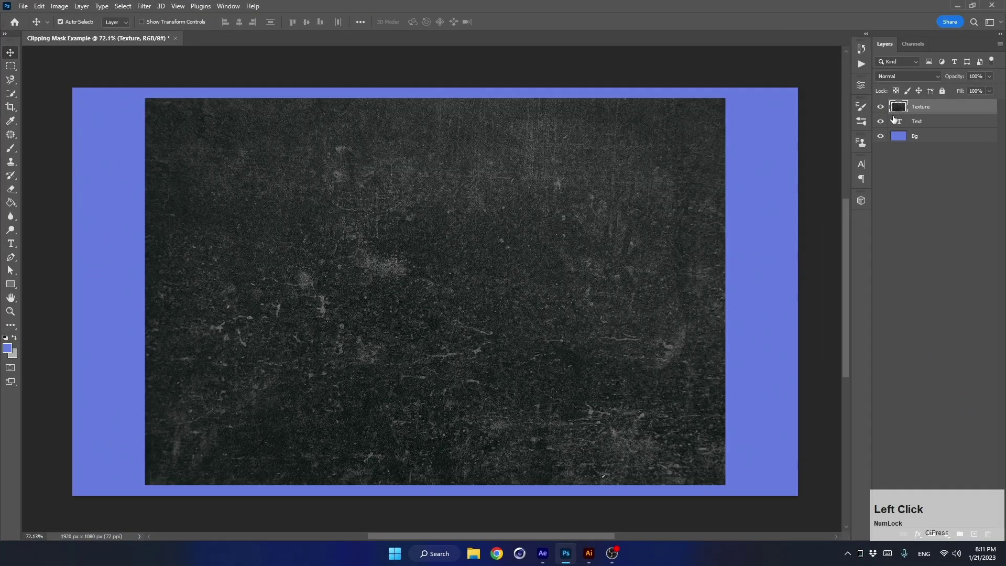
right_click(932, 108)
left_click(859, 298)
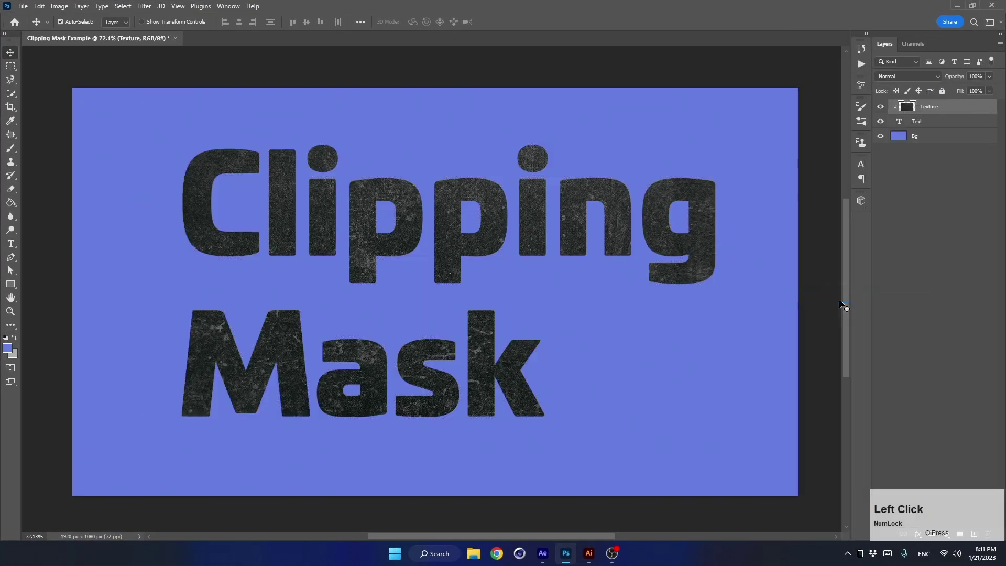
scroll(246, 175, "up", 2)
scroll(253, 188, "up", 2)
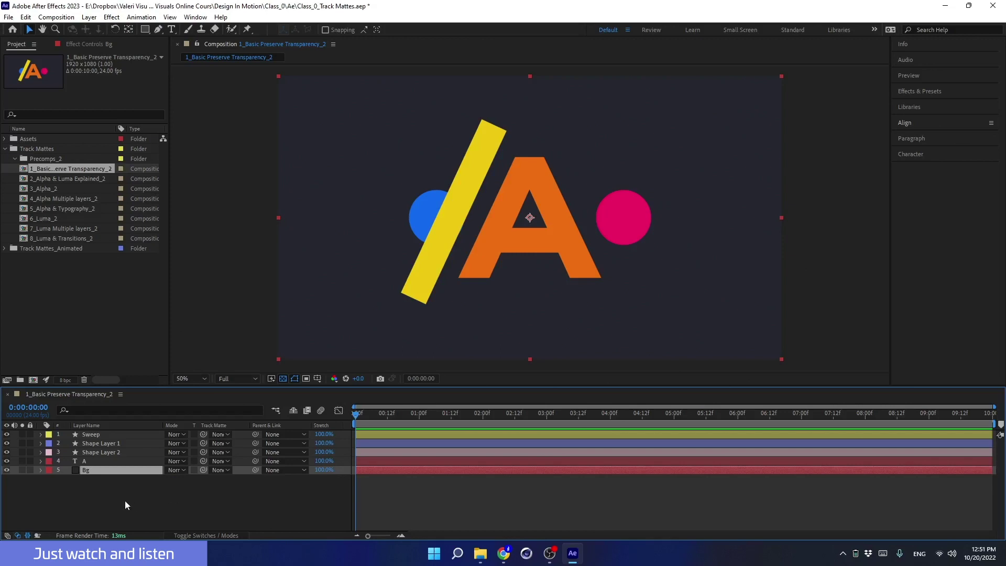
- Back in After Effects, shift the Sweep bar slightly left, then preview the animated 1_Basic Preserve Transparency composition and close it
left_click(90, 434)
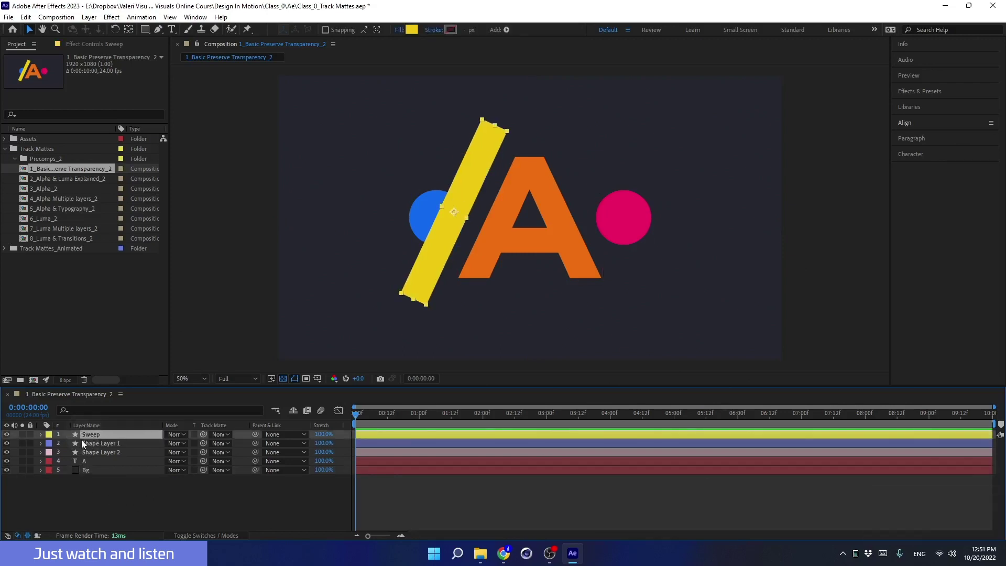
left_click_drag(426, 259, 406, 274)
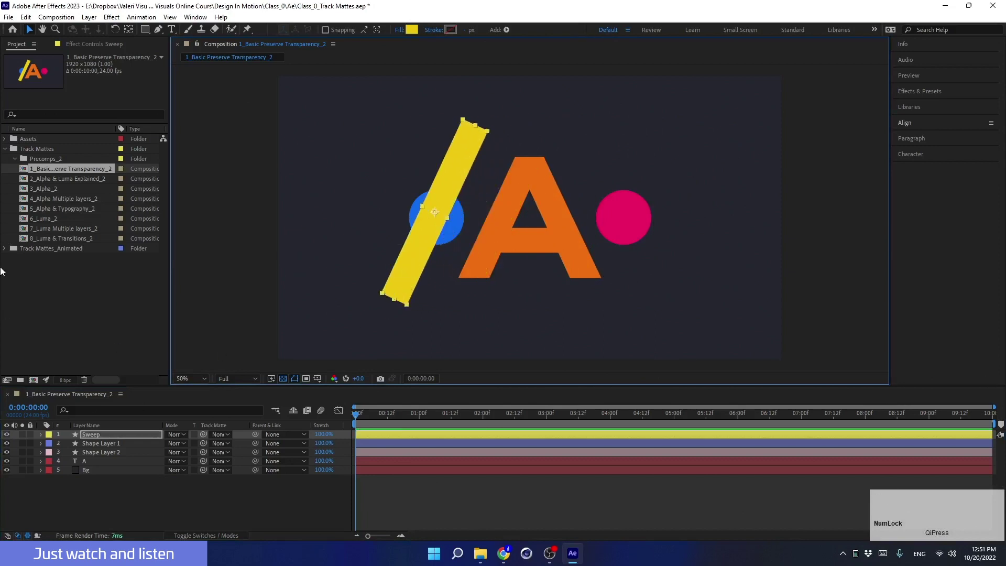
left_click(4, 250)
double_click(46, 268)
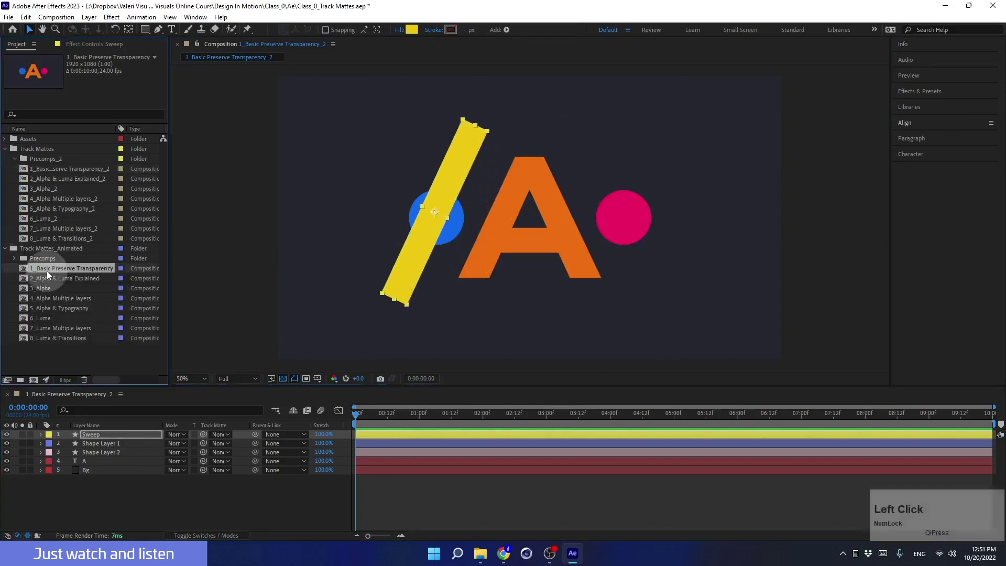
left_click_drag(440, 417, 282, 425)
key("space")
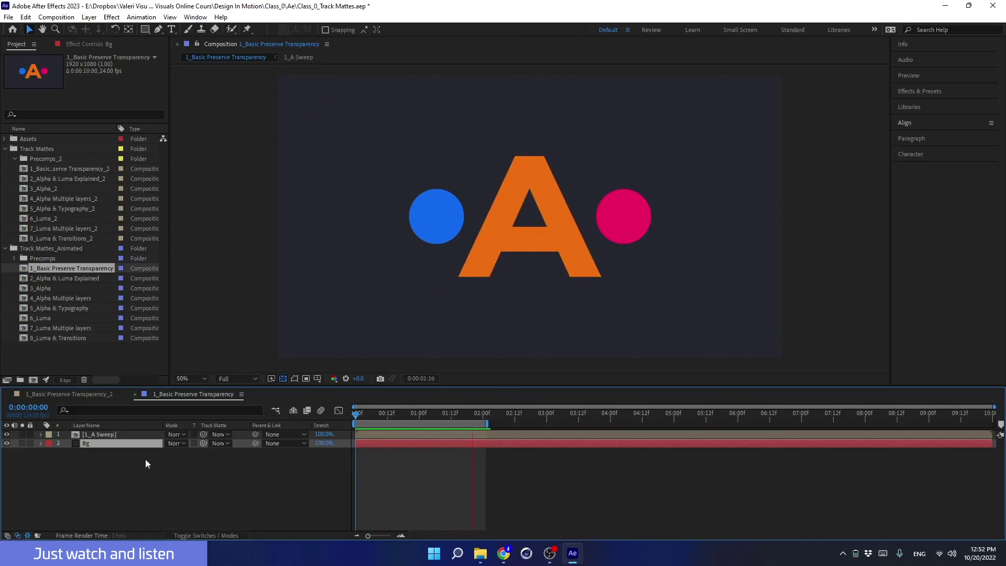
key("space")
left_click(134, 394)
left_click(5, 249)
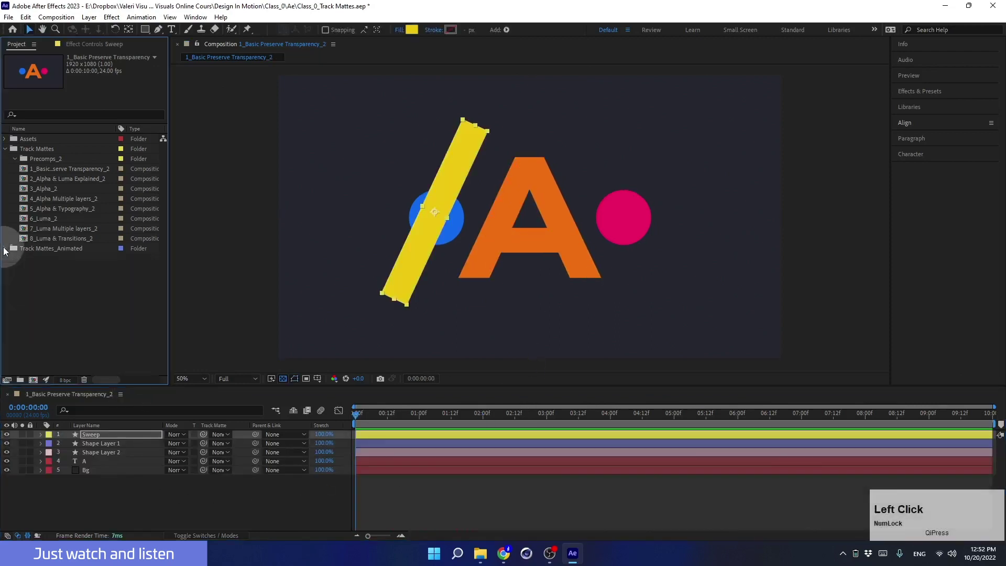
- Move the yellow Sweep bar across the letter A and hide the Bg layer to expose the transparency grid
left_click(104, 434)
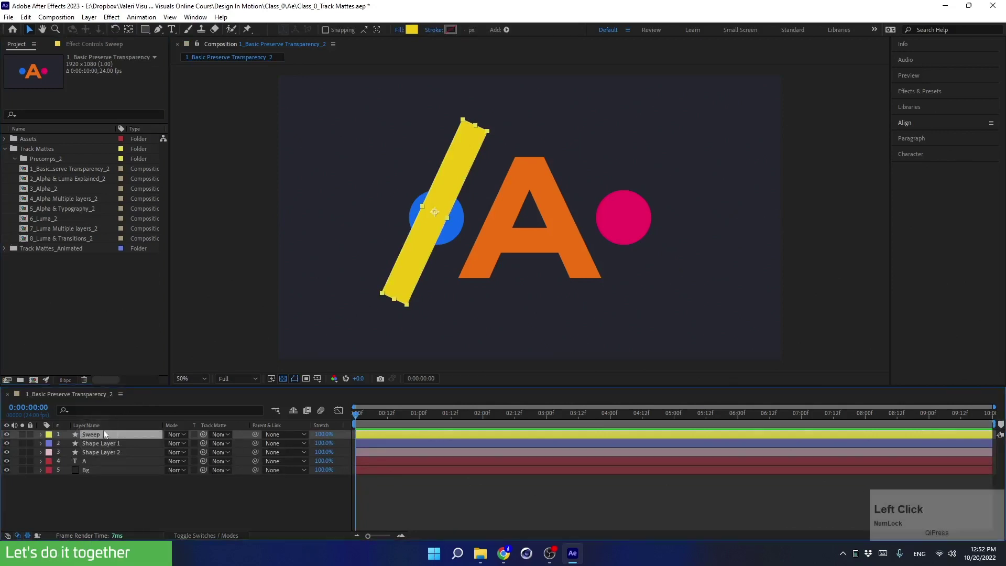
left_click_drag(413, 267, 522, 270)
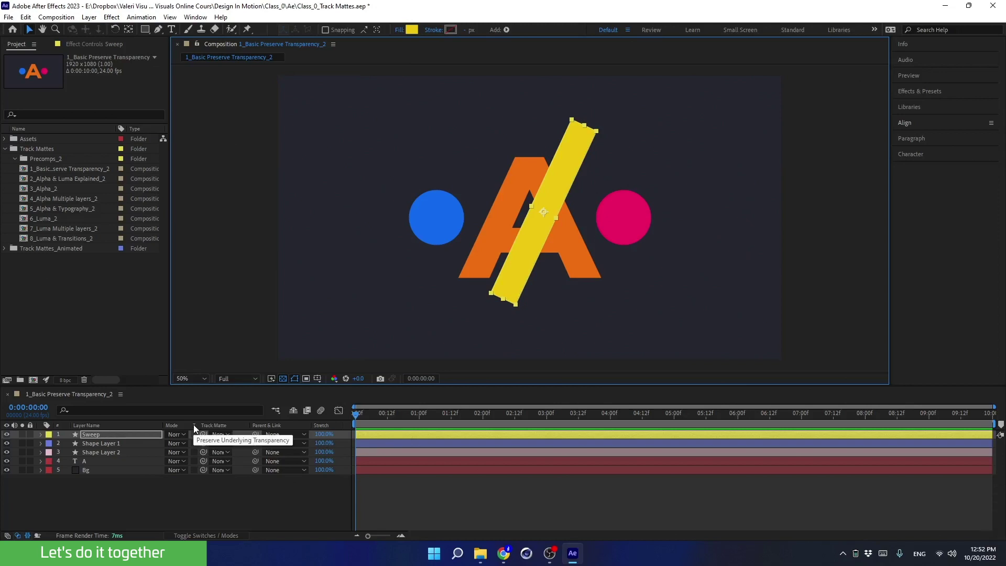
left_click(195, 439)
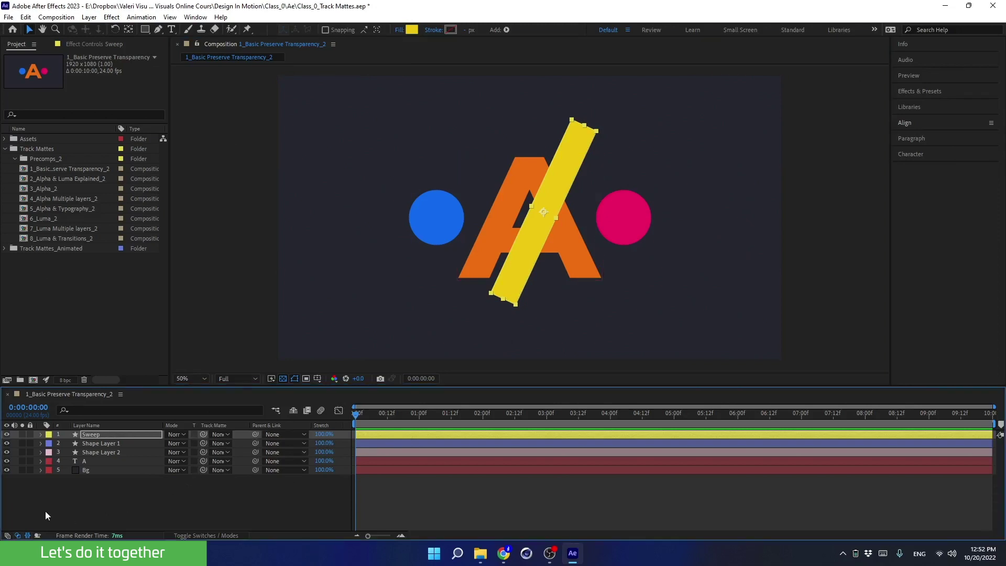
left_click(7, 471)
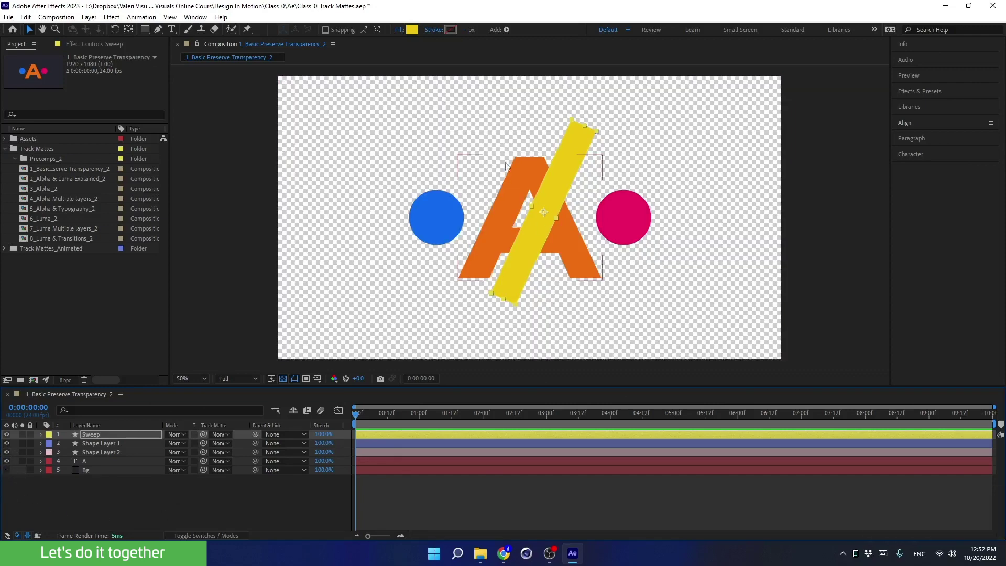
left_click(283, 379)
left_click(284, 379)
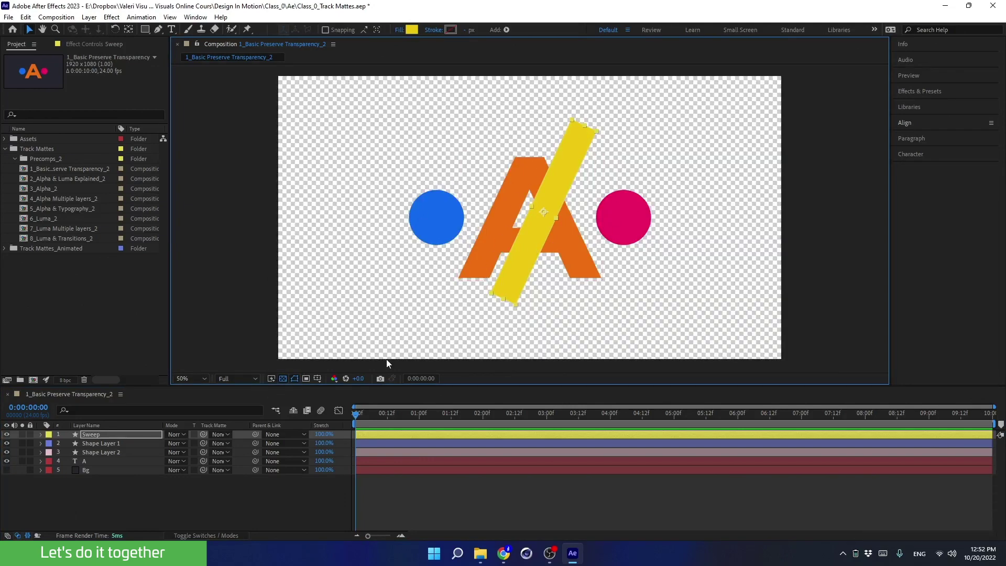
- Enable Preserve Underlying Transparency on the Sweep layer and turn off the transparency grid
left_click(194, 434)
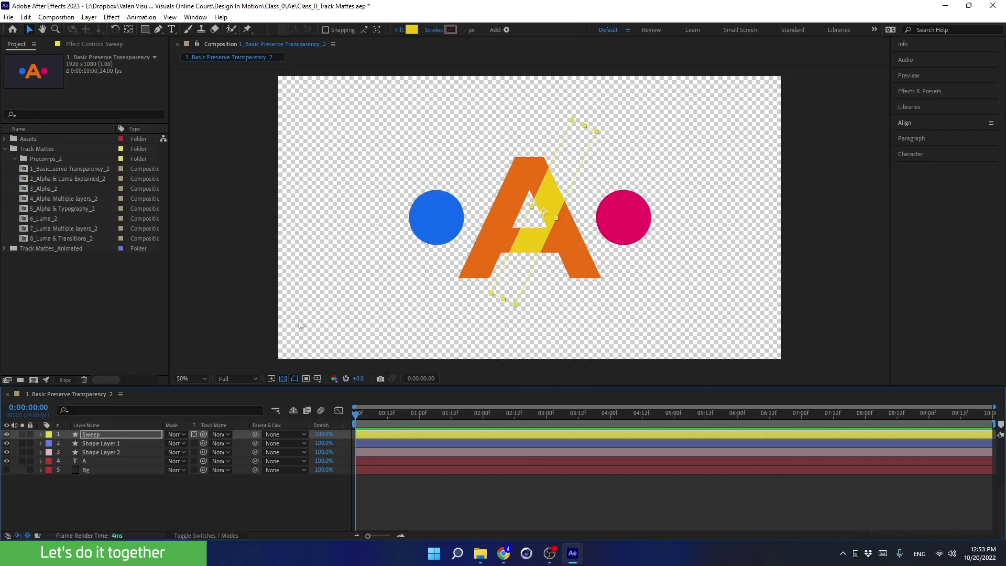
left_click(283, 379)
left_click(283, 379)
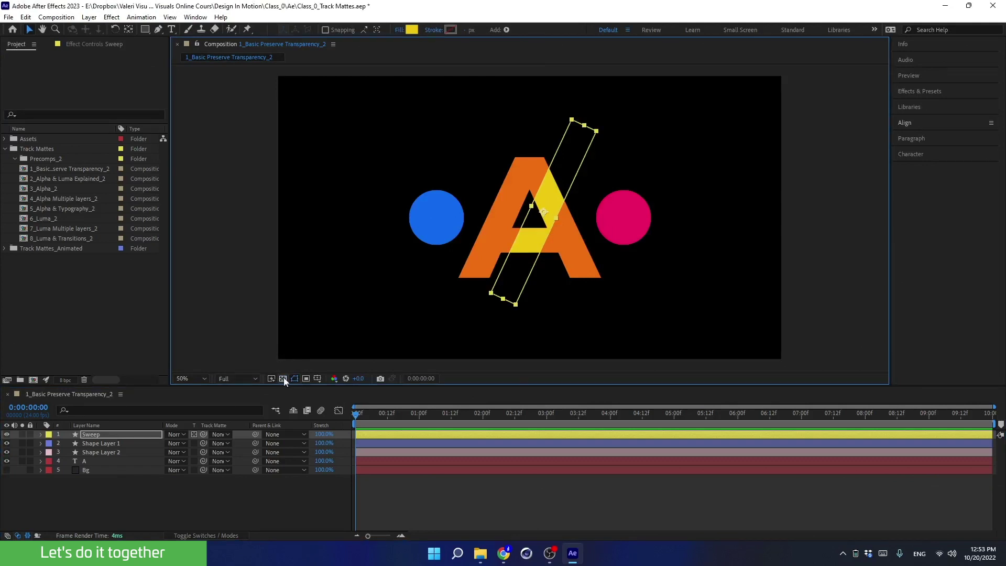
- Move the Sweep bar over the blue circle, the pink circle and back onto the letter A to test its clipping
left_click_drag(508, 270, 407, 288)
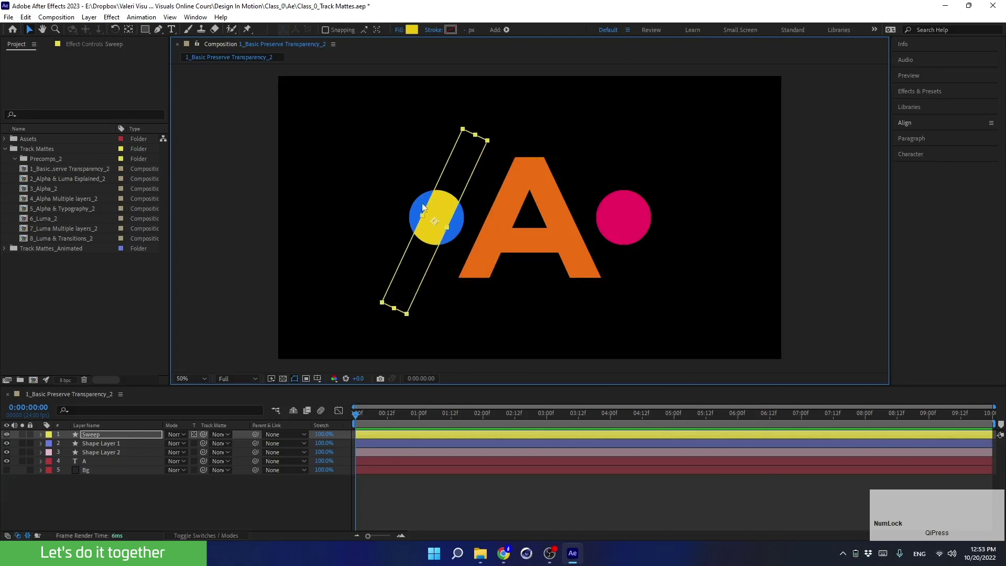
left_click_drag(421, 208, 611, 209)
left_click_drag(590, 257, 508, 259)
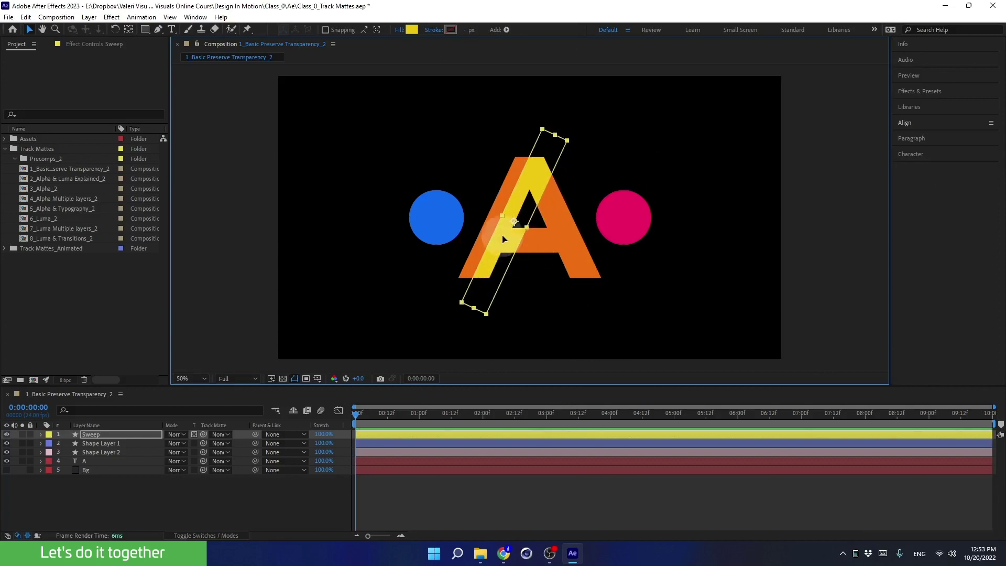
left_click_drag(502, 238, 494, 239)
left_click(83, 434)
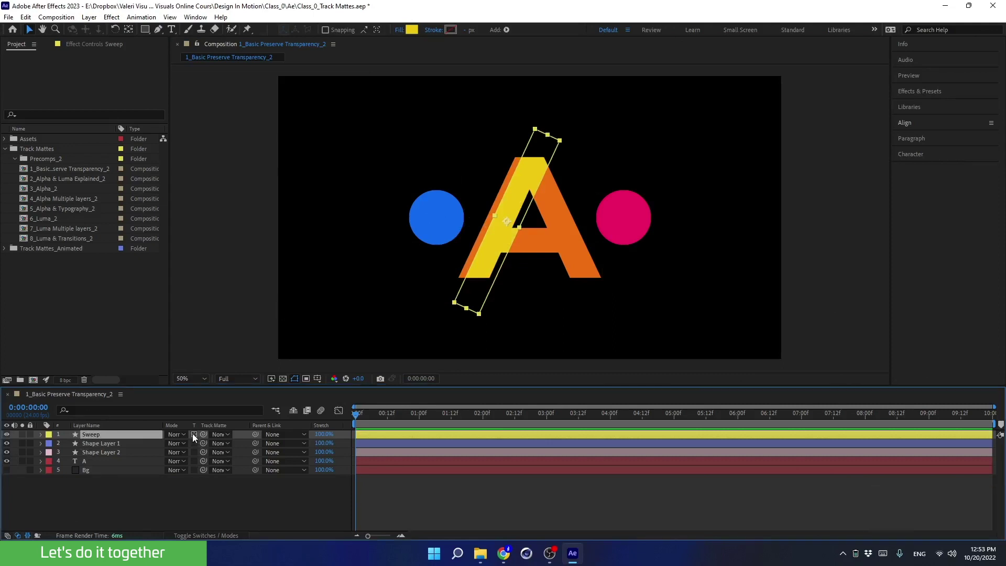
left_click_drag(496, 284, 548, 281)
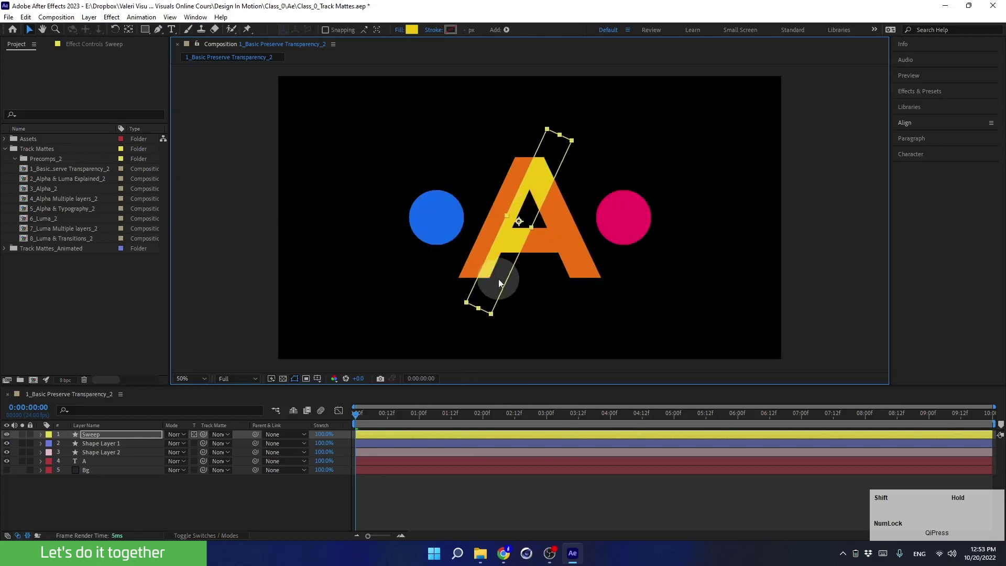
- Reorder the layers so Sweep sits beneath Shape Layer 1 and Shape Layer 2, directly above the A layer
left_click(103, 445)
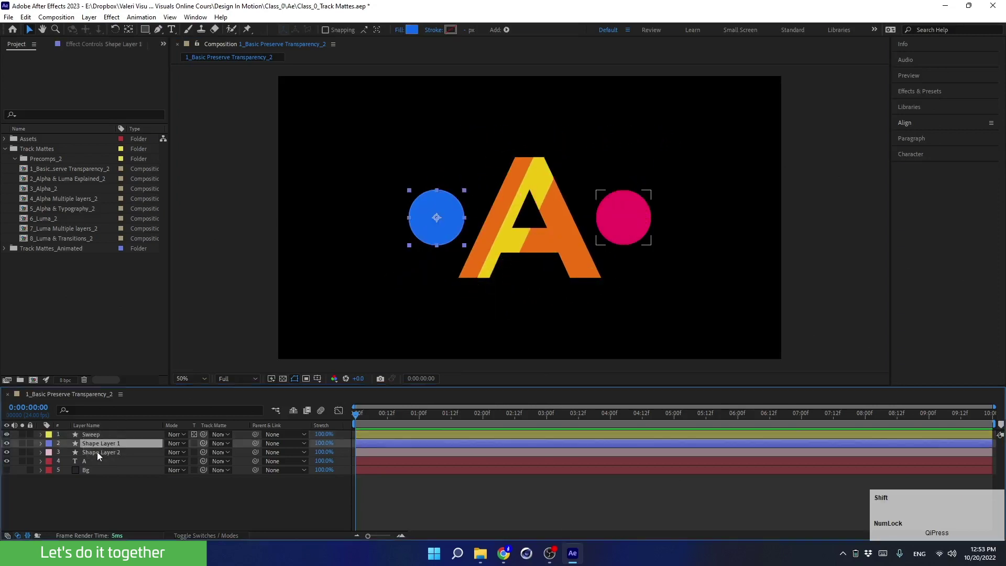
left_click(99, 452, "ctrl")
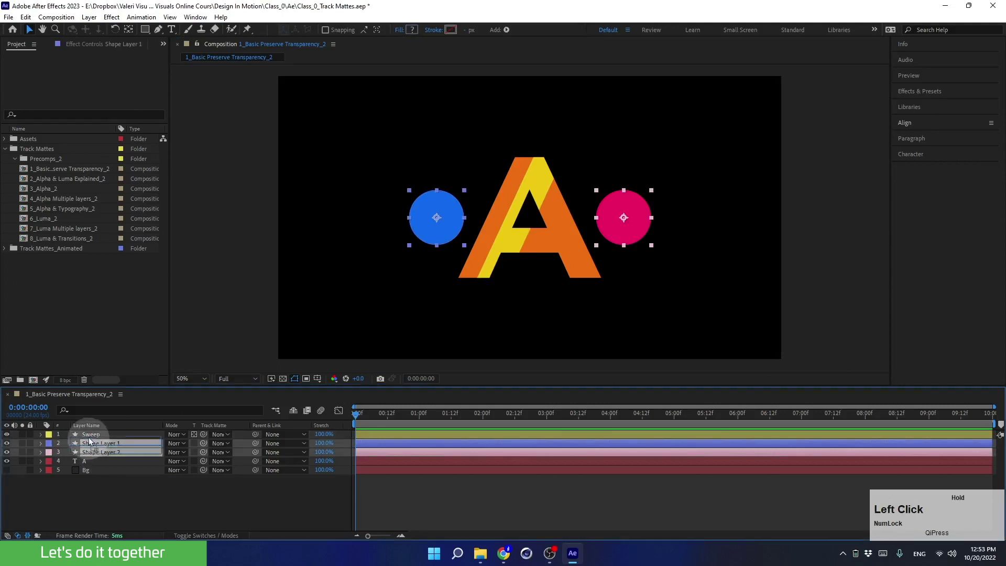
left_click_drag(88, 433, 89, 453)
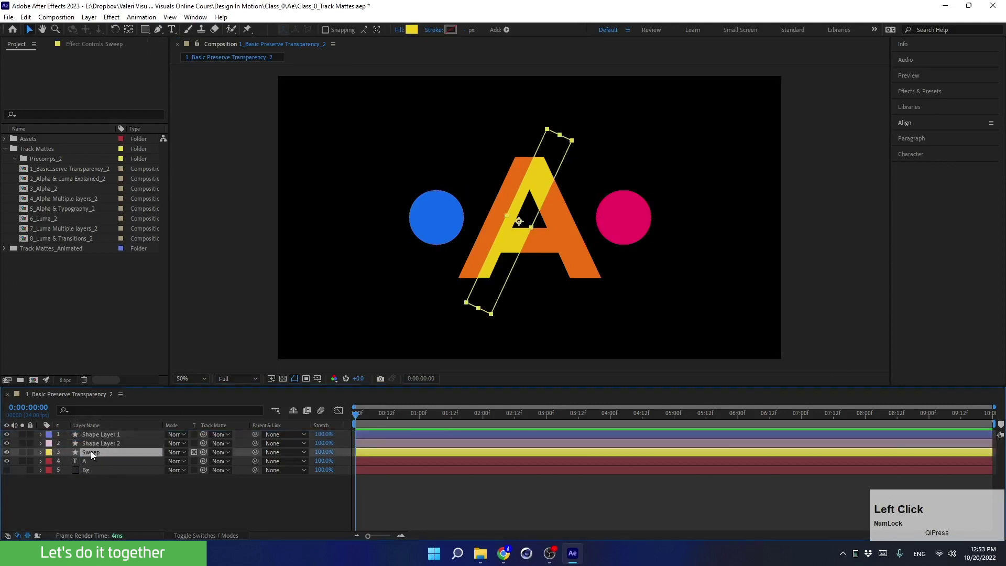
- Move the Sweep bar over the blue circle and back onto the letter A to test its clipping beneath the shape layers
left_click_drag(506, 269, 423, 268)
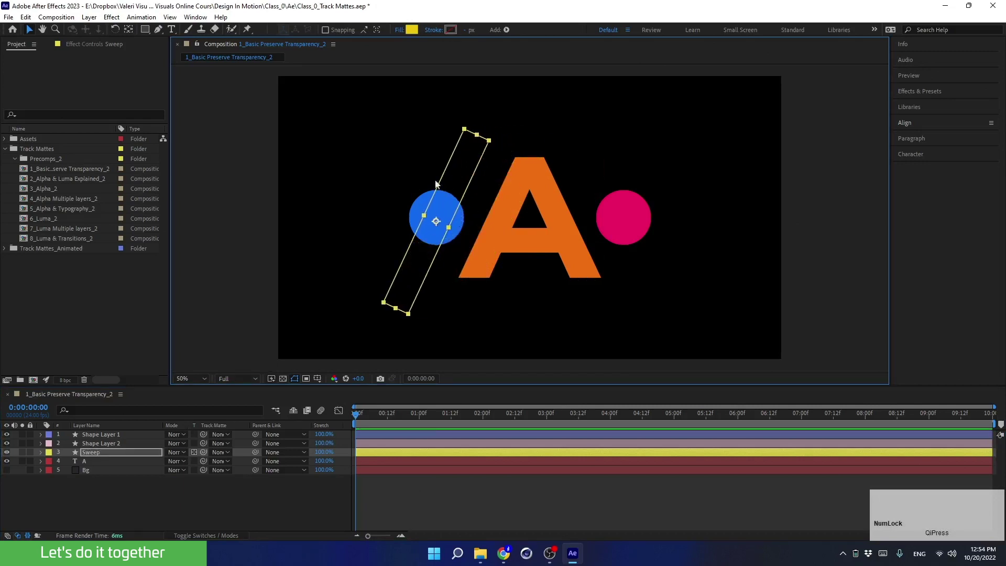
left_click_drag(397, 307, 463, 307)
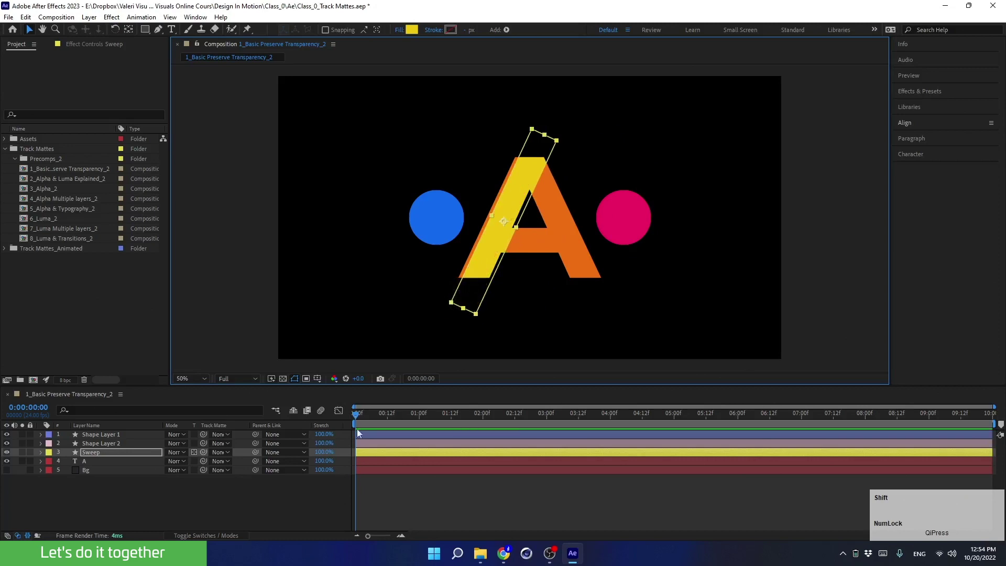
- Test Shape Layer 1 between Sweep and A by shifting the Sweep bar, and return the layer to directly above Sweep
left_click(100, 435)
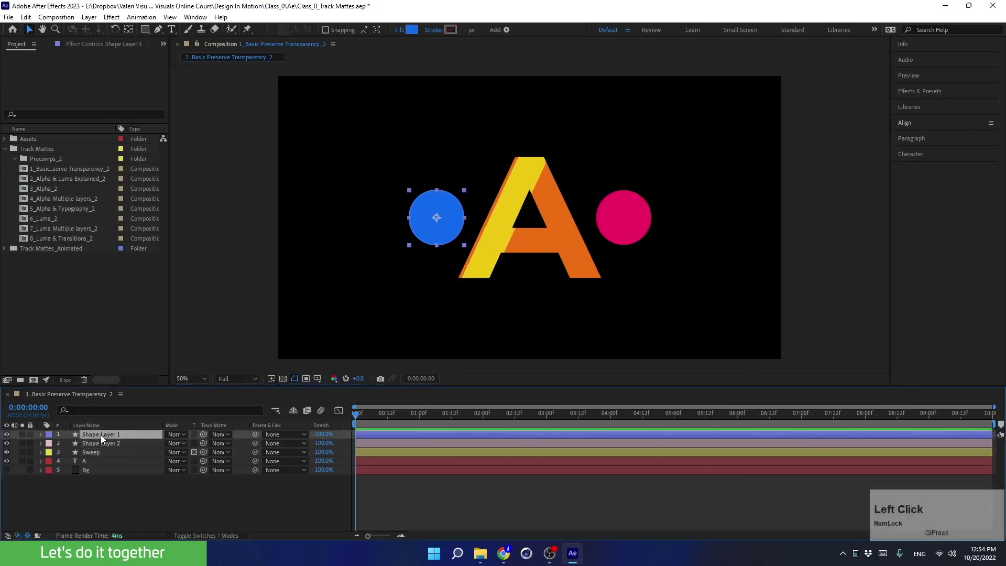
left_click_drag(99, 435, 96, 454)
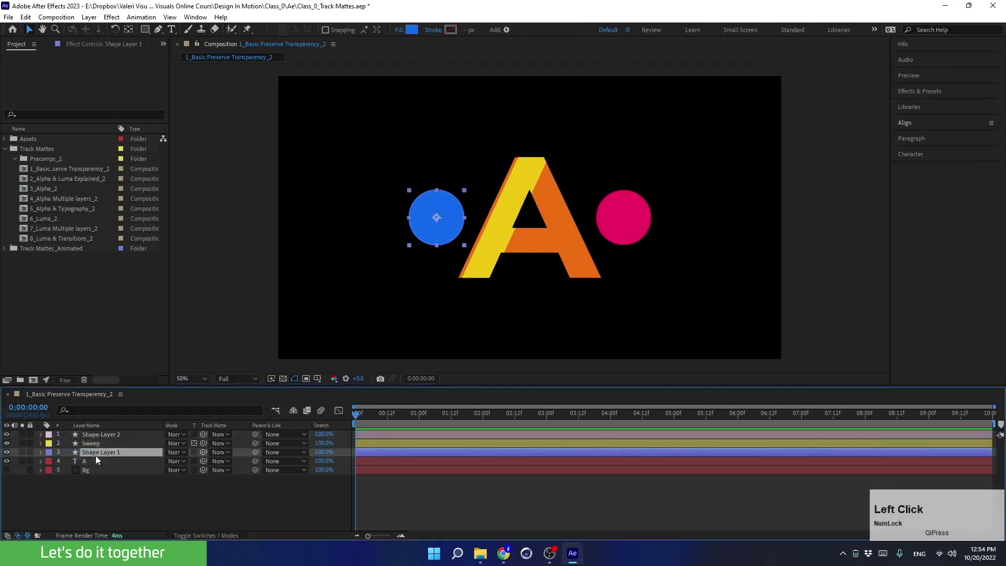
left_click(480, 297)
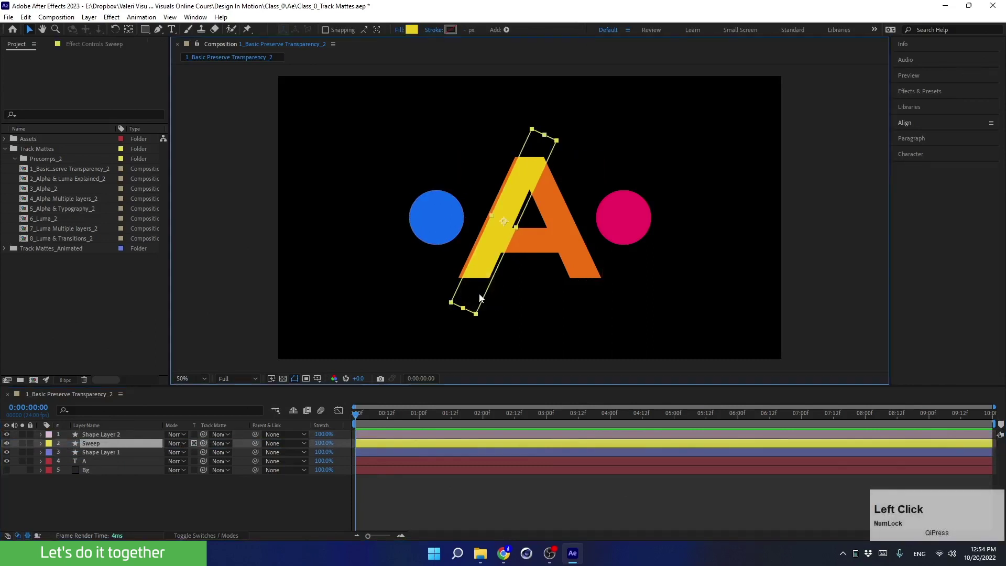
left_click_drag(480, 298, 512, 305)
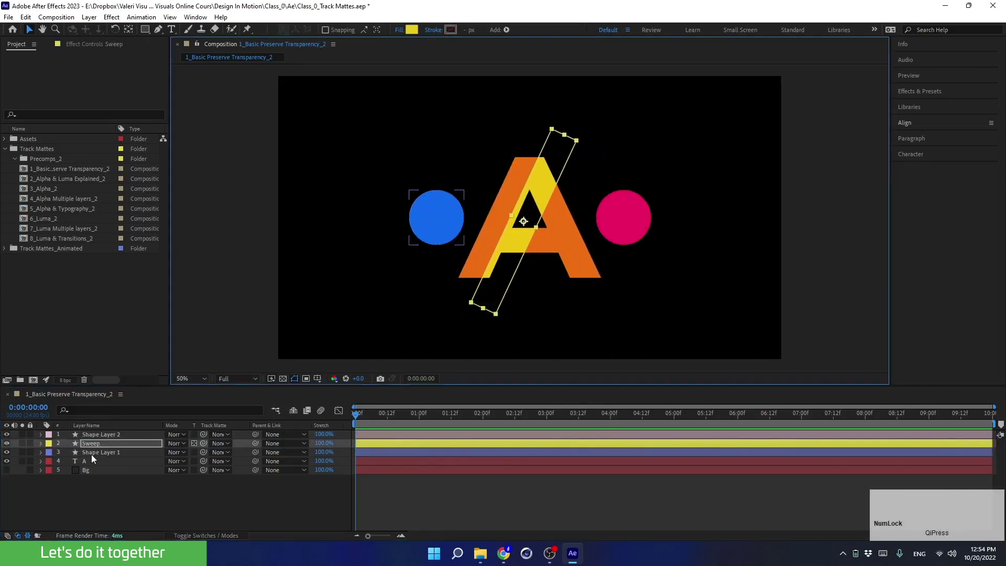
left_click_drag(91, 455, 91, 442)
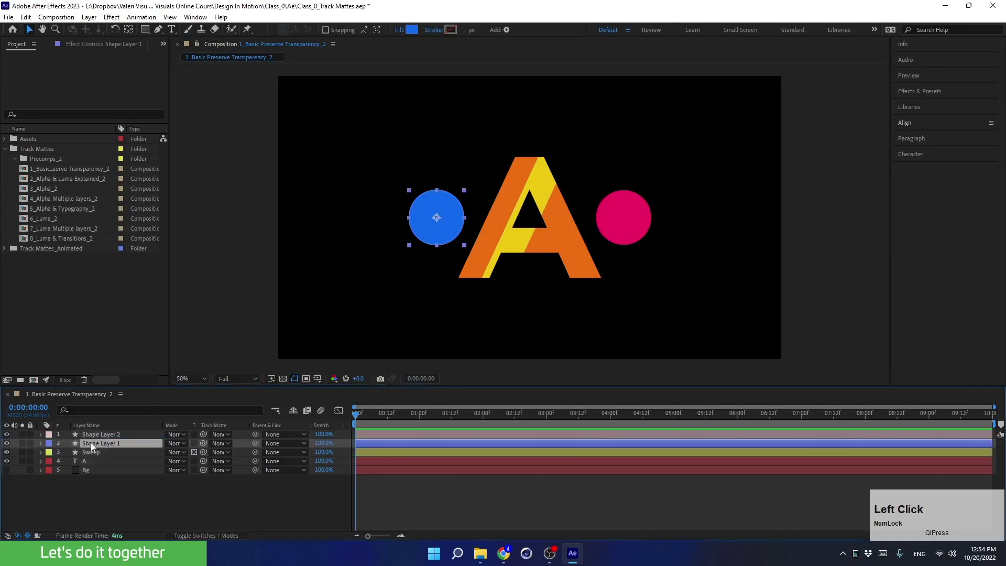
left_click(90, 451)
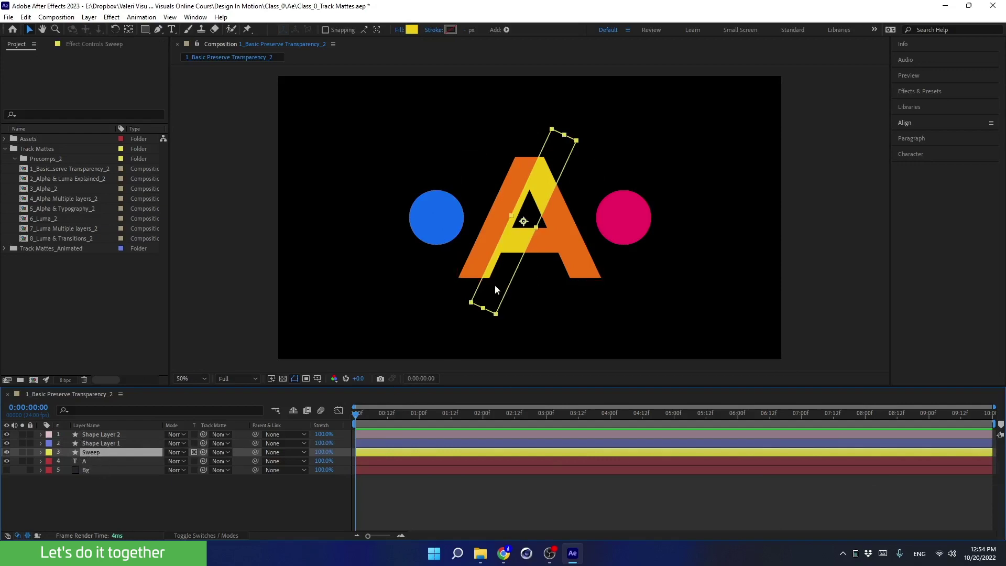
- Turn on the transparency grid, show the Bg layer again and shift the Sweep bar slightly across the letter A
left_click(283, 379)
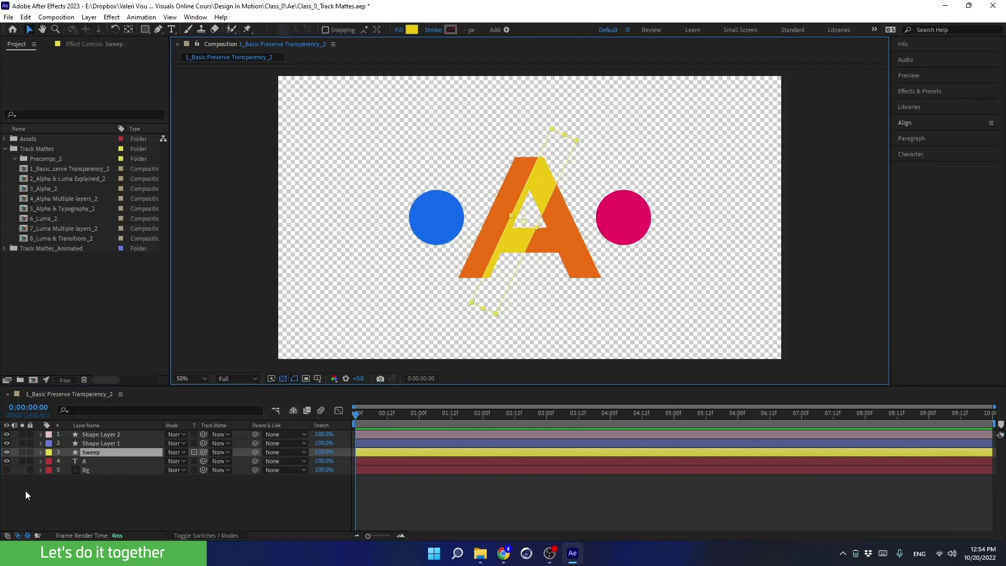
left_click(7, 469)
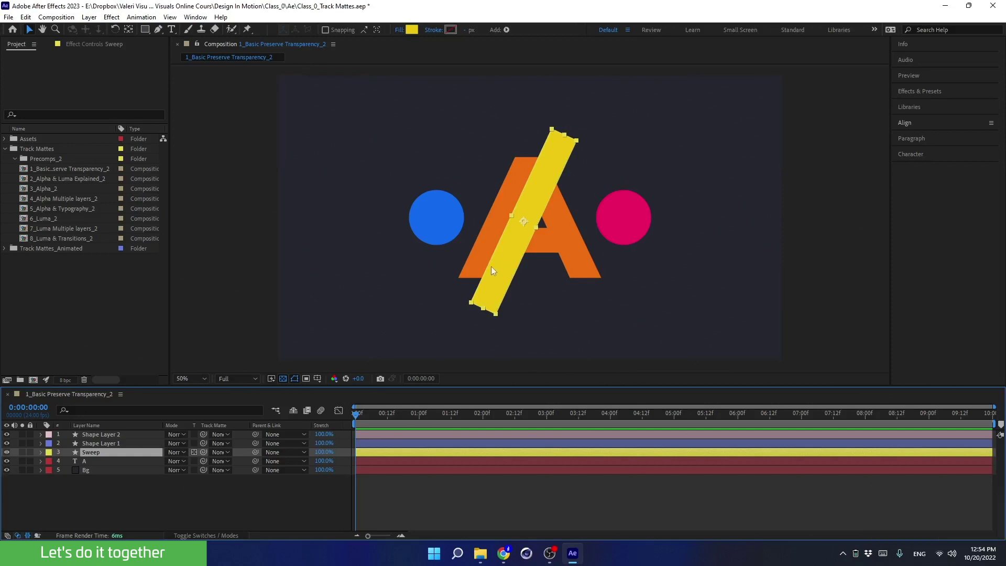
mouse_move(505, 271)
left_mouse_down()
mouse_move(420, 270)
mouse_move(492, 270)
left_mouse_up()
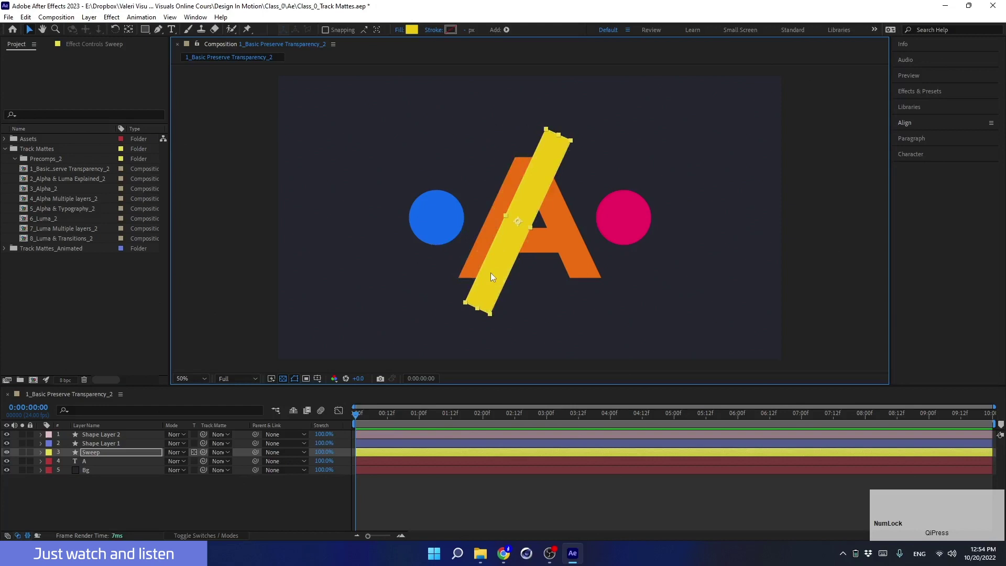
- Squash the Bg layer vertically to test the Sweep clipping, turn off the transparency grid and restore Bg to full height
left_click(101, 454)
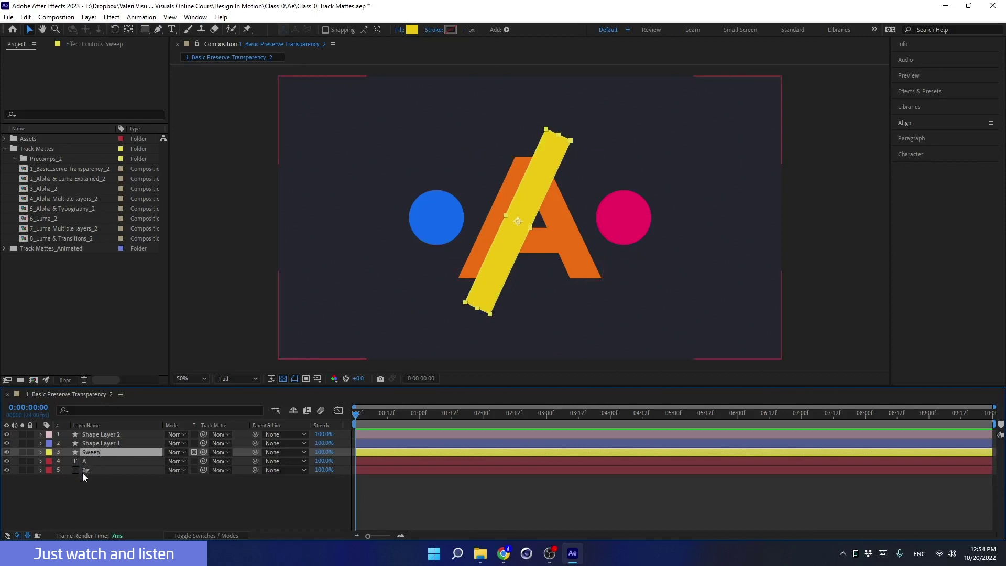
left_click(95, 469)
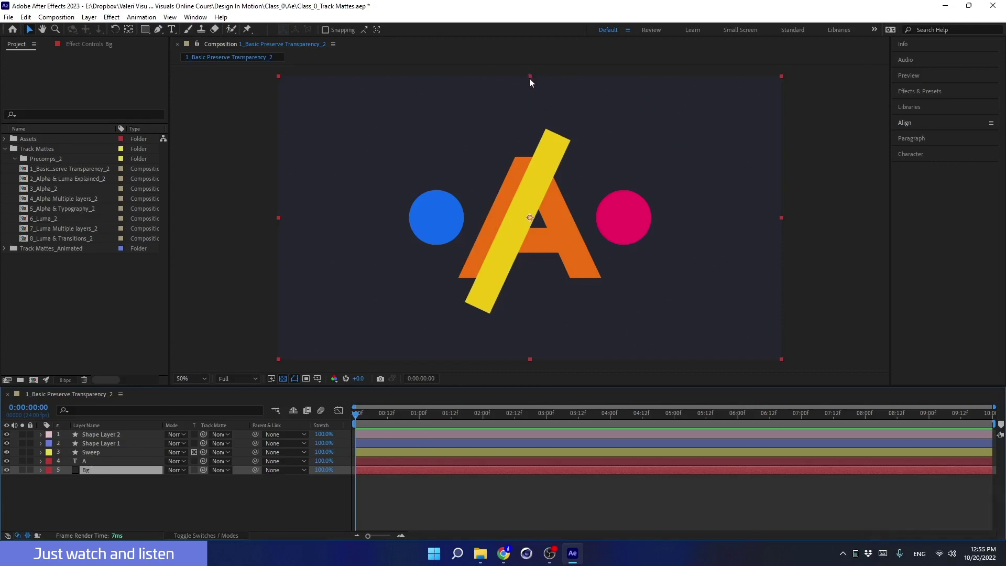
left_click_drag(530, 77, 534, 153)
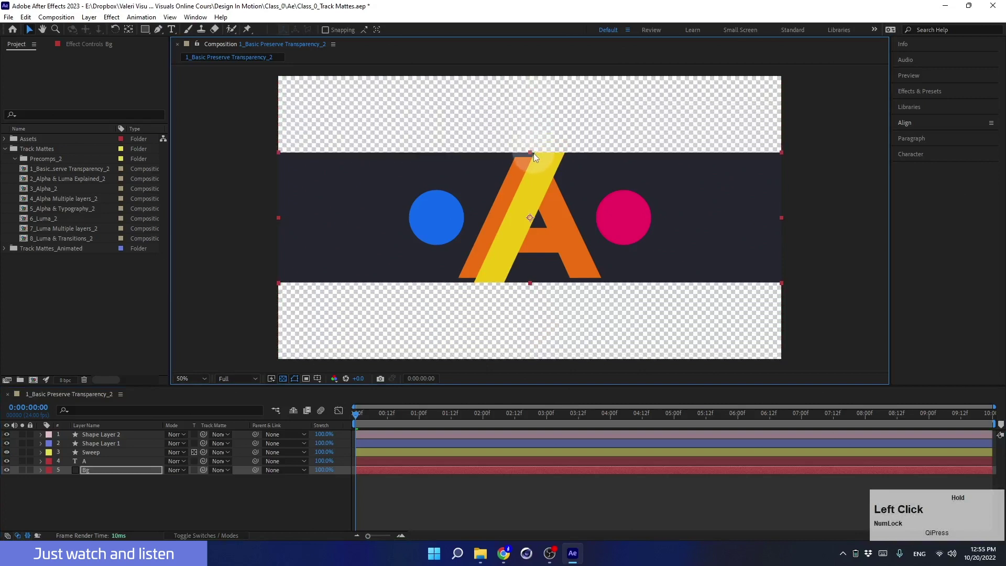
left_click(282, 379)
left_click_drag(530, 152, 553, 93)
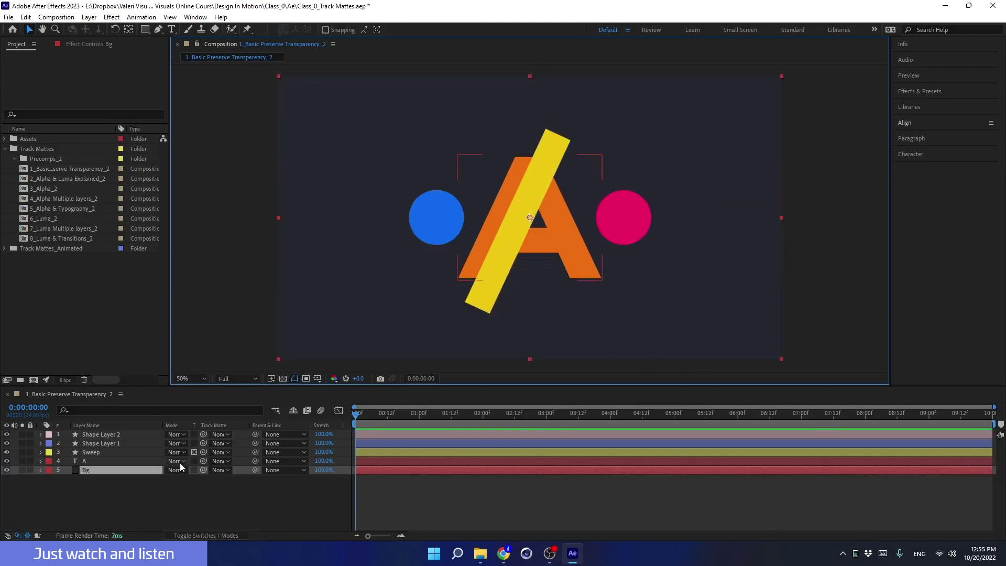
- Pre-compose the A, Sweep, Shape Layer 1 and Shape Layer 2 layers into a new composition named 1_A sweep_2
left_click(101, 463)
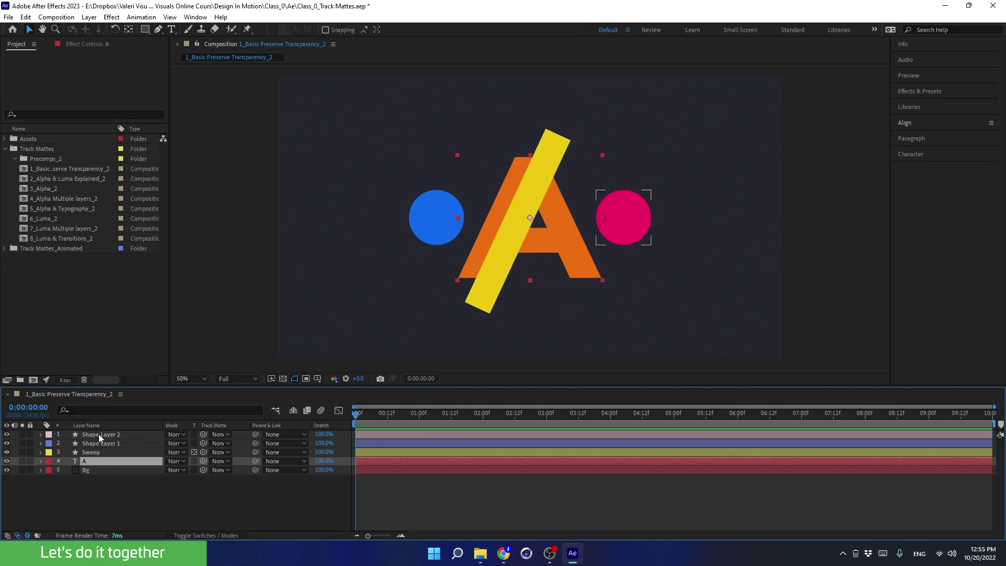
key("shift")
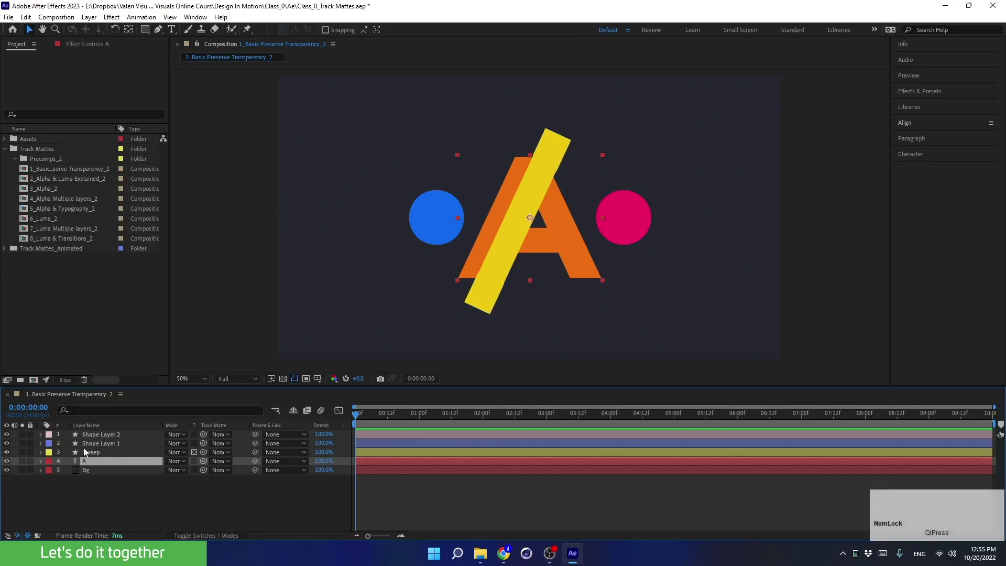
left_click(87, 435, "shift")
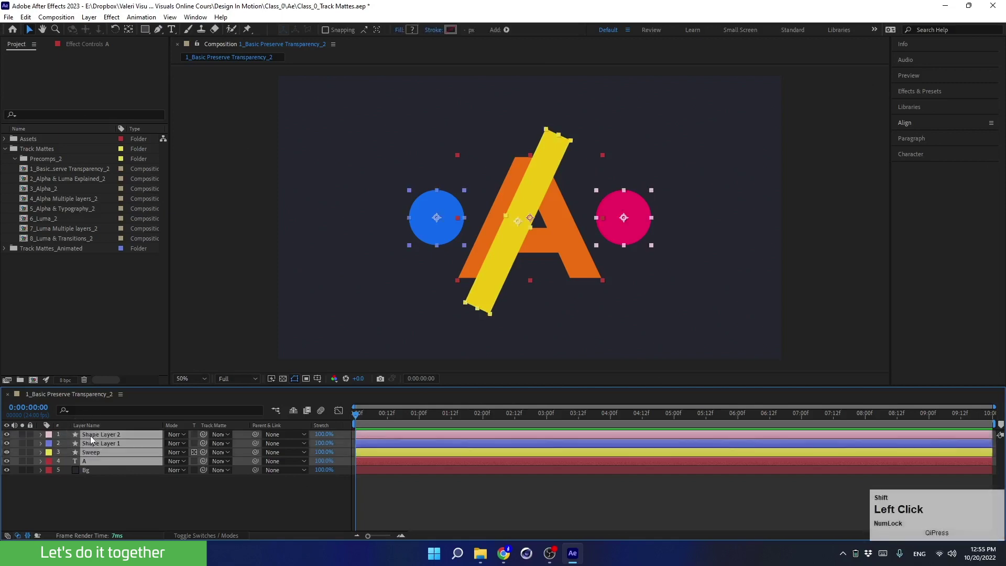
key("ctrl+shift+c")
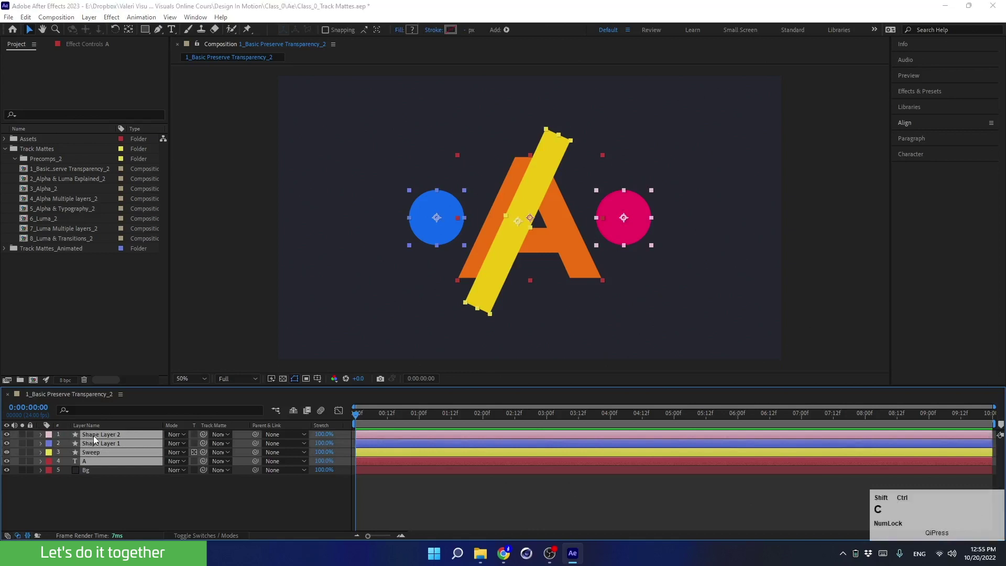
type("1_A sweep_2")
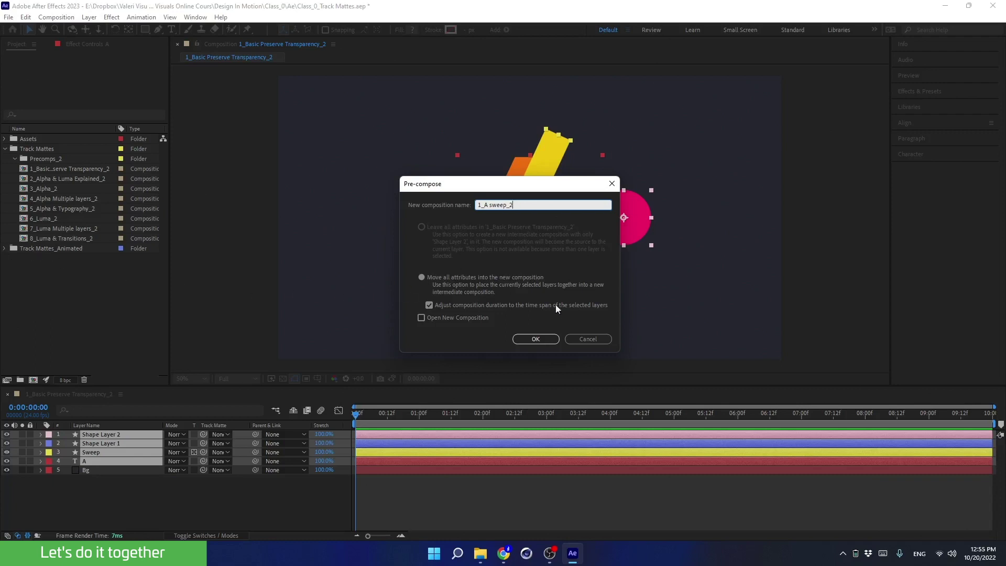
left_click(535, 340)
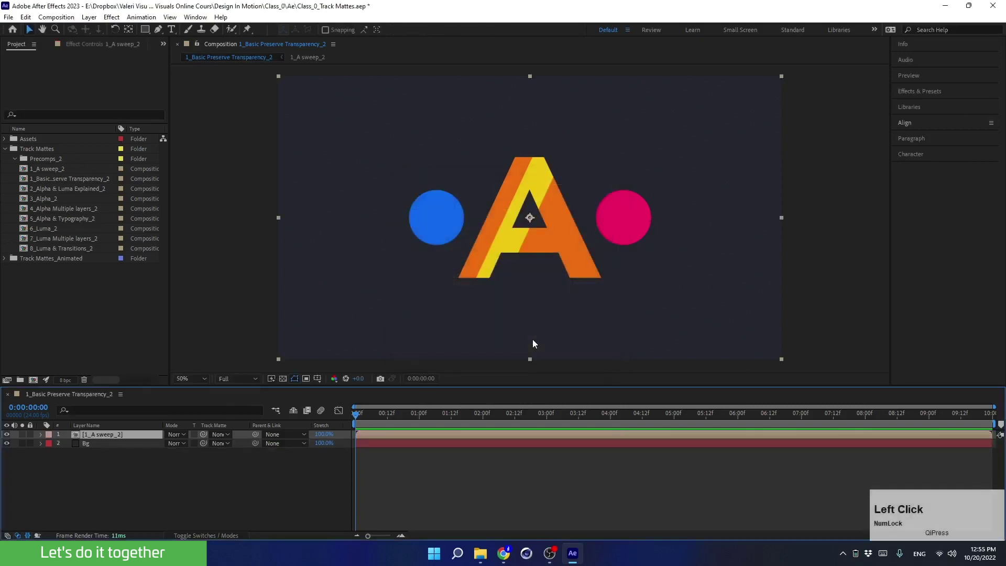
- Move the 1_A sweep_2 composition into the Precomps_2 project folder and collapse the folder
left_click(40, 169)
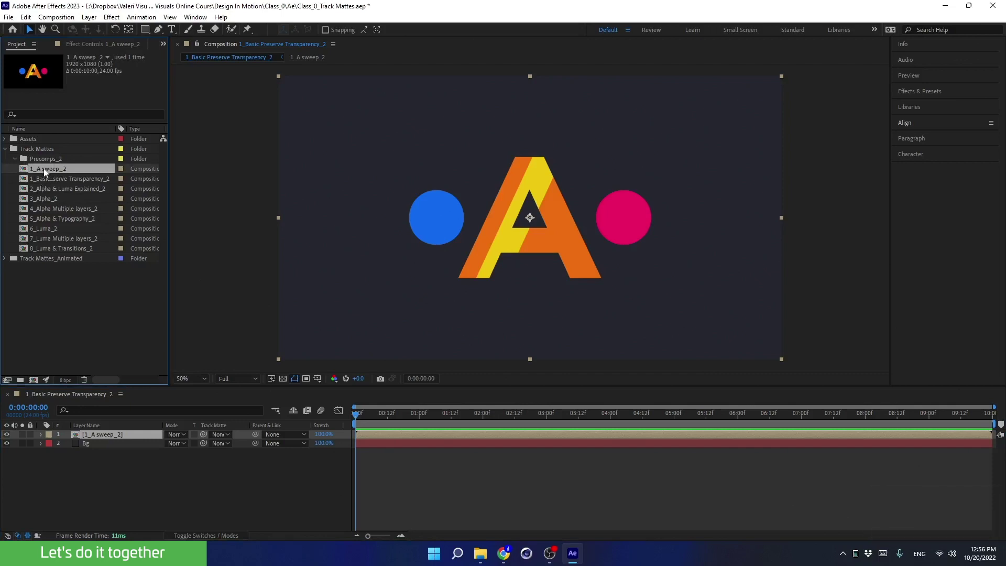
left_click_drag(44, 170, 40, 159)
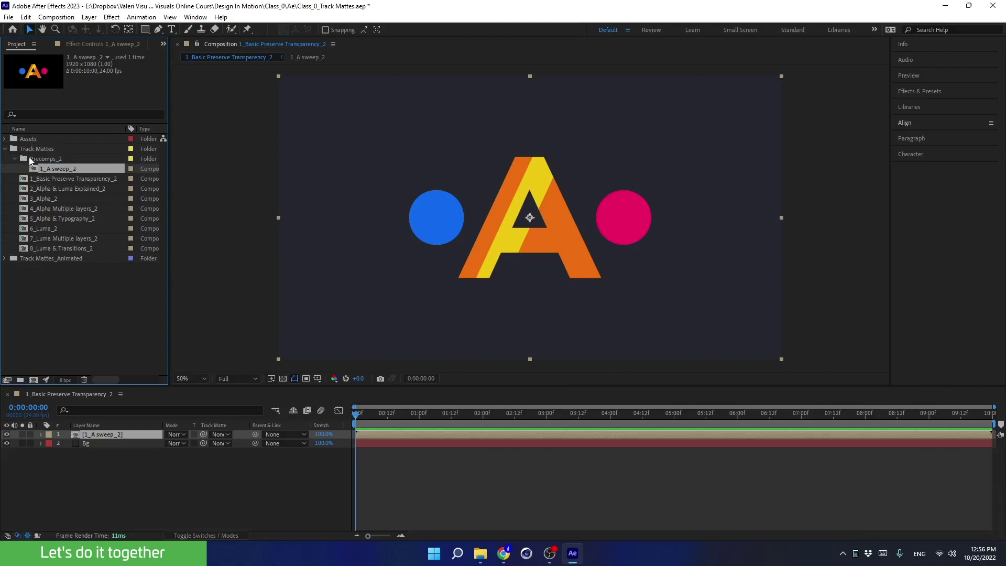
left_click(15, 158)
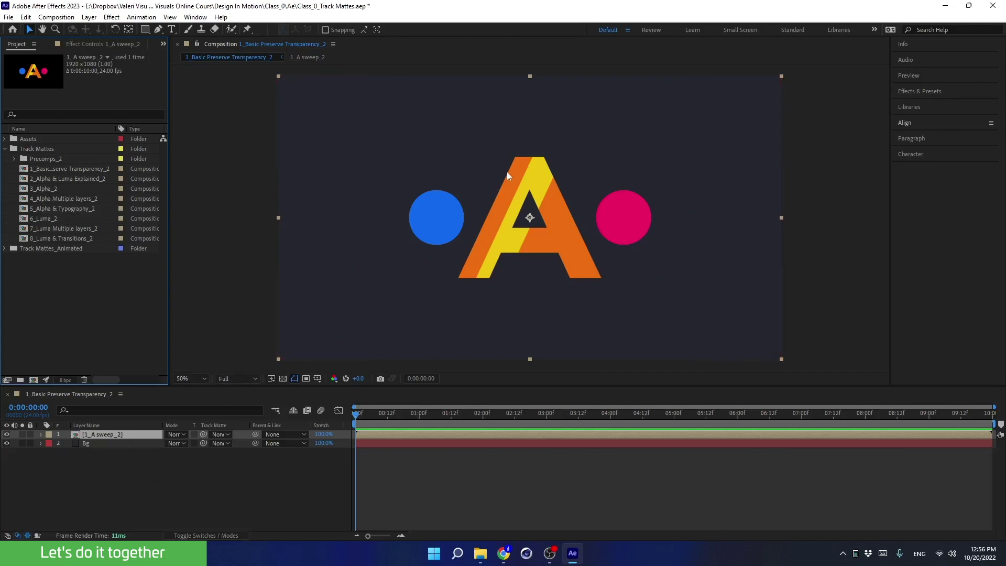
- Open the 1_A sweep_2 precomp, show its transparency grid and shift the Sweep bar slightly over the letter A
double_click(103, 434)
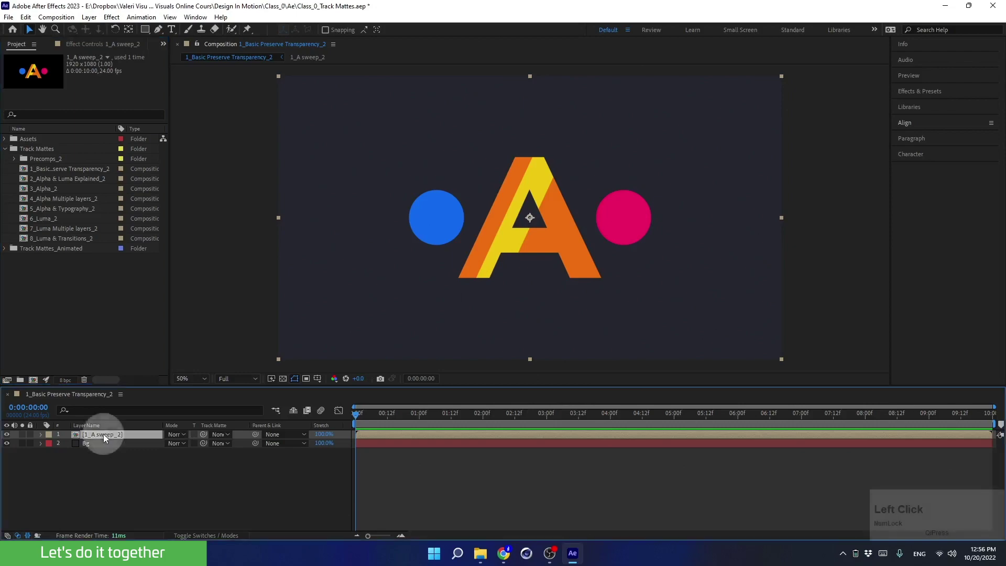
left_click(283, 378)
left_click_drag(126, 493, 88, 415)
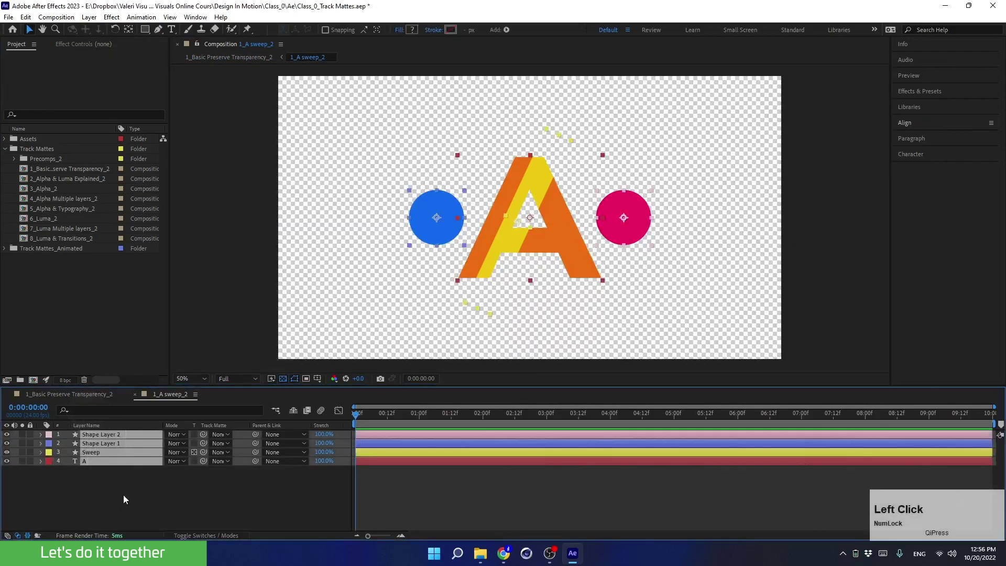
left_click(124, 495)
mouse_move(485, 289)
left_mouse_down()
mouse_move(485, 297)
mouse_move(410, 288)
mouse_move(512, 290)
mouse_move(443, 290)
mouse_move(475, 291)
left_mouse_up()
- Return to 1_Basic Preserve Transparency_2 and toggle the Bg layer's visibility to check it against the precomp
left_click(89, 397)
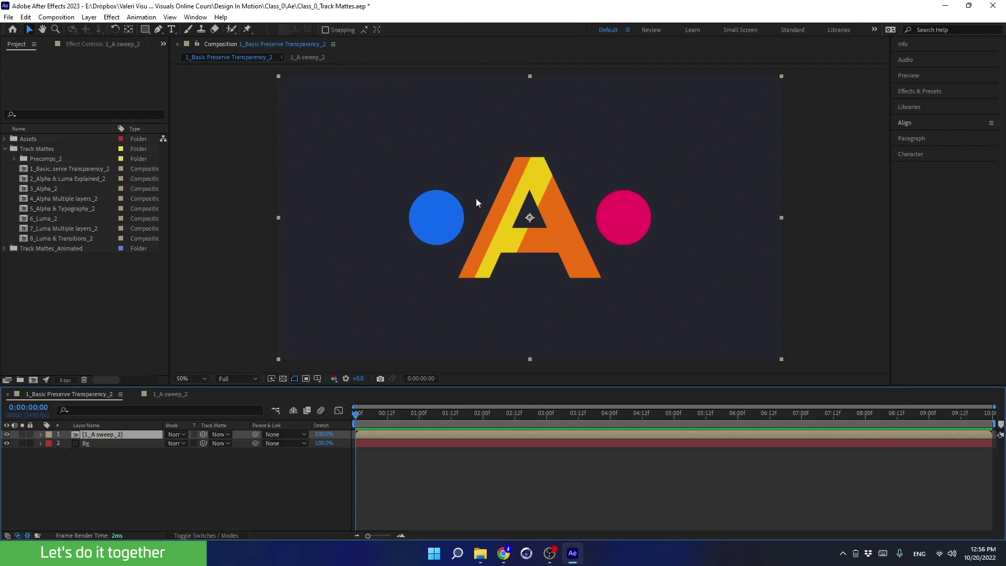
left_click(7, 444)
left_click(7, 444)
left_click(101, 445)
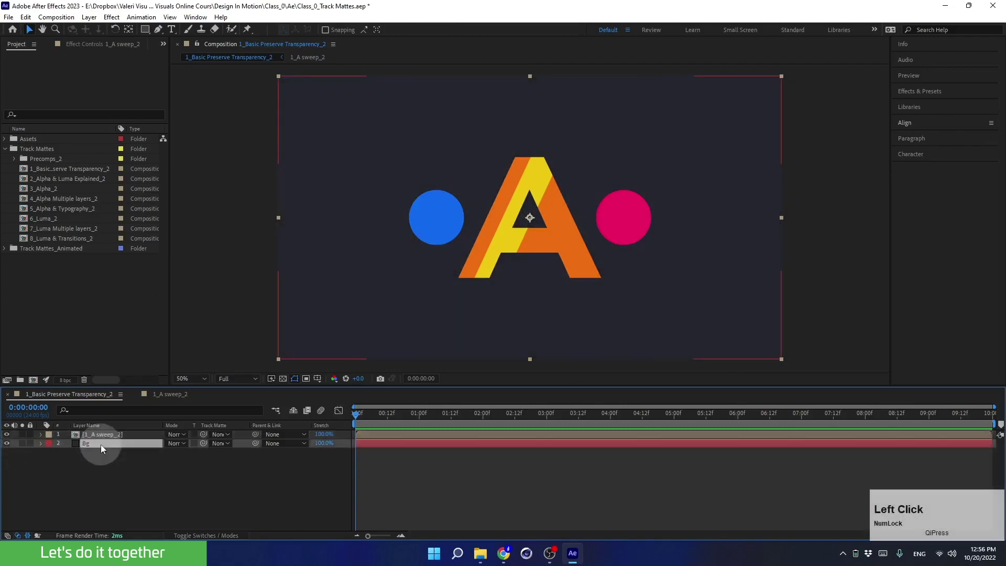
- Reopen the 1_A sweep_2 precomp and move the Sweep bar off the letter A toward the blue circle, to position 720, 540
double_click(99, 436)
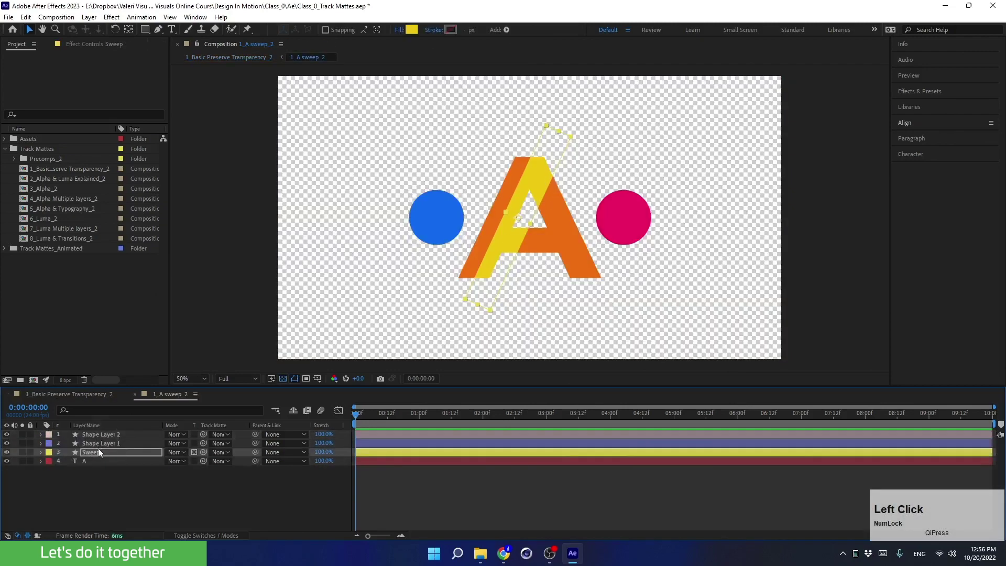
left_click(99, 450)
left_click(194, 452)
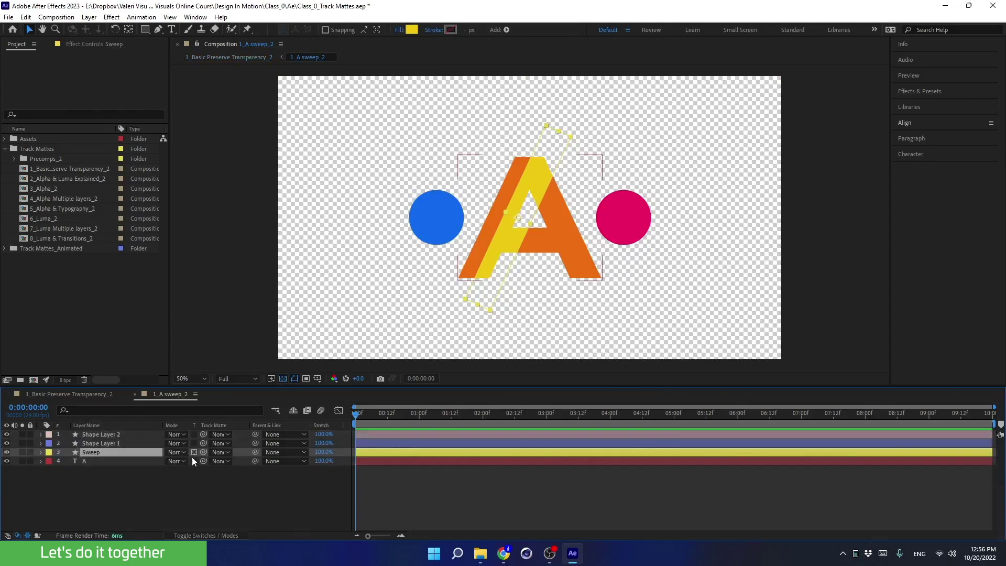
left_click_drag(485, 303, 438, 300)
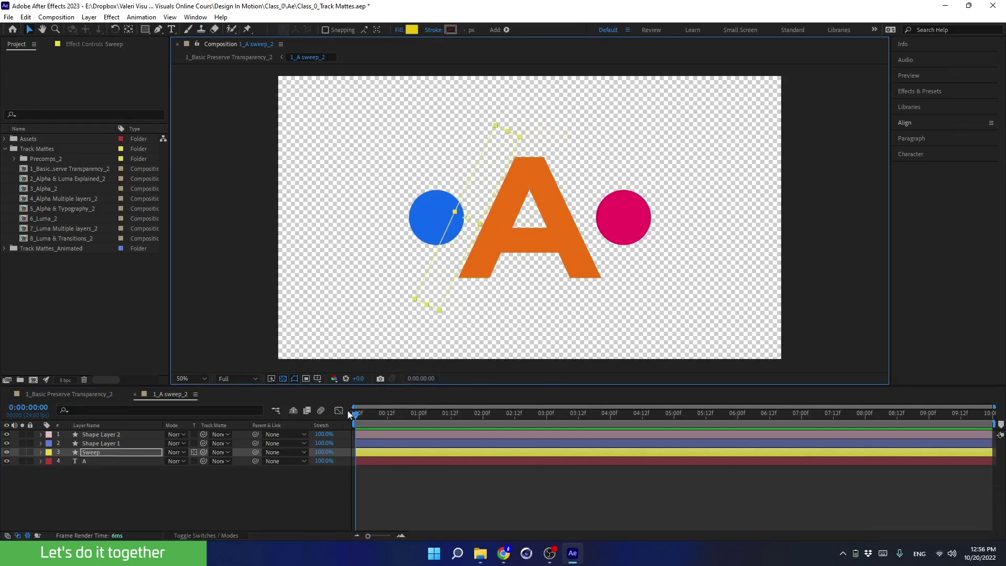
- Animate the Sweep layer's Position with a keyframe at 0 seconds and another at 2 seconds past the A, at about 1430, 540
left_click(83, 452)
key("p")
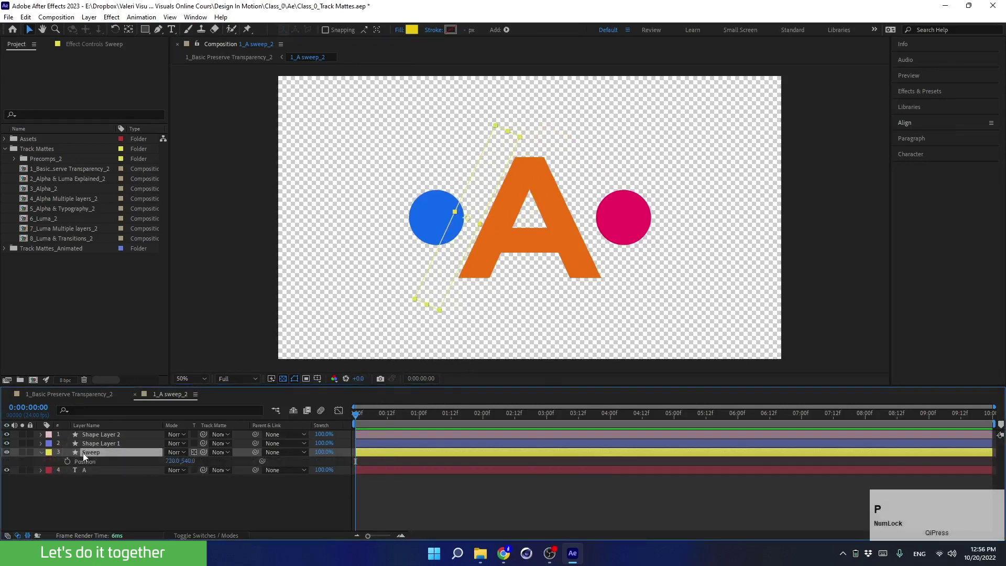
left_click(65, 460)
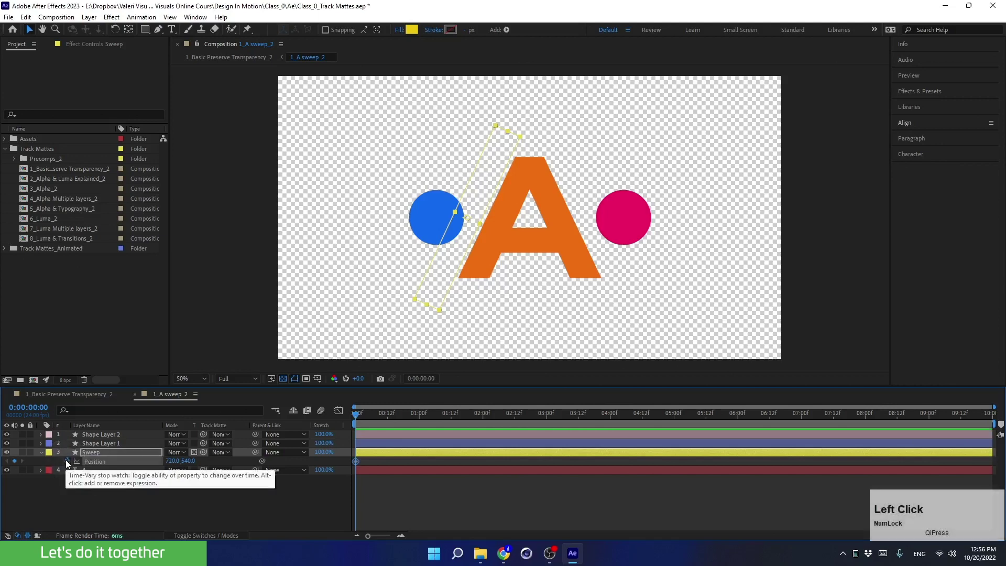
left_click_drag(388, 413, 483, 441)
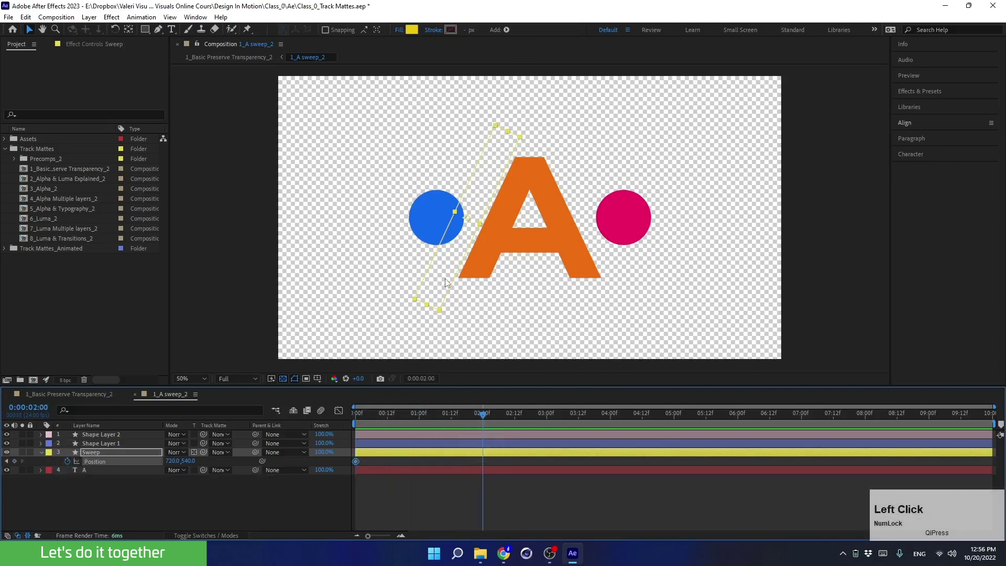
left_click_drag(445, 278, 655, 300)
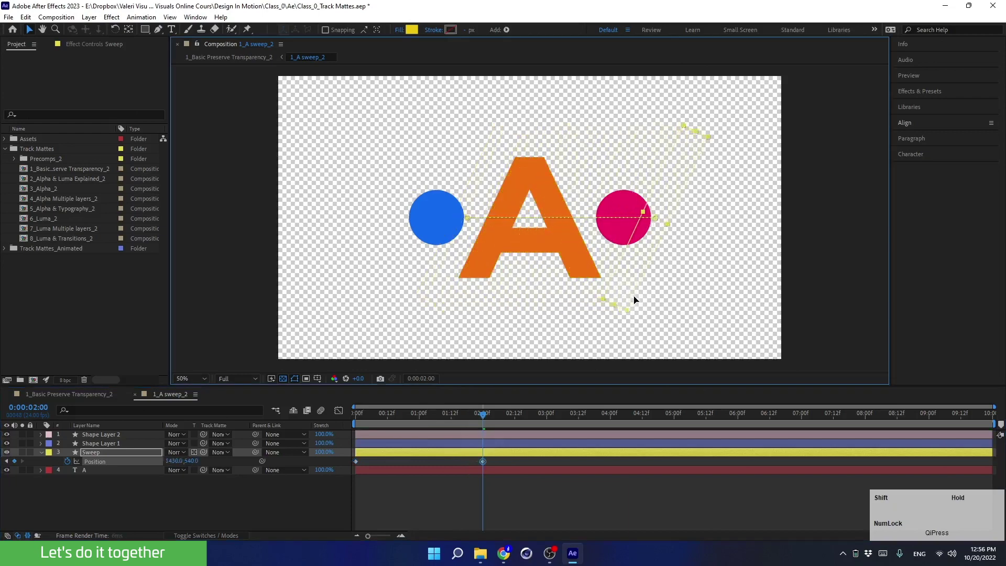
- Turn off the transparency grid and apply Easy Ease to both Position keyframes of the Sweep layer
left_click(284, 379)
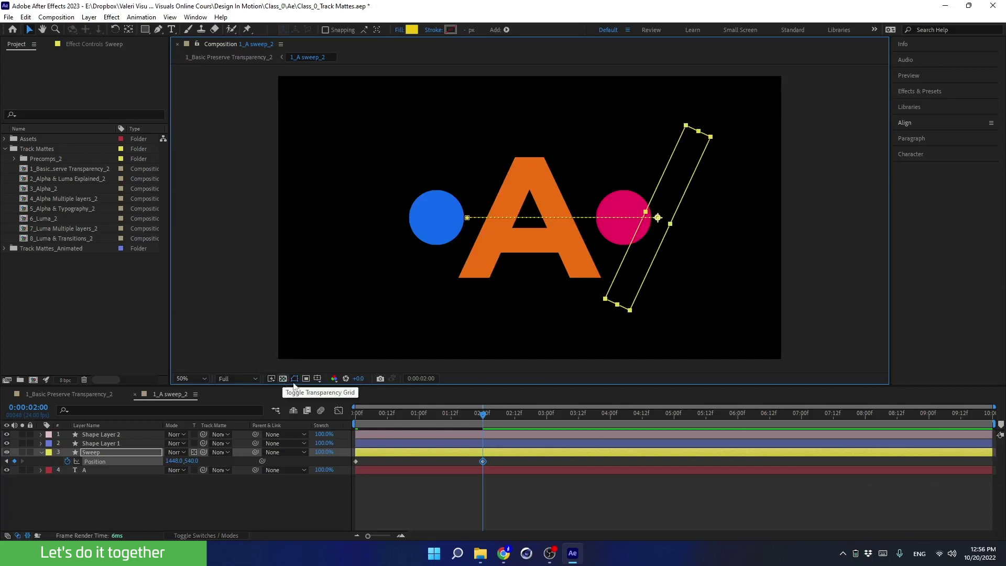
left_click_drag(467, 416, 394, 428)
left_click_drag(504, 459, 324, 482)
key("F9")
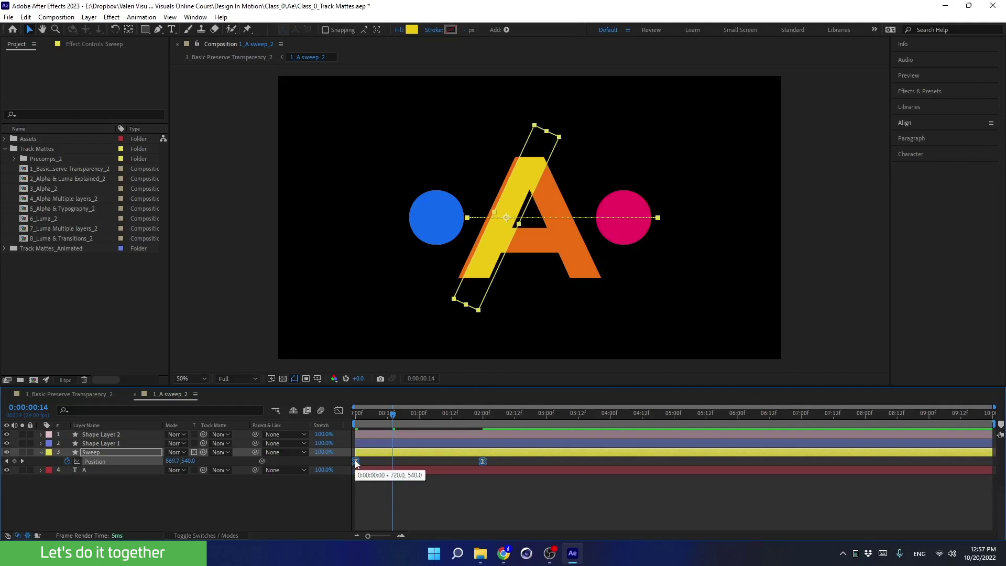
- Set the incoming and outgoing velocity influence of both Sweep Position keyframes to 85%
double_click(356, 463)
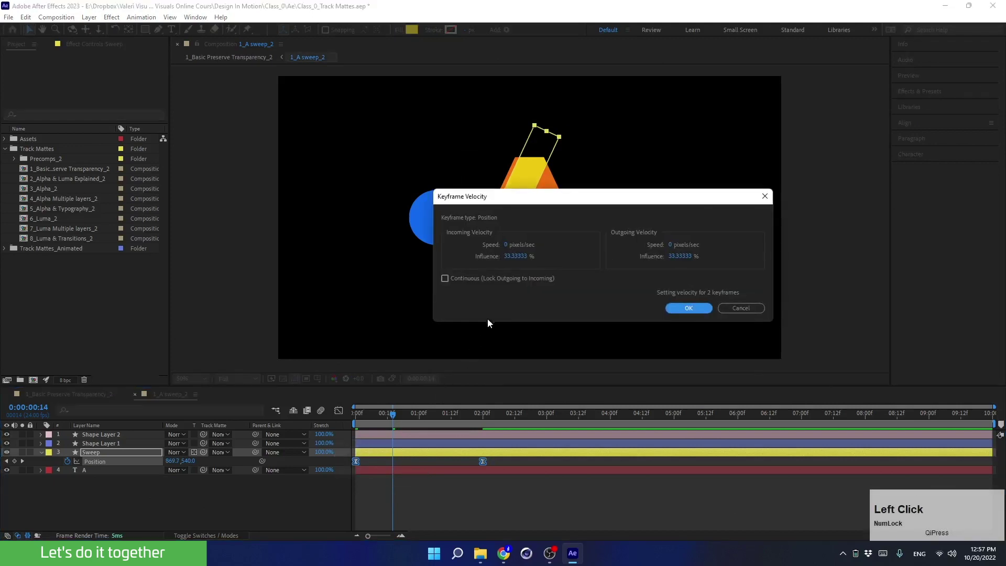
left_click(508, 256)
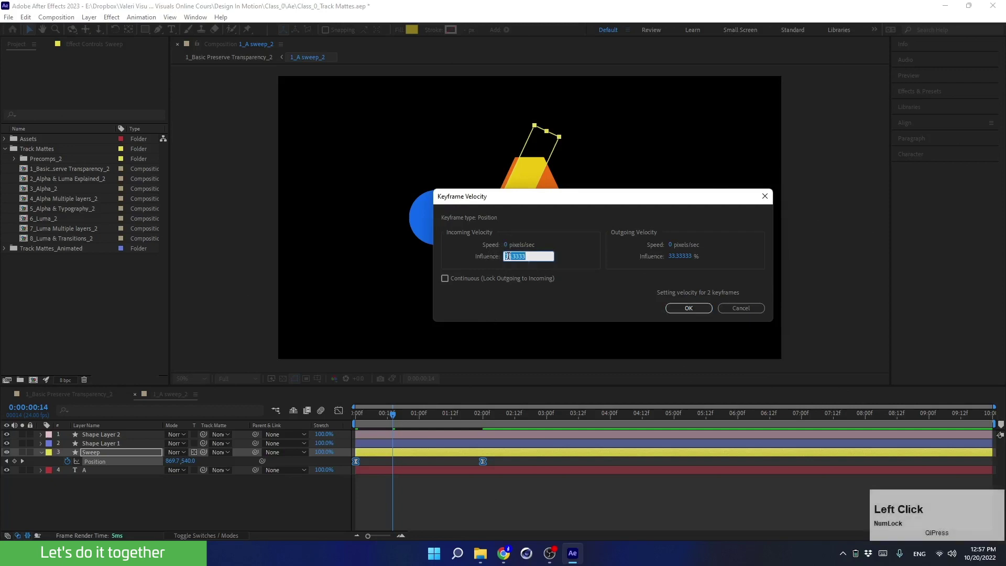
type("85")
left_click(681, 256)
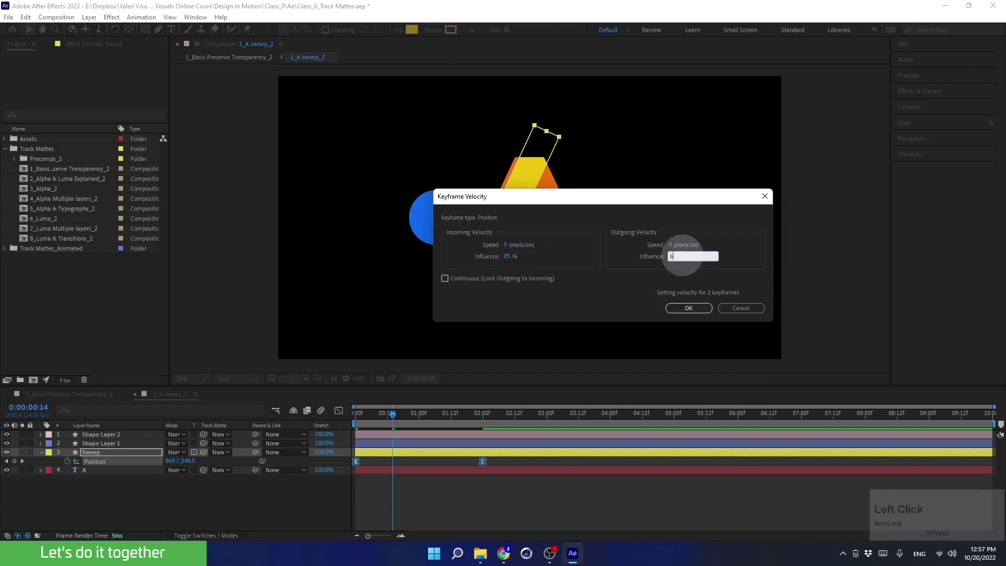
type("85")
left_click(688, 310)
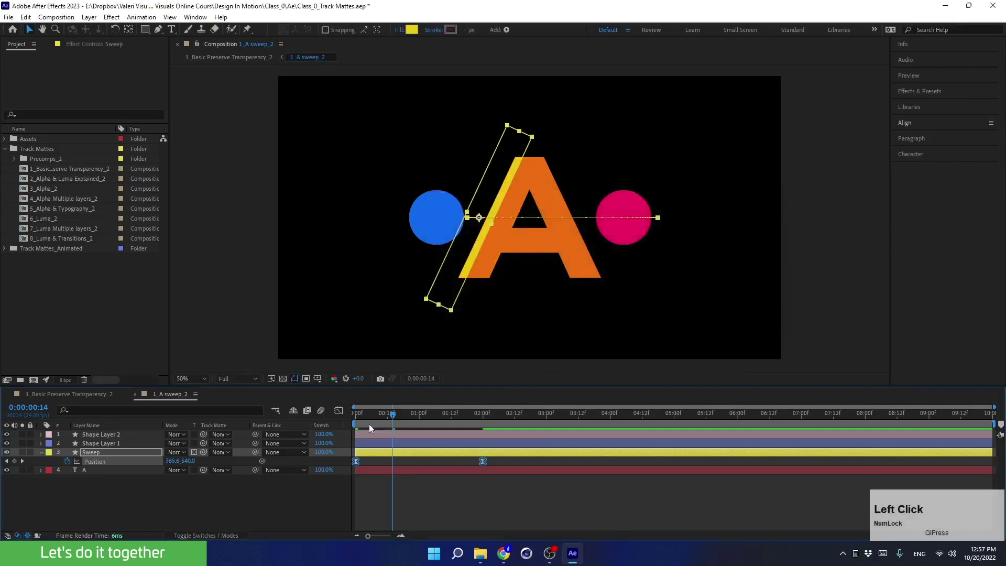
- Preview the eased sweep animation from the start of the 1_A sweep_2 precomp
left_click(380, 415)
left_click_drag(380, 416, 338, 420)
key("space")
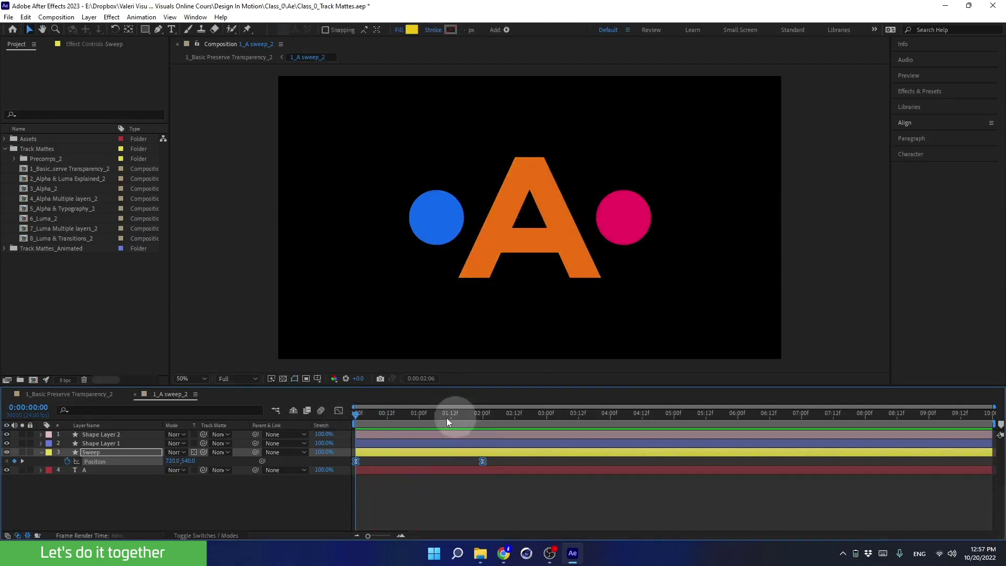
- Duplicate the Sweep layer and offset the copy a few frames later in time
left_click_drag(447, 418, 413, 436)
left_click(99, 451)
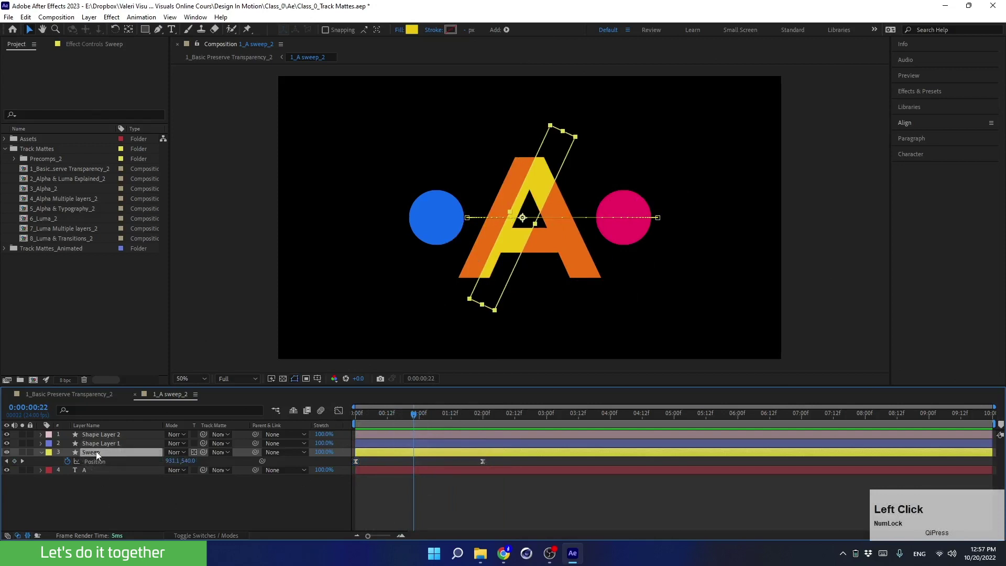
key("ctrl+d")
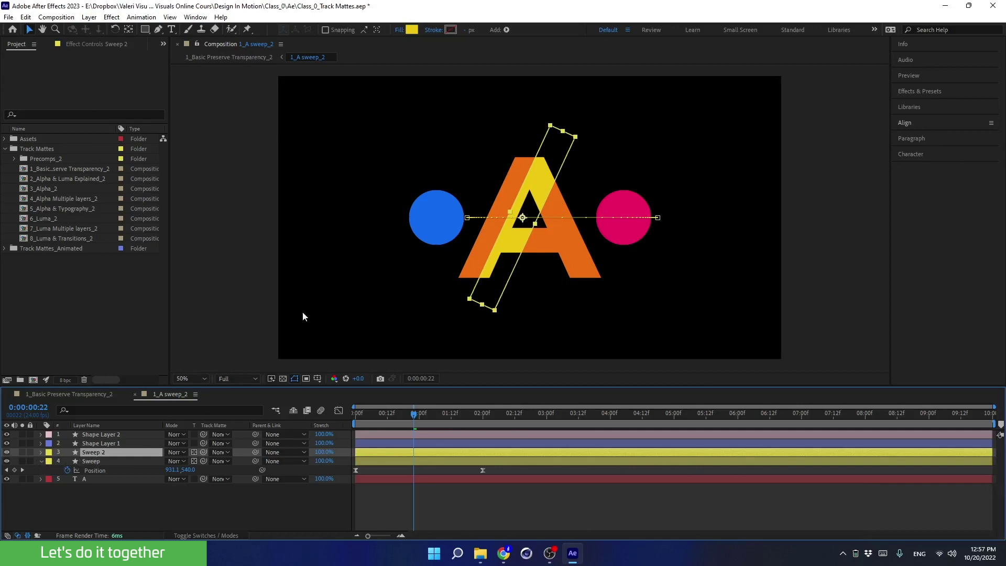
left_click_drag(367, 453, 376, 453)
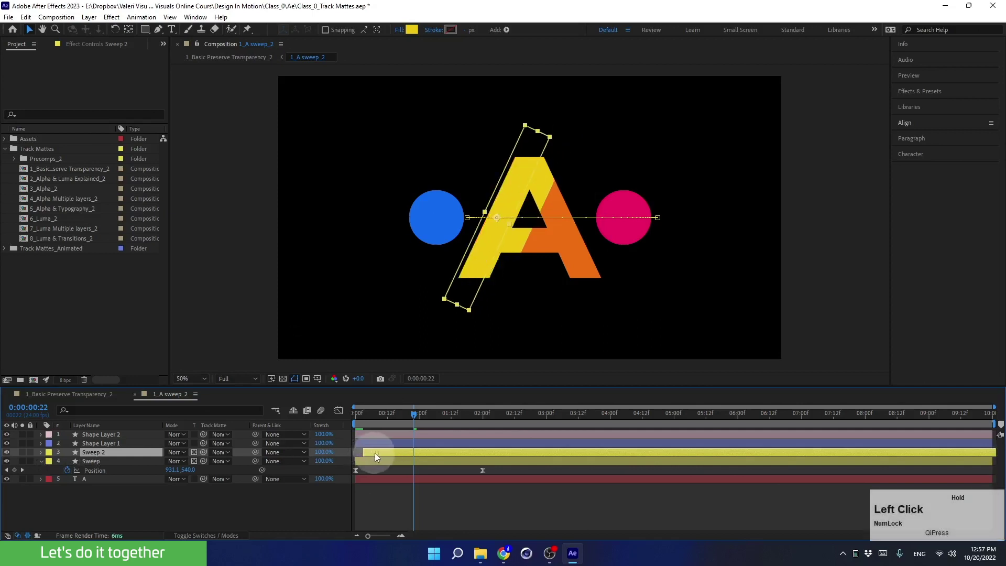
left_click_drag(407, 417, 386, 452)
- Preview the doubled sweep across the letter A from 0 seconds
left_click_drag(387, 417, 288, 410)
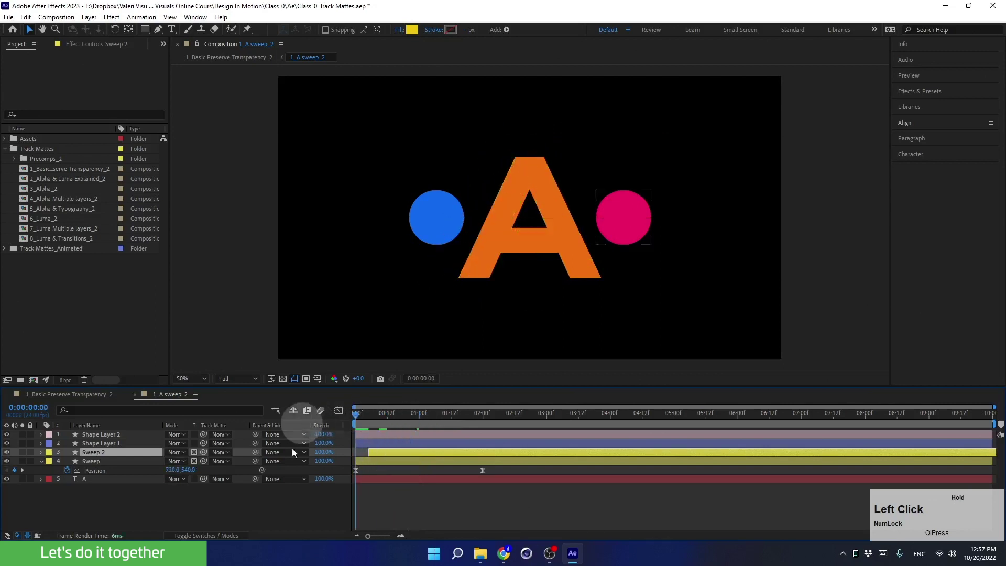
key("space")
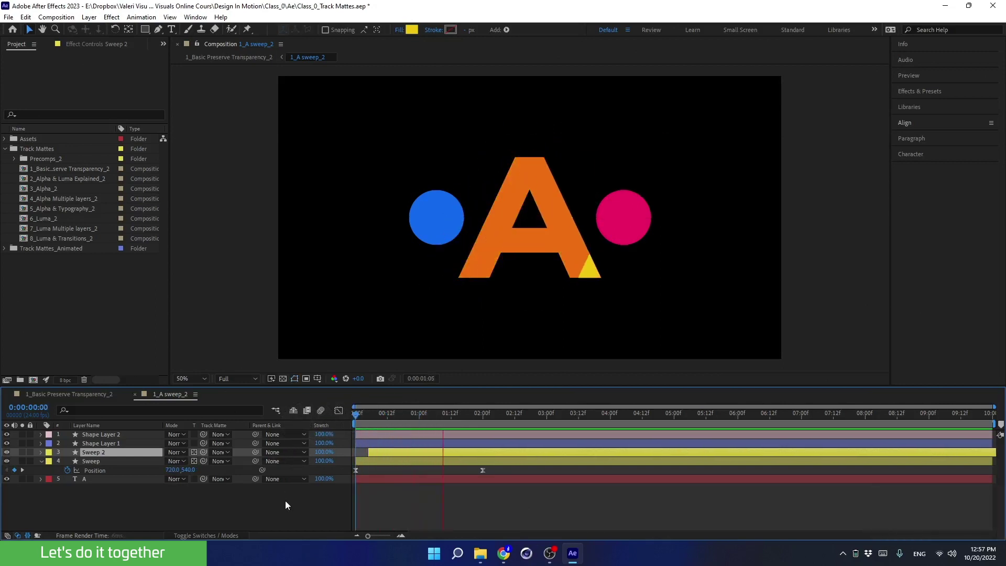
left_click(461, 419)
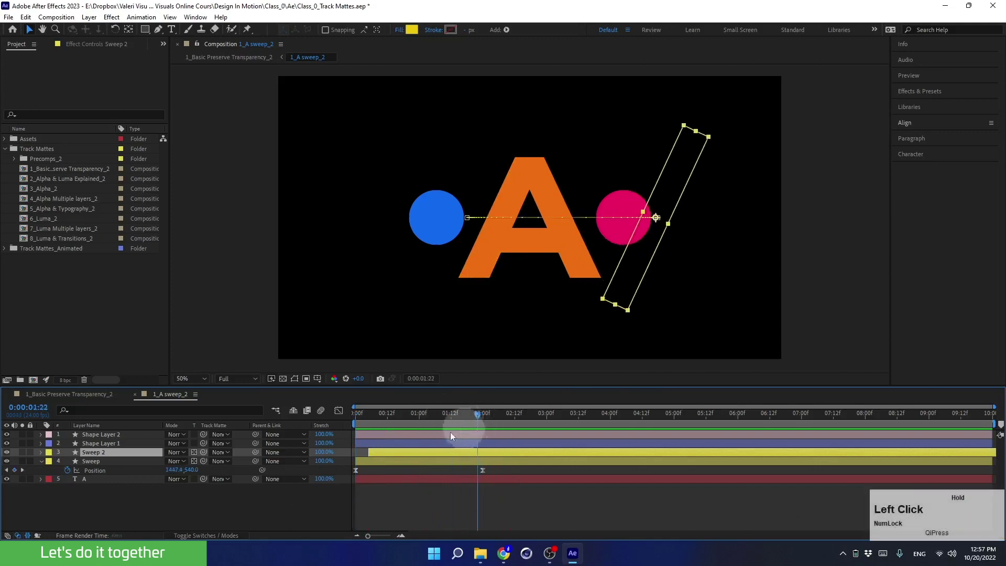
- Return to the 1_Basic Preserve Transparency_2 composition and end its work area at 2 seconds
left_click(67, 394)
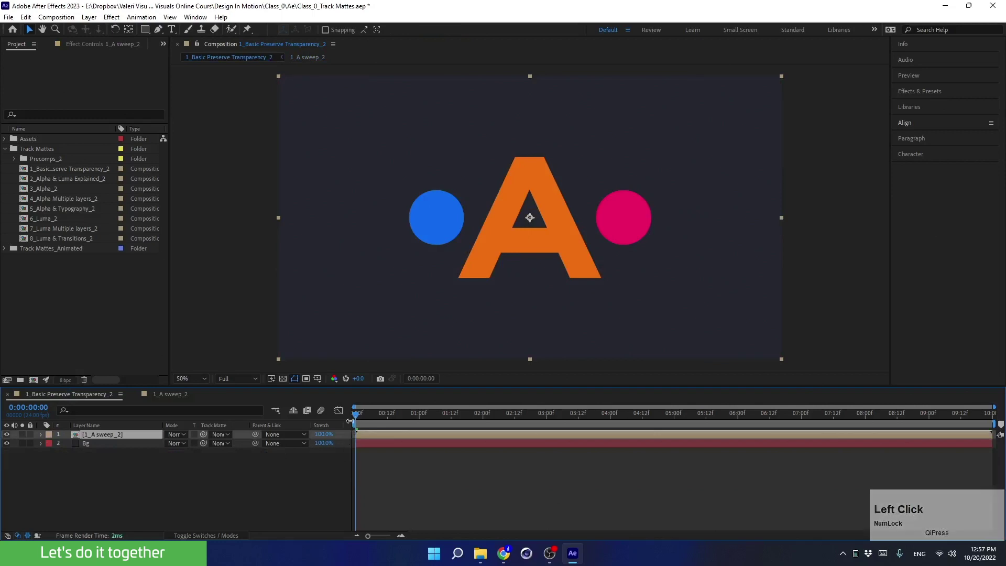
left_click_drag(356, 414, 483, 438)
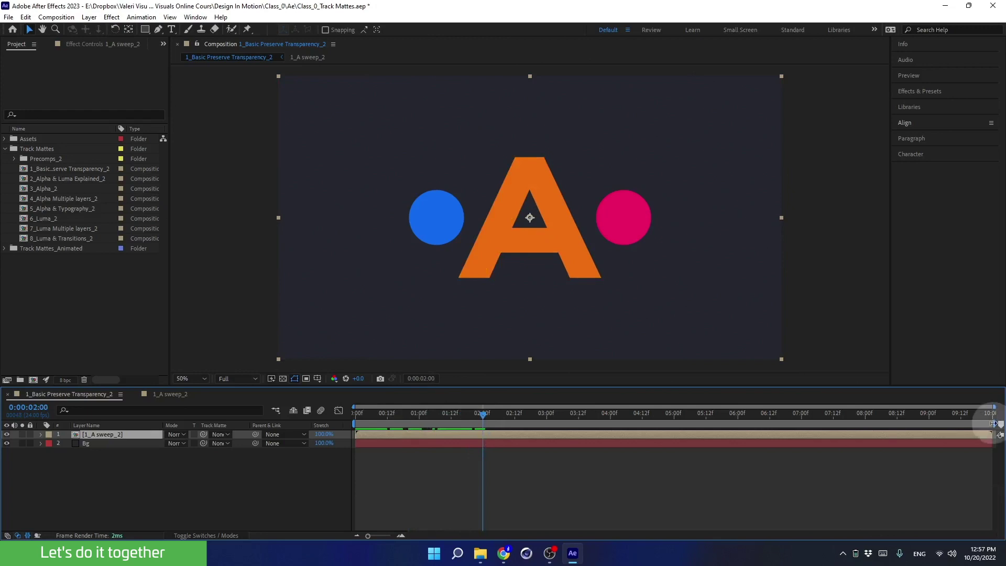
left_click_drag(992, 423, 581, 433)
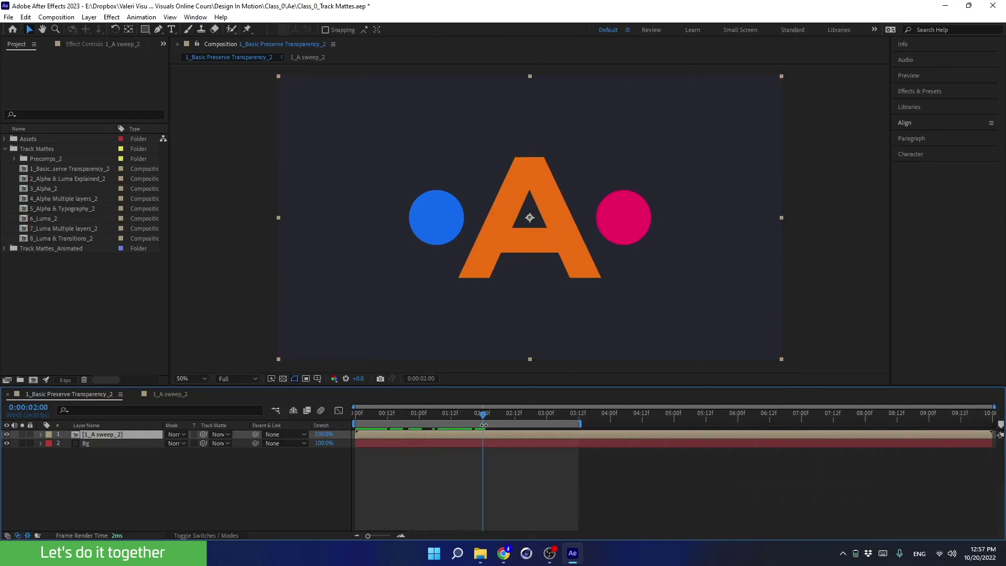
key("n")
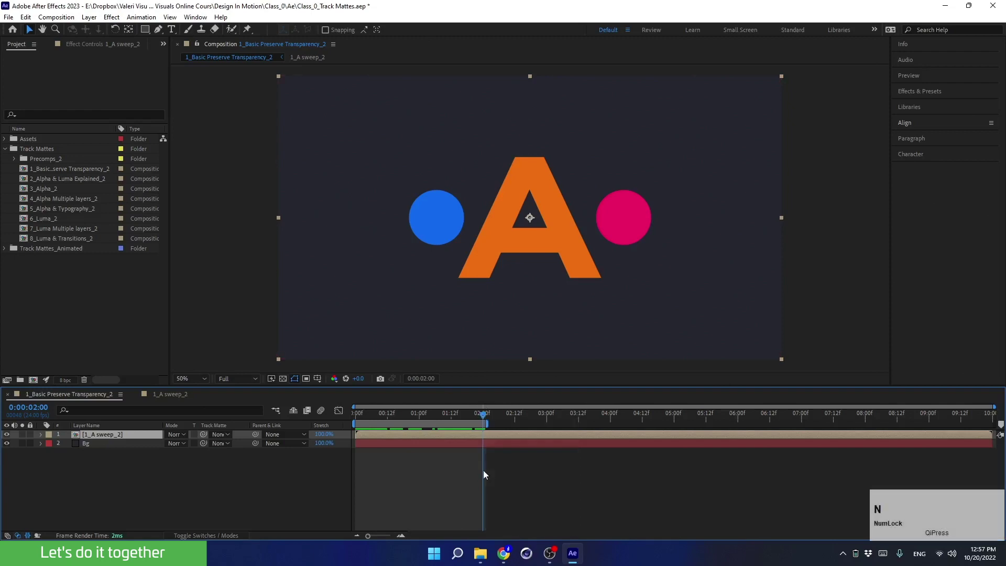
- Play the shortened work area of the main composition from the beginning, then return to 0 seconds
left_click_drag(486, 417, 304, 432)
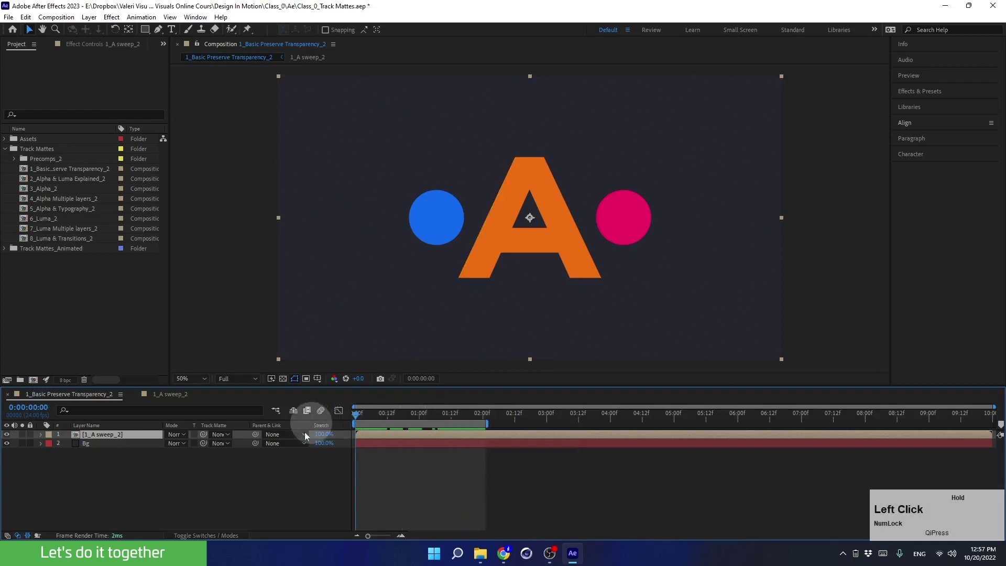
key("space")
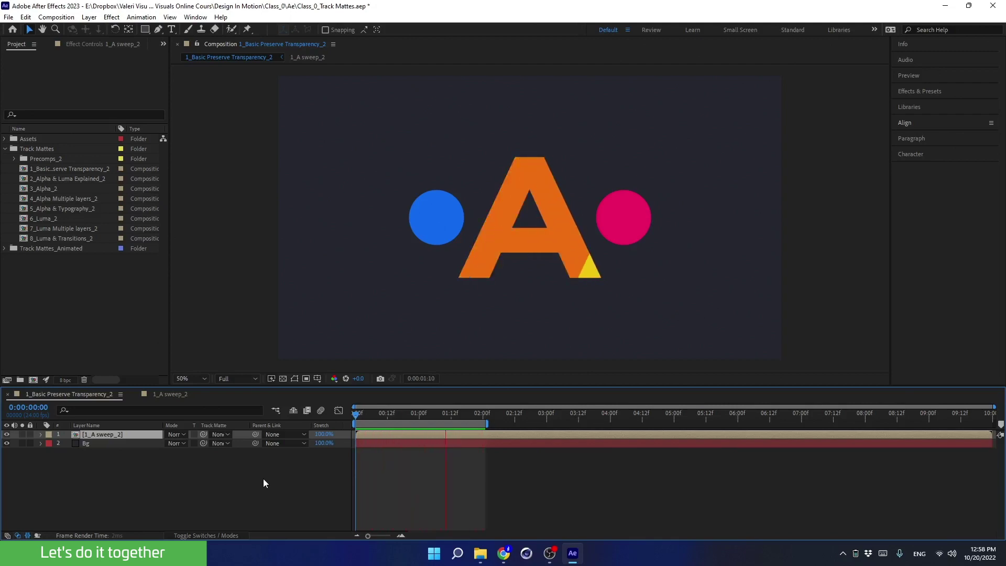
key("space")
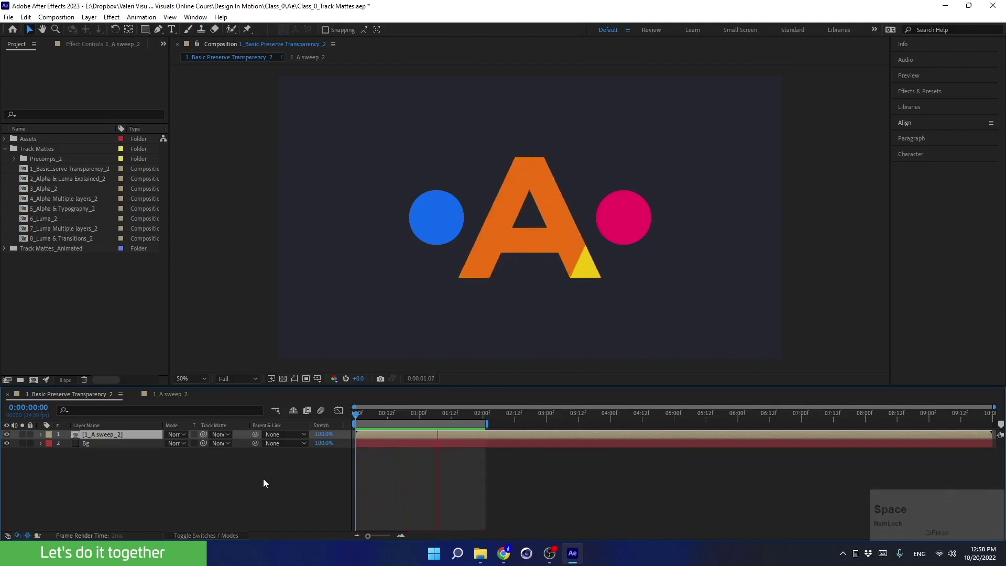
left_click_drag(444, 414, 348, 425)
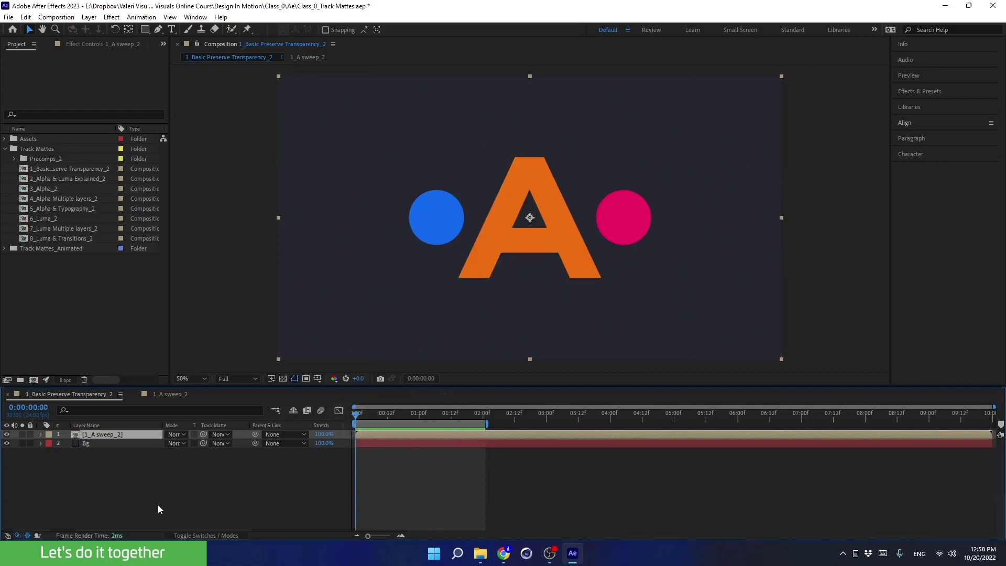
- Open the 2_Alpha & Luma Explained_2 composition and close the 1_A sweep_2 and 1_Basic Preserve Transparency_2 timelines
left_click(38, 179)
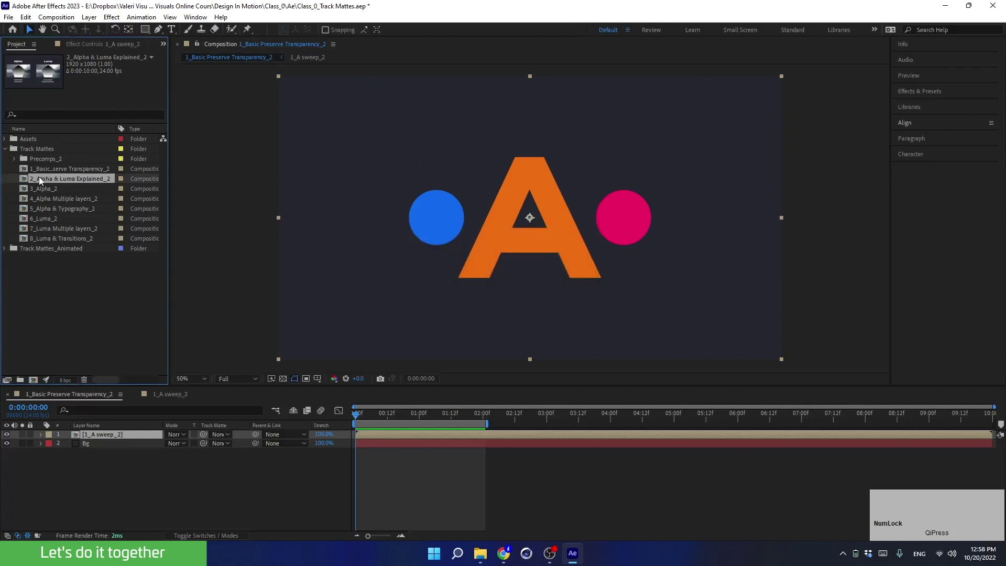
double_click(39, 178)
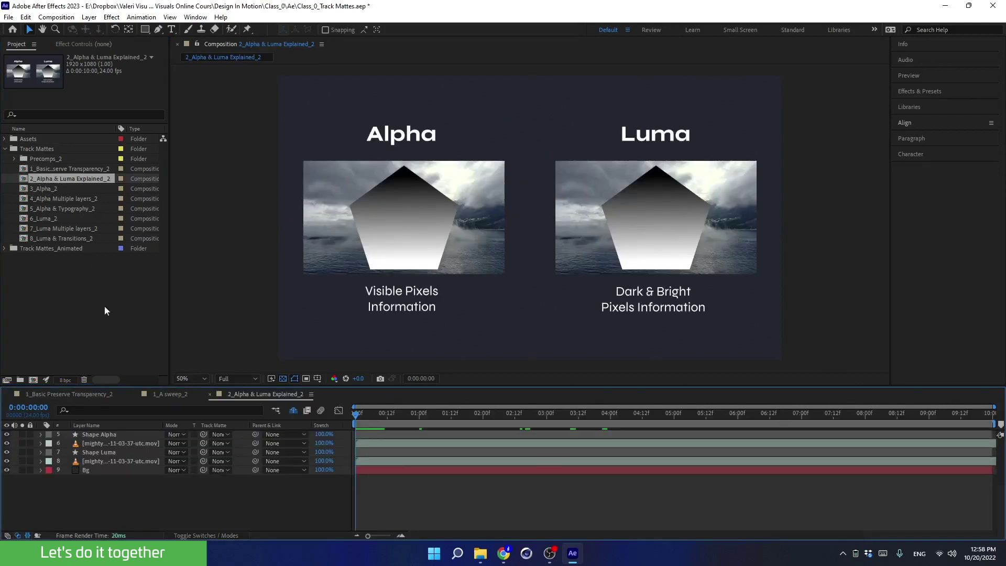
left_click(135, 395)
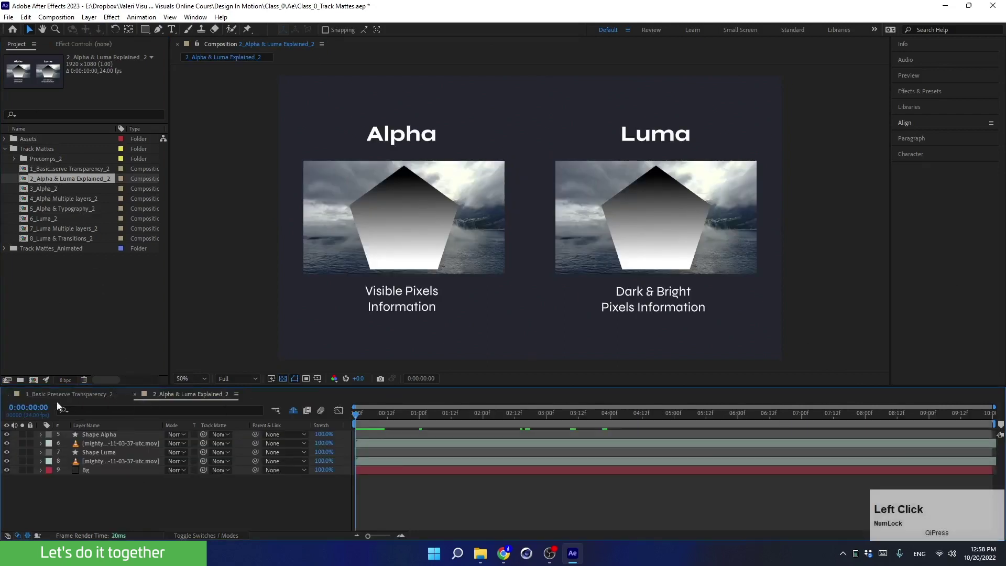
left_click(7, 394)
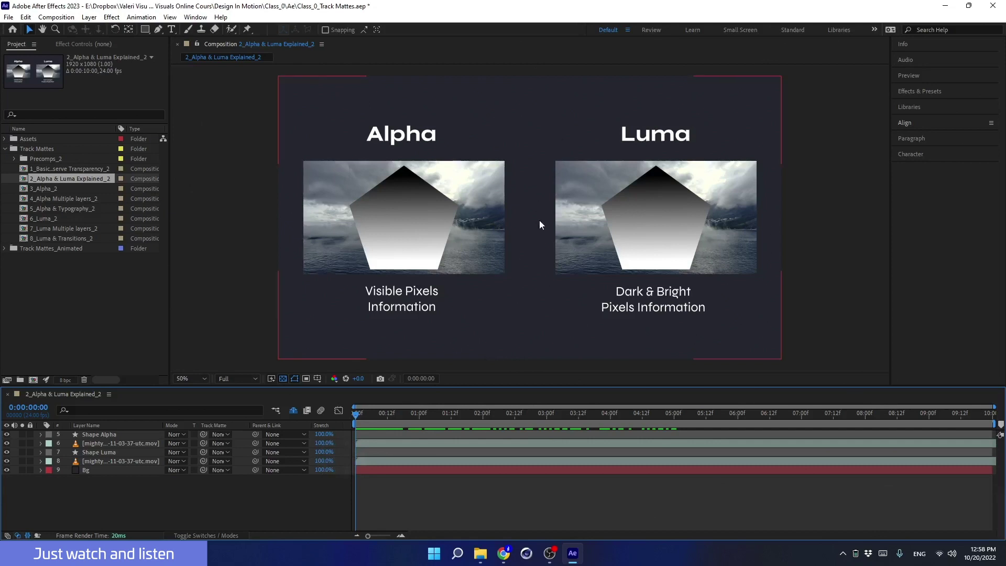
- Toggle the Bg layer's visibility off and on to check it, and lock the layer
left_click(85, 470)
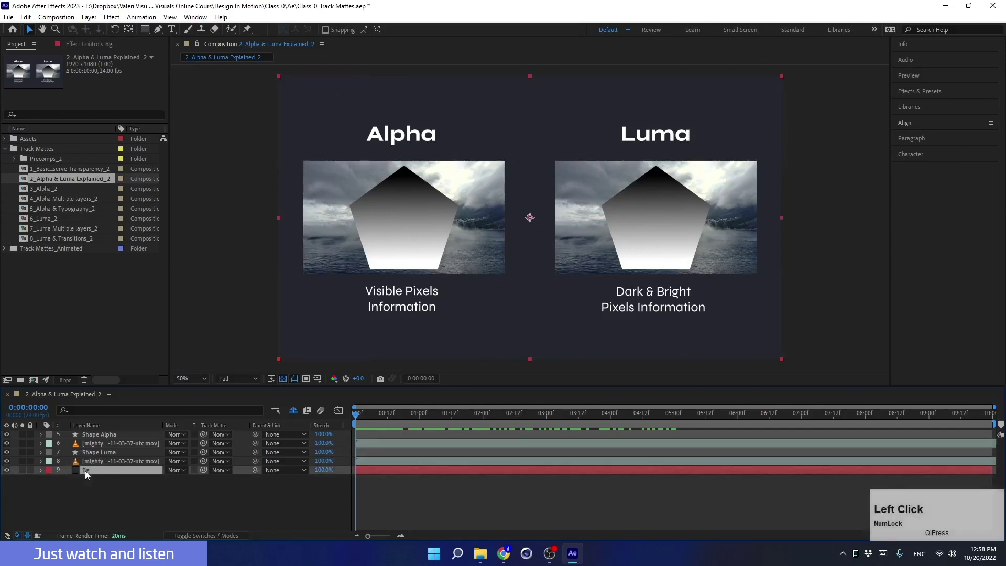
left_click(6, 470)
left_click(6, 471)
left_click(30, 470)
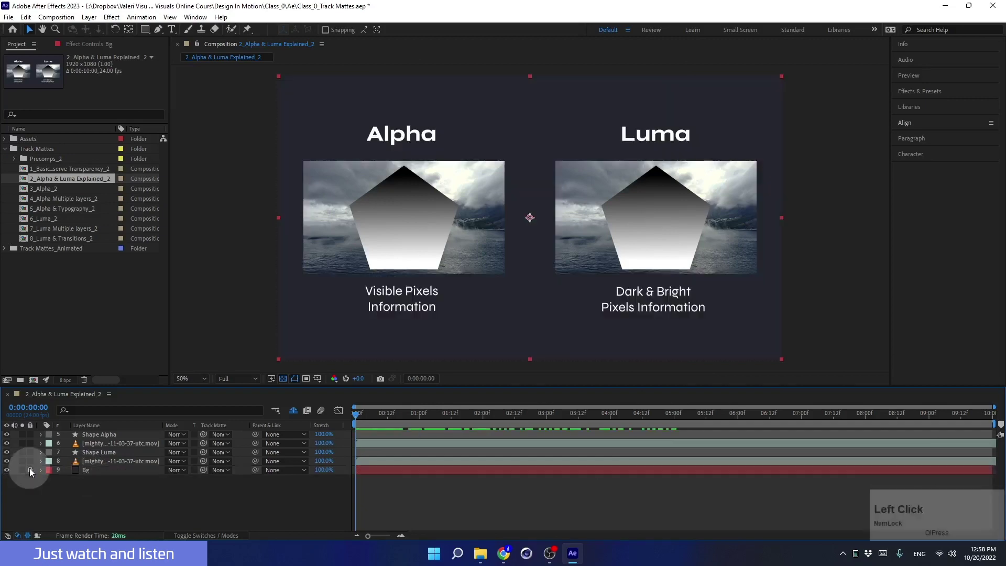
- Reveal the shy text layers and the layer switches for inspection, then hide the shy layers and restore the Mode and Track Matte columns
left_click(293, 411)
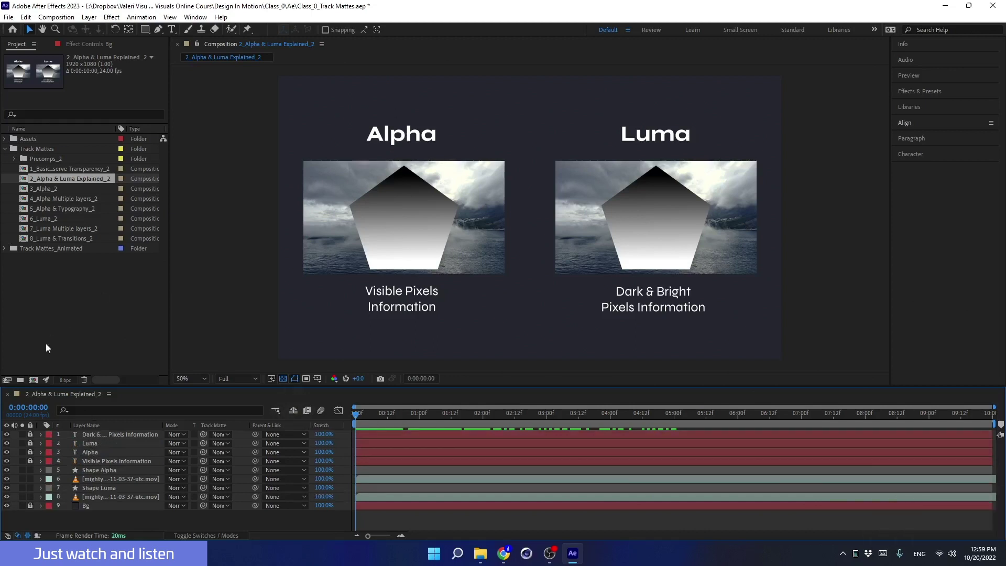
left_click(180, 536)
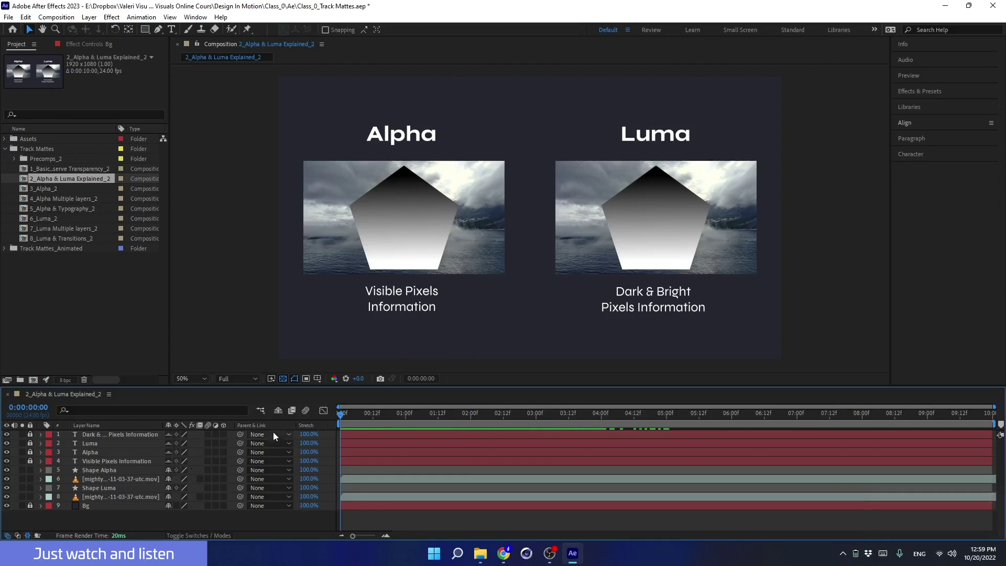
left_click(278, 411)
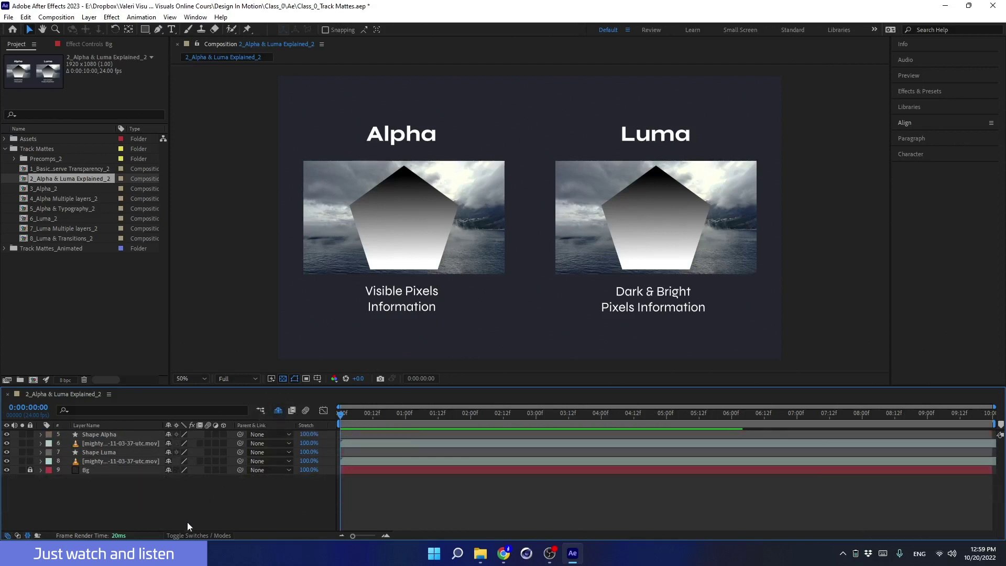
left_click(187, 535)
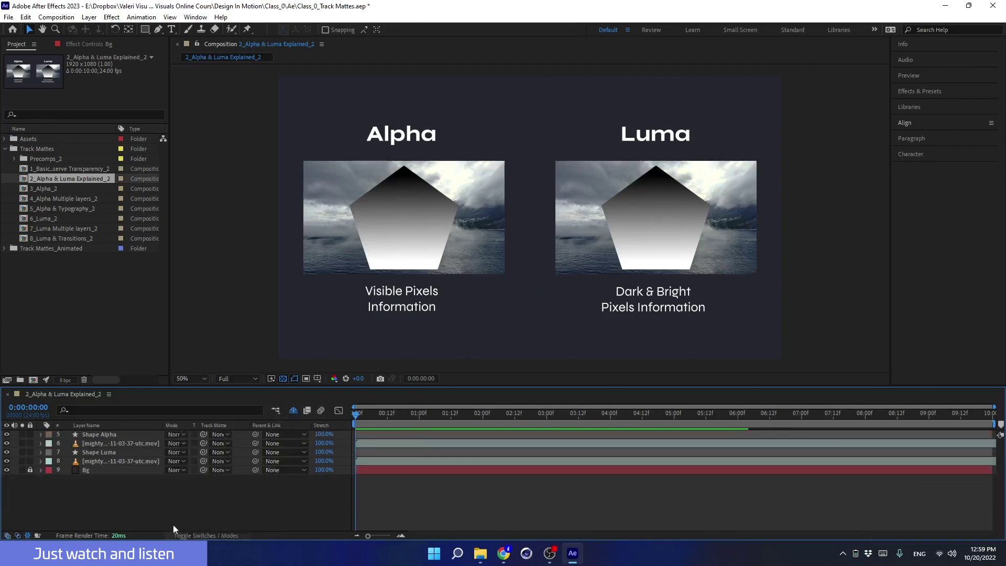
- Select the Shape Alpha and Shape Luma gradient pentagons in turn to compare them, ending on Shape Alpha
left_click(401, 236)
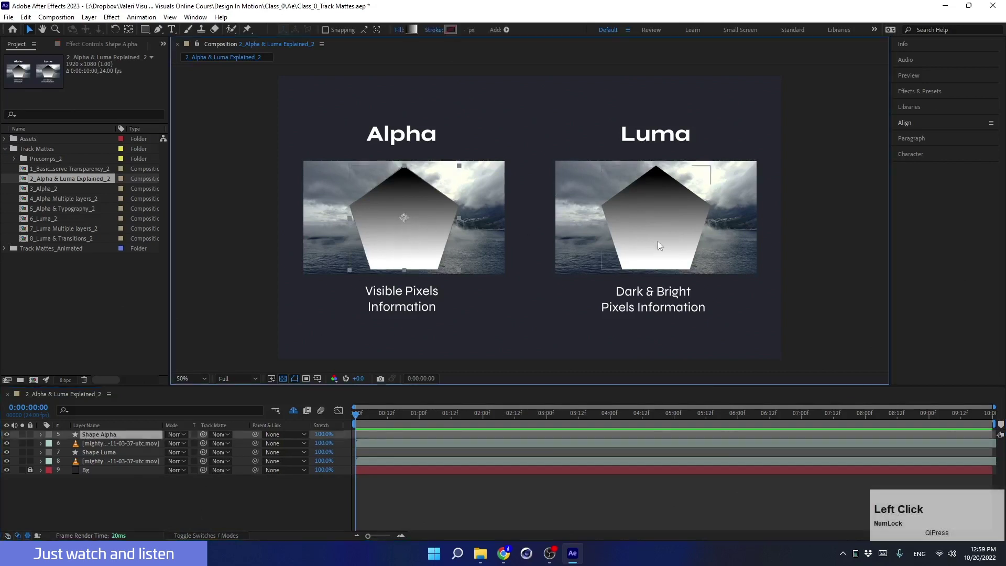
left_click(672, 233)
left_click(420, 238)
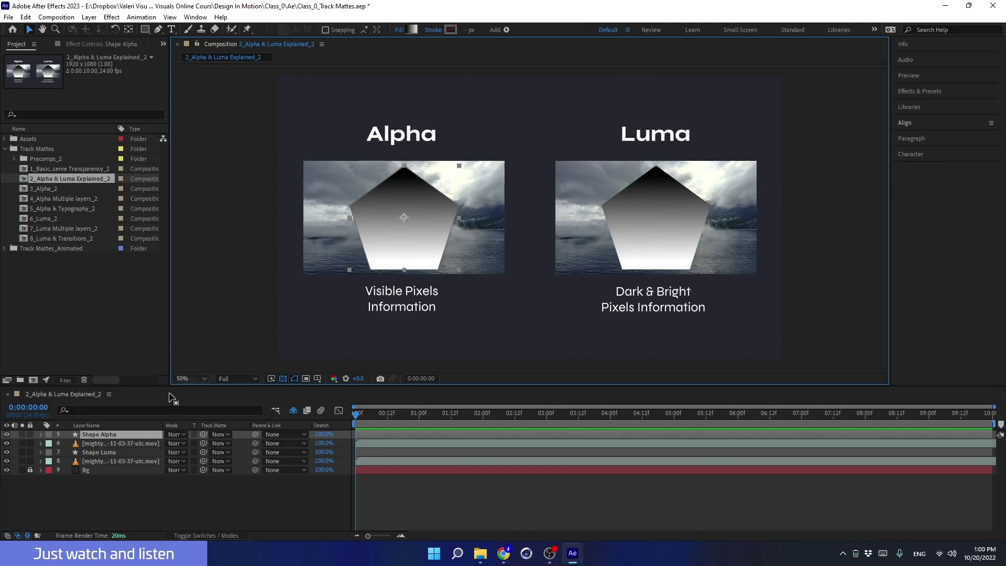
- Set Shape Alpha as the track matte of the footage layer beneath it and preview the result up to frame 21
left_click(140, 444)
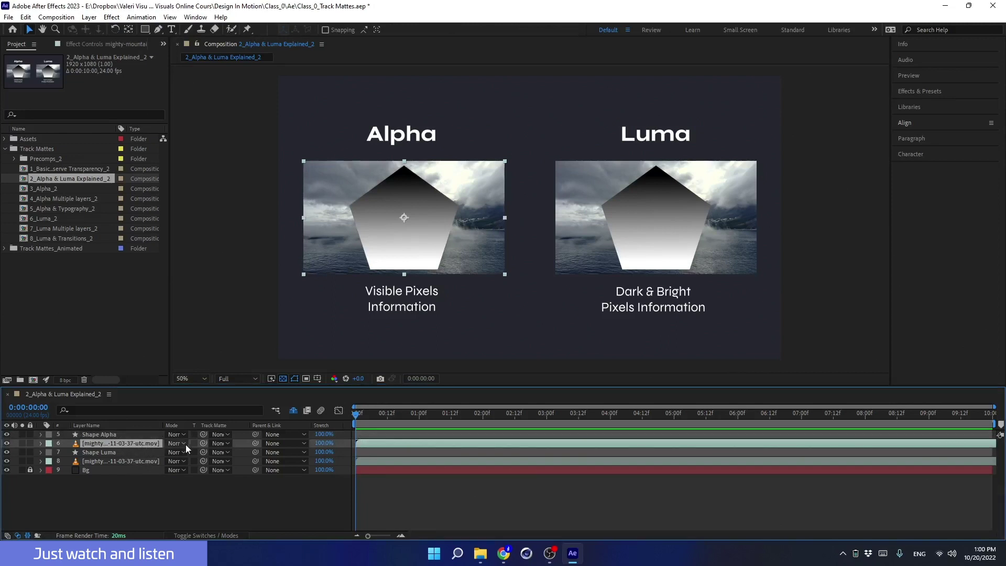
left_click(218, 442)
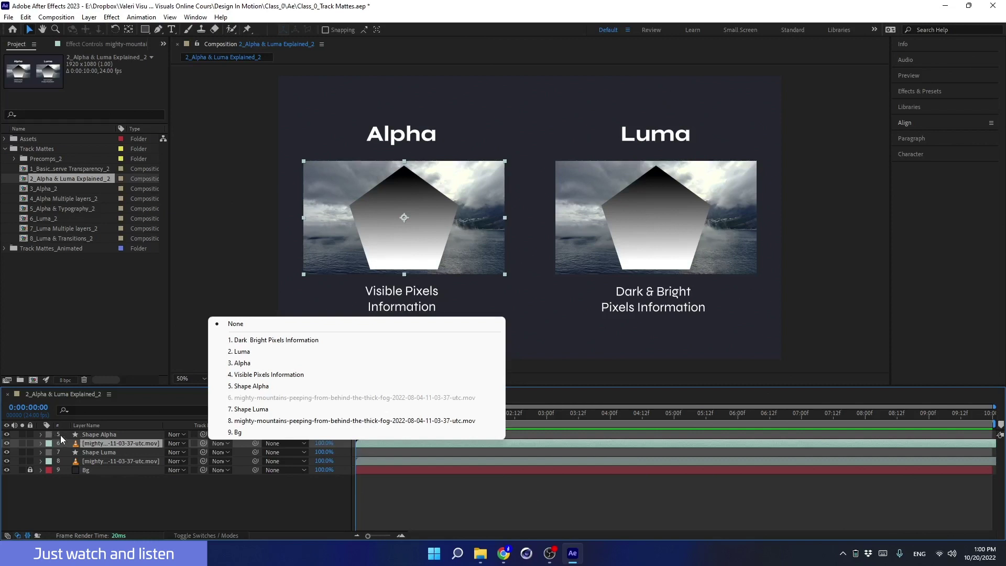
left_click(239, 387)
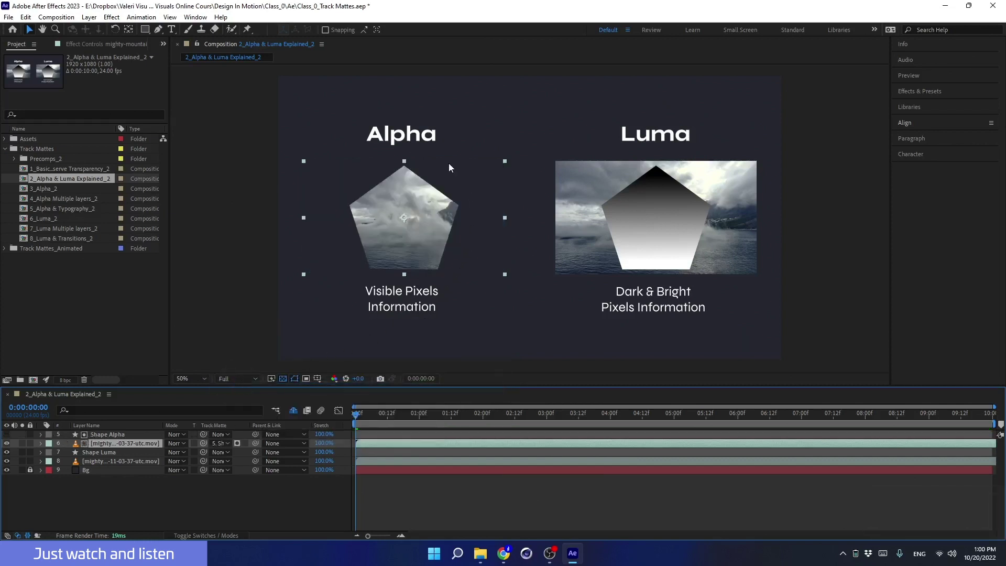
left_click_drag(364, 417, 411, 427)
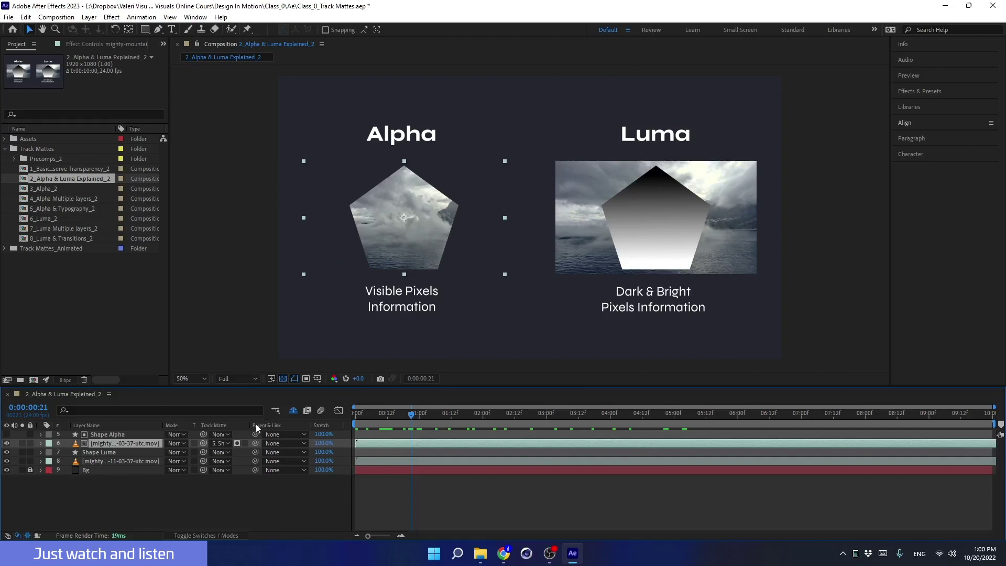
- Remove the track matte from the Alpha footage layer and make the Shape Alpha layer visible again
left_click(221, 444)
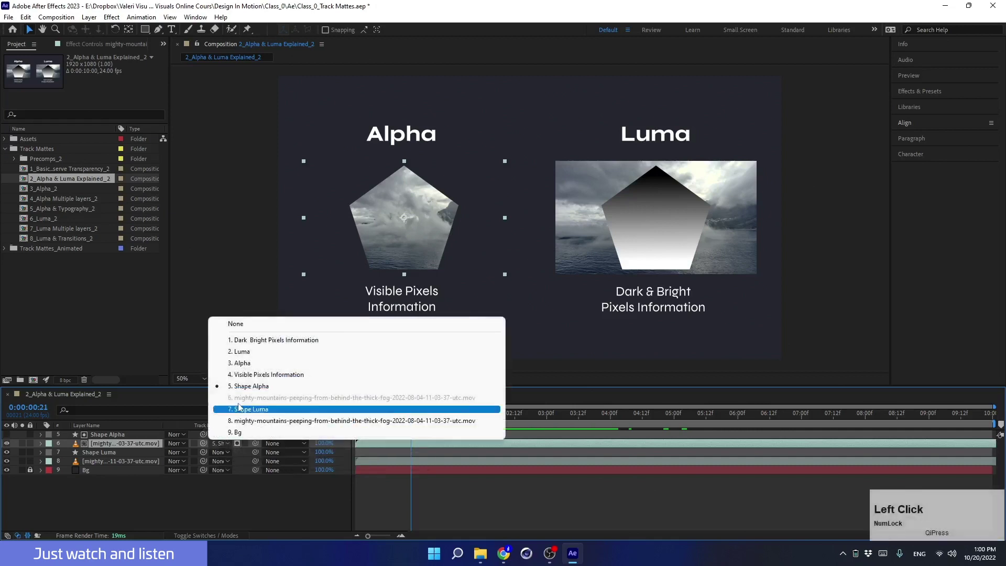
left_click(236, 323)
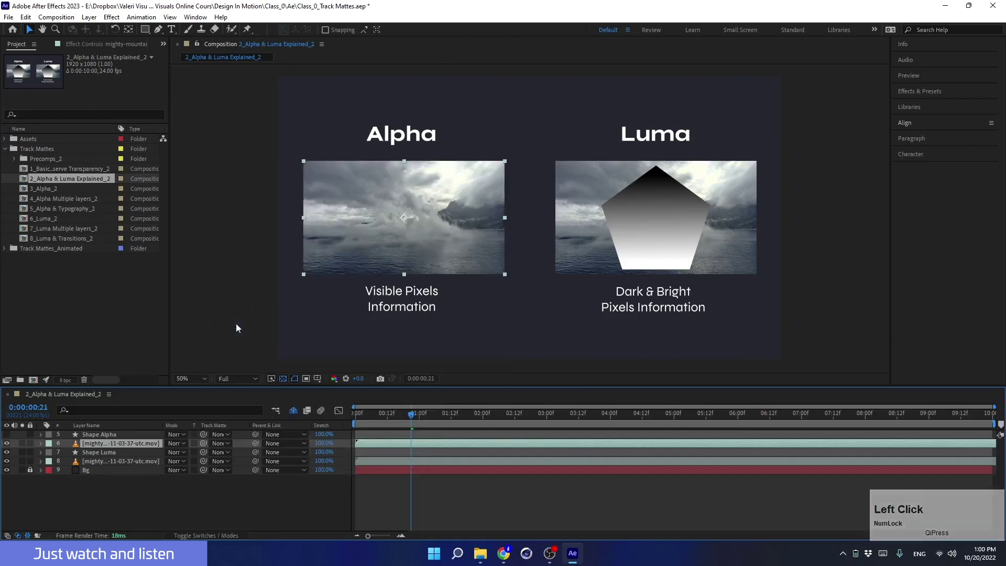
left_click(98, 436)
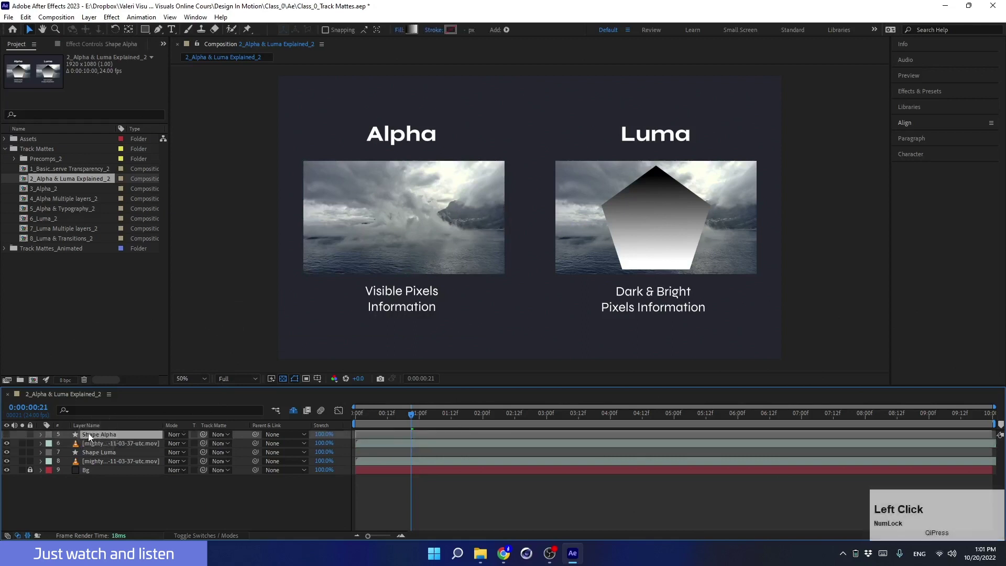
left_click(6, 435)
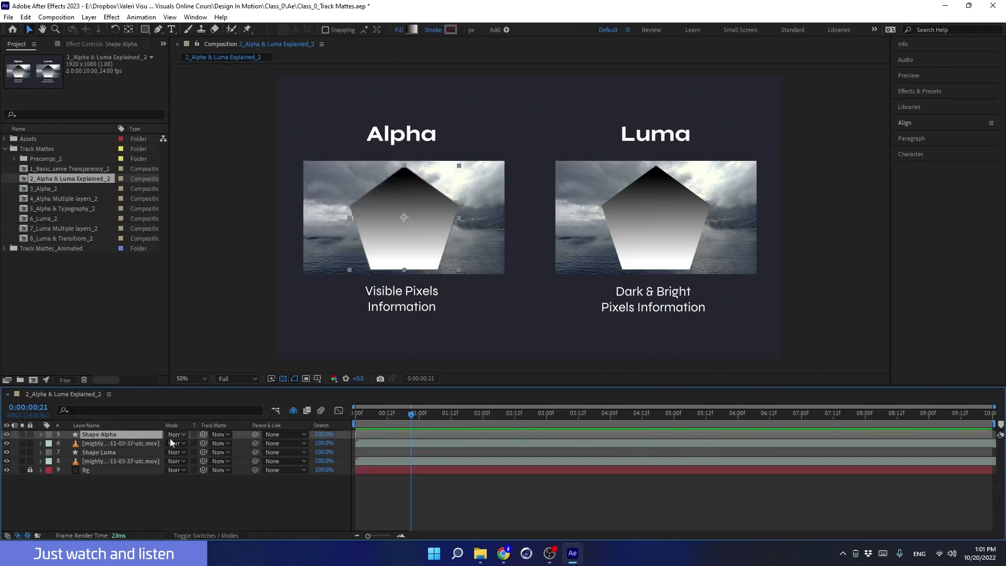
- Link the Alpha footage layer's track matte to Shape Alpha with the pick whip and check the assigned matte layer
left_click(143, 445)
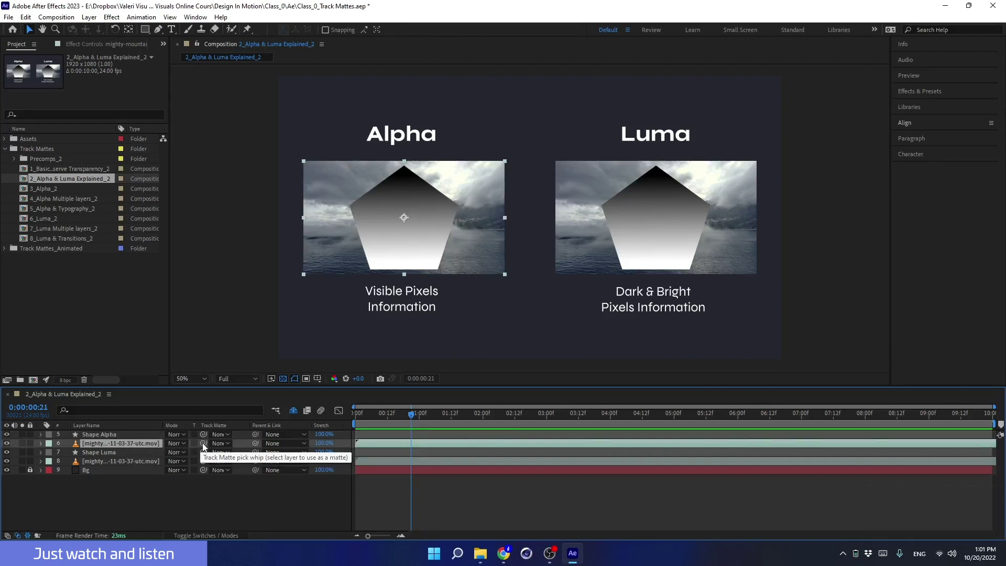
left_click_drag(205, 445, 97, 433)
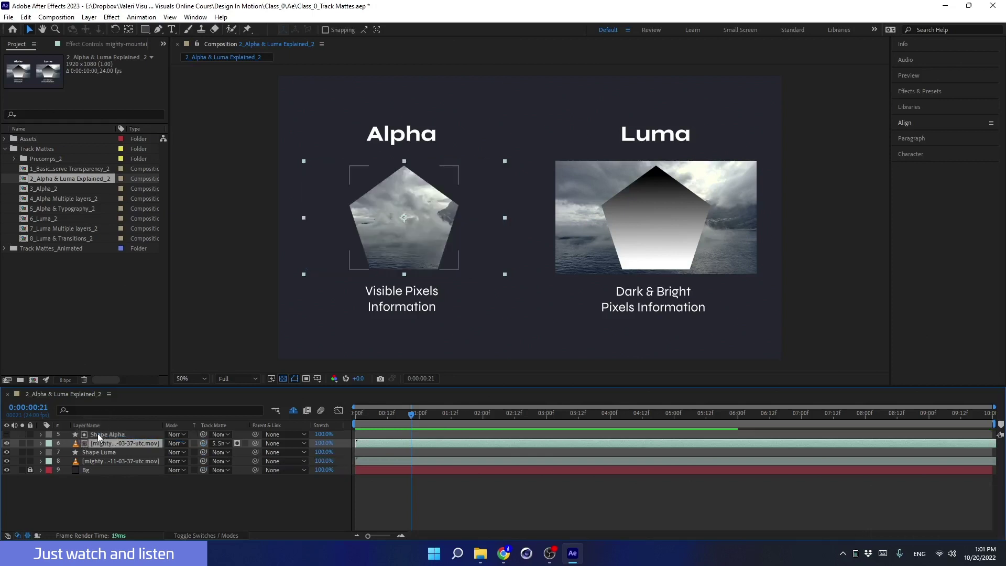
left_click(223, 443)
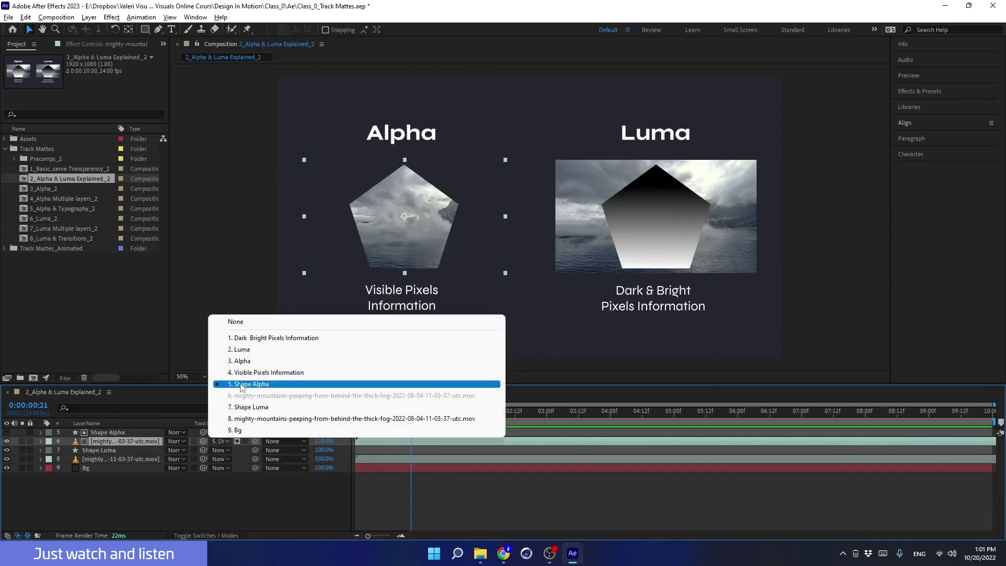
- Scale the Alpha footage to 40% and shift it left and slightly down inside the pentagon, previewing at frame 11
left_click(149, 441)
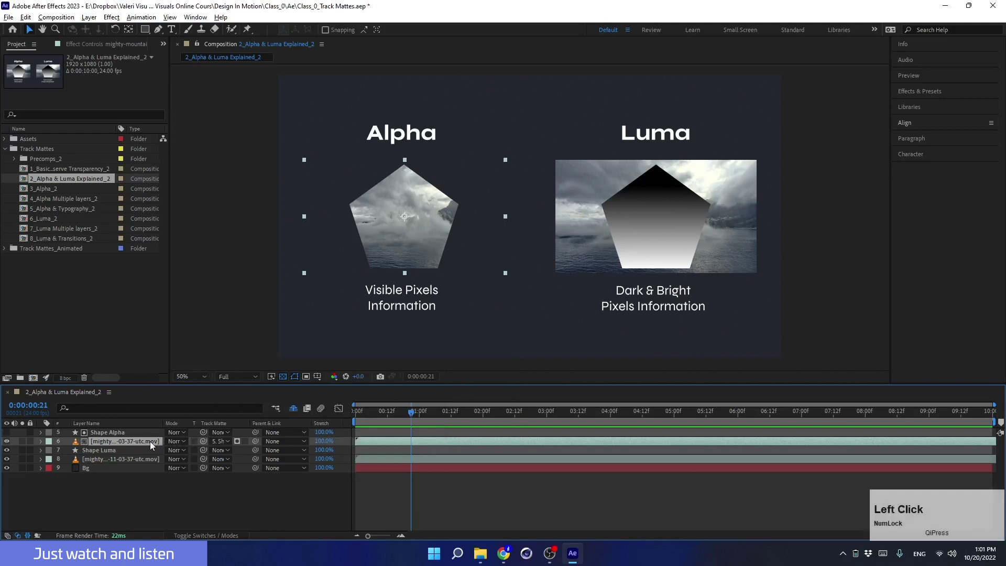
key("s")
left_click_drag(181, 451, 181, 467)
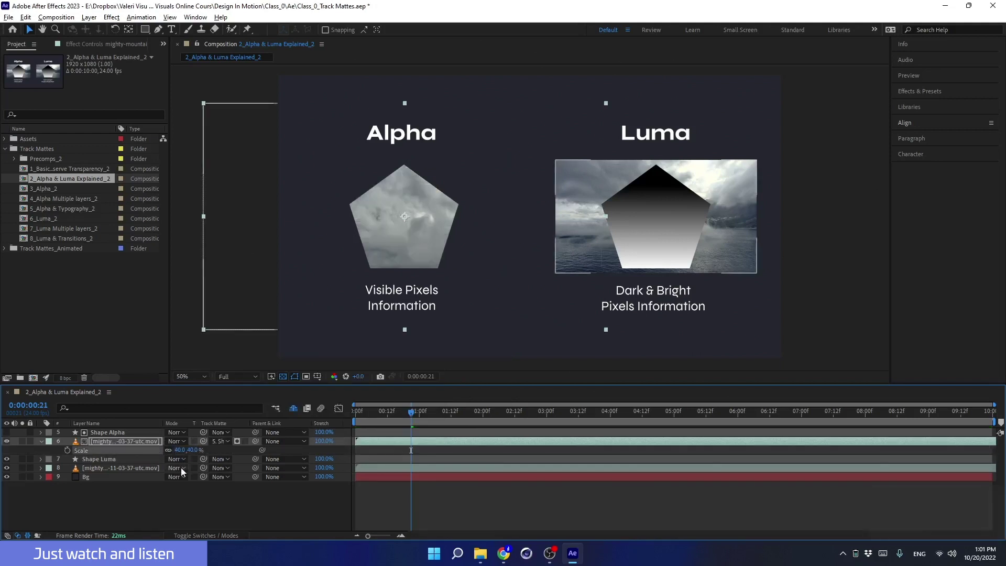
left_click_drag(429, 193, 323, 214)
left_click_drag(400, 415, 383, 414)
left_click(40, 442)
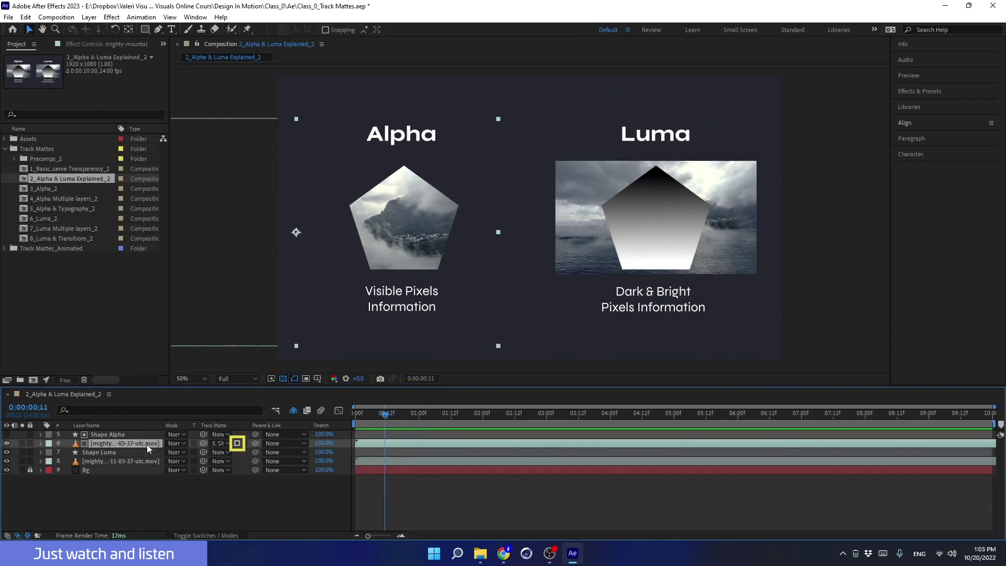
- Invert the Alpha footage's track matte to compare the result, and return it to the non-inverted matte
left_click(243, 443)
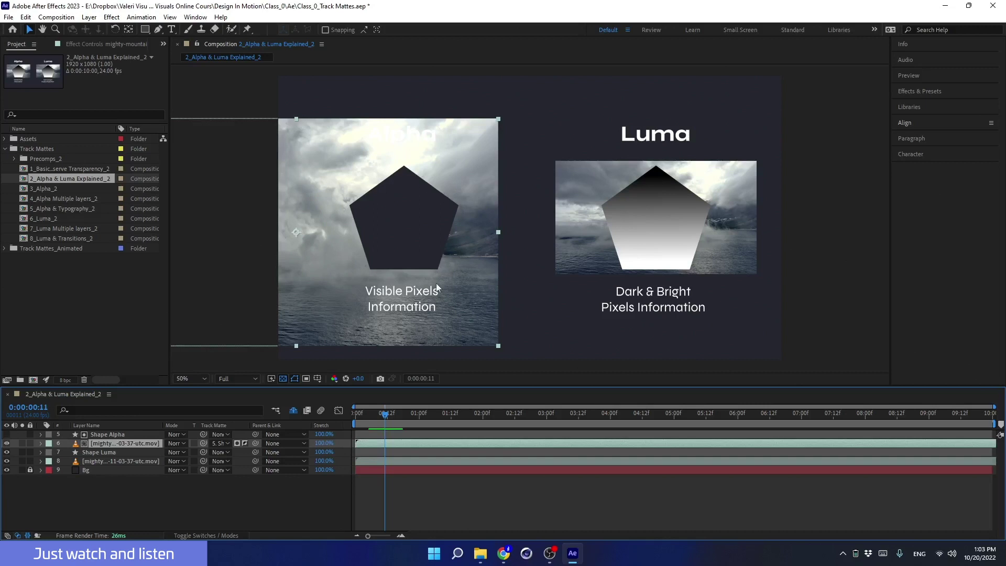
left_click(244, 444)
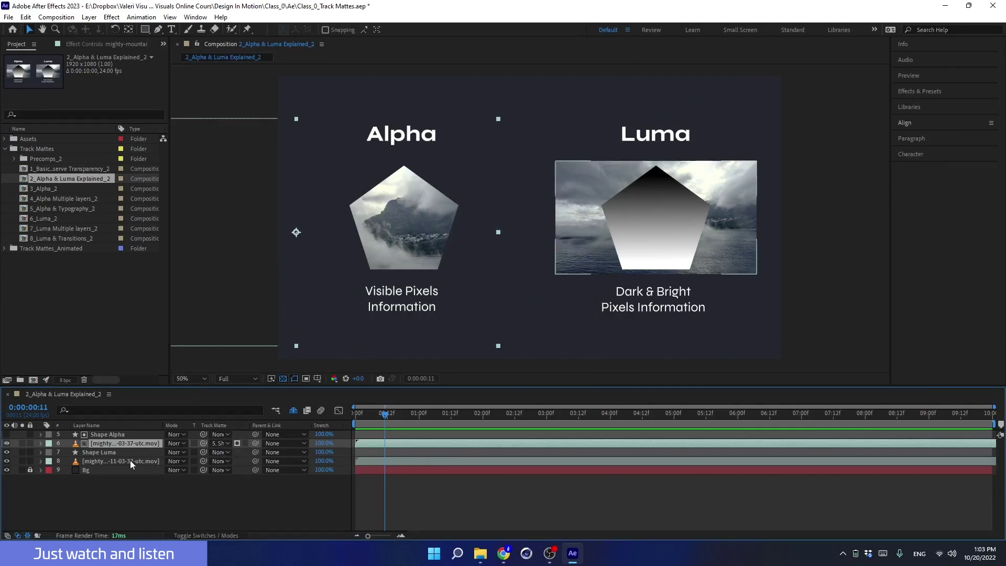
- Link the Luma footage layer's track matte to Shape Luma and switch it from an alpha to a luma matte
left_click(105, 452)
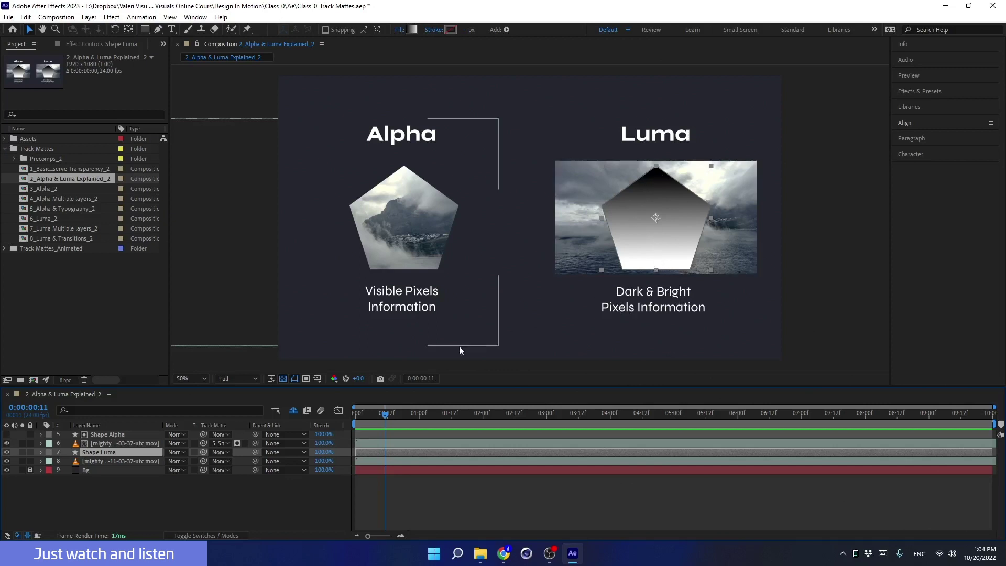
left_click(112, 460)
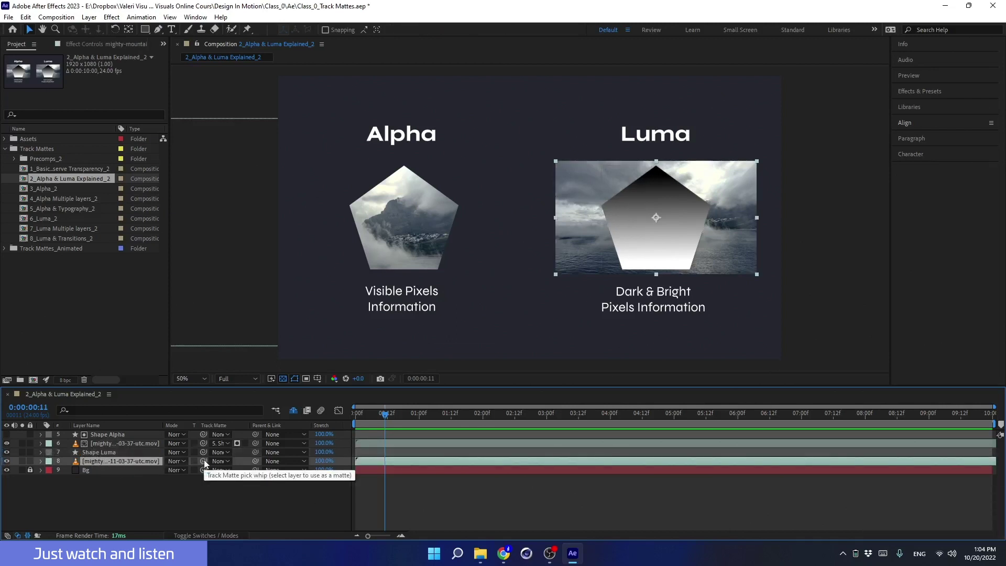
left_click_drag(204, 460, 108, 452)
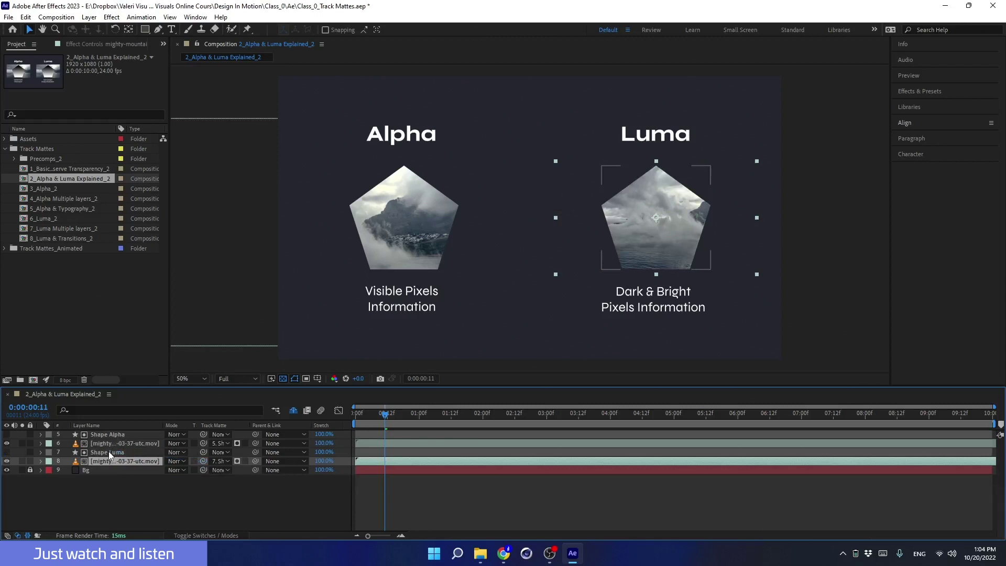
left_click(108, 452)
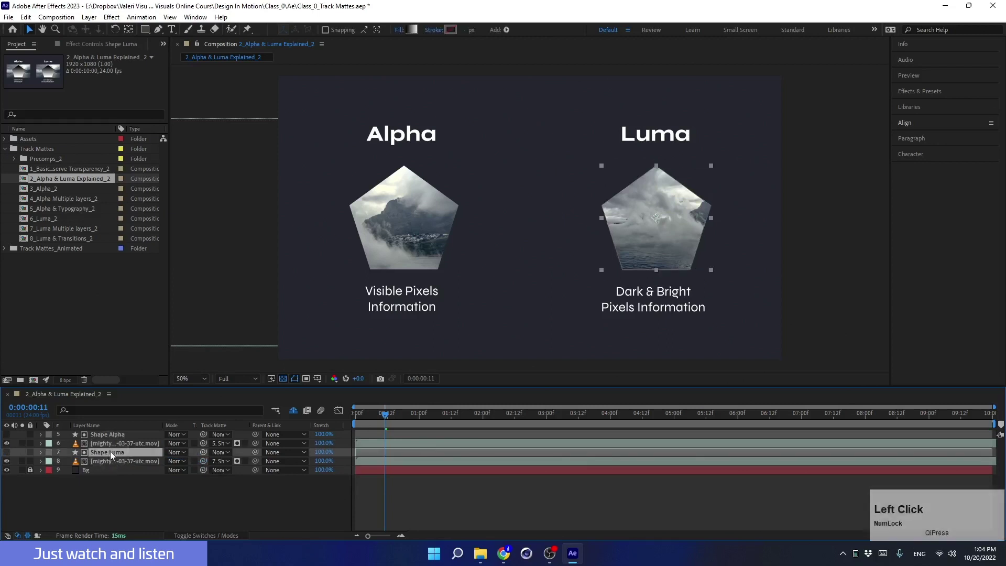
left_click(237, 461)
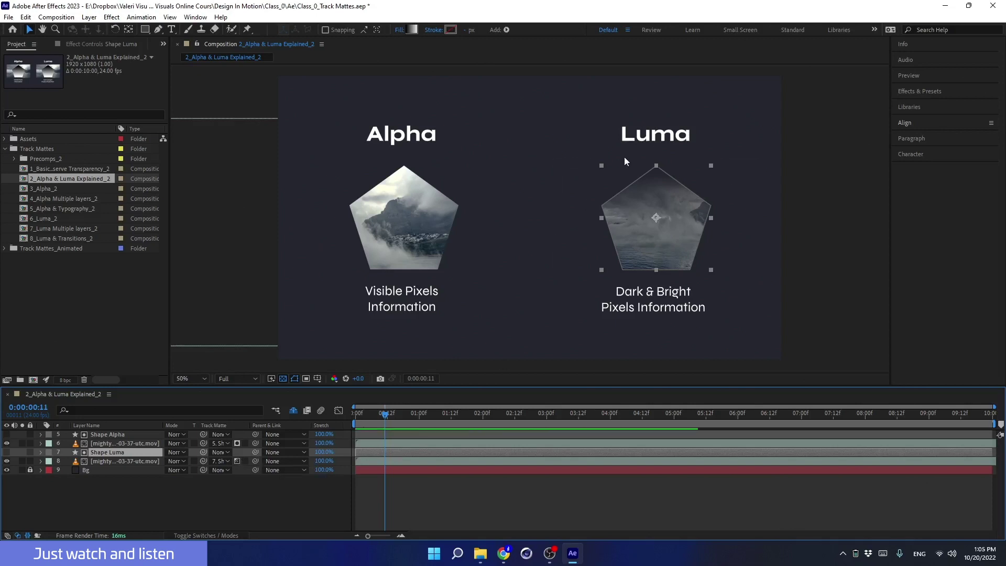
left_click(231, 498)
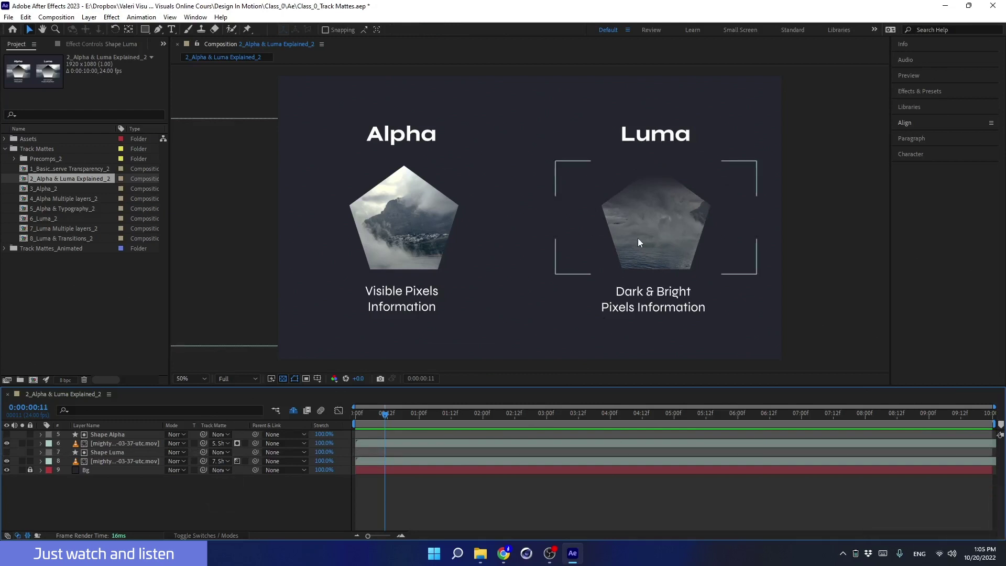
- Expand Shape Luma's Gradient Fill 1 and move the gradient's start point down to the pentagon's centre, about 2.3, -2.7
left_click(116, 461)
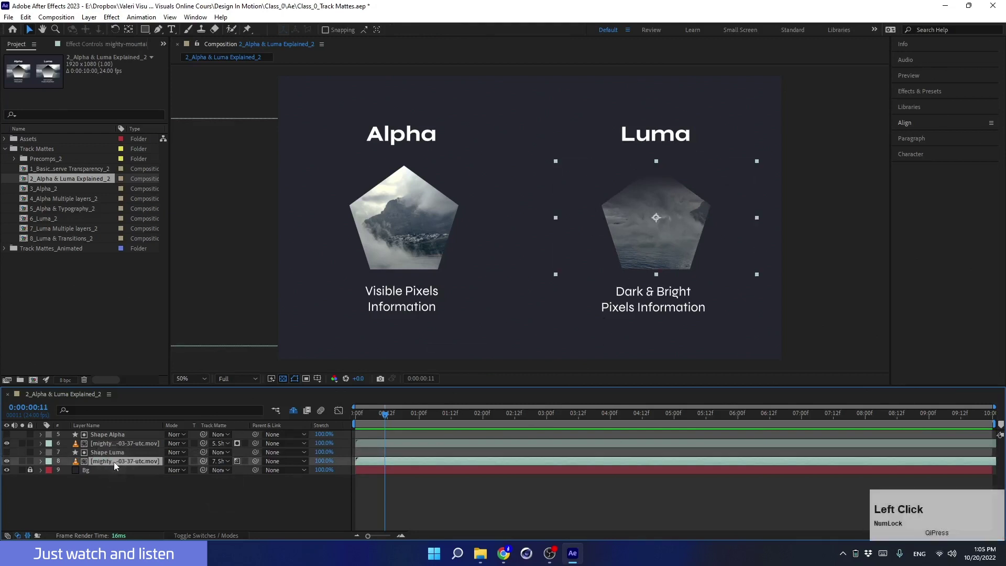
left_click(103, 452)
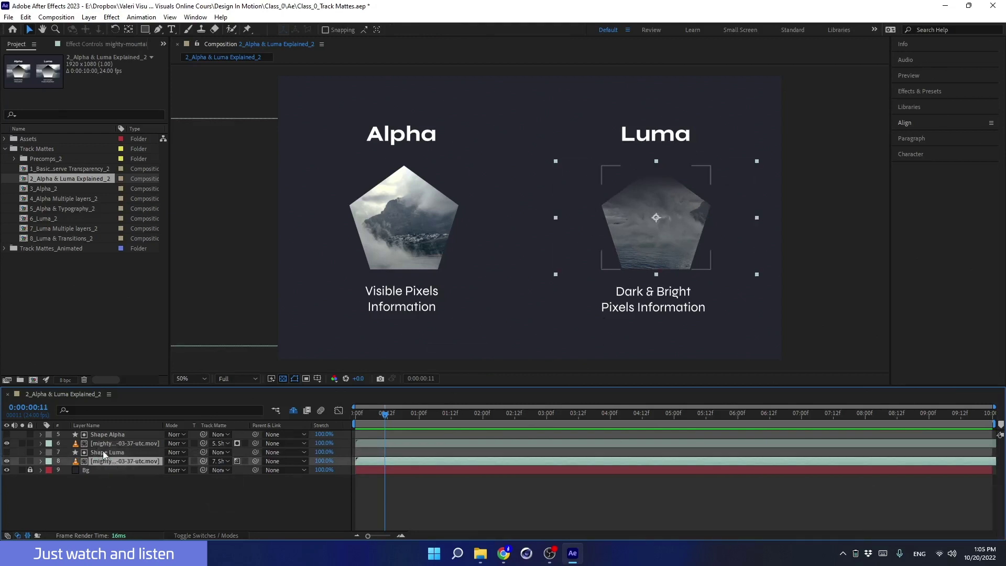
left_click(39, 452)
left_click(50, 462)
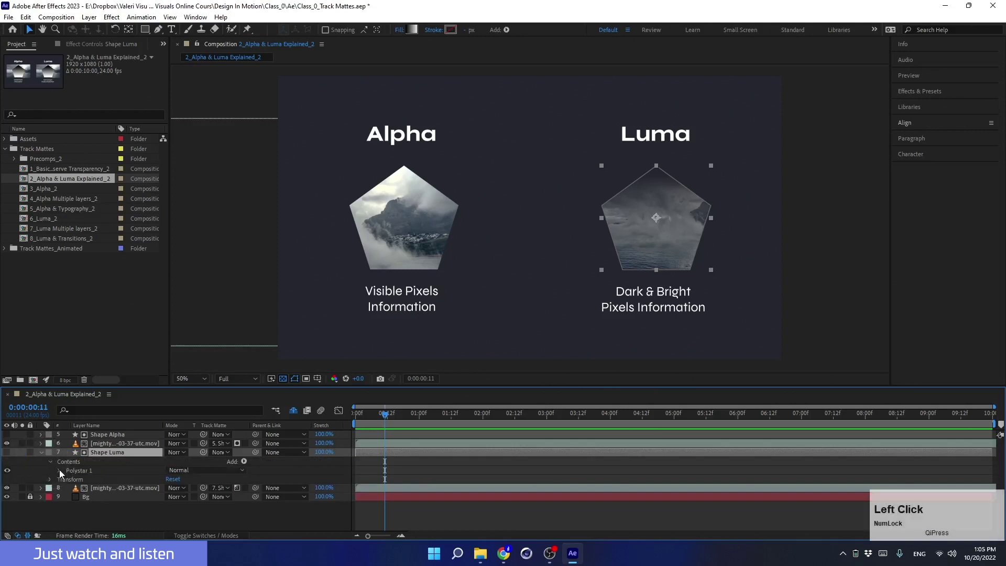
left_click(59, 470)
left_click(67, 497)
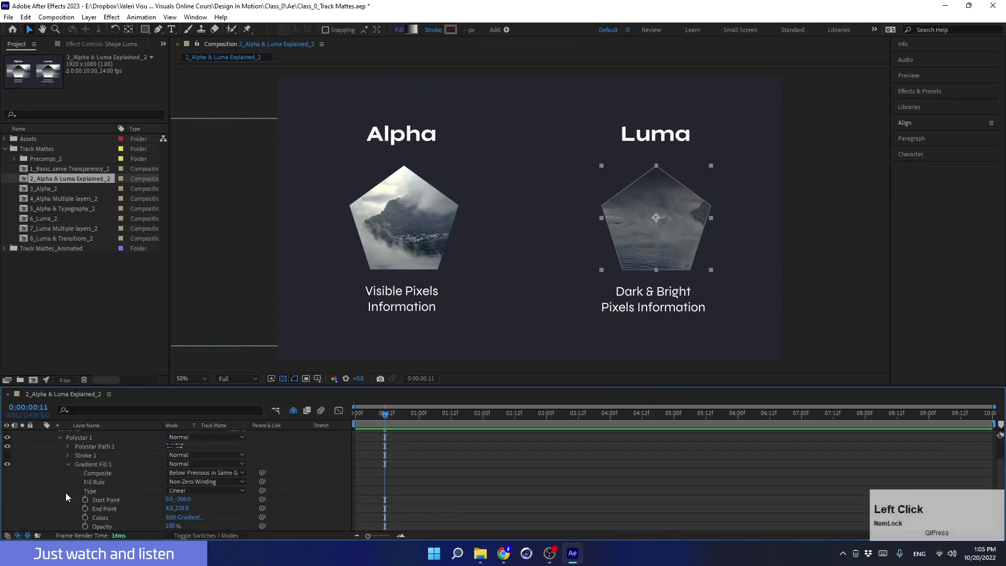
scroll(65, 492, "down", 2)
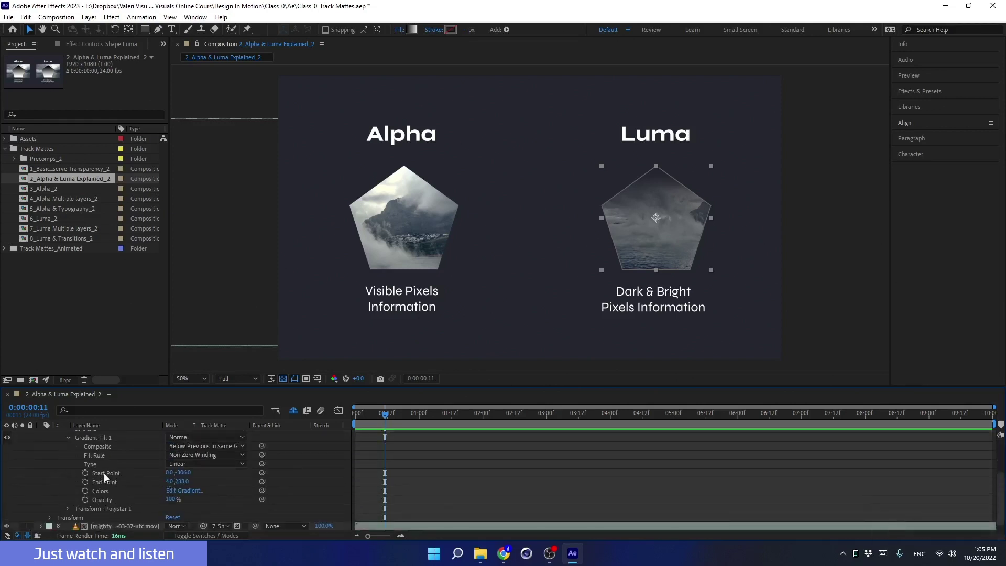
left_click_drag(167, 473, 140, 478)
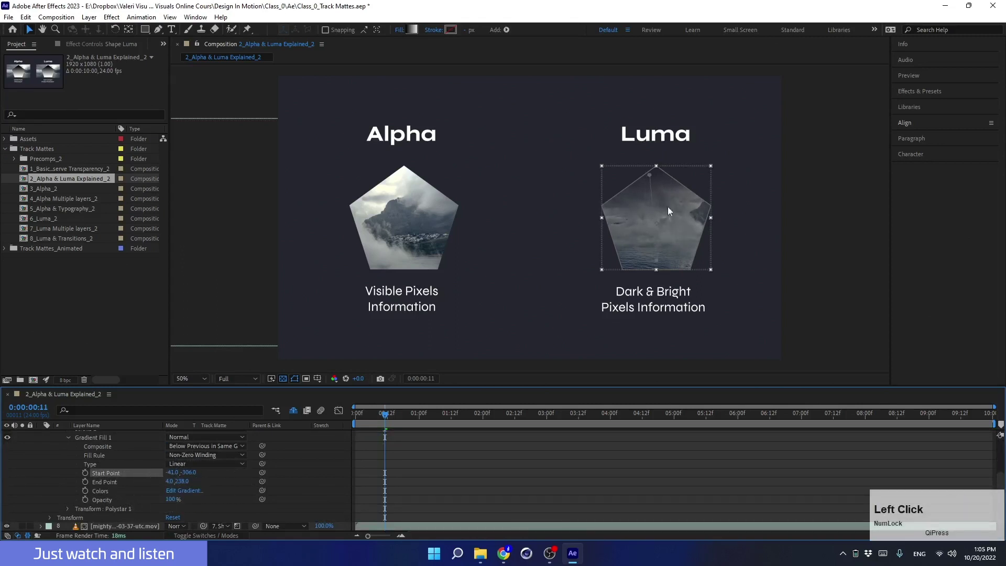
left_click_drag(654, 193, 658, 226)
- Show the Shape Luma layer to inspect its black-to-white gradient, and hide it again
scroll(115, 483, "up", 3)
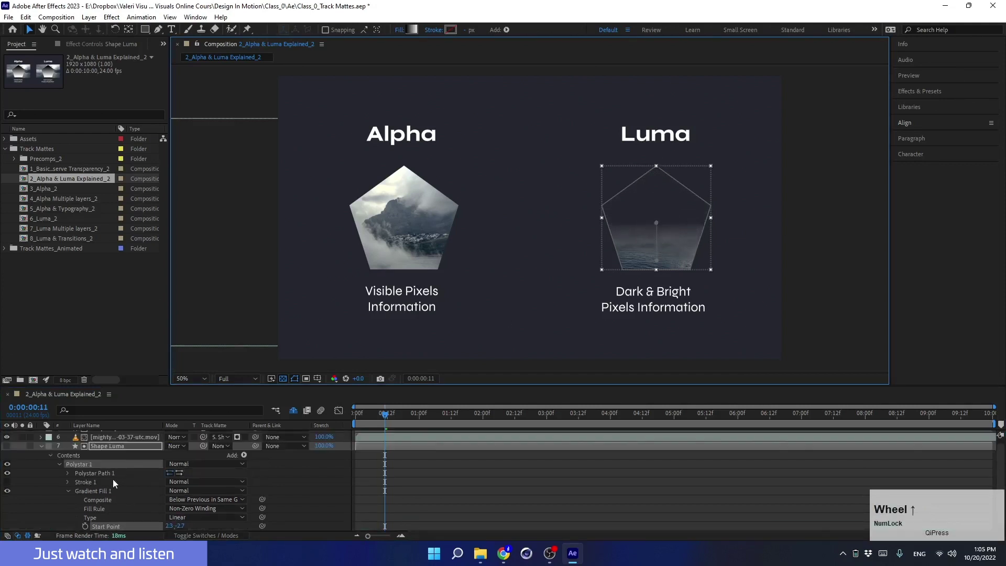
left_click(7, 446)
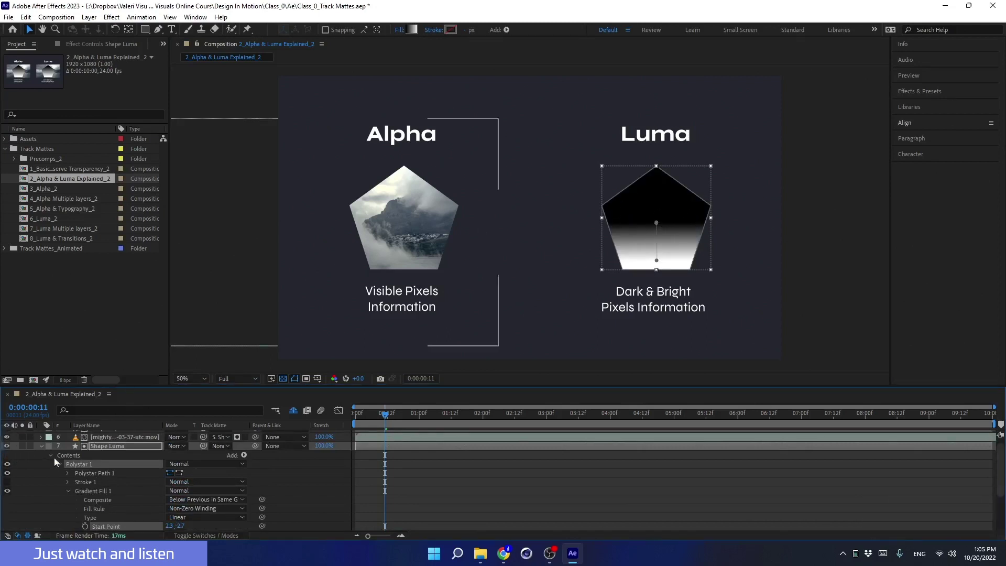
left_click(7, 446)
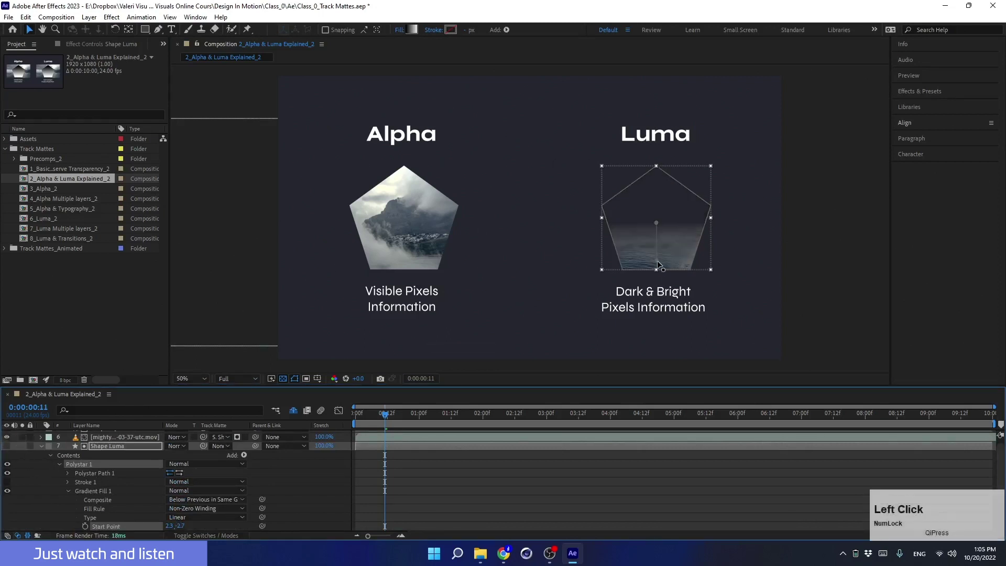
- Move Shape Luma's gradient end point to the pentagon's lower edge and its start point up to about -1, -229, and collapse the layer
left_click(659, 244)
left_click_drag(659, 244, 656, 270)
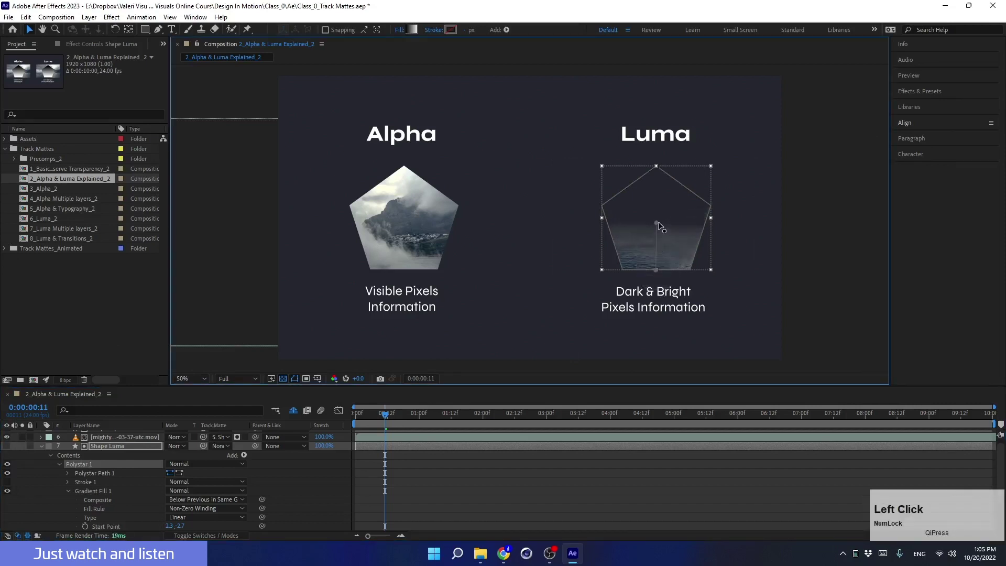
left_click_drag(659, 226, 658, 189)
left_click(41, 446)
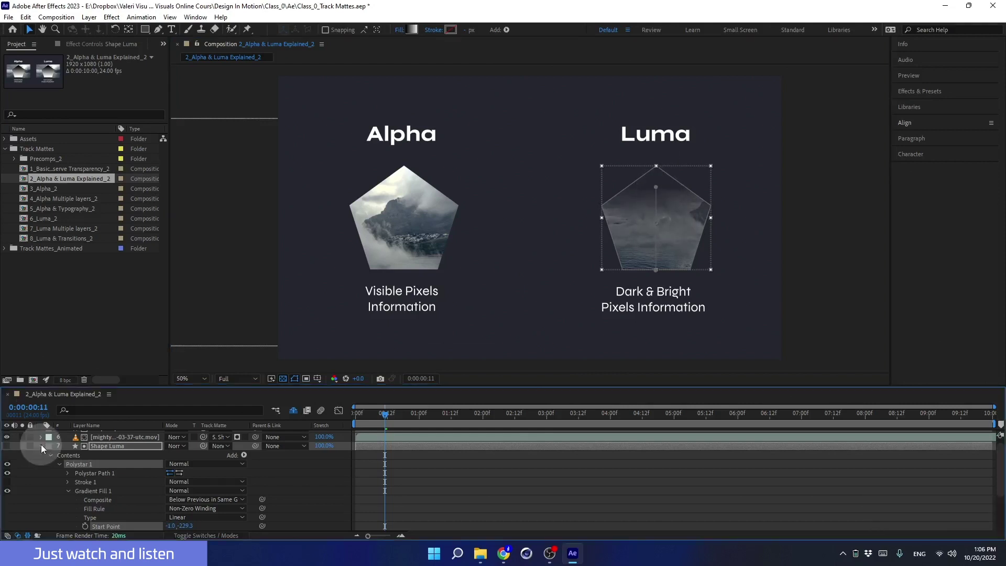
- Invert the luma matte on the Luma footage layer
left_click(140, 461)
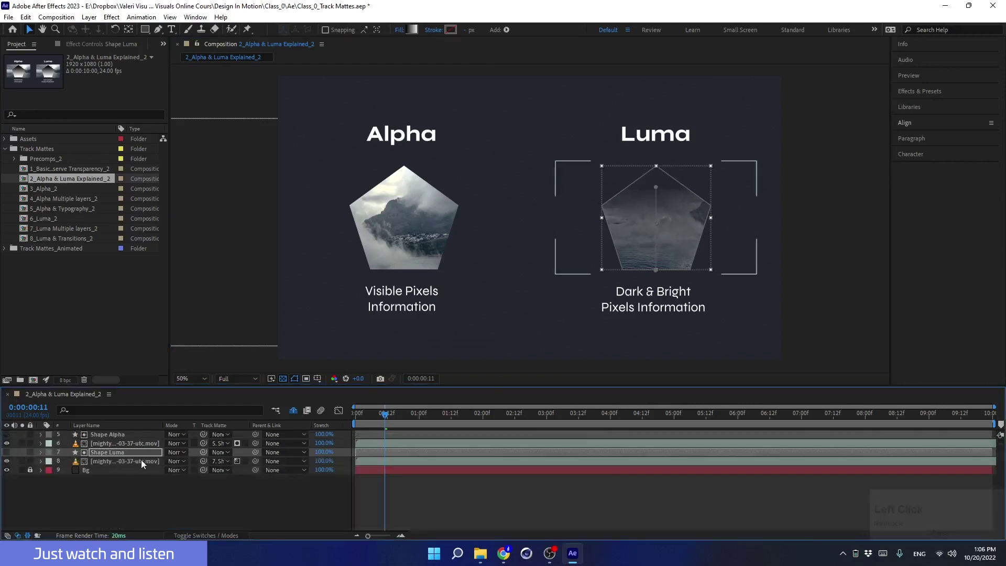
left_click(244, 460)
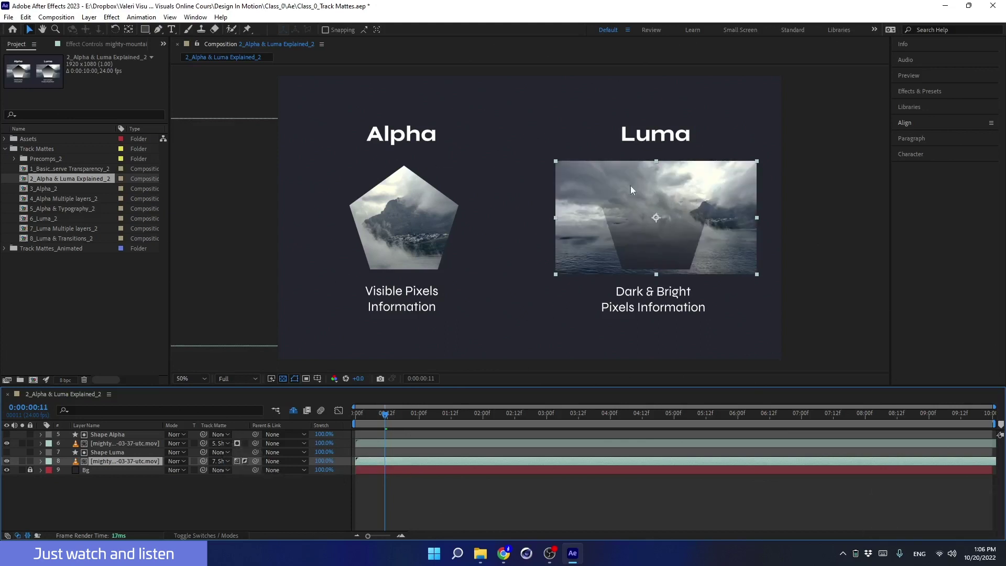
- Hide the Bg layer to inspect the transparency the inverted luma matte creates inside the Luma footage's pentagon
left_click(102, 454)
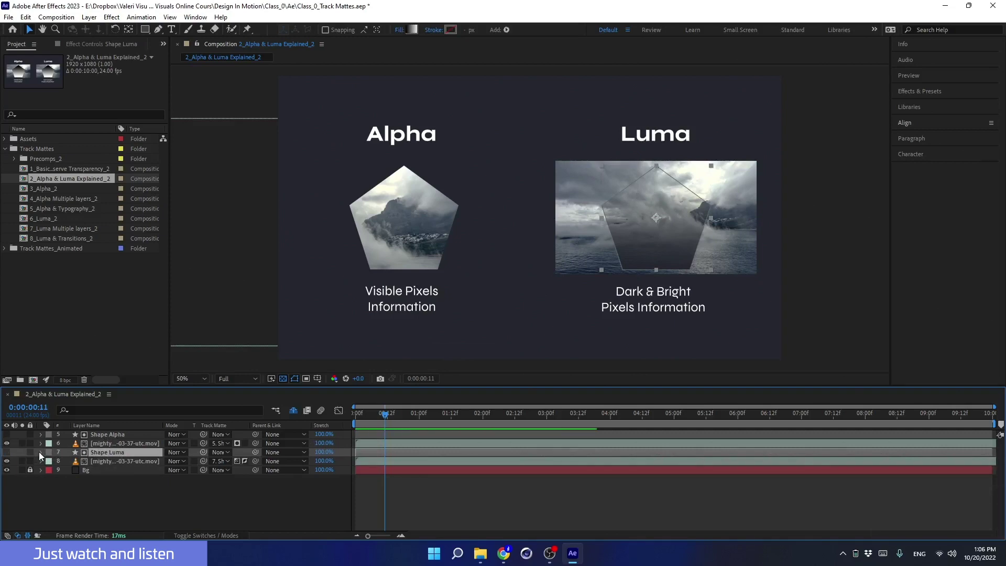
left_click(7, 470)
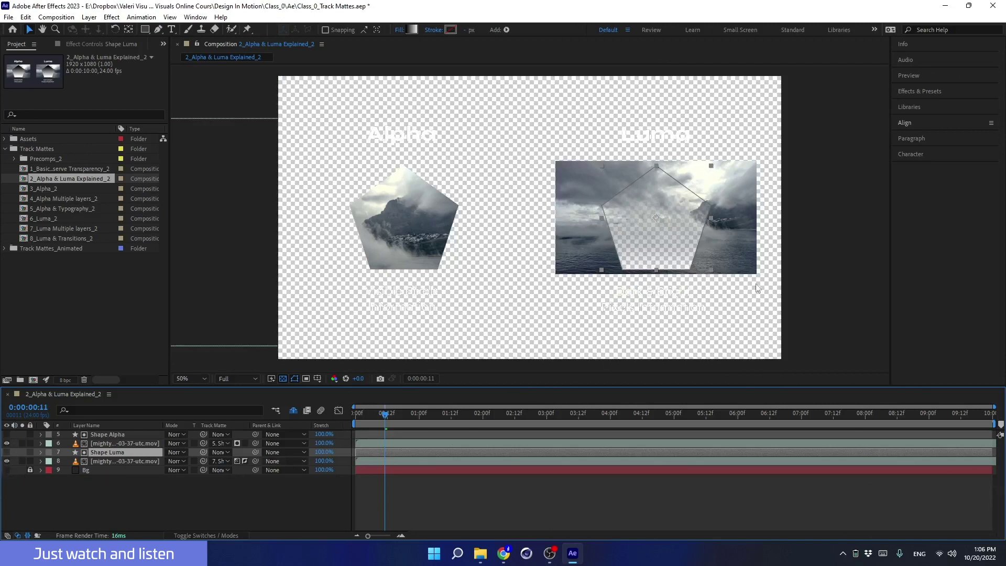
left_click(794, 243)
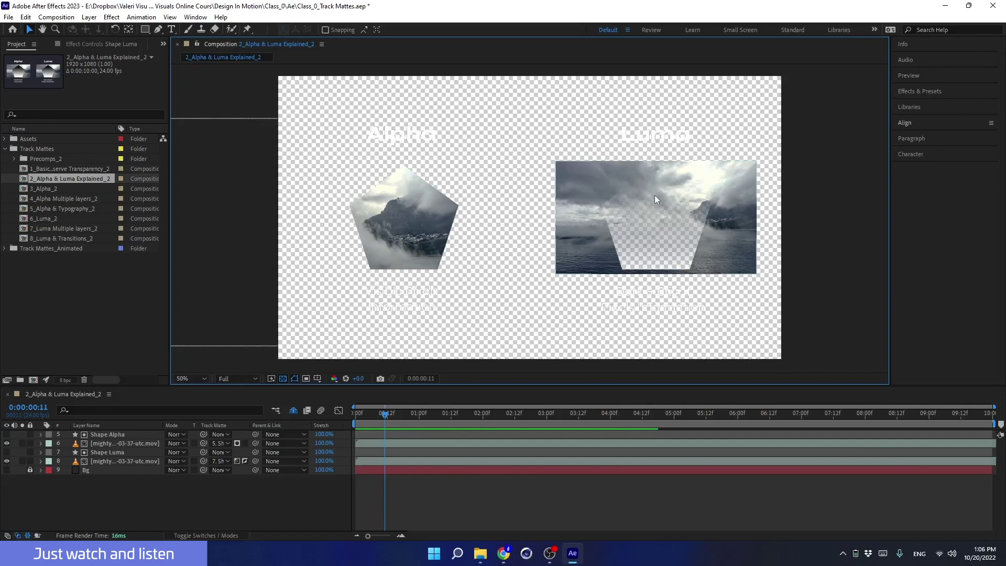
- Turn off the matte inversion on the Luma footage layer and show the Bg layer again
left_click(244, 461)
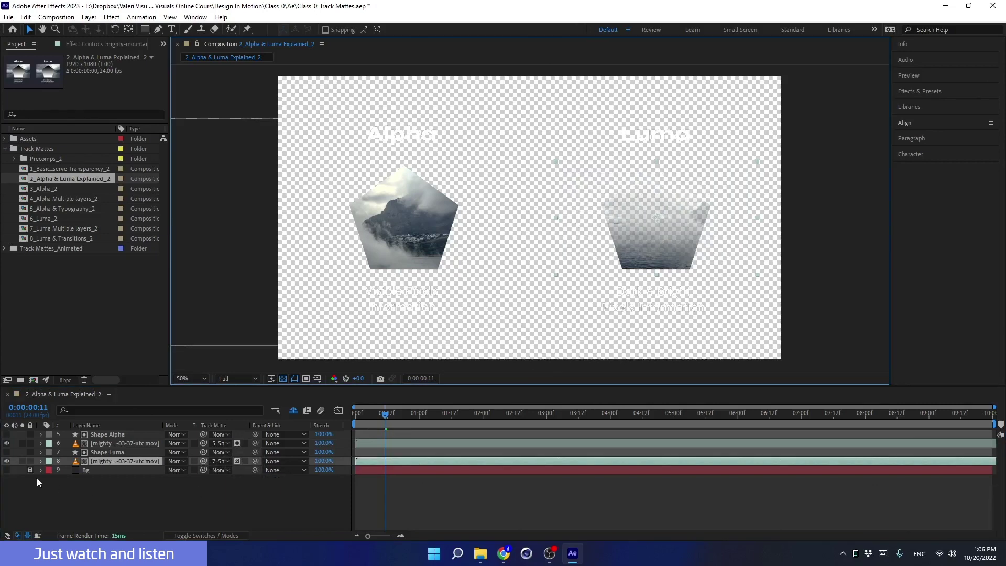
left_click(6, 470)
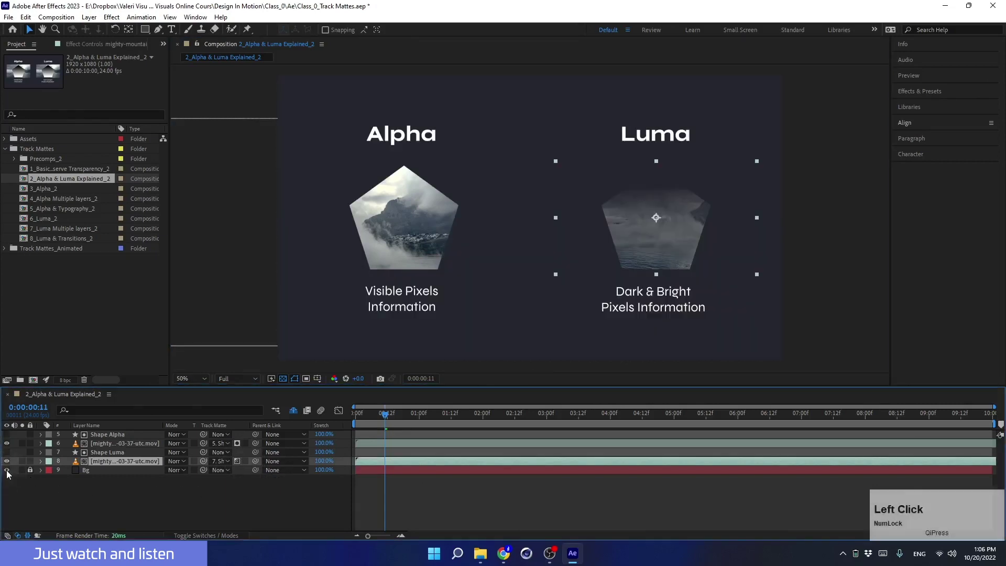
left_click(91, 511)
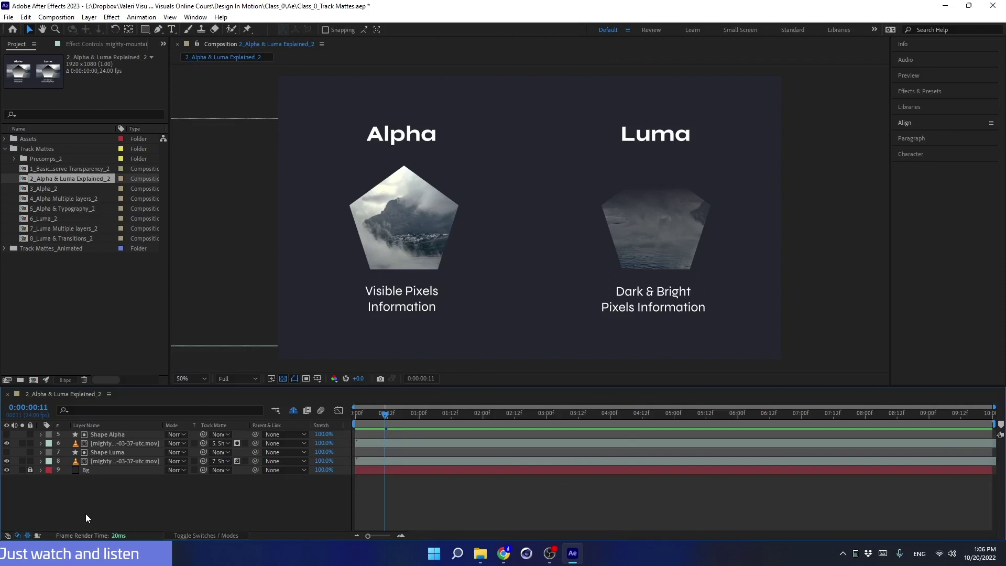
- Open the 3_Alpha_2 composition and close the 2_Alpha & Luma Explained_2 timeline
double_click(37, 188)
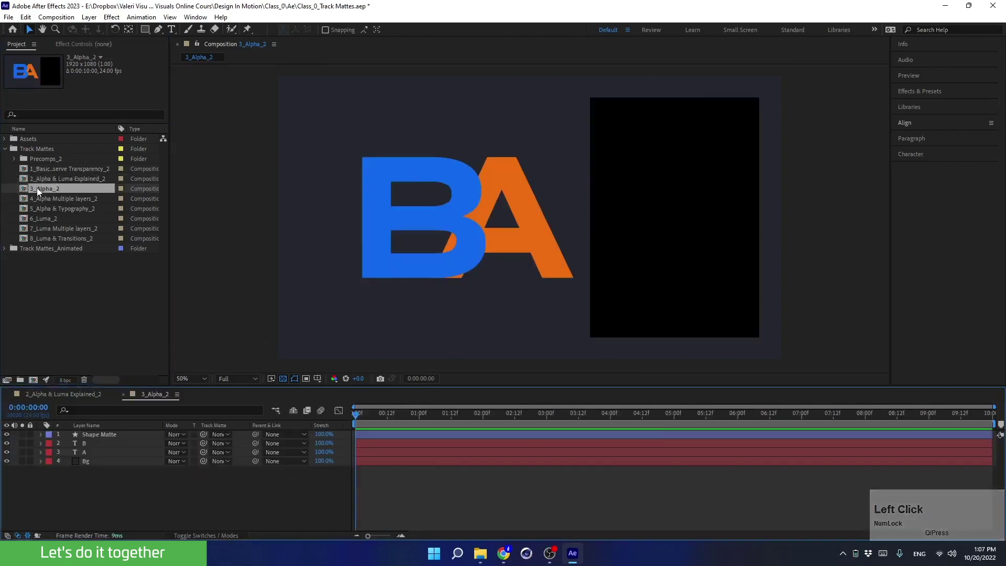
left_click(7, 395)
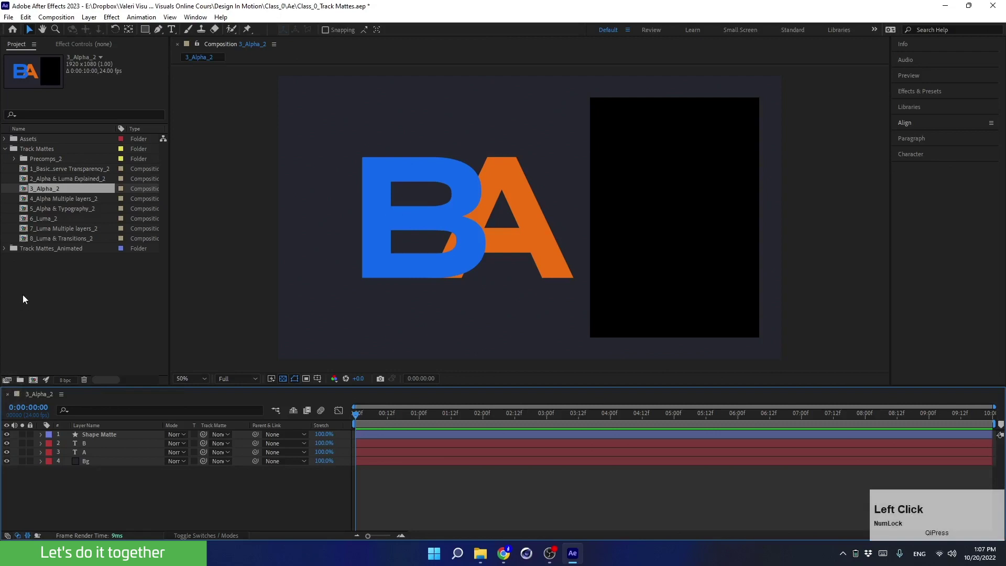
- Open the 3_Alpha composition from the Track Mattes_Animated folder, preview its letter animation from the start, and return to 3_Alpha_2
left_click(5, 249)
left_click(42, 289)
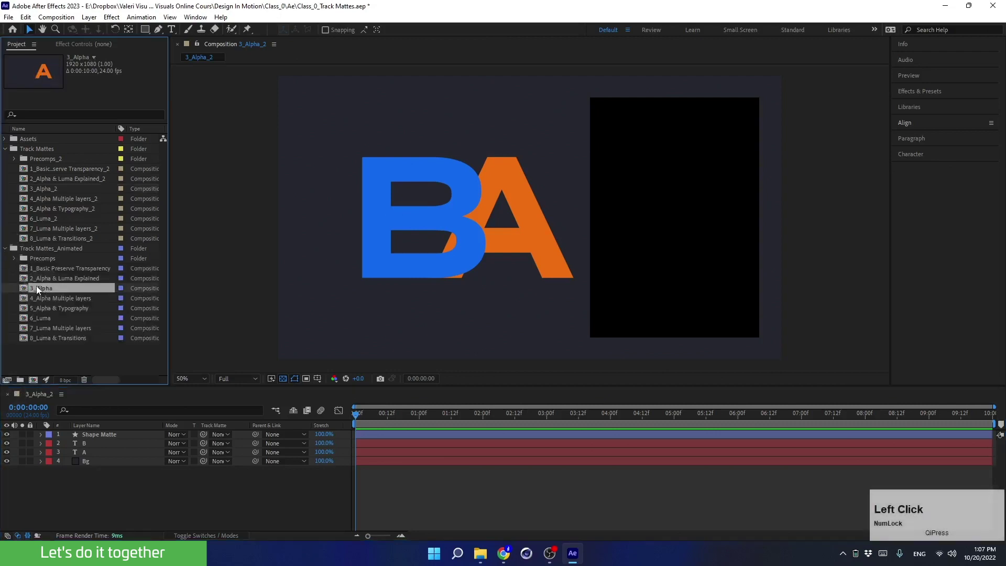
double_click(42, 289)
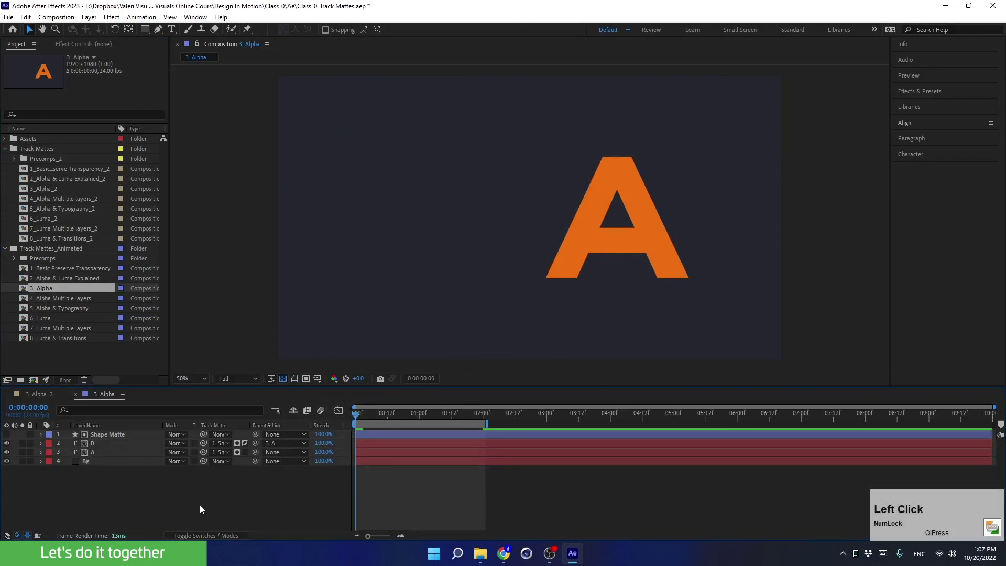
key("space")
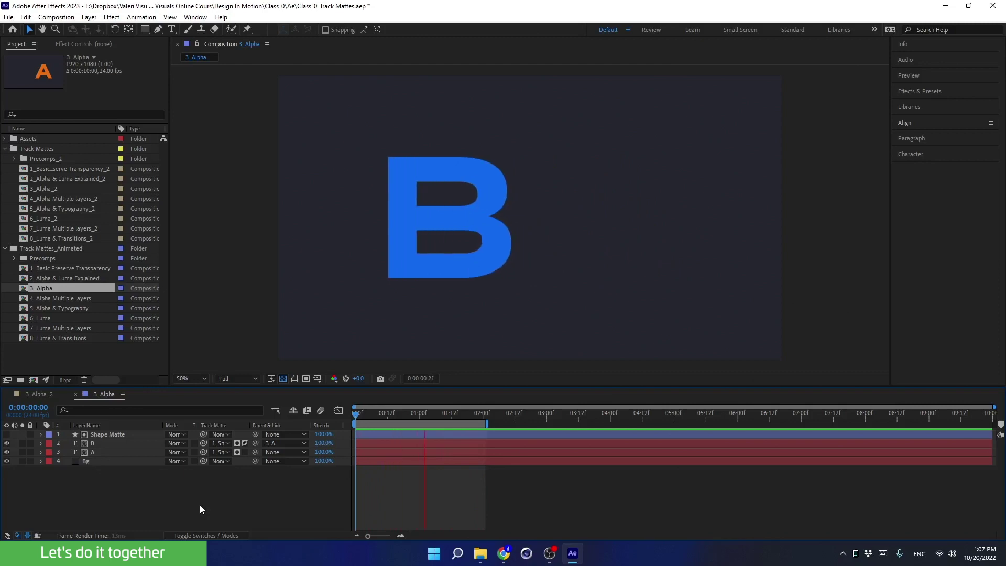
left_click(409, 414)
left_click_drag(409, 417, 288, 422)
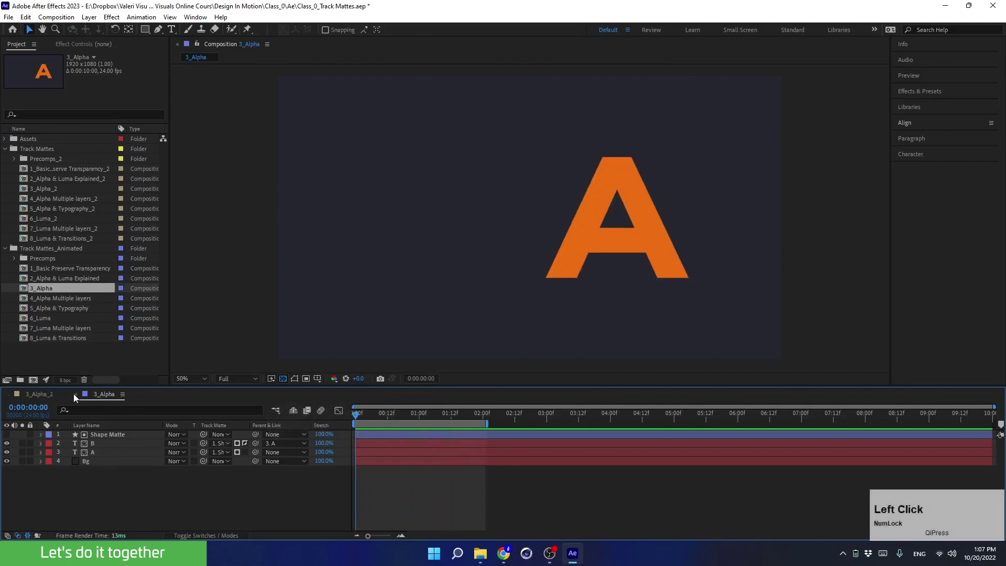
left_click(35, 394)
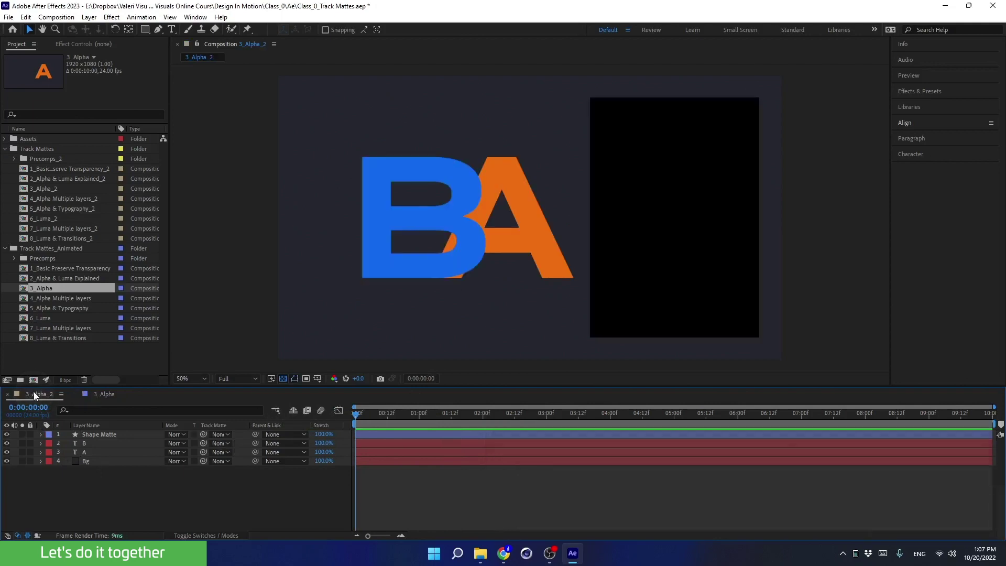
- Identify the Shape Matte, B, A and Bg layers by selecting the matte and briefly hiding the other three individually
left_click(89, 434)
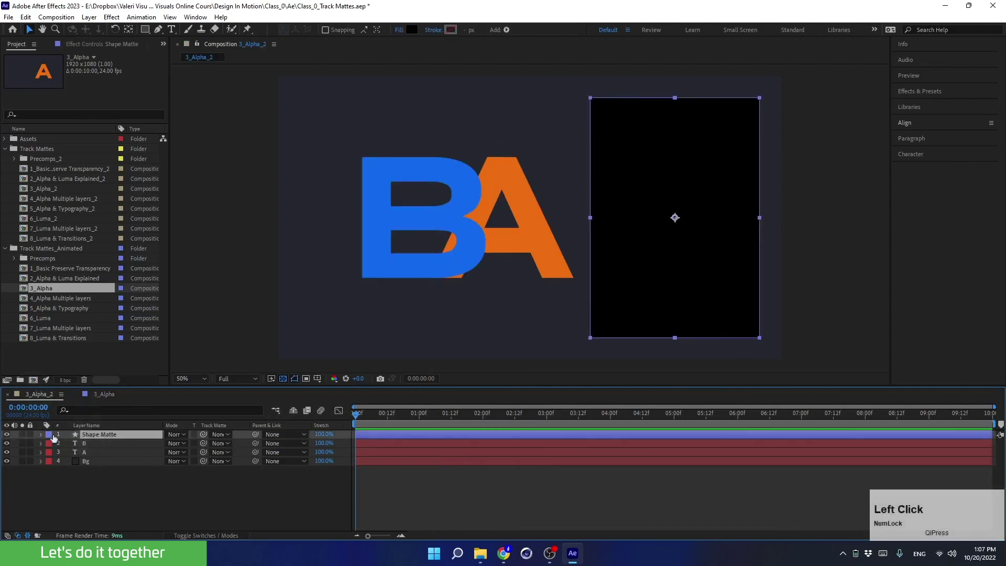
left_click(7, 443)
left_click(7, 443)
left_click(6, 452)
left_click(7, 452)
left_click(7, 461)
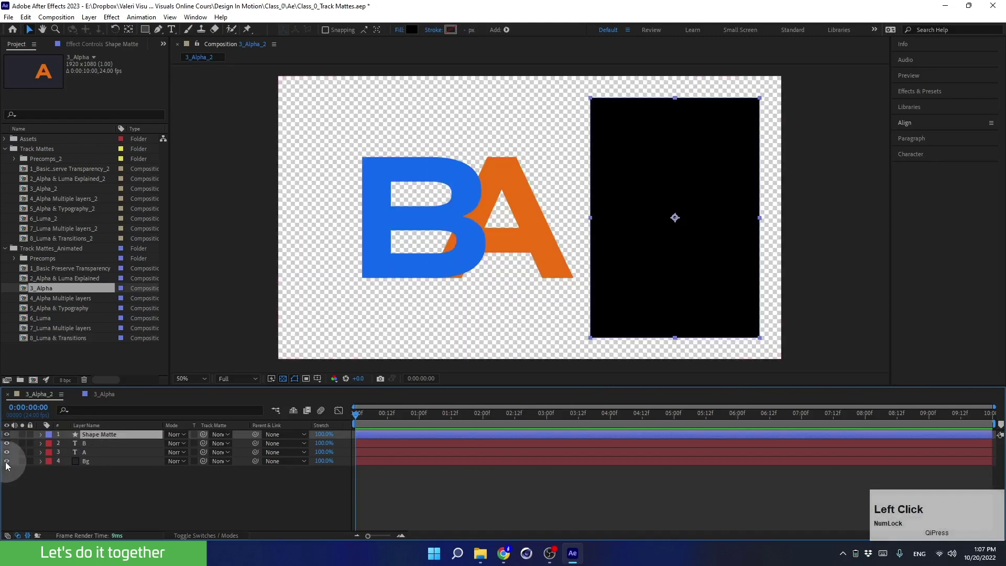
left_click(7, 462)
- Lock the Bg layer, collapse the Track Mattes_Animated folder, and clear the layer selection
left_click(30, 461)
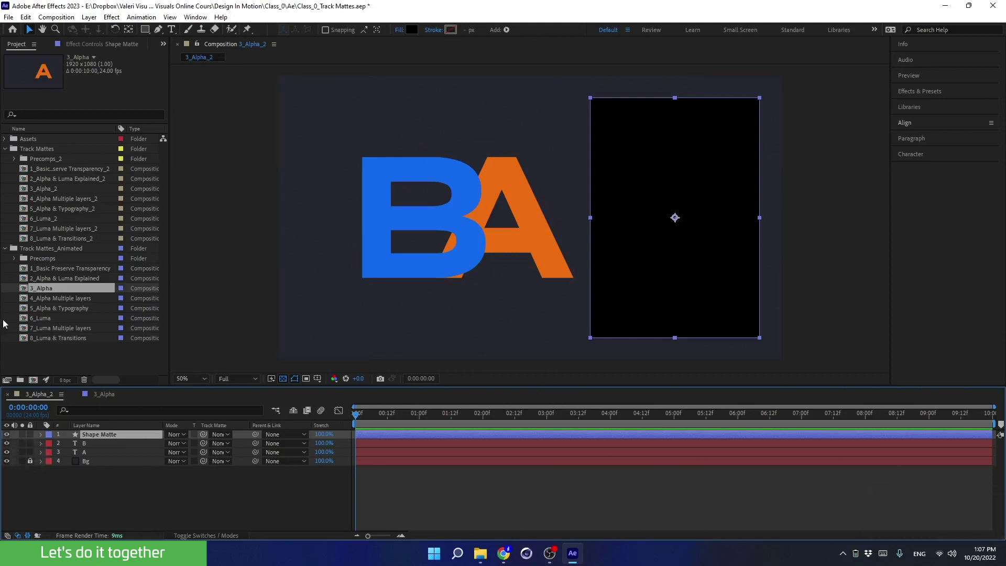
left_click(5, 249)
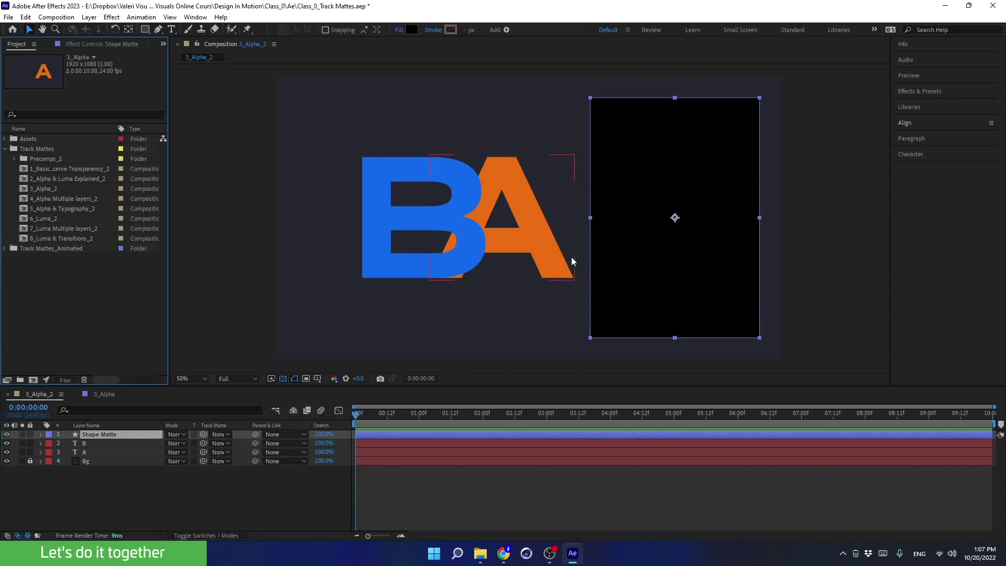
left_click(487, 130)
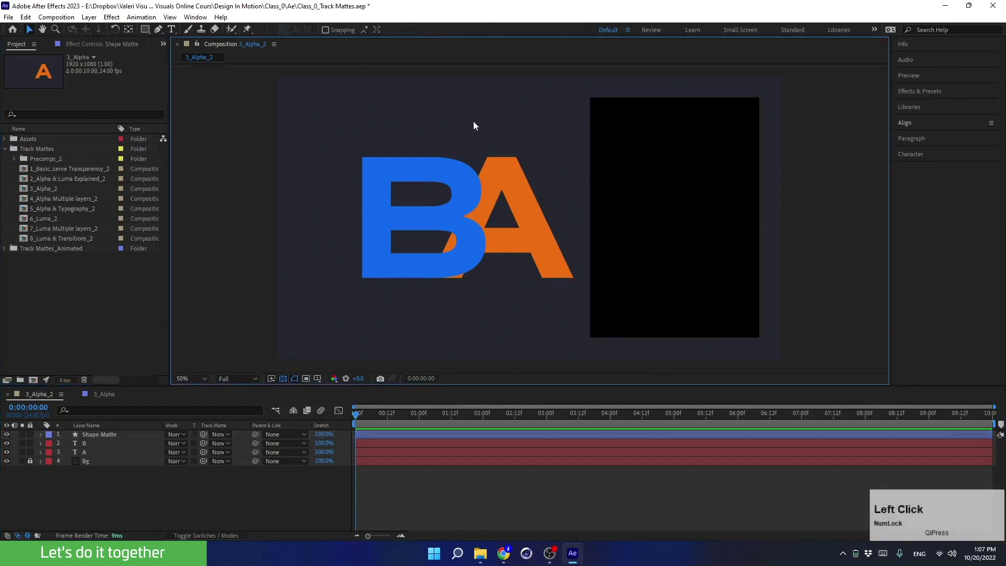
- Show the title/action safe guides and move the black Shape Matte rectangle so its inner edge meets the composition's vertical centre line
key("apostrophe")
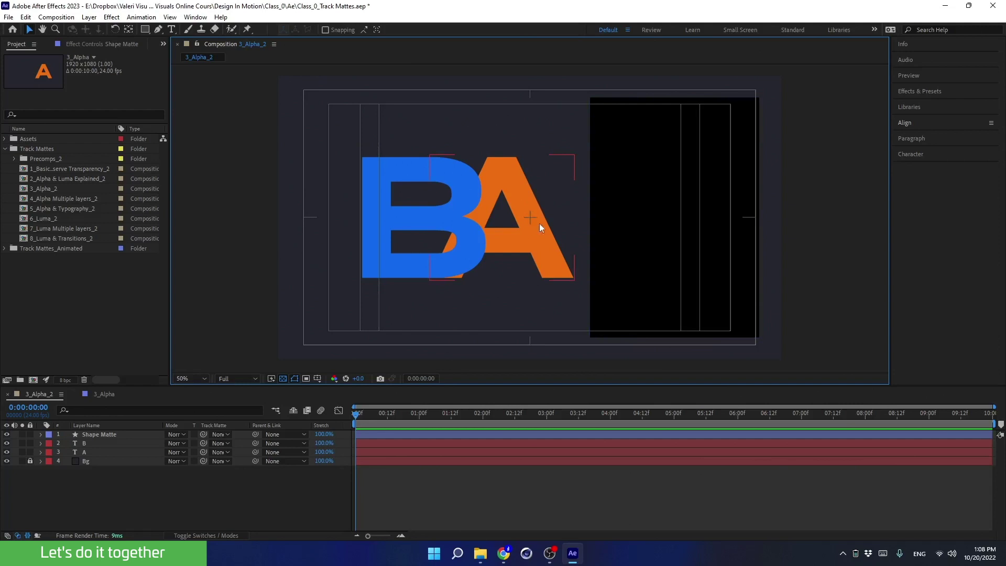
left_click(629, 217)
left_click_drag(645, 246, 585, 242)
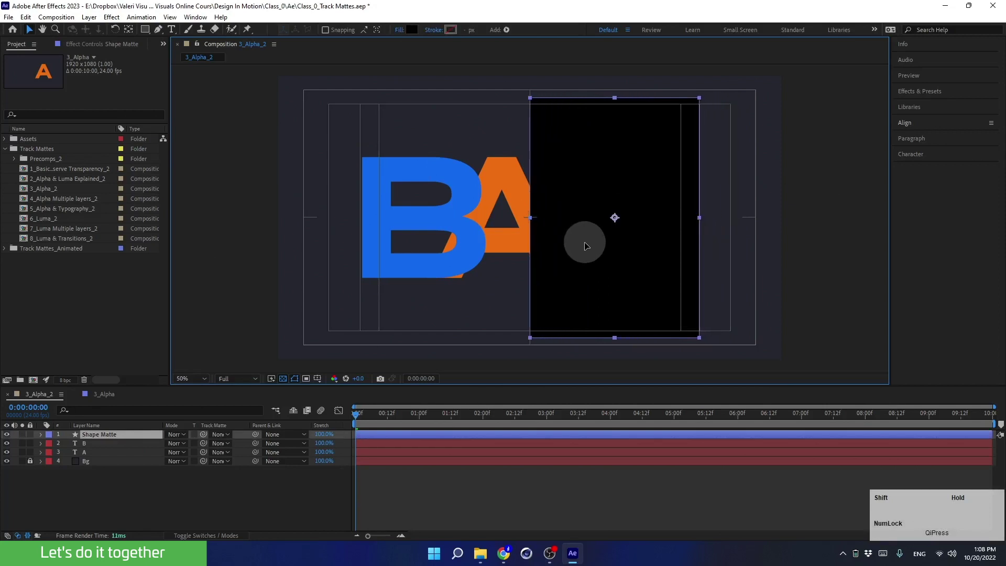
- Hide the B layer and move the letter A horizontally to the composition's centre
left_click(433, 240)
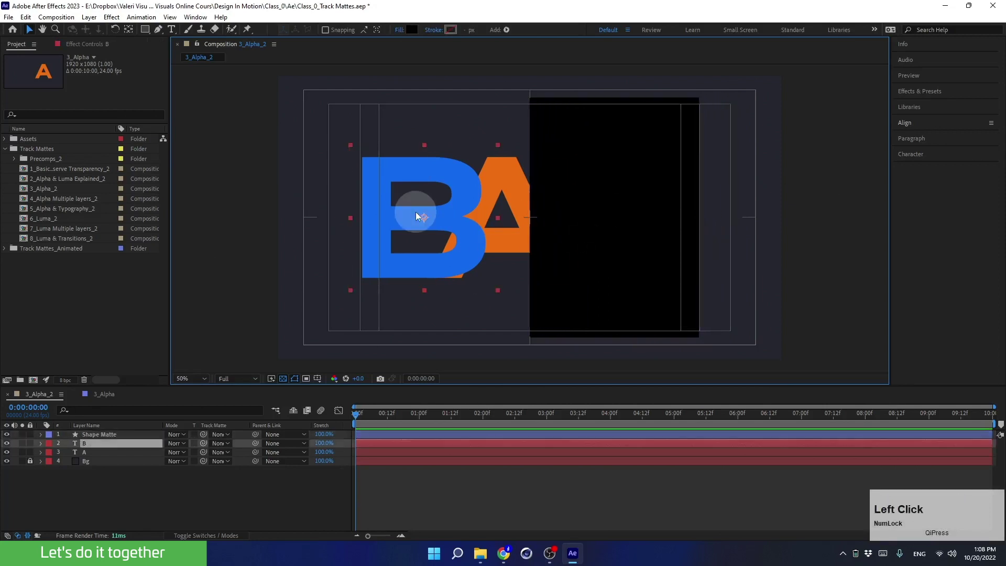
left_click(8, 444)
left_click(486, 230)
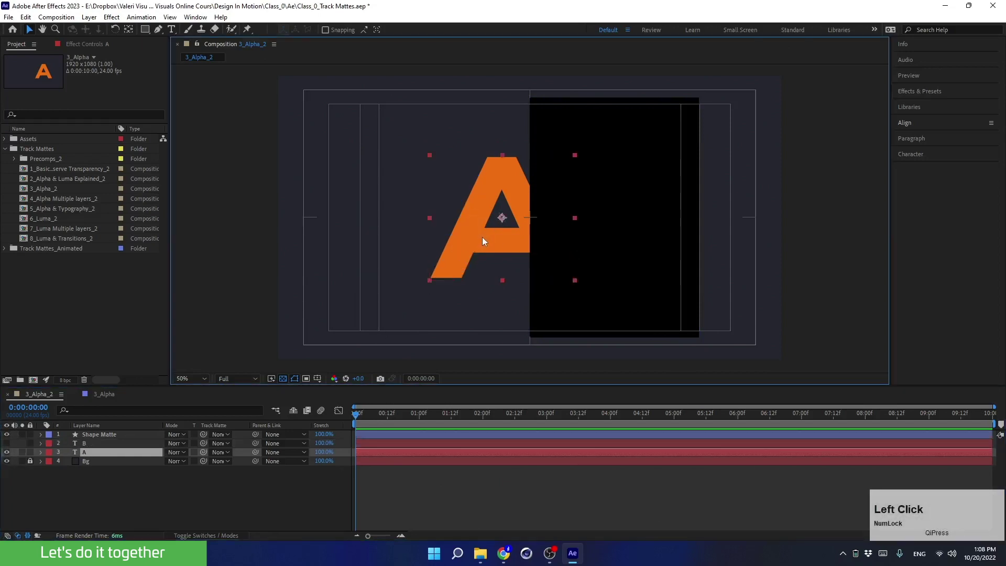
left_click_drag(462, 240, 490, 253)
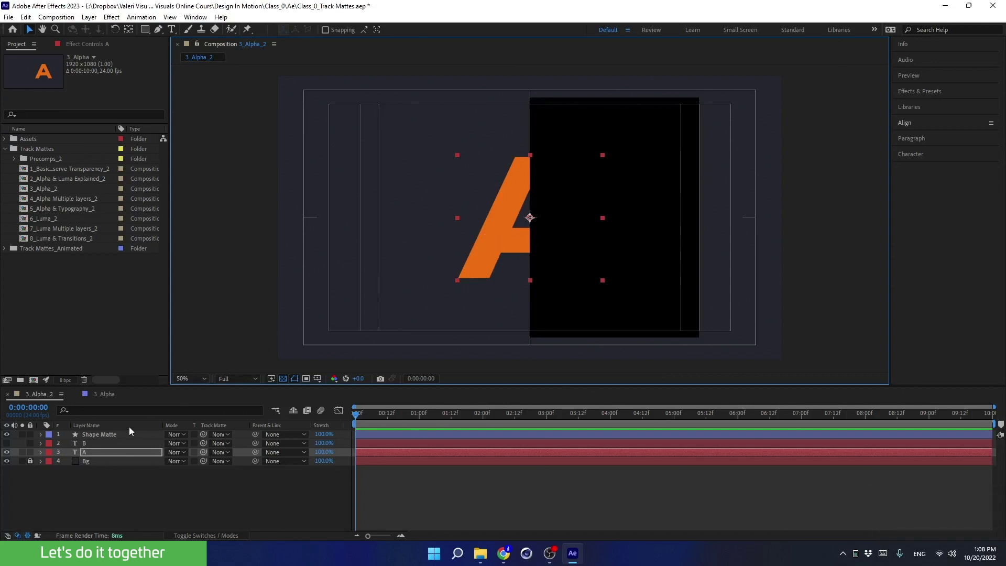
- Assign Shape Matte as the alpha track matte of layer A and hide the safe guides
left_click(107, 452)
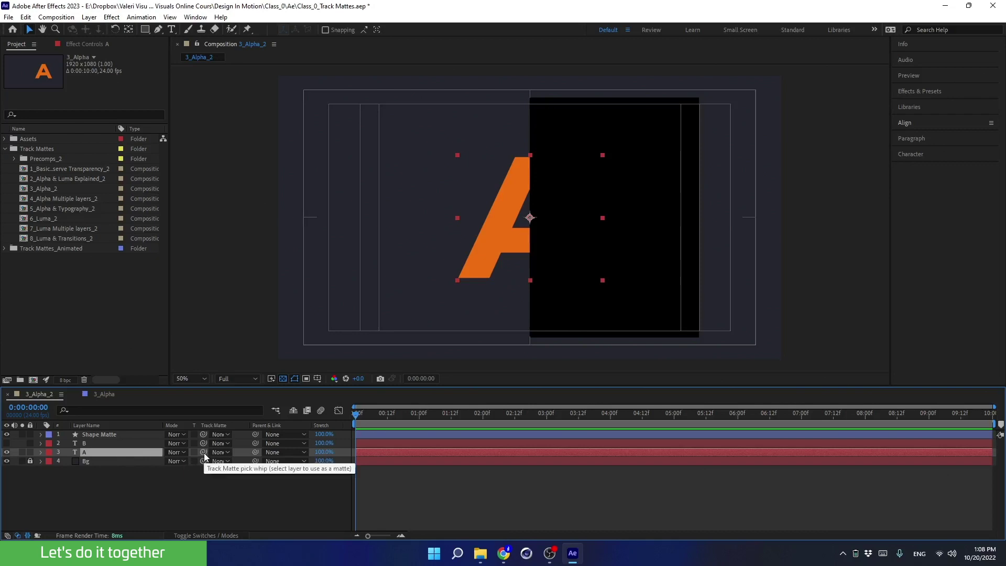
left_click_drag(203, 452, 105, 436)
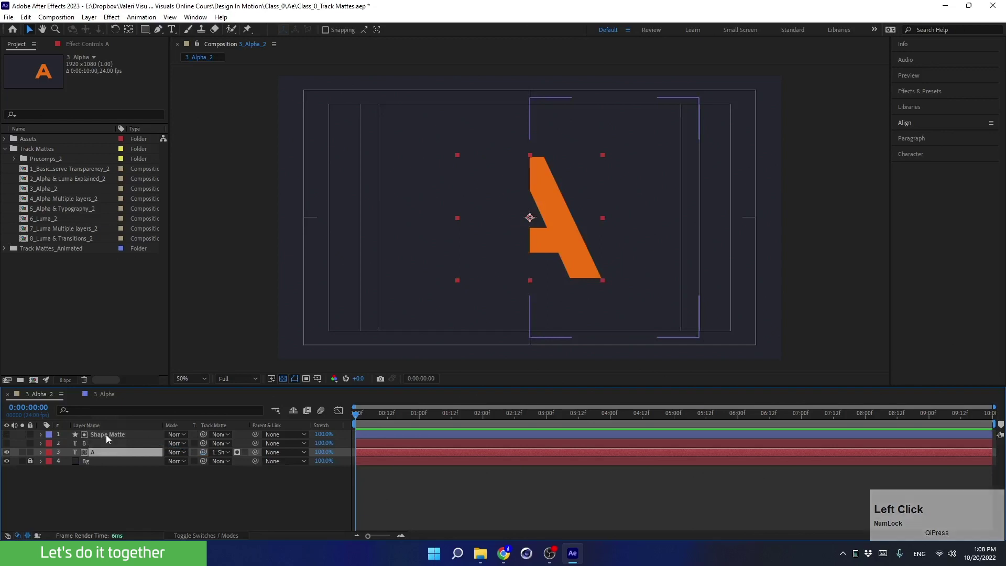
left_click(153, 502)
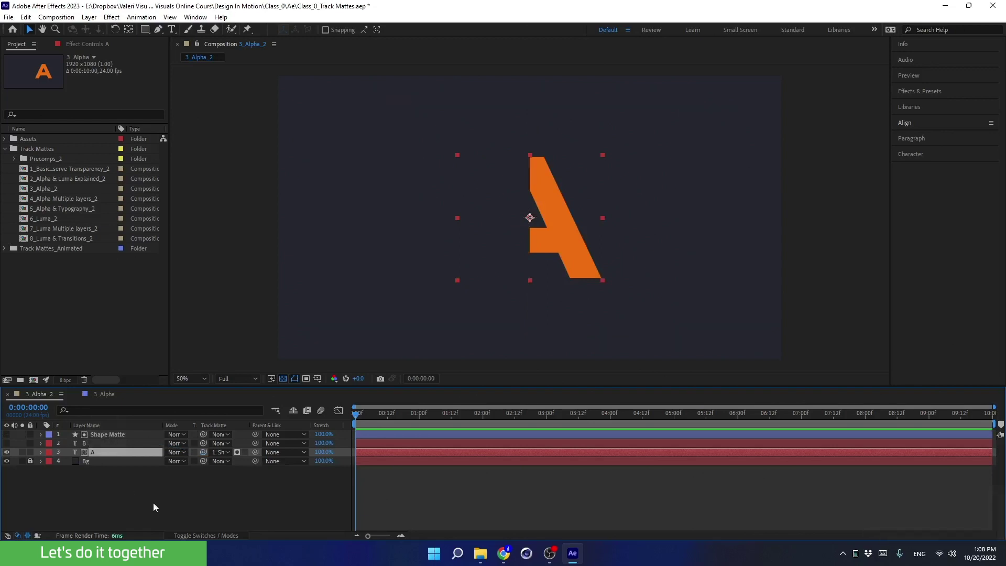
- Slide the letter A horizontally into the Shape Matte area, out past its edge, and back inside to test the alpha matte
left_click(111, 433)
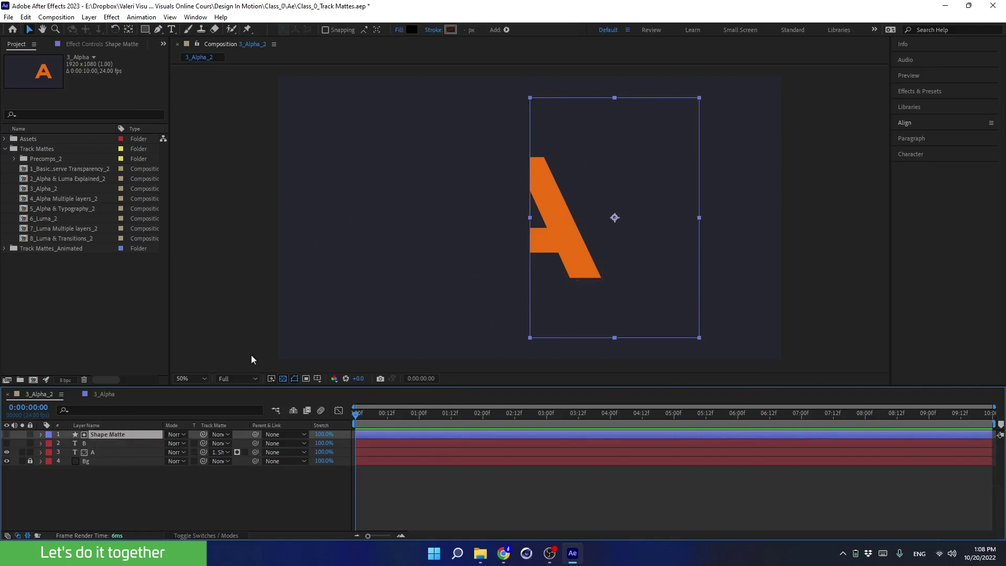
left_click(99, 454)
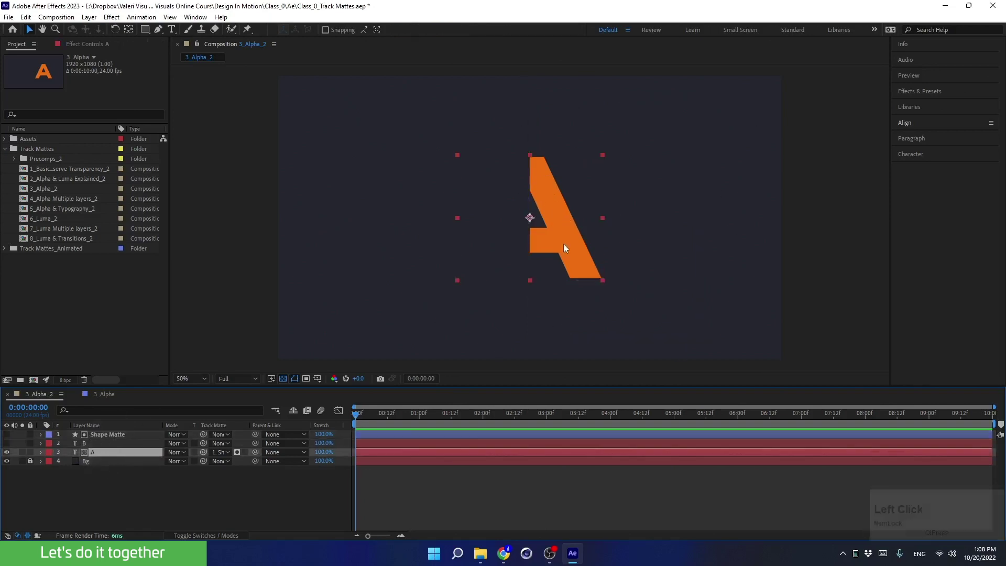
left_click_drag(566, 241, 643, 241)
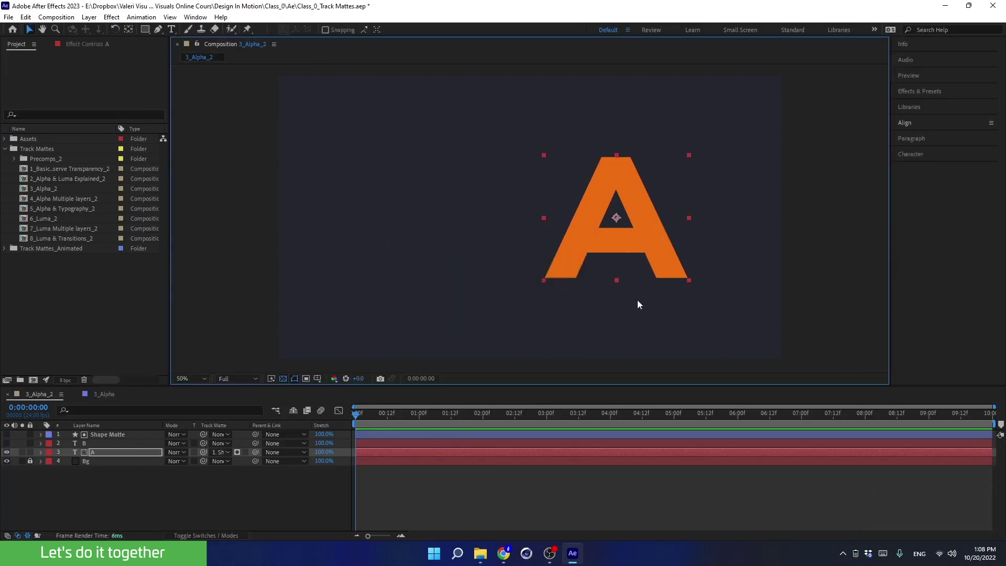
left_click_drag(591, 214, 422, 213)
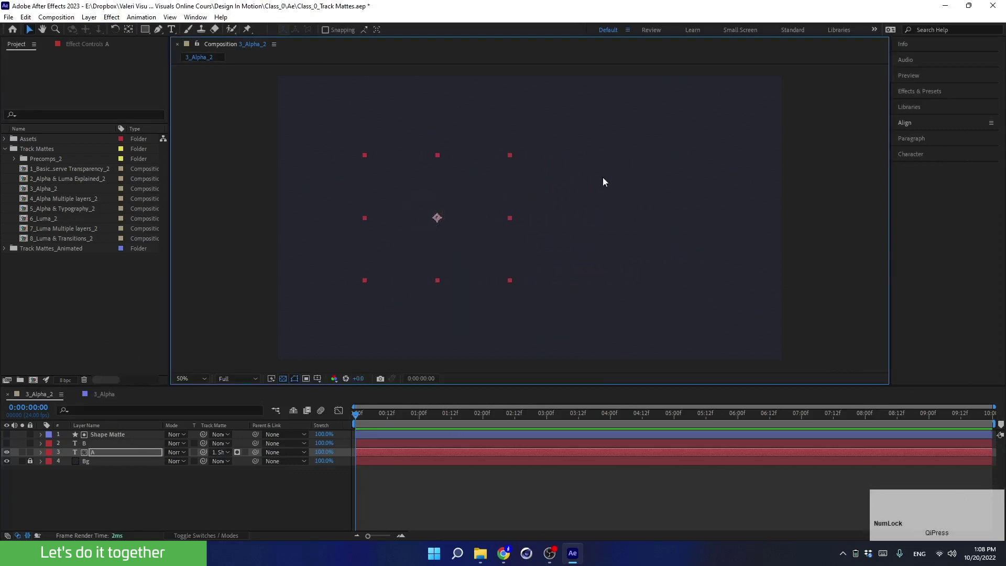
left_click(111, 436)
left_click(95, 453)
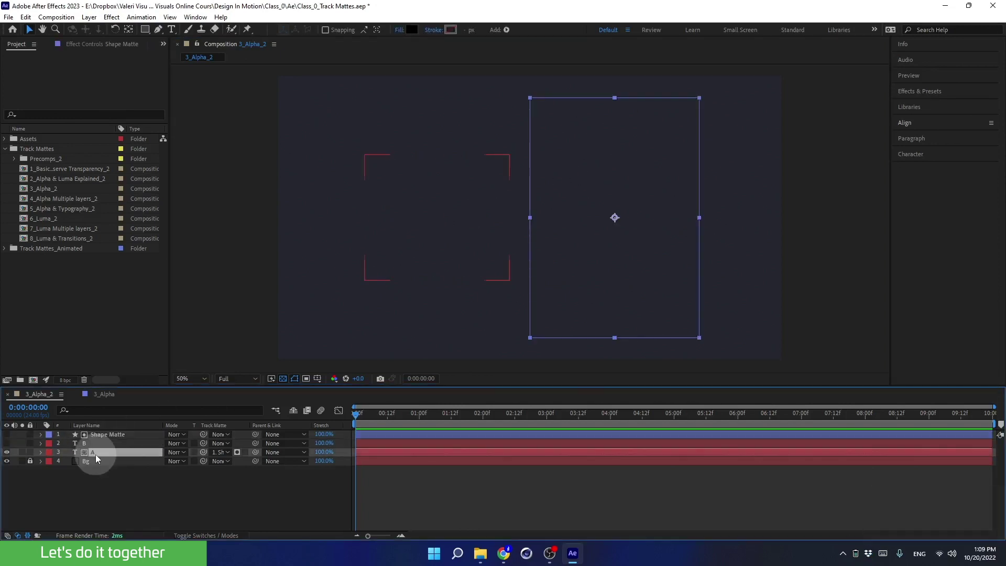
left_click_drag(413, 260, 605, 267)
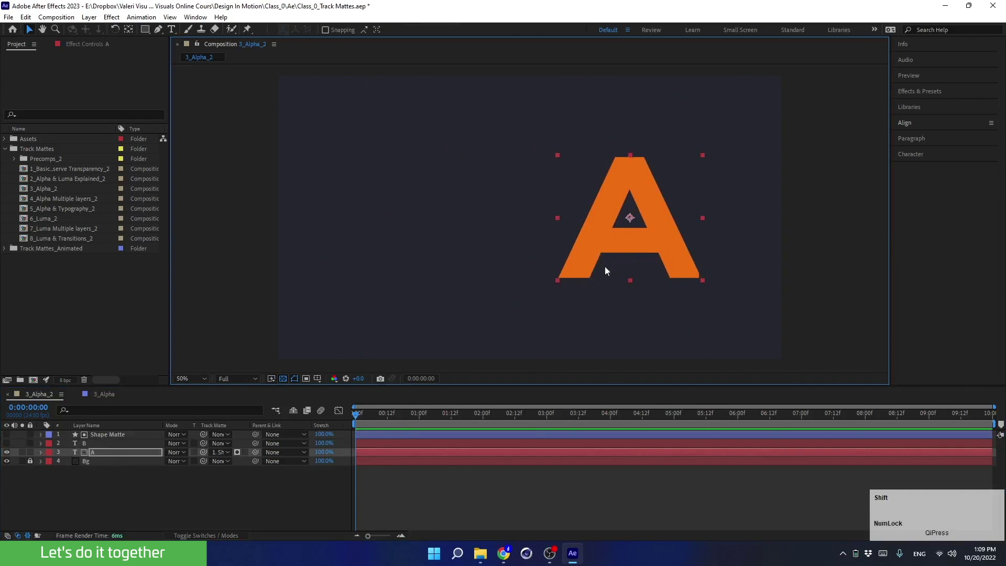
- Invert the alpha matte on layer A and move the letter back to the composition's centre, straddling the Shape Matte's edge
left_click(246, 454)
left_click(116, 436)
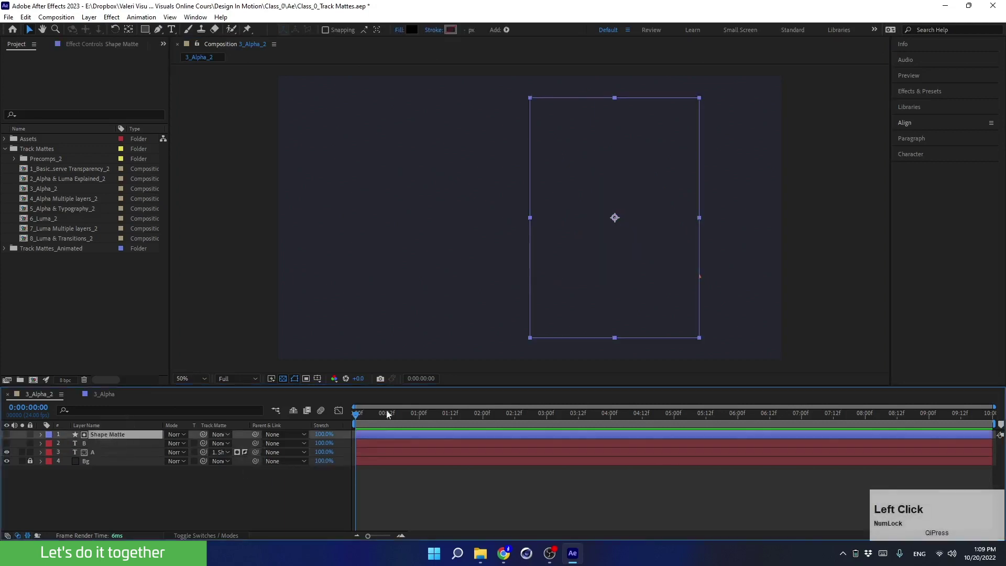
left_click(132, 452)
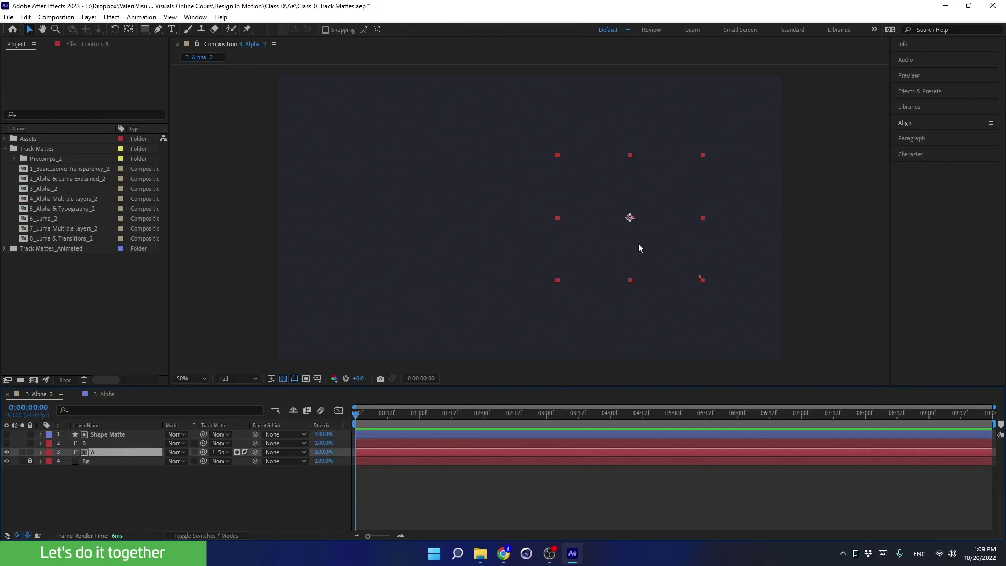
left_click_drag(638, 243, 557, 240)
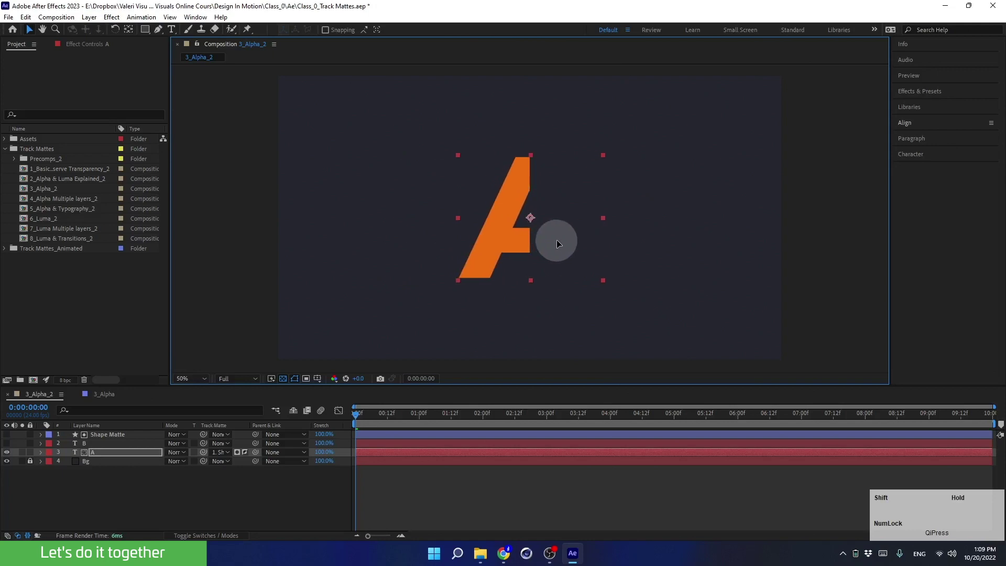
- Turn off the matte inversion on layer A and move the letter horizontally until it sits fully inside the Shape Matte area
left_click(245, 451)
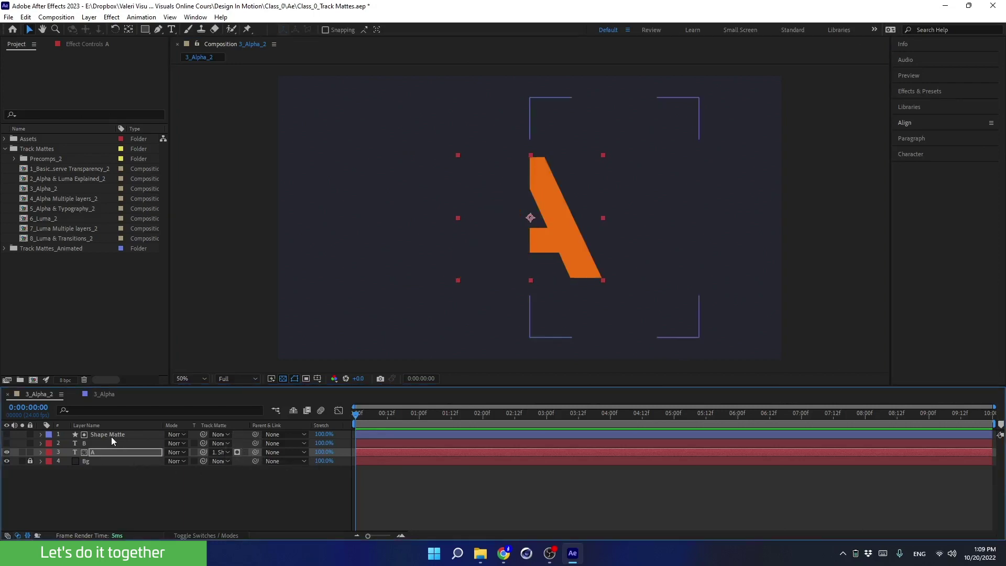
left_click_drag(554, 231, 645, 233)
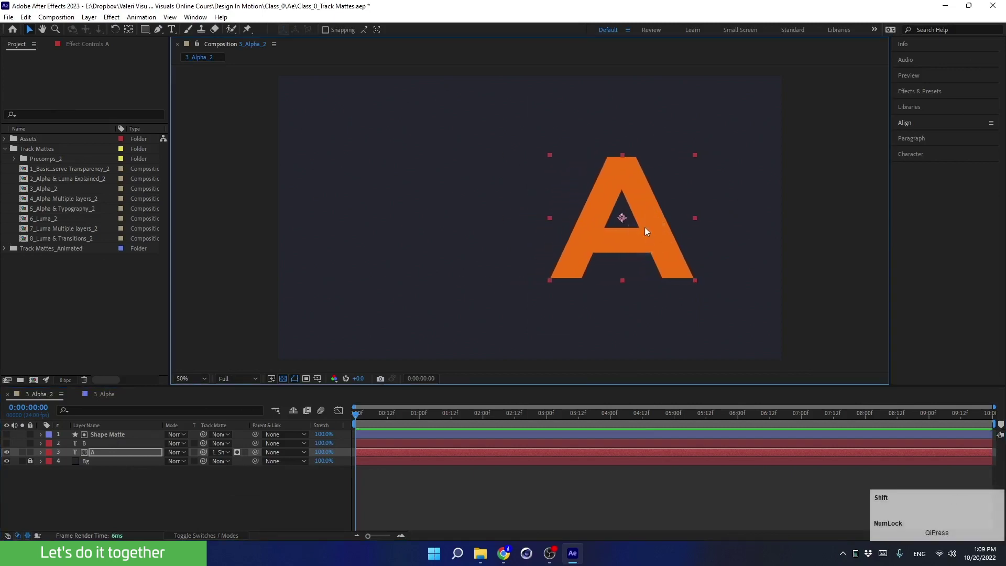
- Keyframe layer A's Position at 0 seconds and again at 1 second, with the letter moved horizontally left, outside the Shape Matte area
left_click(131, 452)
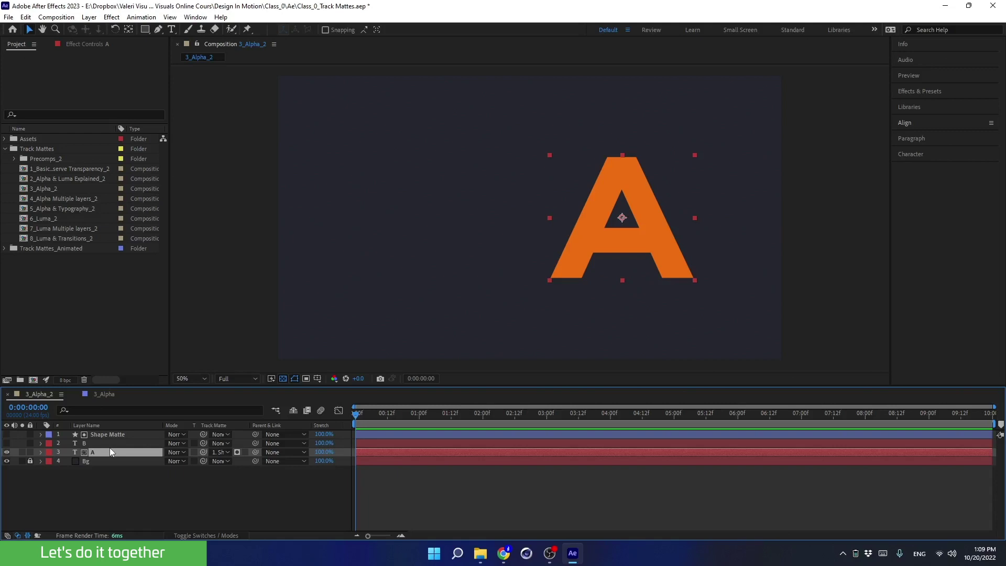
key("p")
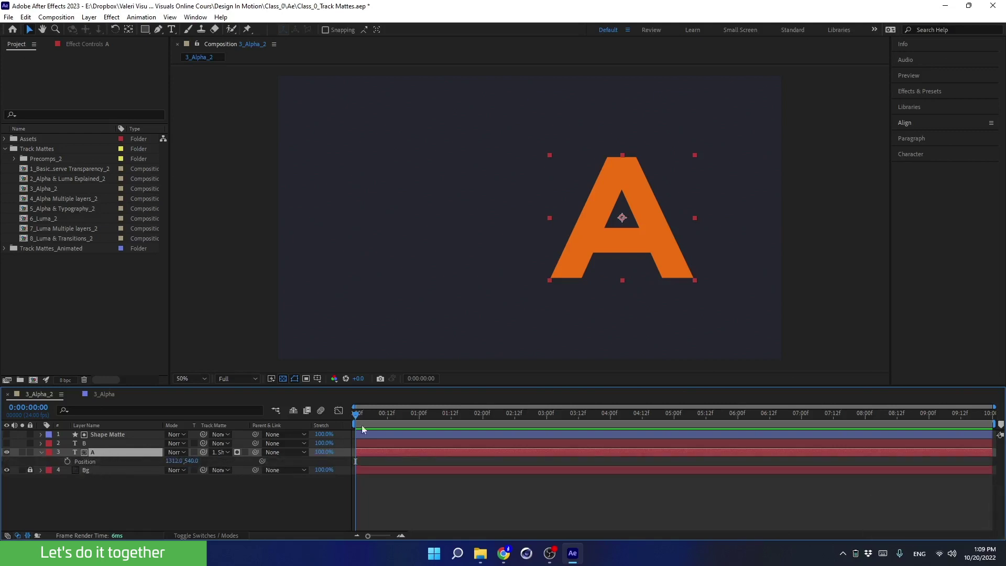
left_click(67, 461)
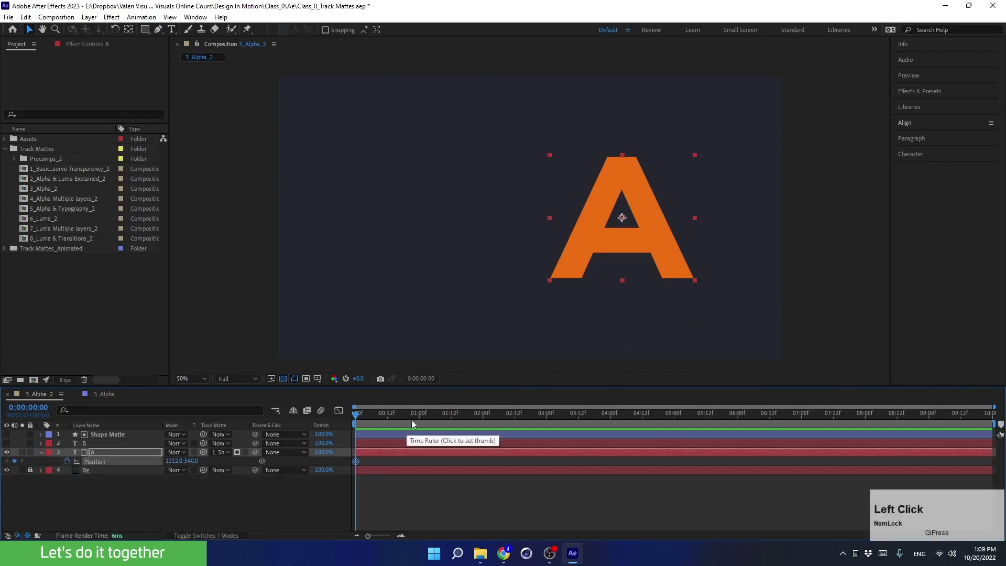
left_click_drag(395, 419, 419, 425)
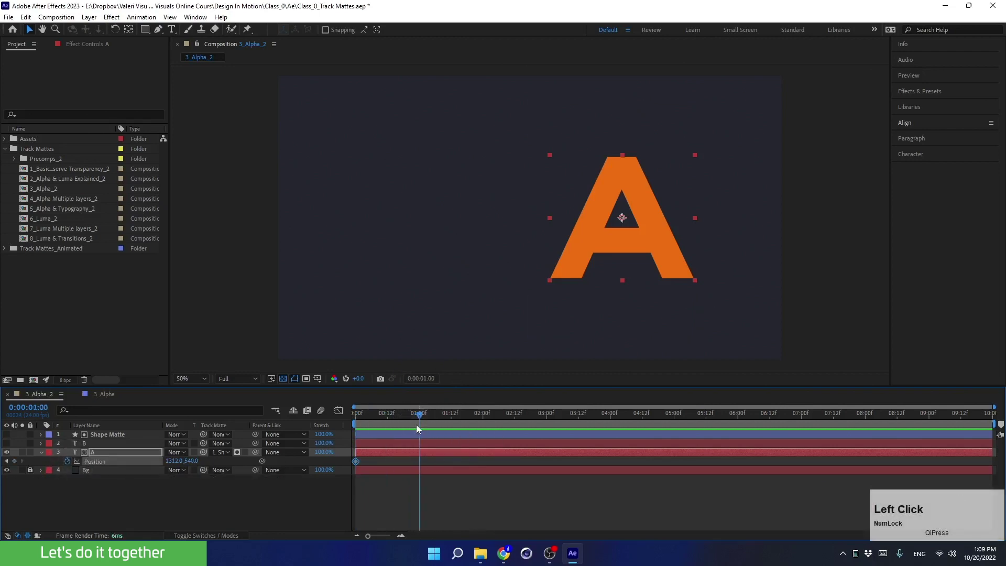
left_click_drag(604, 234, 413, 246)
- Scrub and play the letter A's movement to preview it vanishing at the Shape Matte's edge, returning to the first frame
left_click_drag(401, 420, 366, 423)
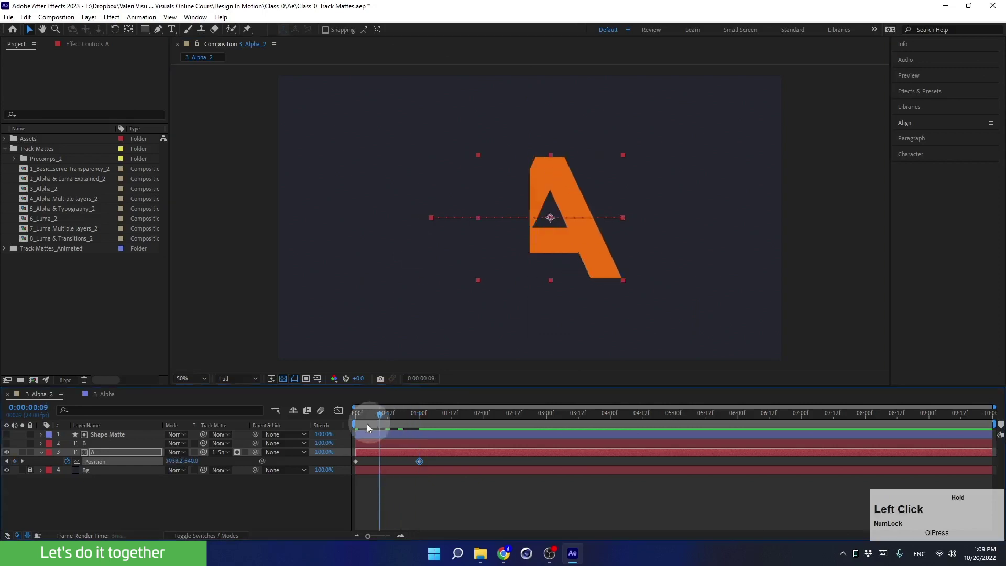
key("space")
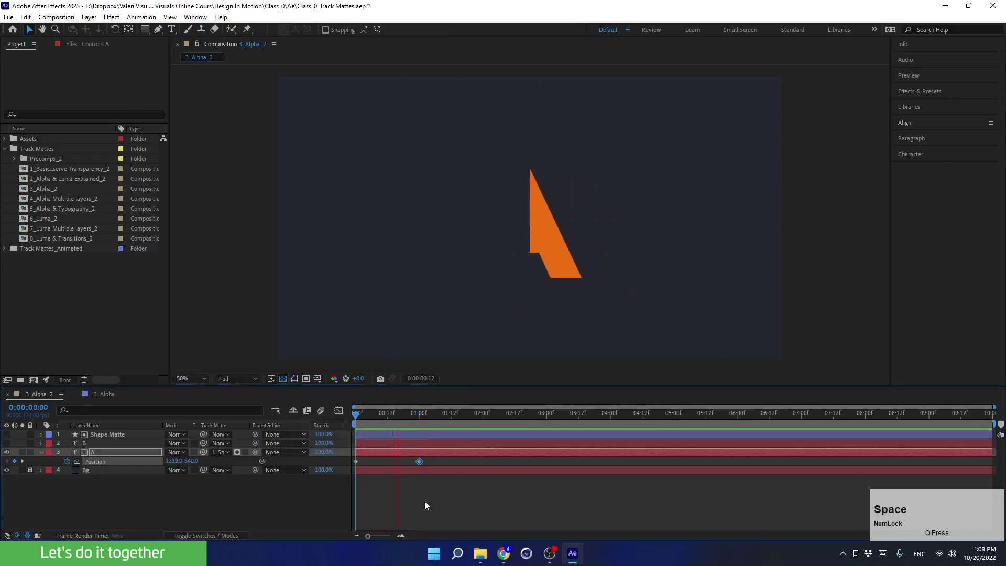
left_click(423, 415)
left_click_drag(423, 416, 320, 435)
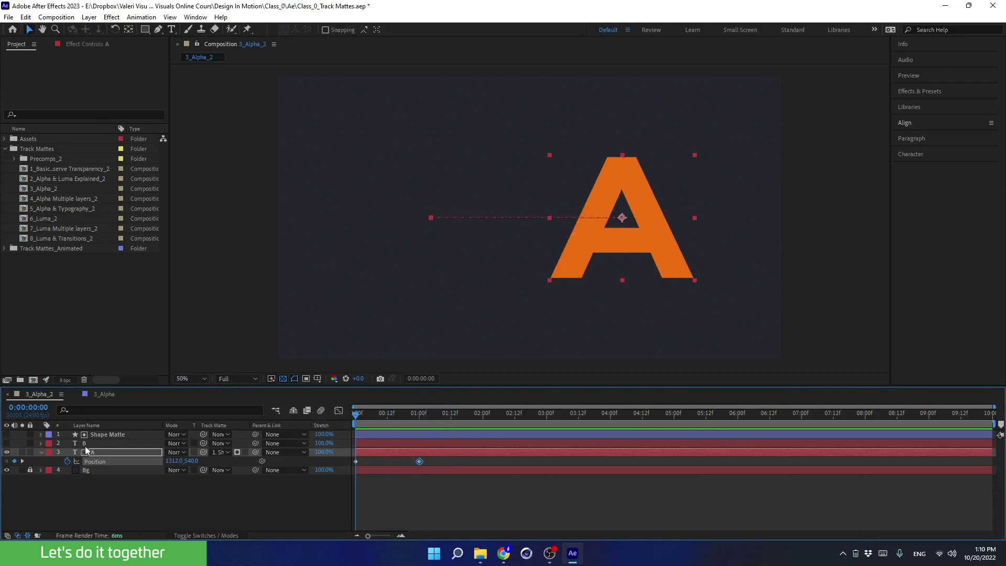
- Show the B layer, shift the letter slightly towards the A, and assign Shape Matte as its alpha track matte
left_click(79, 444)
left_click(7, 443)
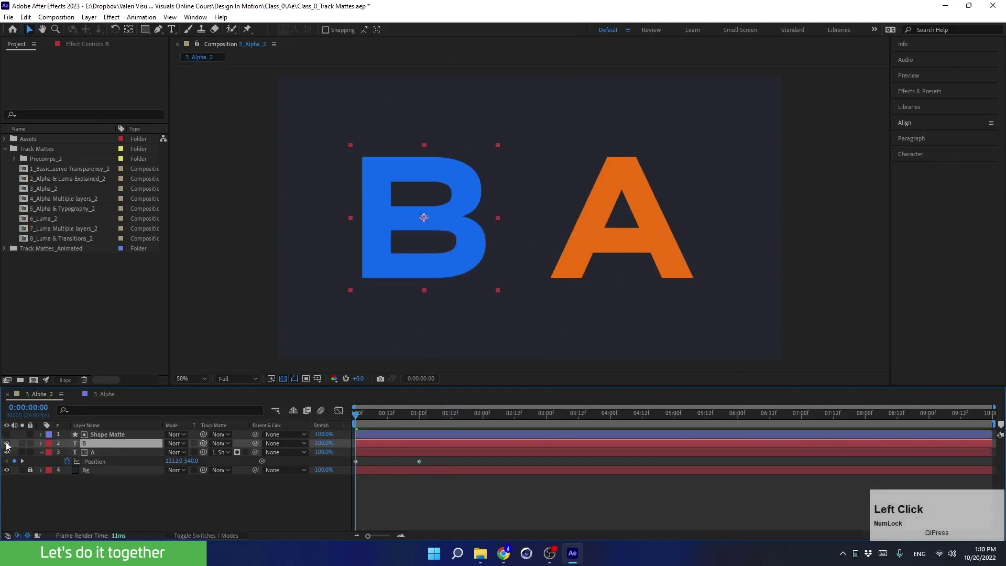
left_click_drag(370, 416, 319, 428)
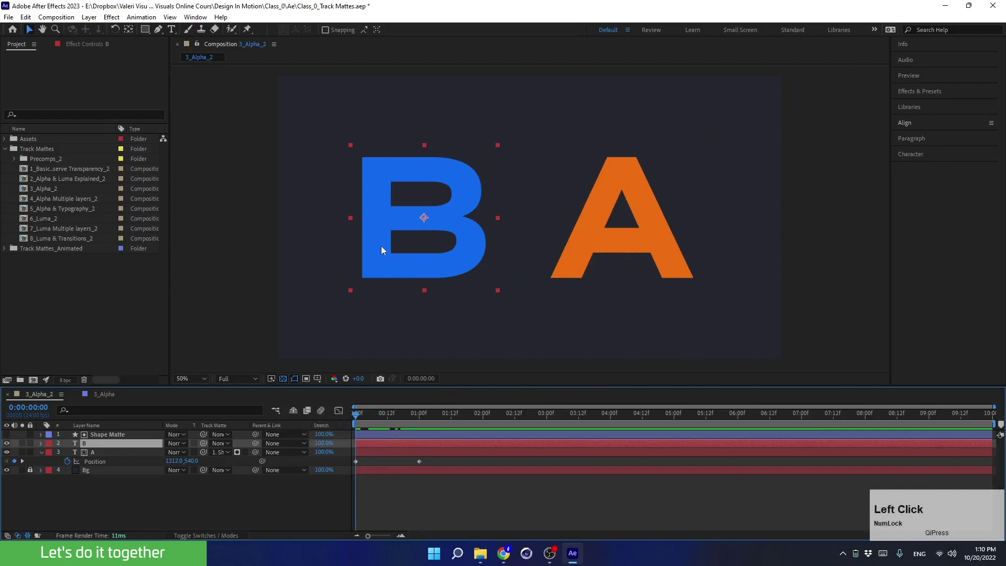
left_click_drag(382, 247, 412, 257)
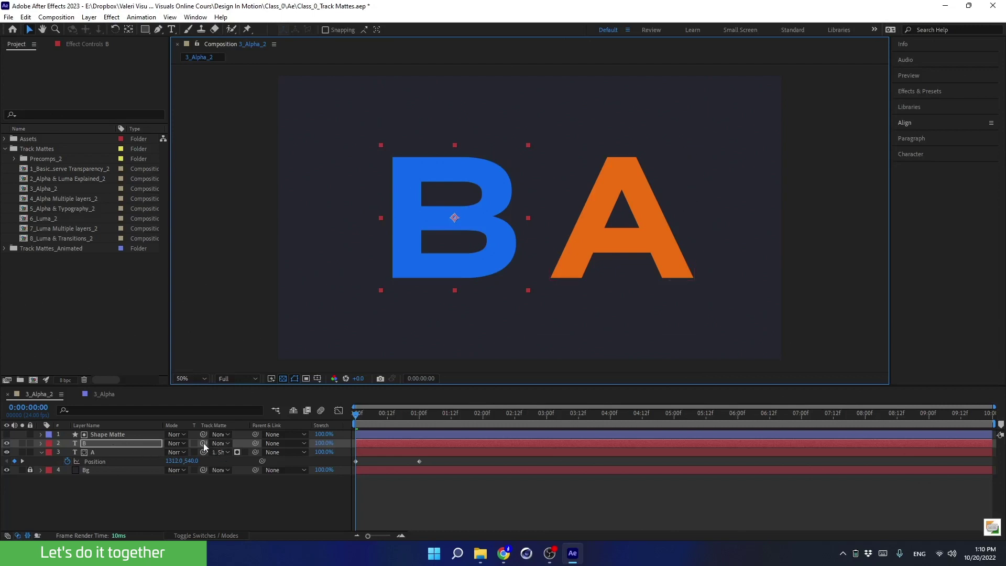
left_click_drag(204, 444, 115, 435)
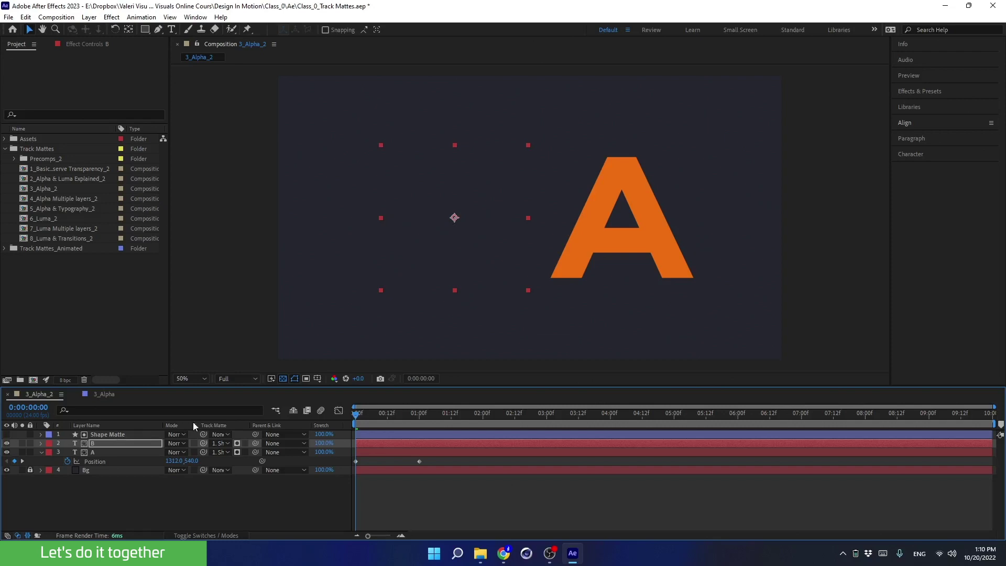
- Invert the alpha matte on layer B and move the letter slightly farther away from the Shape Matte area
left_click(111, 434)
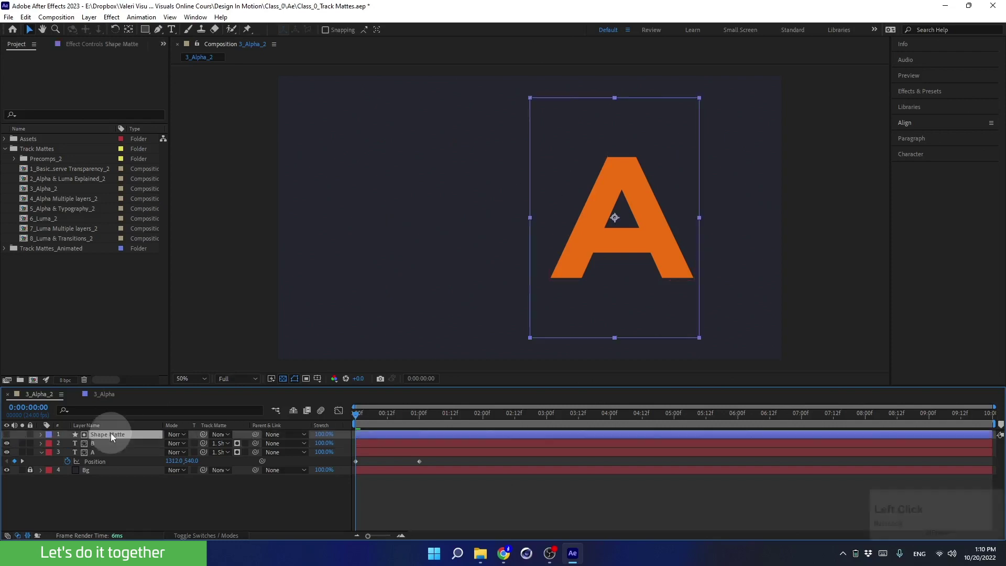
left_click(245, 443)
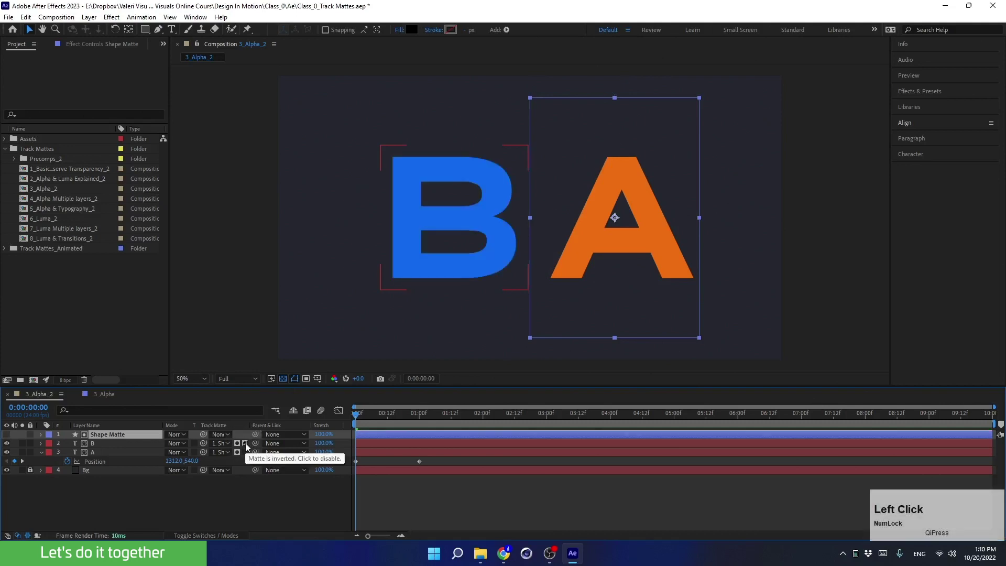
left_click_drag(451, 263, 419, 271)
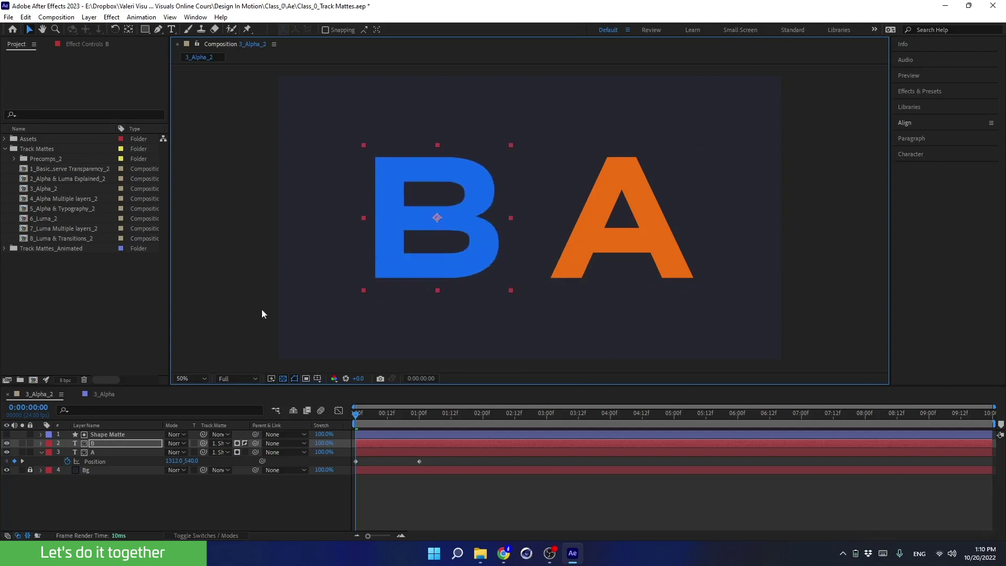
left_click(40, 452)
left_click(40, 452)
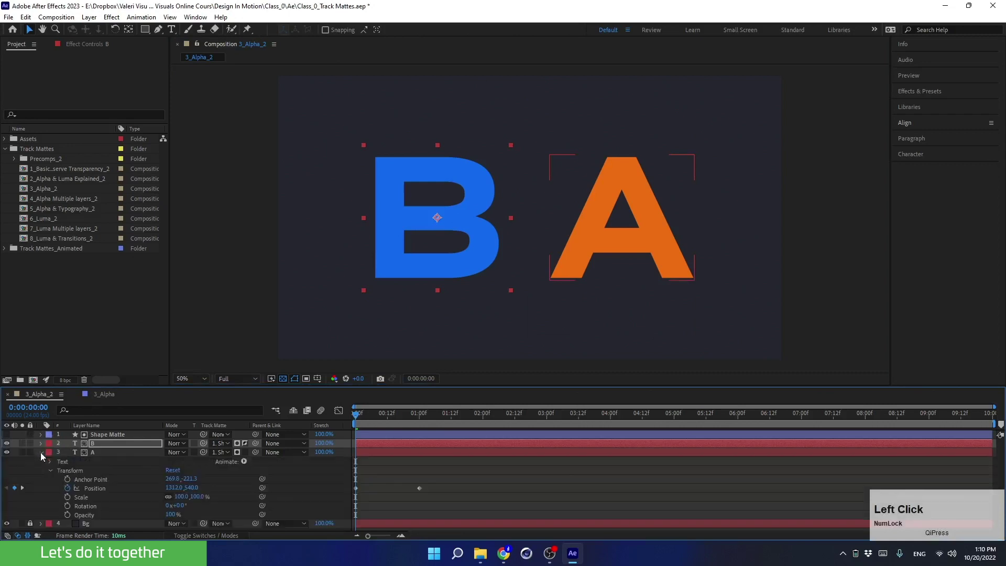
left_click(40, 452)
left_click(97, 452)
key("p")
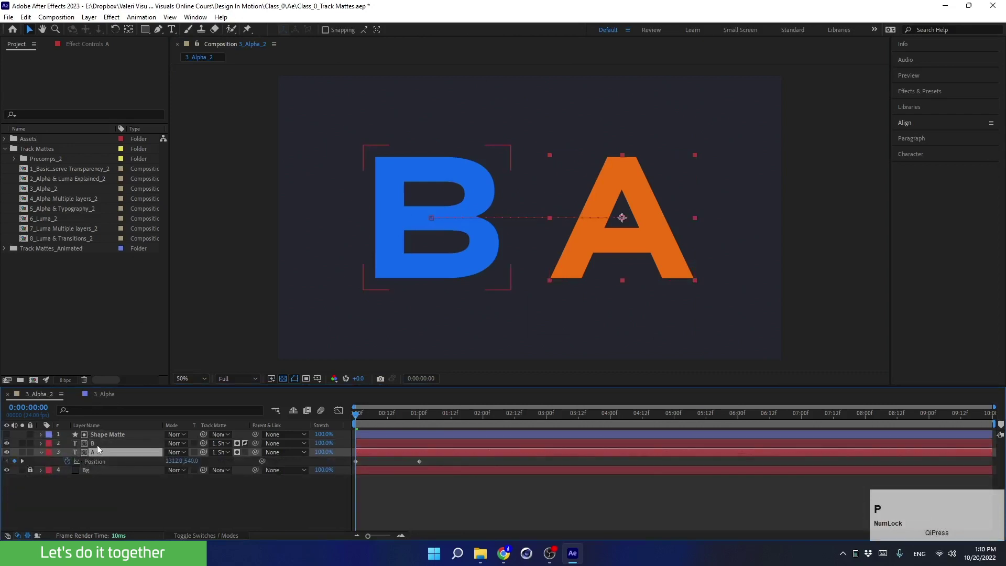
- Move the letter B horizontally over the letter A, inside the Shape Matte area, at the first frame
left_click(96, 445)
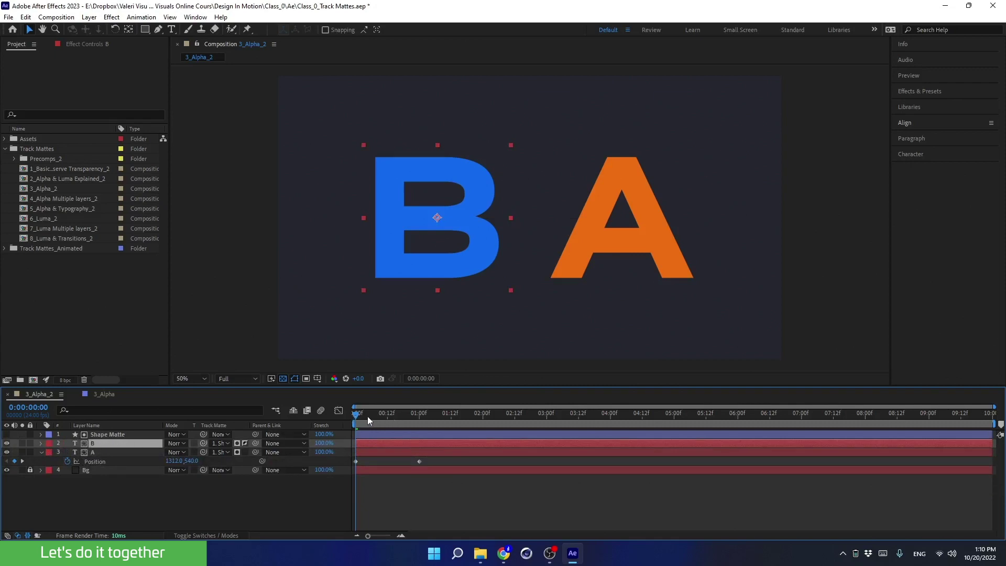
left_click_drag(367, 416, 329, 430)
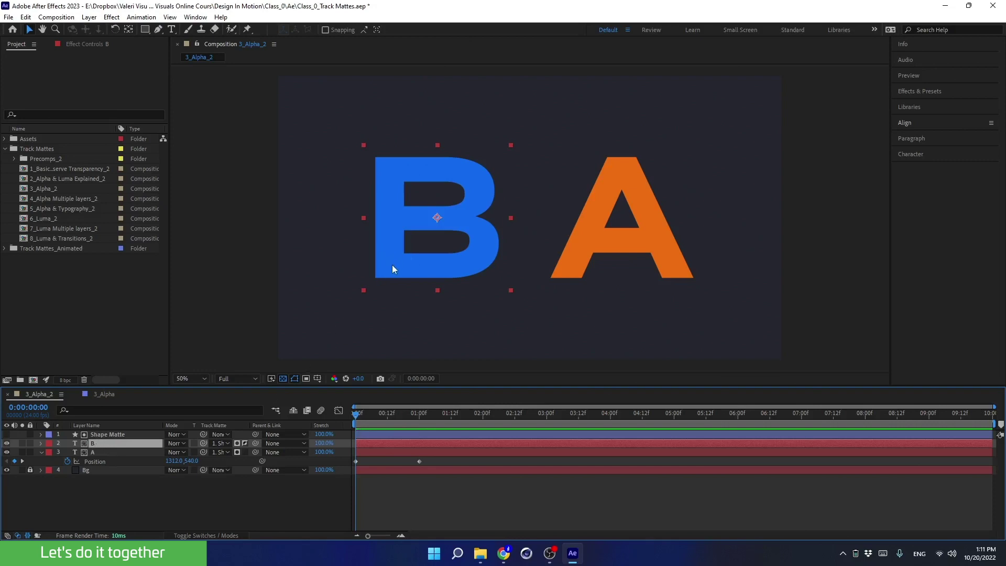
left_click_drag(392, 266, 581, 271)
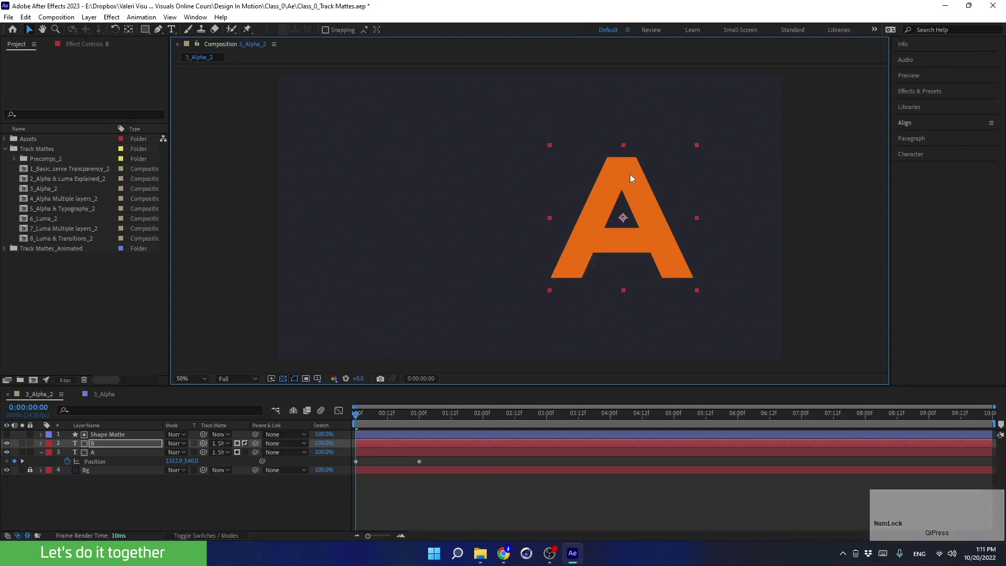
- Parent layer B to layer A so that B follows A's Position animation
left_click(255, 442)
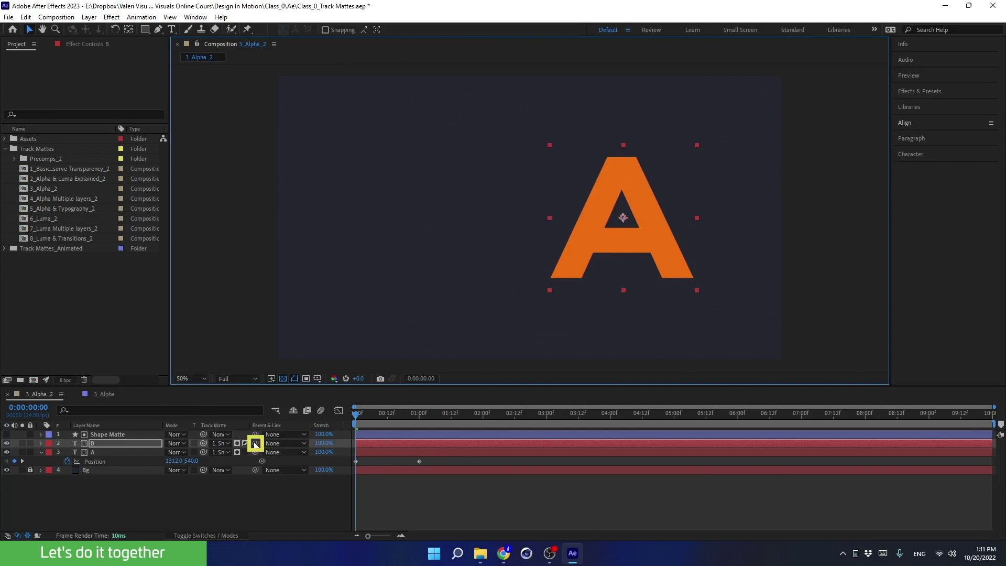
left_click(255, 443)
left_click(204, 443)
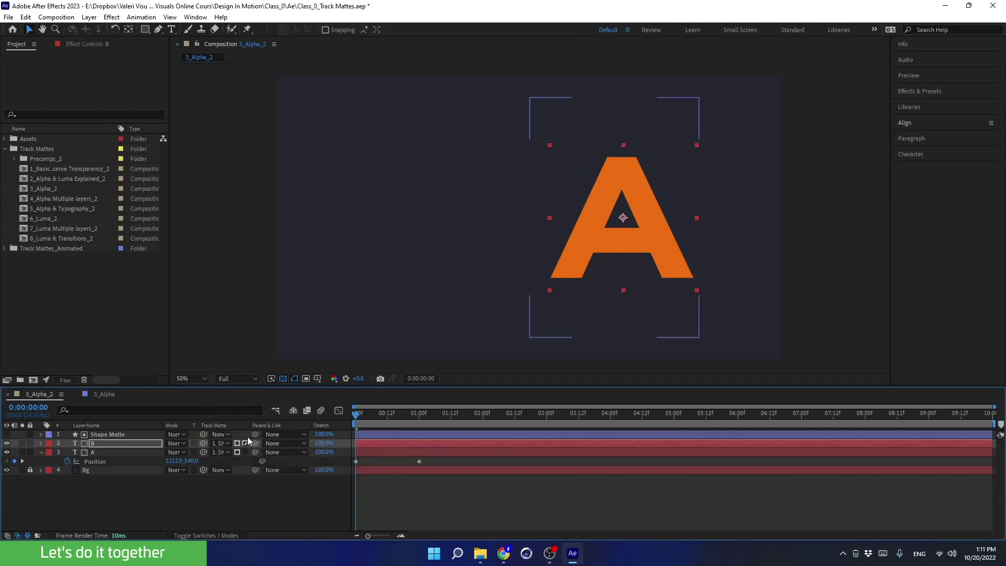
left_click(247, 443)
left_click_drag(247, 443, 111, 453)
- Scrub from the start to frame 10 and examine how layers A, B and Shape Matte produce the letter transition
left_click(97, 454)
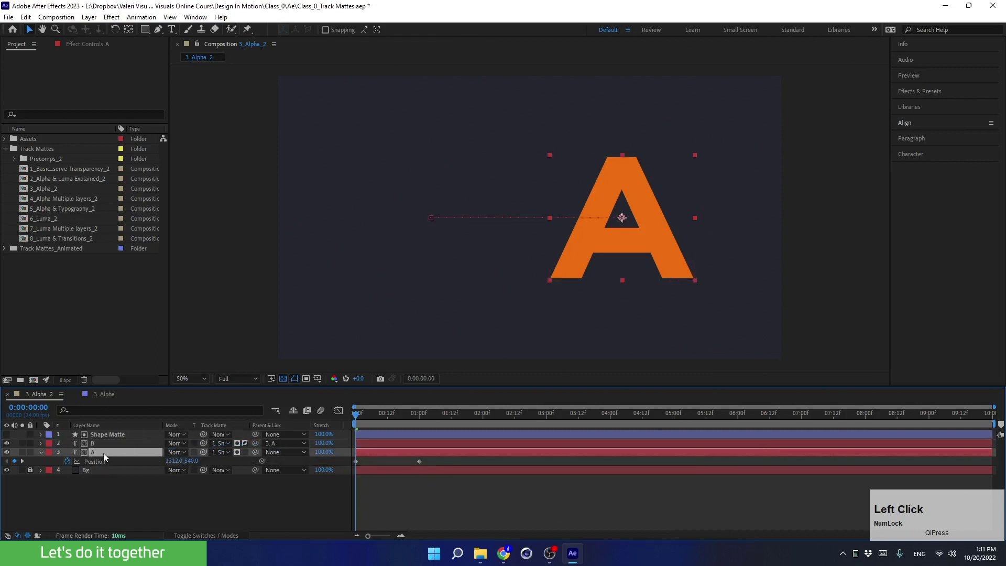
left_click(103, 444)
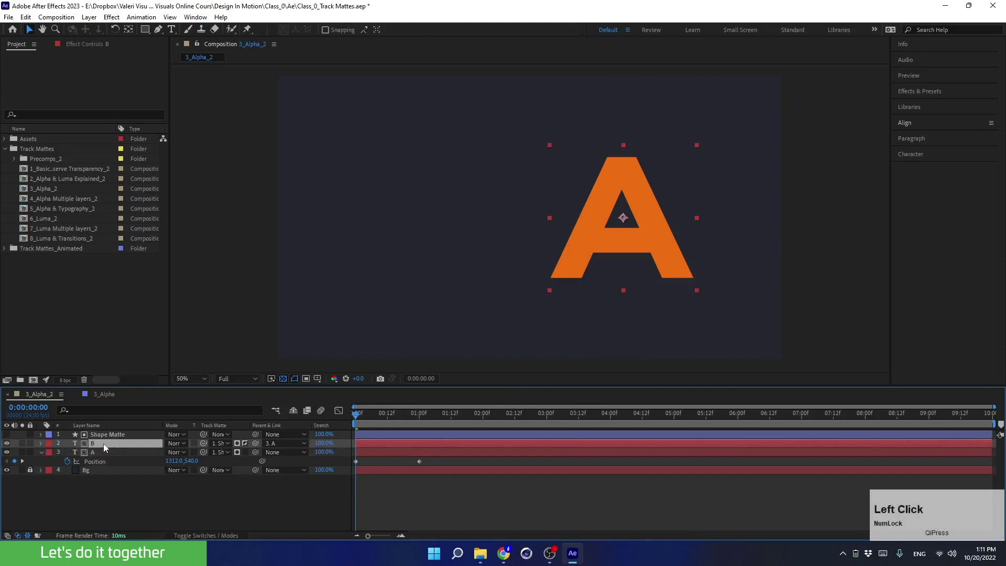
left_click(104, 451)
left_click_drag(358, 415, 363, 415)
left_click(128, 445)
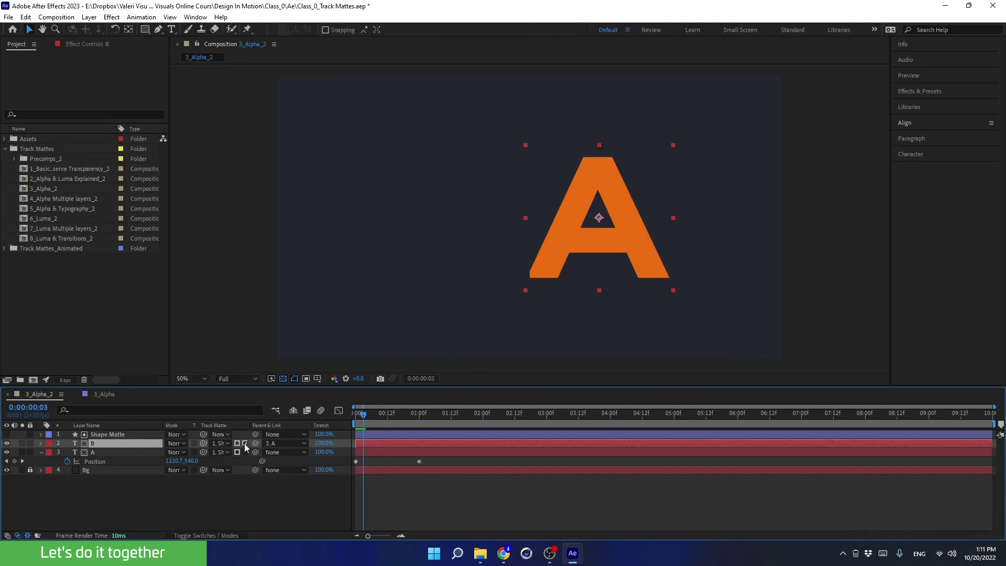
left_click_drag(366, 415, 385, 415)
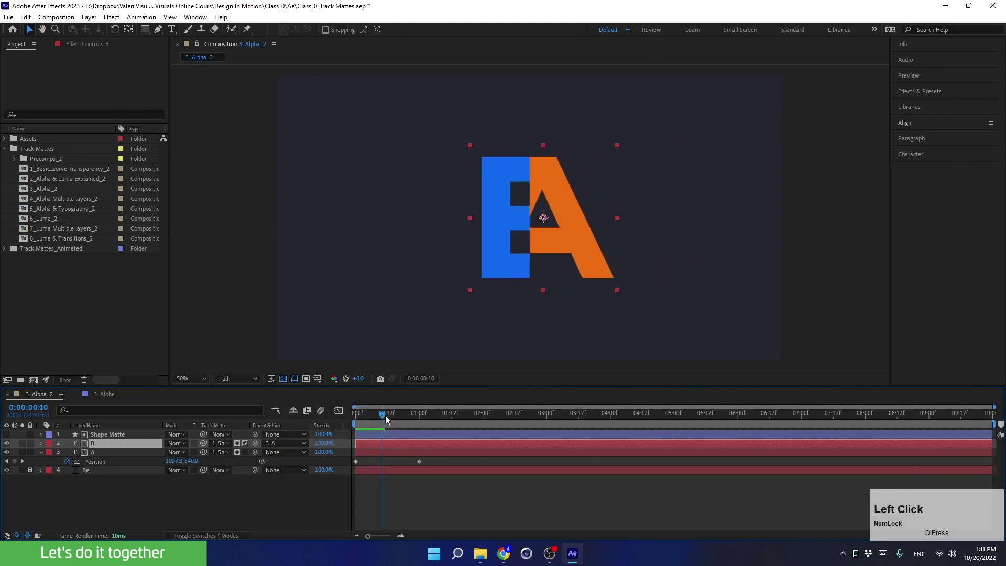
left_click(91, 454)
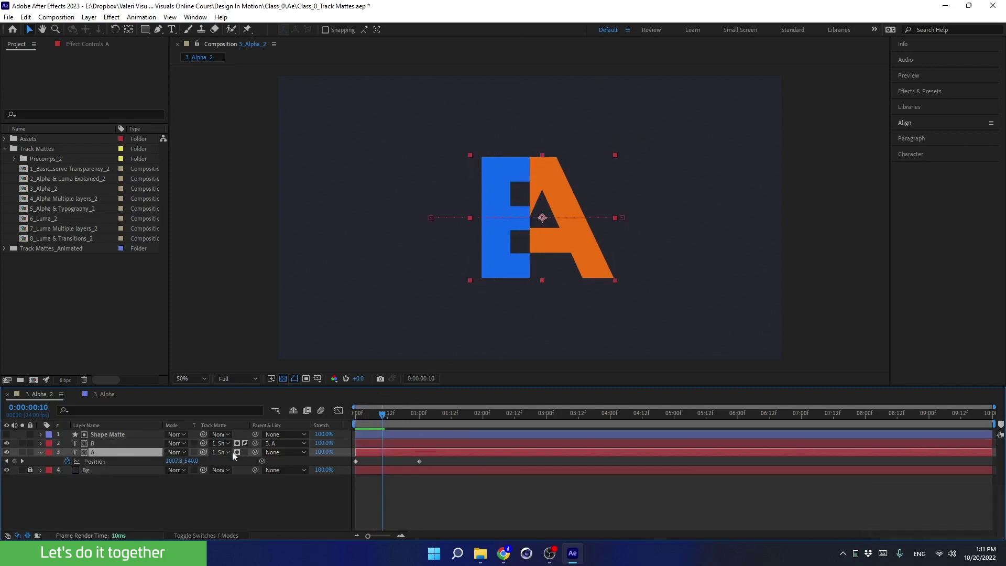
left_click(105, 434)
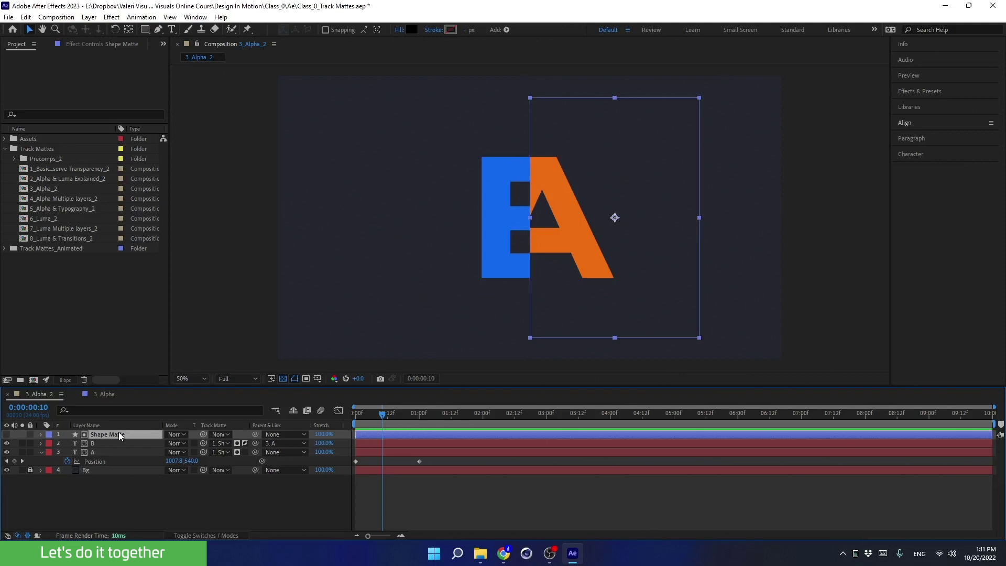
left_click(108, 445)
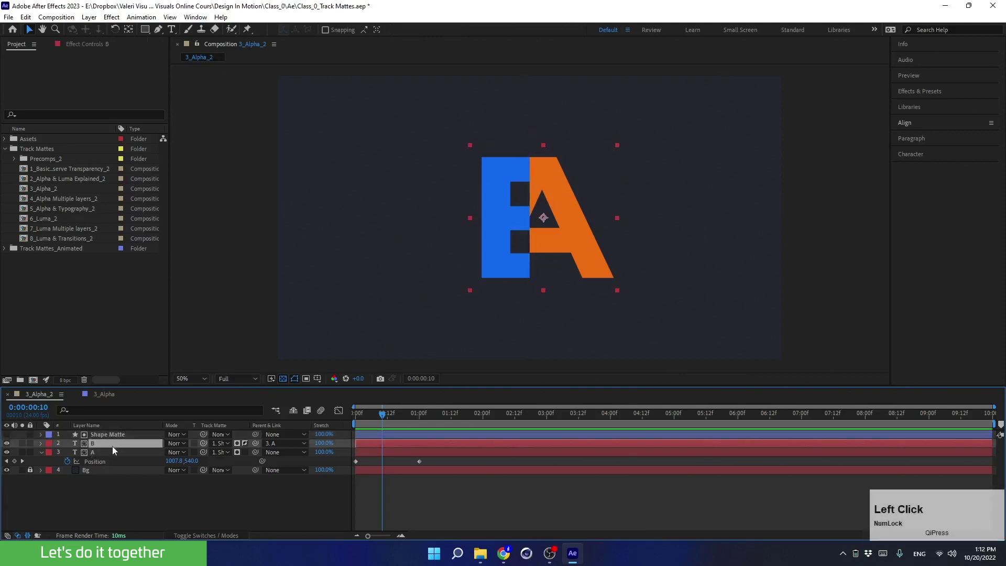
left_click(107, 434)
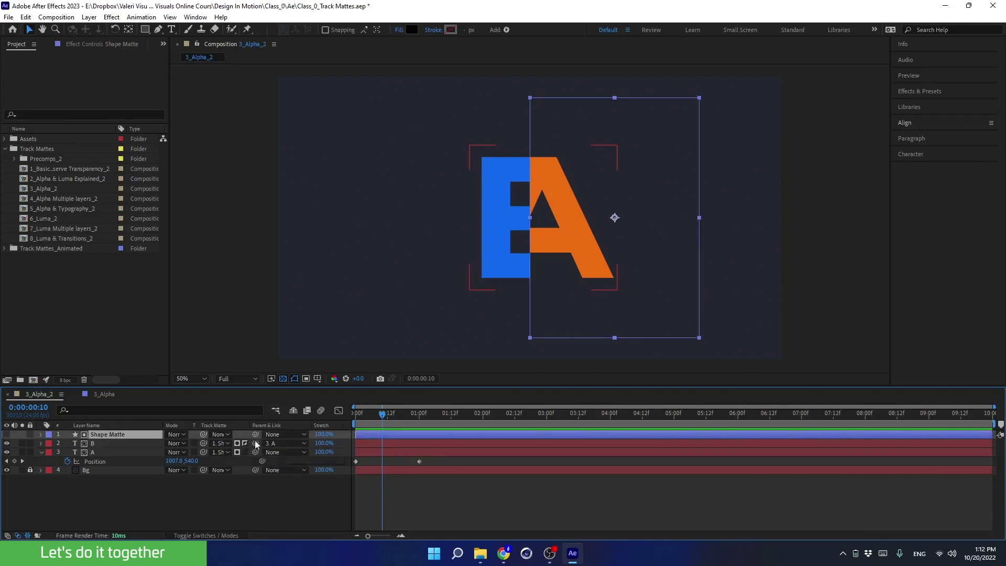
- Apply Easy Ease to both Position keyframes of layer A and set their incoming and outgoing velocity influence to 95%
left_click_drag(388, 414, 331, 484)
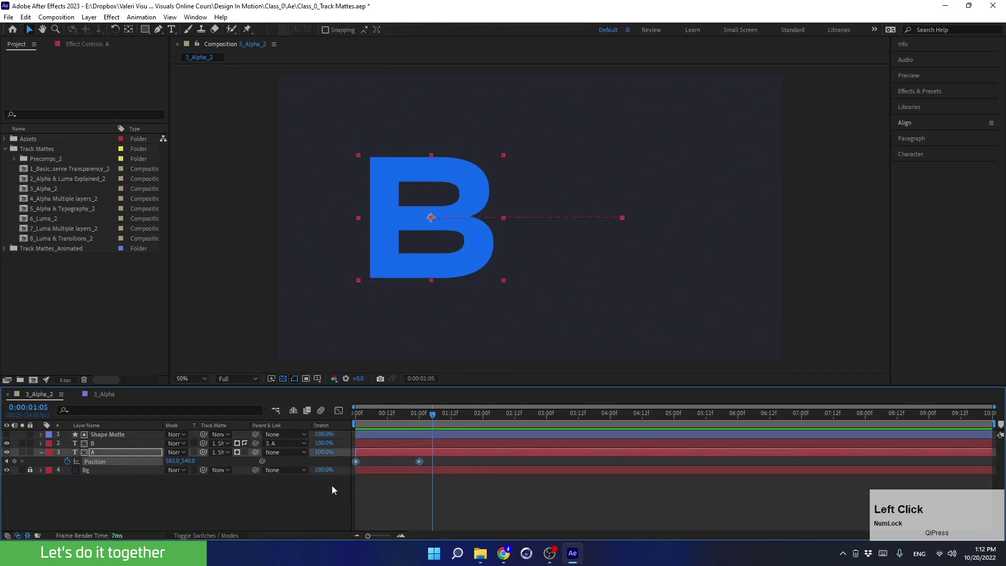
key("F9")
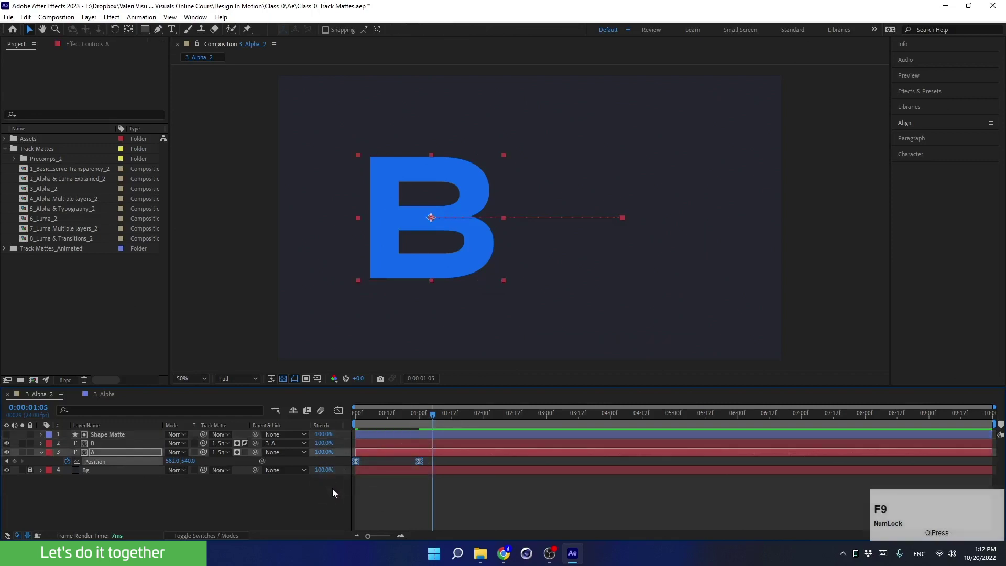
double_click(355, 462)
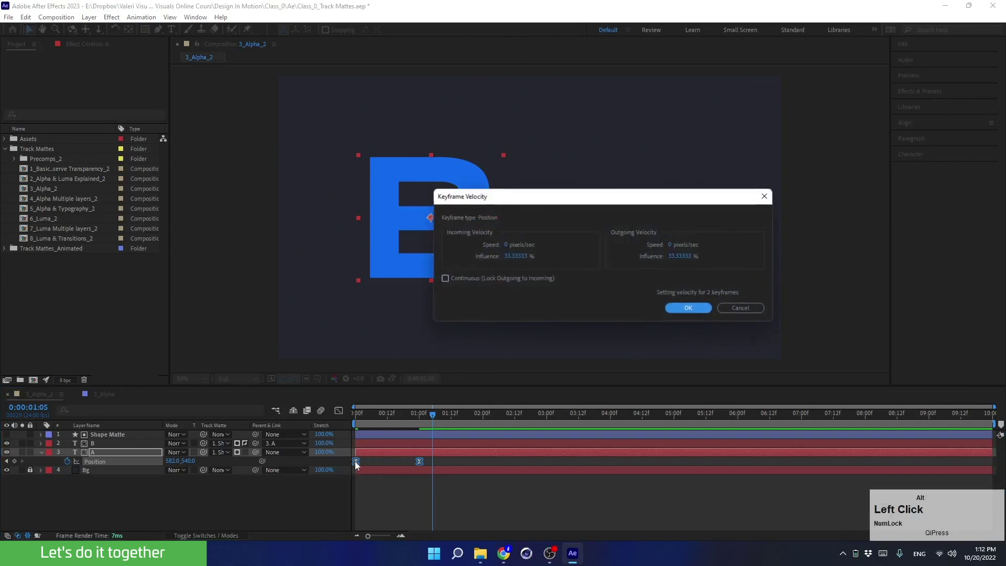
left_click(512, 257)
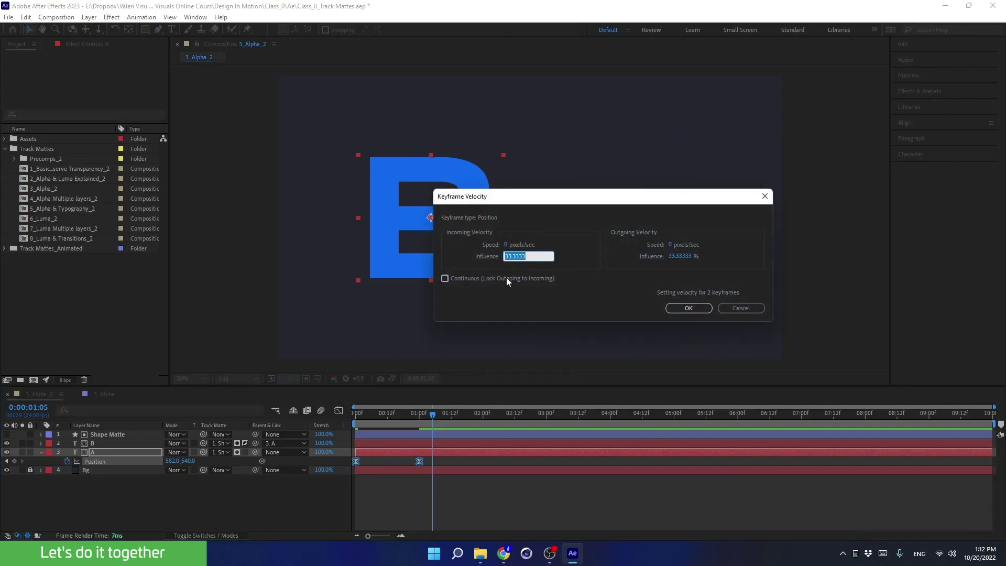
type("95")
left_click(670, 256)
type("95")
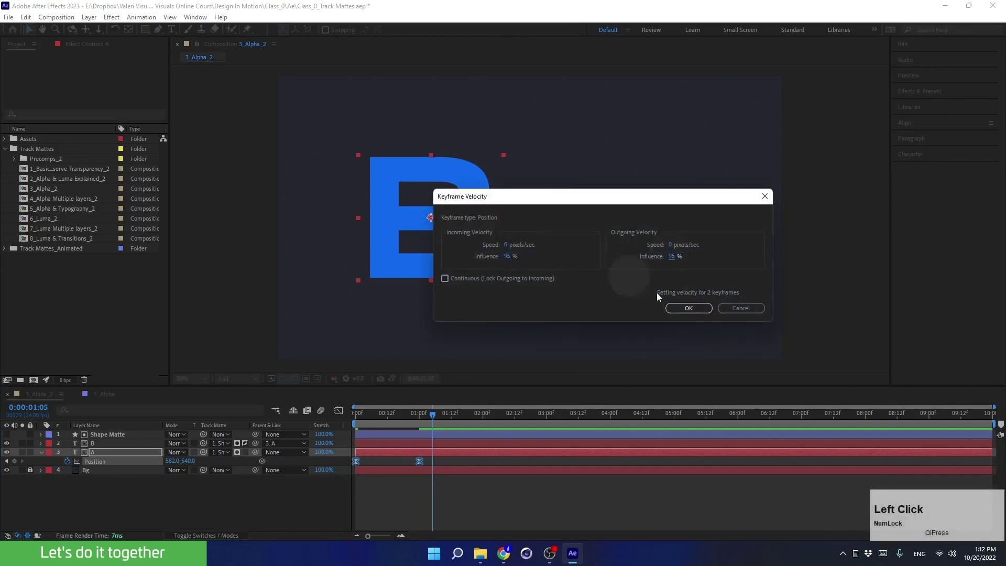
left_click(683, 308)
- Preview the eased A-to-B transition from the first frame
left_click_drag(433, 414, 335, 442)
key("space")
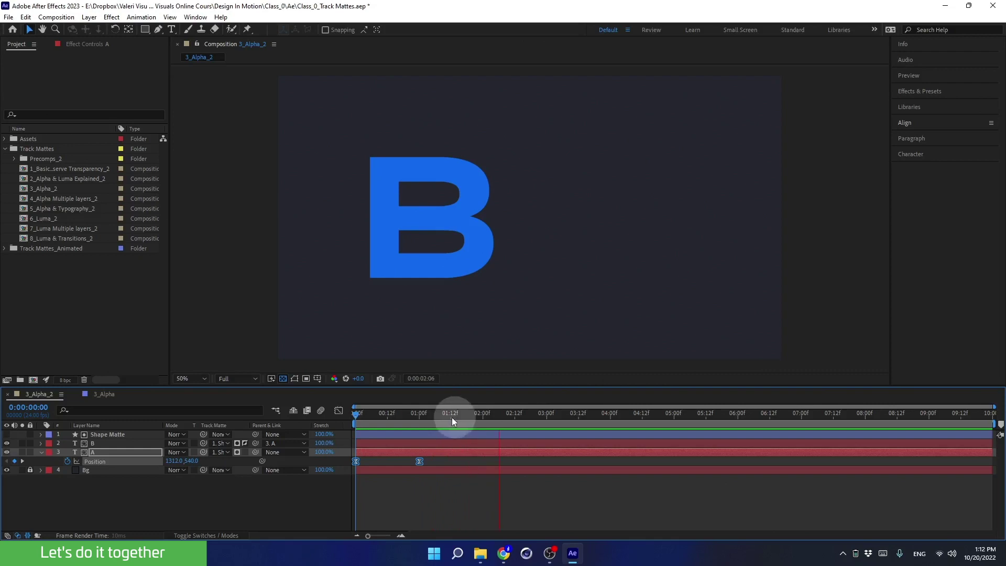
left_click_drag(453, 419, 417, 420)
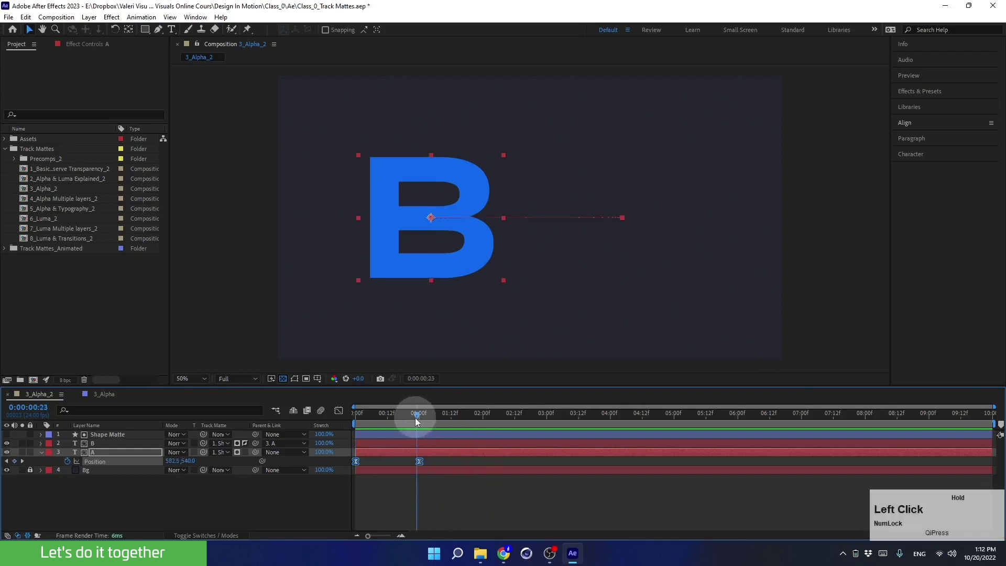
- Copy layer A's first Position keyframe and paste it at 0:00:02:00
left_click_drag(417, 420, 483, 436)
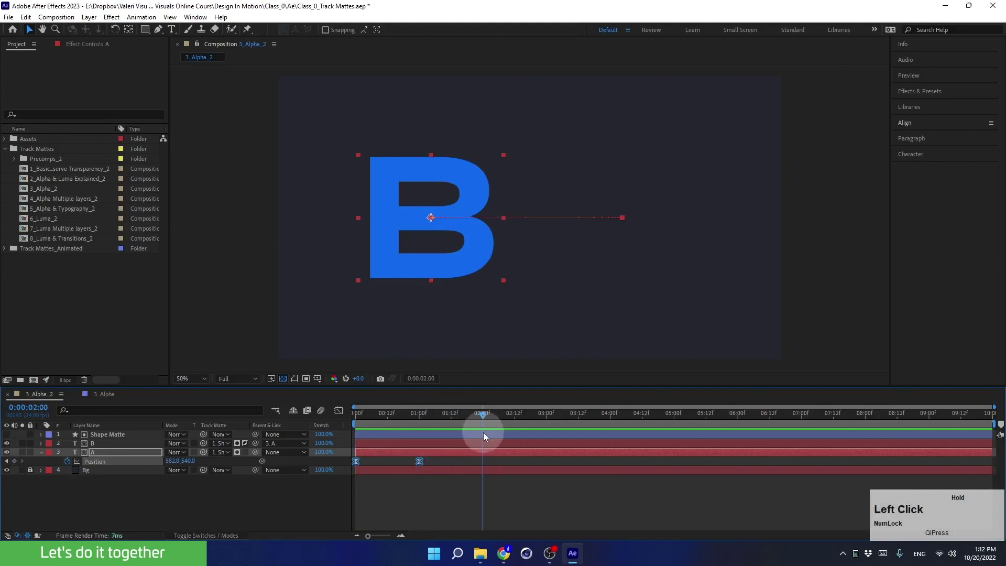
left_click(357, 461)
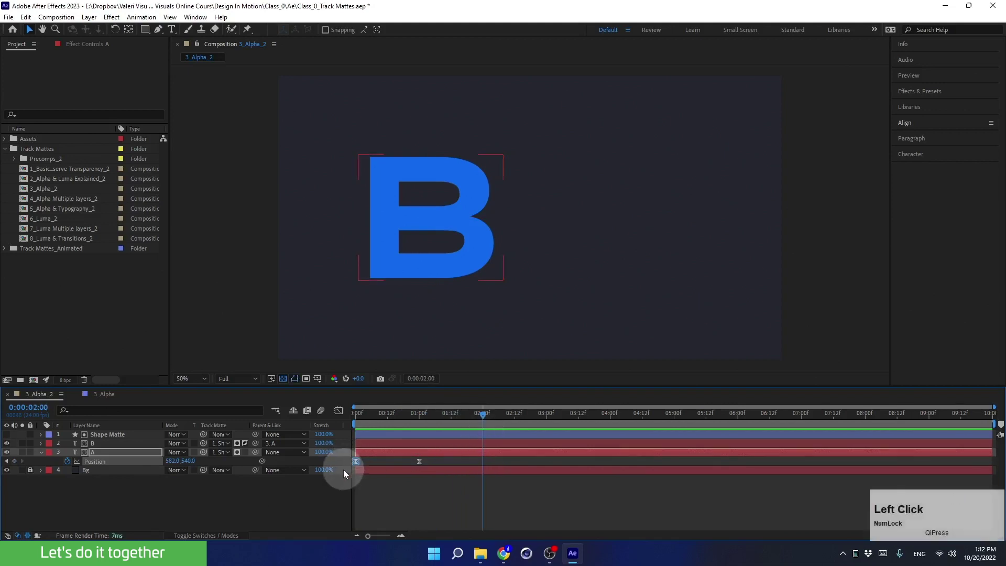
key("ctrl+c")
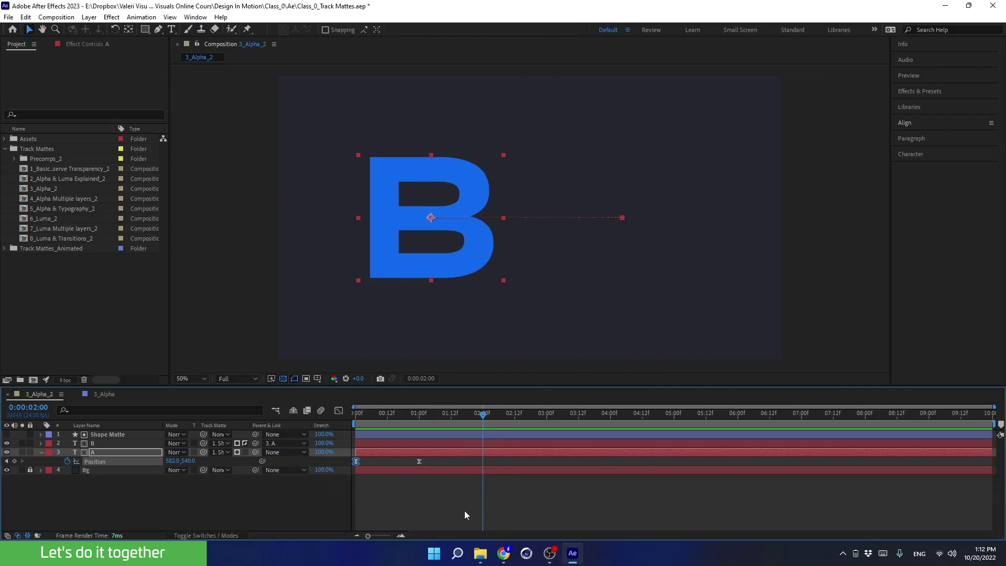
key("ctrl+v")
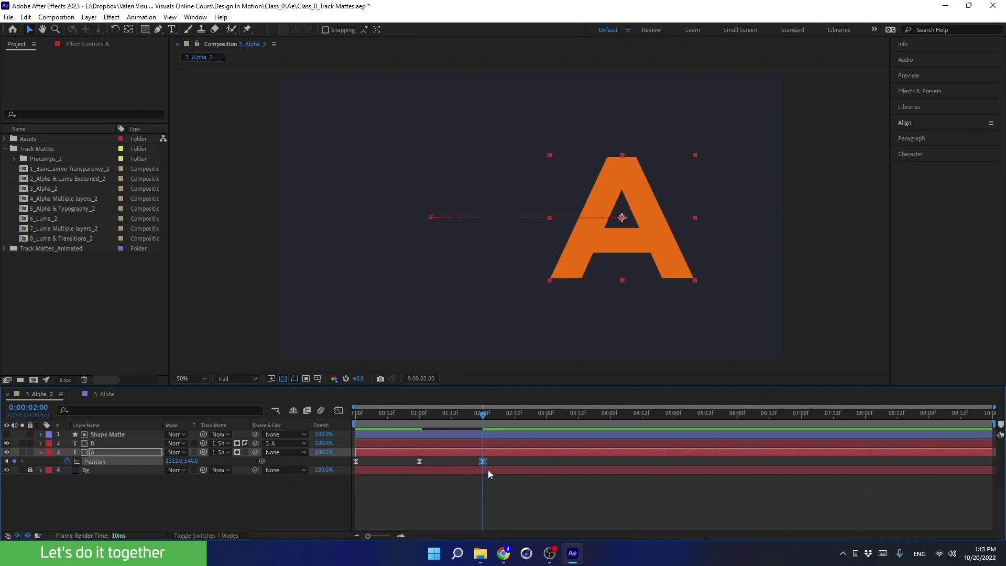
- Check the speed graph of layer A's Position and preview the animation from the start
left_click(338, 411)
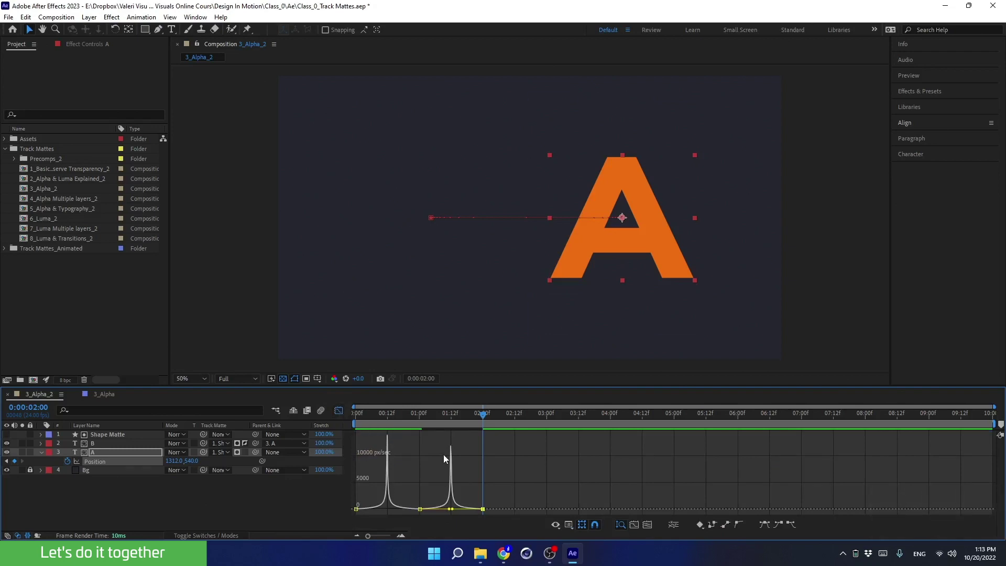
left_click(338, 412)
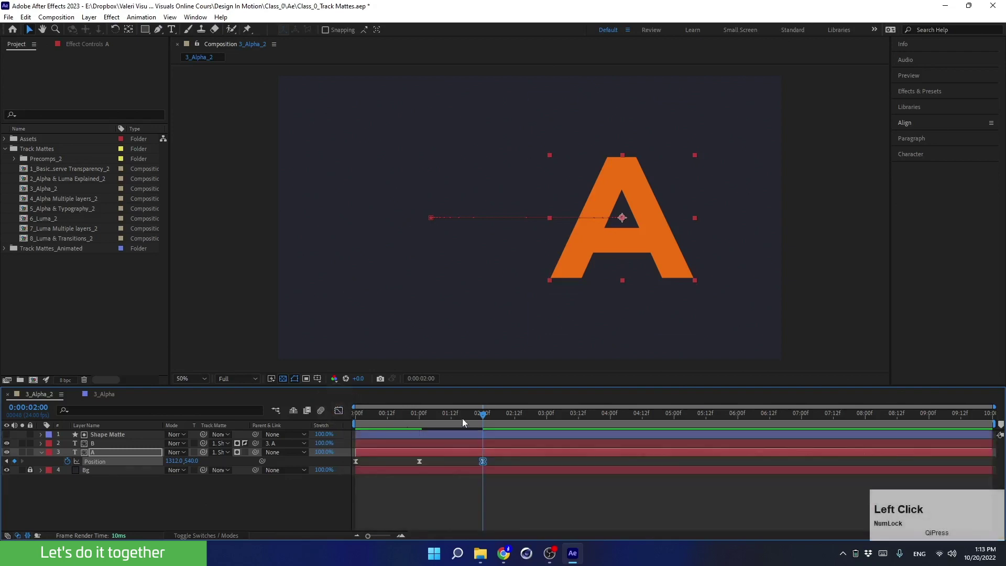
left_click_drag(463, 418, 356, 443)
key("space")
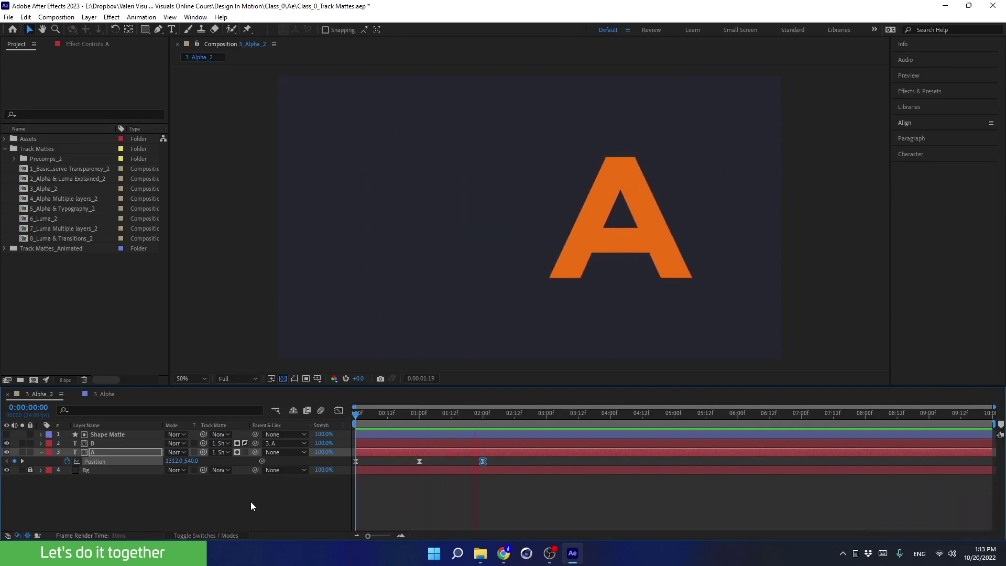
key("space")
- End the work area at 0:00:02:00, preview the looping transition, and collapse layer A's properties
left_click_drag(495, 415, 485, 418)
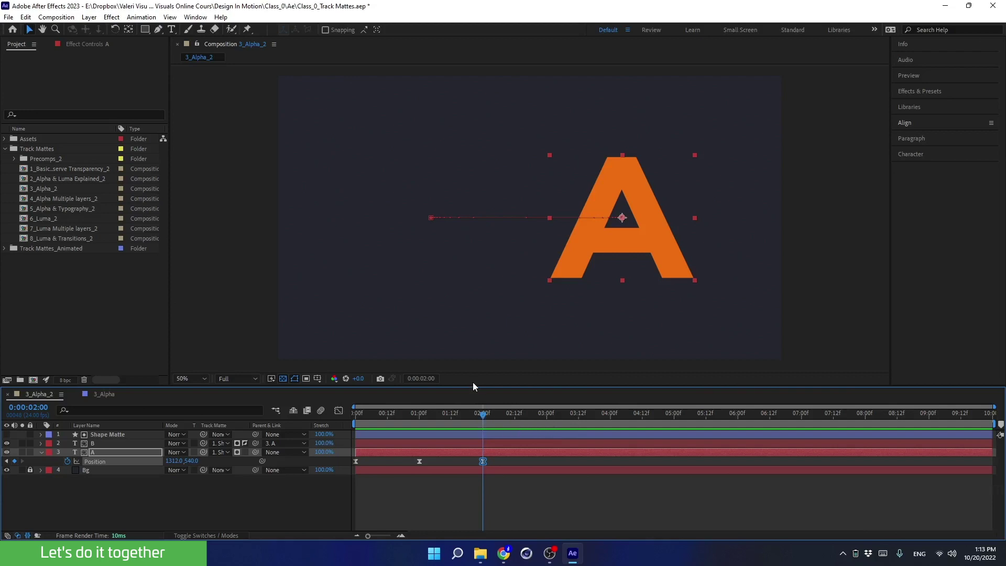
key("n")
left_click_drag(482, 407, 356, 414)
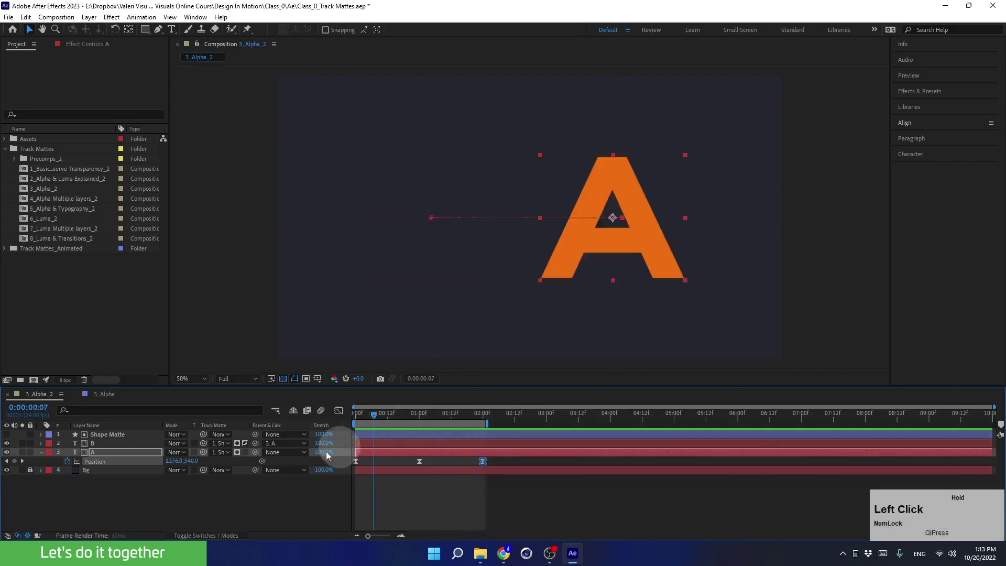
key("space")
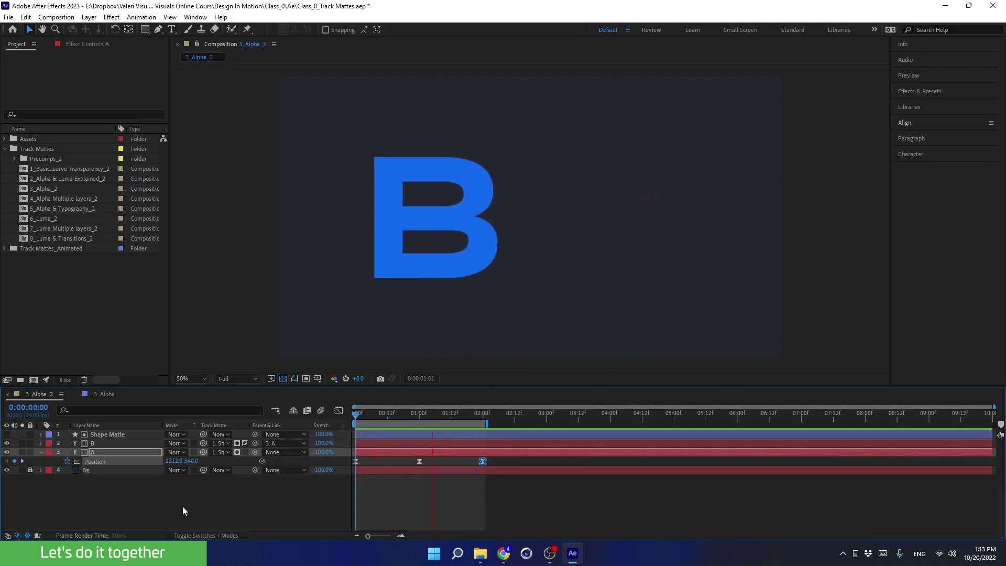
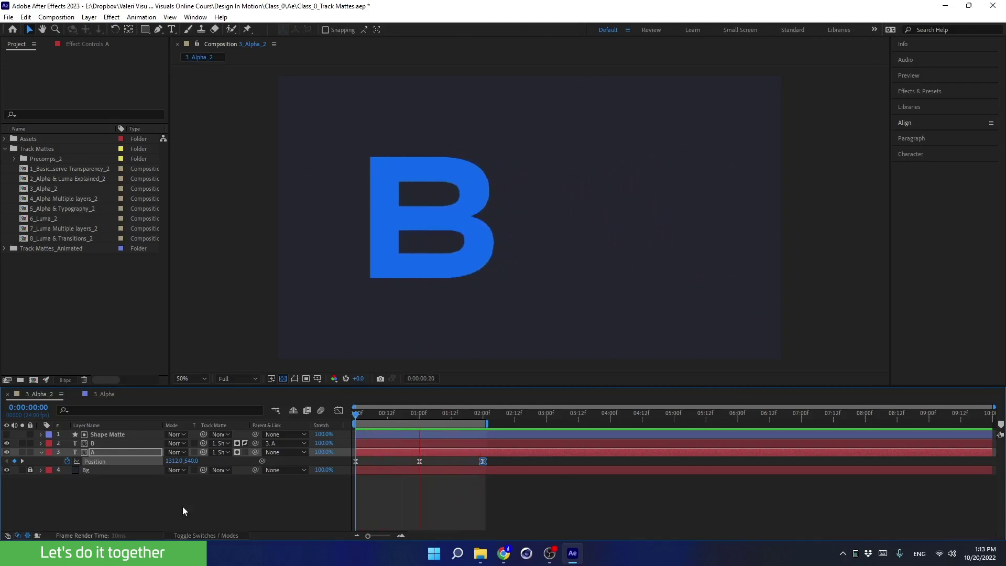
key("space")
left_click(39, 452)
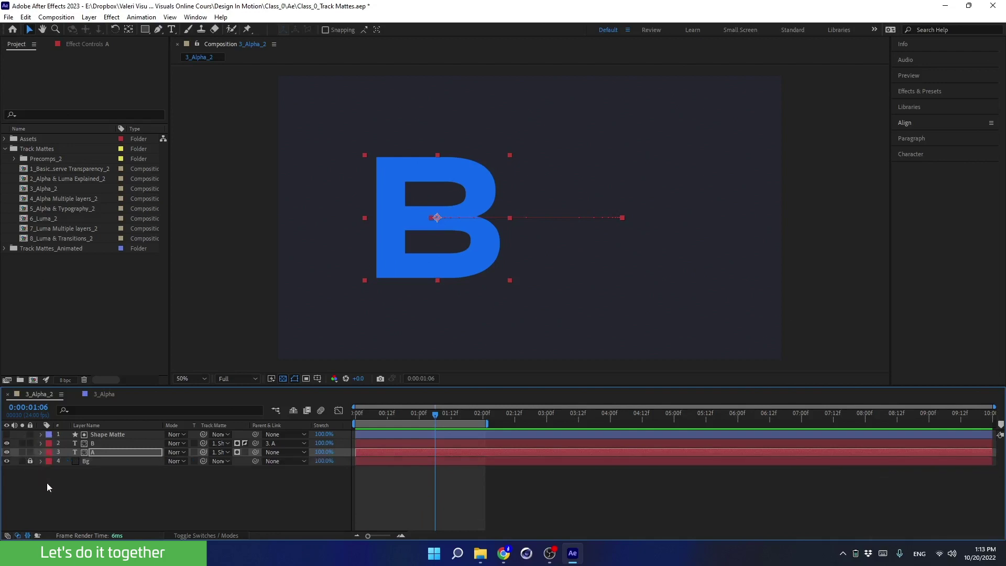
- Open the composition 4_Alpha Multiple layers_2 and close the 3_Alpha_2 and 3_Alpha timelines
double_click(41, 200)
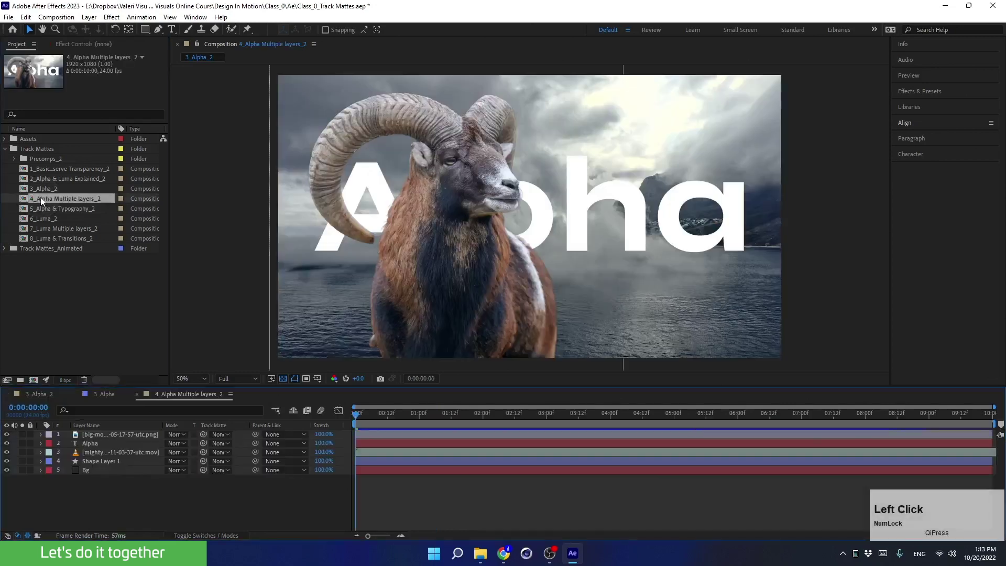
left_click(76, 394)
left_click(7, 395)
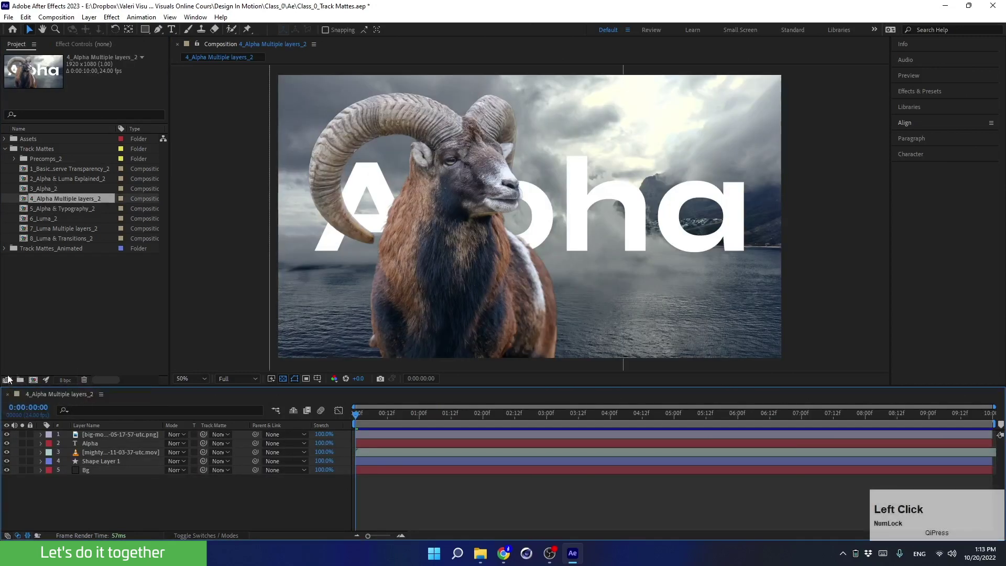
- Preview the finished 4_Alpha Multiple layers composition from the Track Mattes_Animated folder and return to 4_Alpha Multiple layers_2
left_click(6, 249)
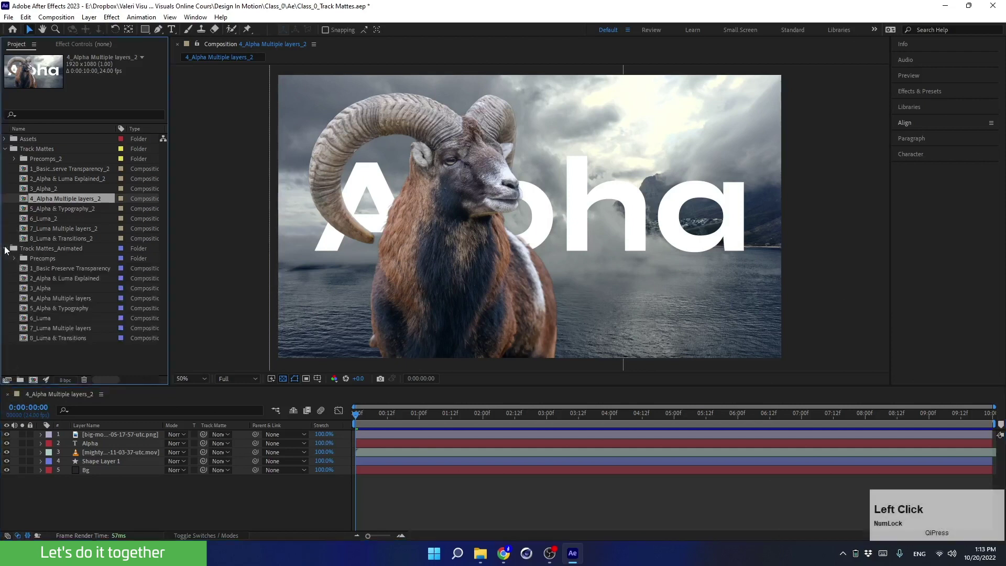
left_click(40, 299)
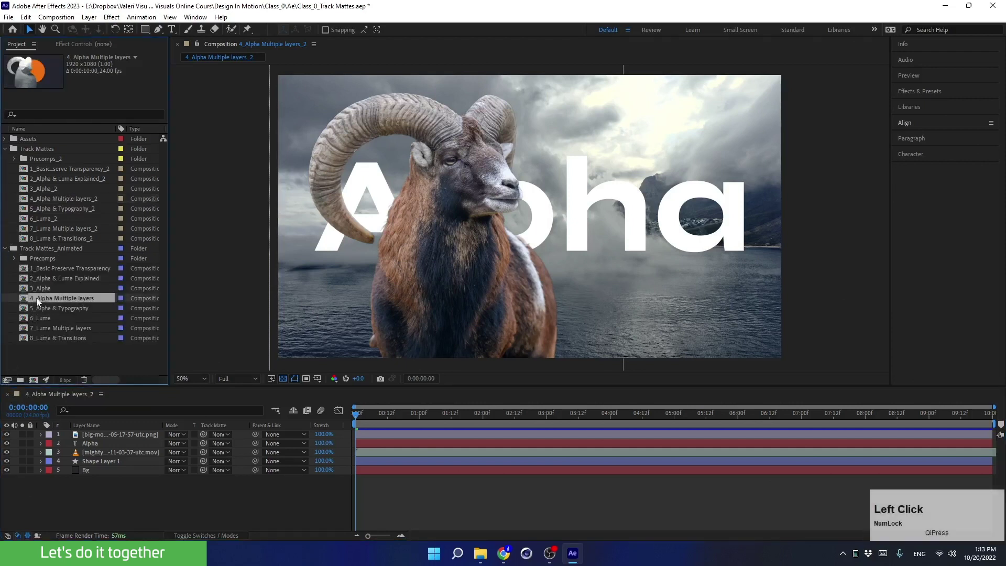
double_click(36, 300)
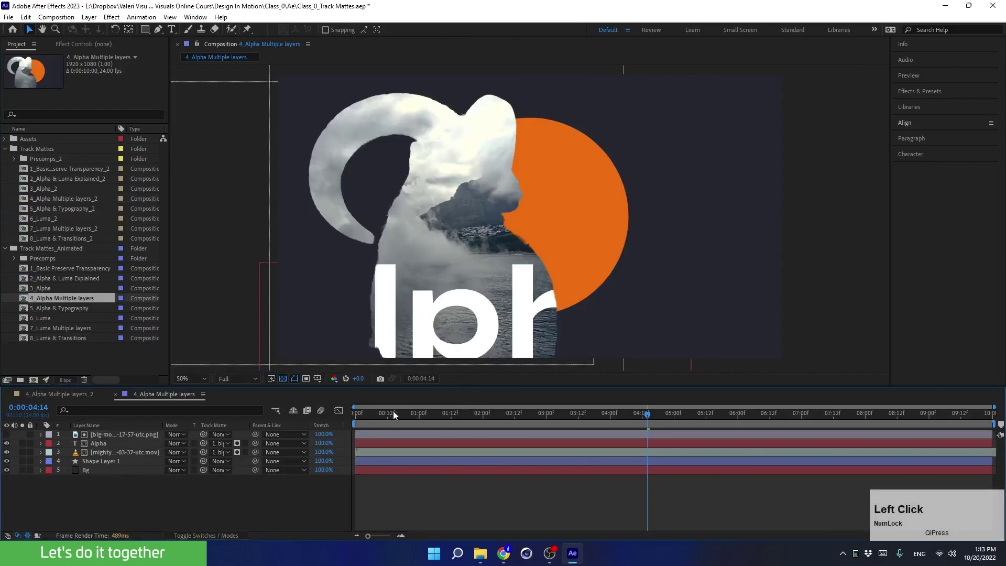
left_click_drag(460, 413, 321, 426)
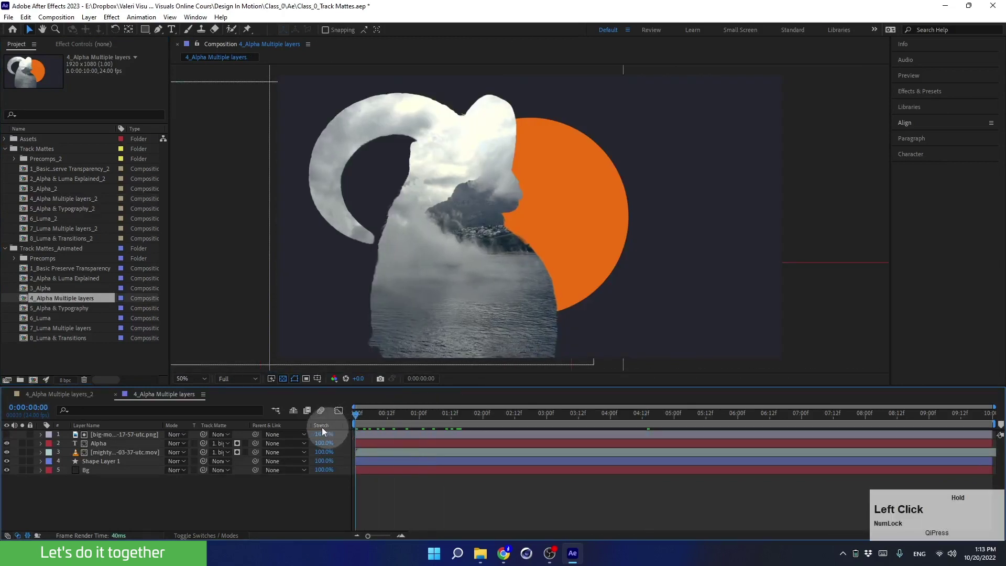
key("space")
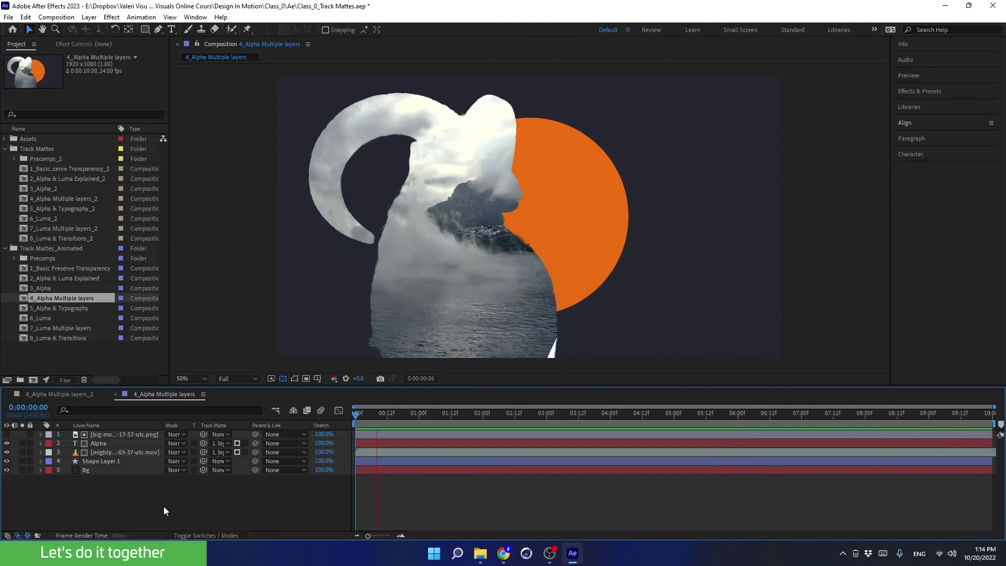
key("space")
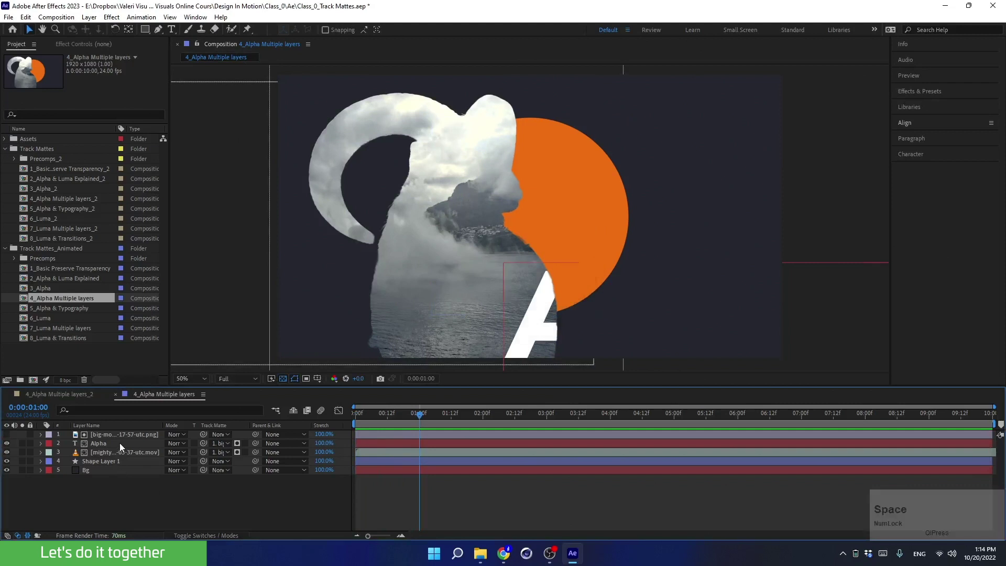
left_click(5, 249)
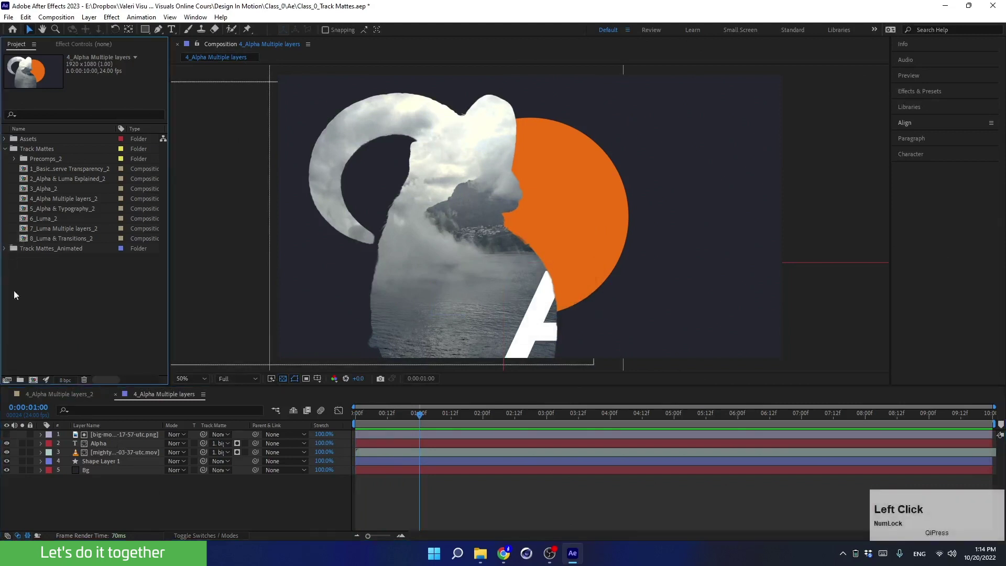
left_click(46, 397)
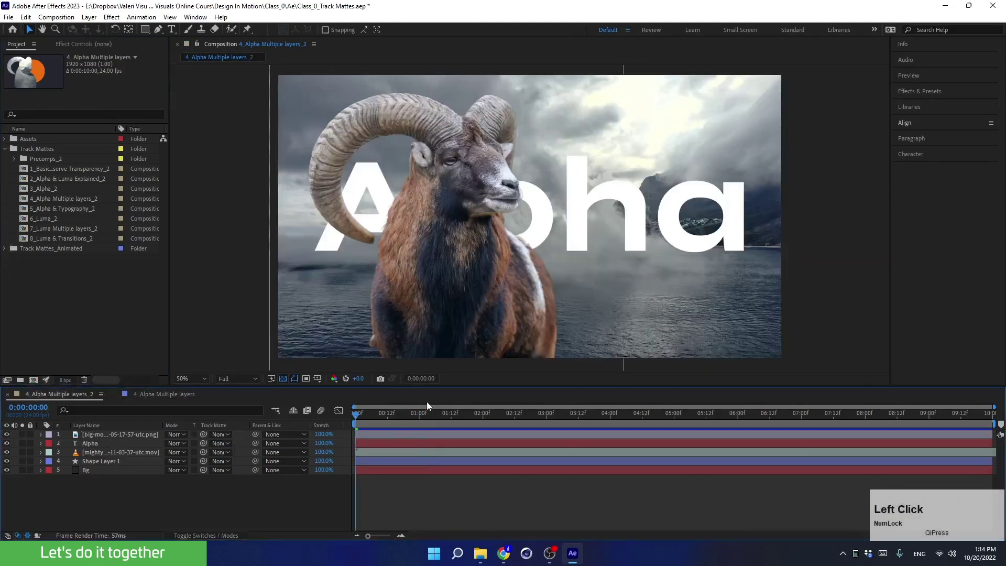
- Try moving the ram PNG layer over the Alpha text and undo each move
left_click(101, 436)
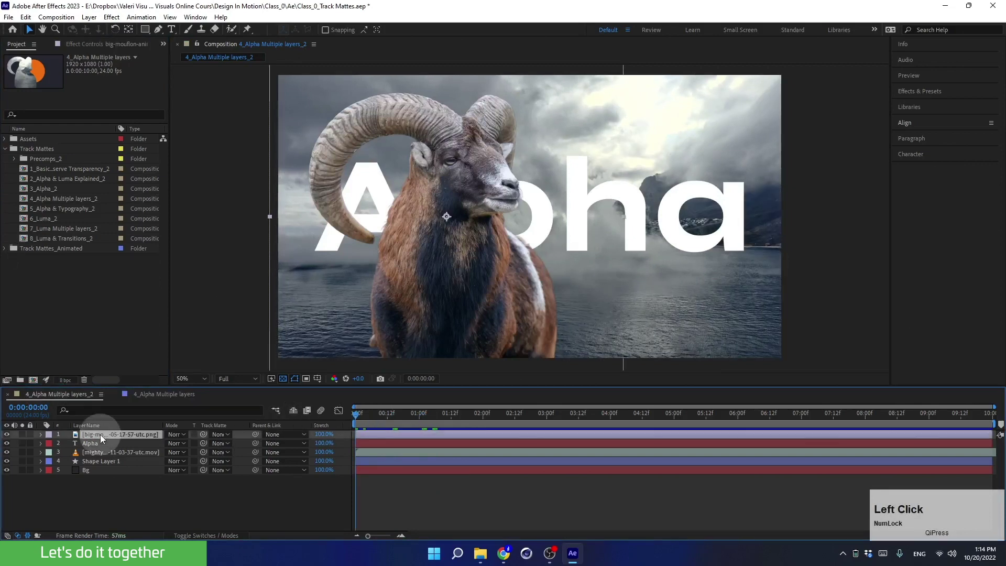
left_click_drag(376, 286, 431, 299)
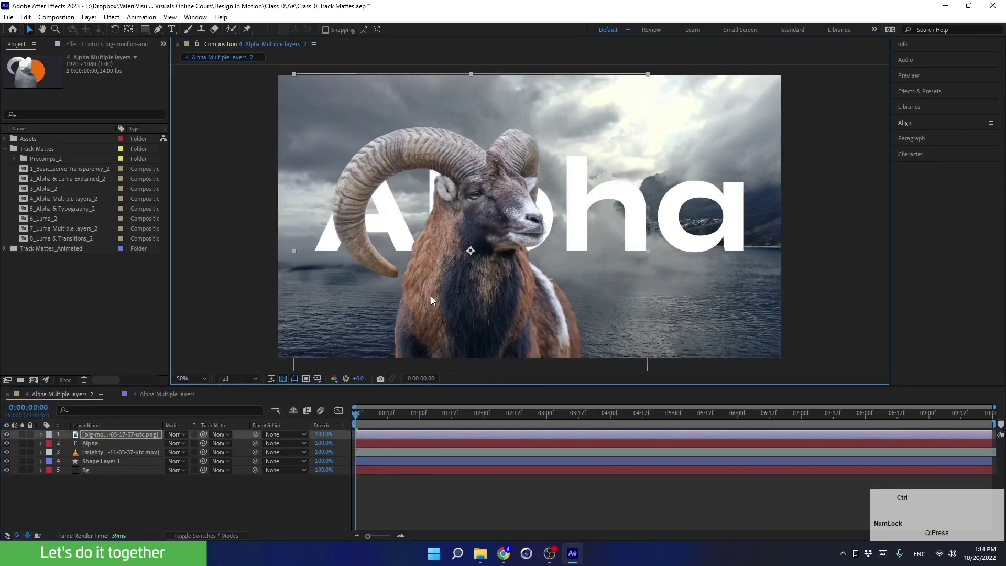
key("ctrl+z")
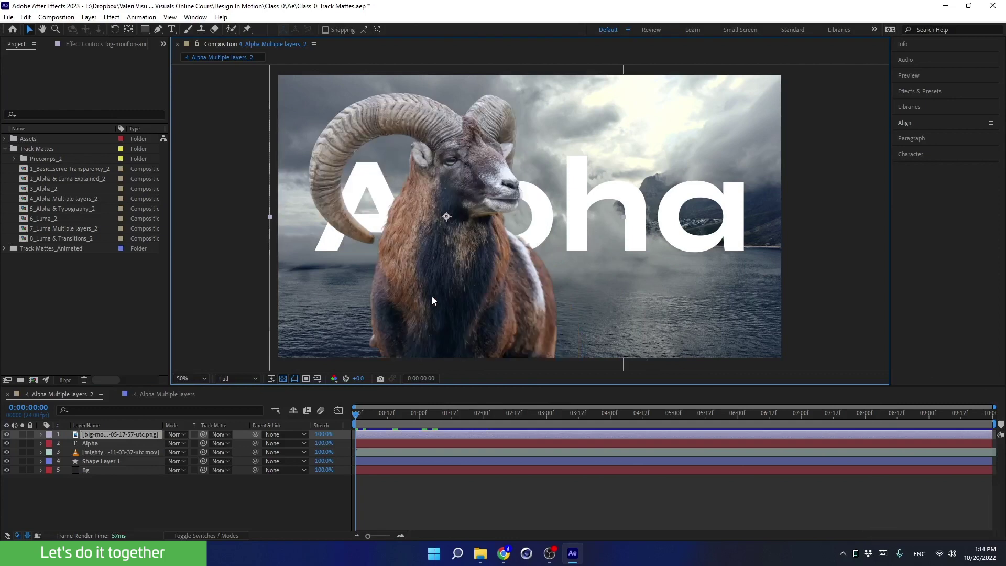
mouse_move(433, 283)
left_mouse_down()
mouse_move(439, 248)
mouse_move(418, 247)
mouse_move(448, 280)
left_mouse_up()
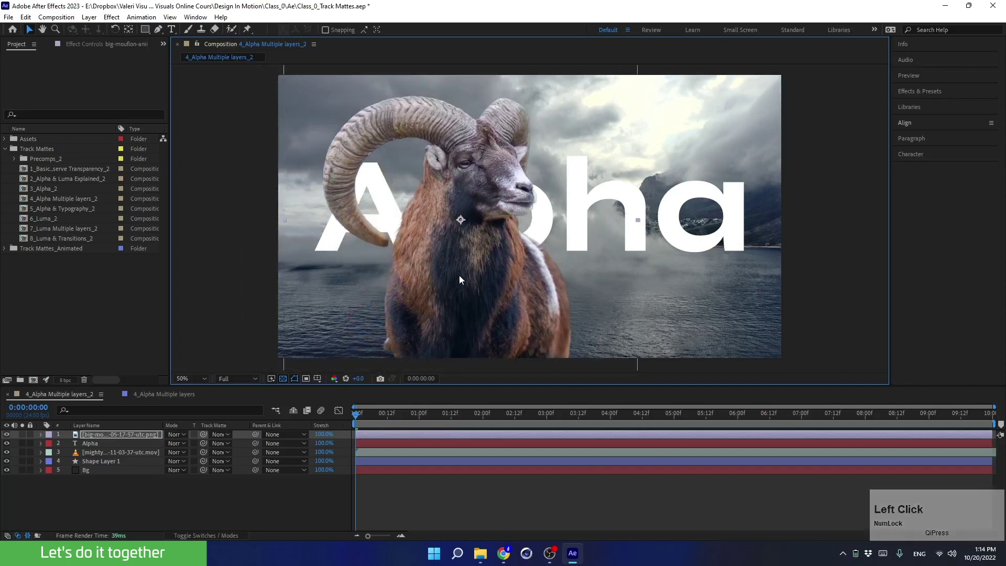
key("ctrl+z")
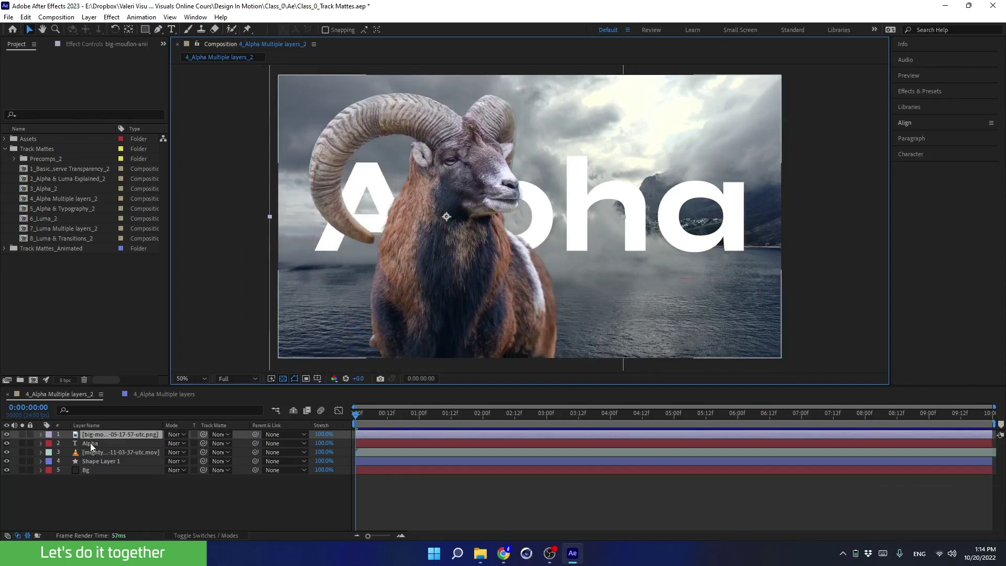
- Examine the Alpha text layer by hiding and showing it, and select the mountain video layer beneath
left_click(90, 442)
left_click(7, 444)
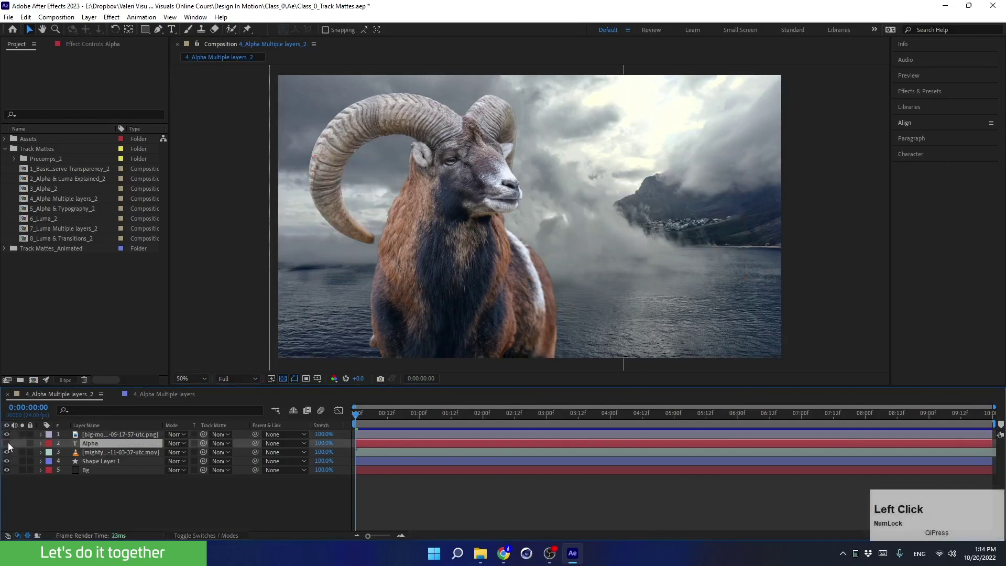
left_click(7, 443)
left_click(92, 452)
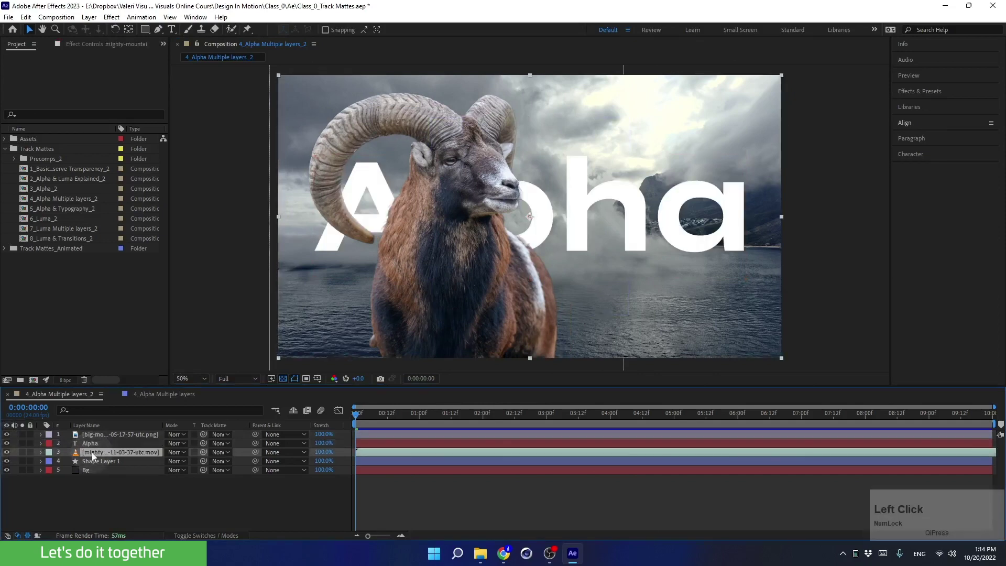
- Hide the ram image, Alpha text, mountain video and Shape Layer 1, and lock the visible Bg layer
left_click(7, 453)
left_click(7, 453)
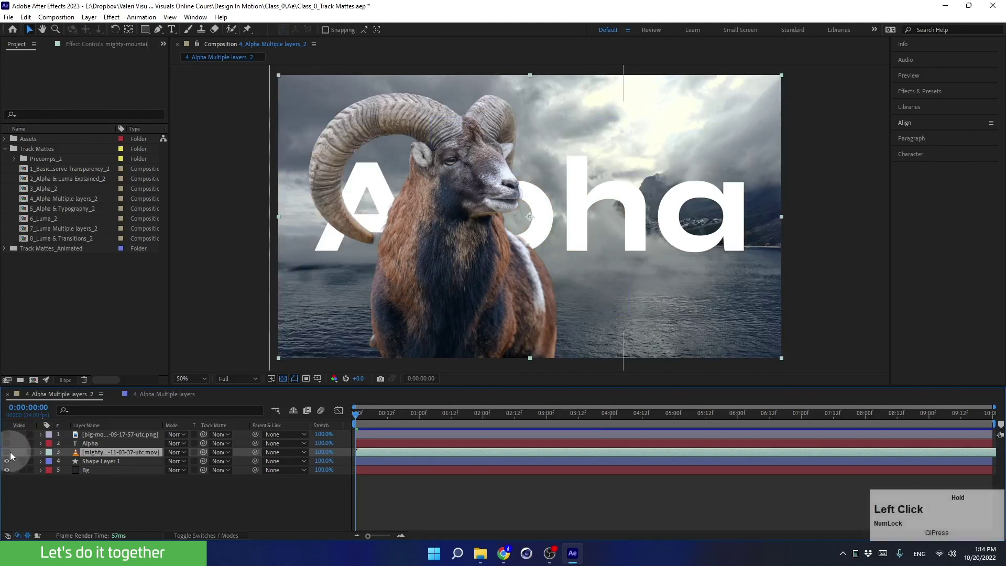
left_click_drag(7, 435, 7, 454)
left_click(7, 462)
left_click(8, 461)
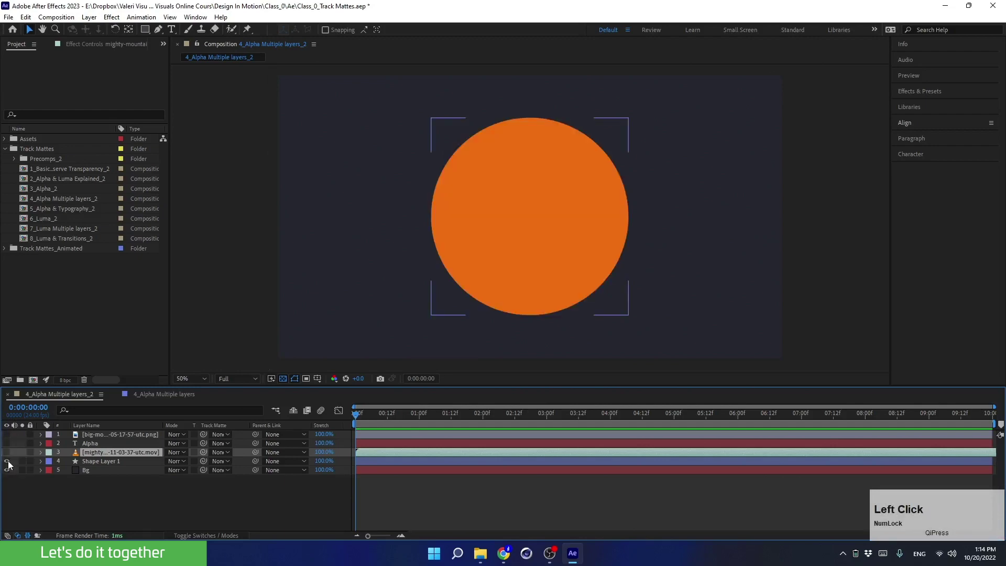
left_click(7, 470)
left_click(7, 470)
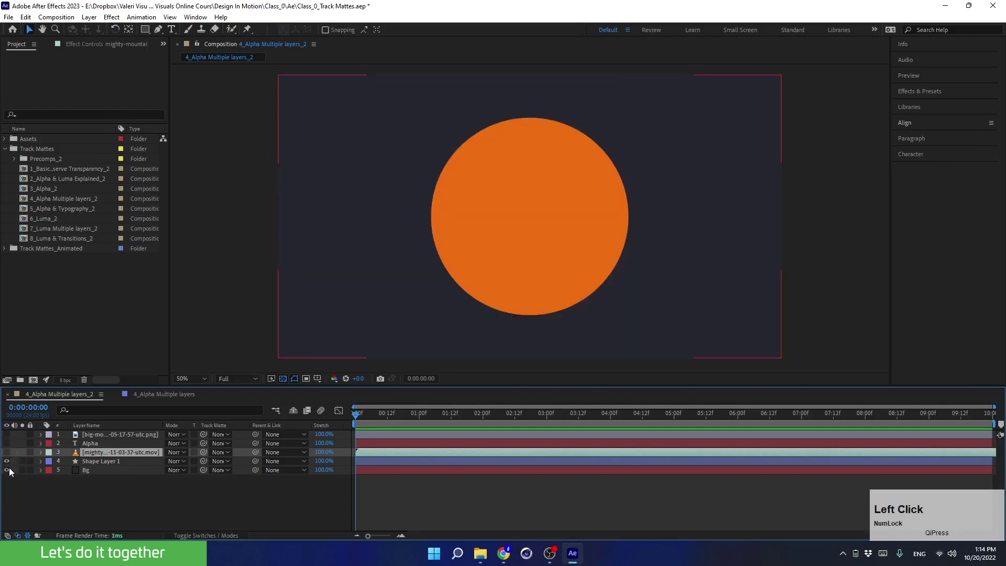
left_click(30, 470)
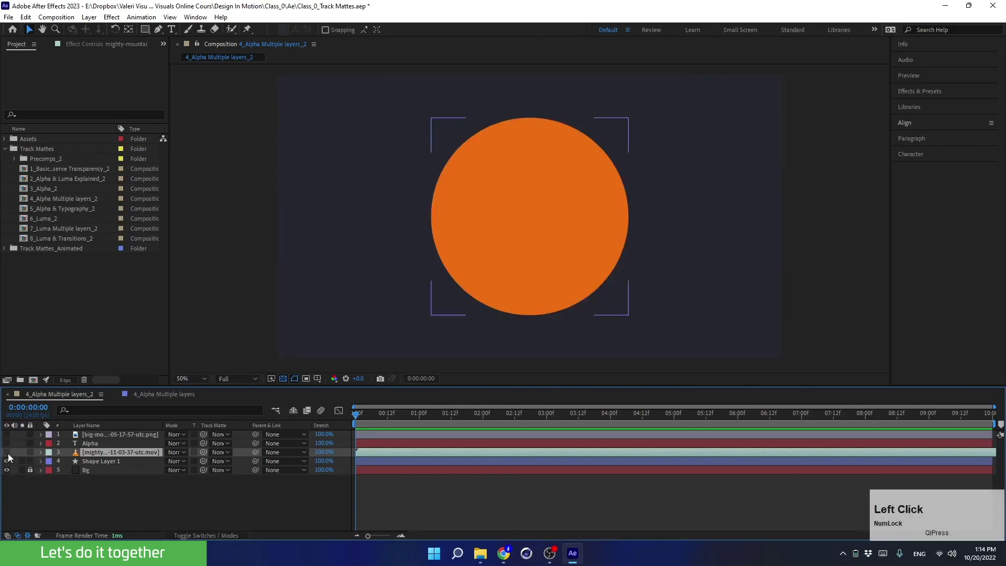
left_click(7, 461)
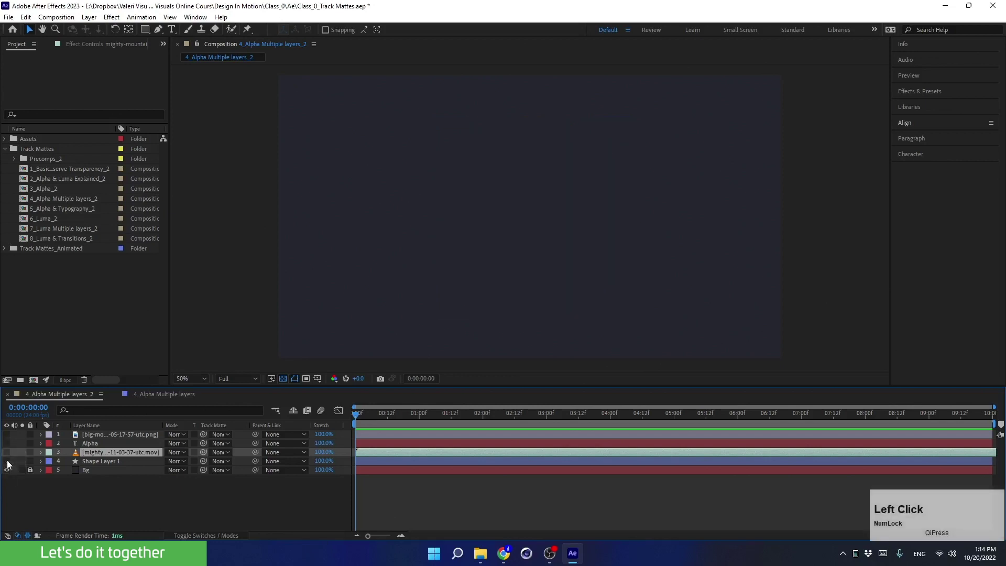
- Show the ram image and the mountain video, place the video directly beneath the ram, and use the ram as the video's track matte
left_click(7, 435)
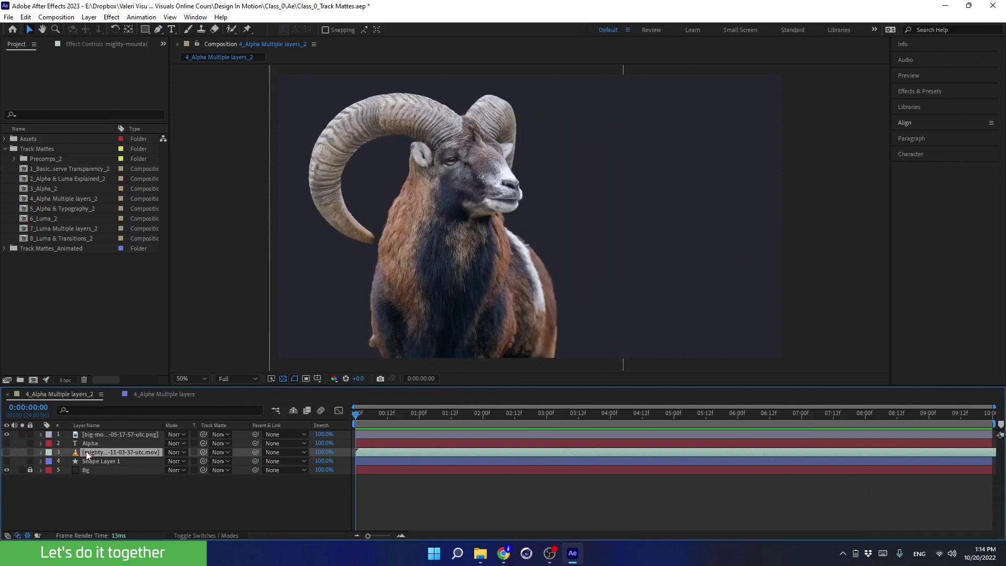
left_click_drag(91, 455, 86, 442)
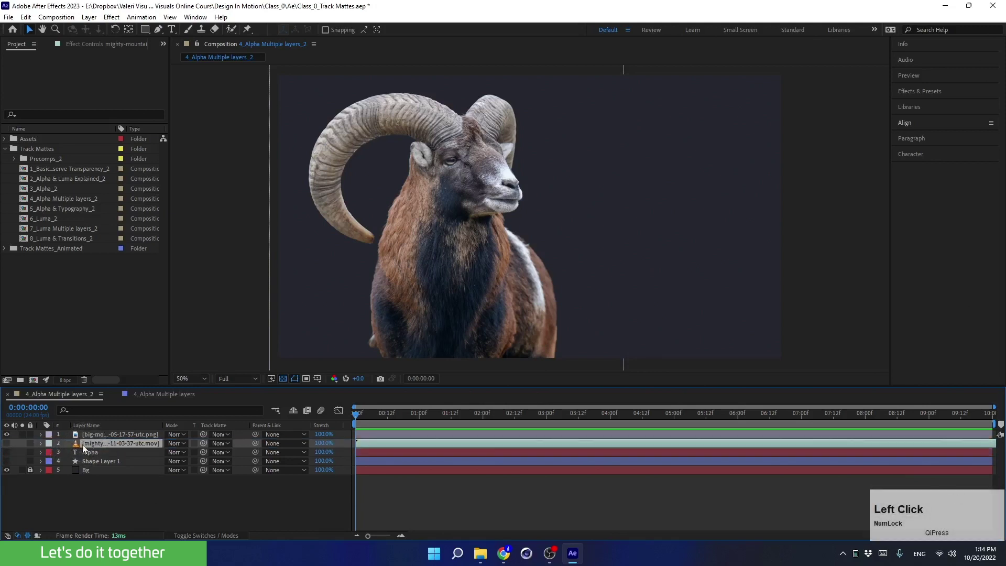
left_click(6, 444)
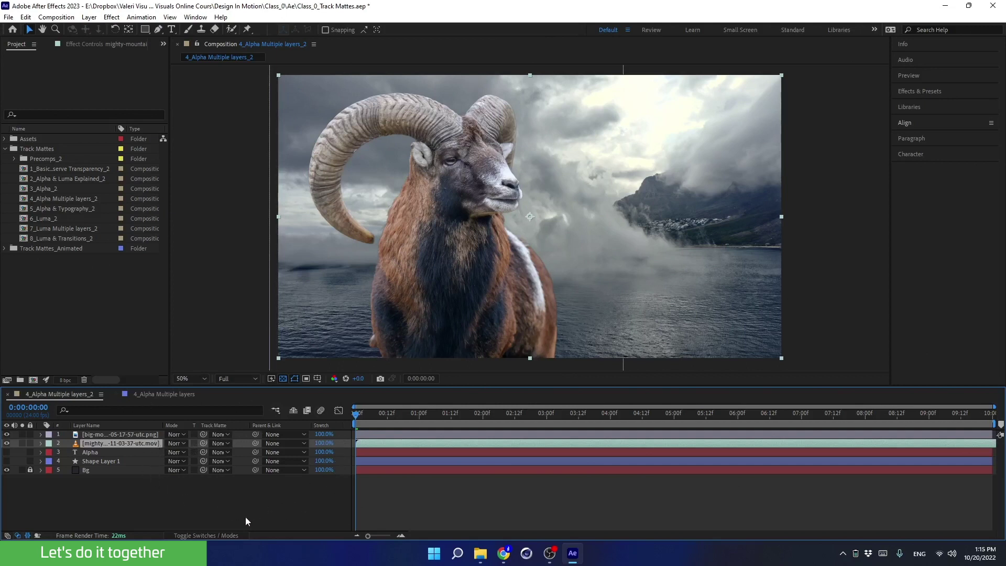
left_click(211, 536)
left_click(211, 536)
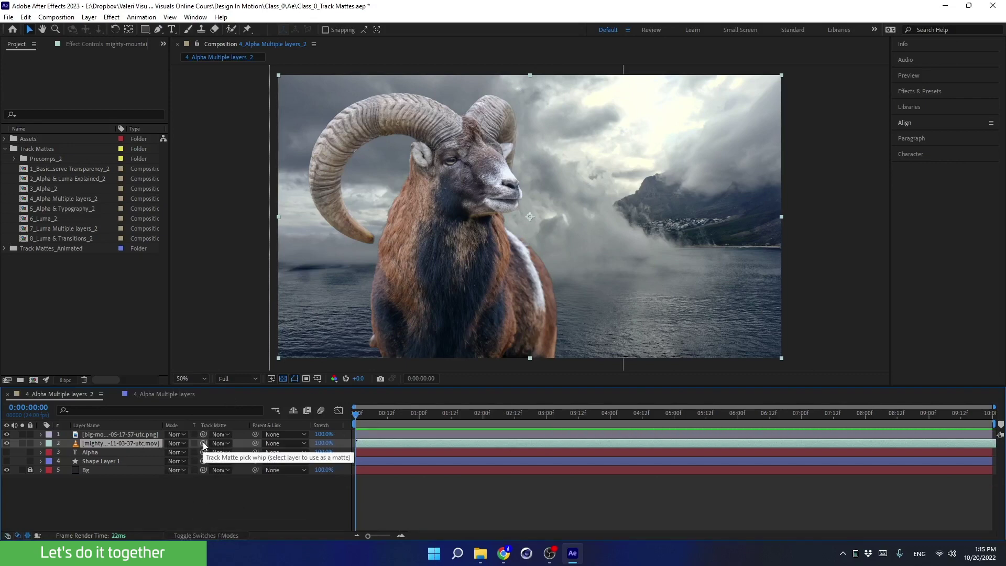
left_click_drag(202, 442, 116, 433)
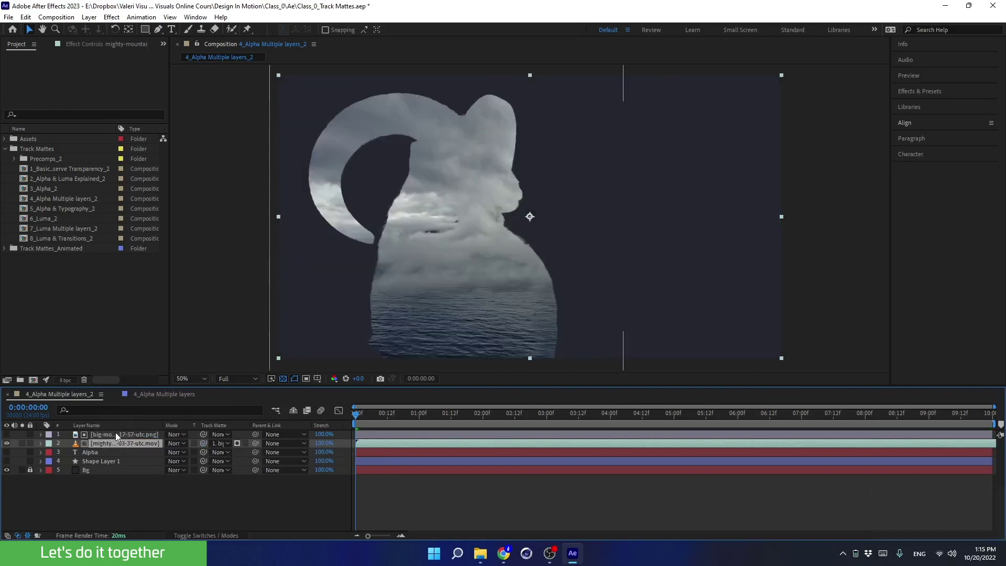
- Inspect the matted mountain video over time with the Bg layer hidden, then restore the background and return to 0:00:00:00
left_click_drag(379, 412, 432, 434)
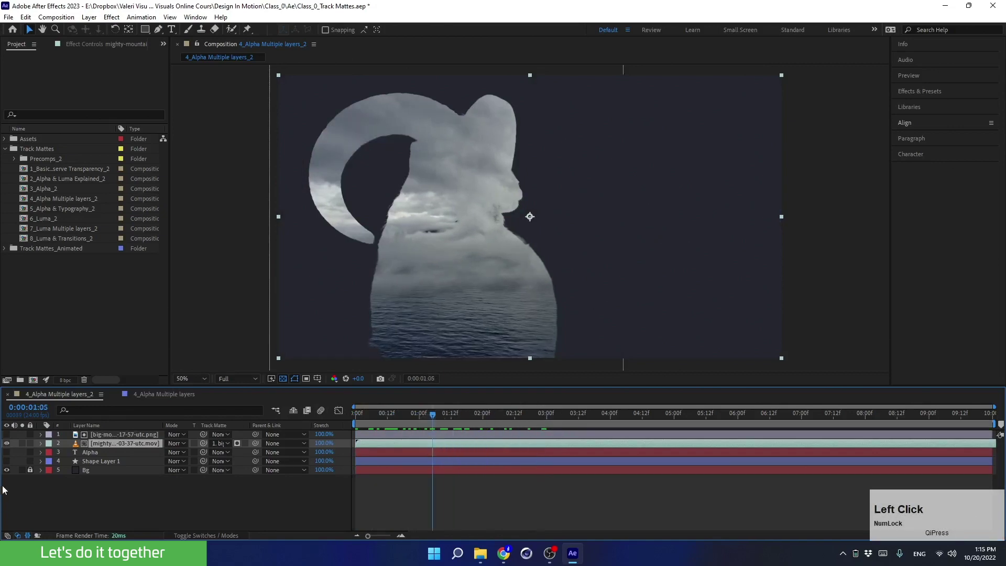
left_click(7, 470)
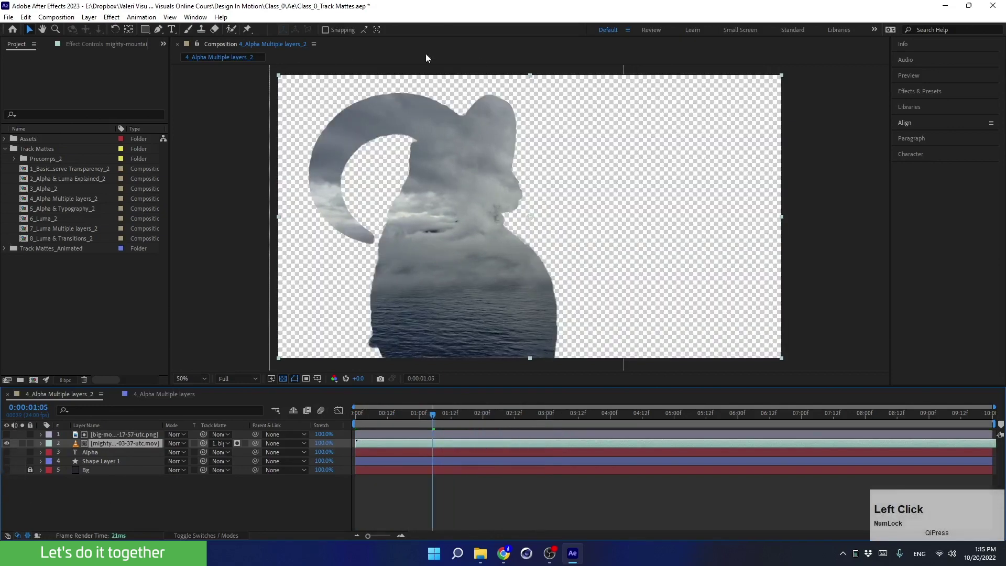
left_click_drag(431, 416, 355, 417)
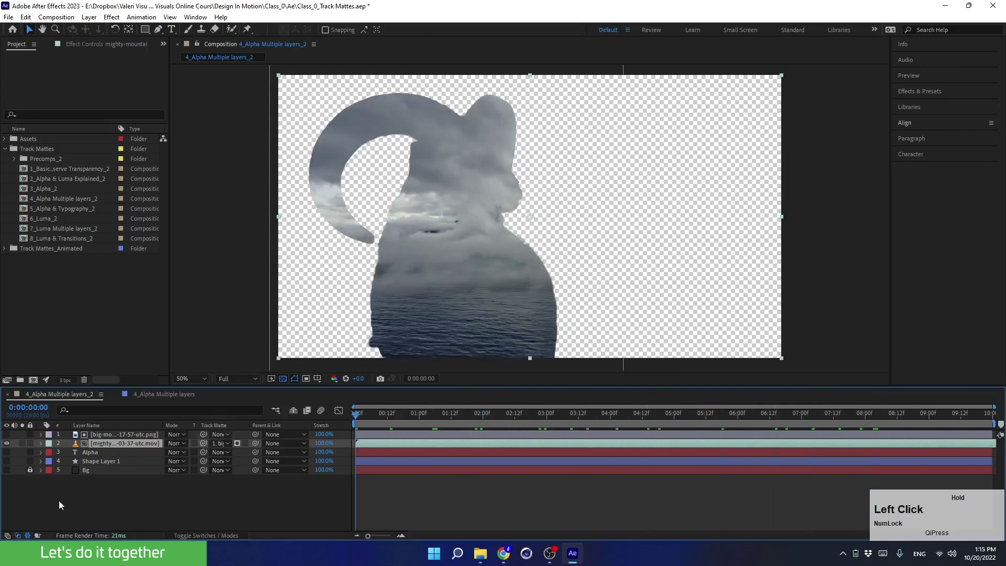
left_click(7, 470)
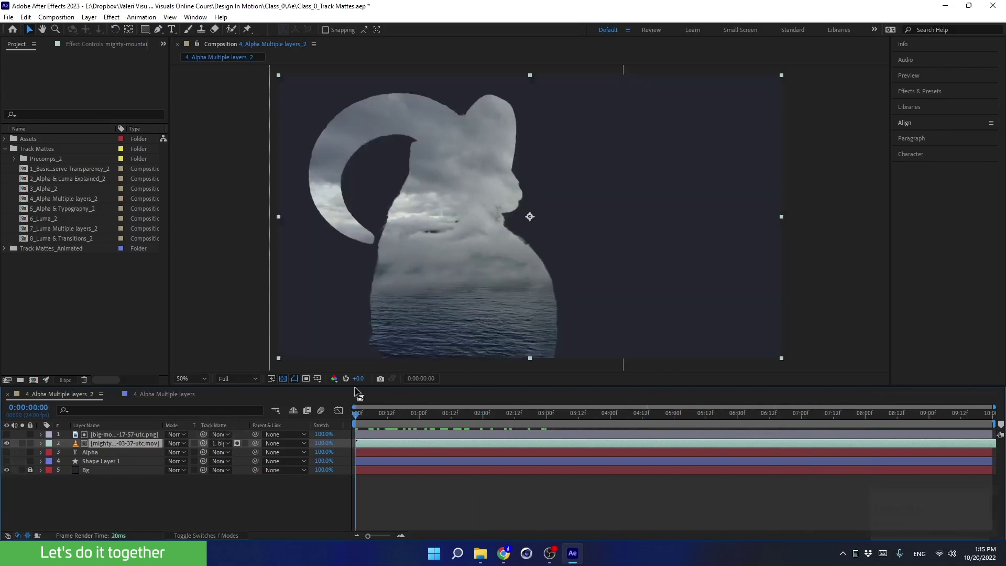
- Enlarge the mountain video and shift it left so the mountain fills the ram's head, and preview the playback
left_click(101, 444)
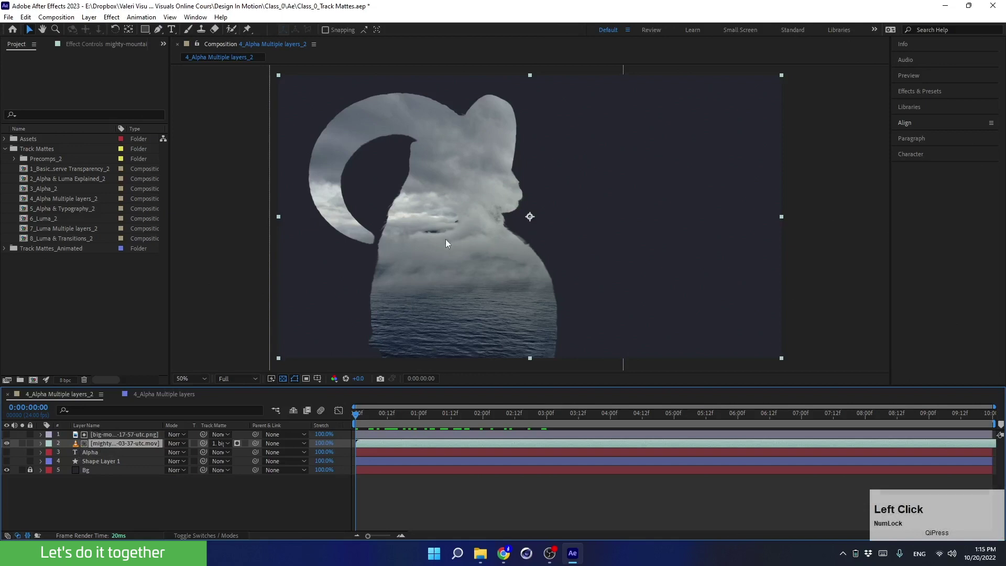
scroll(445, 242, "down", 2)
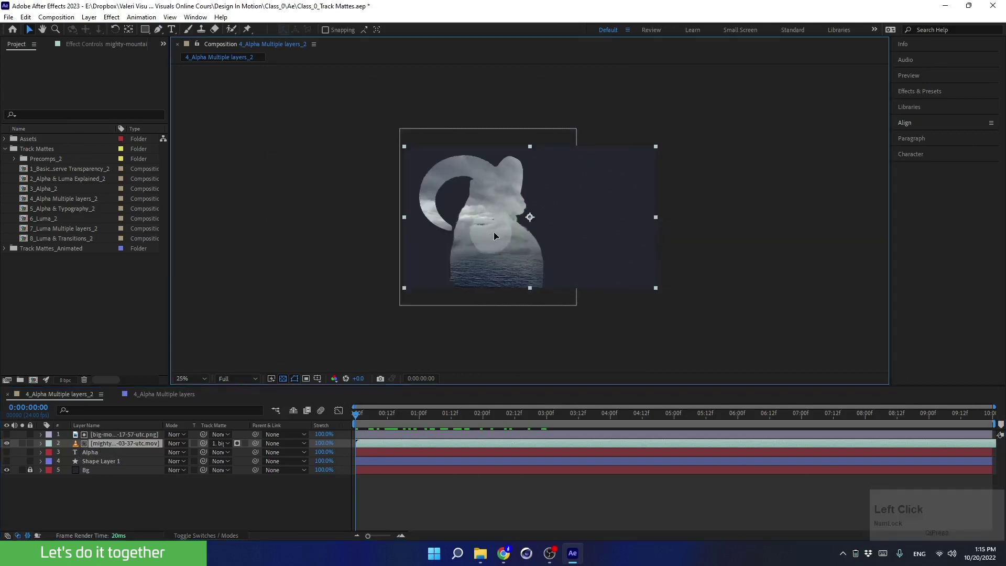
left_click_drag(494, 232, 432, 240)
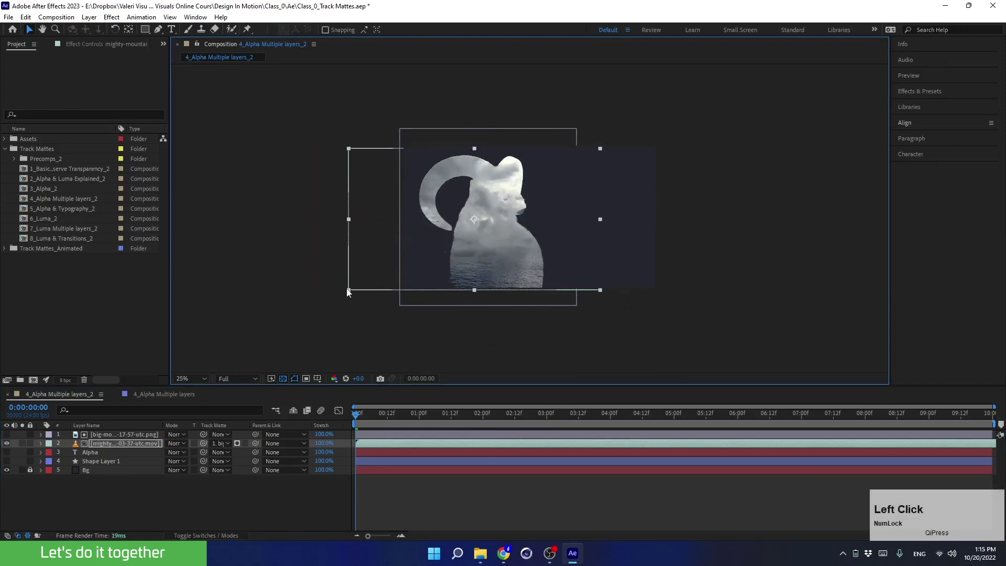
left_click_drag(349, 289, 316, 312)
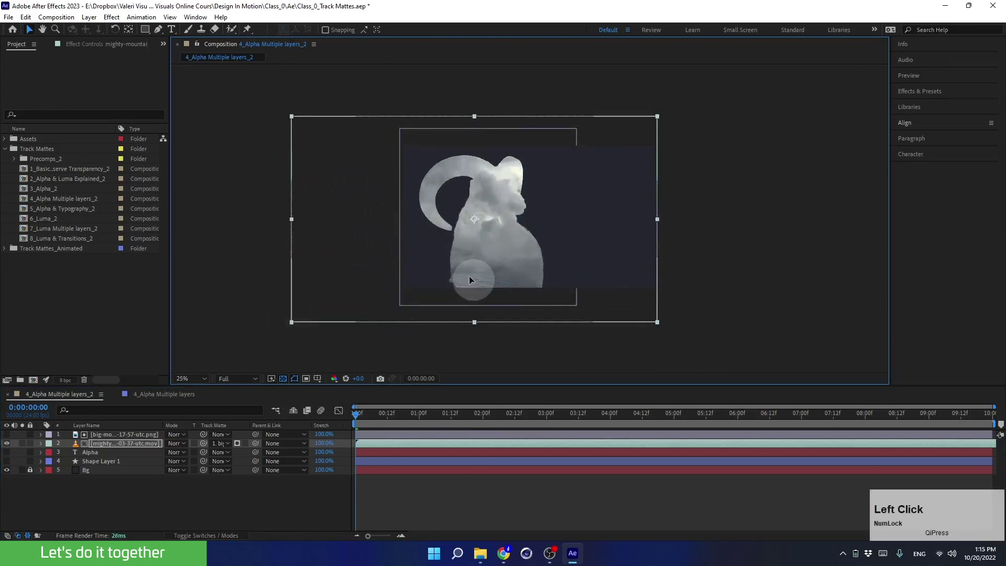
left_click_drag(470, 278, 426, 269)
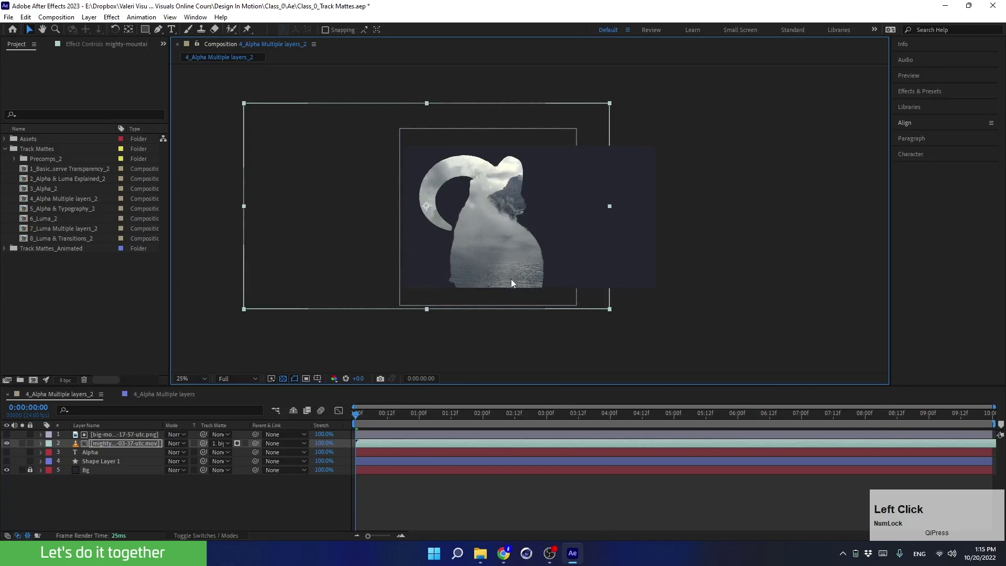
scroll(508, 270, "up", 2)
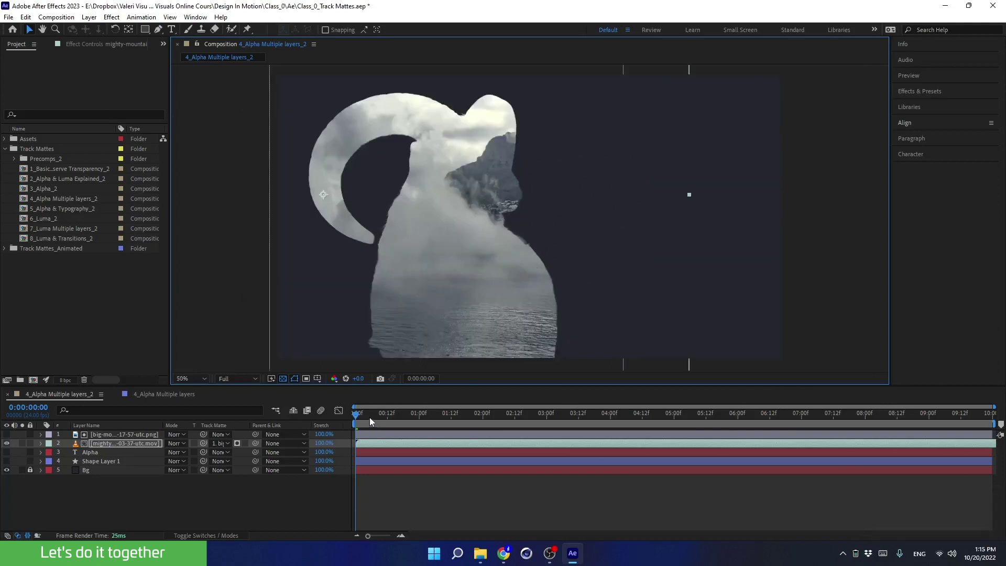
left_click_drag(370, 417, 329, 424)
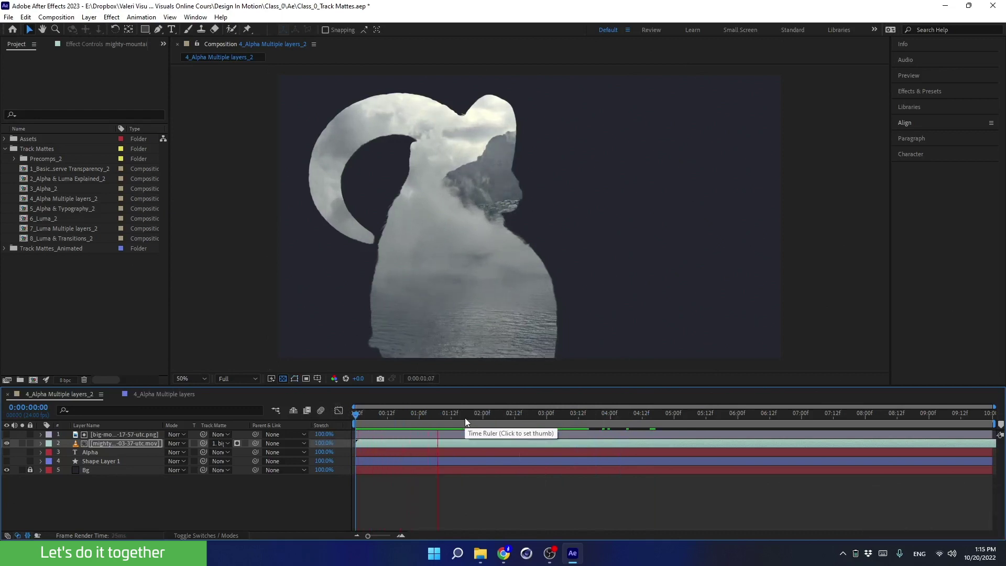
key("space")
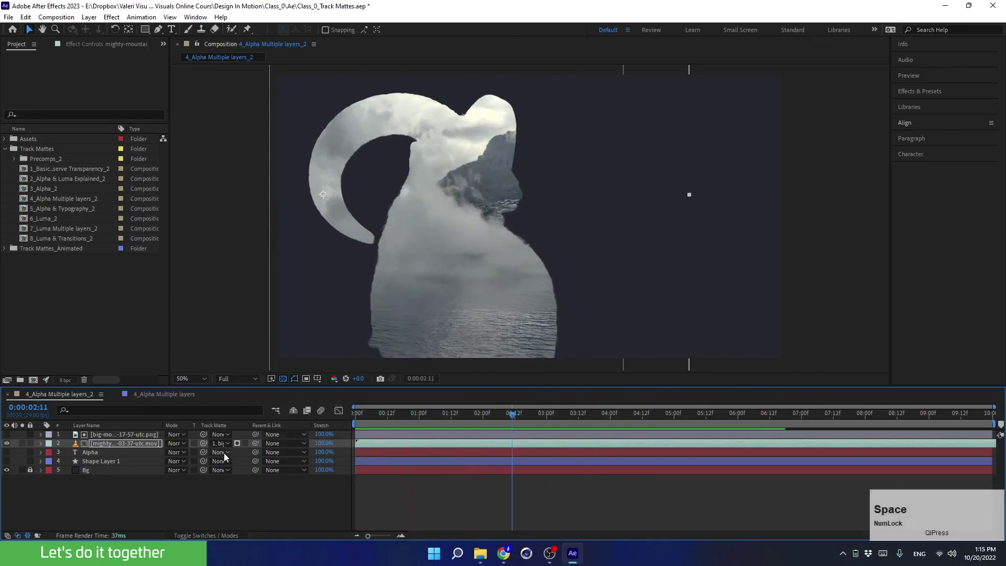
- Show the Shape Layer 1 circle and the Alpha text, and move the text down to the lower part of the frame
left_click(99, 460)
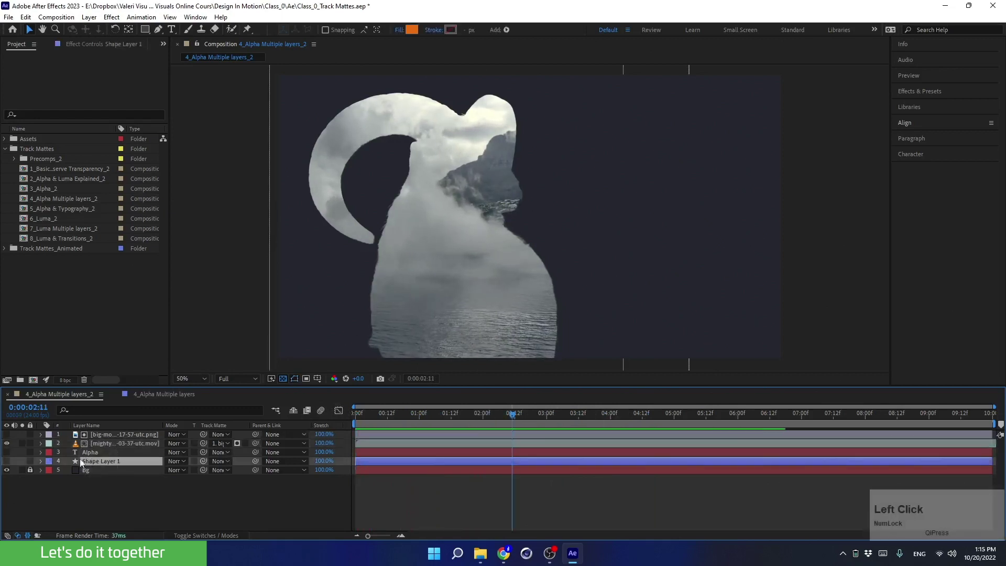
left_click(7, 461)
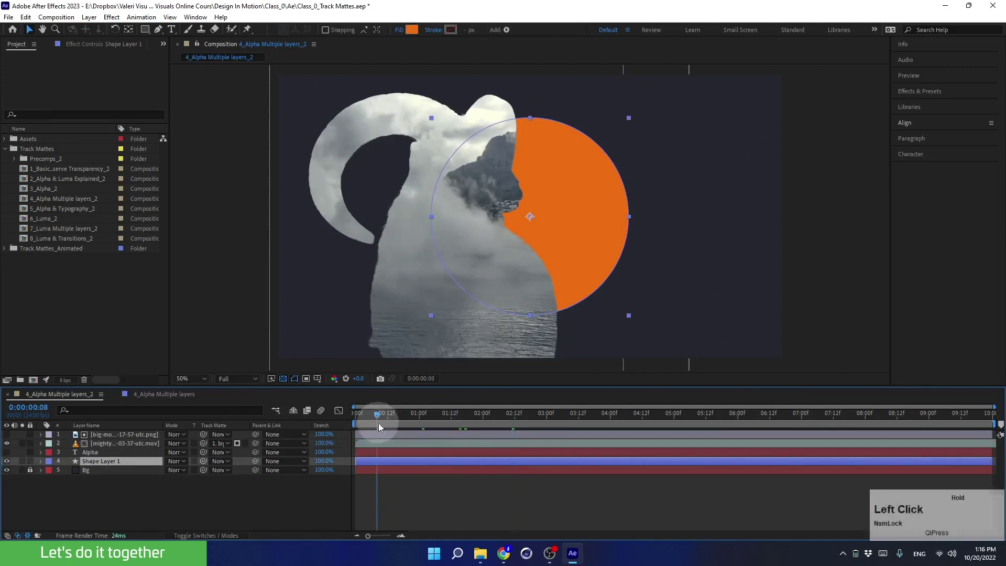
left_click(92, 455)
left_click(7, 452)
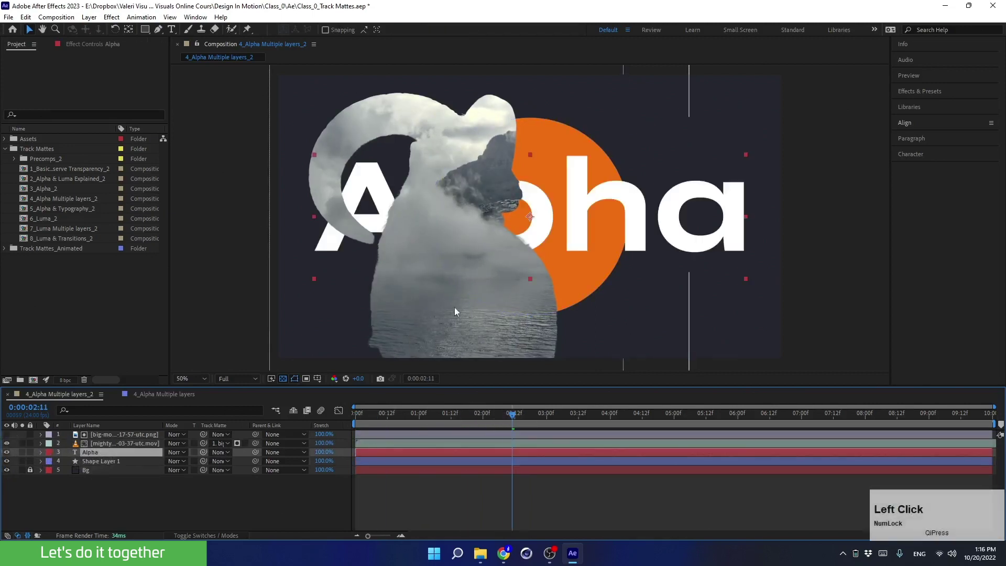
left_click_drag(592, 210, 550, 262)
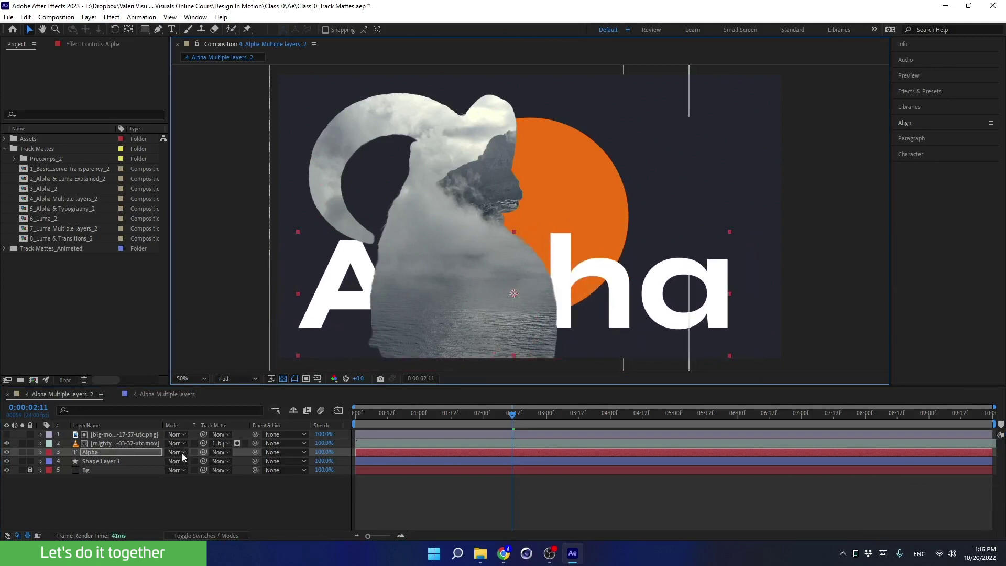
- Set the ram image as the Alpha text's track matte and move the text layer above the mountain video
left_click(124, 452)
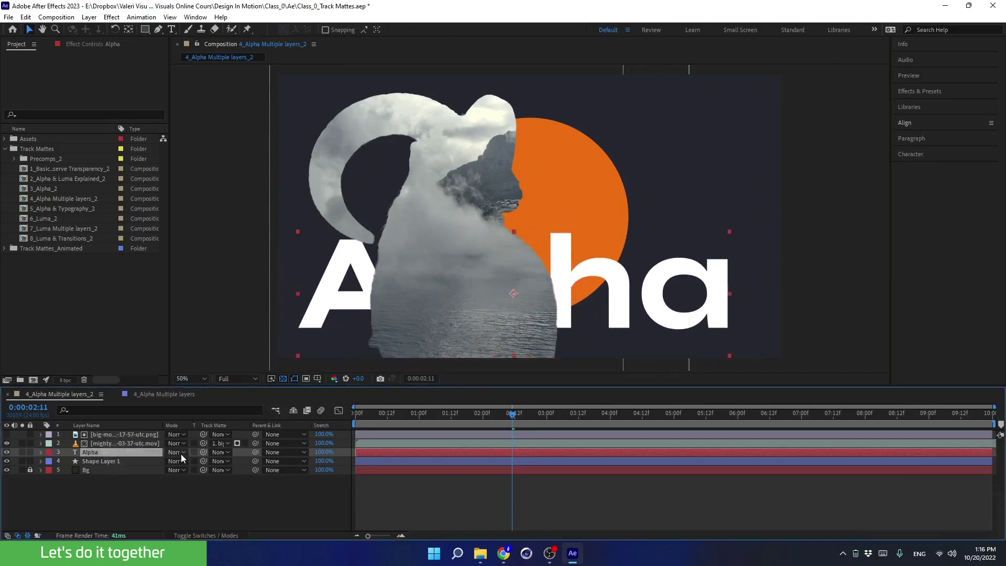
left_click_drag(204, 452, 119, 434)
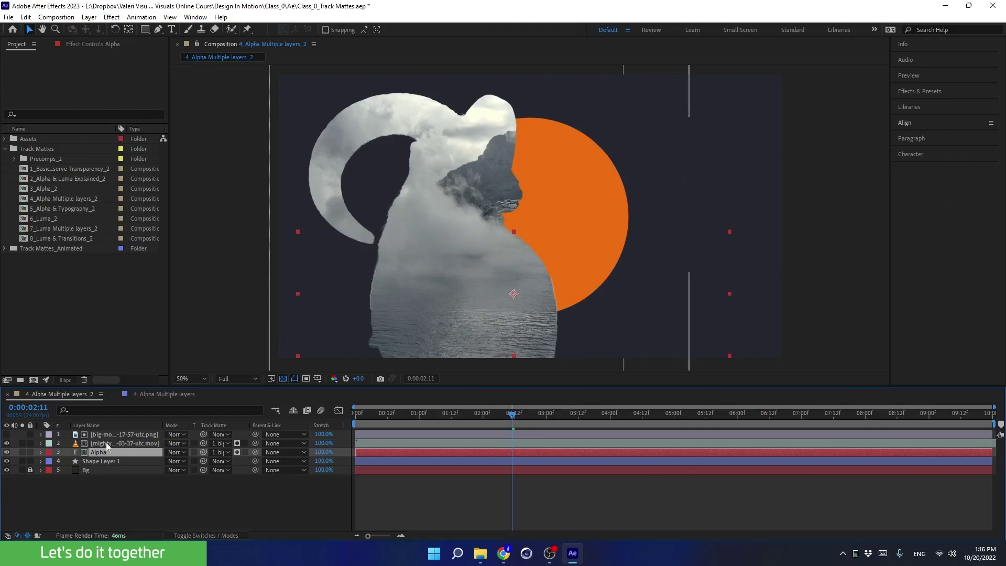
left_click(106, 443)
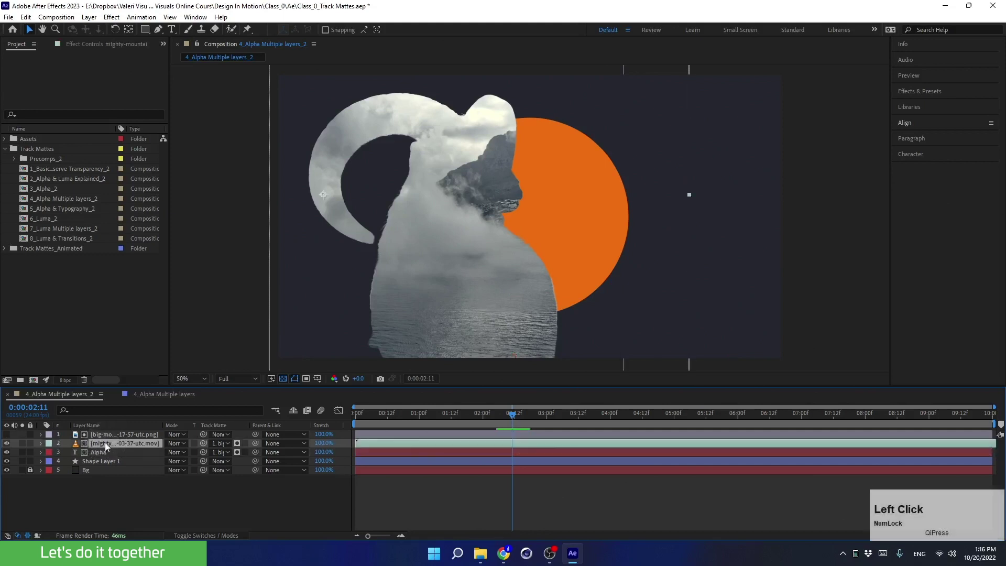
left_click(98, 452)
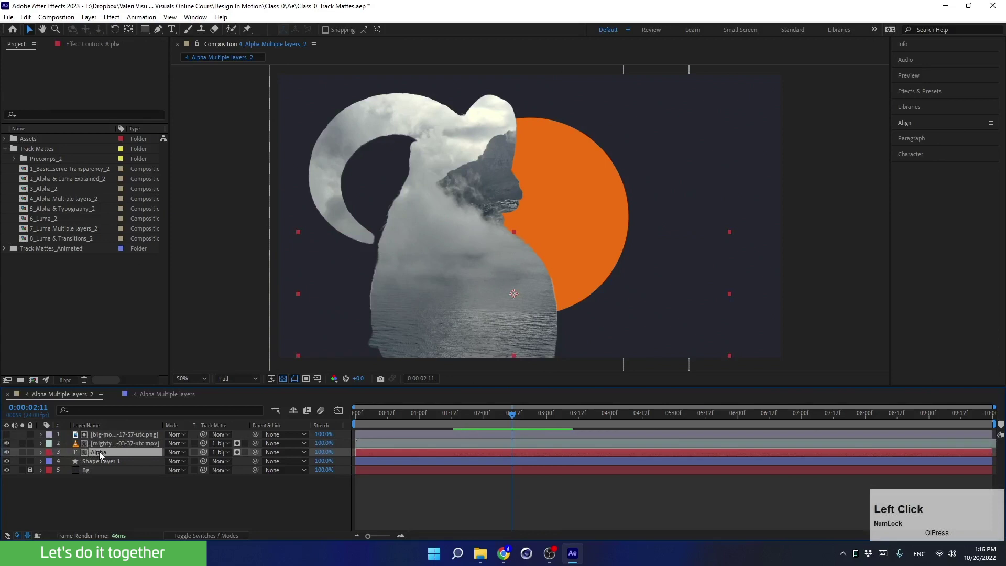
left_click_drag(99, 451, 98, 442)
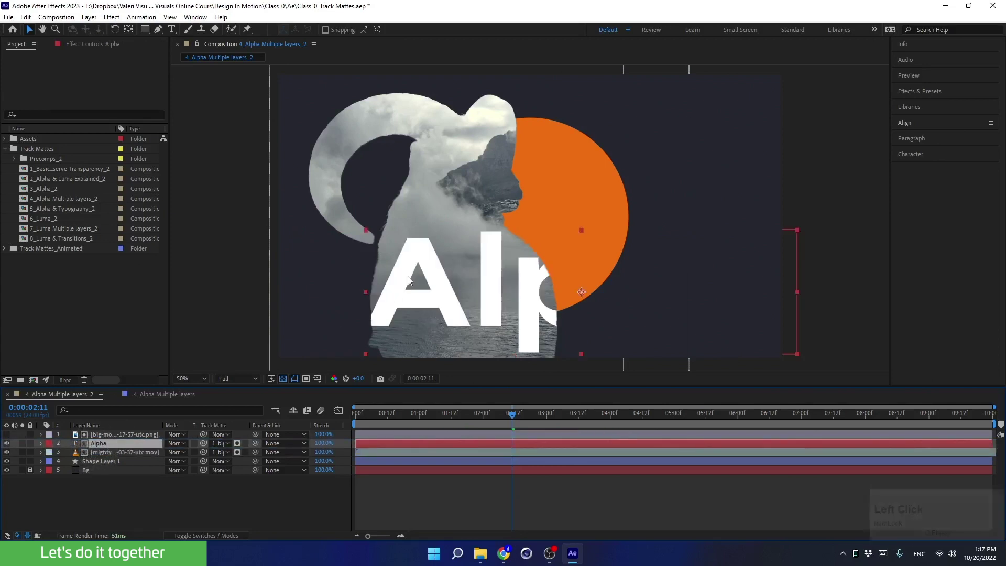
- Move the Alpha text right outside the ram silhouette and add a Position keyframe of 1952, 834 at 0:00:00:00
left_click_drag(451, 304, 614, 288)
left_click_drag(513, 416, 338, 441)
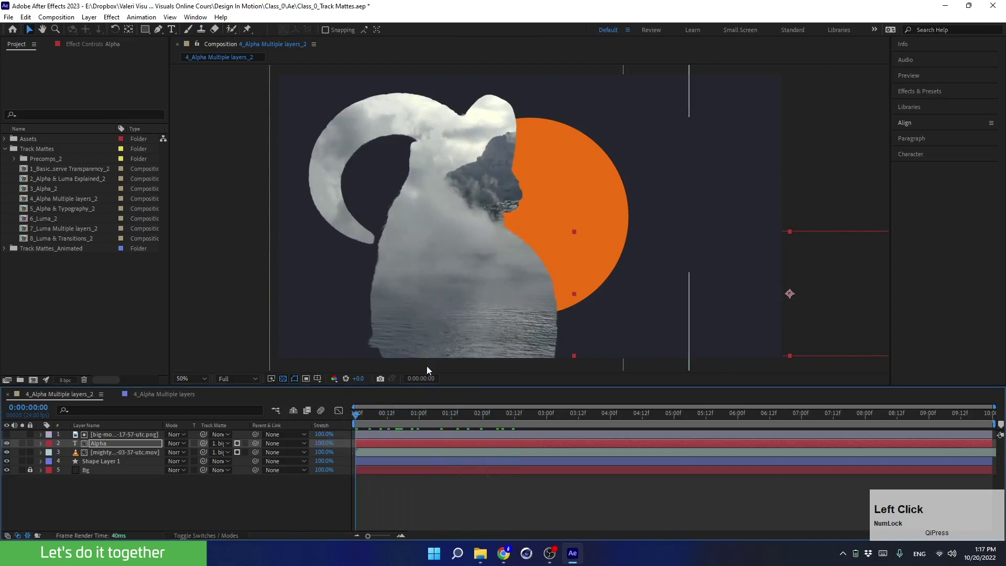
left_click(103, 443)
key("p")
left_click(67, 452)
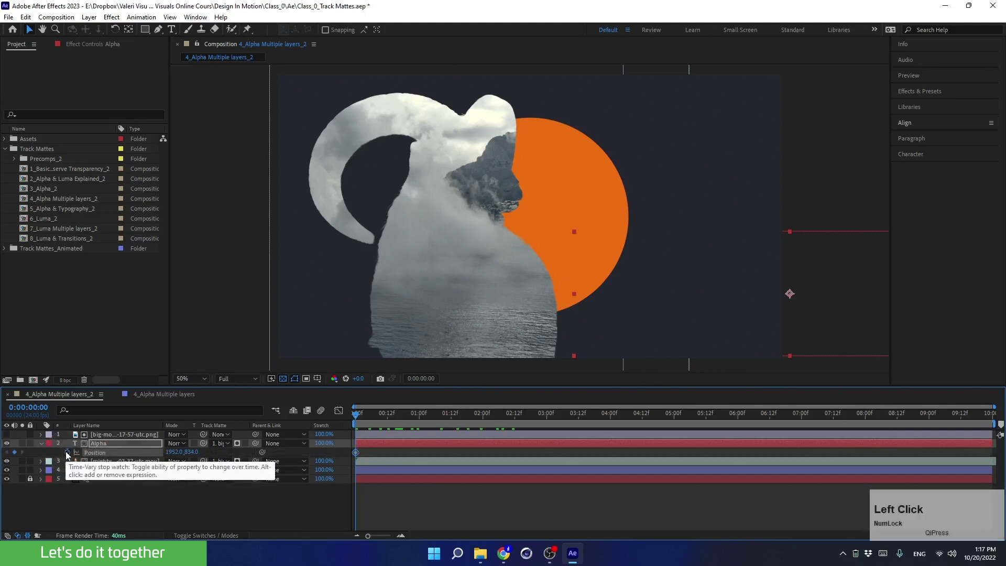
- Keyframe the Alpha text at 0:00:09:23 past the frame's left edge, at about -646, 834, and play the animation from the start
left_click_drag(374, 421, 992, 436)
left_click_drag(827, 307, 147, 279)
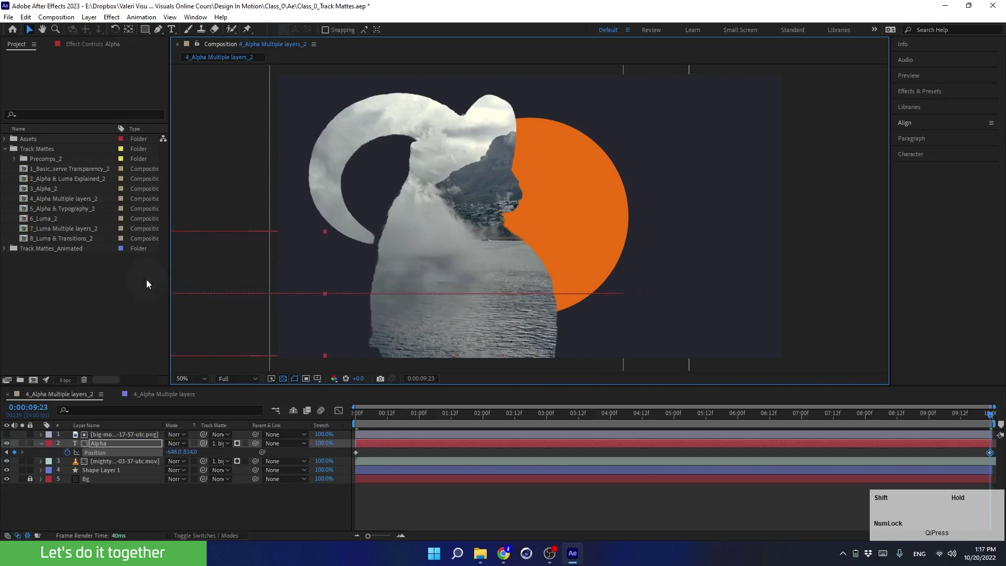
left_click_drag(385, 415, 263, 423)
key("space")
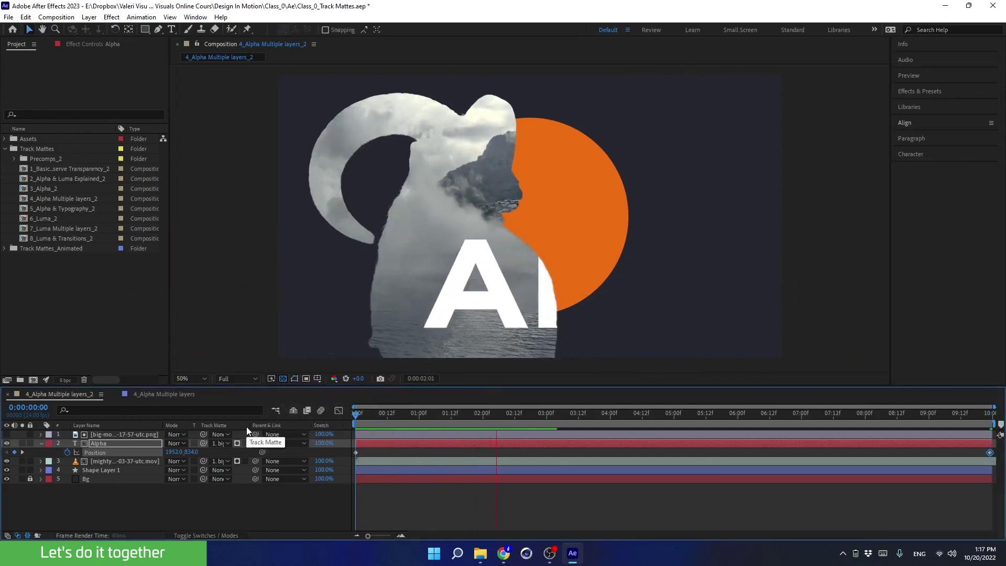
- Collapse the Alpha text's properties, select the ram matte layer and stop the preview
left_click(135, 444)
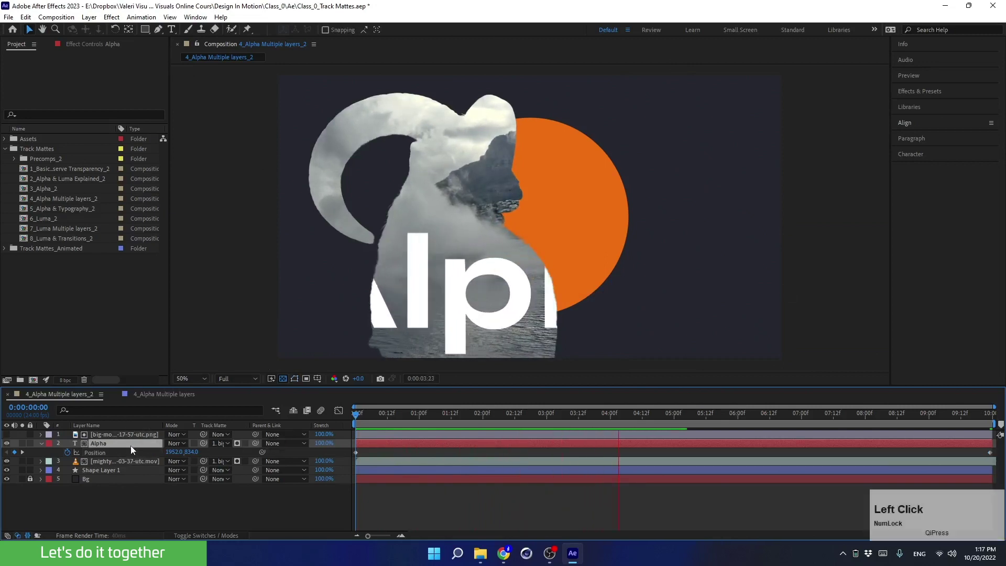
left_click(91, 461)
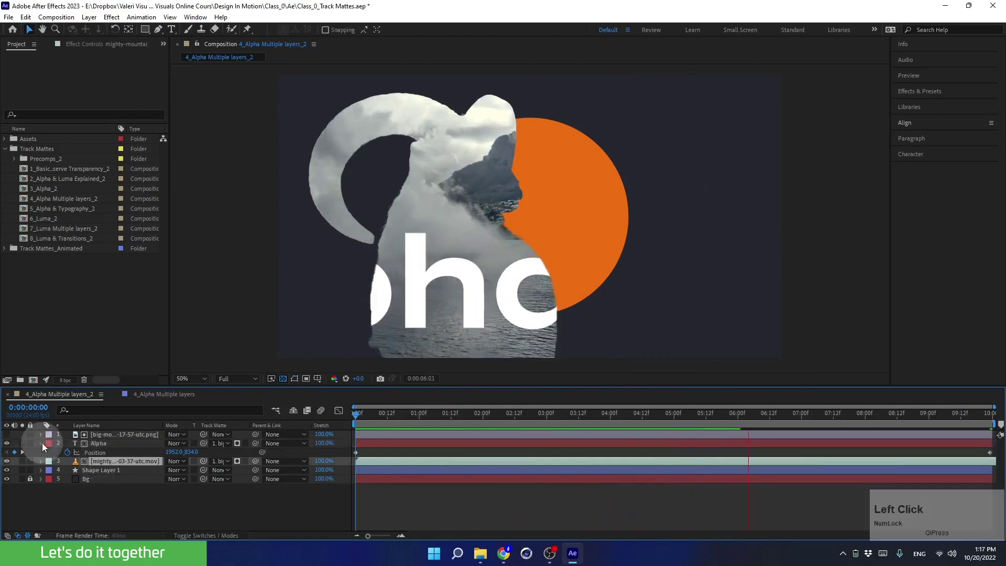
left_click(41, 443)
left_click(97, 434)
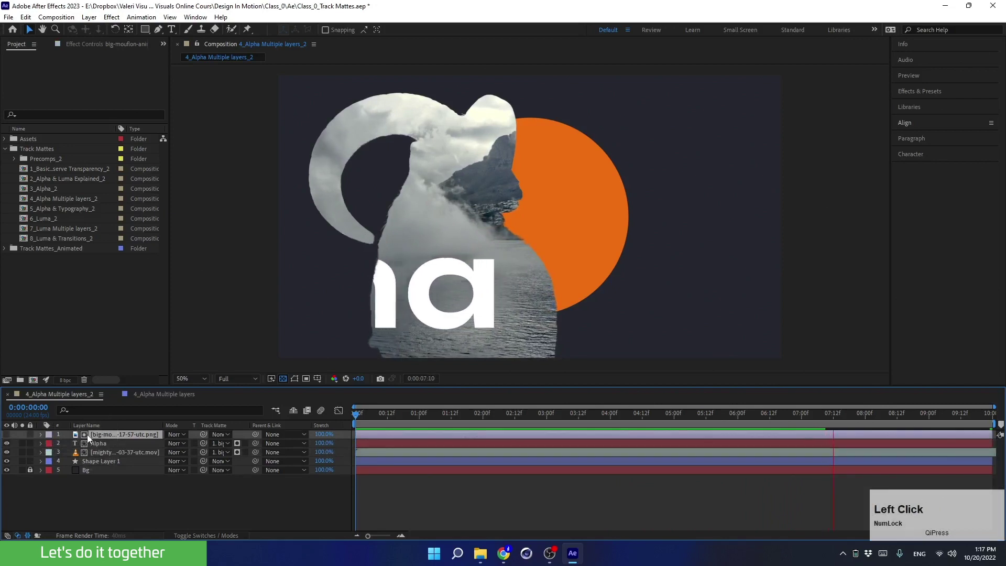
left_click(411, 413)
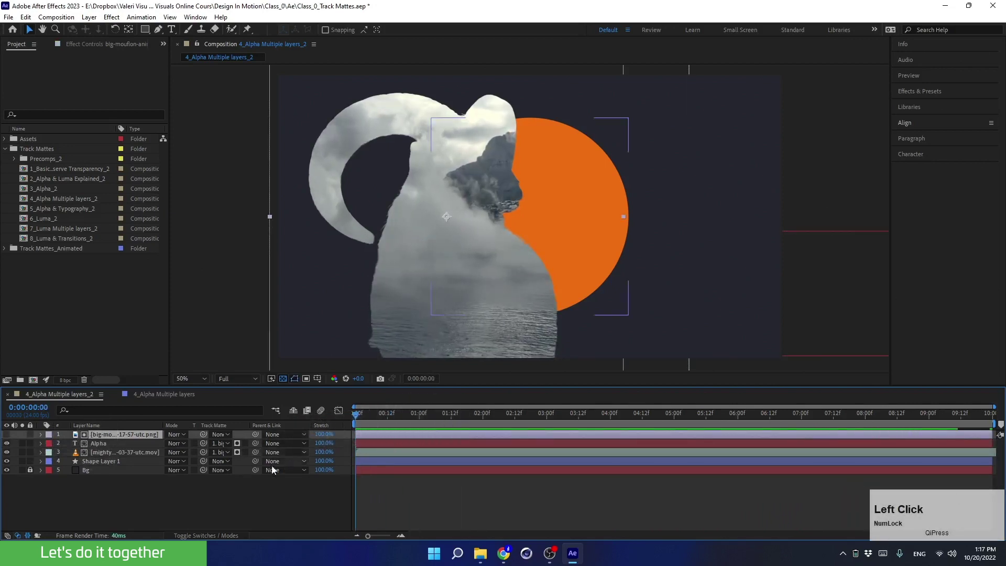
- Open the 5_Alpha & Typography_2 composition and close both 4_Alpha Multiple layers compositions
double_click(46, 208)
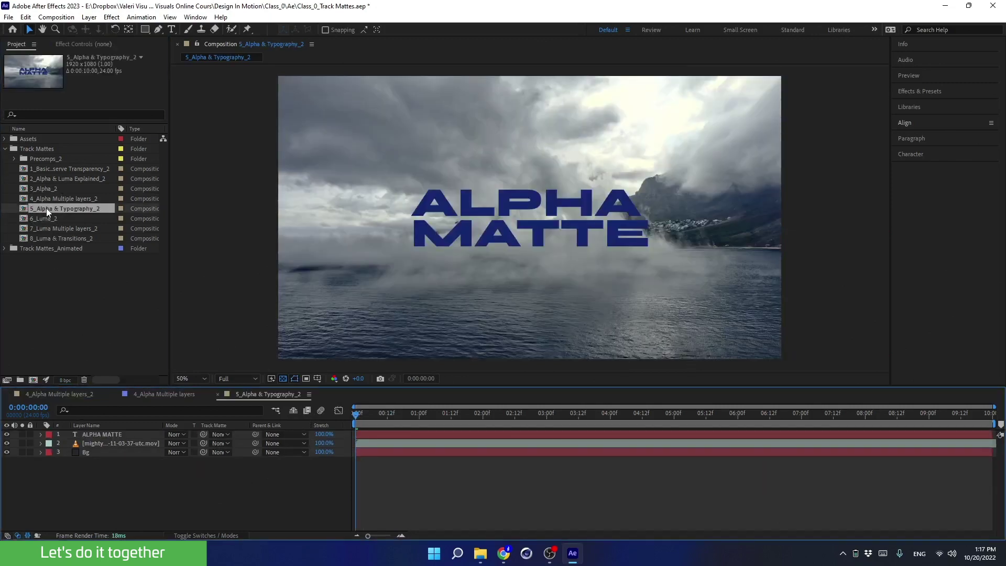
left_click(115, 394)
left_click(7, 394)
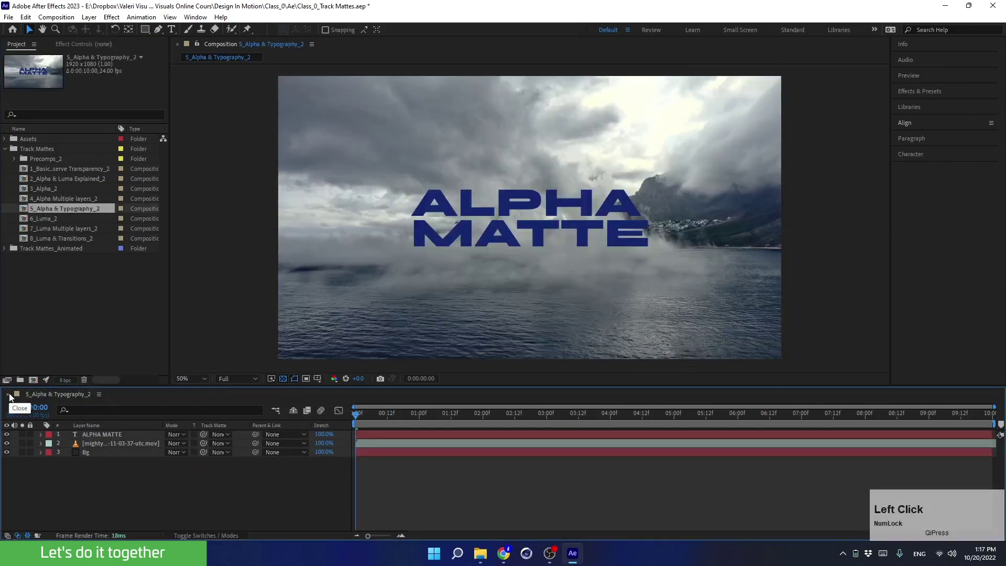
- Open the finished 5_Alpha & Typography composition in Track Mattes_Animated, preview its text animation from the start and collapse the folder
left_click(6, 250)
left_click(46, 310)
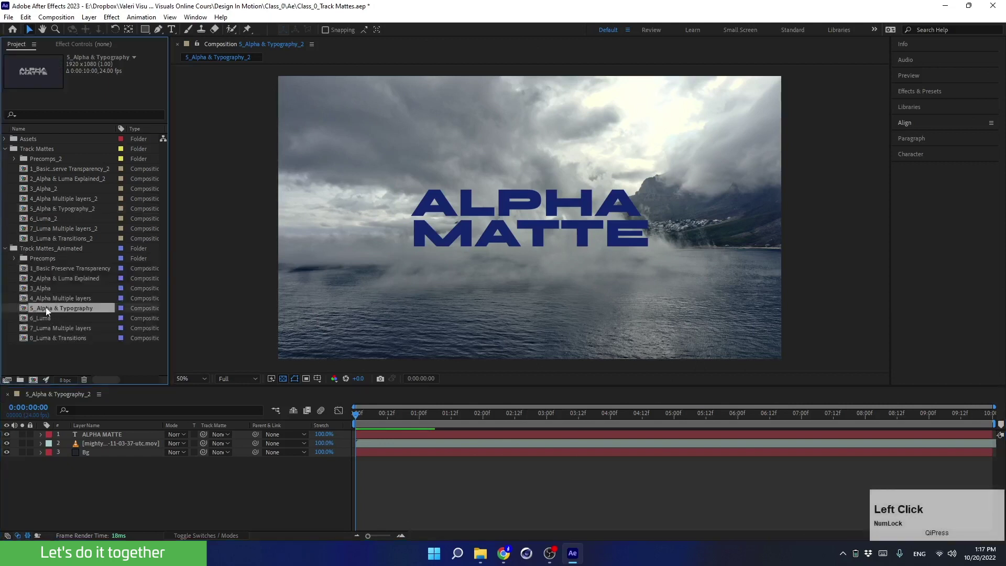
double_click(47, 309)
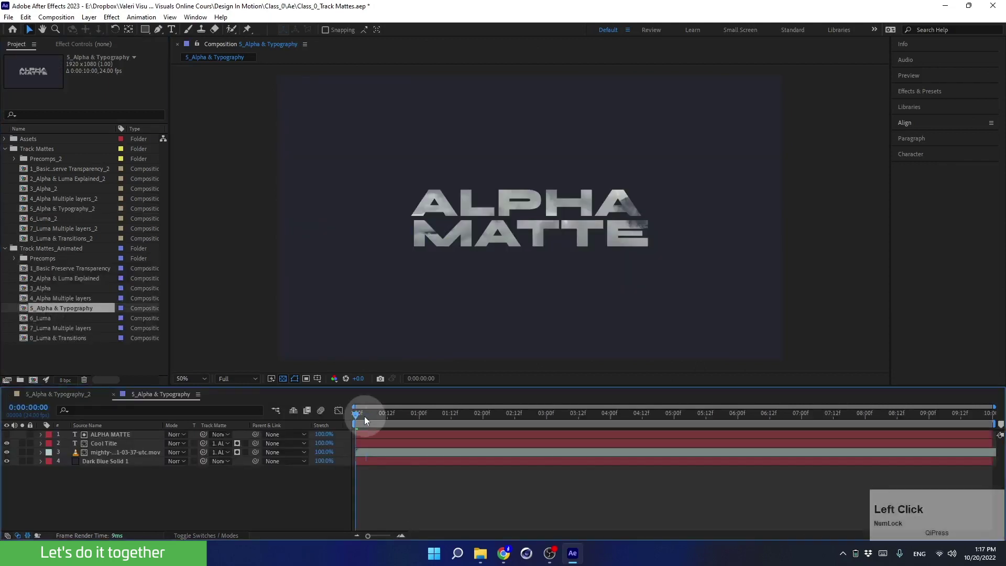
left_click(317, 415)
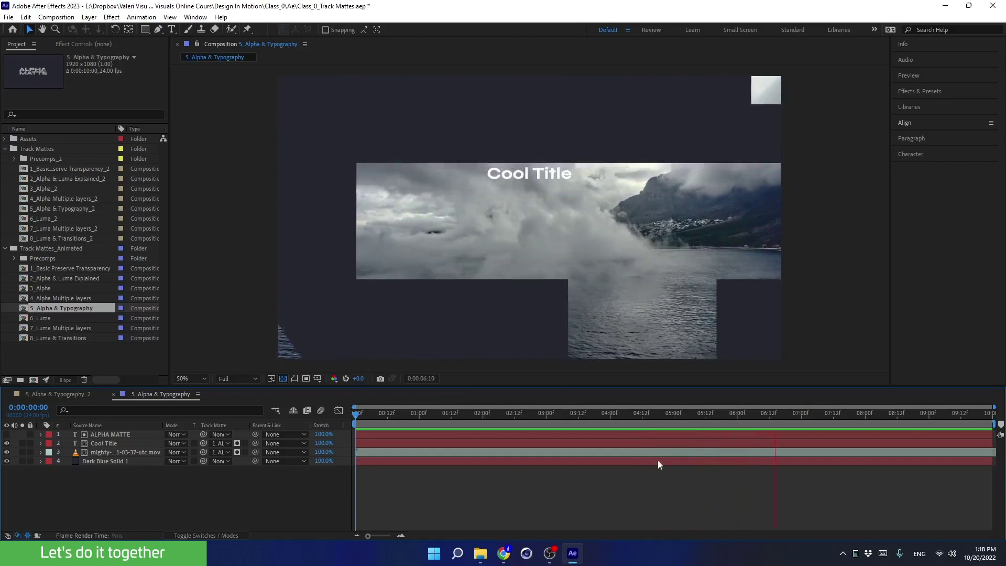
left_click(822, 415)
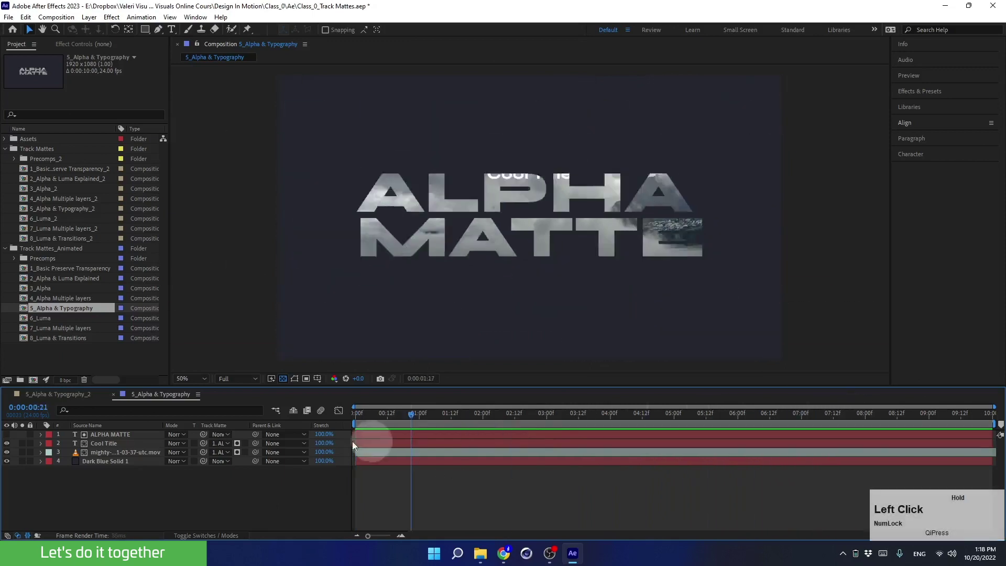
left_click(224, 466)
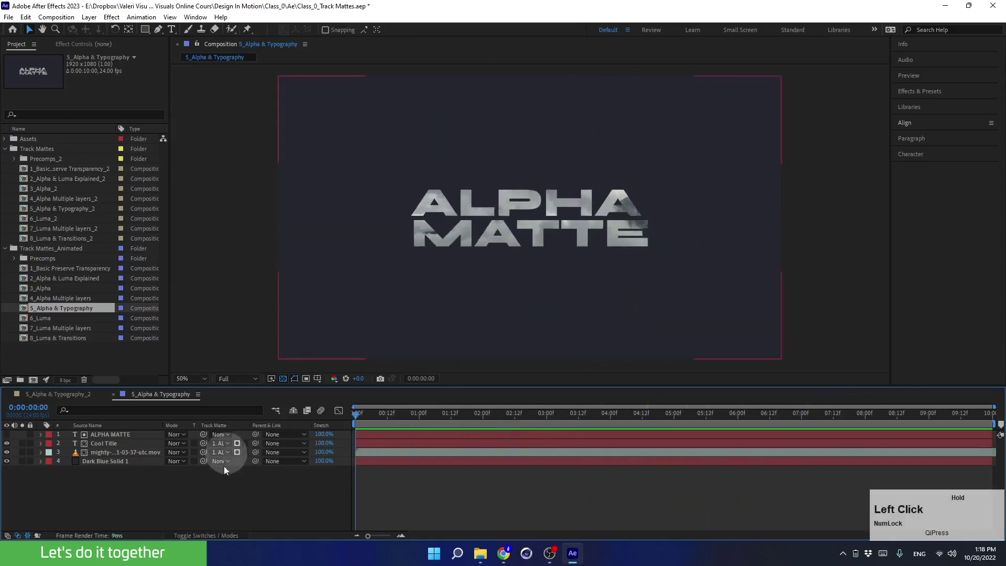
left_click(5, 248)
- In 5_Alpha & Typography_2, set the ALPHA MATTE text as the mountain video's track matte
left_click(43, 396)
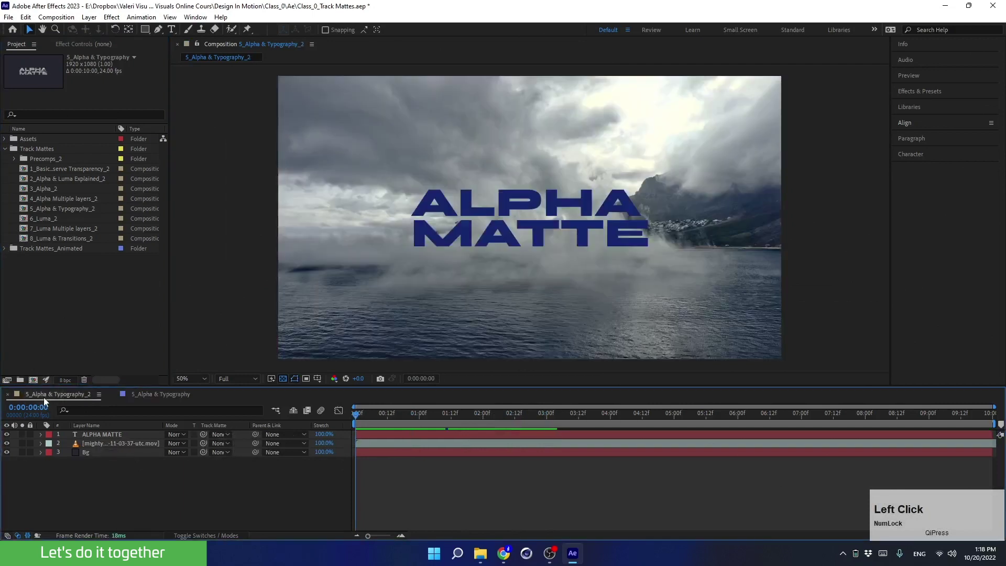
left_click(74, 443)
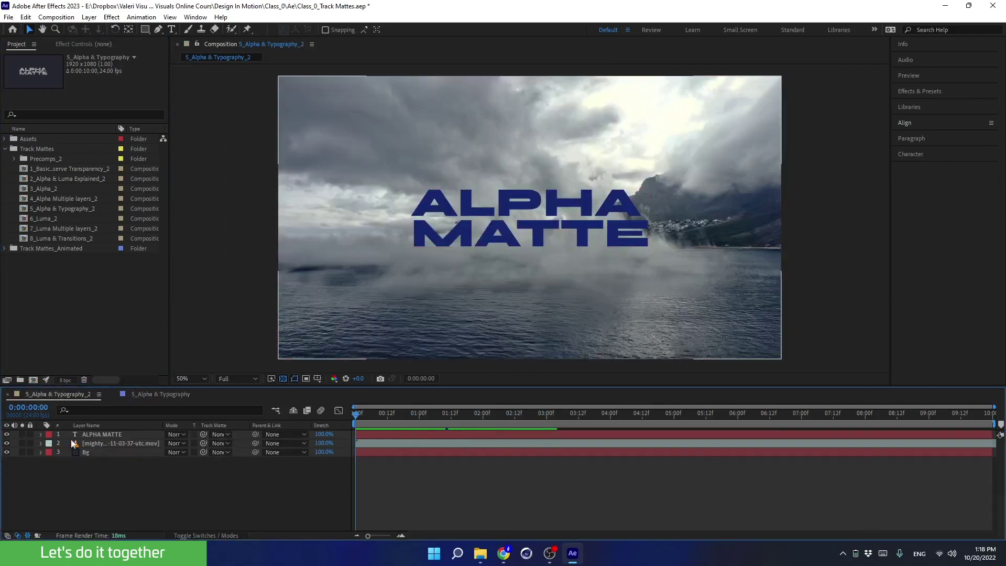
left_click(101, 435)
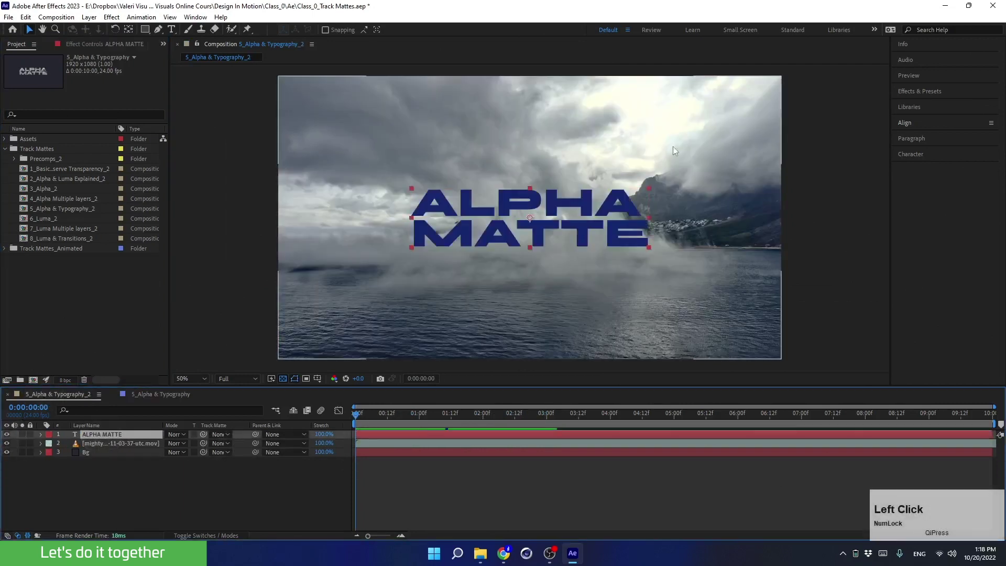
left_click(87, 444)
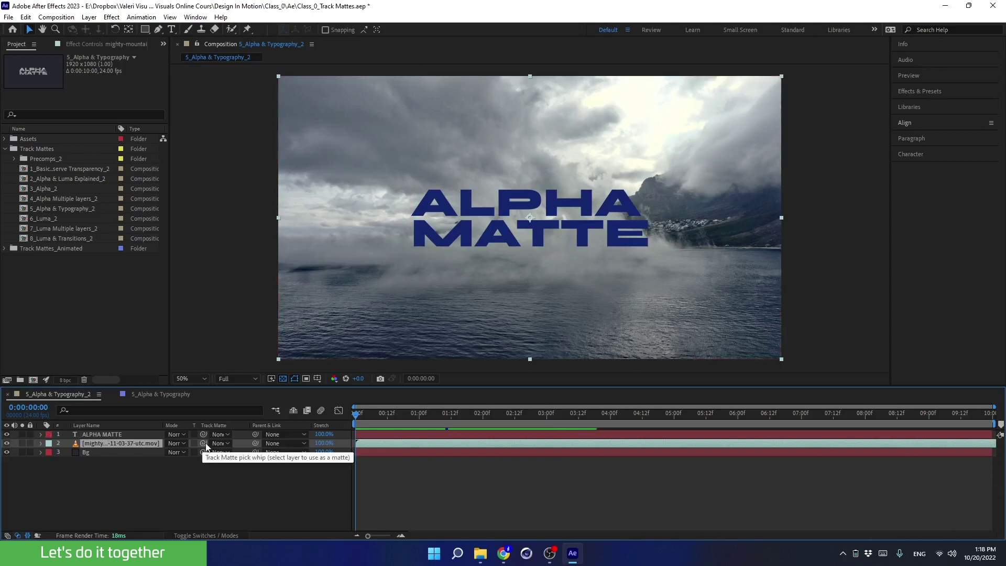
left_click_drag(203, 442, 127, 435)
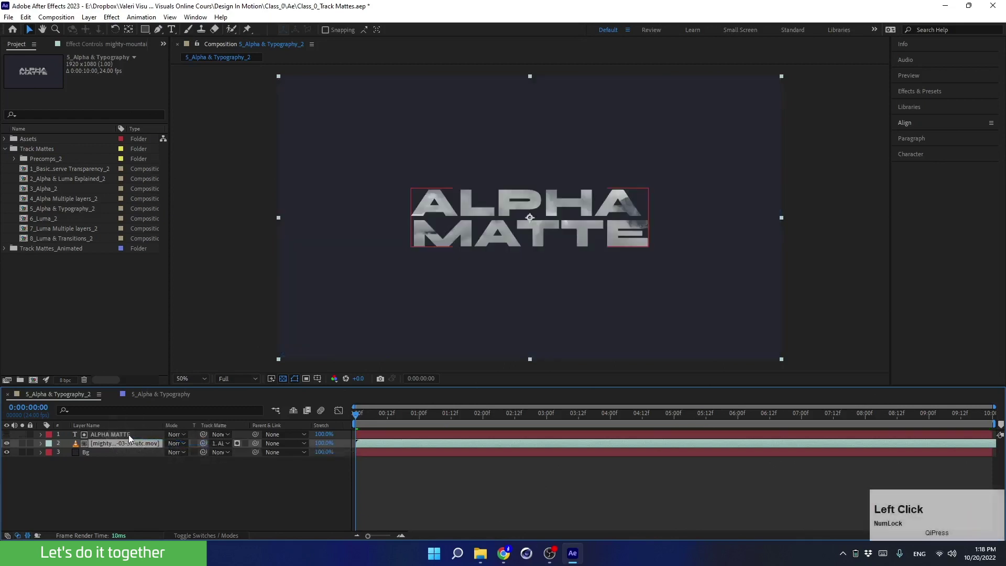
- Try to resize the mountain video from its lower-left corner in the frame and undo the change
left_click(112, 433)
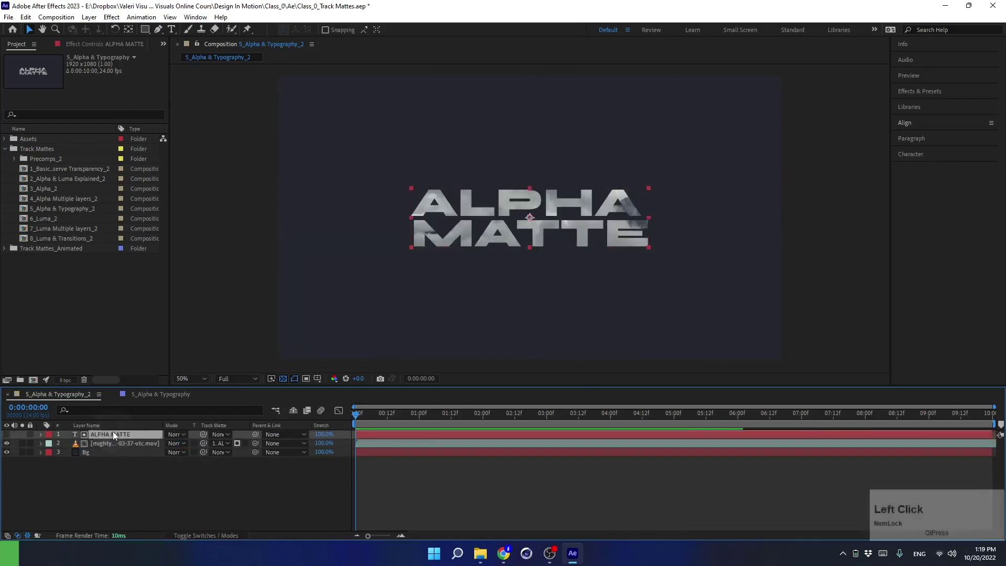
left_click(104, 443)
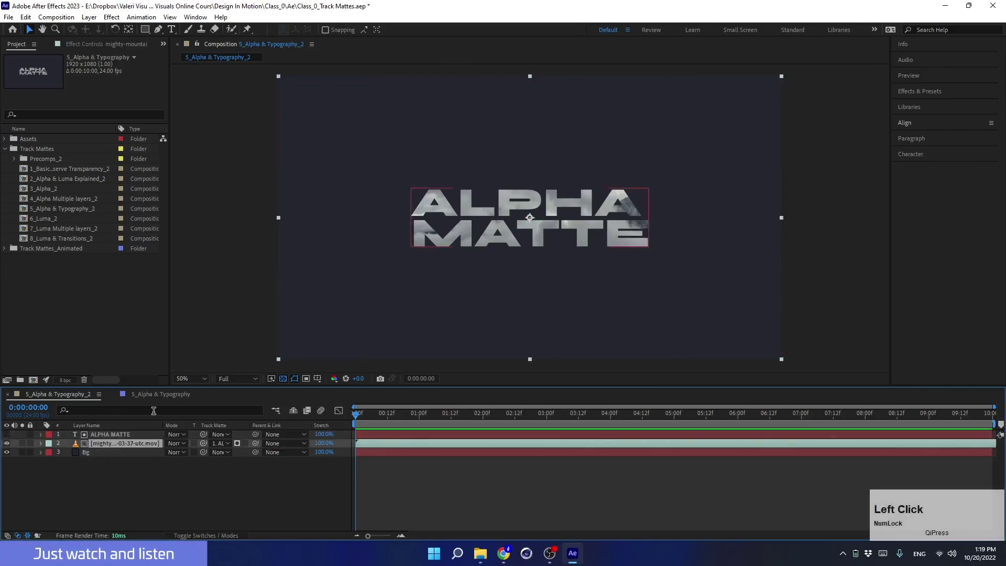
left_click_drag(278, 359, 296, 397)
left_click_drag(323, 341, 322, 341)
key("ctrl+z")
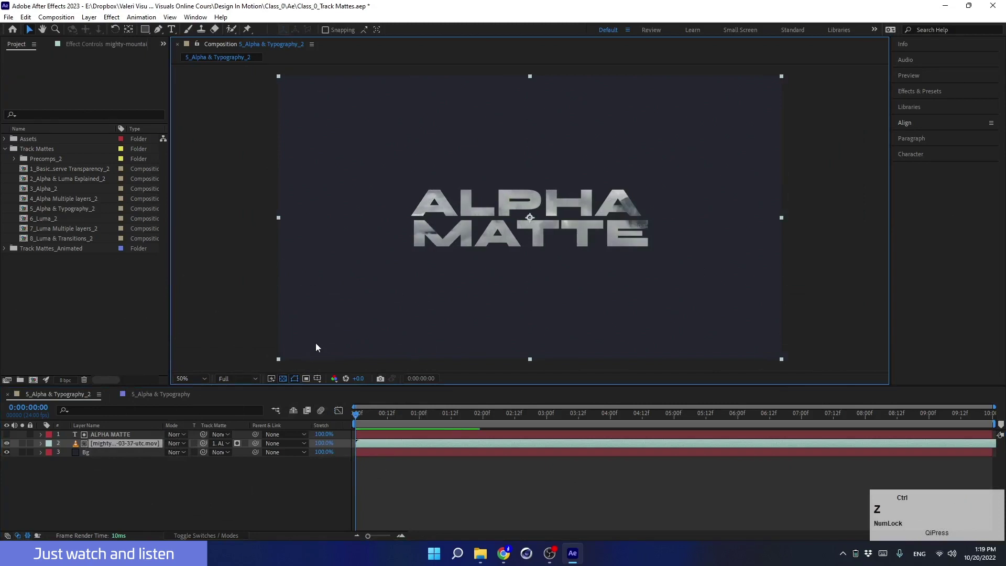
- Try to scale the ALPHA MATTE text up to about 163% and undo the change
left_click(116, 434)
key("s")
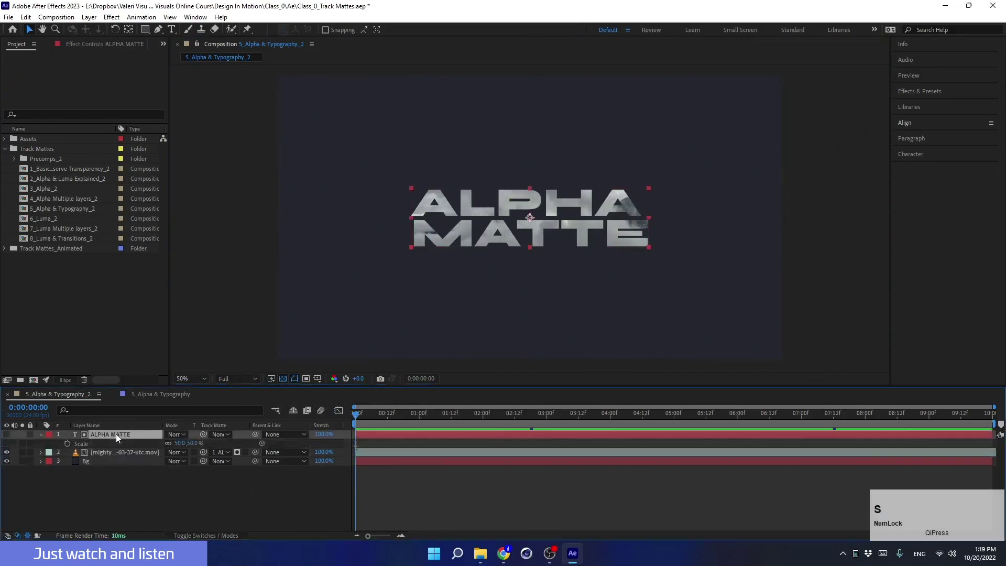
left_click_drag(180, 445, 251, 458)
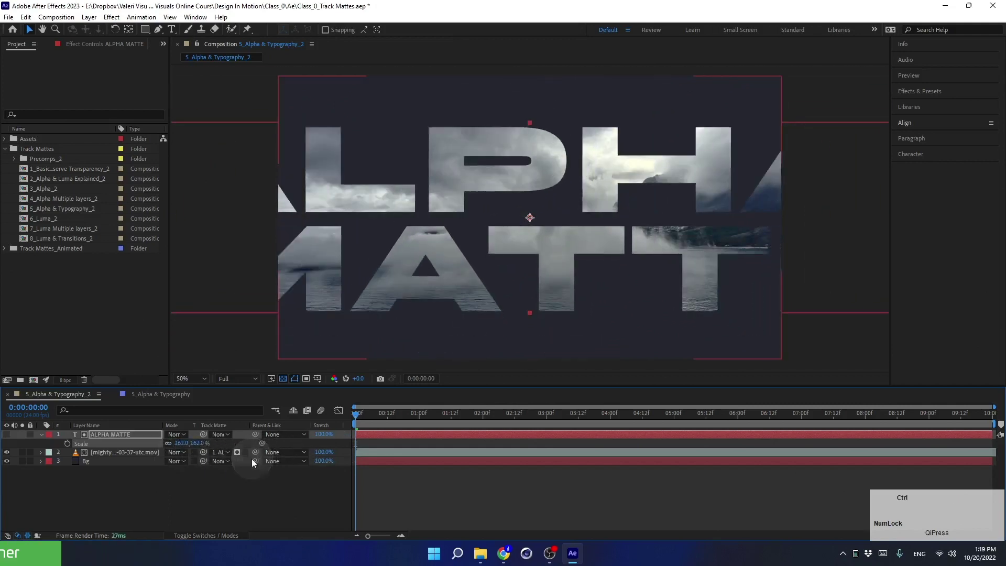
key("ctrl+z")
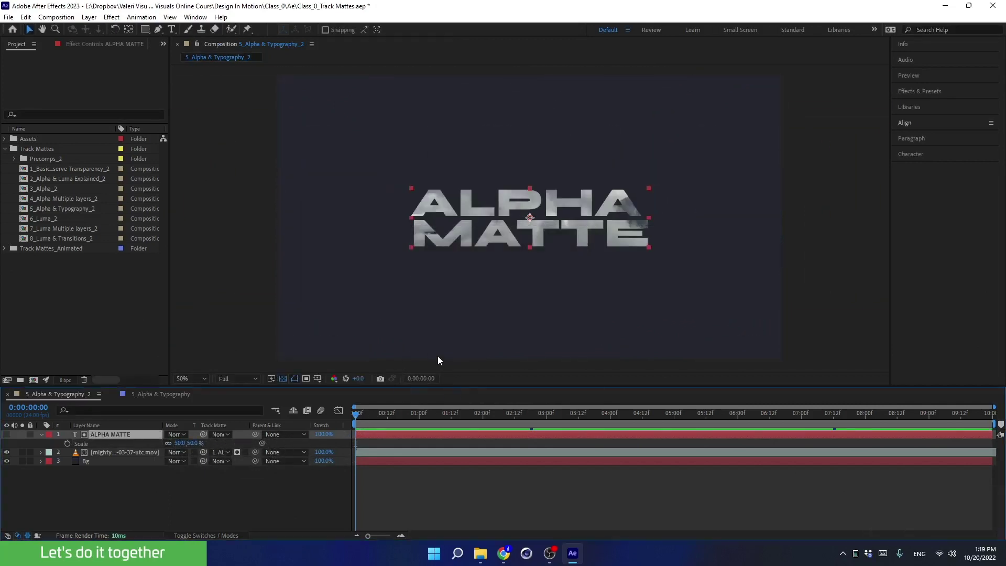
- Keyframe the ALPHA MATTE text's Scale at 50% at 0:00:00:00 and 1033% at 0:00:08:00
left_click(109, 437)
key("s")
key("s")
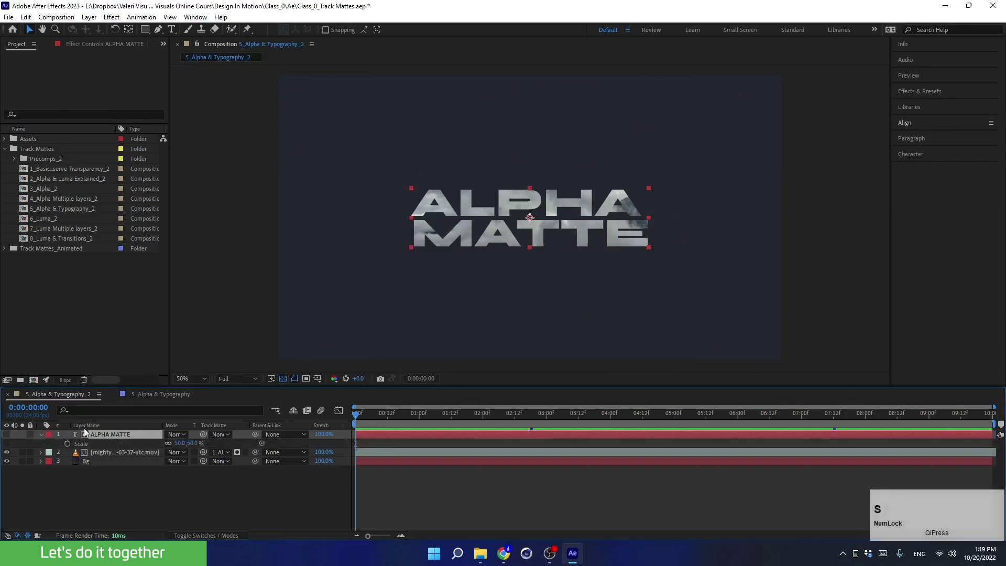
left_click(67, 443)
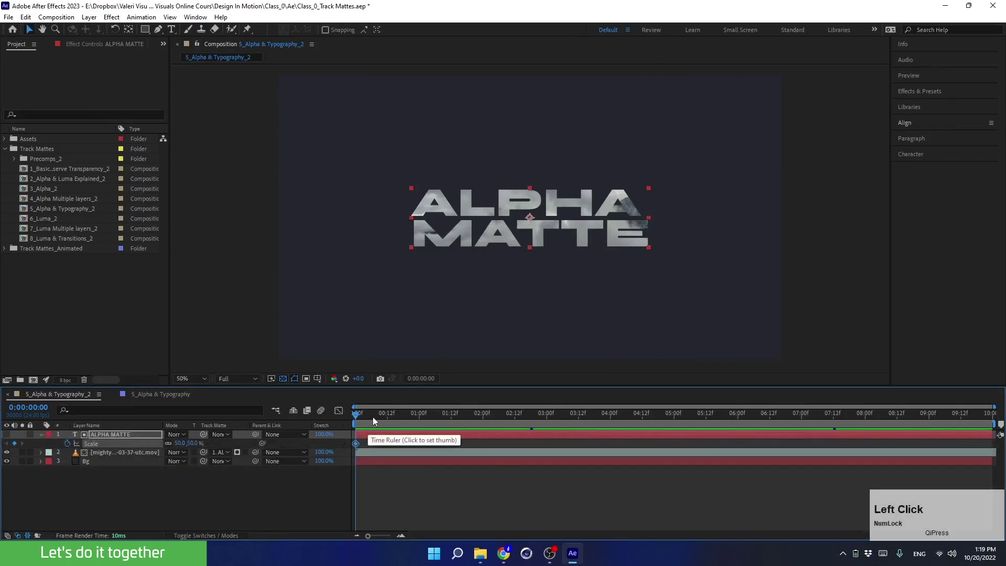
left_click_drag(373, 416, 655, 457)
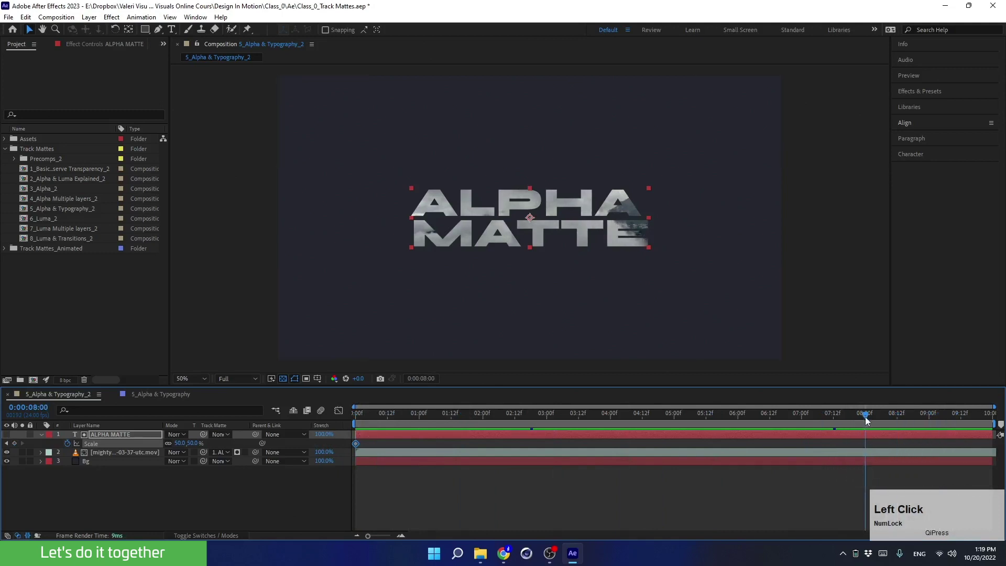
left_click_drag(178, 443, 728, 477)
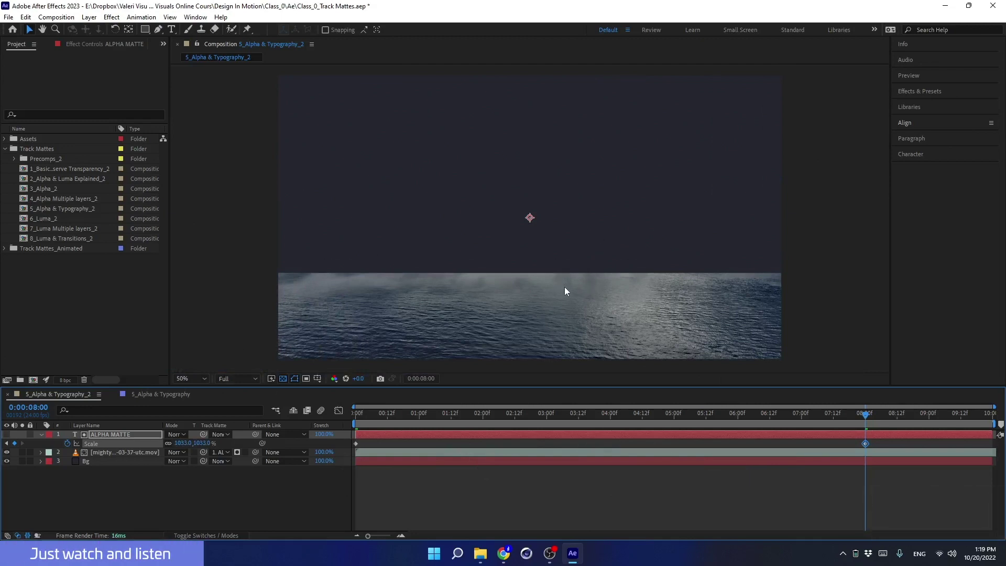
- Try moving the enlarged ALPHA MATTE text upward at 0:00:07:01 without a Position keyframe, check the first frame and undo the move
left_click_drag(906, 411, 806, 442)
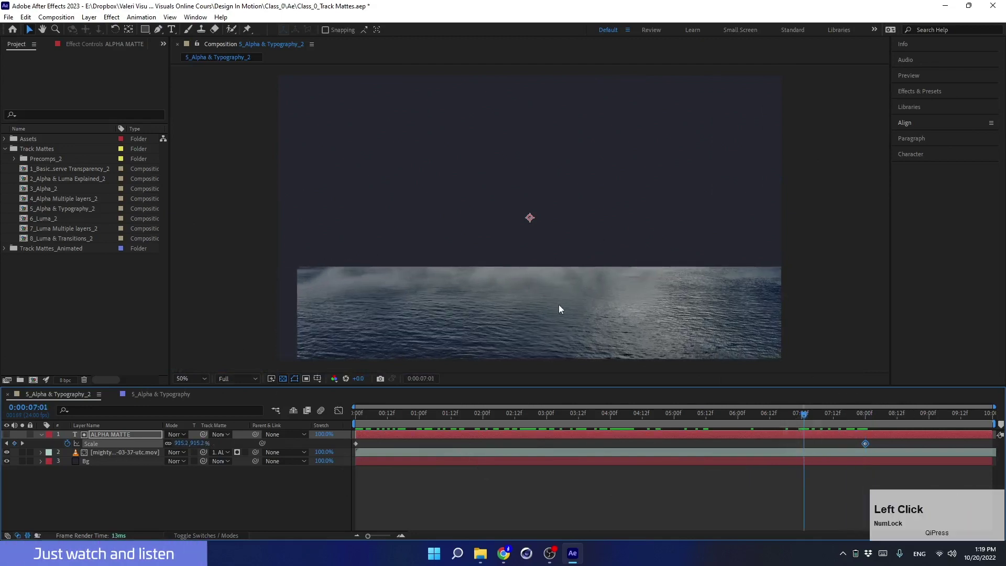
left_click_drag(559, 309, 560, 143)
left_click_drag(559, 156, 560, 161)
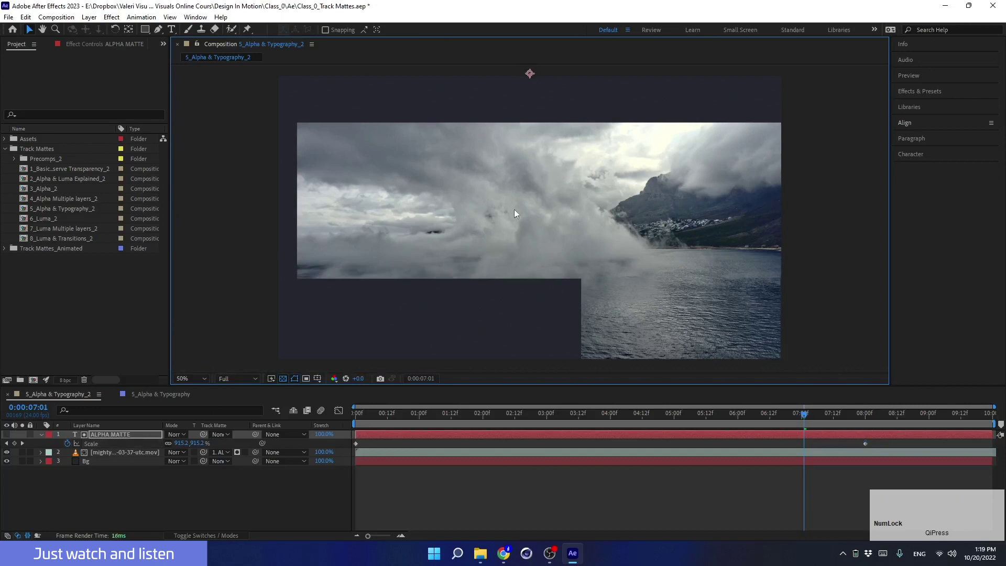
left_click_drag(787, 416, 324, 430)
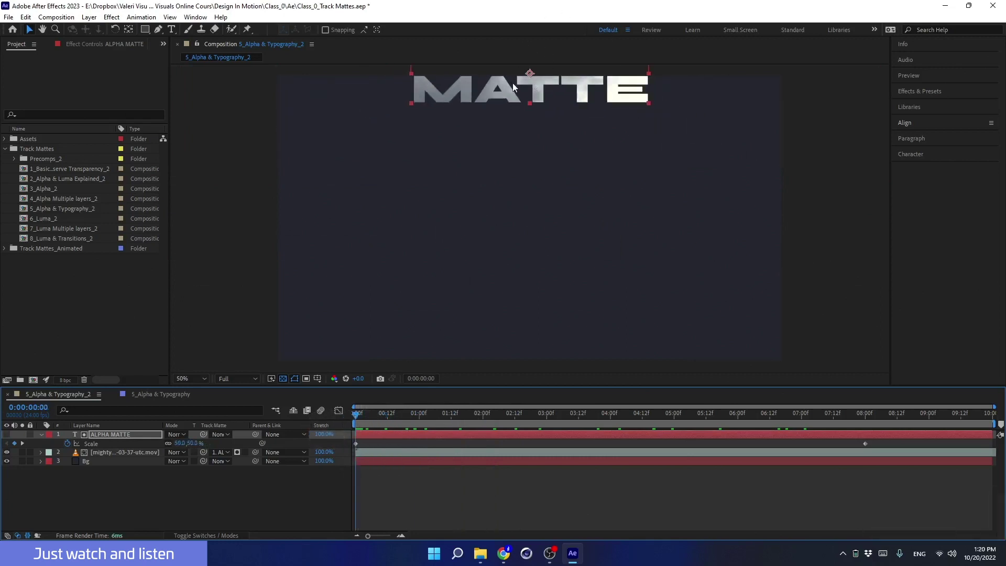
key("ctrl+z")
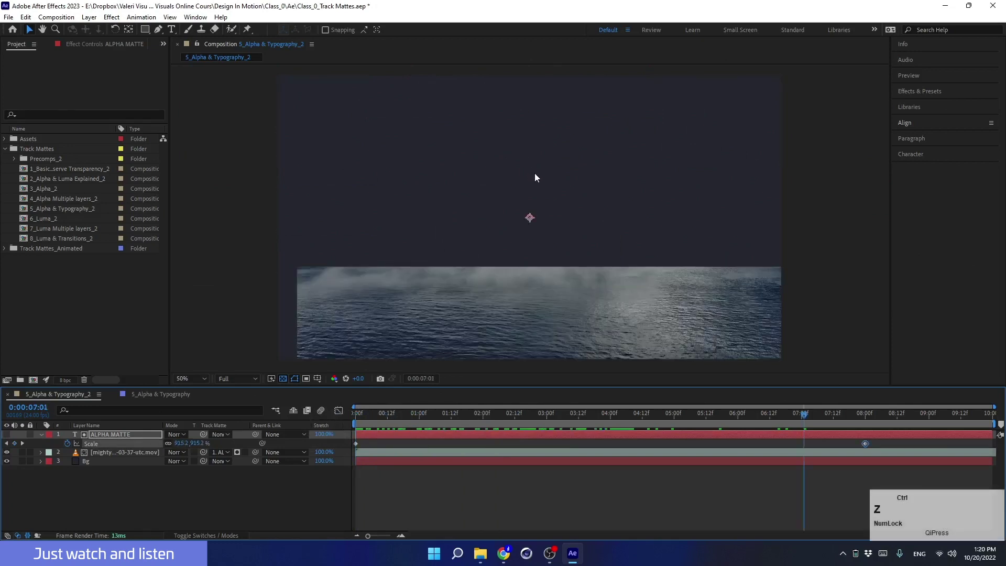
- Show the ALPHA MATTE text's Position along with Scale and add a Position keyframe at 0:00:00:00
left_click(802, 423)
left_click_drag(801, 420, 303, 428)
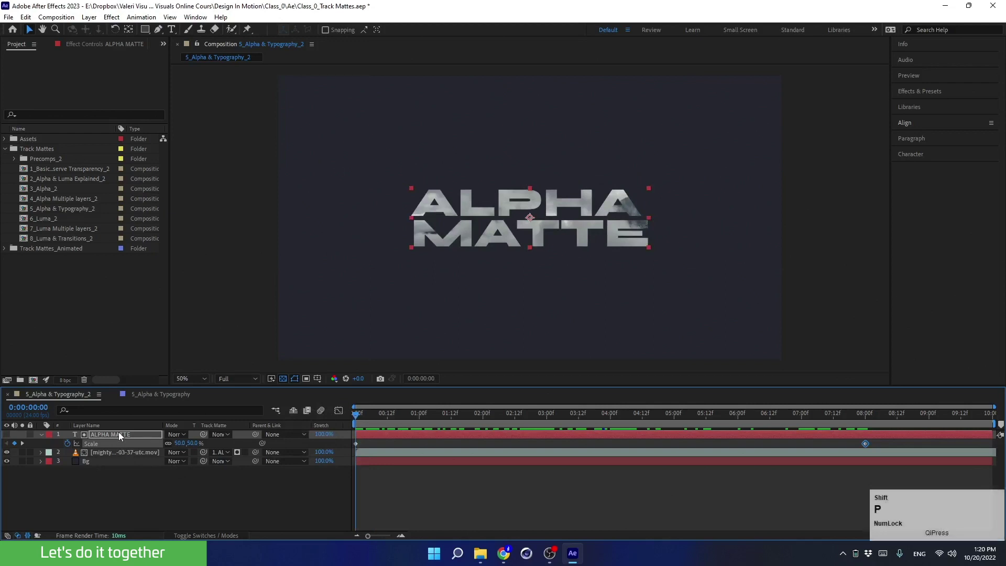
key("shift+p")
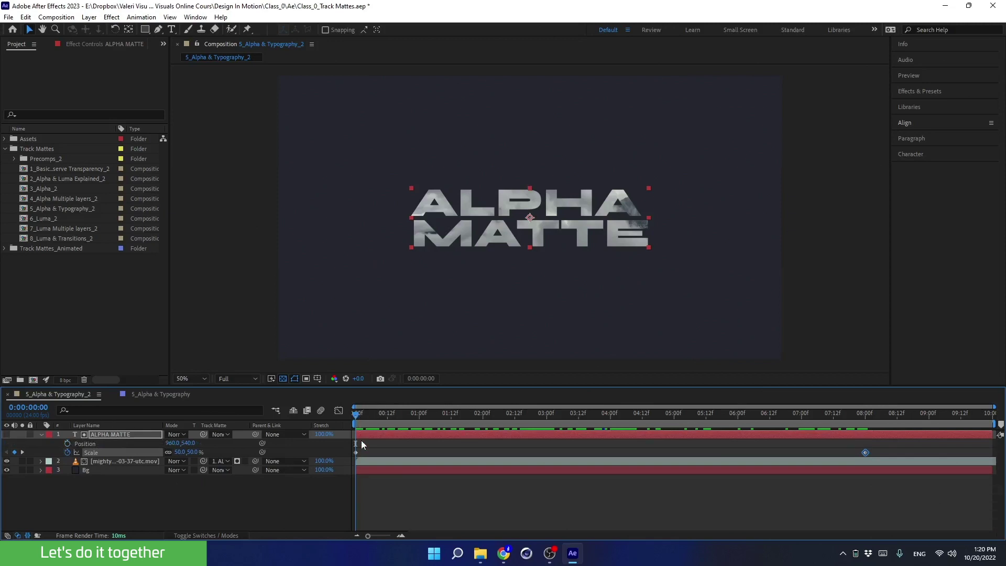
left_click(67, 443)
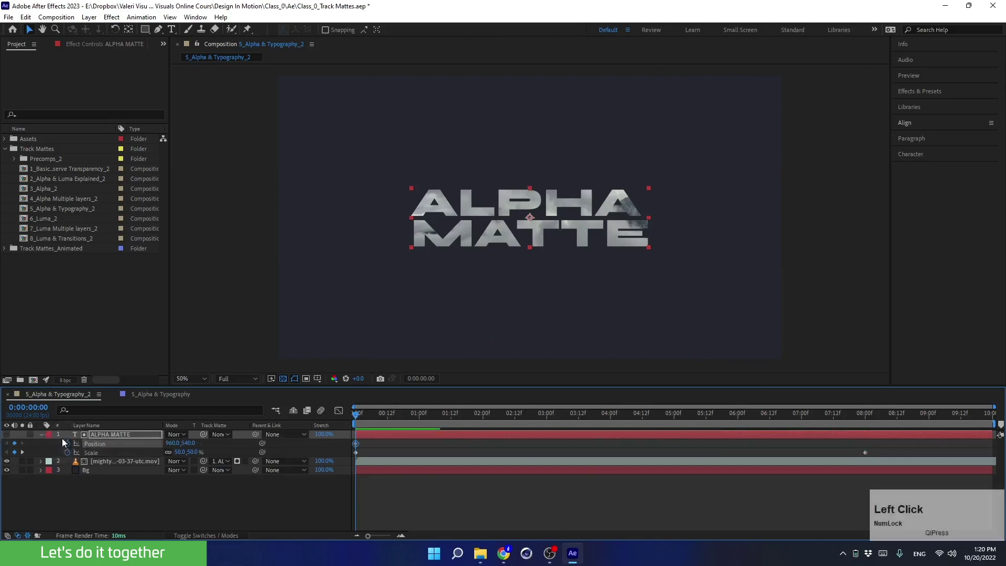
- Add a Position keyframe for the ALPHA MATTE text at 0:00:08:00 and move the text up to 960, -44
left_click_drag(355, 414, 859, 436)
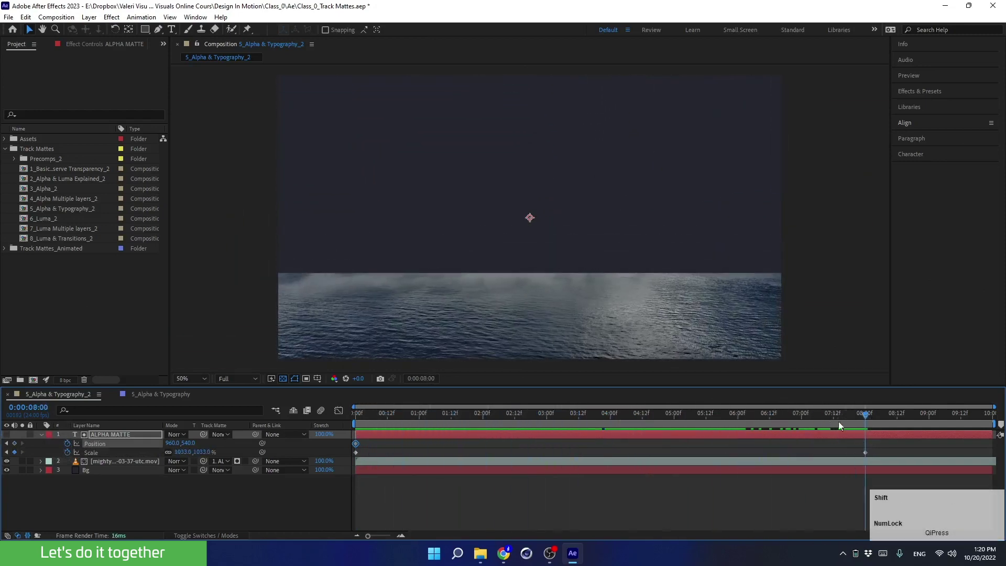
key("alt+shift+p")
left_click_drag(662, 316, 660, 173)
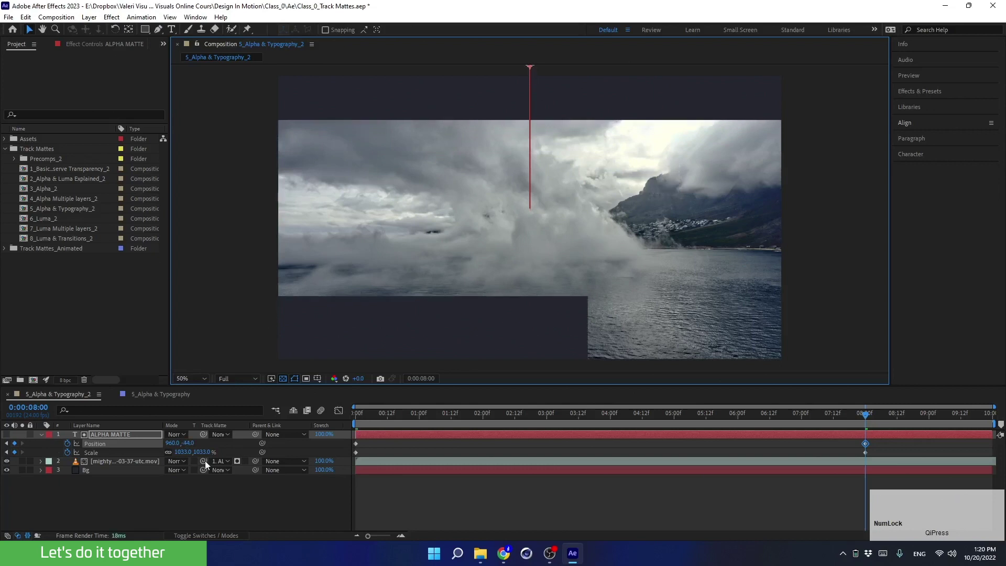
- Enlarge the ALPHA MATTE text's Scale to 1761% and move it up to about 960, -380 at 0:00:08:00, checking the result over time
left_click_drag(181, 454, 555, 465)
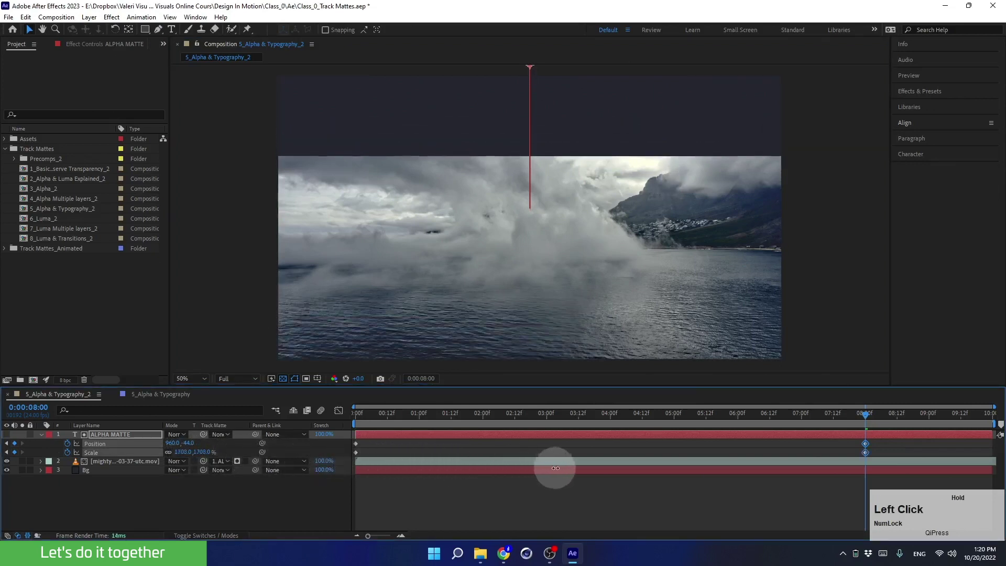
left_click_drag(461, 295, 480, 213)
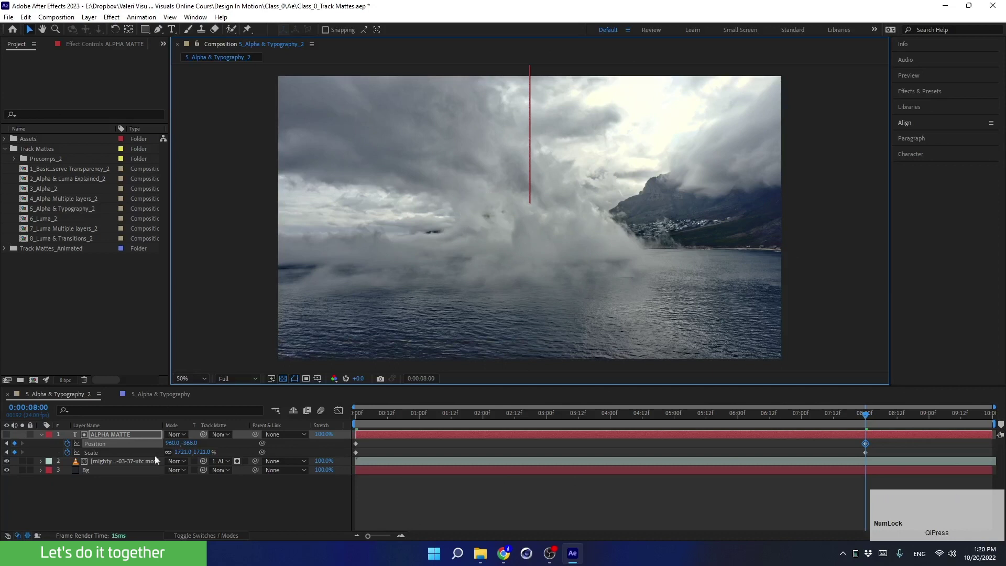
left_click_drag(179, 452, 205, 452)
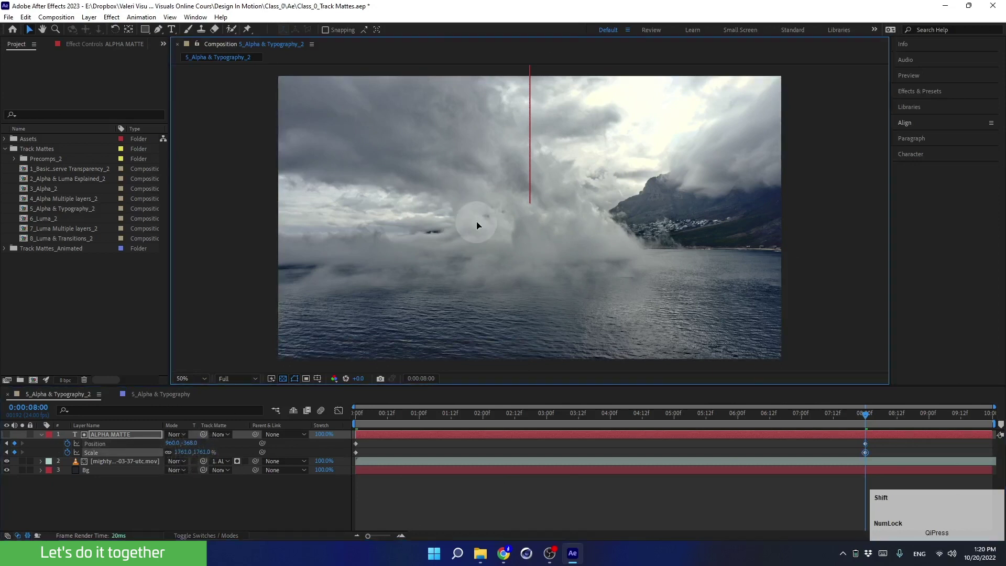
left_click_drag(477, 225, 477, 221)
scroll(482, 214, "down", 8)
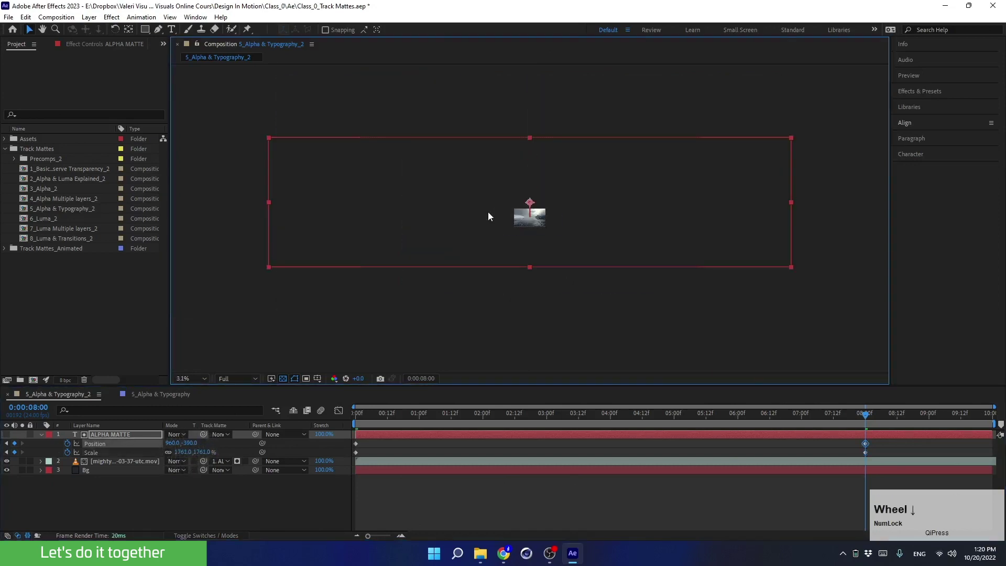
scroll(575, 200, "up", 2)
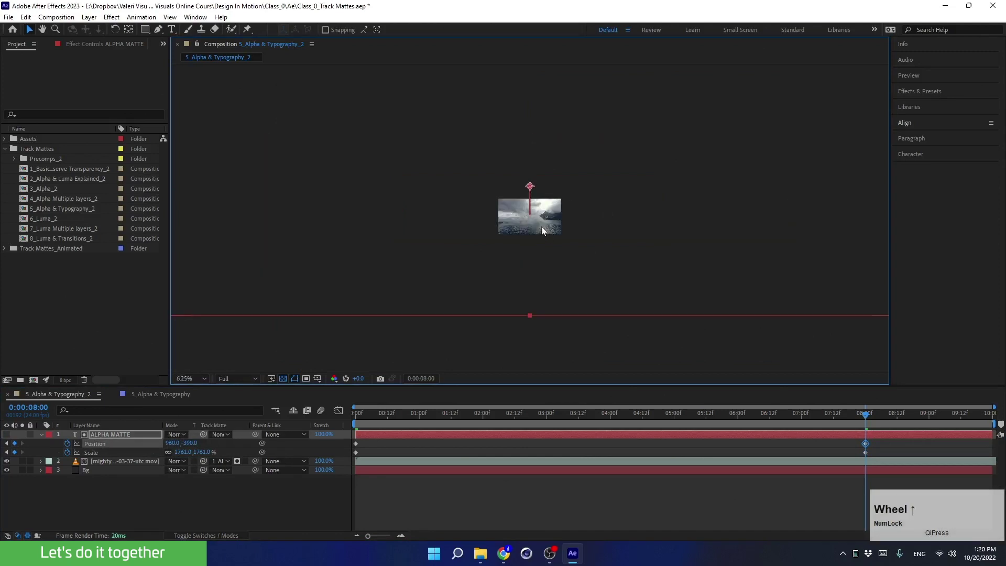
left_click_drag(865, 414, 488, 488)
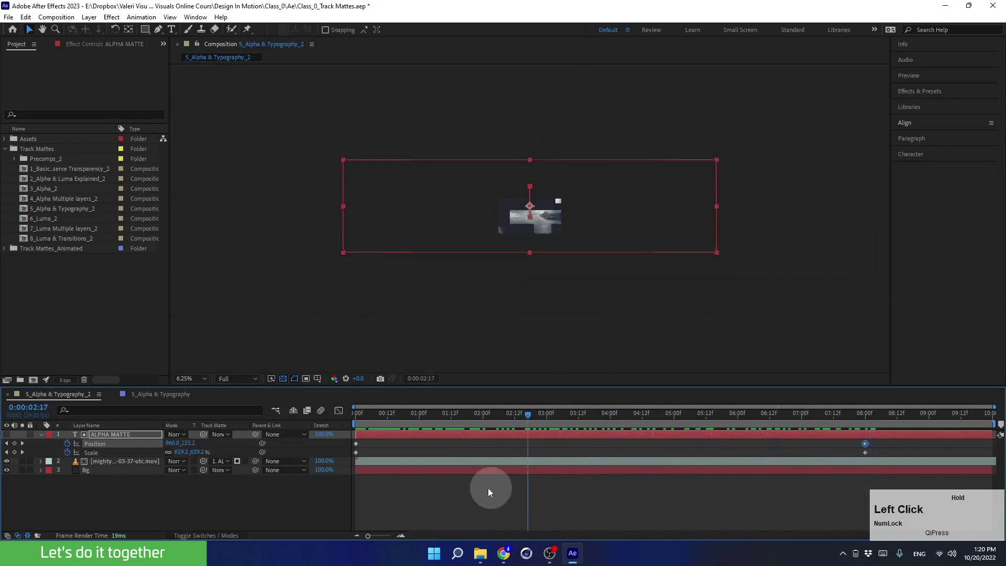
- Apply Easy Ease to all Position and Scale keyframes and extend the first keyframes' speed-graph influence to about 0:00:04:00
left_click_drag(885, 443, 329, 460)
key("F9")
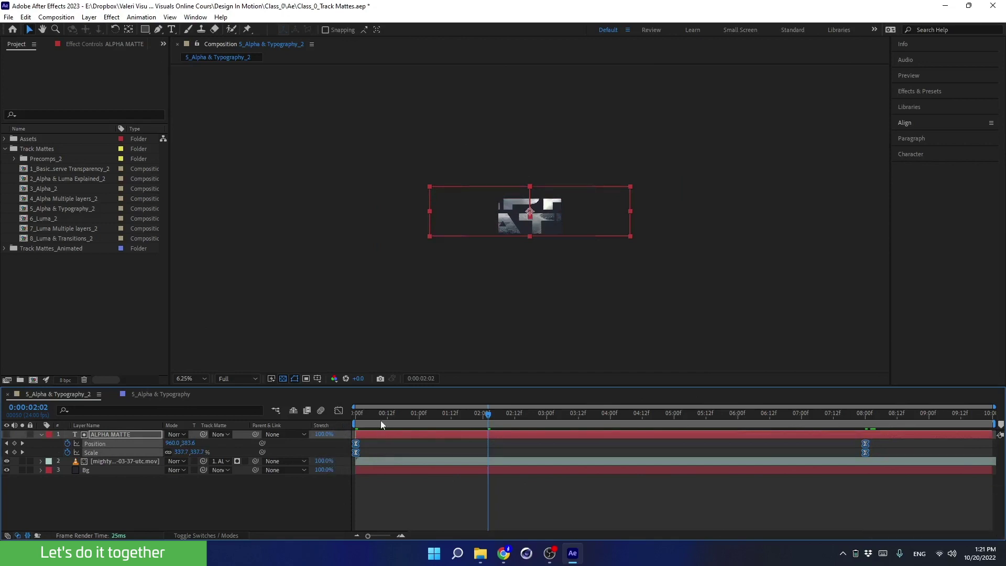
left_click(338, 411)
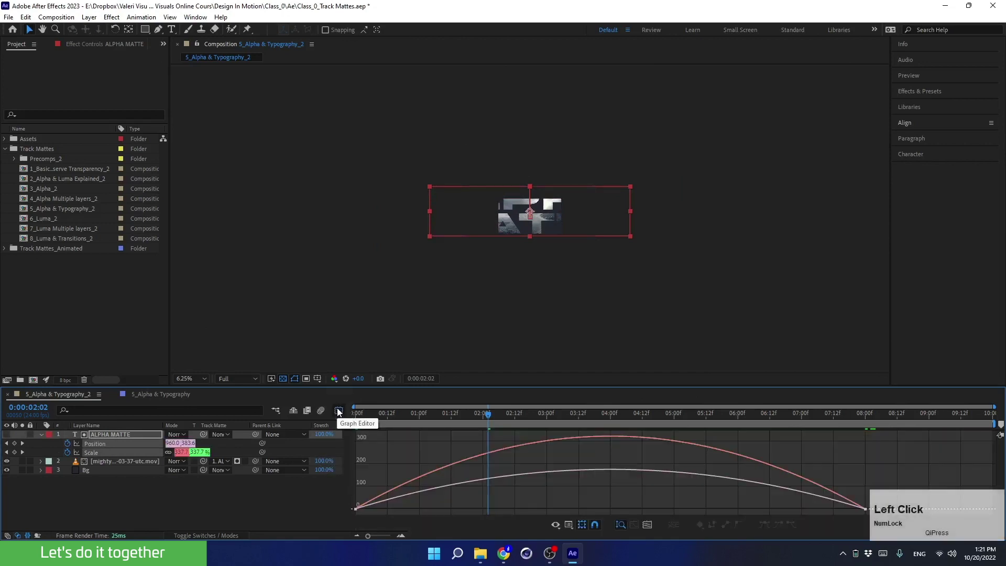
right_click(433, 452)
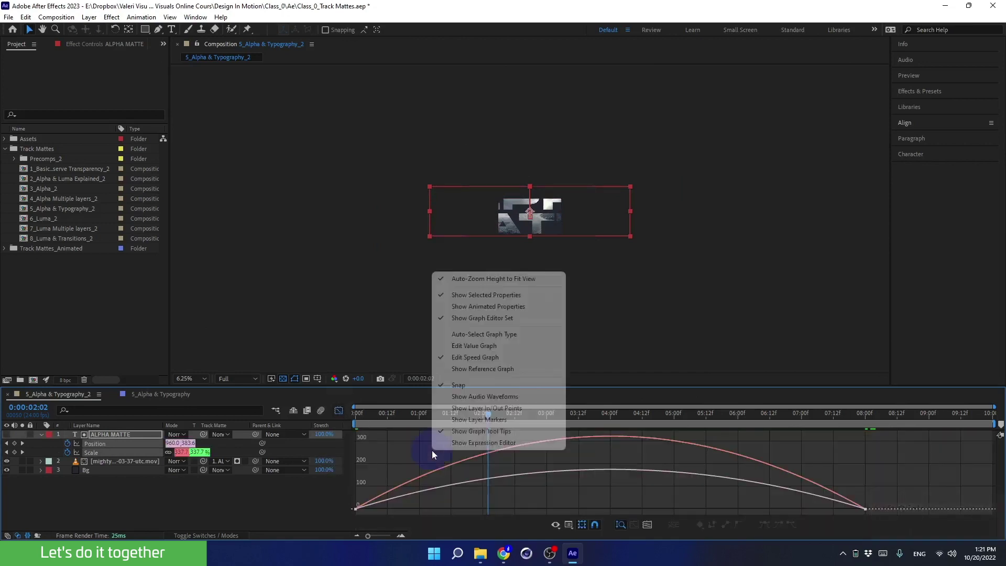
left_click(470, 359)
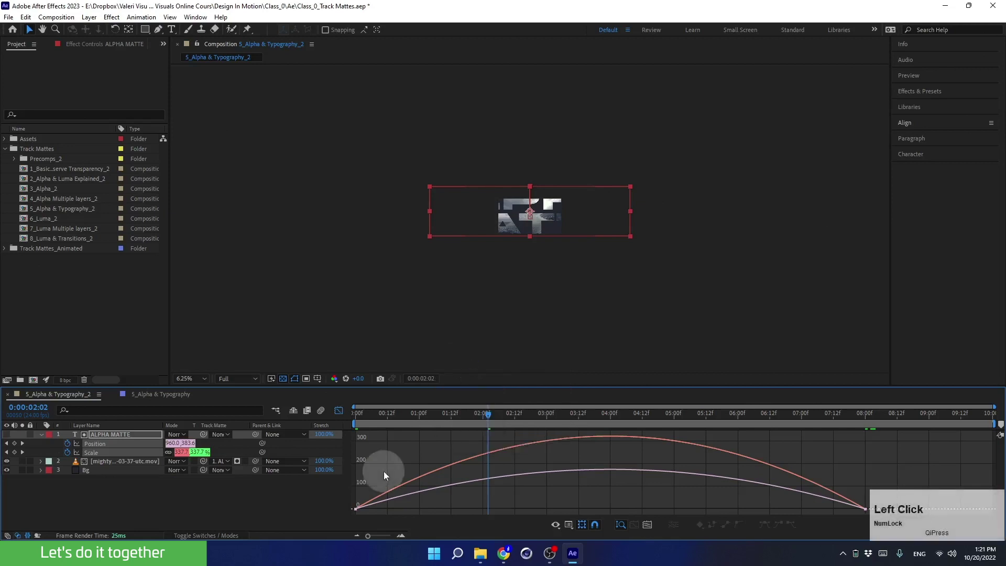
left_click_drag(384, 471, 348, 520)
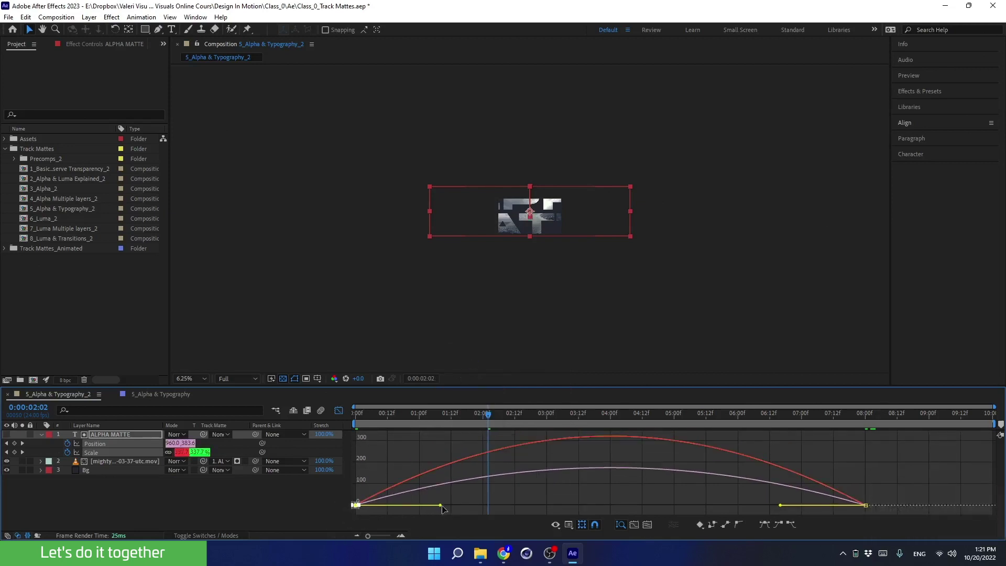
left_click_drag(440, 506, 689, 503)
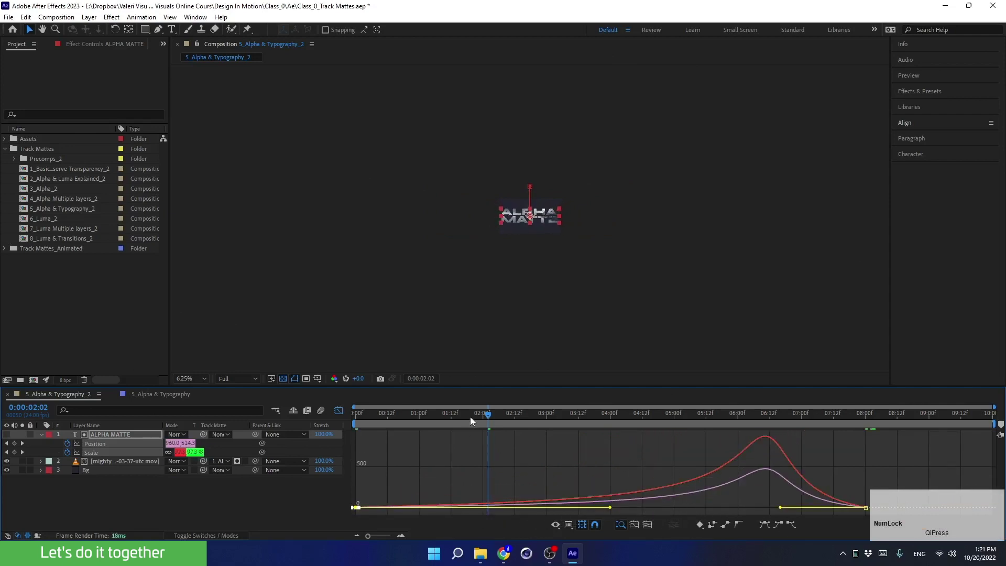
- Fit the composition in view, play the eased ALPHA MATTE animation from the start, and return from the graph to the layer bars
left_click_drag(470, 414, 357, 414)
left_click(189, 379)
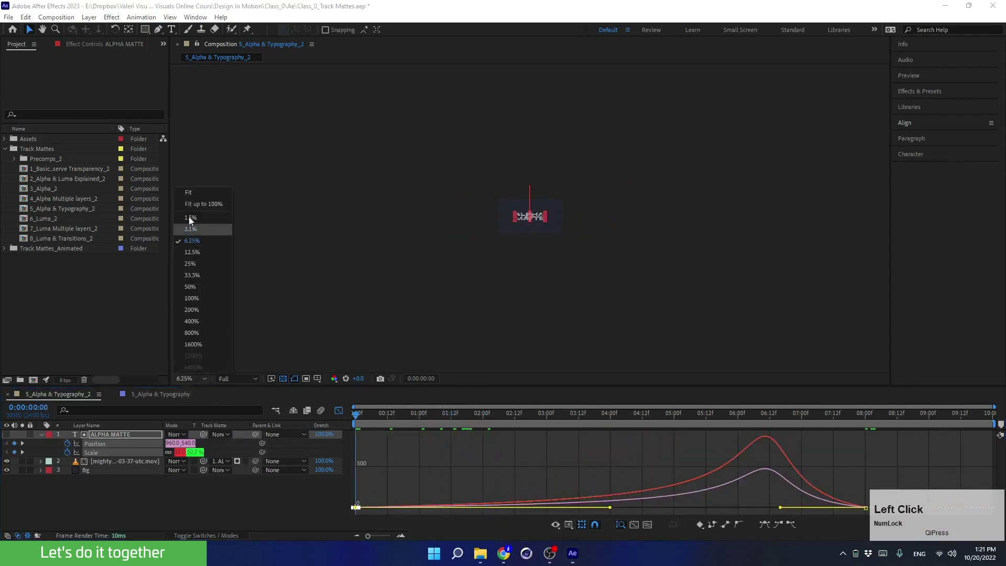
left_click(185, 194)
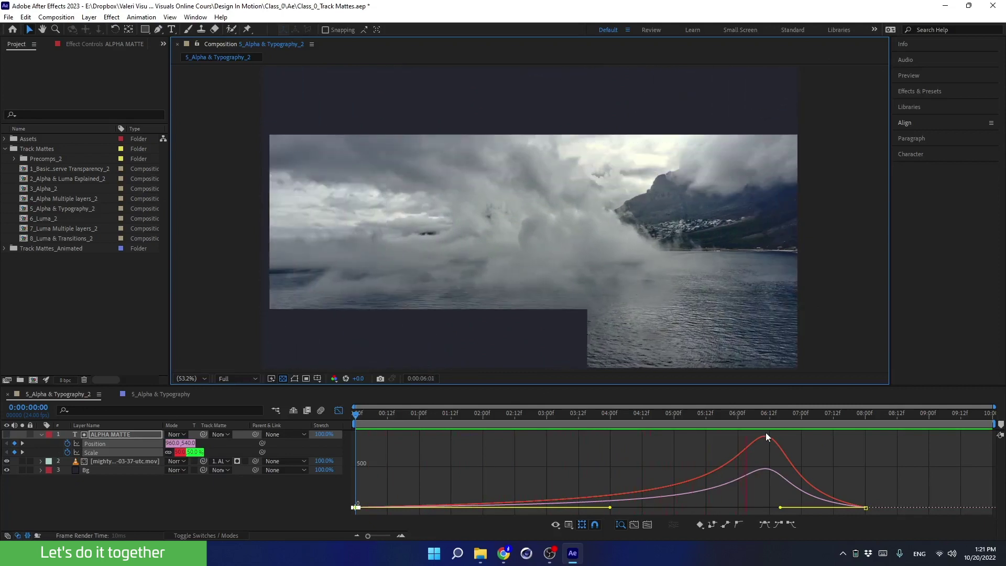
key("space")
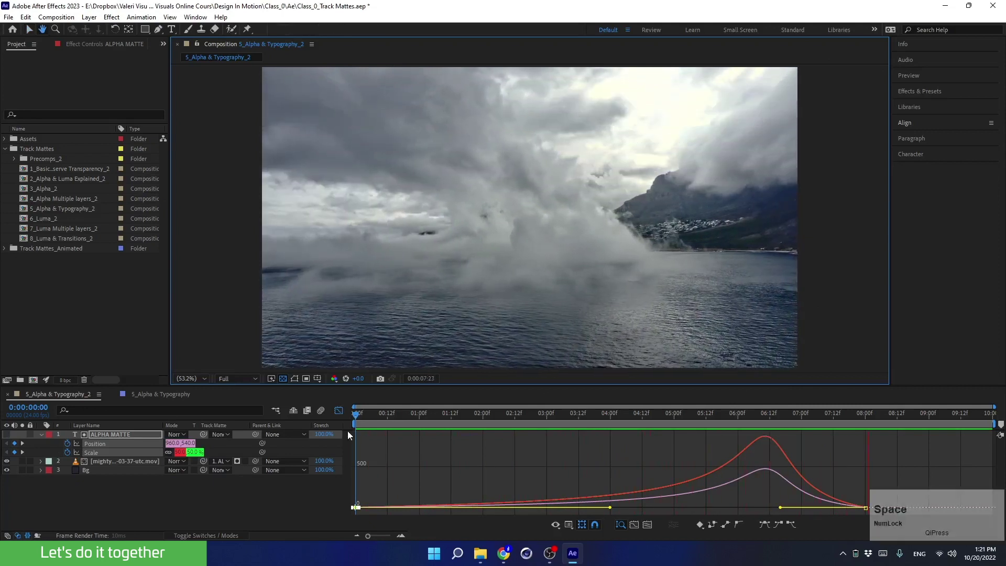
left_click(339, 410)
left_click_drag(827, 414, 341, 439)
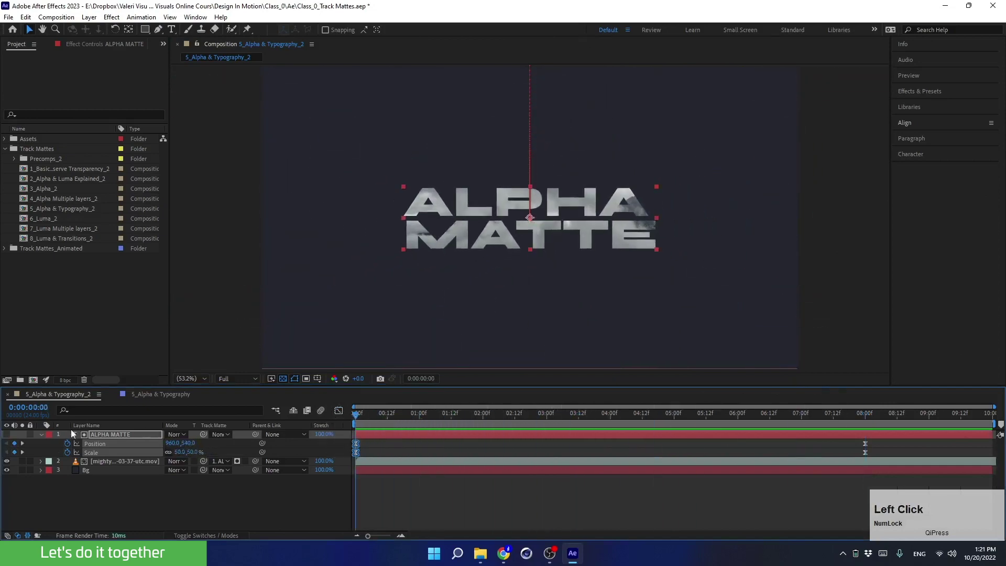
- Collapse and deselect the ALPHA MATTE layer and add a new text layer reading "Cool Title" in the composition
left_click(40, 435)
left_click(69, 470)
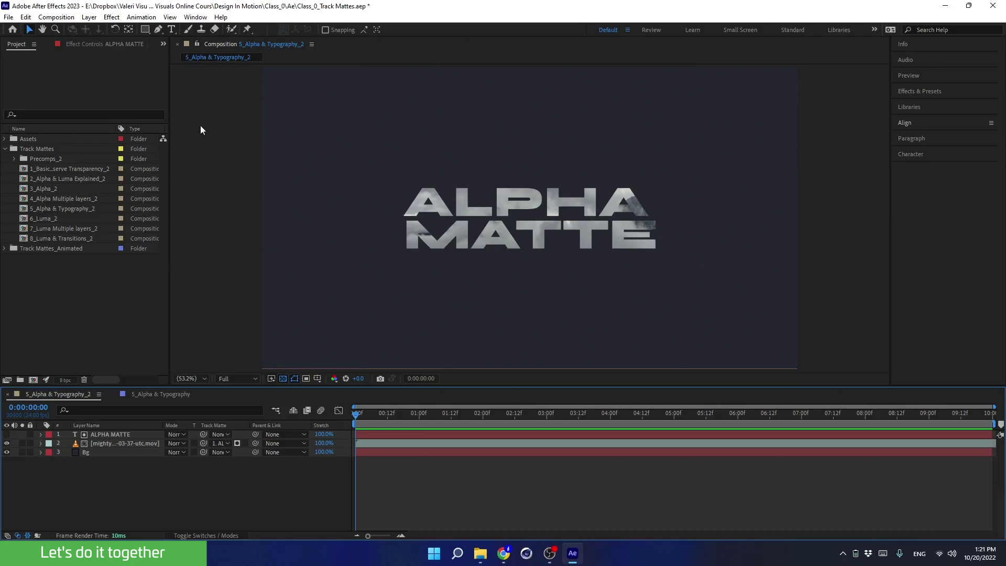
left_click(173, 30)
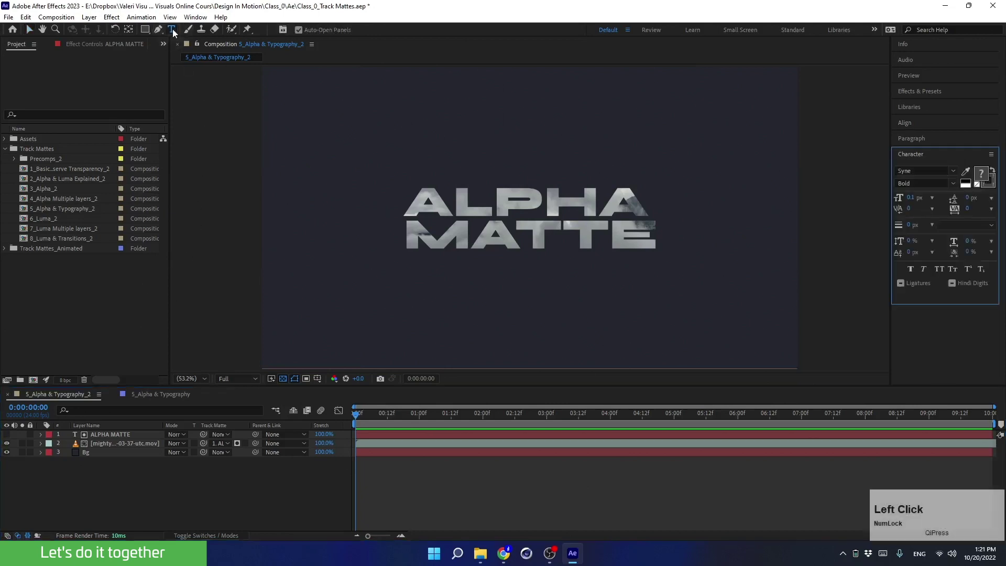
left_click(353, 131)
type("Coll")
key("BackSpace")
key("BackSpace")
type("o")
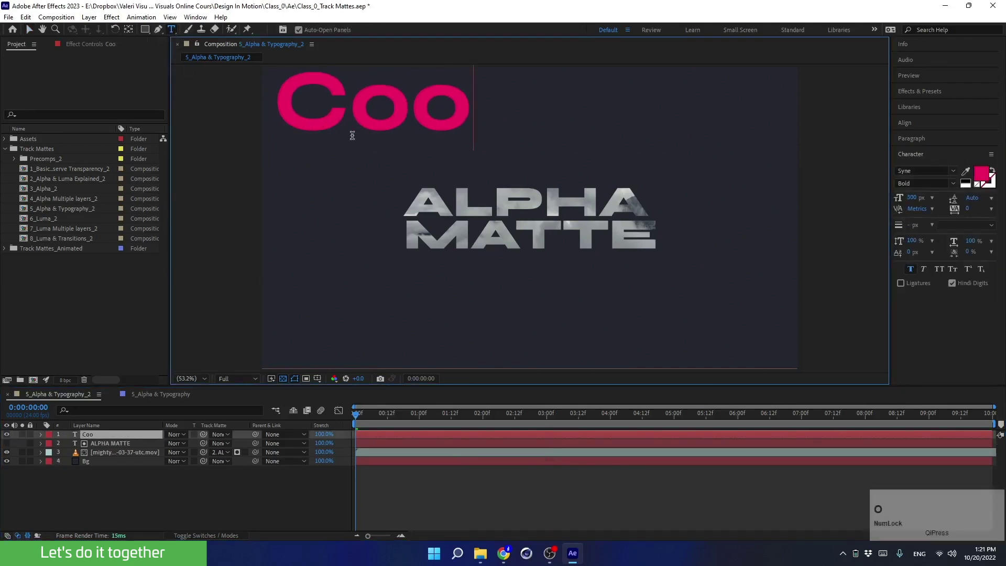
type("l Title")
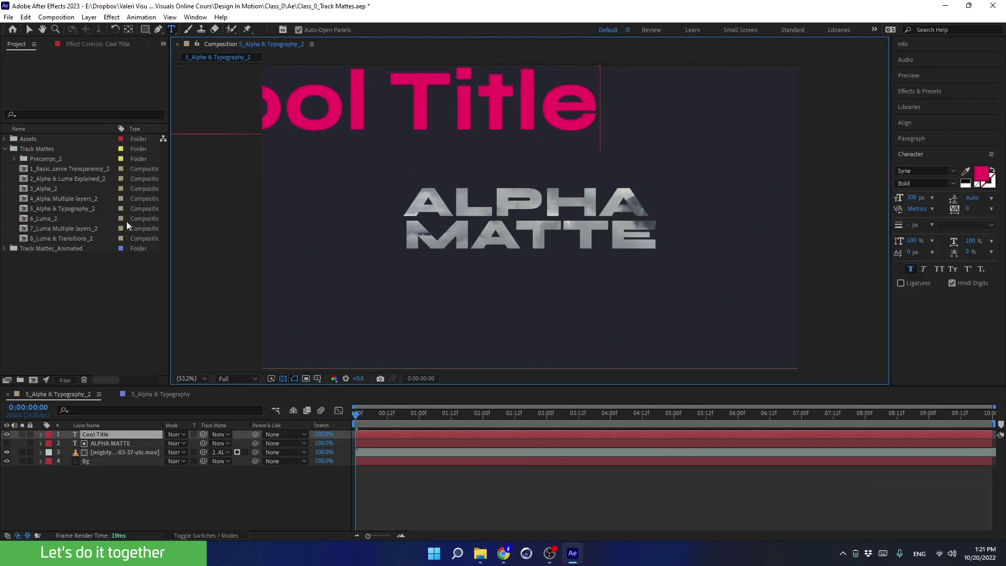
- Set the Cool Title text to a 60 px font size with a white fill
left_click(99, 435)
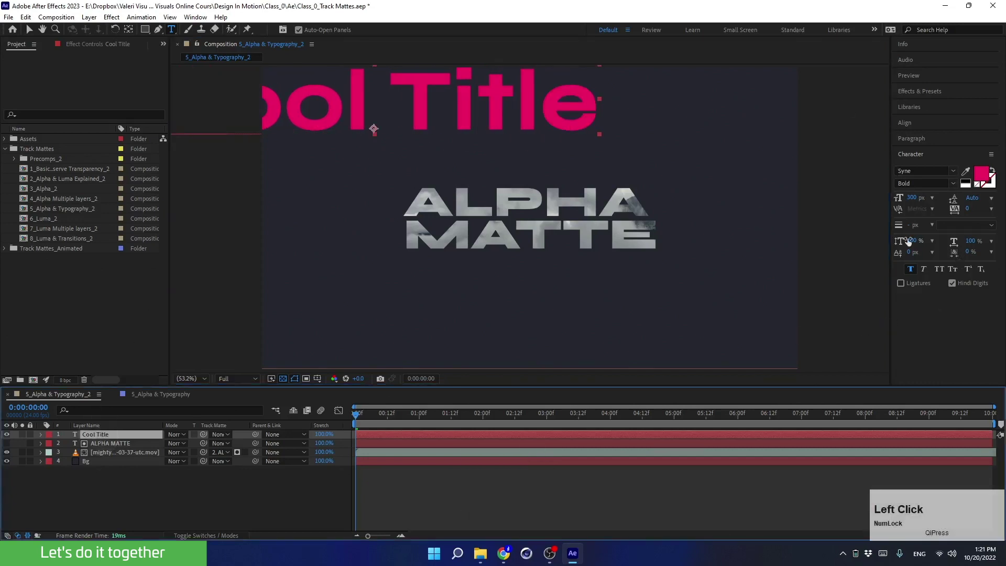
mouse_move(913, 198)
left_mouse_down()
mouse_move(886, 198)
mouse_move(914, 199)
left_mouse_up()
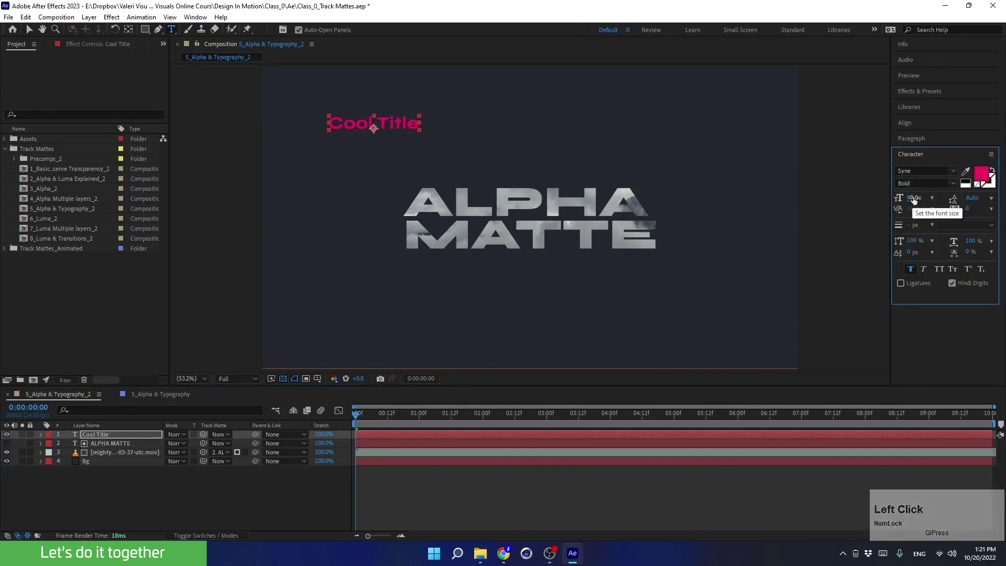
left_click(967, 184)
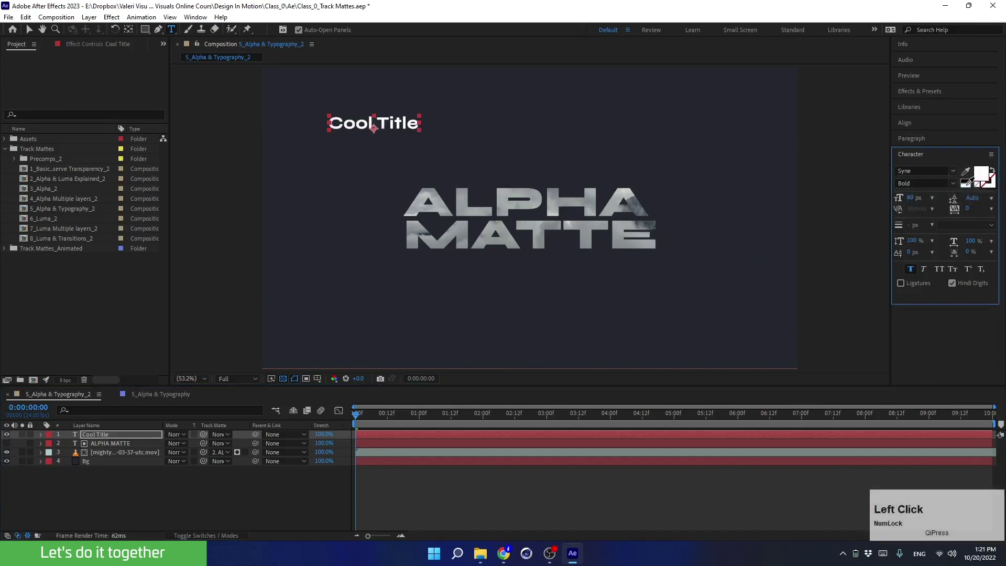
- Centre the Cool Title text horizontally and vertically in the composition
left_click(905, 126)
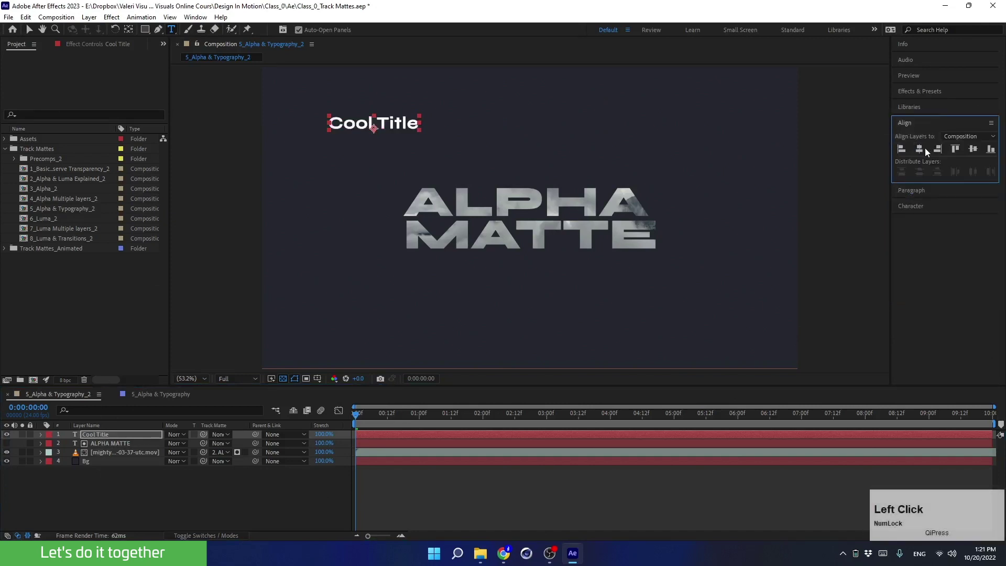
left_click(920, 149)
left_click(972, 149)
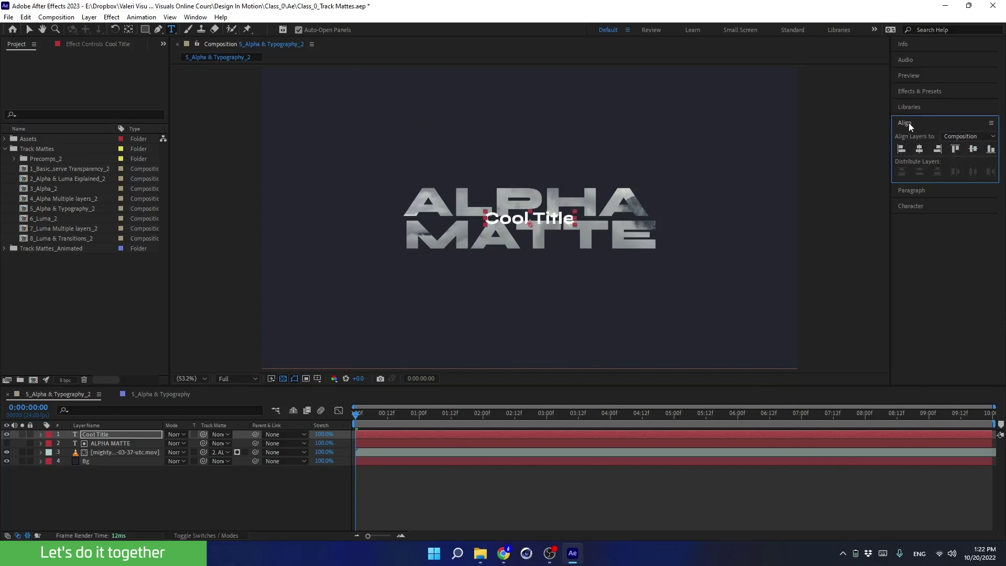
left_click(188, 17)
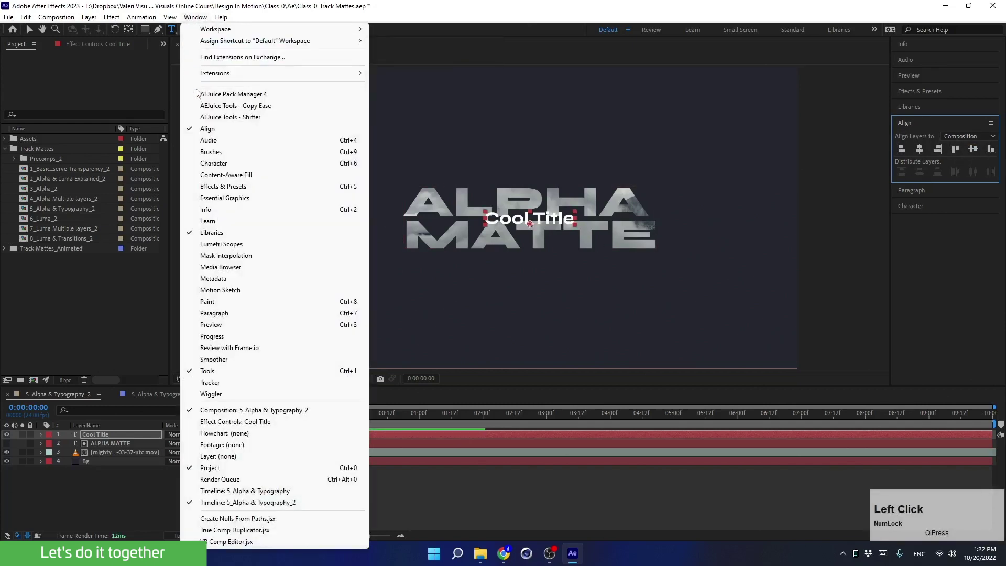
left_click(203, 18)
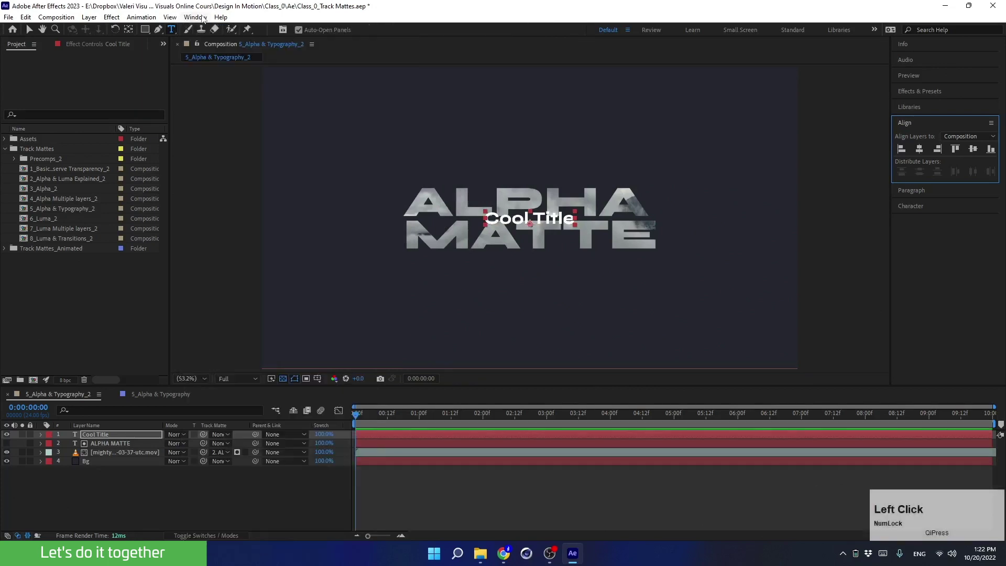
- Assign the ALPHA MATTE layer as the Cool Title text's track matte and scrub the first frames
left_click(29, 30)
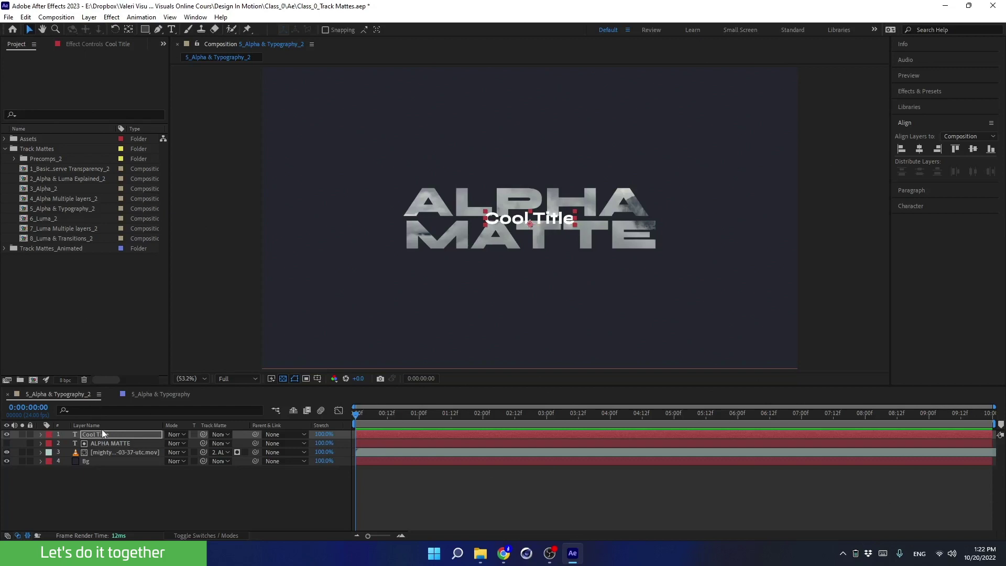
left_click_drag(202, 435, 108, 445)
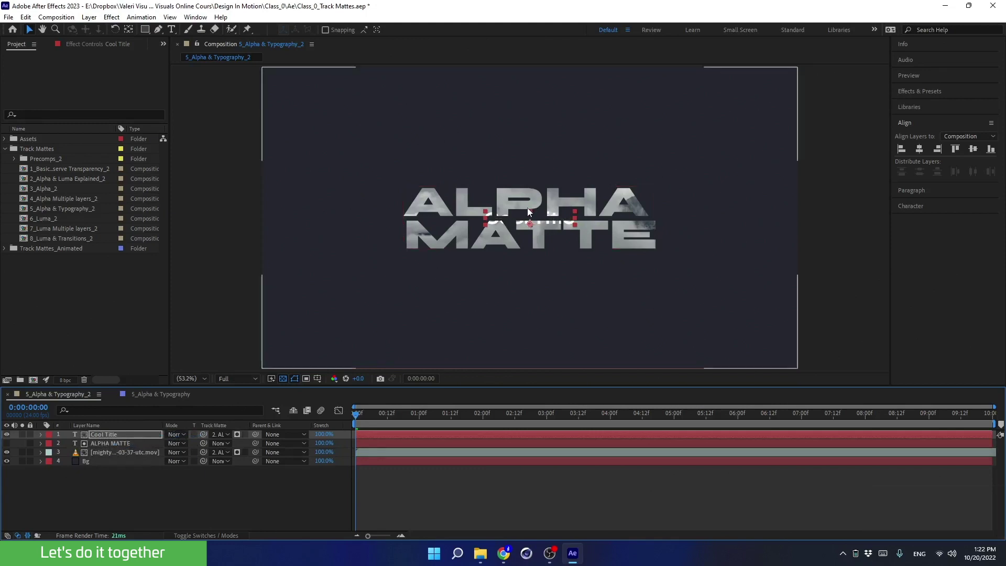
scroll(528, 211, "up", 3)
left_click_drag(361, 414, 323, 430)
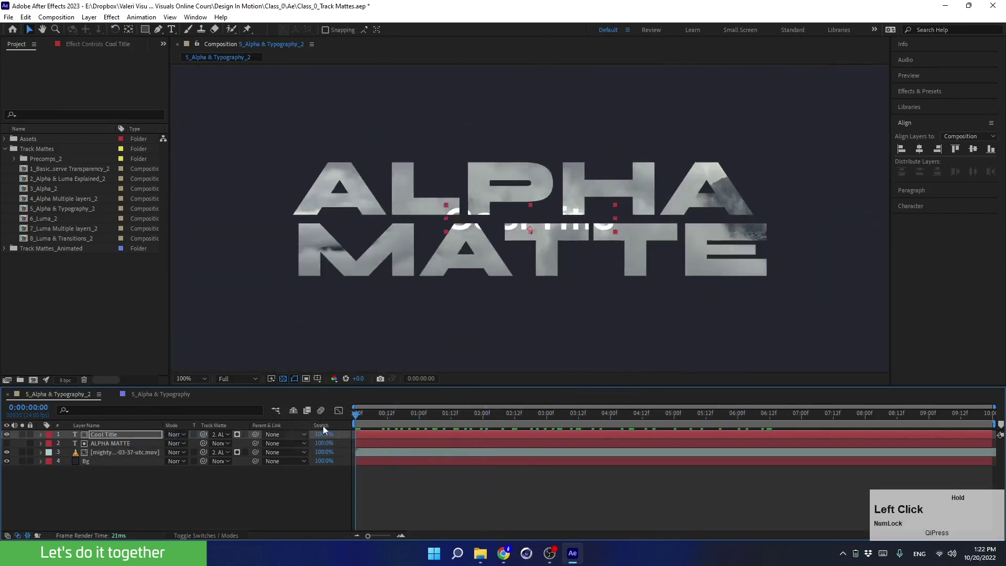
- Hide the Bg layer and inspect the matted Cool Title up close over the transparent background
left_click(7, 462)
scroll(402, 222, "up", 1)
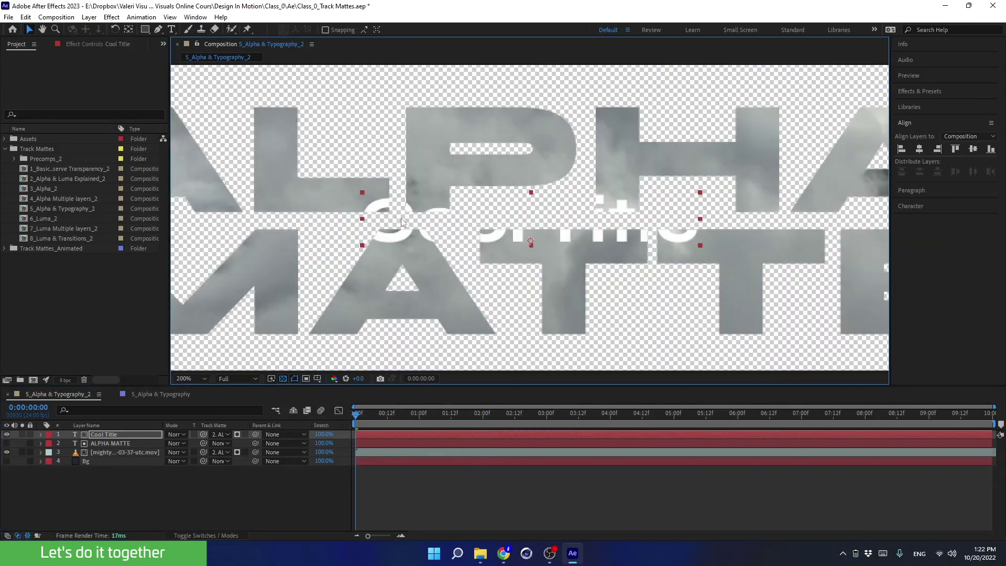
left_click_drag(375, 418, 273, 420)
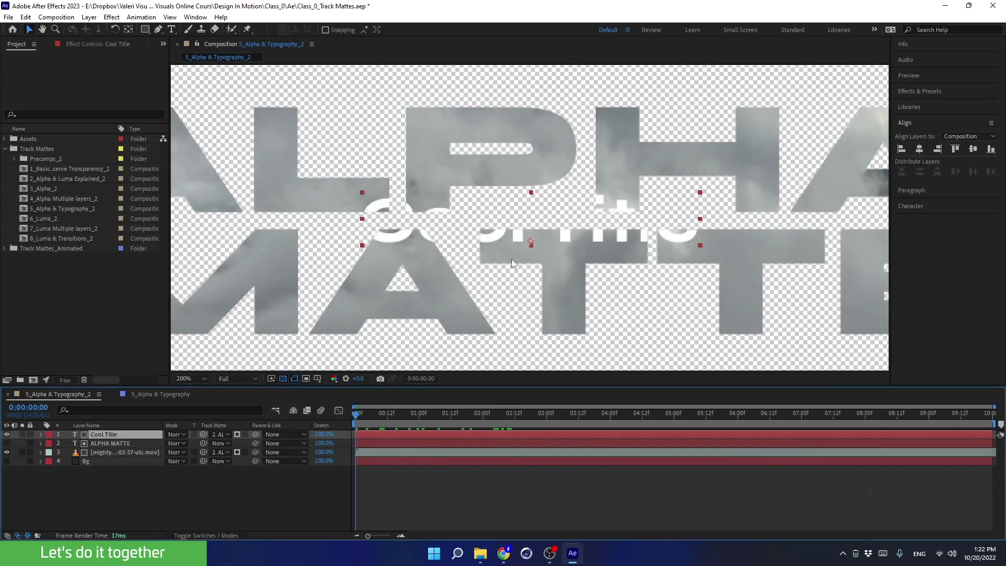
- Move the Cool Title text straight up above the word ALPHA and scrub the timeline to check when the matte reveals it
scroll(507, 244, "down", 1)
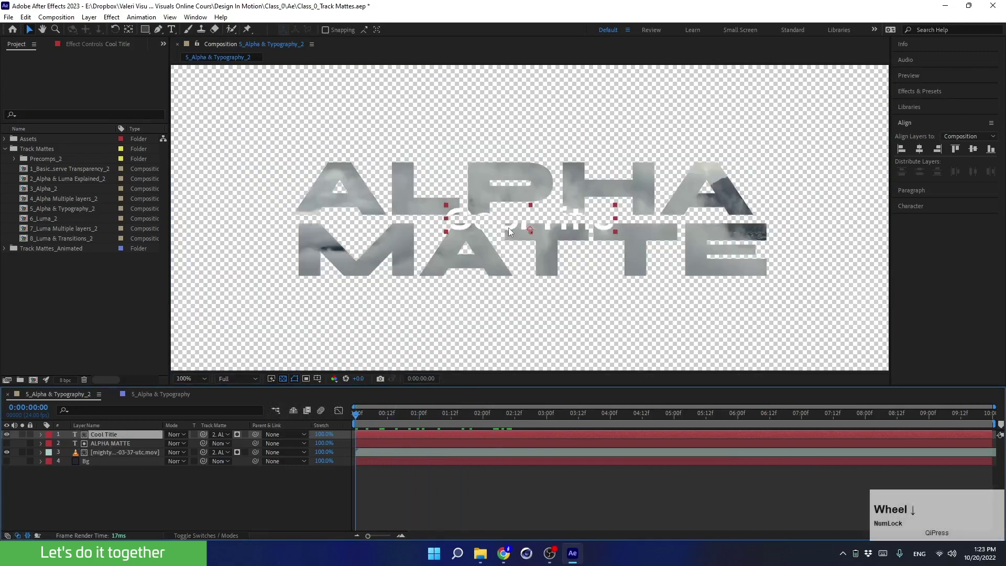
left_click_drag(513, 215, 522, 157)
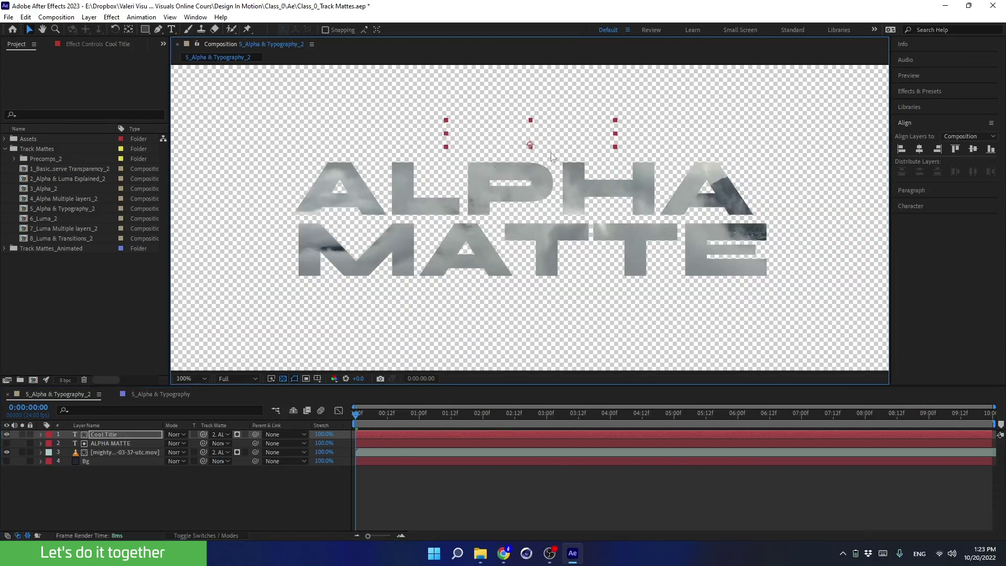
left_click_drag(369, 412, 269, 468)
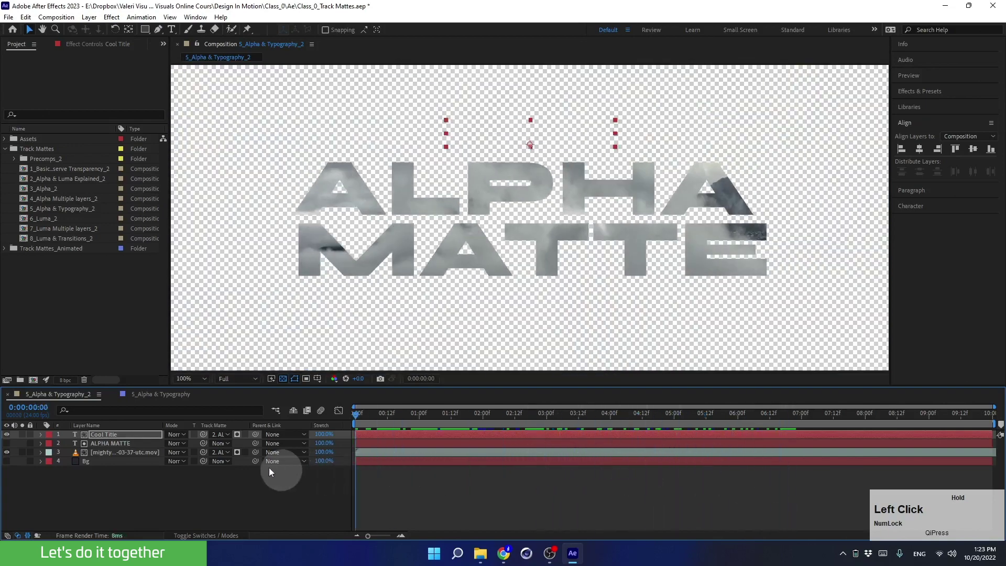
- Turn off the transparency grid and show the Bg layer again in the 5_Alpha & Typography_2 composition
left_click(281, 378)
left_click(7, 461)
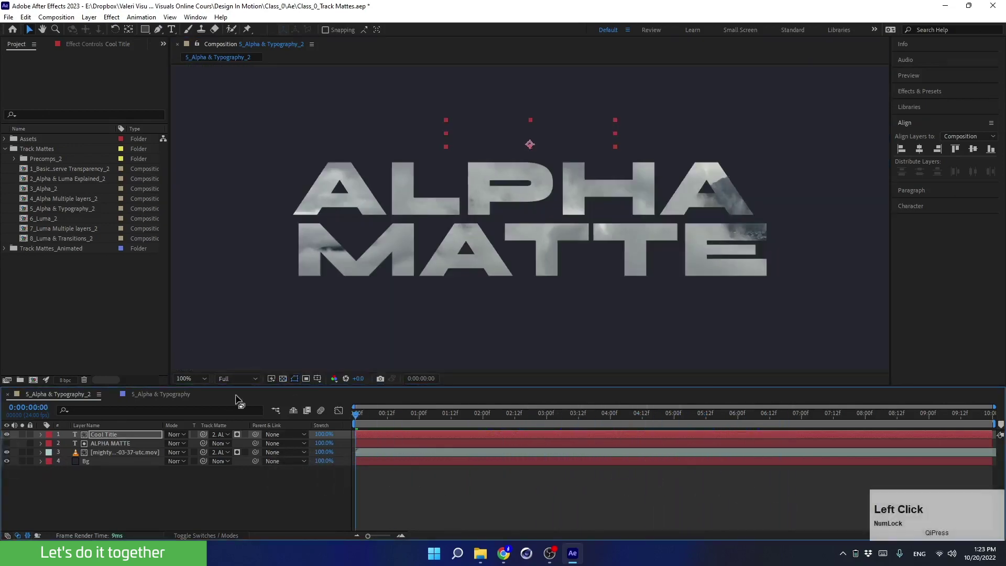
scroll(473, 300, "down", 2)
- Preview the matted ALPHA MATTE and Cool Title animation, then return the playhead to the start and deselect all layers
left_click_drag(160, 430, 160, 430)
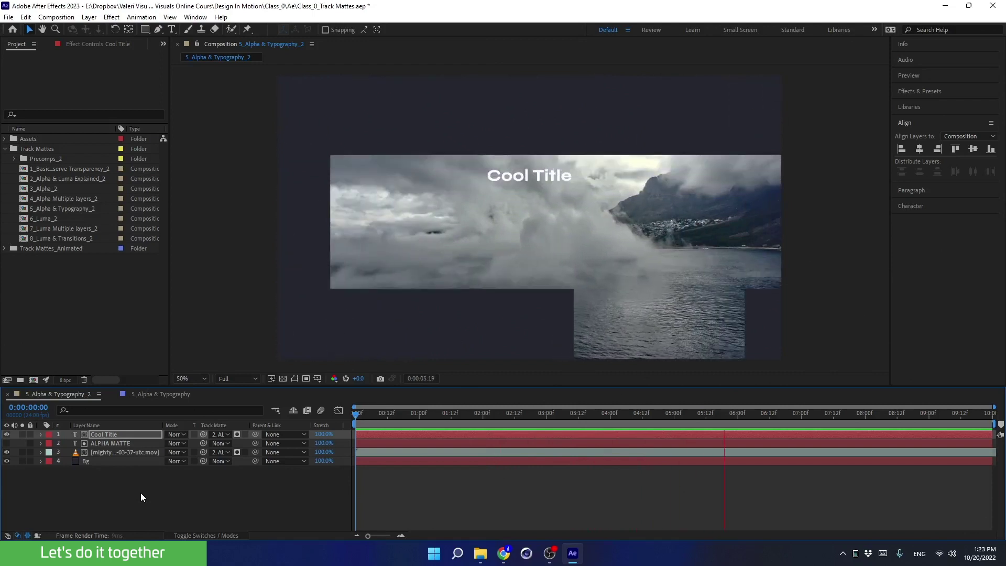
key("space")
left_click_drag(681, 414, 354, 450)
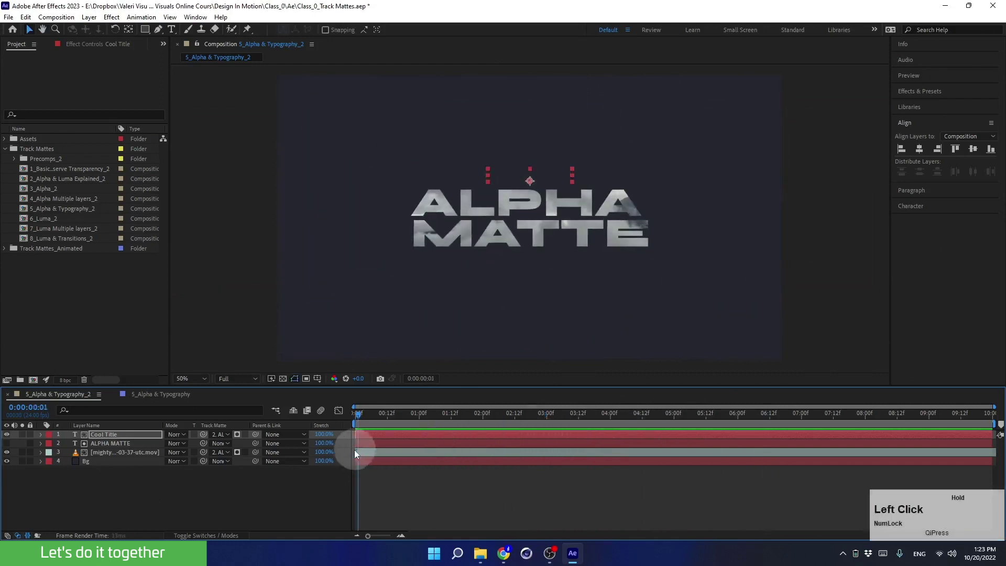
left_click(150, 500)
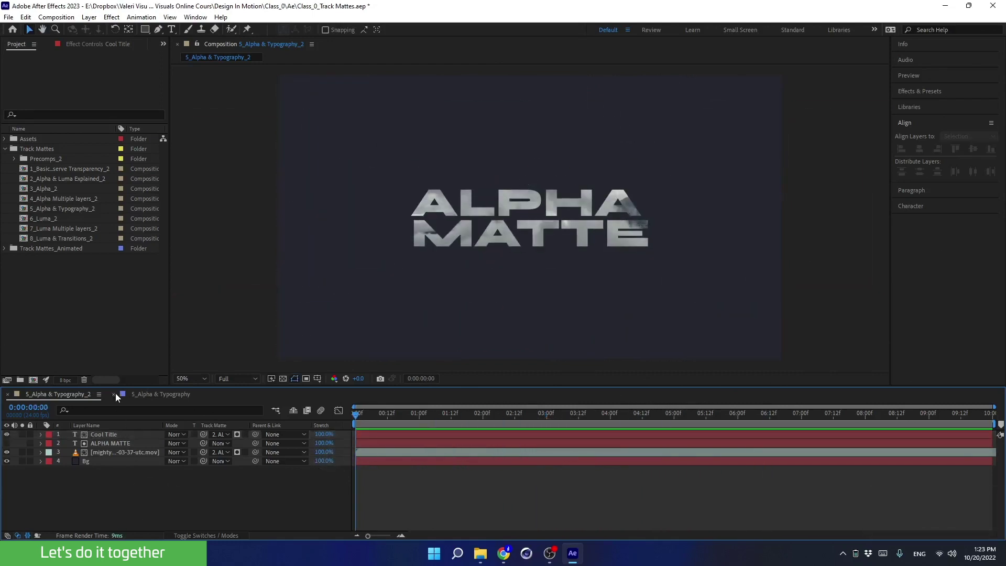
- Open the 6_Luma_2 composition, expand the Track Mattes_Animated folder and close both 5_Alpha & Typography timelines
left_click(40, 218)
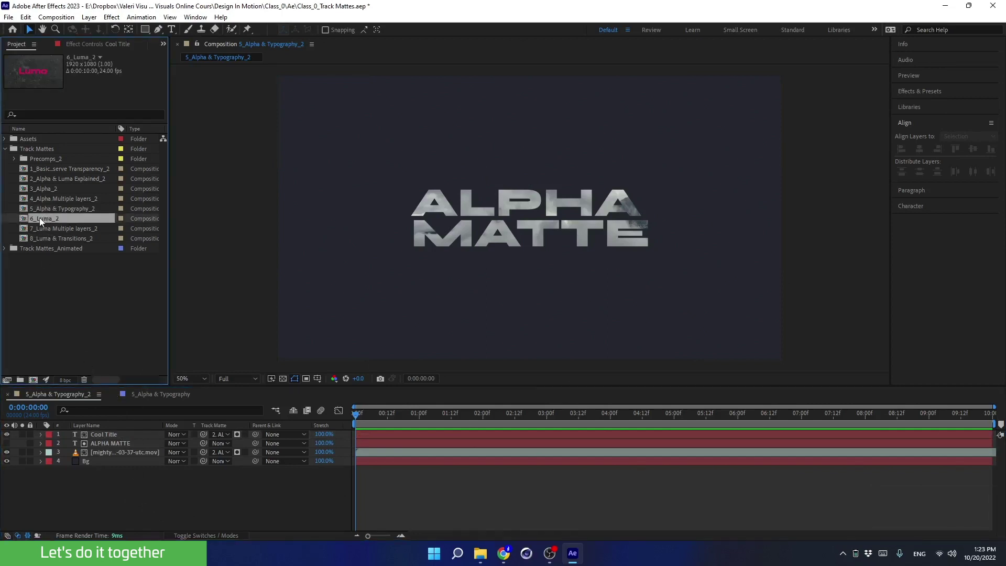
double_click(40, 218)
left_click(5, 249)
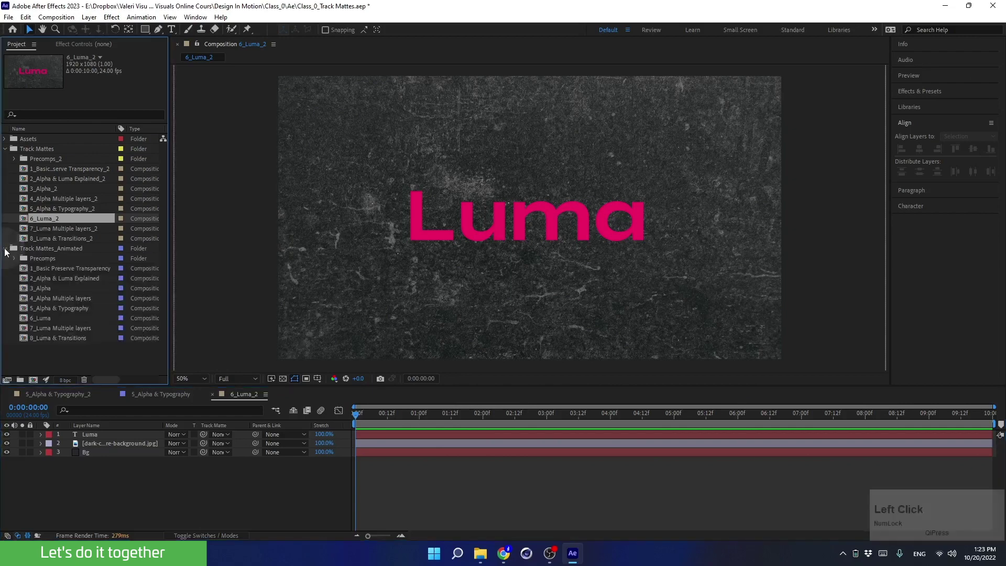
left_click(114, 394)
left_click(9, 394)
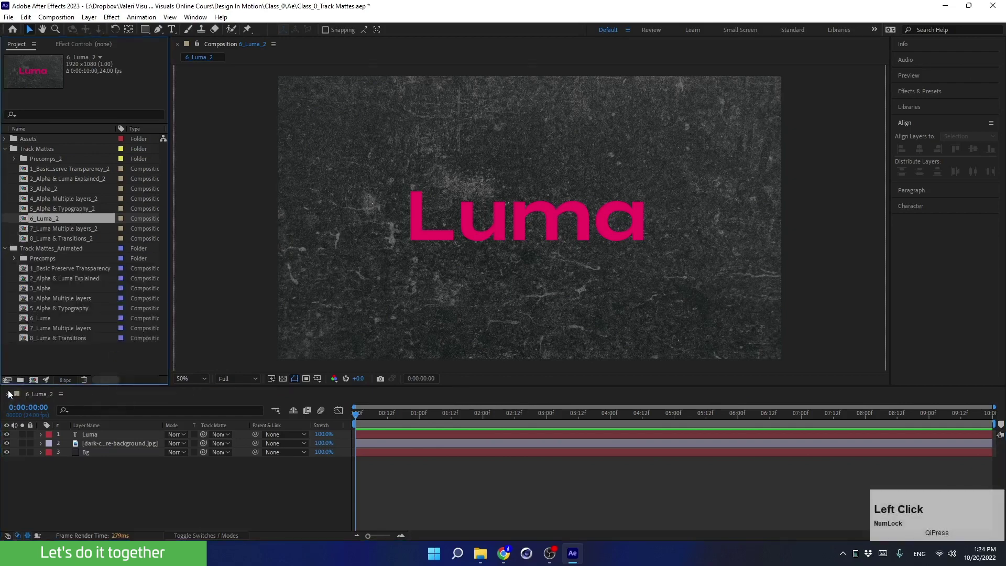
- Open the finished 6_Luma composition and preview its textured Luma text from the start
double_click(39, 319)
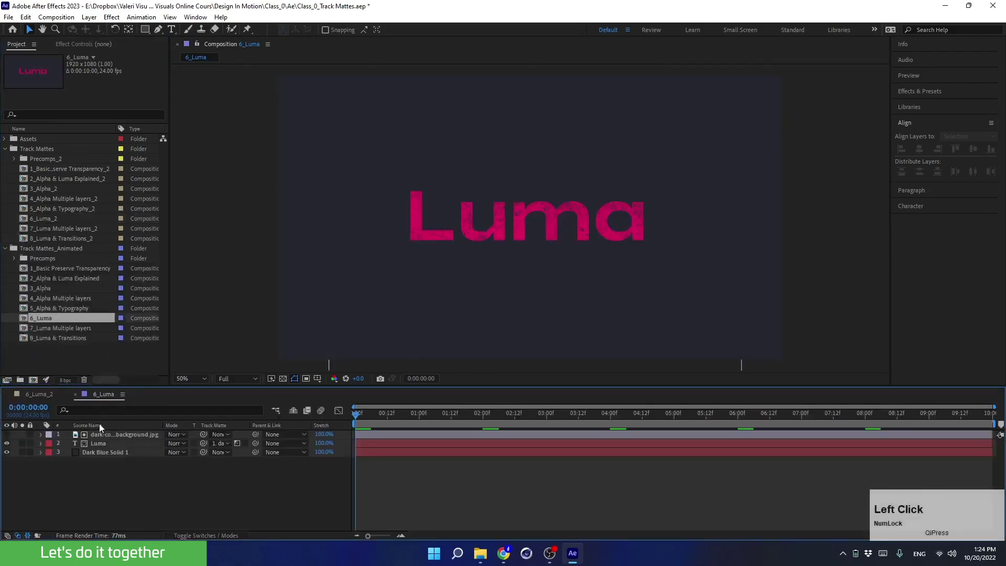
left_click_drag(379, 413, 328, 417)
key("space")
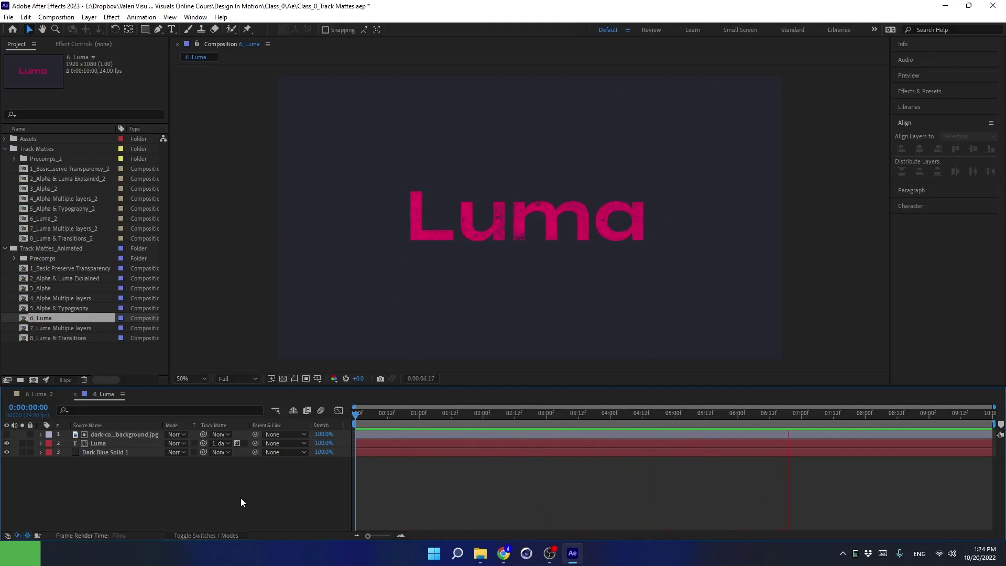
key("space")
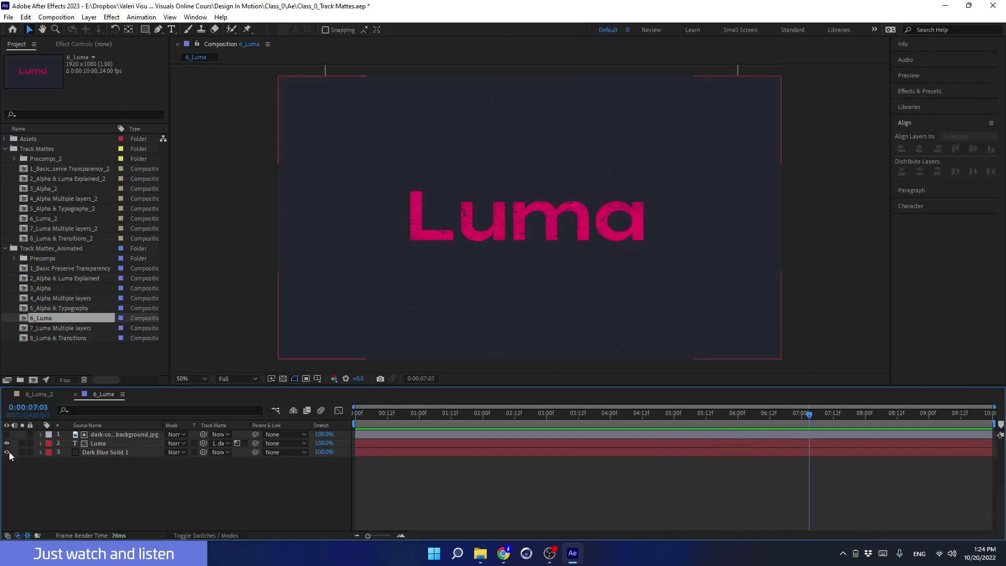
- Hide Dark Blue Solid 1 and inspect the Luma text's texture cut-outs up close over the transparency grid at different times
left_click(9, 454)
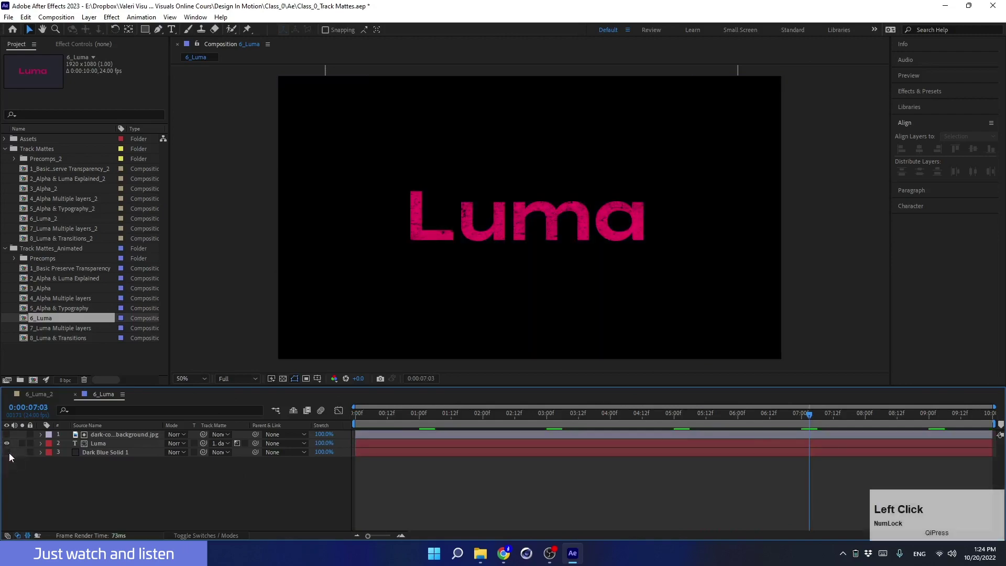
left_click(283, 379)
scroll(477, 220, "up", 6)
scroll(476, 216, "down", 2)
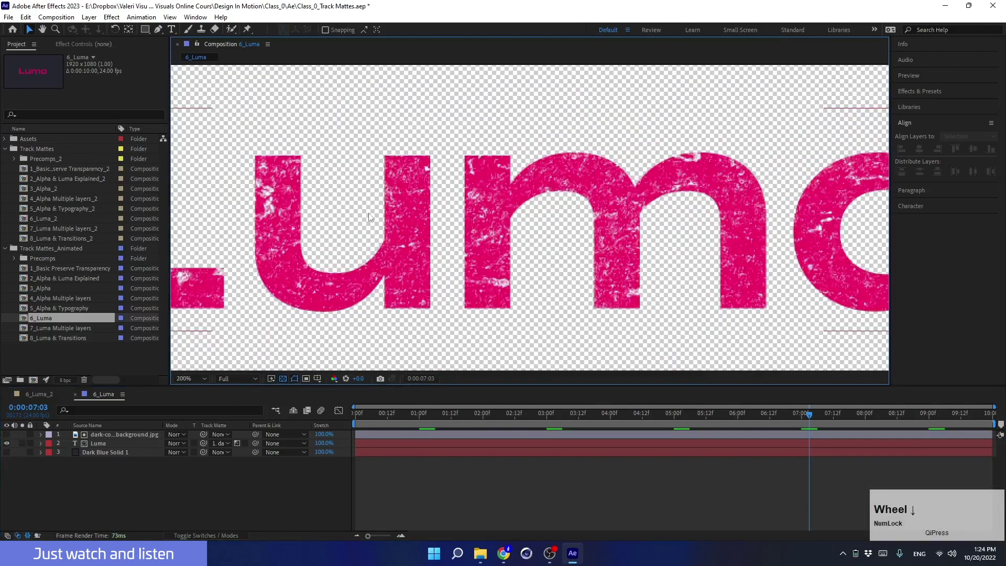
left_click(475, 413)
middle_click(325, 273)
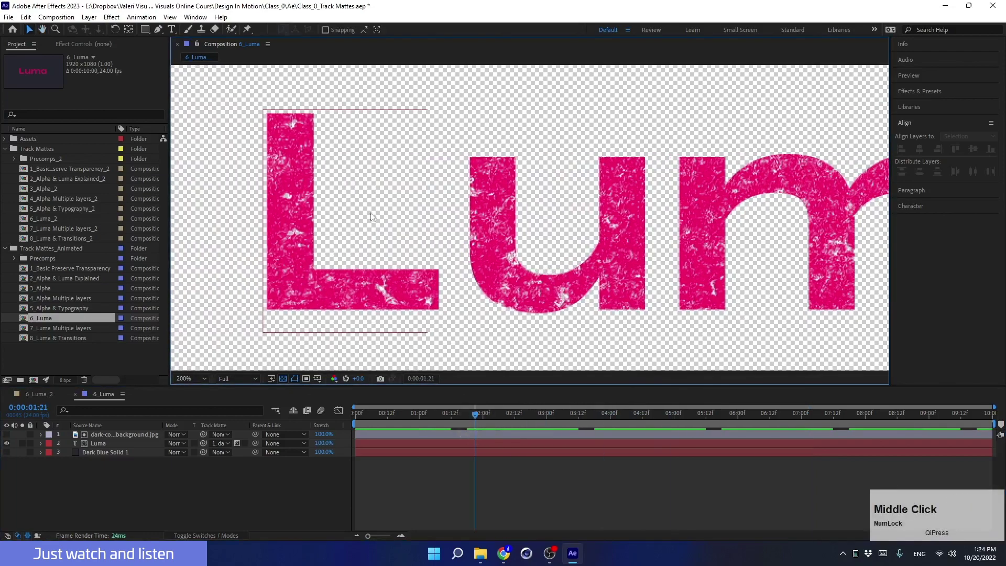
scroll(527, 226, "down", 2)
- Draw a black-filled square beside the letter L and place its layer below the Luma text layer
left_click(136, 26)
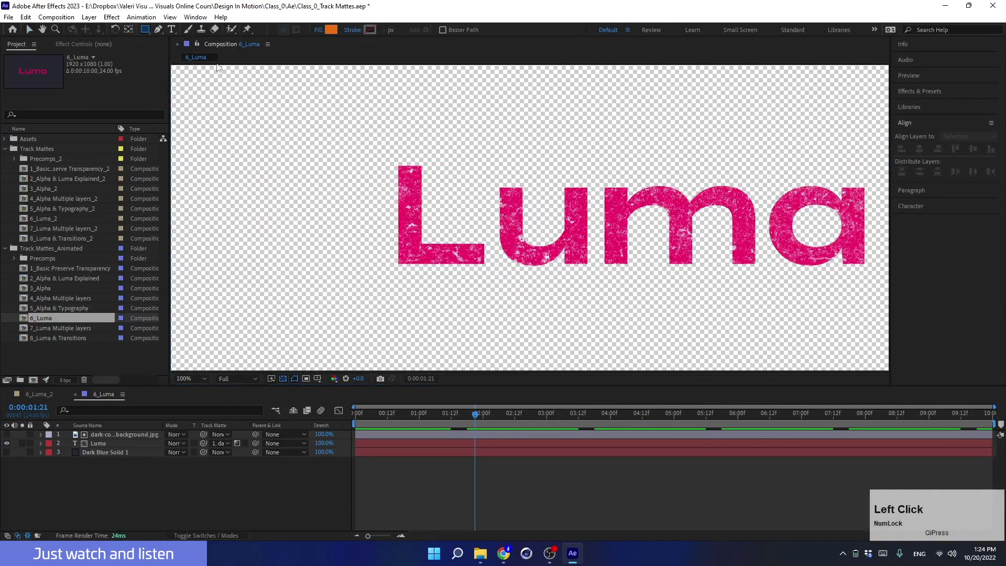
left_click(330, 29)
left_click(391, 273)
left_click_drag(265, 120, 363, 218)
left_click_drag(99, 434, 98, 486)
key("v")
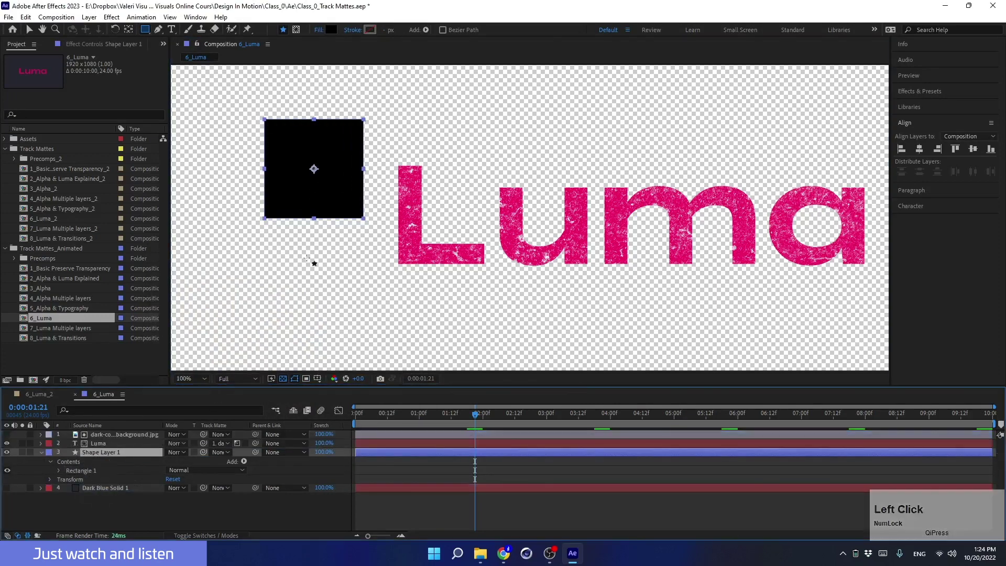
- Move the black square behind the letter L, scrub to check the see-through texture, and delete the square
left_click_drag(315, 193, 360, 266)
scroll(409, 210, "up", 3)
scroll(410, 210, "down", 3)
left_click_drag(473, 411, 520, 414)
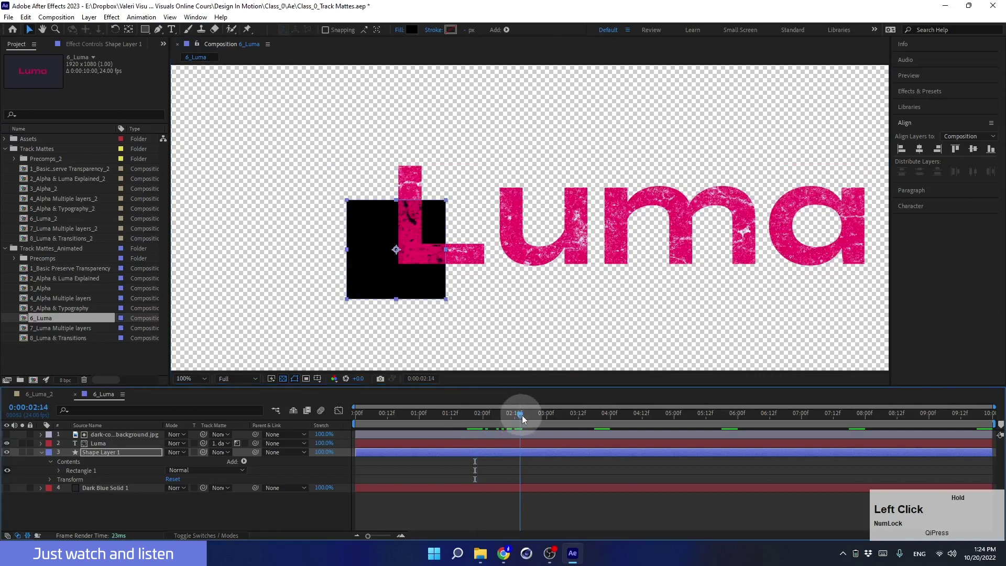
left_click_drag(385, 284, 306, 284)
key("Delete")
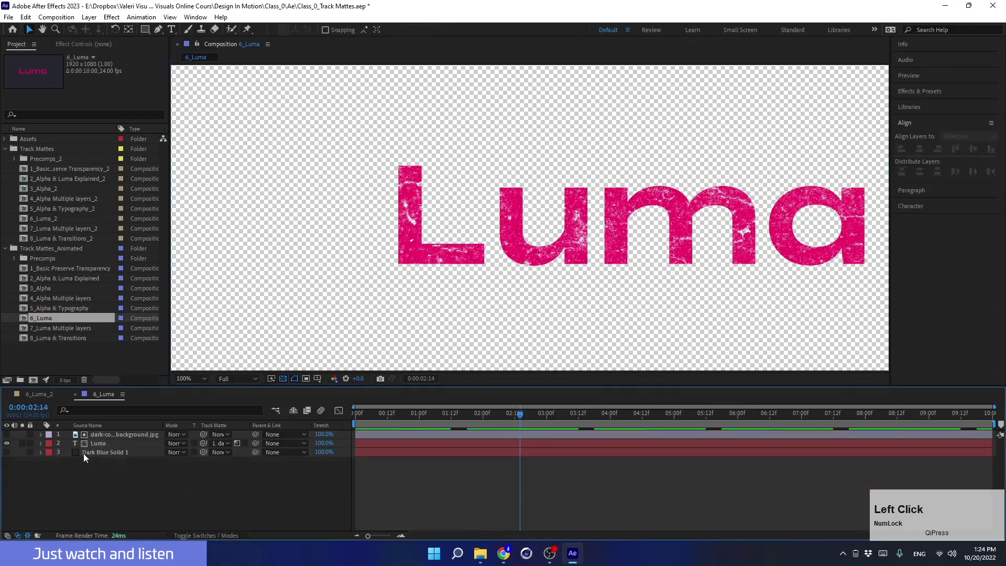
- Show Dark Blue Solid 1 again, fit the composition in the viewer and return the playhead to the start
left_click(7, 453)
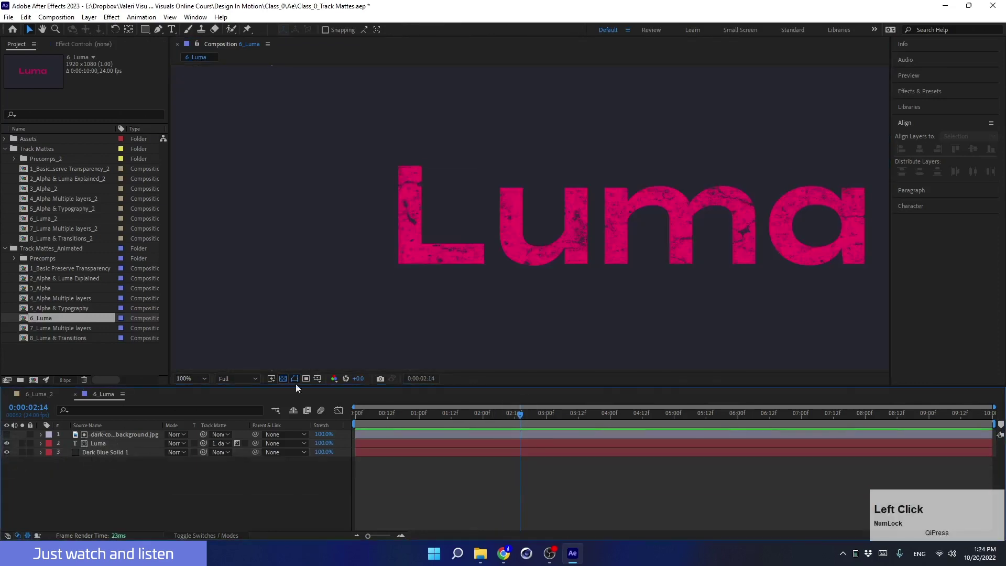
left_click(197, 381)
left_click(190, 198)
left_click_drag(484, 423, 278, 431)
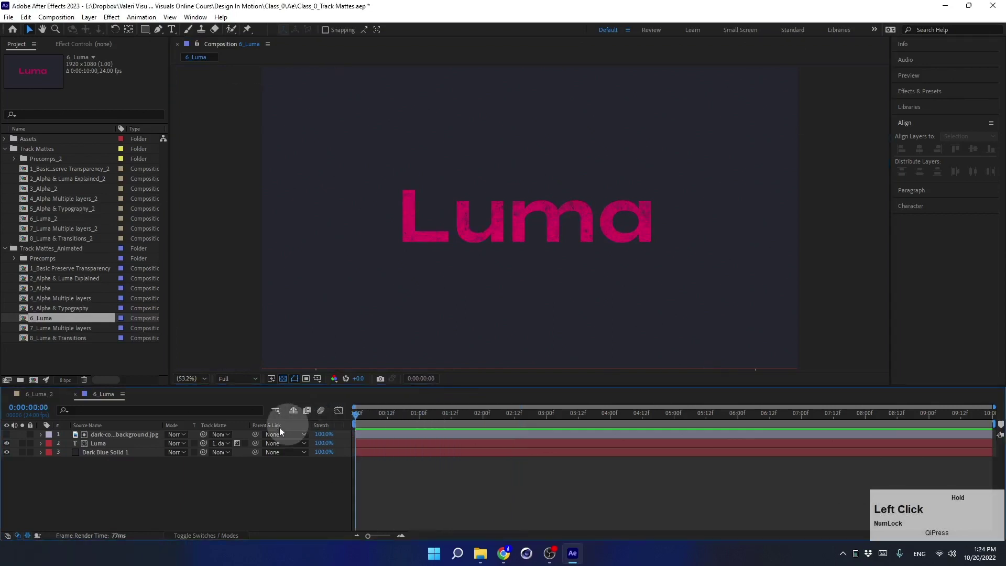
- Collapse the Track Mattes_Animated folder, return to the 6_Luma_2 composition and select its dark concrete texture layer
left_click(4, 251)
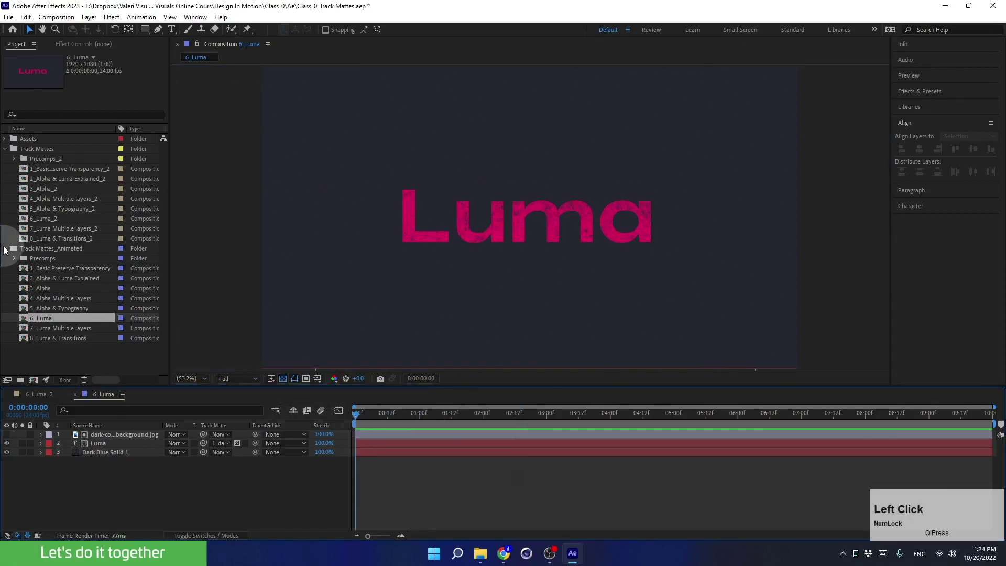
left_click(36, 395)
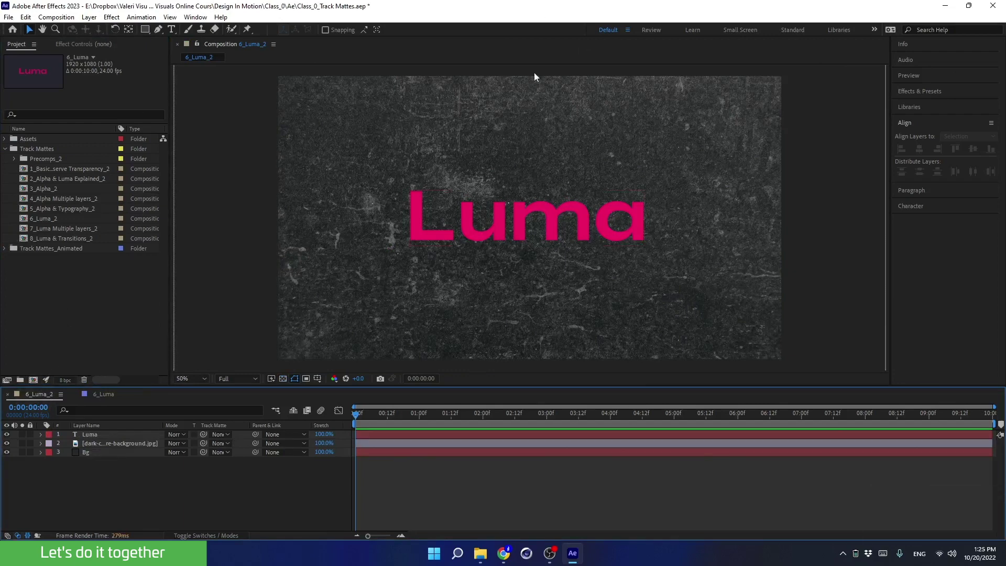
scroll(524, 162, "down", 1)
left_click(513, 221)
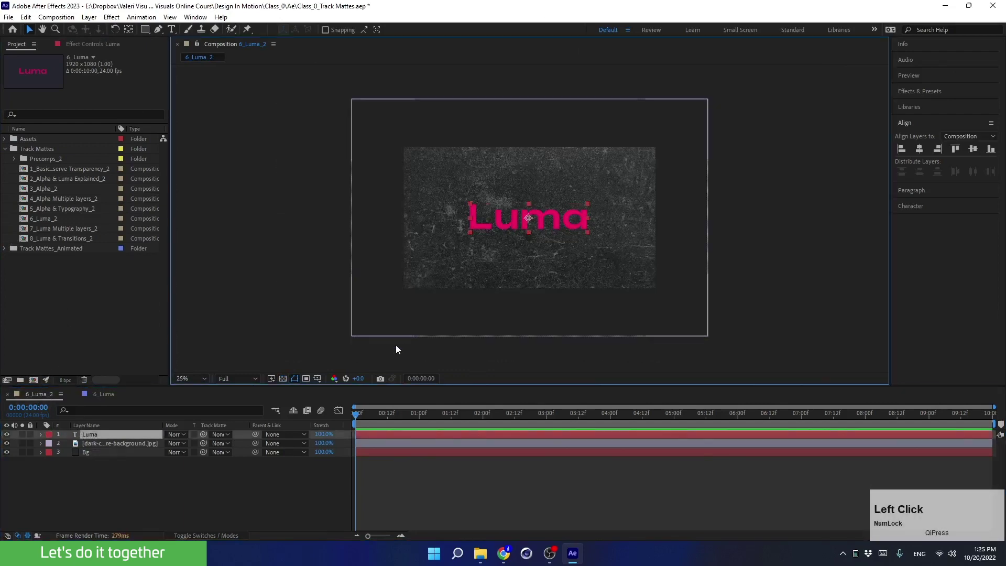
left_click(86, 443)
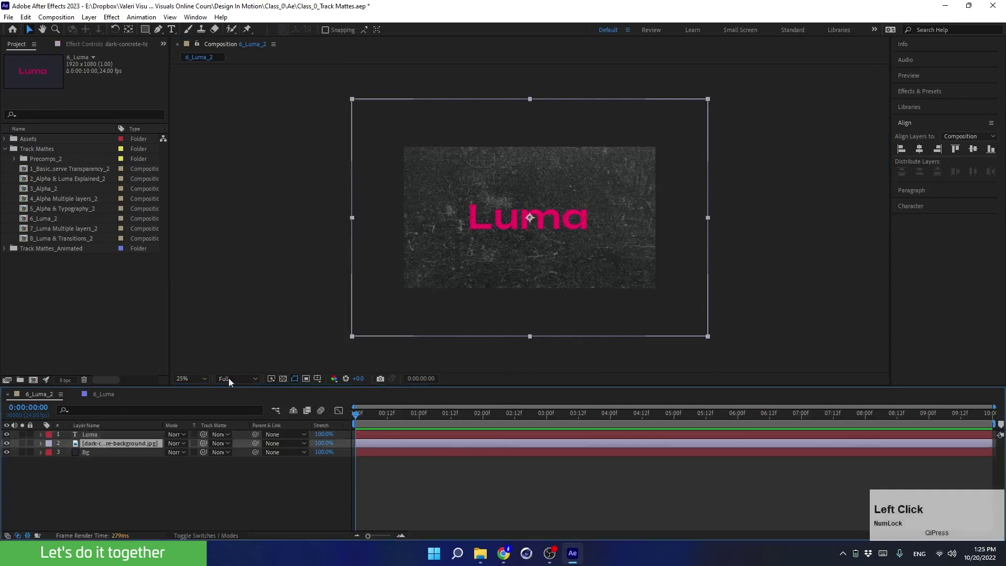
- Shift the dark concrete texture slightly in the composition and undo the move
mouse_move(404, 236)
left_mouse_down()
mouse_move(427, 247)
mouse_move(337, 308)
mouse_move(443, 236)
mouse_move(442, 225)
mouse_move(495, 239)
mouse_move(419, 225)
left_mouse_up()
key("ctrl+z")
scroll(487, 245, "up", 2)
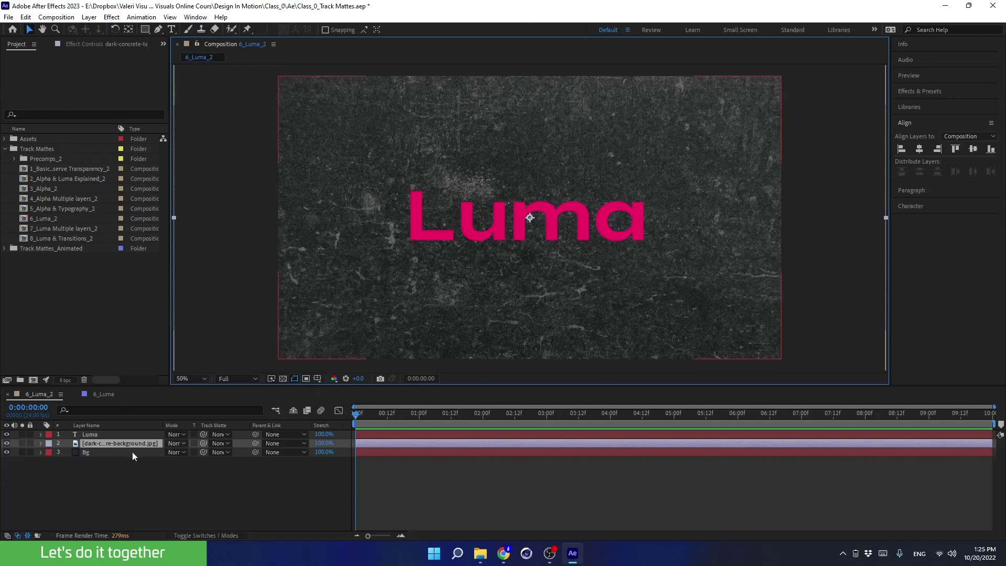
- Move the dark concrete texture layer above the Luma text and assign it as that text's luma track matte
left_click(117, 445)
mouse_move(116, 446)
left_mouse_down()
mouse_move(108, 432)
mouse_move(104, 446)
mouse_move(101, 433)
left_mouse_up()
left_click(89, 445)
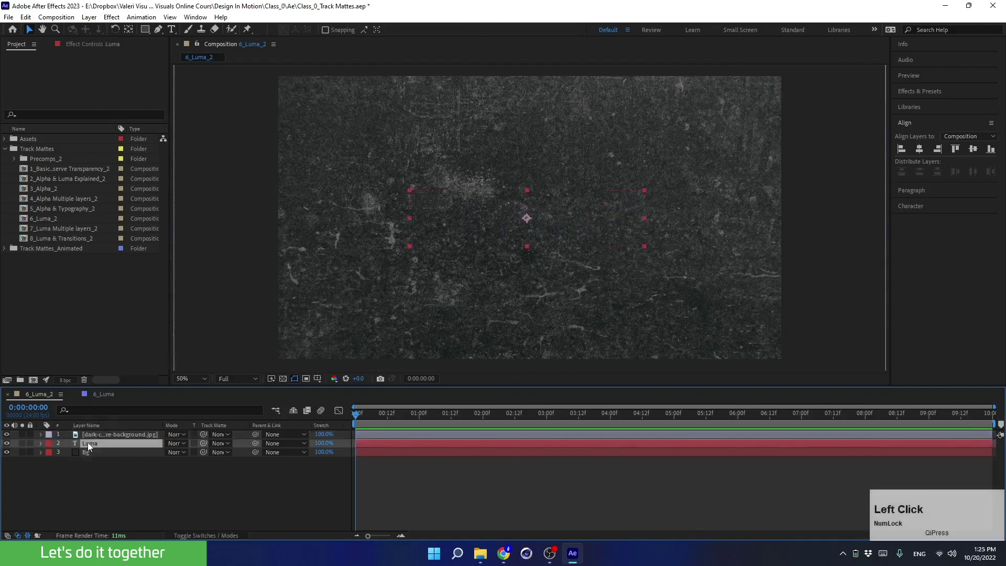
left_click_drag(204, 443, 134, 436)
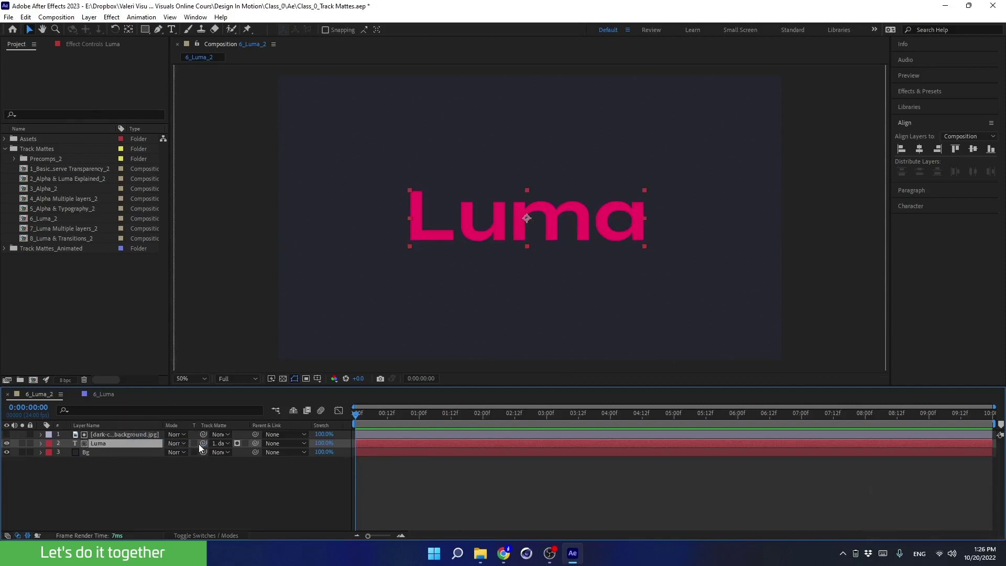
left_click(237, 443)
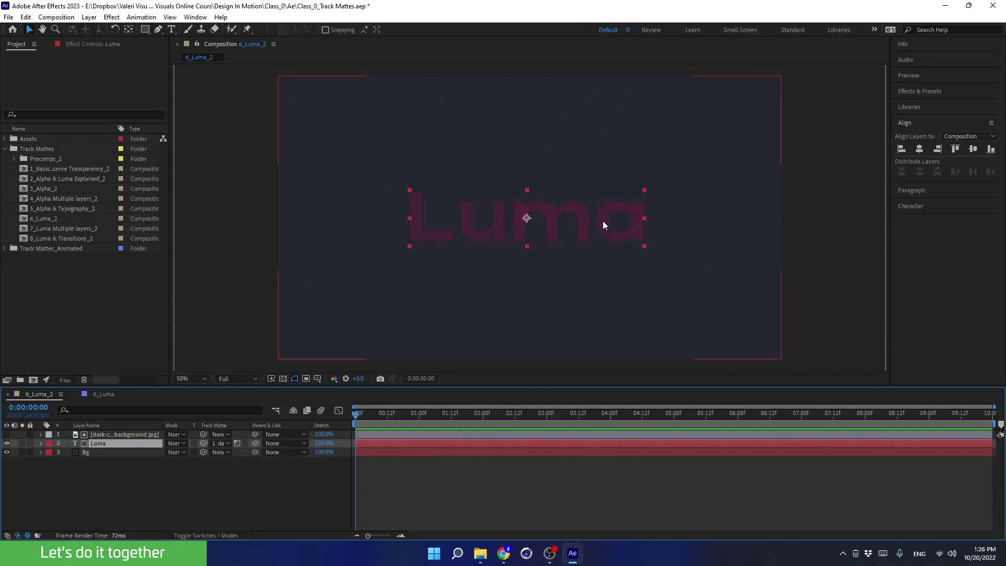
- Inspect the matted Luma text up close and briefly show the concrete texture layer to compare its brightness
scroll(483, 245, "up", 4)
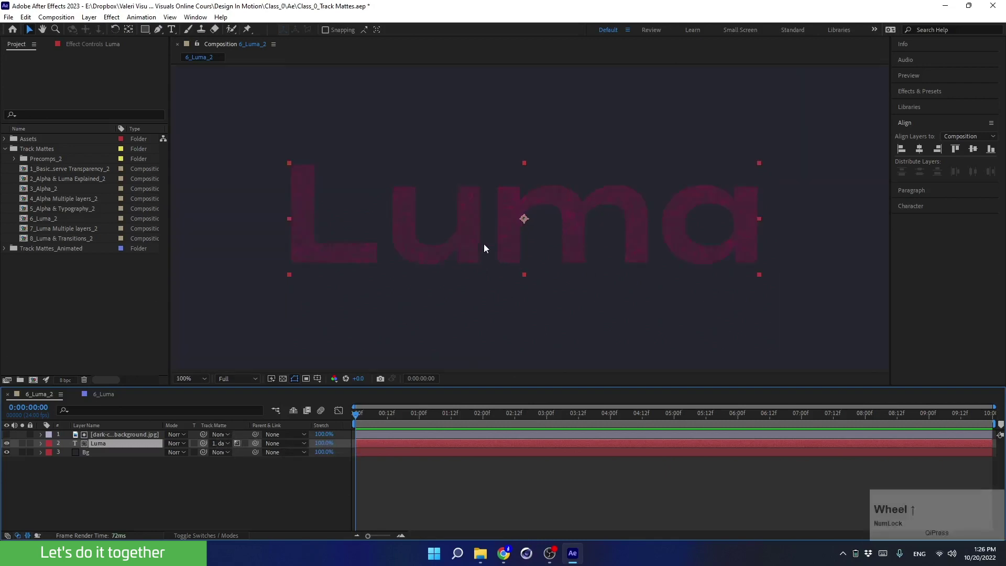
key("slash")
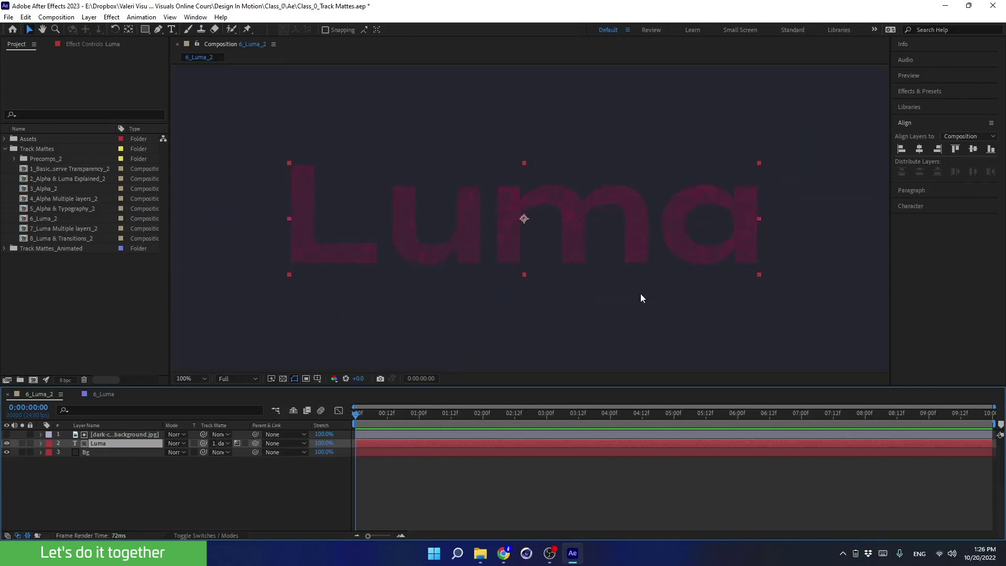
left_click(117, 443)
left_click(7, 435)
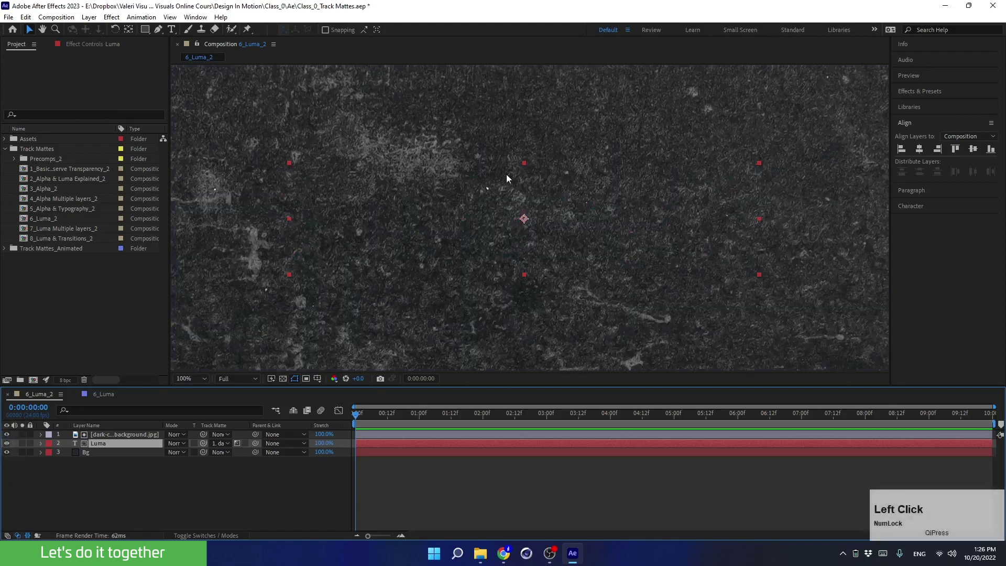
left_click(7, 434)
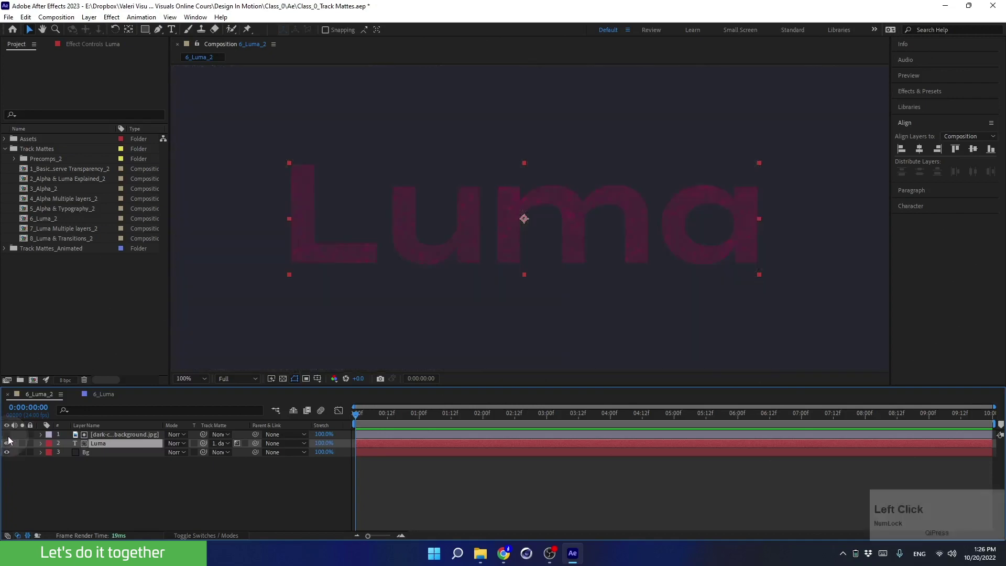
- Search the effects for "levels" and apply the Levels effect to the dark concrete texture layer
left_click(925, 89)
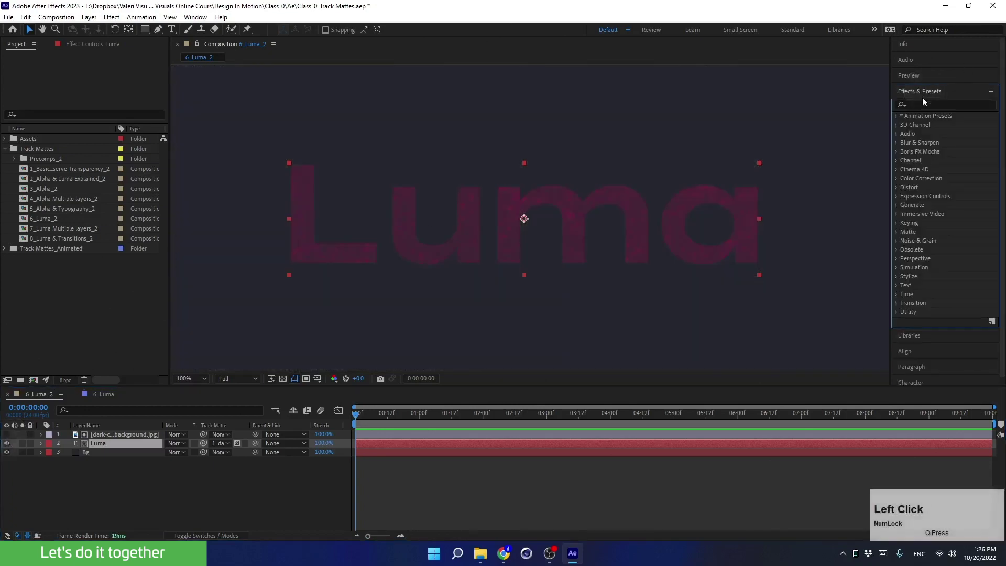
left_click(923, 102)
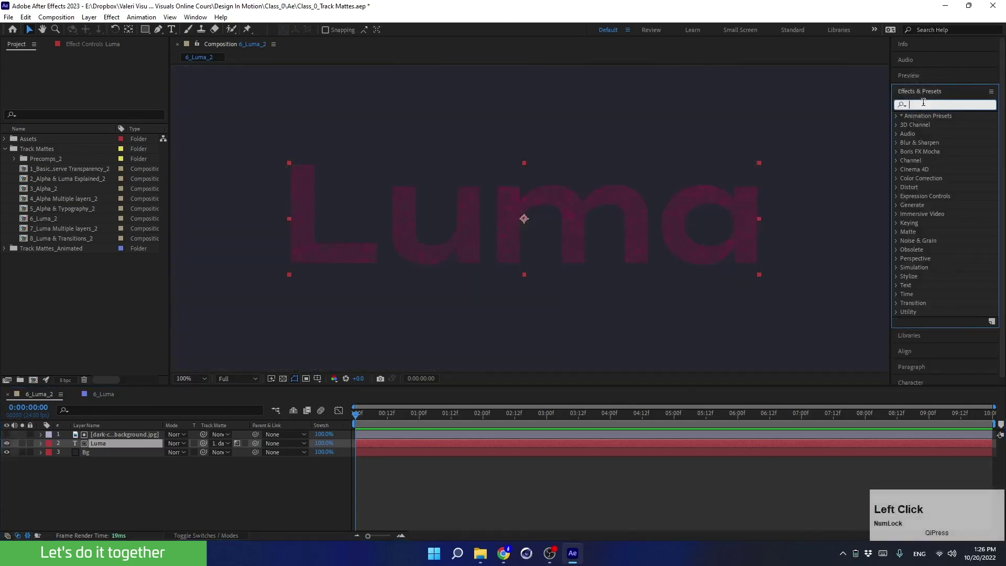
type("levels")
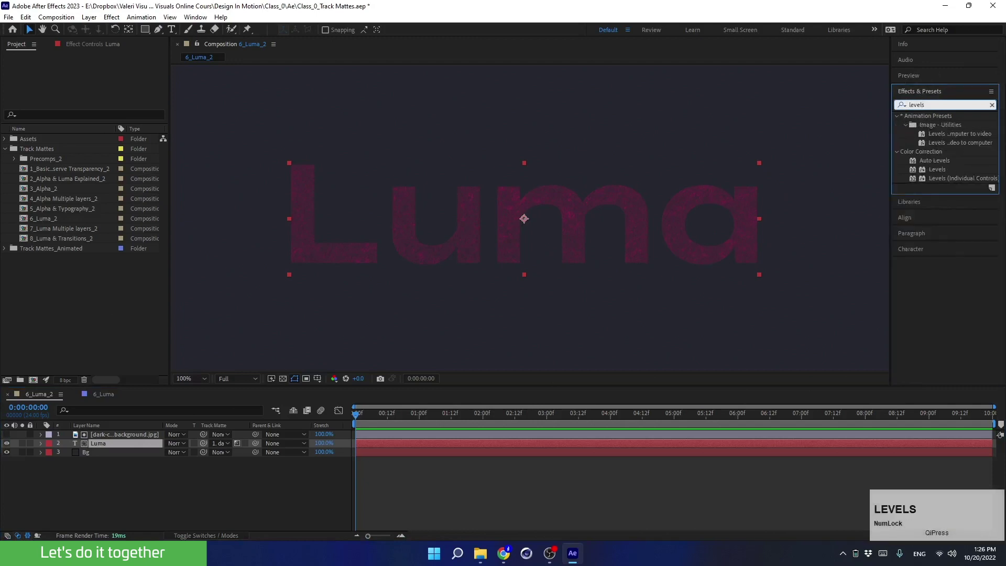
left_click_drag(935, 169, 105, 435)
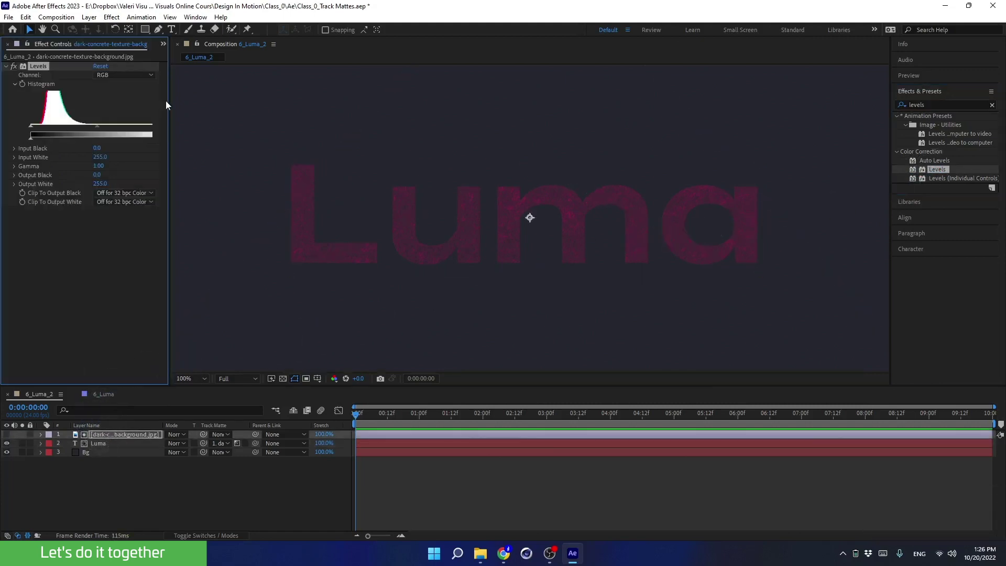
- Widen the effect controls area and set the texture's Levels Input Black to 26 and Input White to 124
left_click_drag(169, 102, 211, 114)
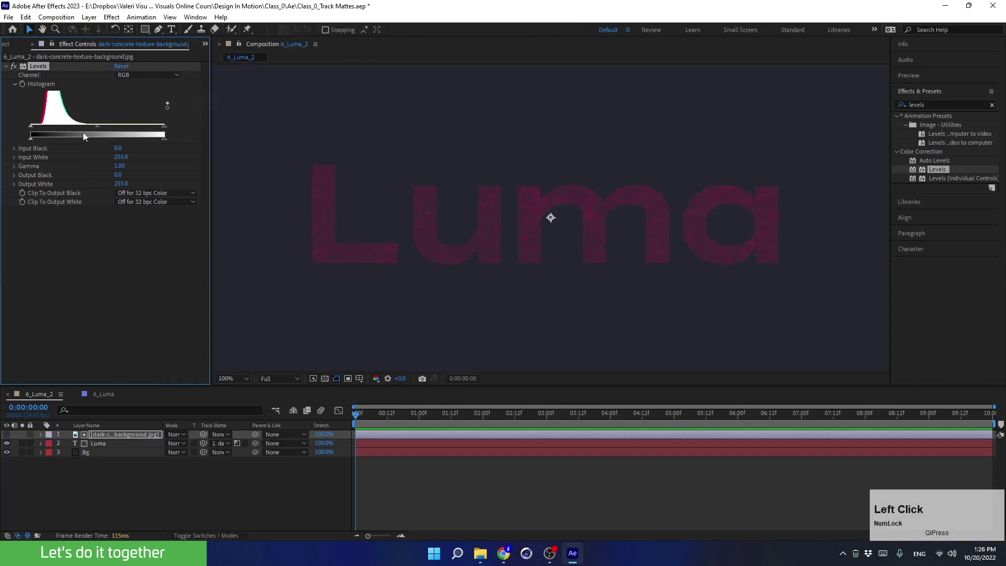
left_click_drag(31, 125, 41, 132)
left_click_drag(165, 125, 96, 127)
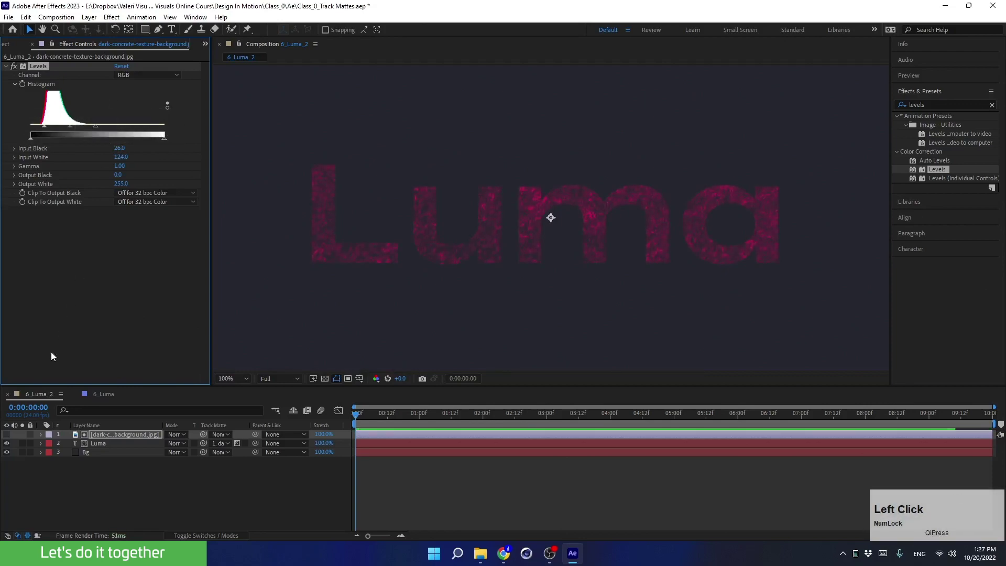
- Show the concrete texture layer and raise its contrast with Levels Input Black 45 and Input White 91
left_click(7, 437)
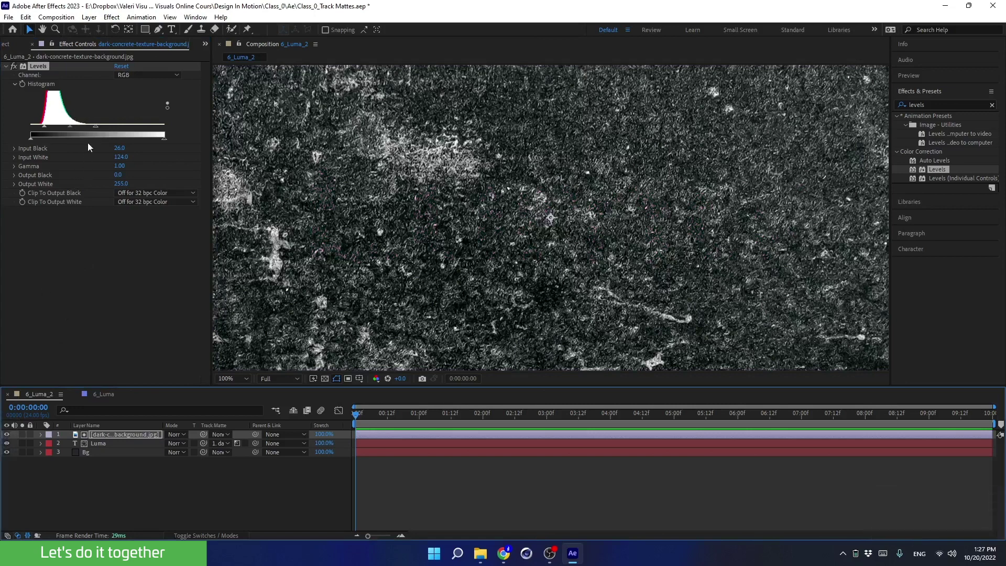
left_click_drag(94, 130, 187, 134)
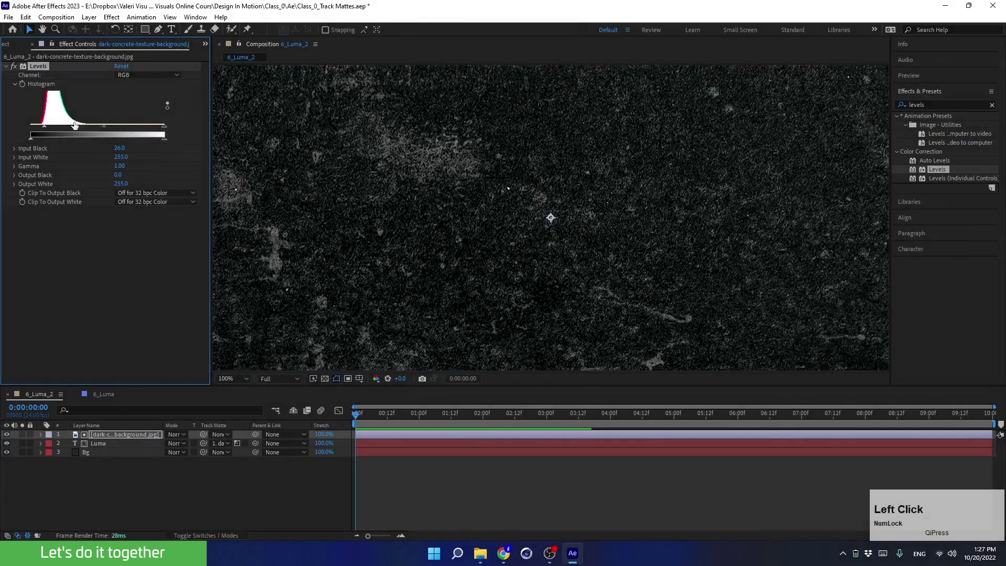
mouse_move(44, 131)
left_mouse_down()
mouse_move(31, 131)
mouse_move(55, 125)
left_mouse_up()
scroll(404, 275, "down", 2)
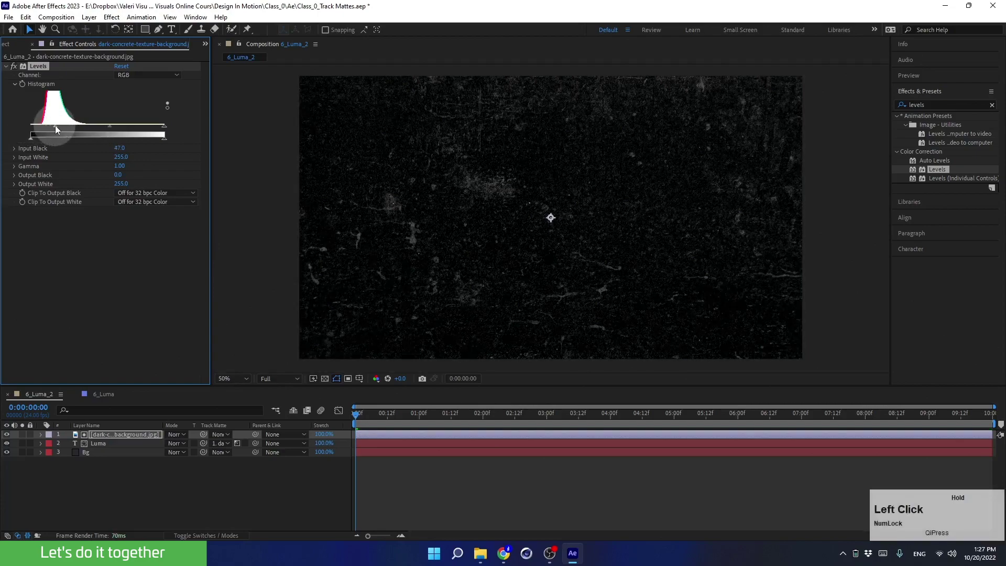
left_click_drag(164, 126, 78, 131)
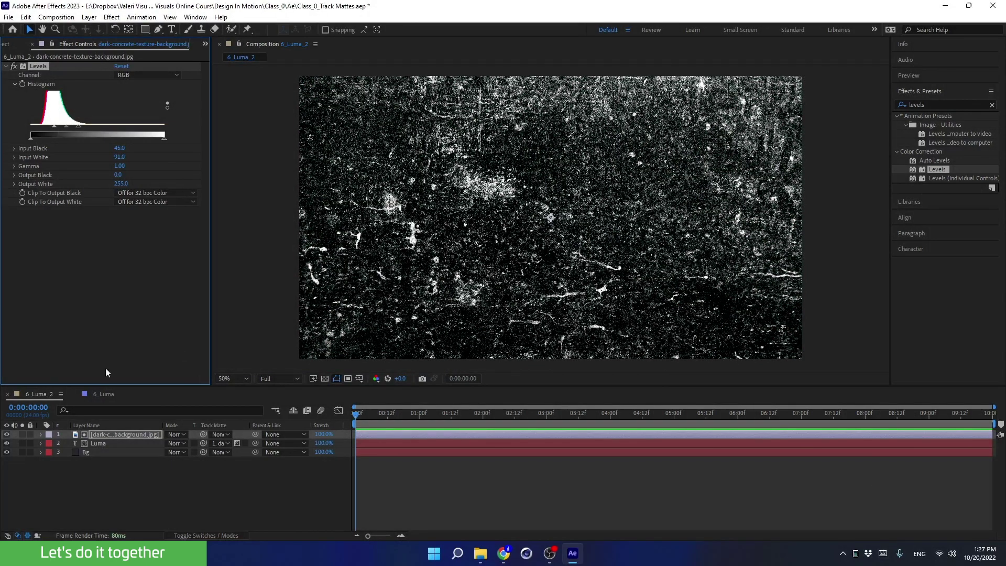
- Hide the concrete texture layer and set its Levels to Input Black 21 and Input White 56
left_click(6, 435)
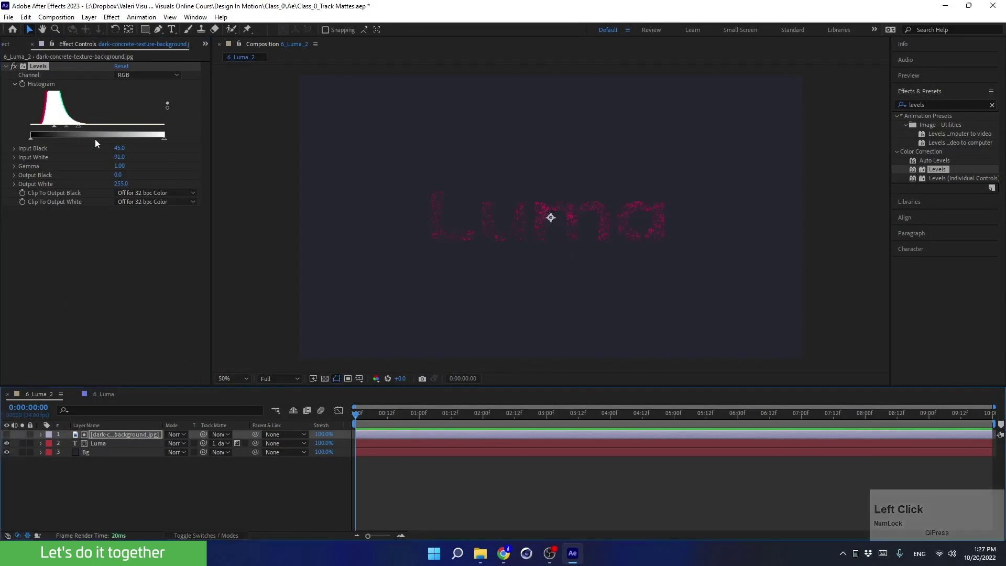
mouse_move(79, 129)
left_mouse_down()
mouse_move(92, 130)
mouse_move(43, 132)
mouse_move(74, 126)
mouse_move(51, 129)
mouse_move(60, 129)
left_mouse_up()
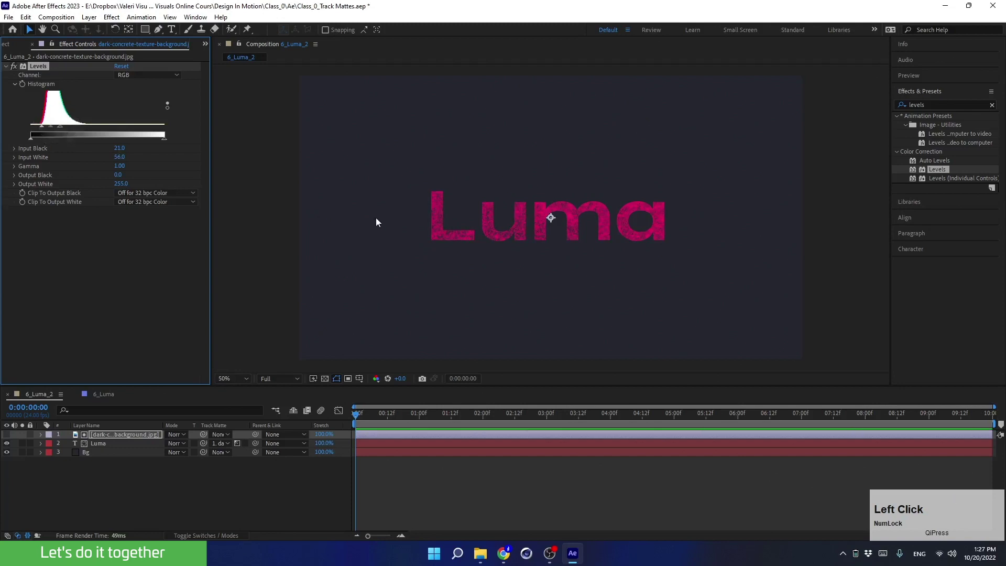
- Move the concrete texture layer around the composition to try different texture areas inside the Luma text
left_click(111, 433)
scroll(541, 255, "down", 2)
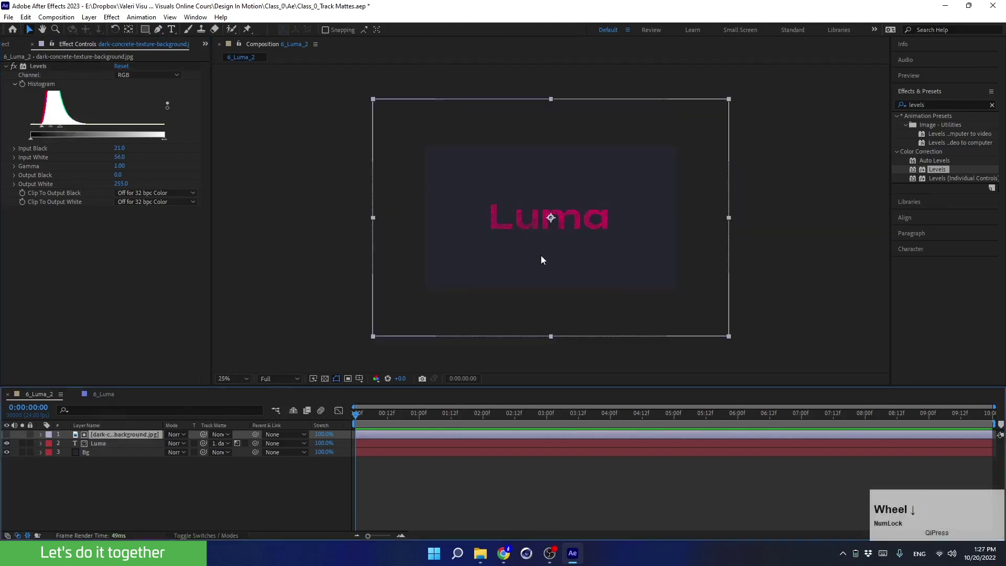
left_click_drag(433, 312, 504, 302)
scroll(523, 235, "up", 2)
left_click_drag(466, 228, 380, 264)
- Centre the concrete texture layer horizontally and vertically in the composition and scrub through the timeline
left_click(912, 217)
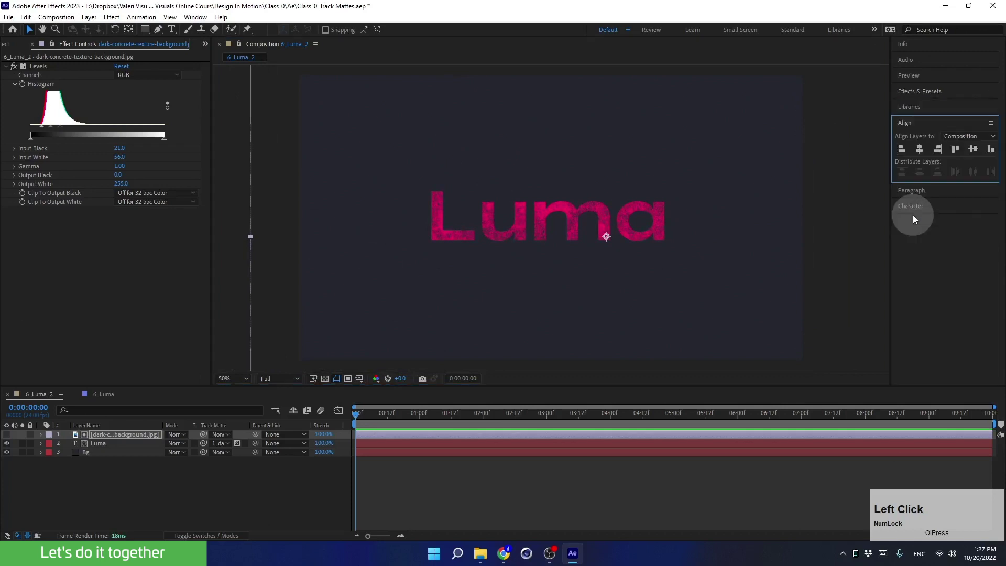
left_click(920, 149)
left_click(974, 149)
left_click(466, 415)
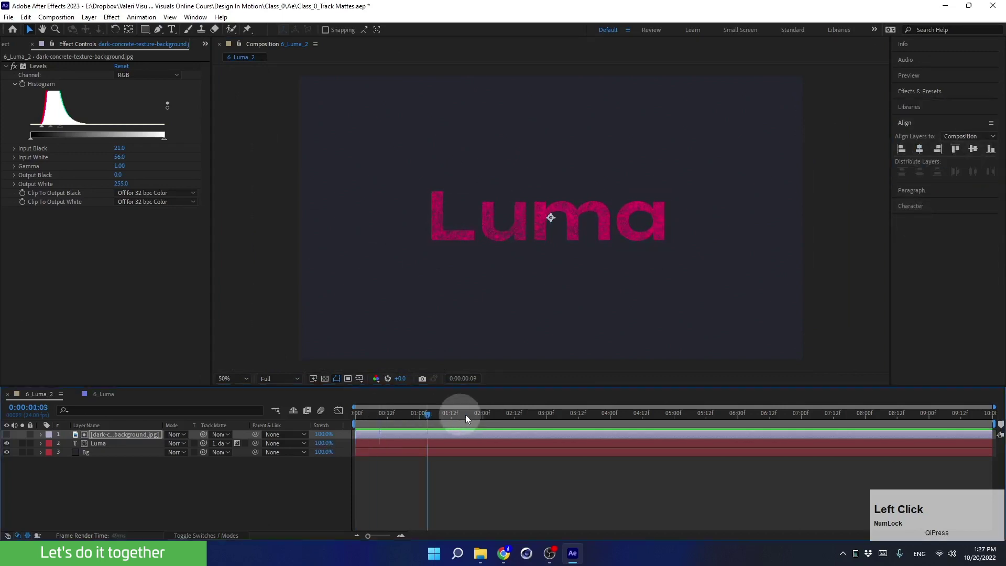
- Scale the concrete texture layer down from its corners to just wider than the composition
left_click(105, 435)
scroll(439, 296, "down", 2)
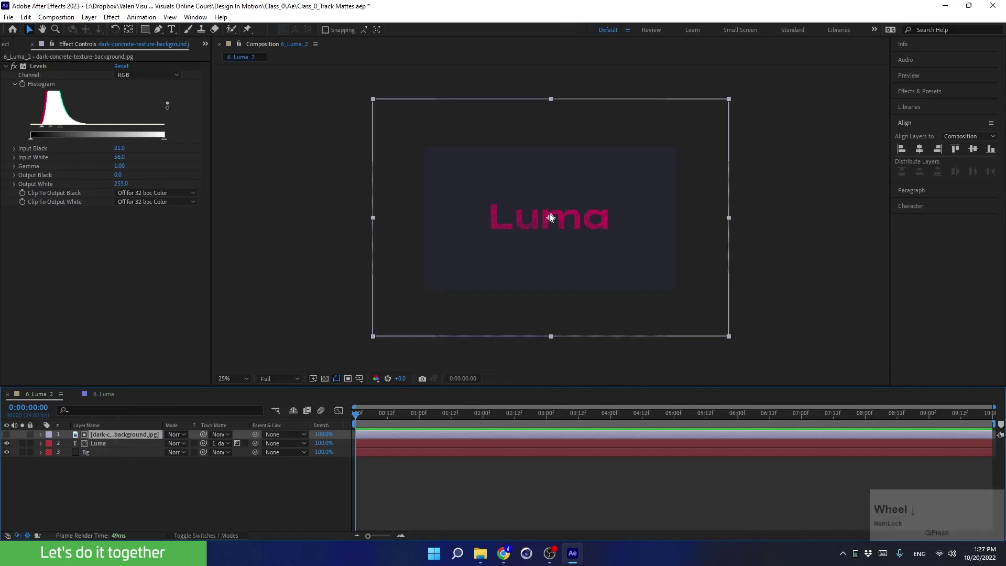
left_click_drag(372, 99, 473, 195)
scroll(542, 256, "up", 2)
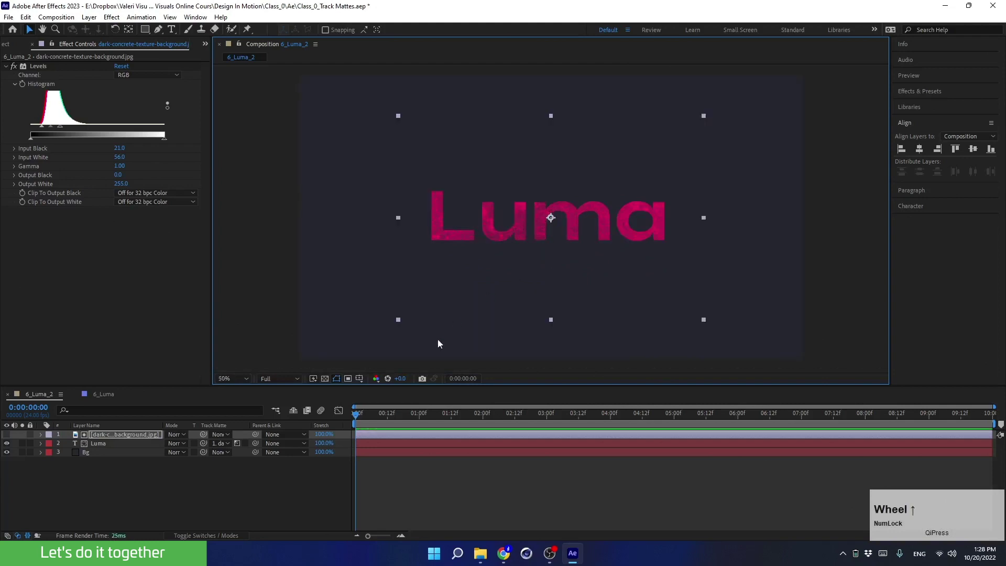
left_click_drag(394, 319, 295, 370)
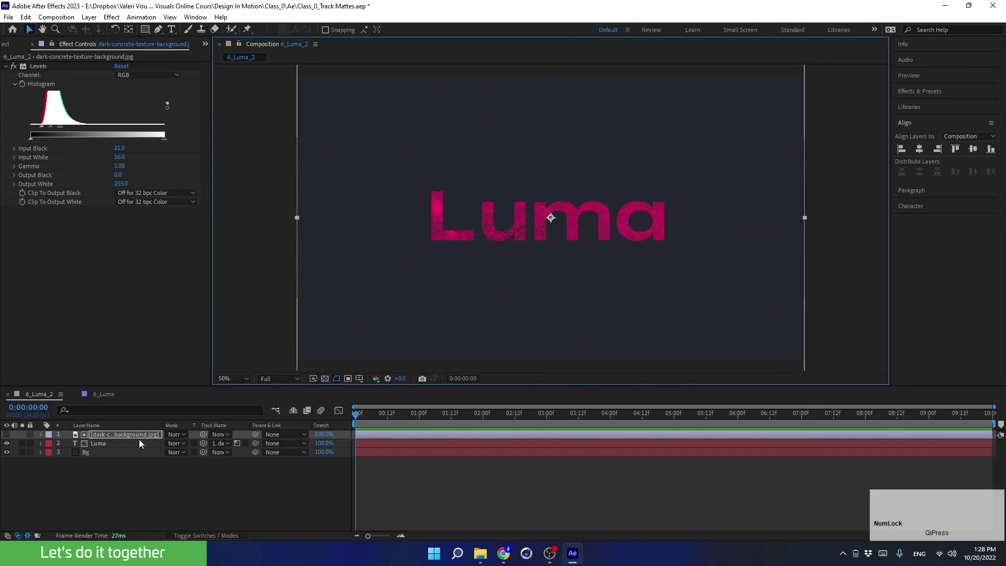
- Start keyframing the concrete texture's Position at frame 0, and move it horizontally to 498, 540 at frame 4
left_click(121, 434)
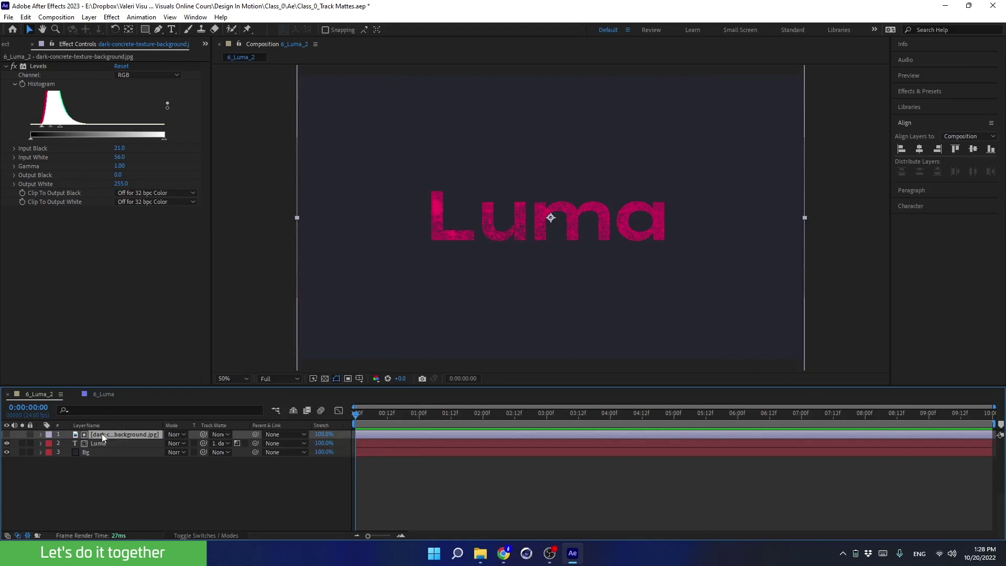
key("p")
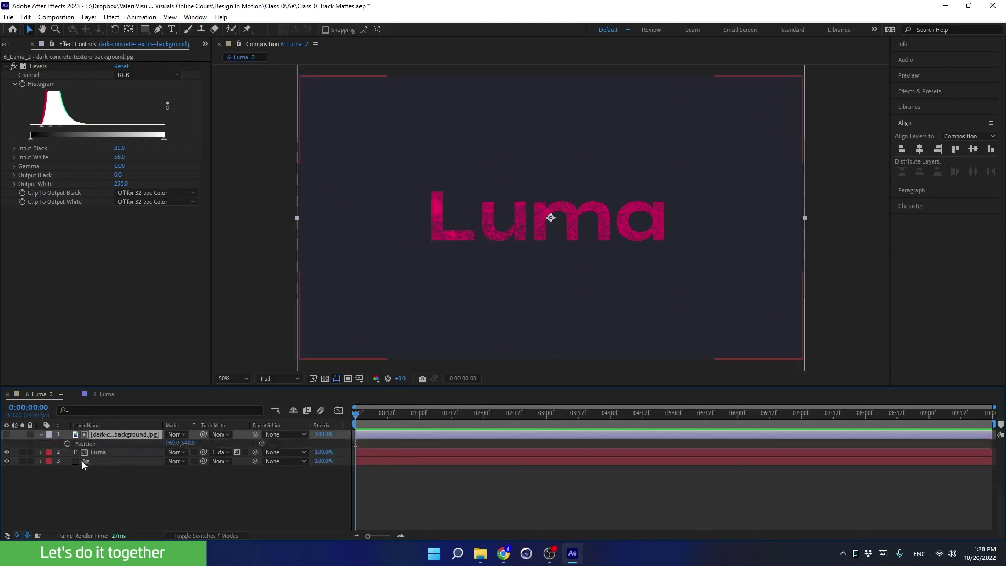
left_click(67, 444)
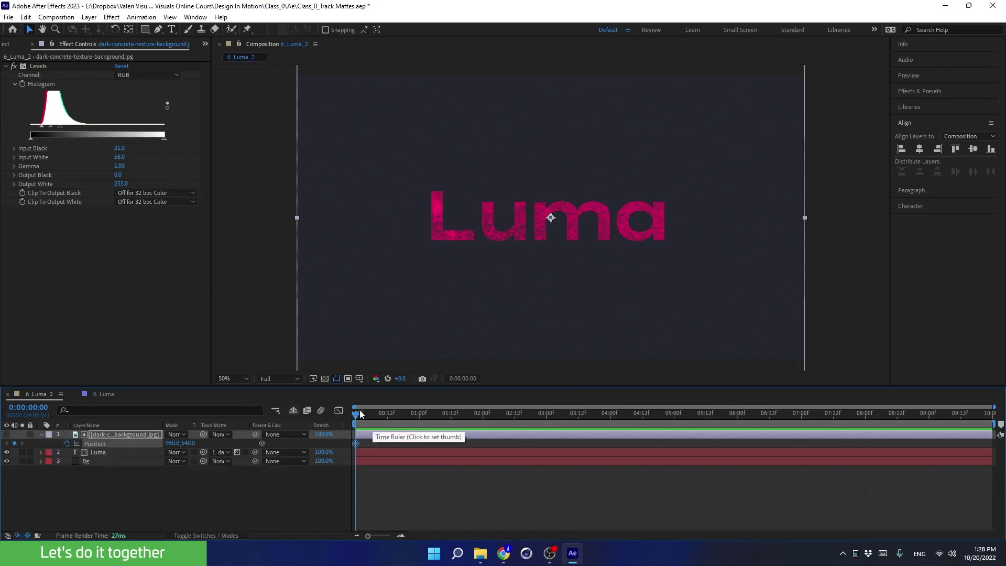
left_click_drag(360, 413, 366, 414)
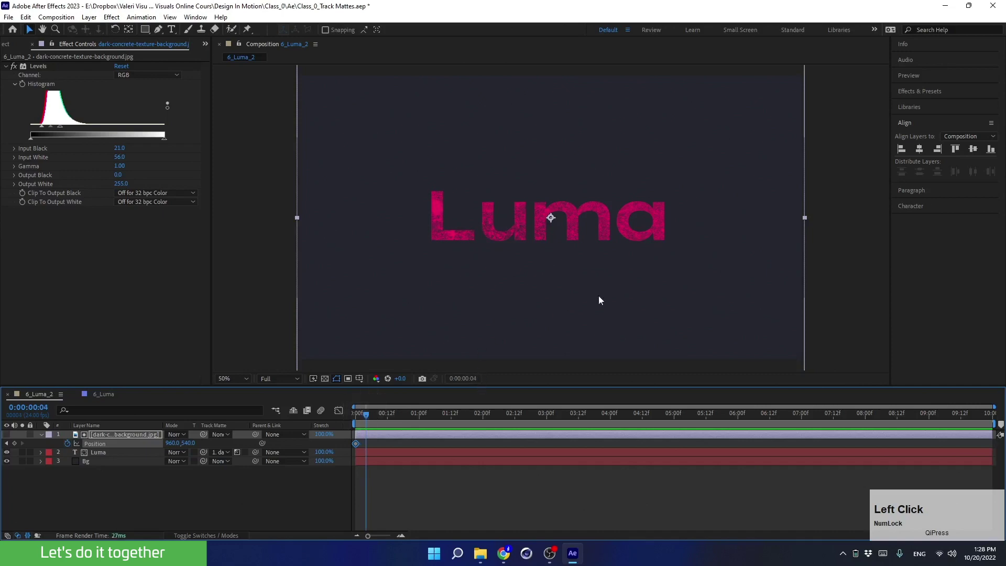
left_click_drag(662, 287, 542, 294)
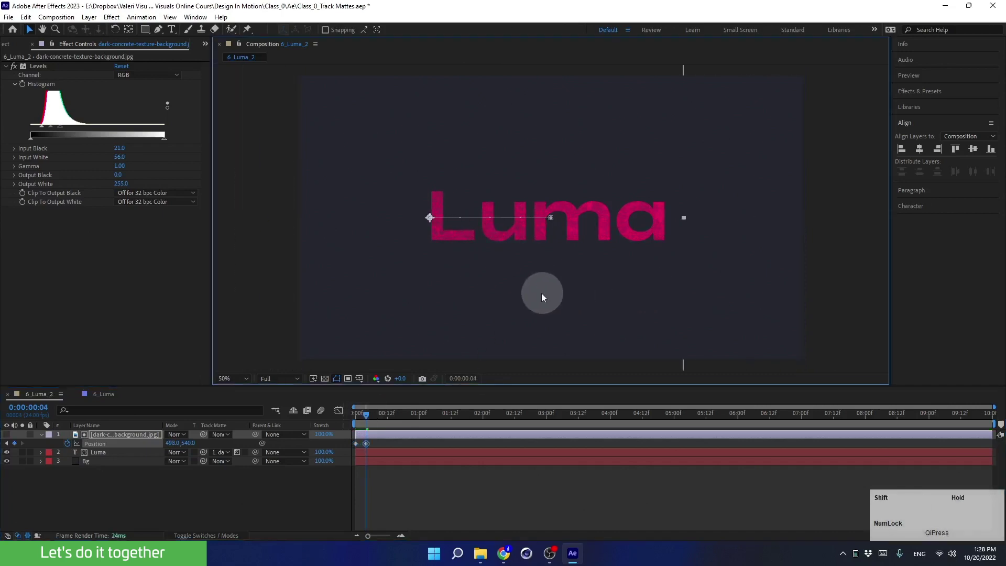
- Add Position keyframes for the concrete texture at frame 8 (1010, 814) and frame 12 (1396, 542)
left_click_drag(366, 414, 376, 410)
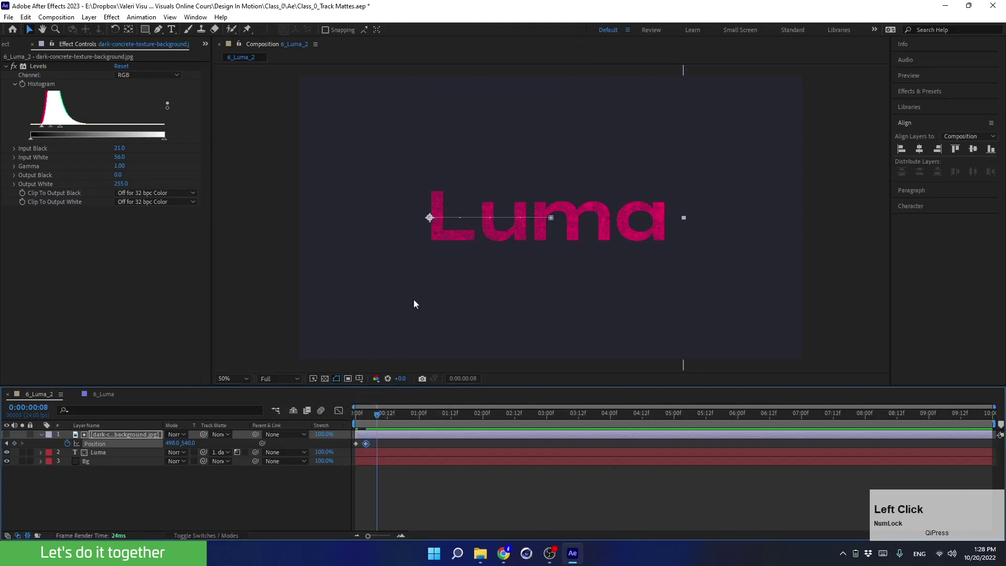
left_click_drag(354, 306, 536, 447)
left_click_drag(553, 486, 456, 340)
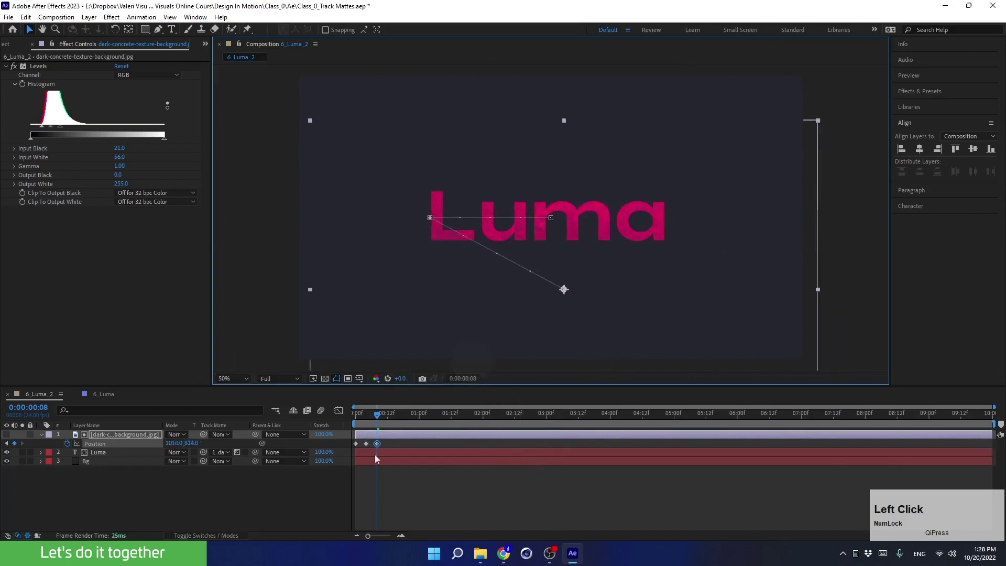
left_click(400, 537)
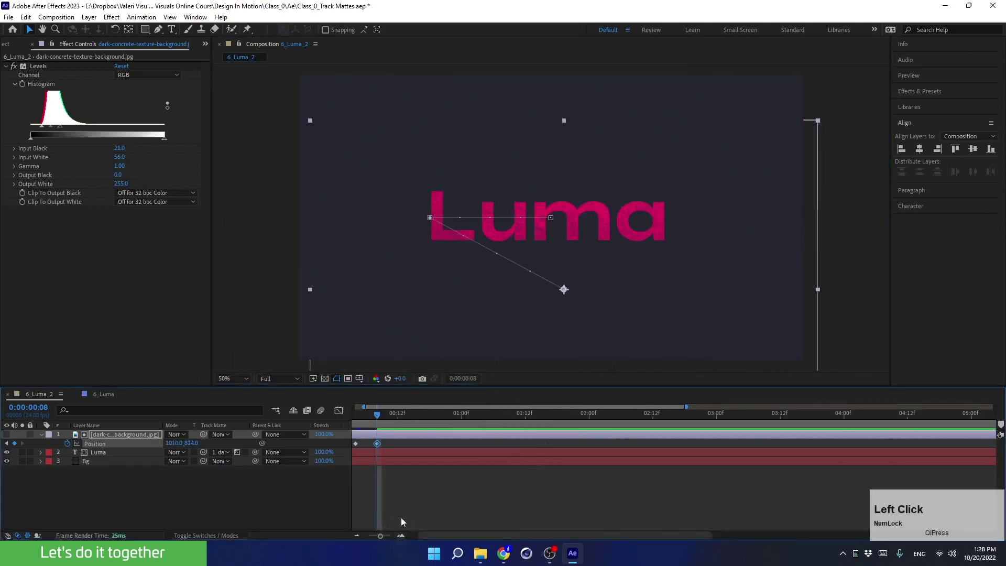
middle_click(400, 499)
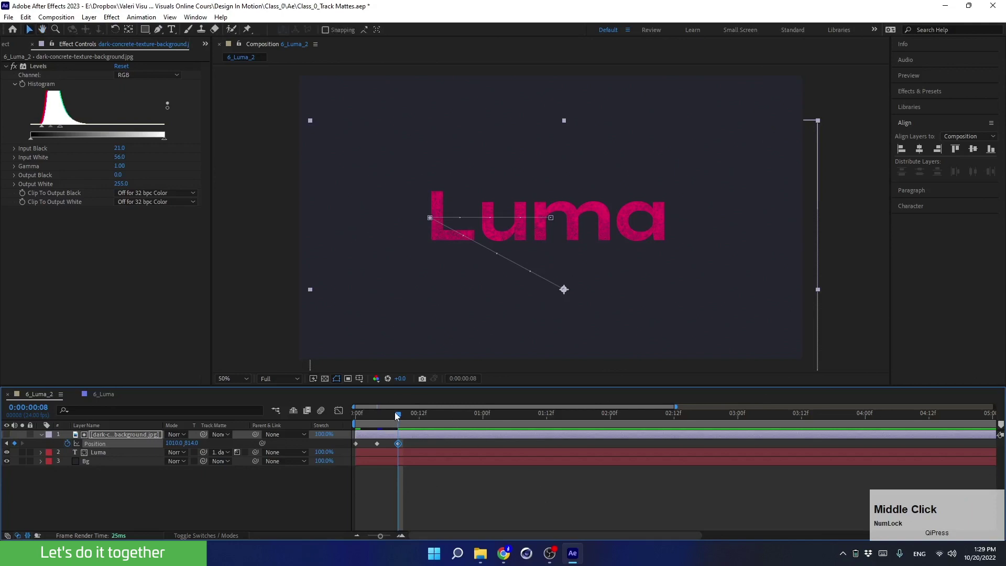
left_click_drag(397, 416, 419, 416)
left_click_drag(422, 316, 522, 249)
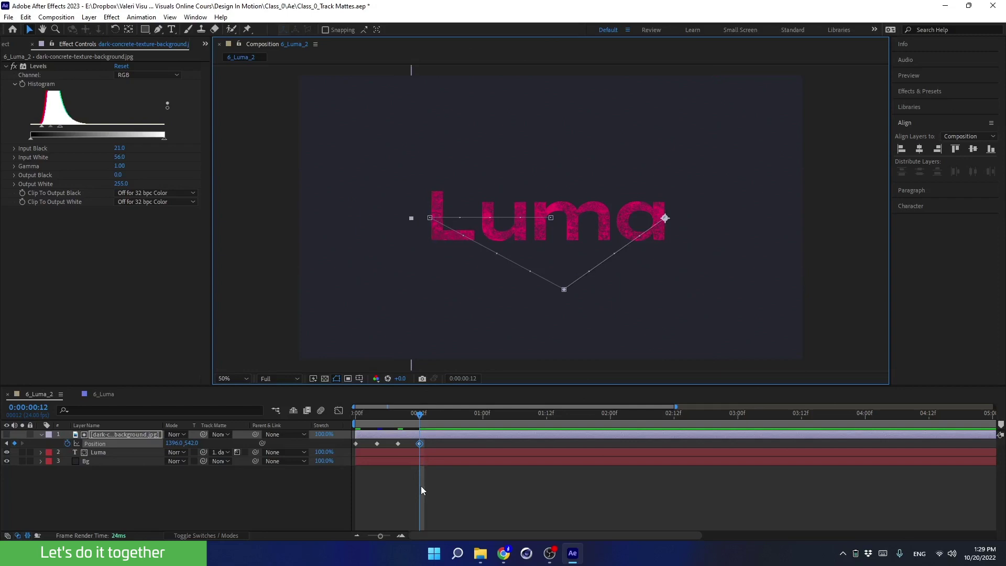
- Add Position keyframes for the concrete texture at frame 16 (about 884, 198) and frame 20, moving it straight down
key("ctrl+Right")
key("ctrl+Right")
key("ctrl+Right")
key("ctrl+Right")
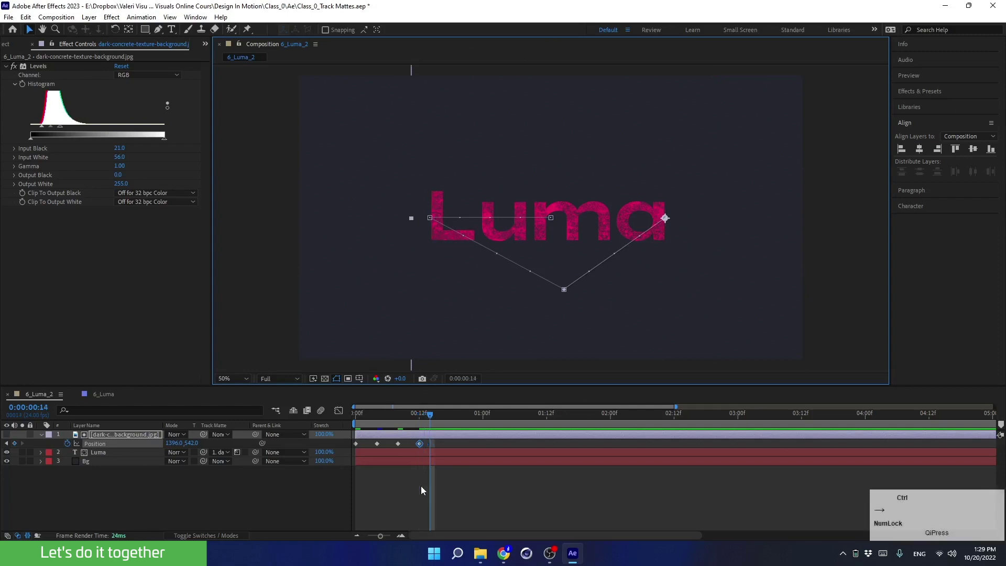
left_click_drag(419, 281, 283, 191)
key("ctrl+Right")
key("ctrl+Right")
key("ctrl+Right")
key("ctrl+Right")
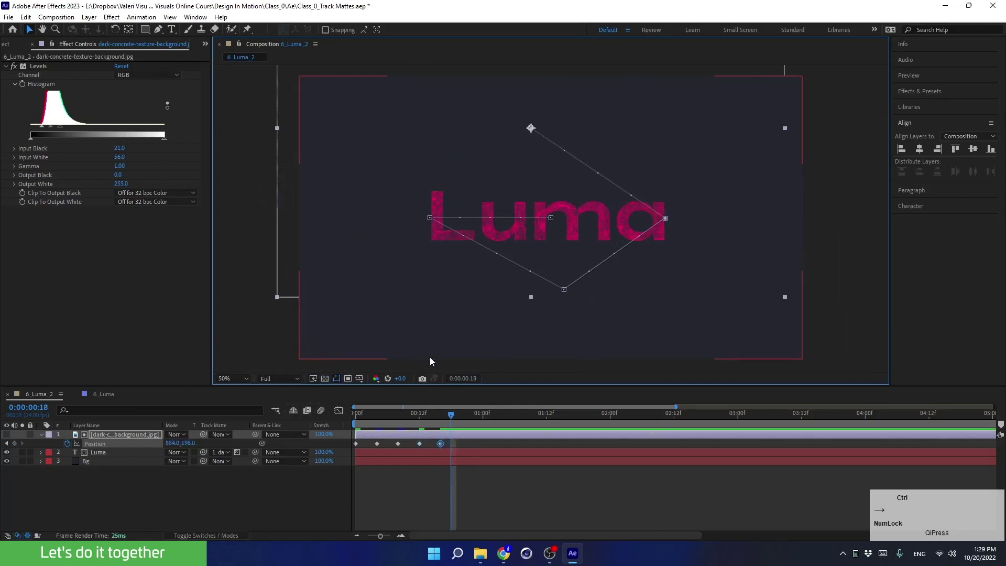
left_click_drag(374, 260, 343, 310)
- Continue the texture's Position animation with keyframes at 1:00 and 1:04, placing it at about 698, 366 on the last one
key("ctrl+Right")
key("ctrl+Right")
key("ctrl+Right")
key("ctrl+Right")
key("ctrl+Right")
key("ctrl+Right")
key("ctrl+Right")
key("ctrl+Right")
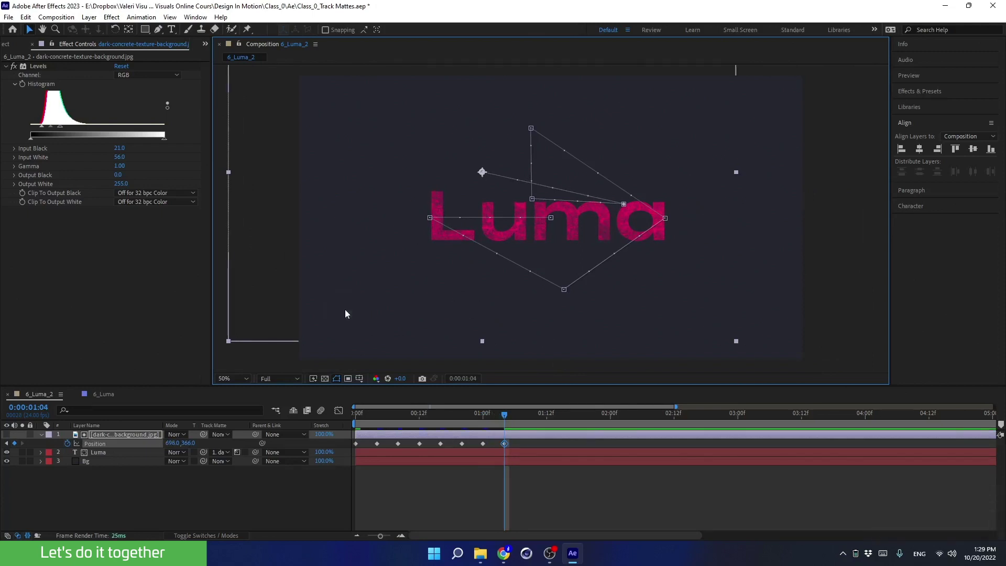
- Play the moving texture animation from the first frame to check its motion inside the Luma text
left_click_drag(429, 415, 323, 450)
key("space")
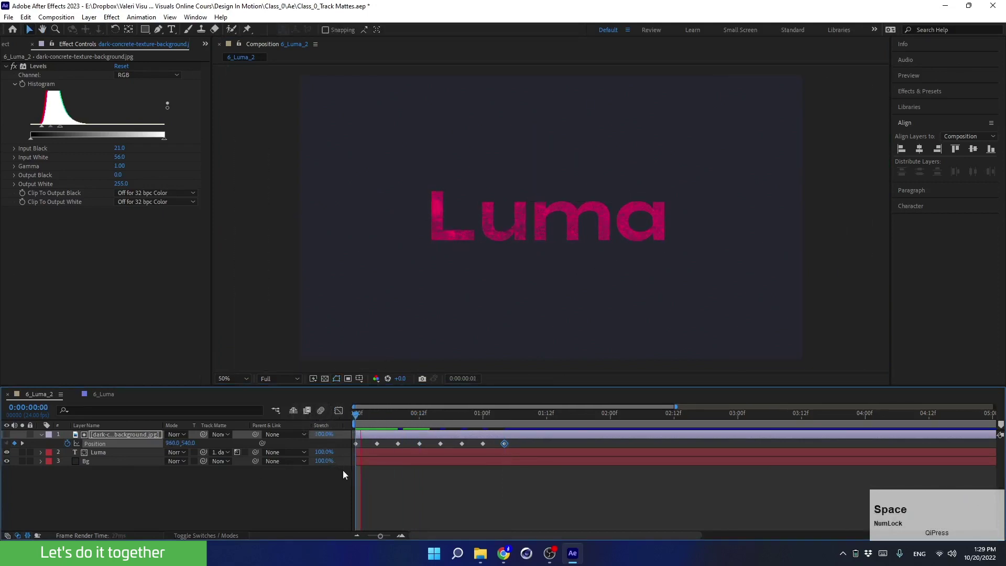
key("space")
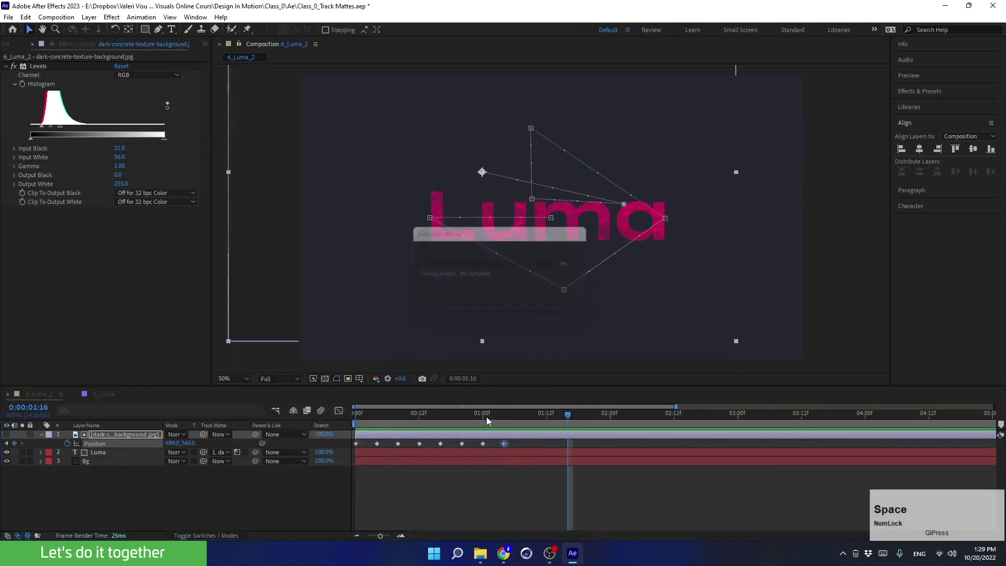
- Select all of the concrete texture's Position keyframes and convert them to hold keyframes
left_click_drag(487, 416, 356, 416)
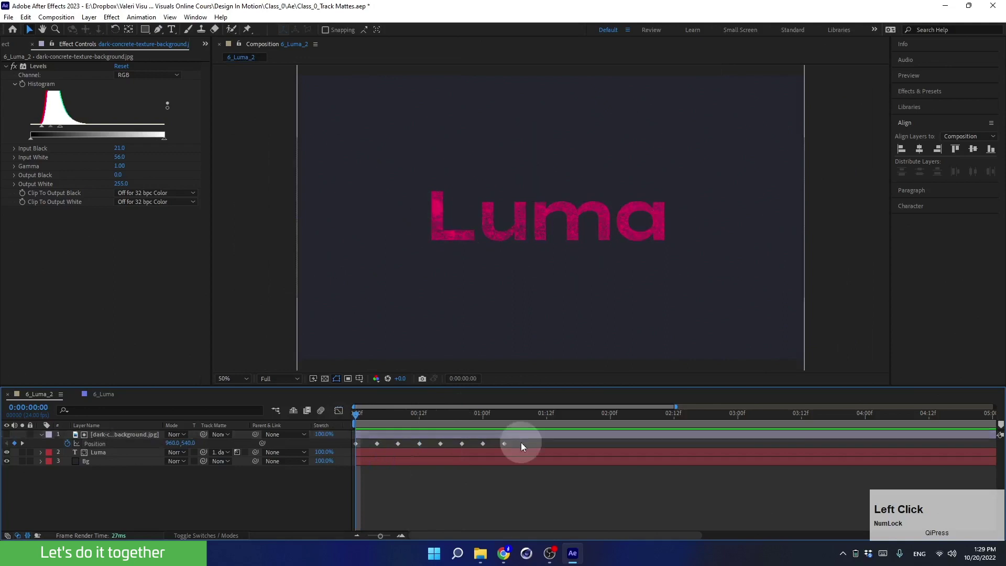
left_click_drag(521, 443, 341, 468)
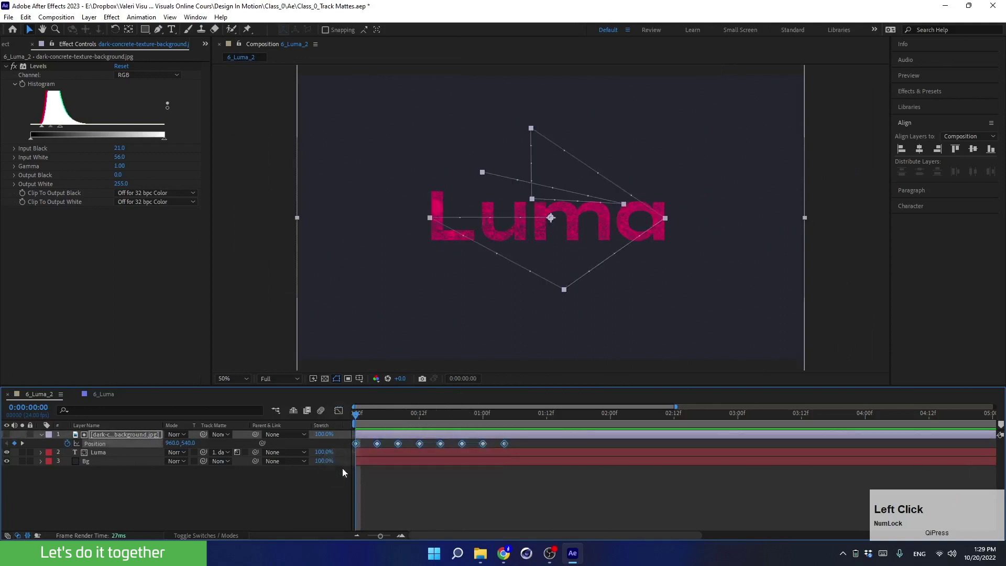
right_click(377, 445)
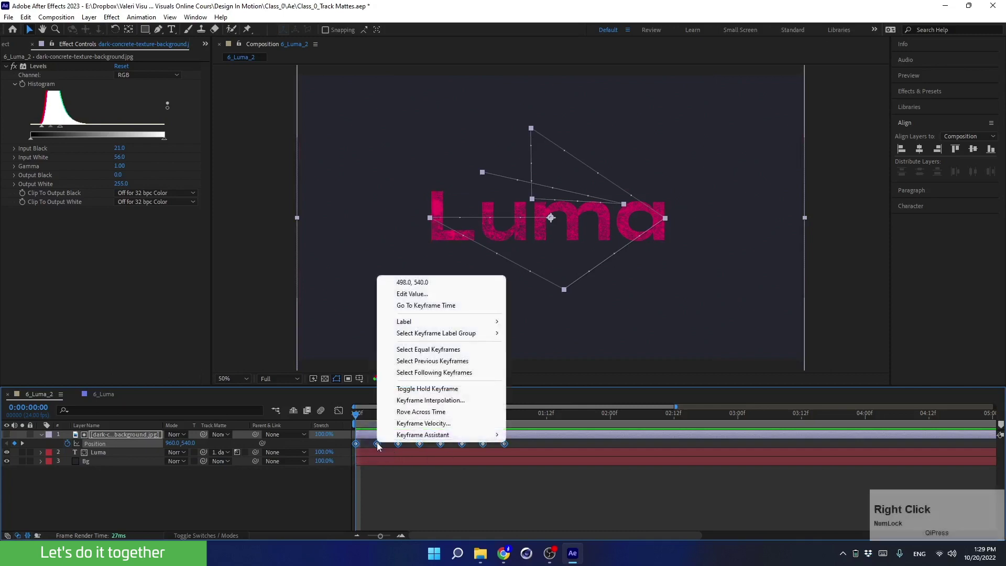
left_click(407, 390)
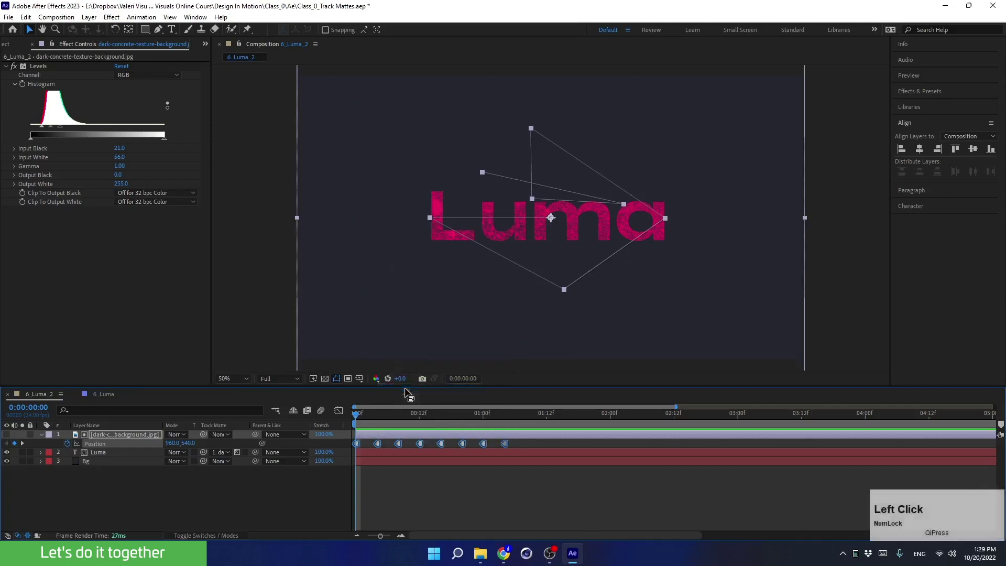
- Preview the hold-keyframed texture animation in the Luma text from the beginning
mouse_move(357, 415)
left_mouse_down()
mouse_move(394, 411)
mouse_move(352, 408)
left_mouse_up()
key("space")
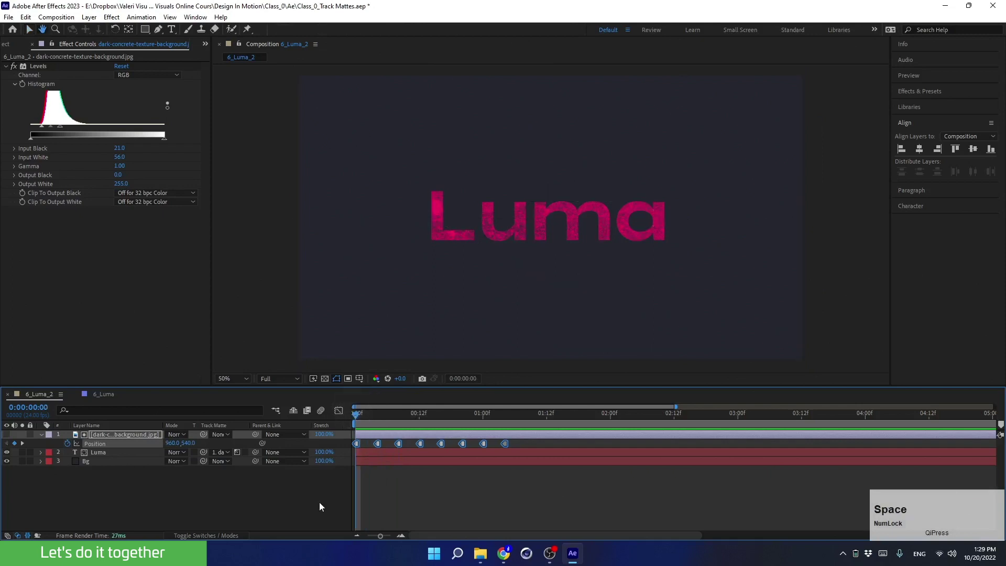
key("space")
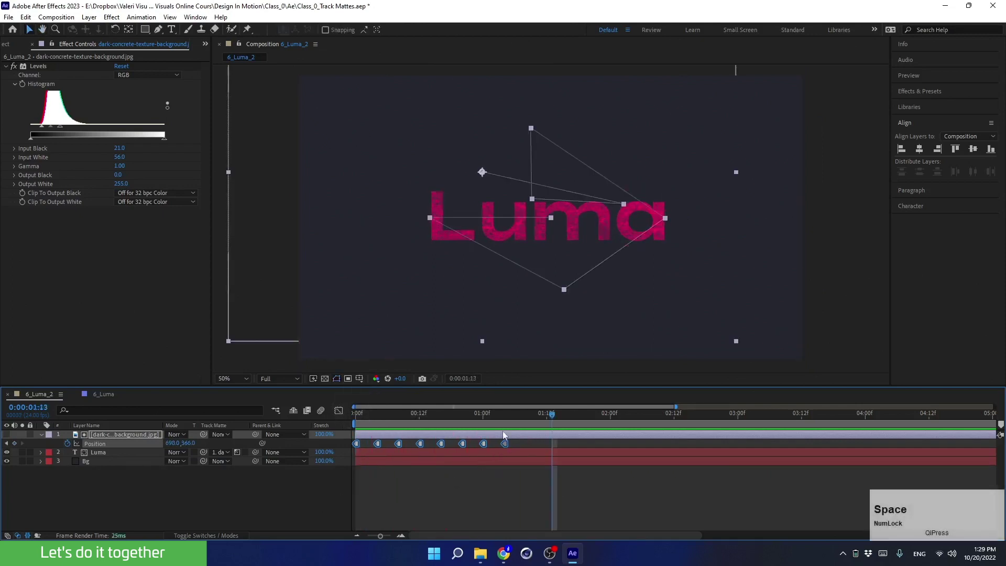
- Stretch all of the texture's Position keyframes proportionally so the last one lands at 2:00, and preview the slower animation from the start
mouse_move(486, 414)
left_mouse_down()
mouse_move(418, 416)
mouse_move(483, 414)
left_mouse_up()
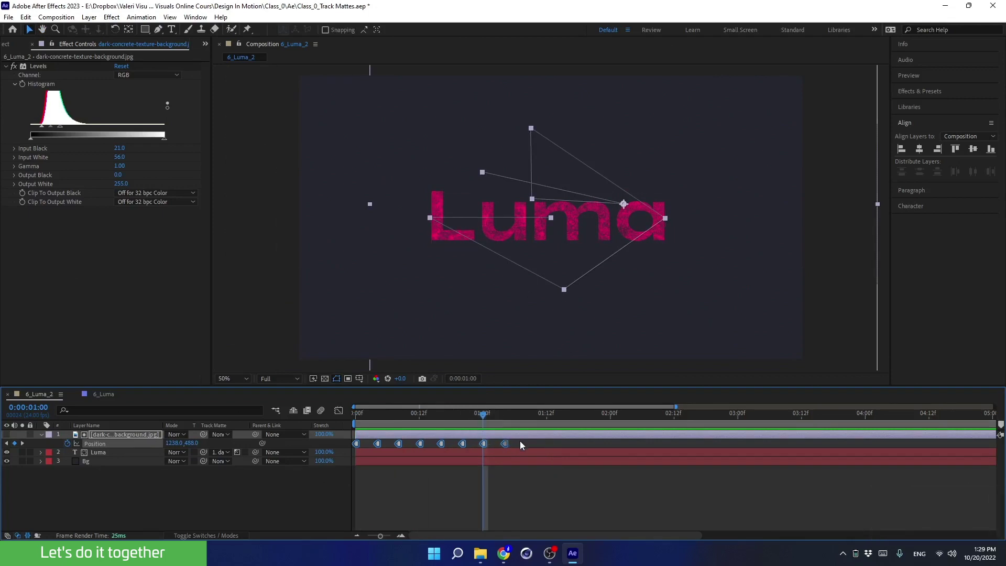
left_click_drag(520, 442, 352, 454)
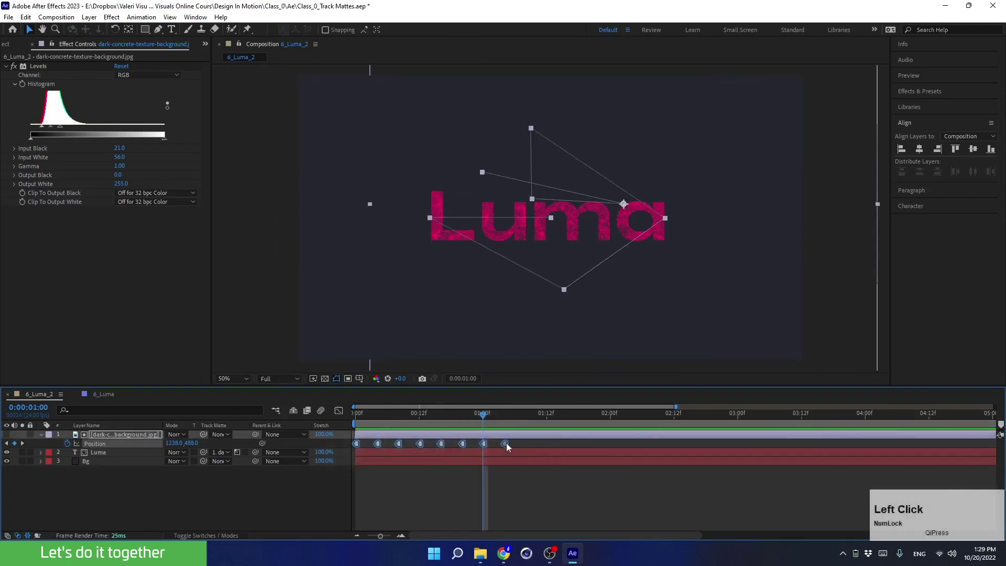
key("alt")
left_click_drag(507, 442, 614, 446)
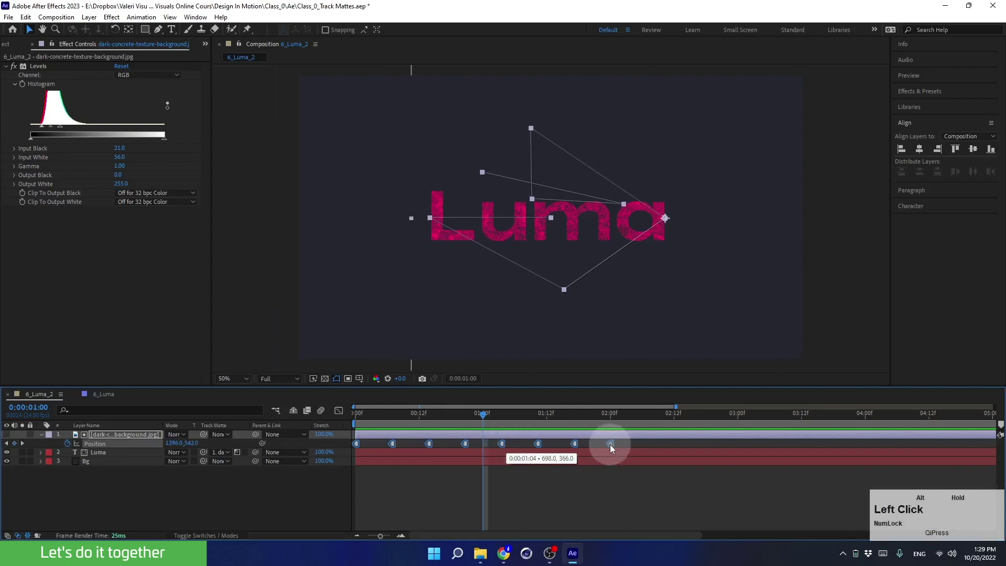
left_click(414, 414)
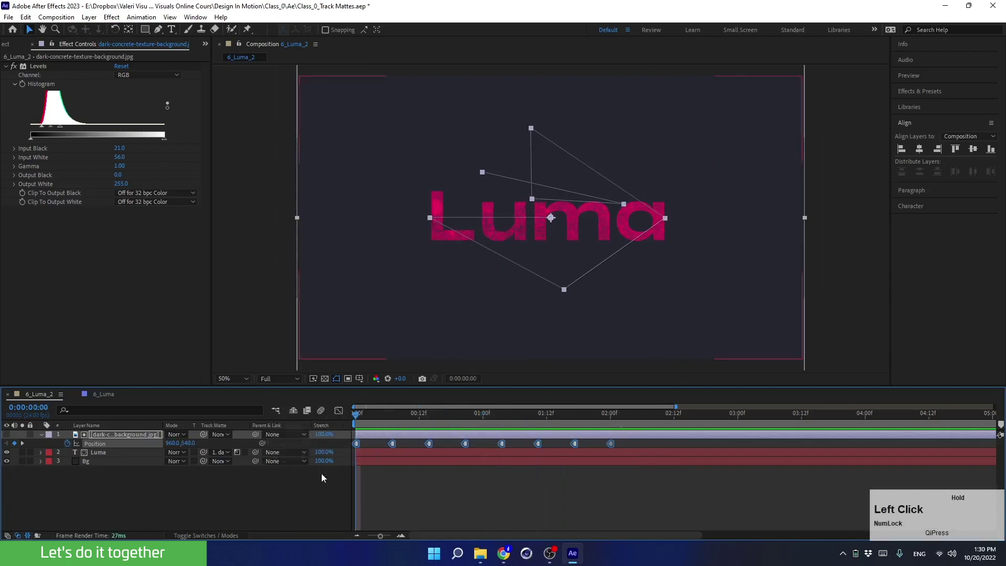
key("space")
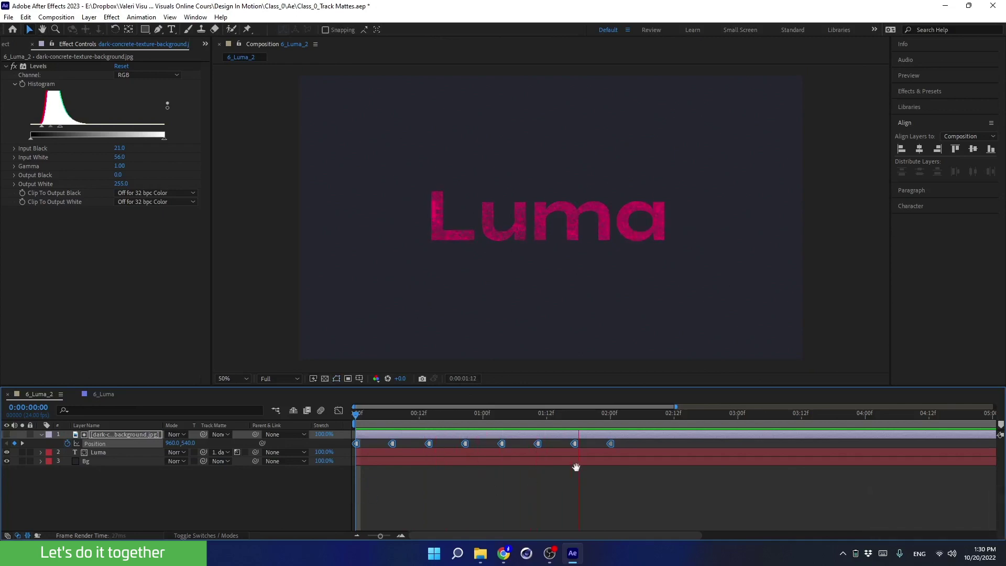
key("space")
- Compress the texture's Position keyframes proportionally so the last one falls at about 1:00, and preview the faster animation
mouse_move(612, 444)
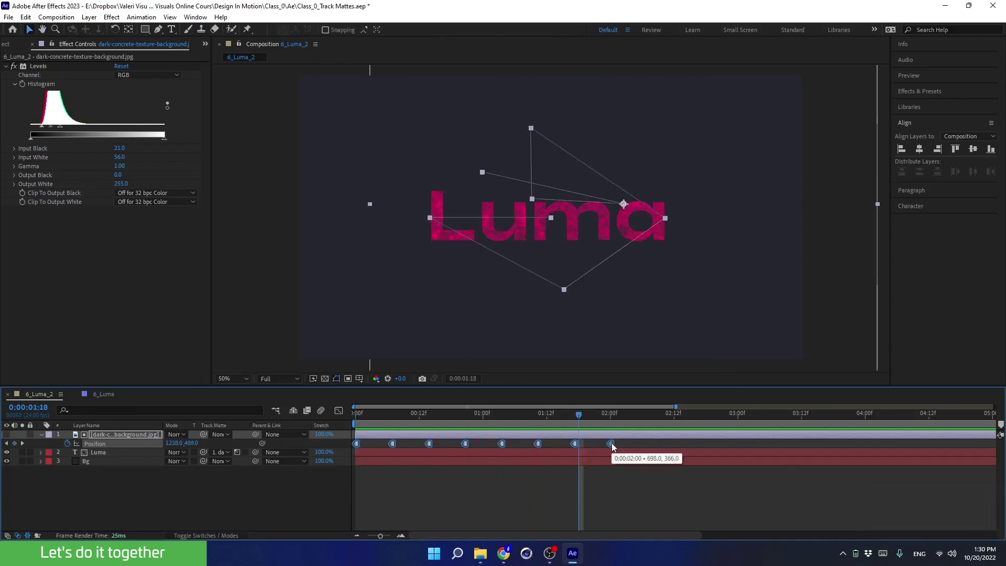
left_click_drag(612, 444, 307, 439)
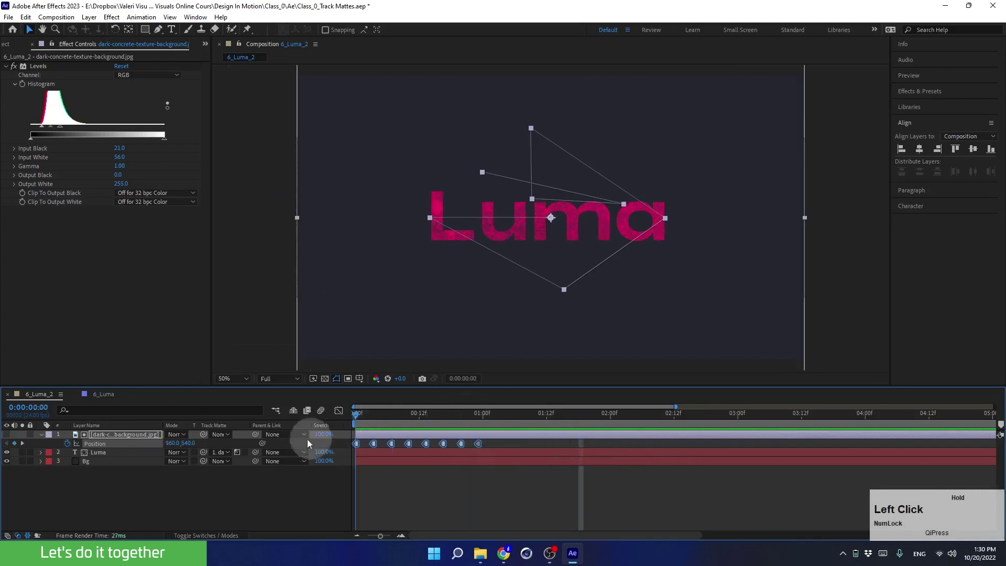
key("space")
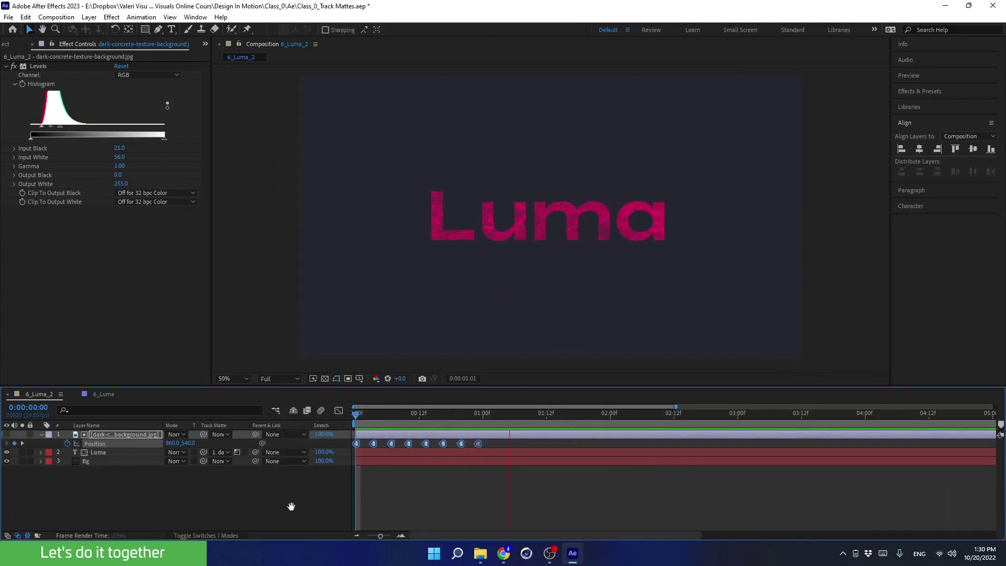
key("space")
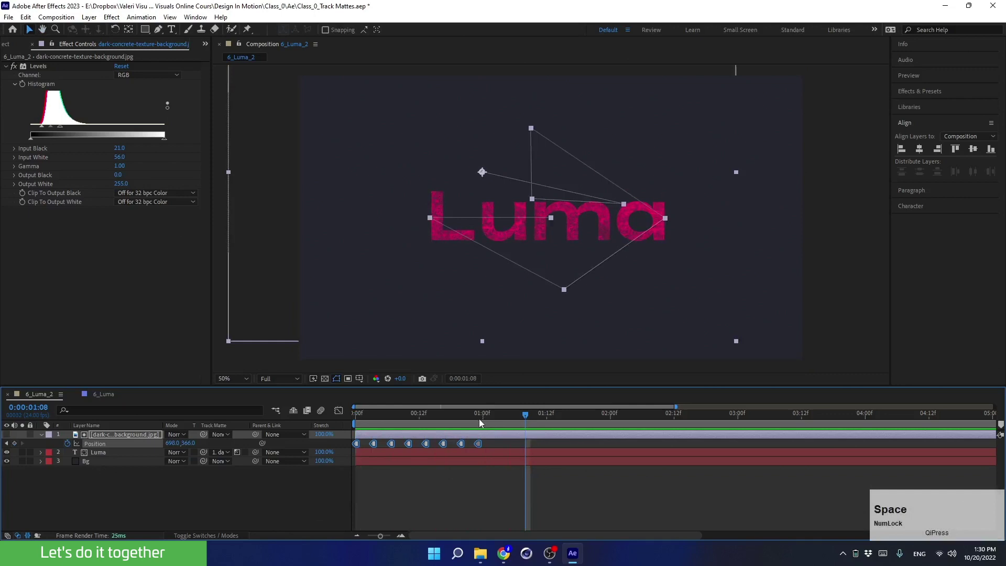
- Stretch the Position keyframes proportionally back out to end at 2:00 and play the animation from the first frame
left_click_drag(480, 419, 611, 434)
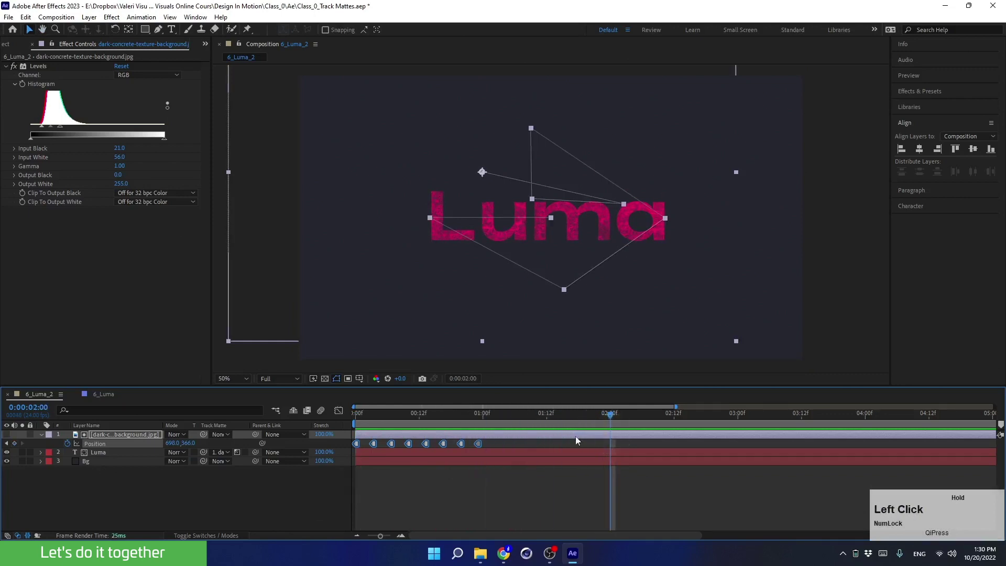
key("alt")
left_click_drag(479, 444, 607, 460)
key("shift")
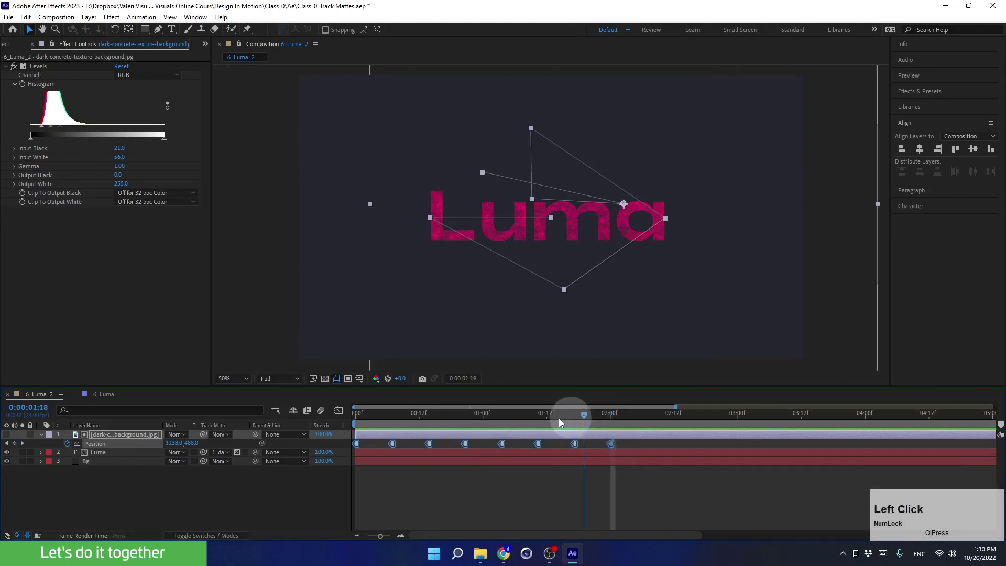
left_click(376, 423)
left_click_drag(367, 434, 304, 442)
key("space")
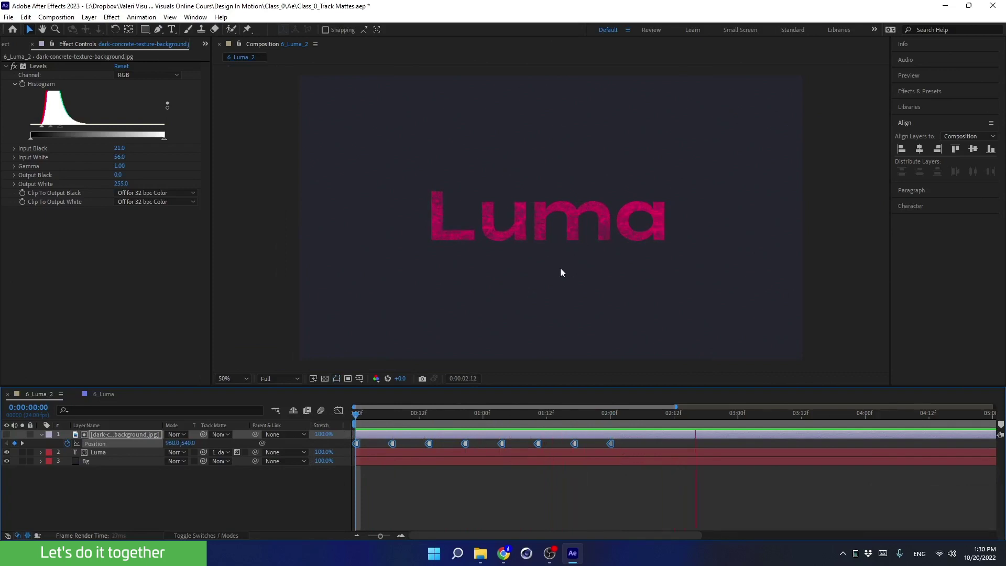
key("space")
- Add the expression loopOut(type = "cycle", numKeyframes = 0) to the concrete texture's Position property
scroll(614, 451, "down", 3)
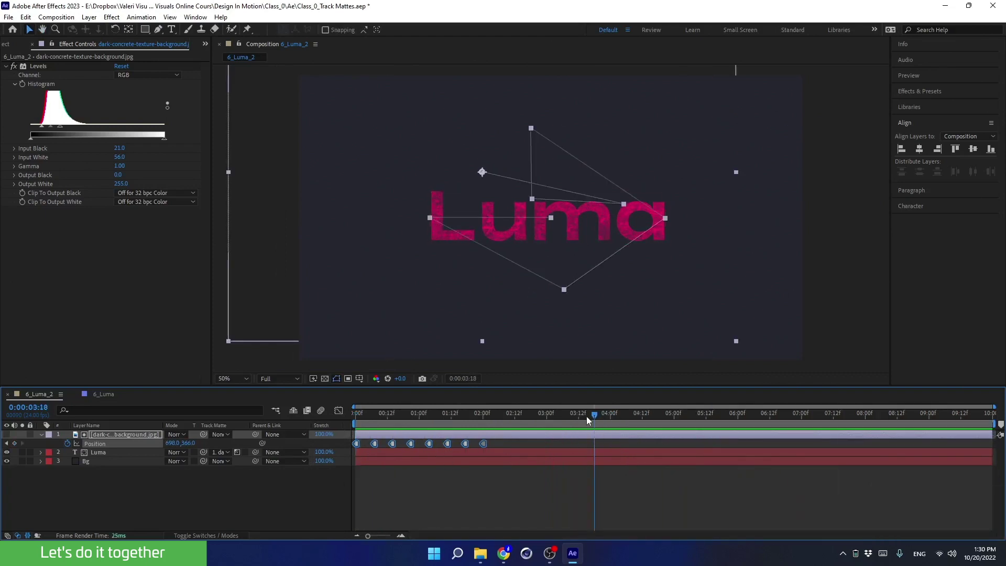
left_click_drag(584, 417, 319, 441)
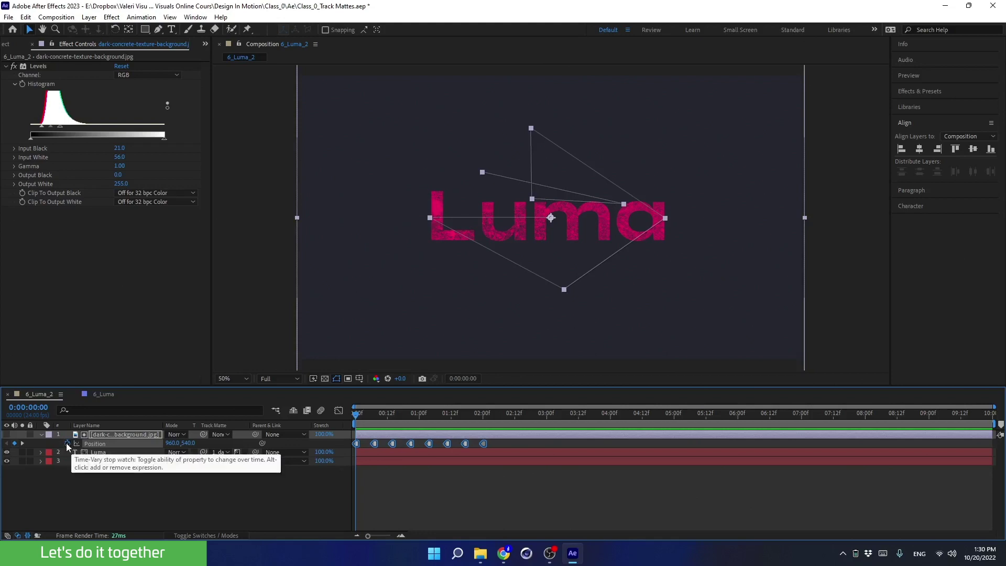
left_click(67, 444, "alt")
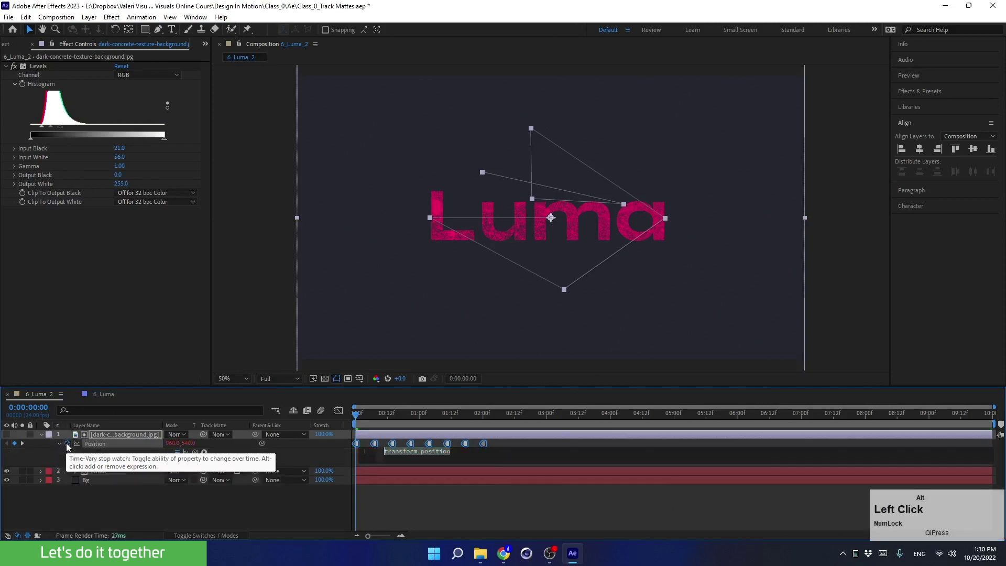
left_click(204, 452)
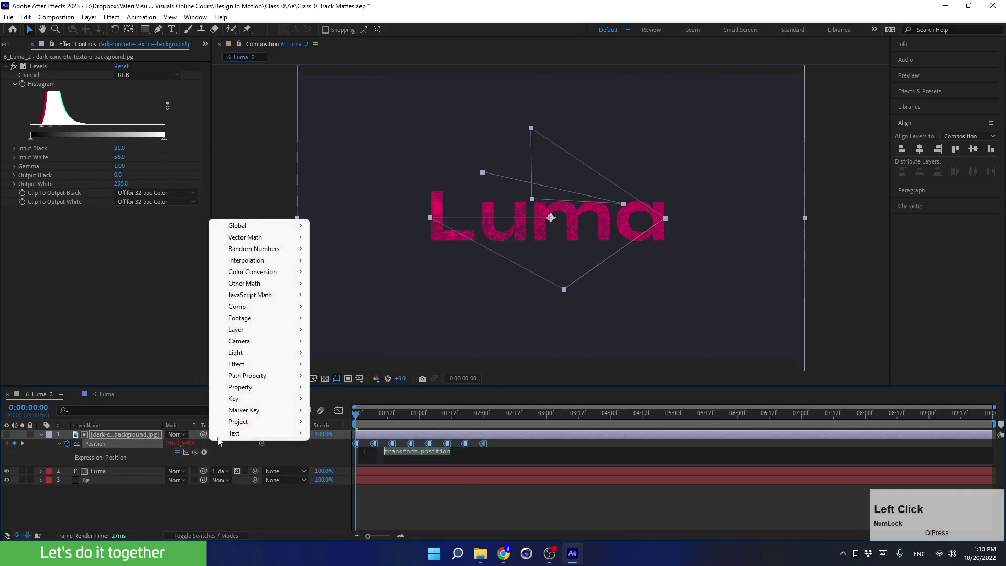
mouse_move(238, 388)
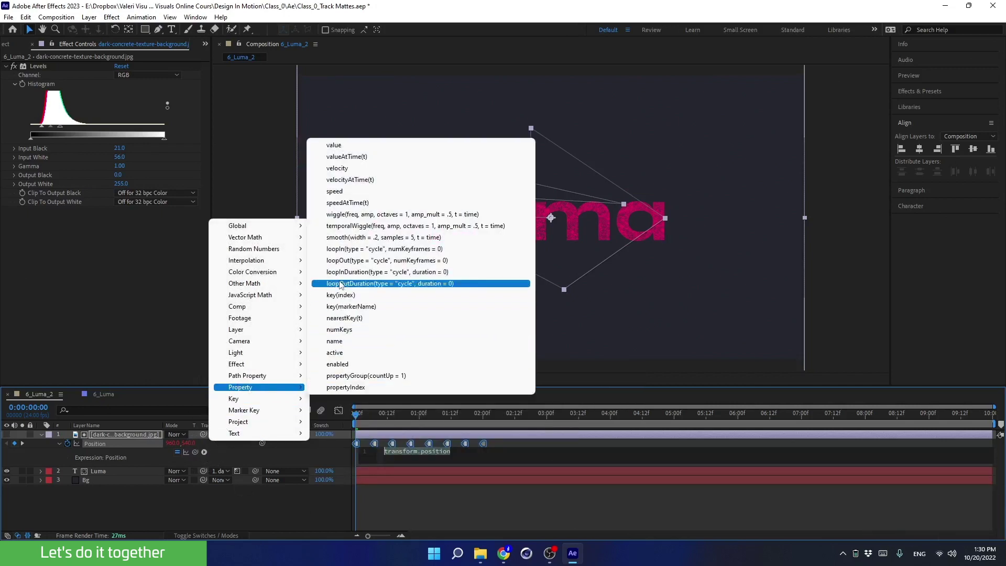
left_click(337, 260)
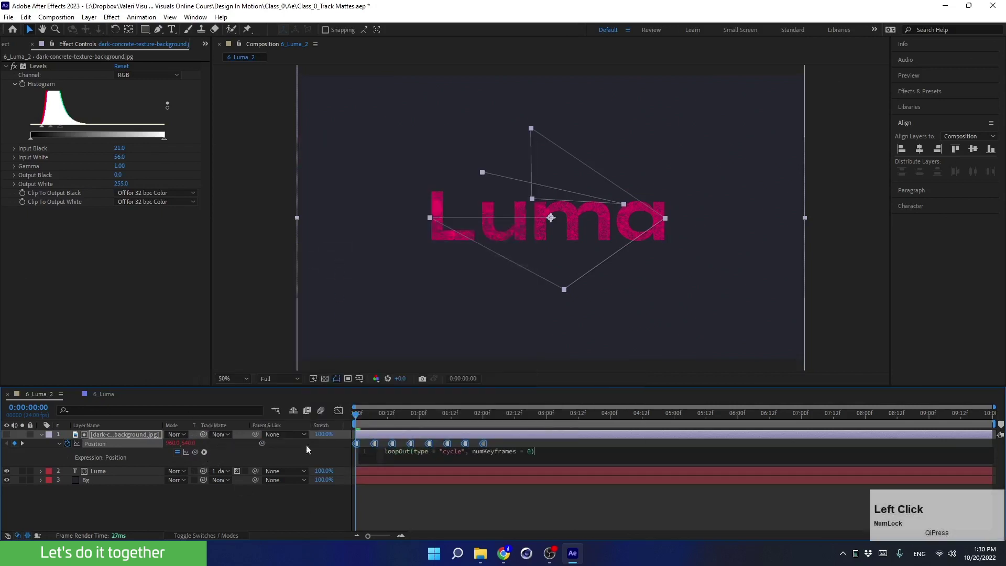
left_click(268, 507)
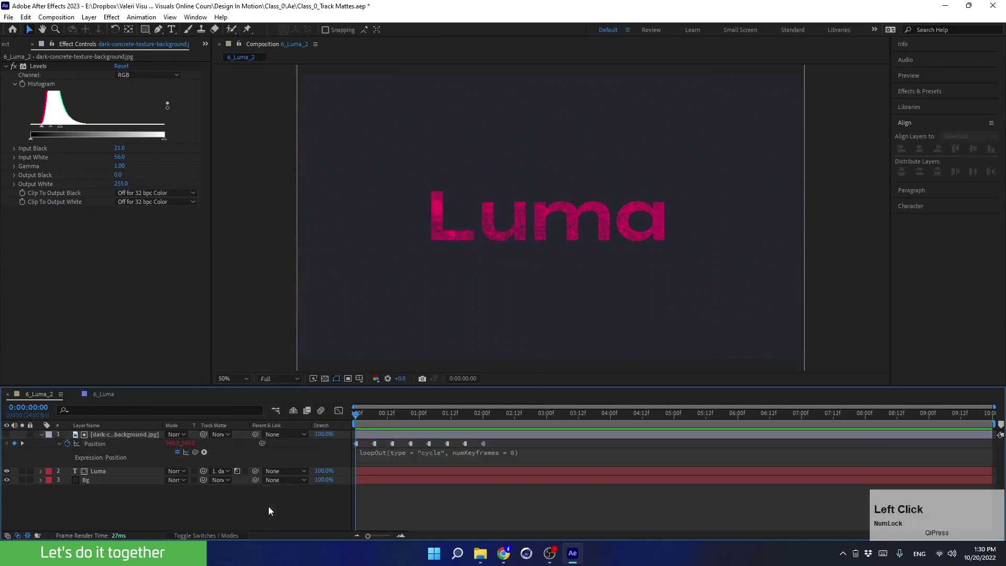
- Preview the looping texture from the first frame past the last Position keyframe at 2:00
left_click(486, 415)
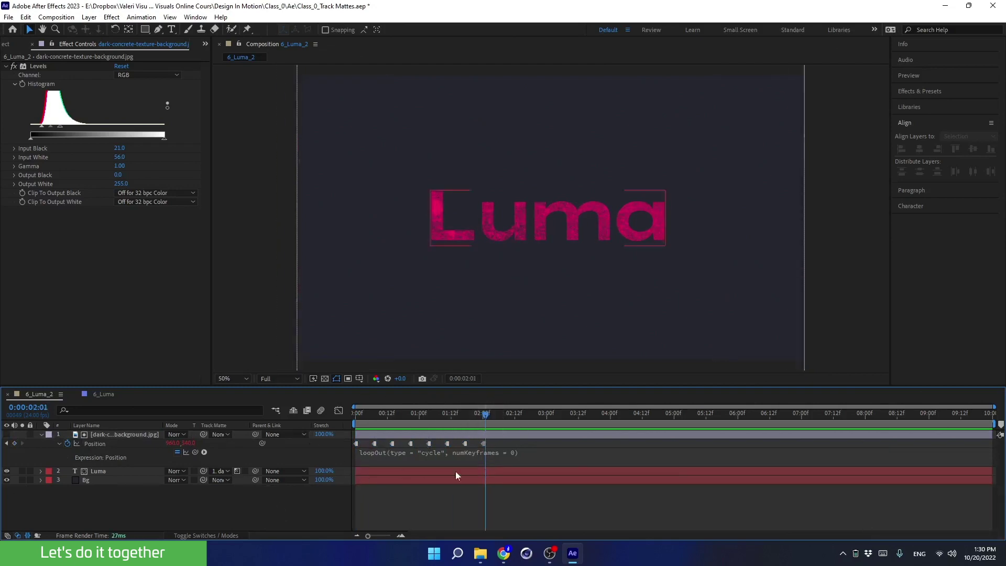
left_click_drag(486, 414, 237, 444)
key("space")
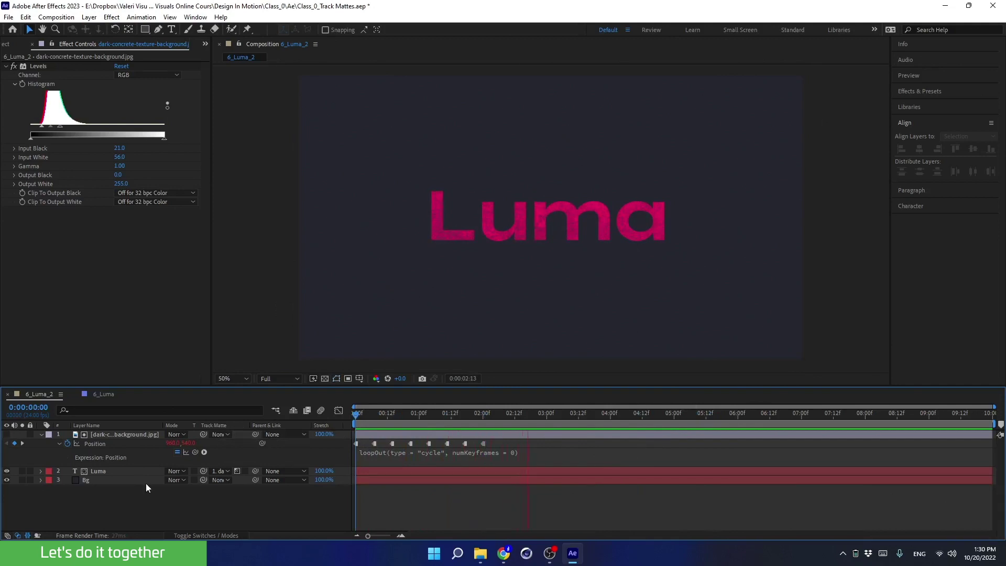
key("space")
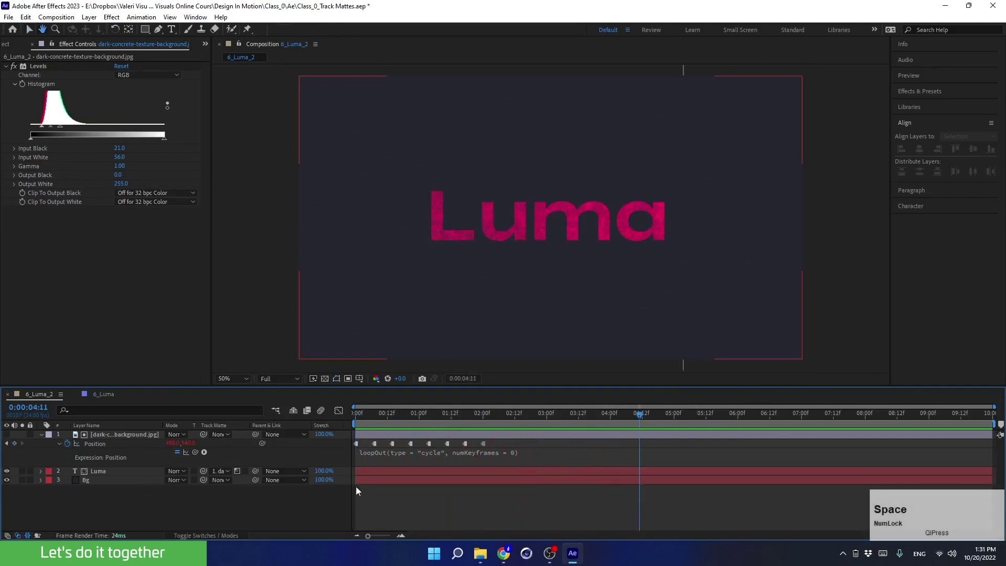
- Select all of the texture's Position keyframes, compress them proportionally to end at 1:00, and preview the faster loop
left_click_drag(499, 442, 357, 447)
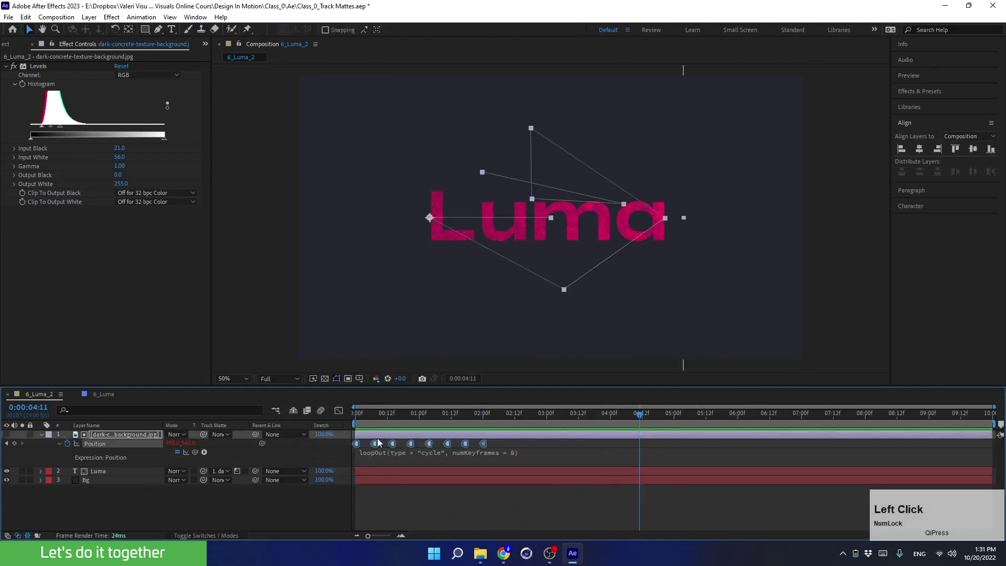
mouse_move(435, 418)
left_mouse_down()
mouse_move(454, 422)
mouse_move(399, 416)
mouse_move(449, 419)
mouse_move(420, 422)
left_mouse_up()
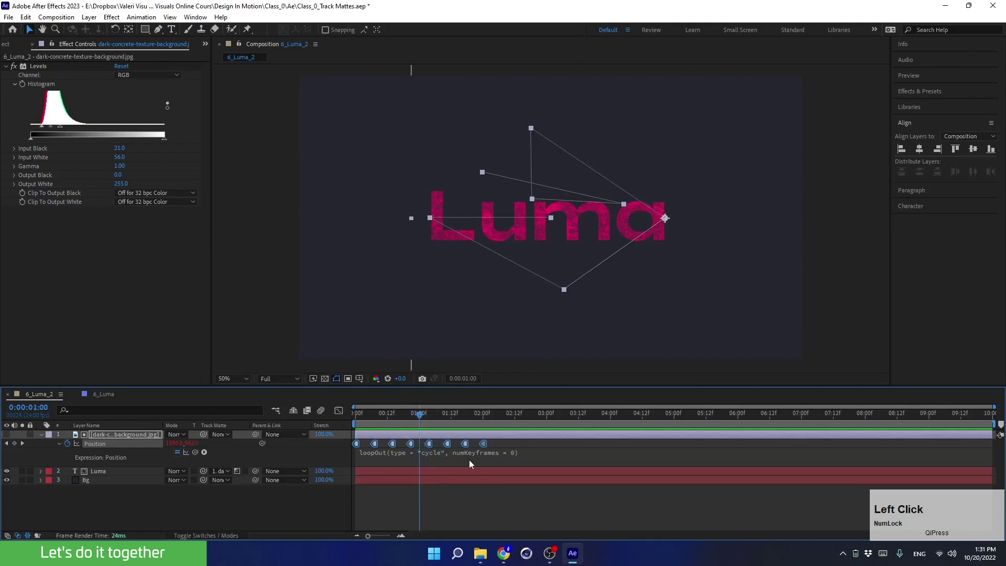
mouse_move(483, 444)
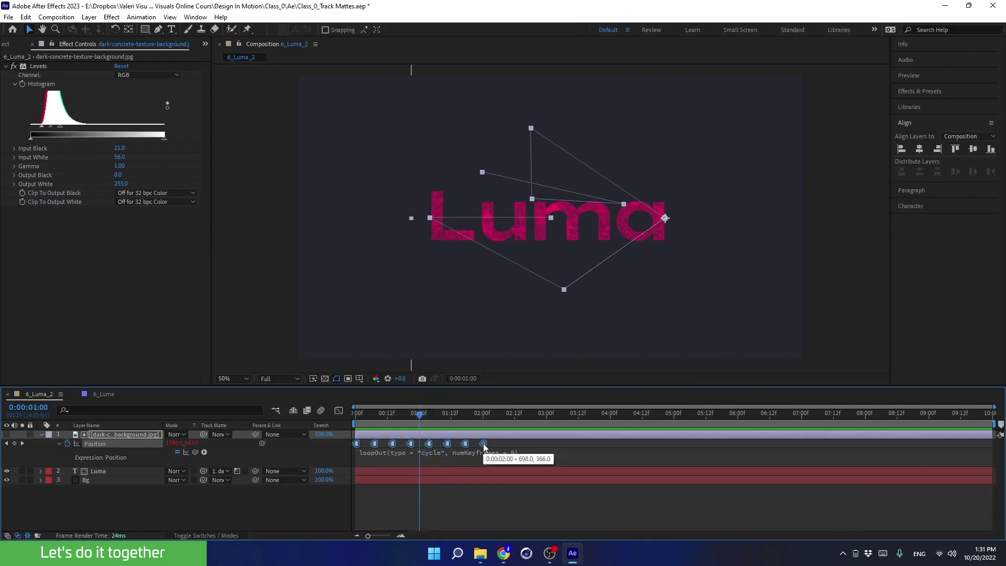
key("alt")
left_click_drag(483, 443, 320, 450)
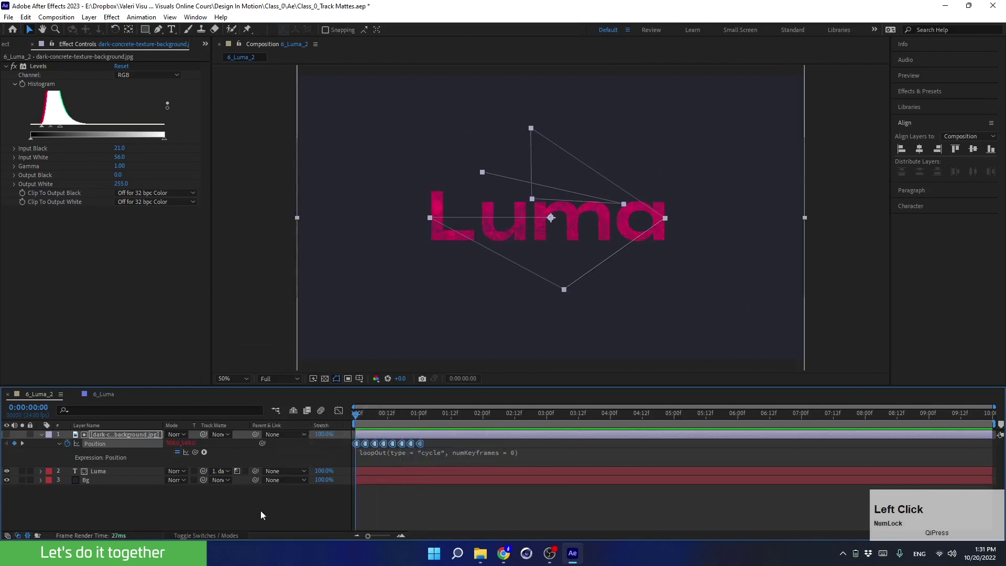
key("space")
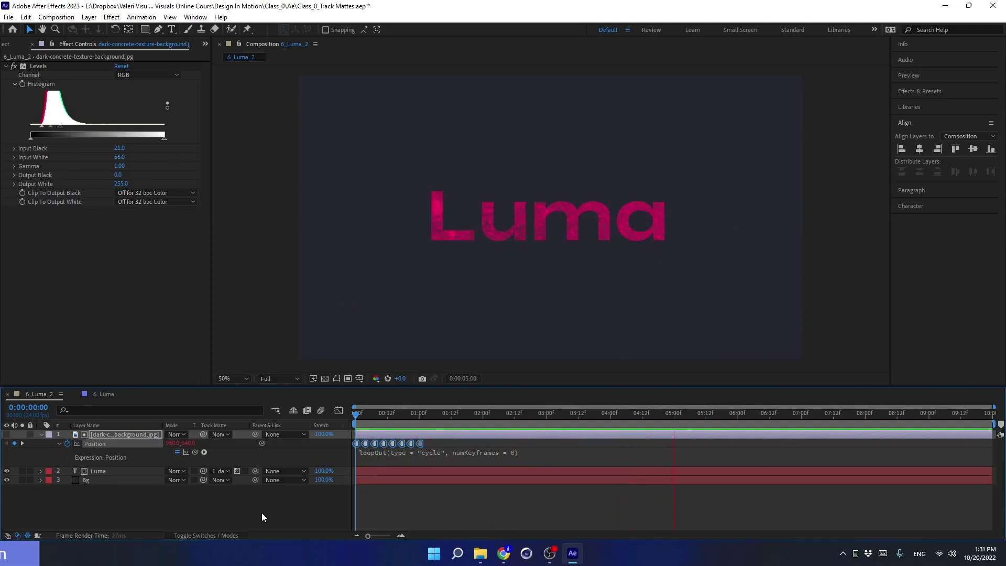
key("space")
- Hide the Bg layer, show the transparency grid and play the textured Luma text closer up at 100%
scroll(395, 202, "up", 2)
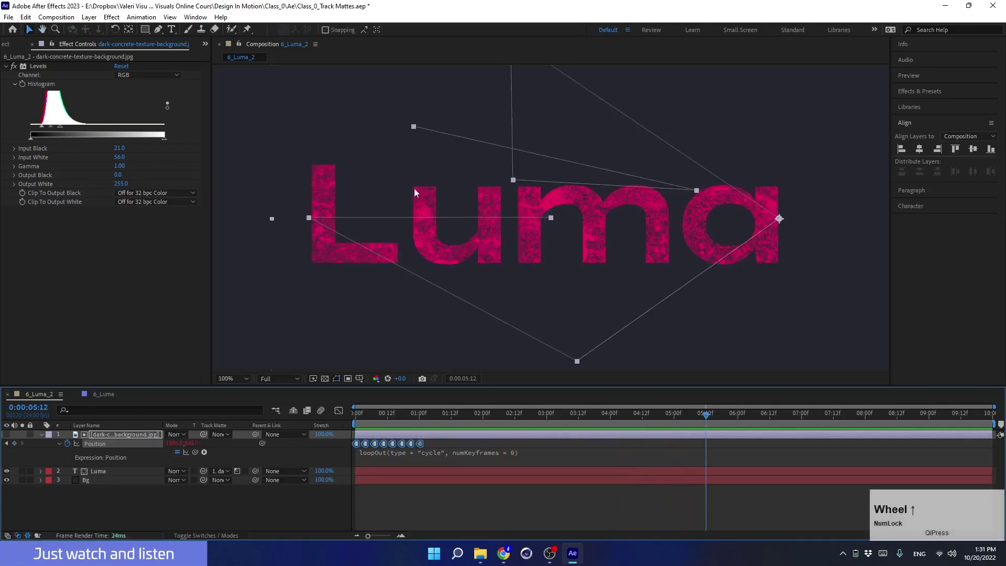
left_click(7, 480)
left_click(325, 379)
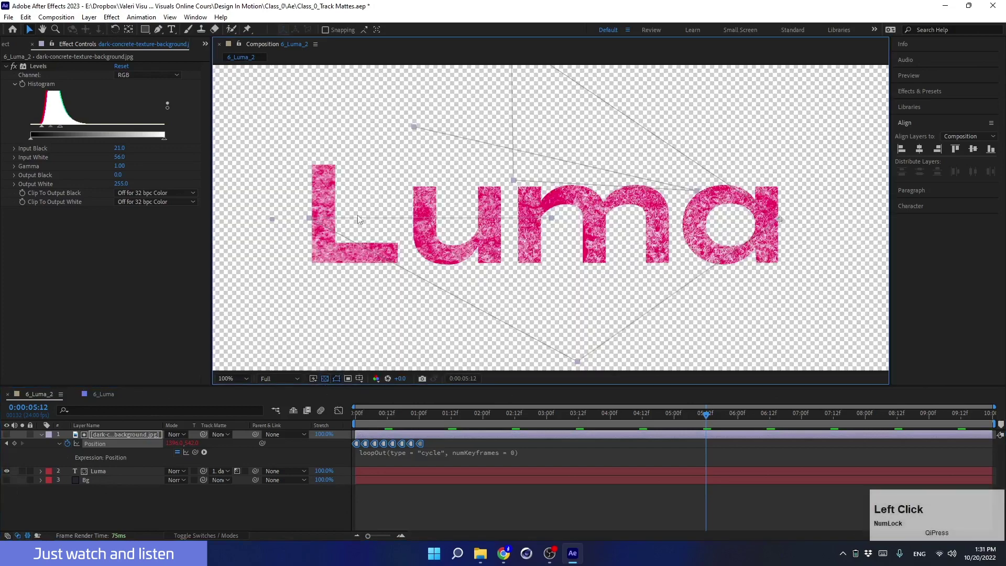
key("space")
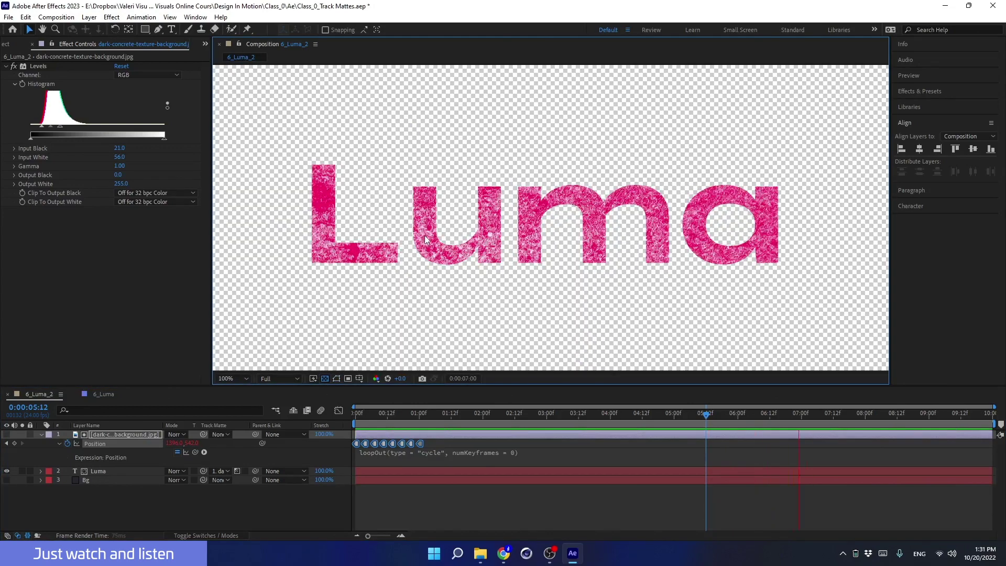
key("space")
left_click(758, 243)
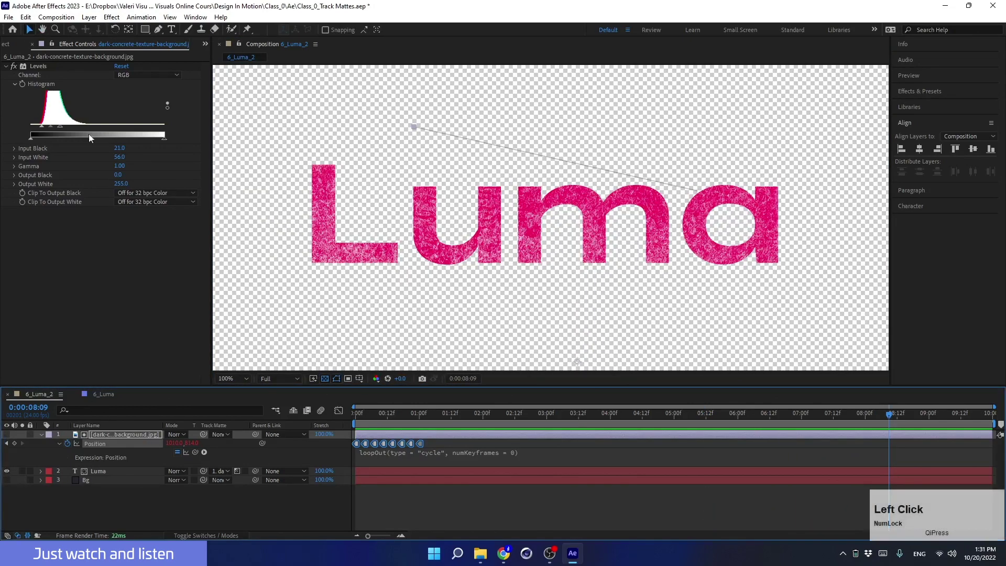
- Draw a black square over the letter L, put its shape layer beneath the Luma layer and move it under the text
left_click(145, 29)
left_click(157, 503)
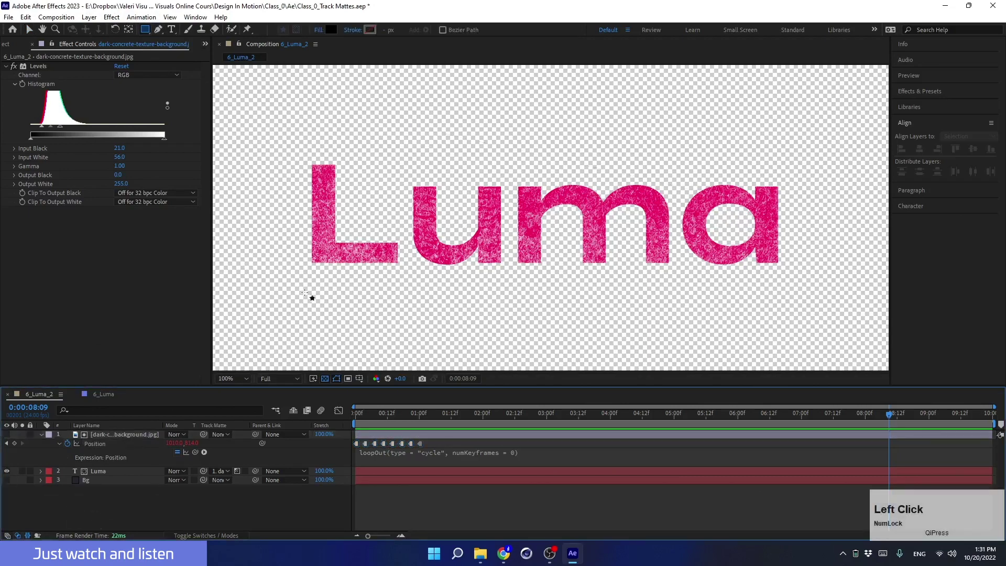
left_click_drag(258, 201, 360, 304)
left_click(41, 434)
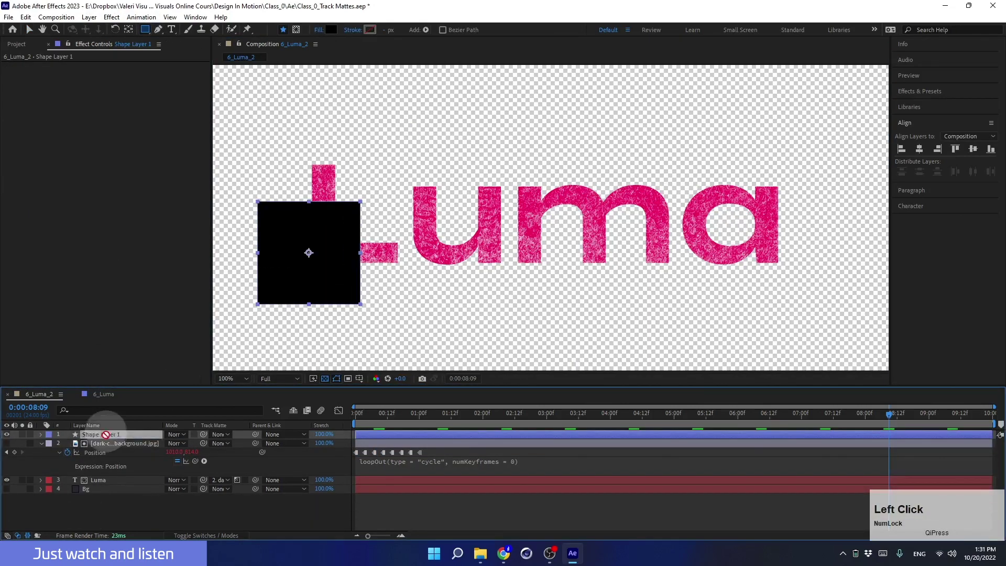
left_click_drag(102, 435, 96, 480)
key("v")
left_click_drag(293, 292, 374, 342)
- Delete the black square's shape layer and return to the first frame
left_click(92, 479)
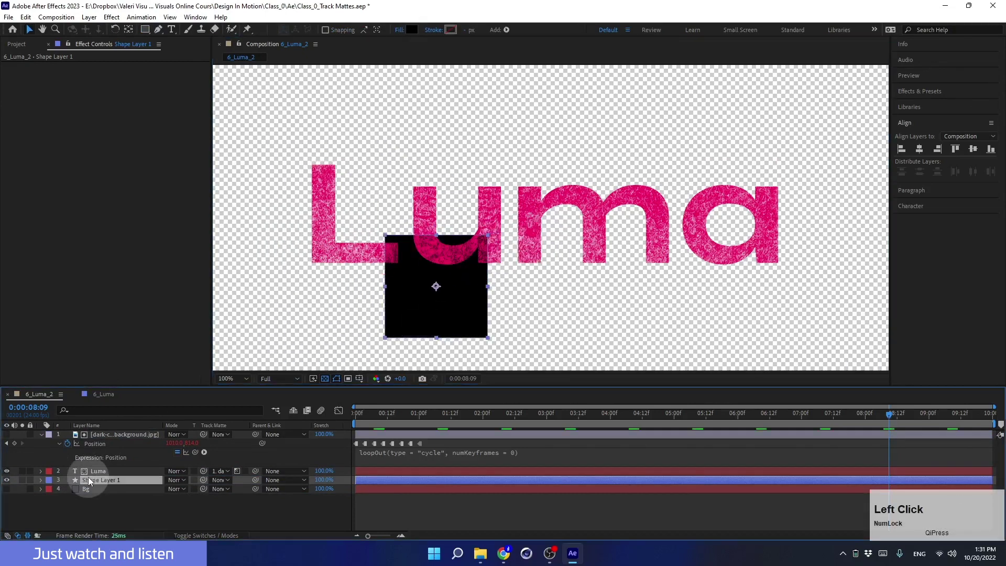
key("Delete")
left_click(323, 420)
key("Home")
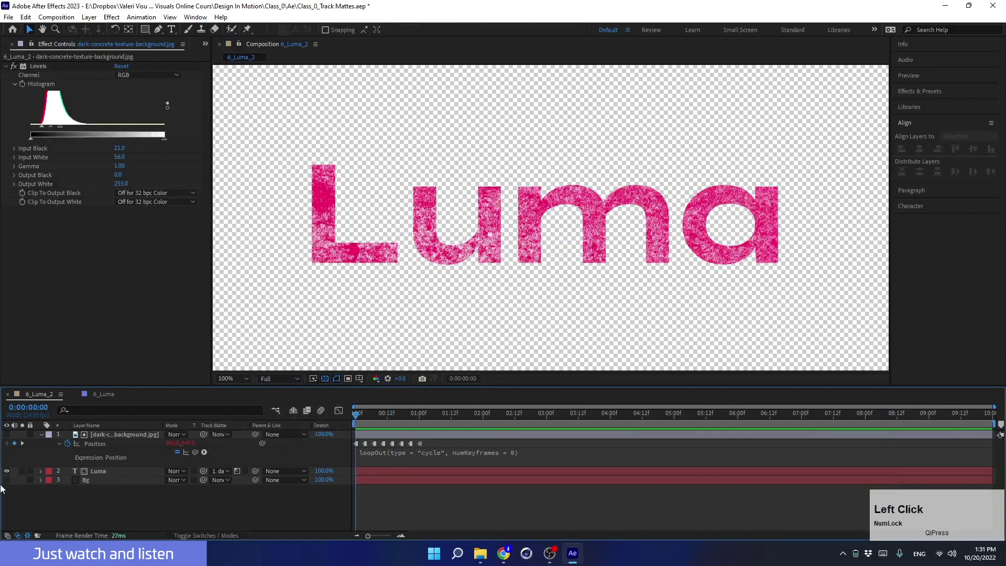
- Turn the Bg layer back on and preview the textured Luma text over it
left_click(7, 480)
key("space")
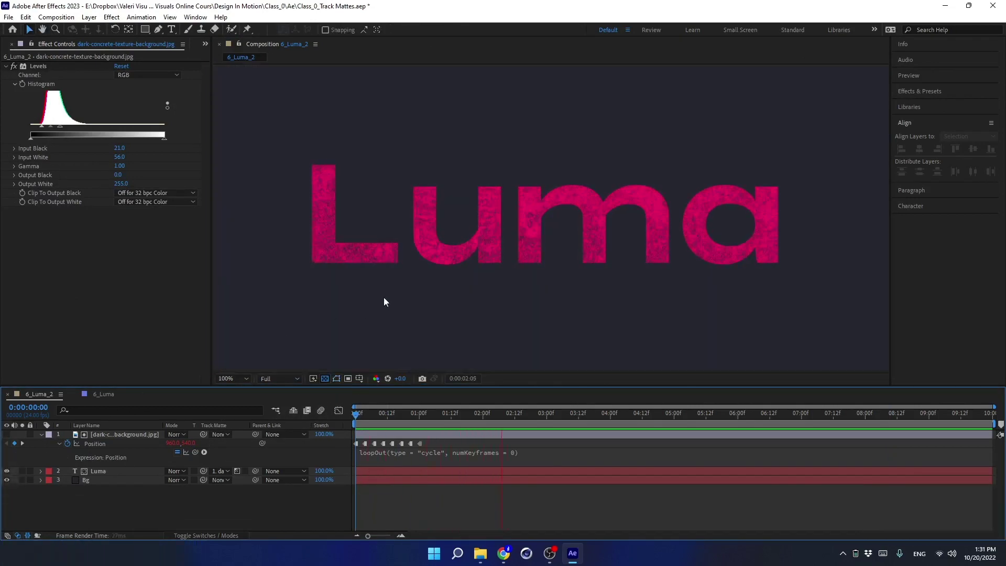
key("space")
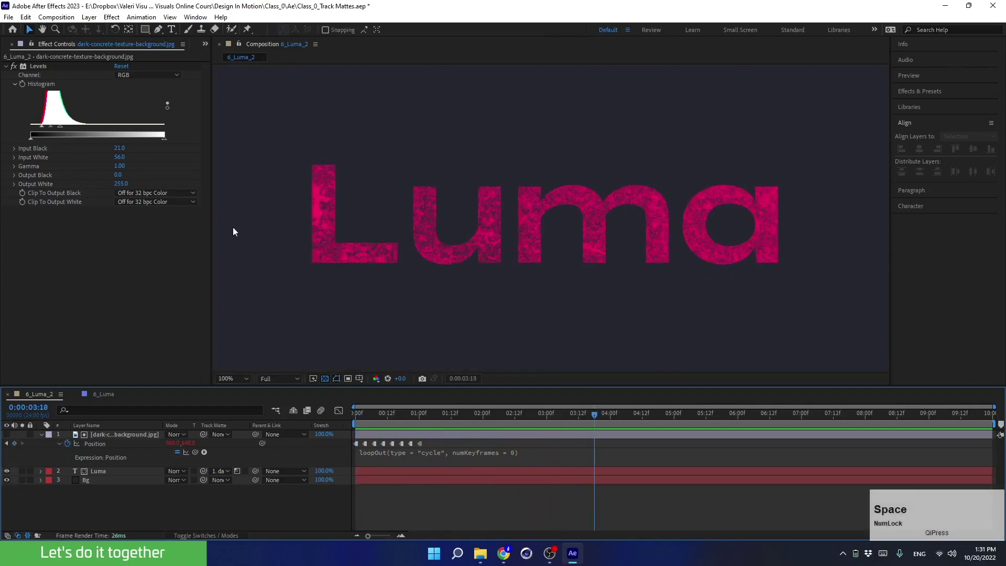
- Narrow the project list, open the 7_Luma Multiple layers_2 composition and close the 6_Luma_2 and 6_Luma timelines
left_click(205, 43)
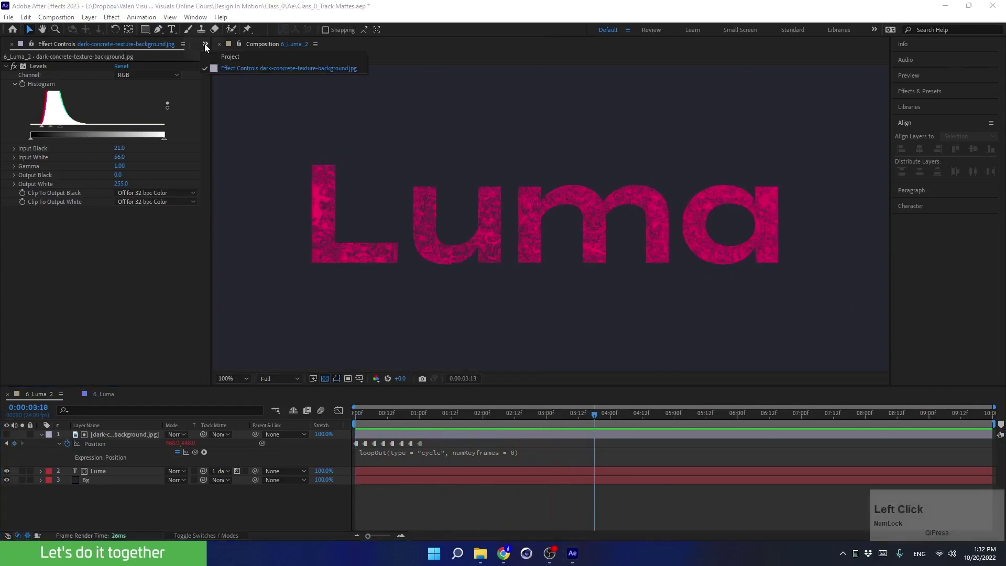
left_click(213, 54)
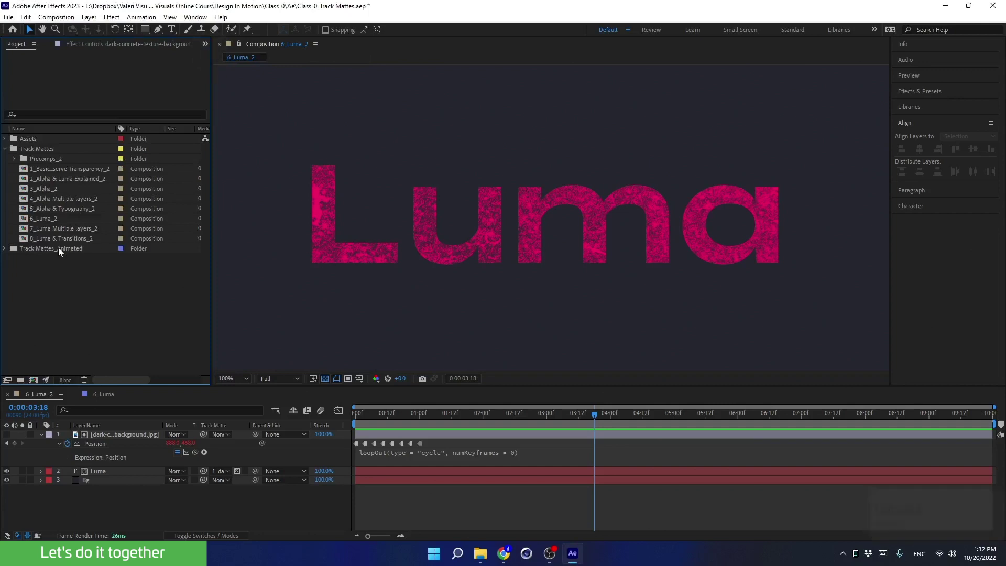
left_click_drag(211, 113, 140, 118)
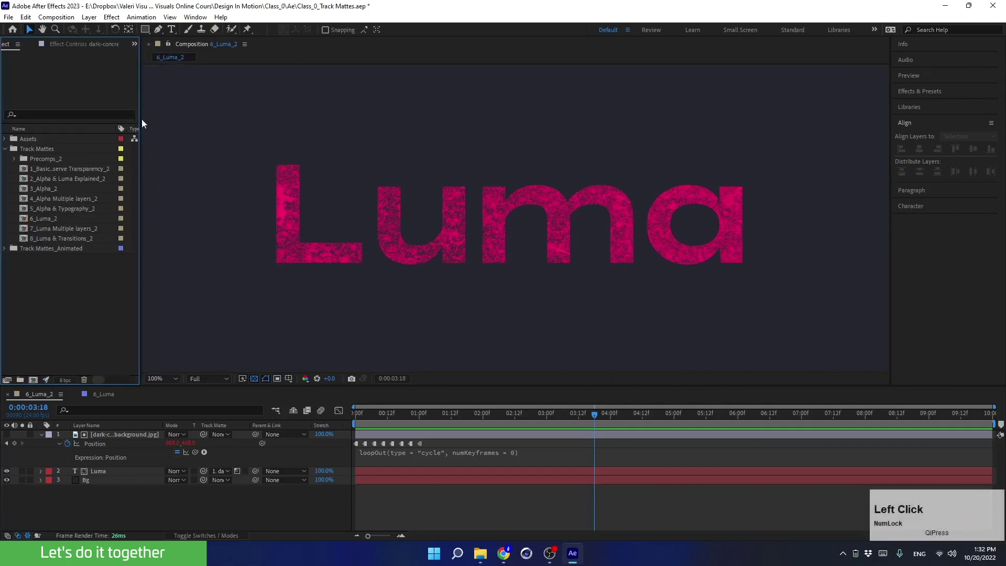
double_click(49, 231)
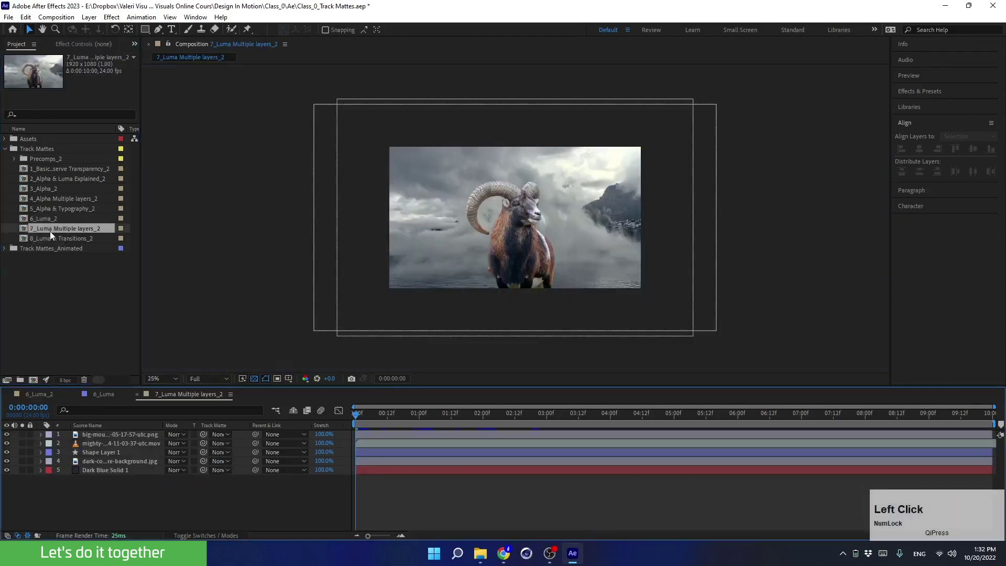
left_click(75, 394)
left_click(7, 394)
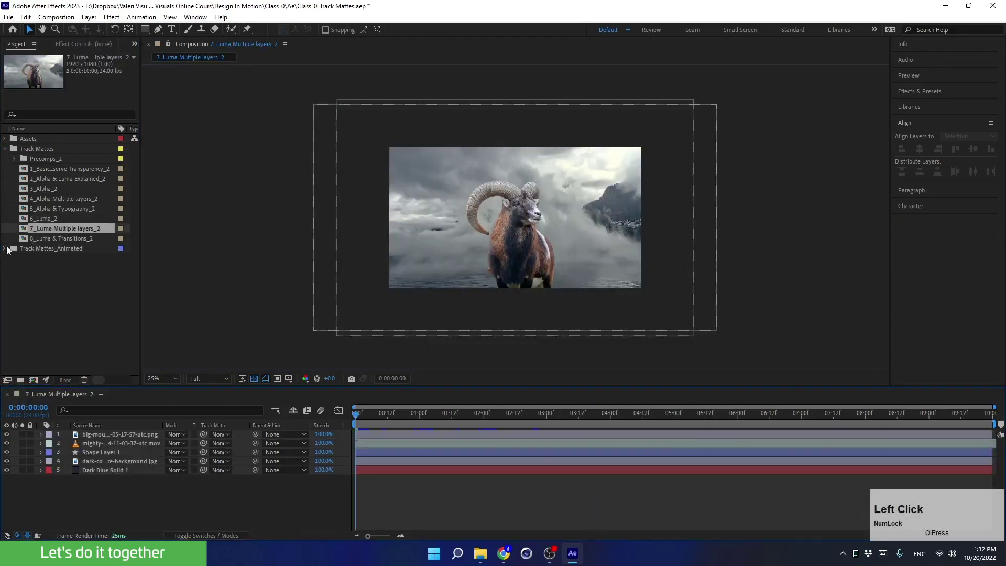
- Play the finished 7_Luma Multiple layers composition from the Track Mattes_Animated folder, and return to 7_Luma Multiple layers_2
left_click(5, 249)
double_click(43, 328)
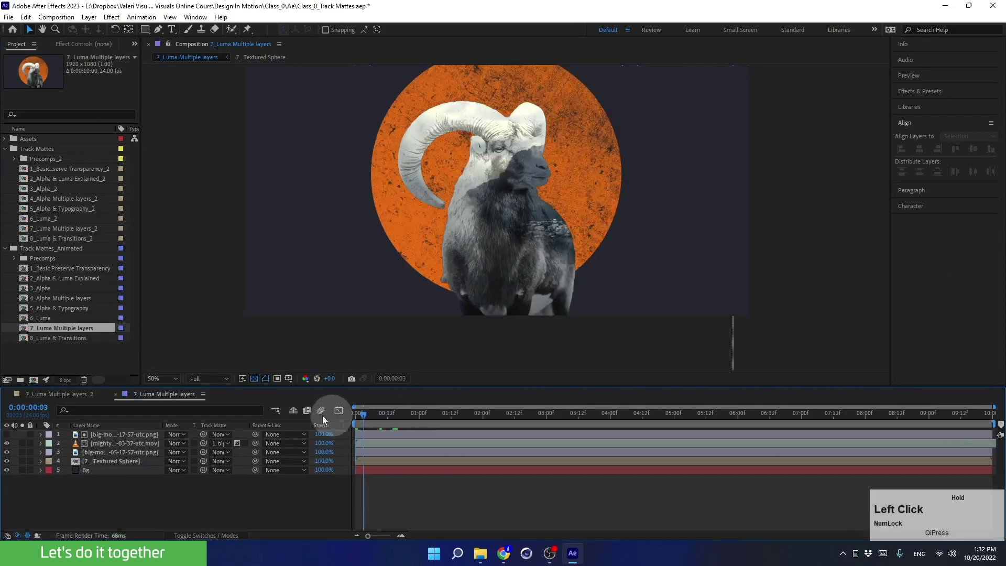
middle_click(386, 232)
key("space")
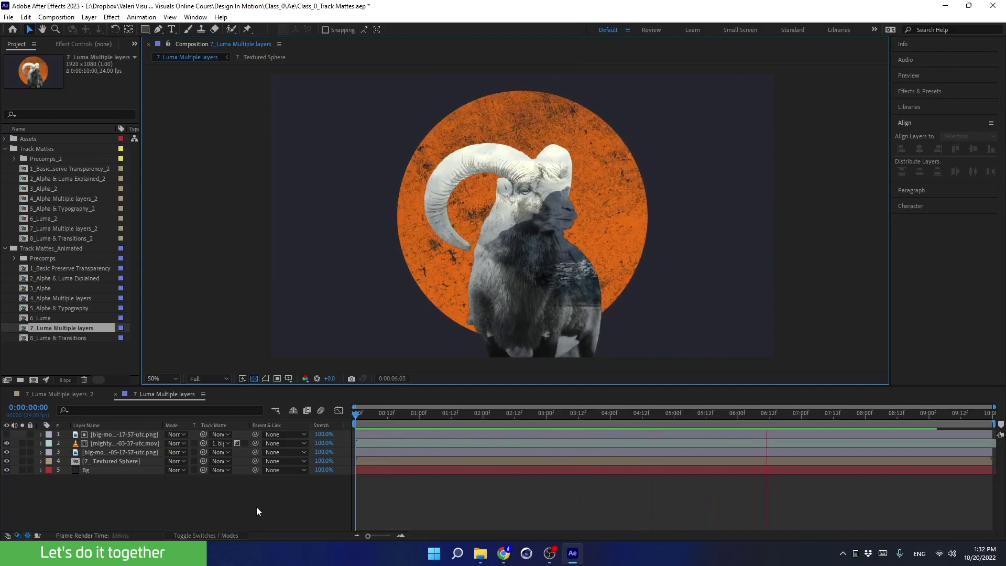
key("space")
left_click(414, 498)
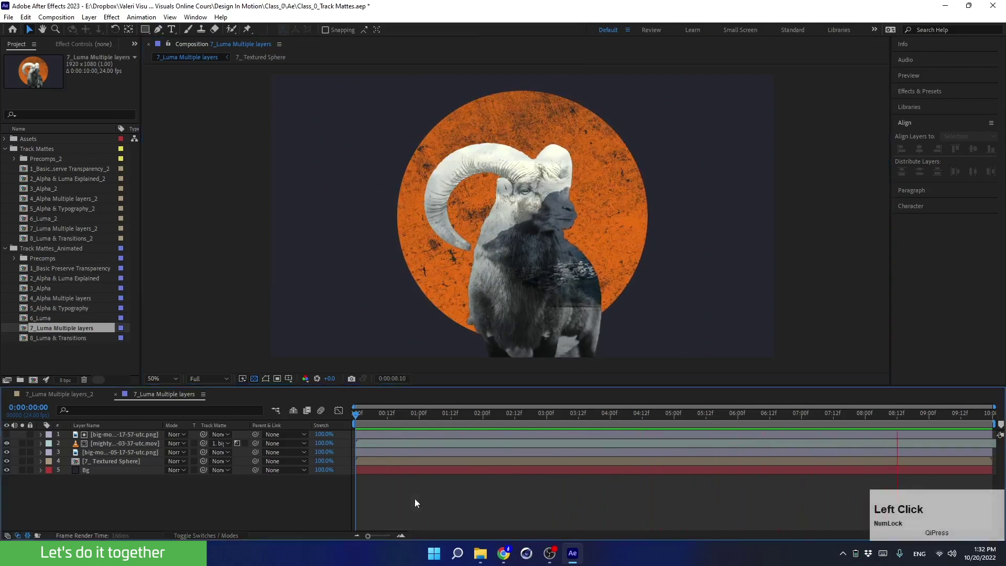
left_click(504, 415)
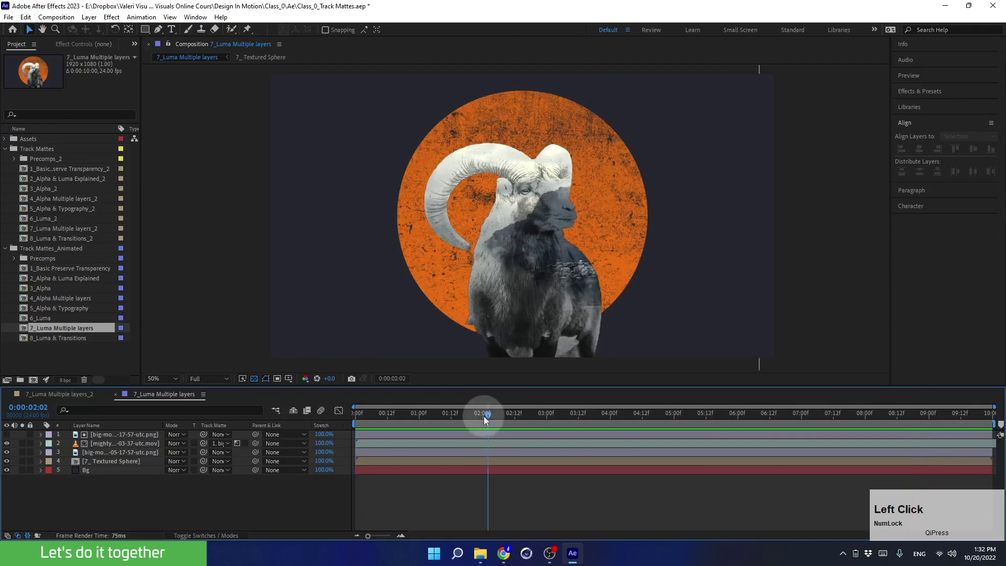
left_click(5, 248)
left_click(42, 393)
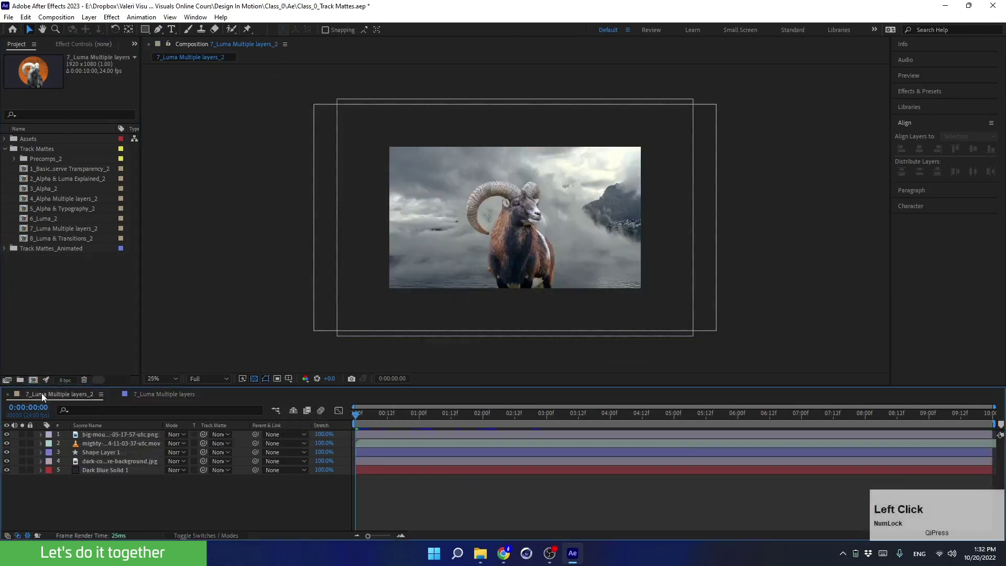
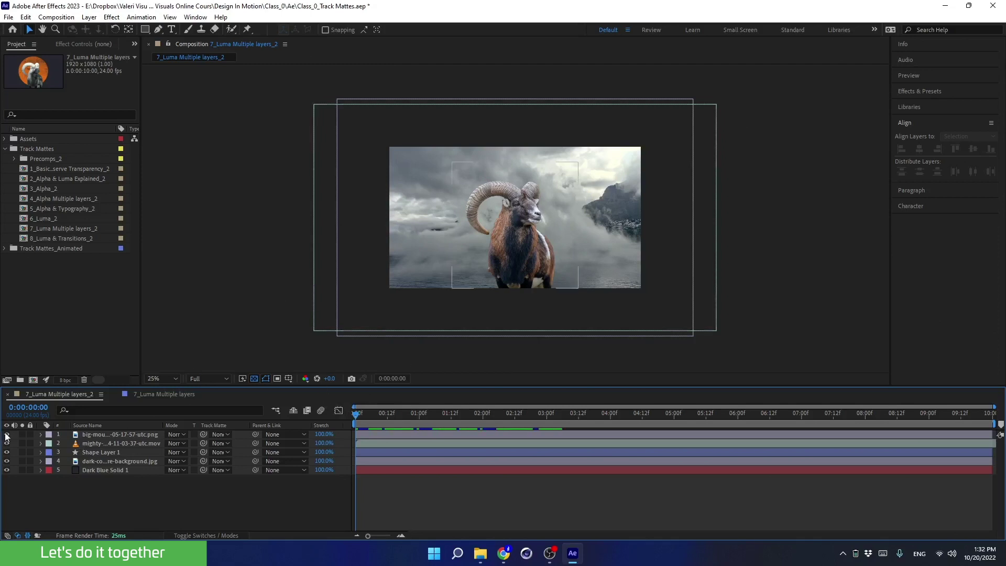
- Hide every layer except Dark Blue Solid 1 and lock that background layer
left_click_drag(7, 435, 7, 474)
left_click(7, 471)
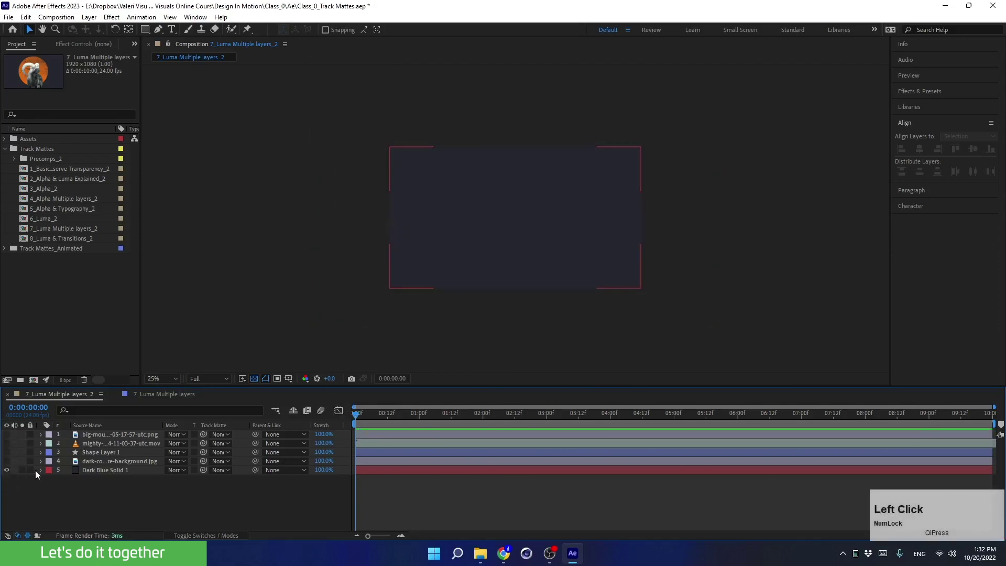
left_click(30, 470)
- Show and hide the concrete texture, orange circle, video and mouflon layers one at a time to examine each
left_click(7, 461)
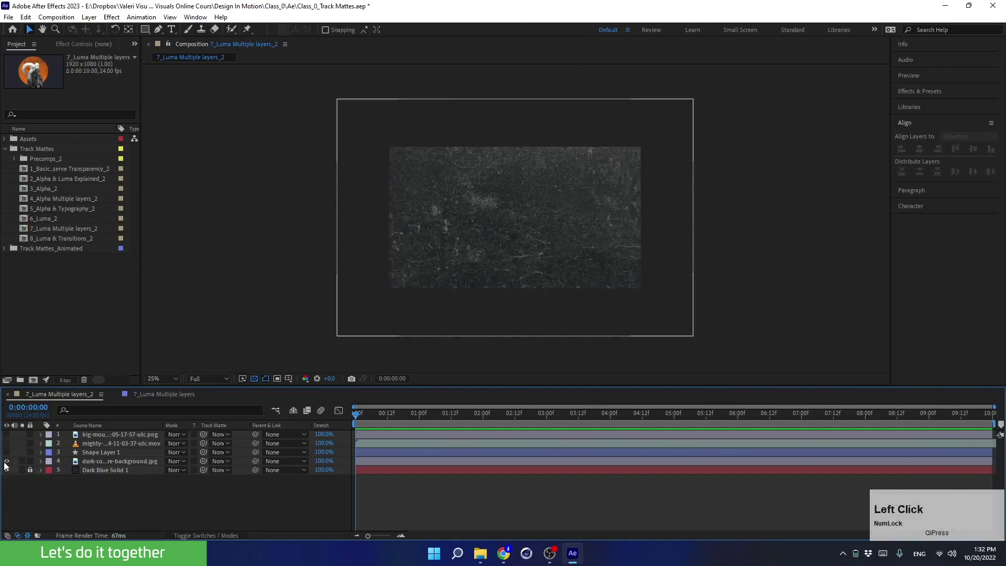
left_click(5, 463)
left_click(5, 462)
left_click(6, 462)
left_click(7, 452)
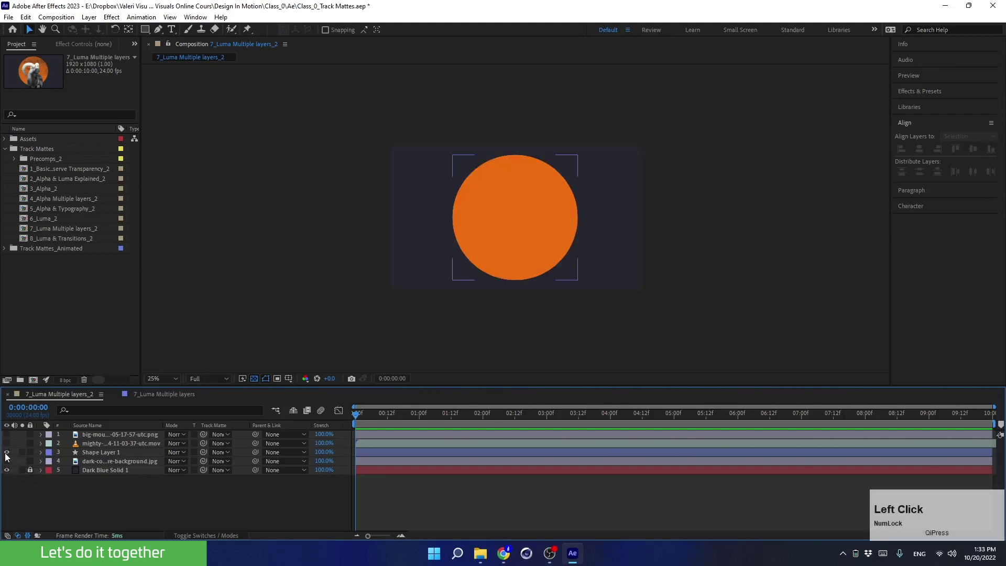
left_click(6, 452)
left_click(7, 444)
left_click(7, 444)
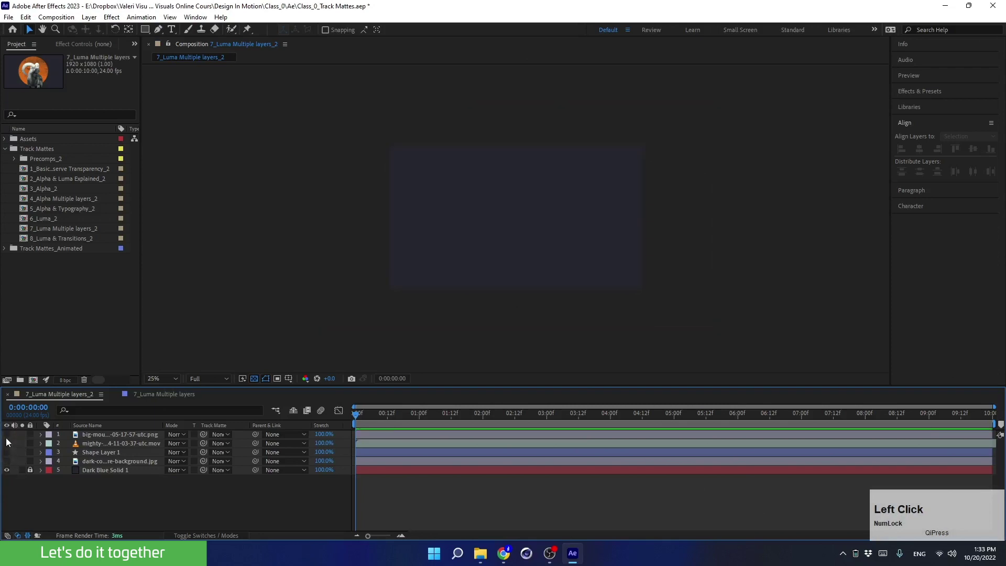
left_click(6, 434)
left_click(7, 436)
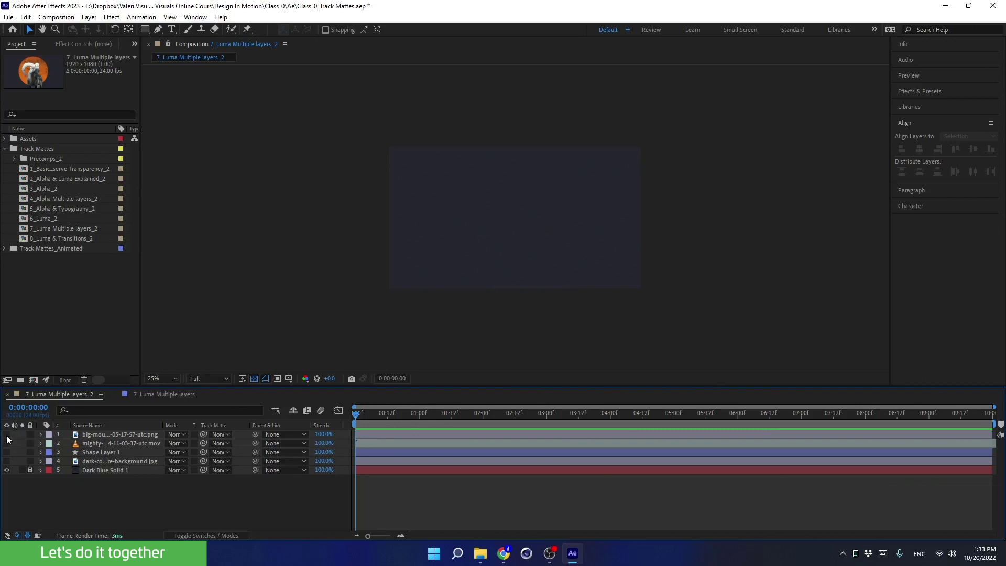
- Make the concrete texture and Shape Layer 1 visible and pre-compose them as 7_Textured Sphere_2, moving all attributes
left_click(46, 461)
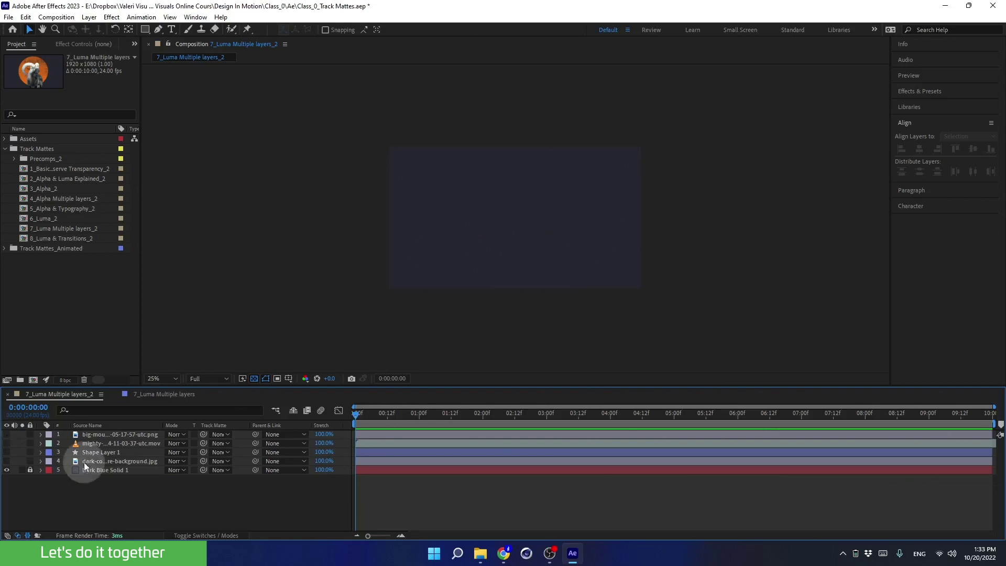
left_click(7, 461)
left_click(7, 452)
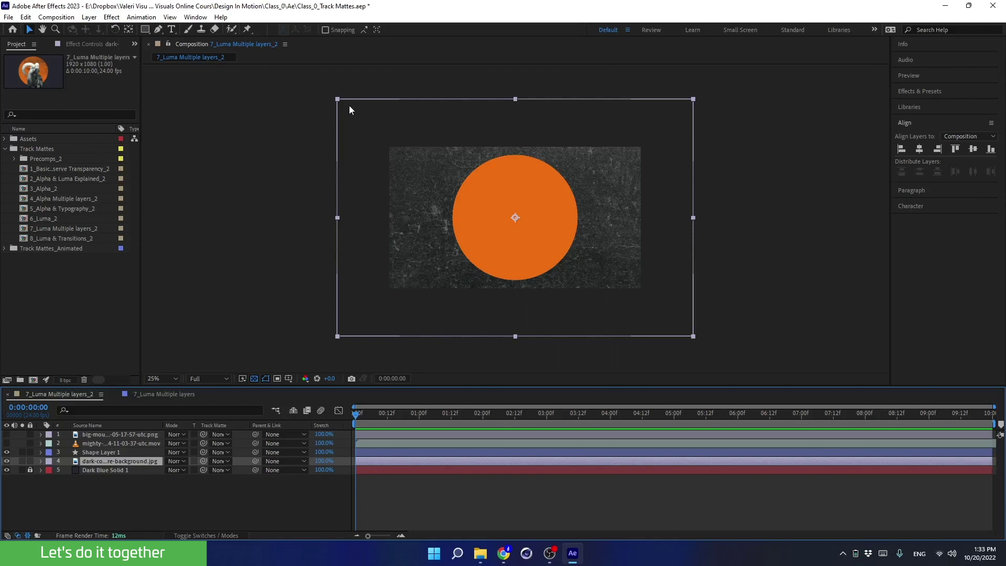
left_click(89, 454, "shift")
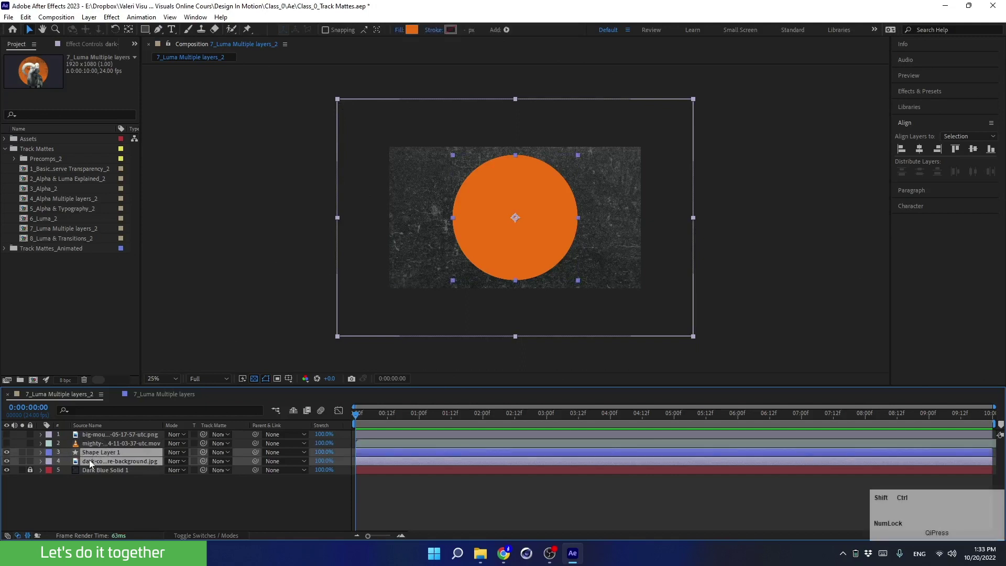
key("ctrl+shift+c")
type("7_Te")
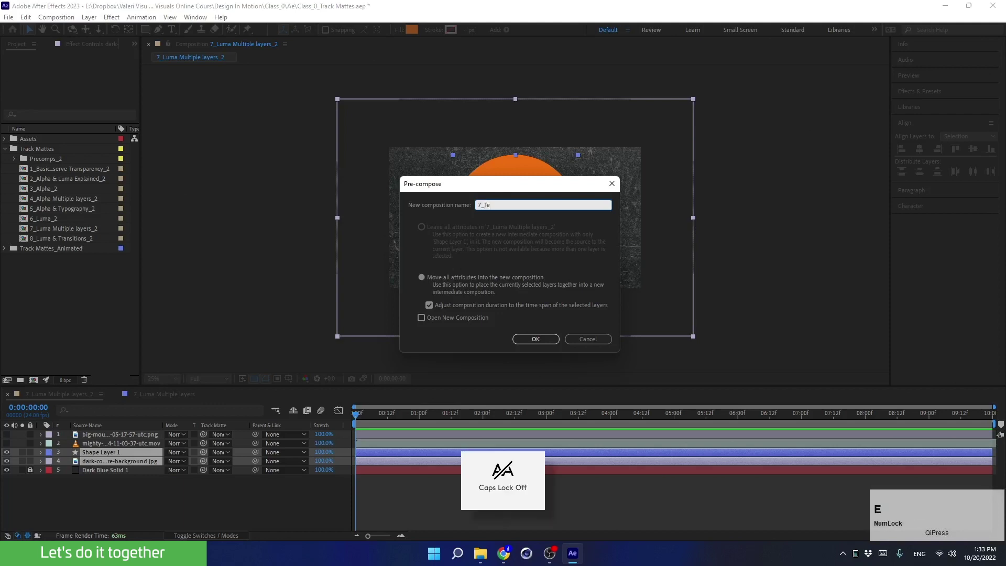
type("xtured te")
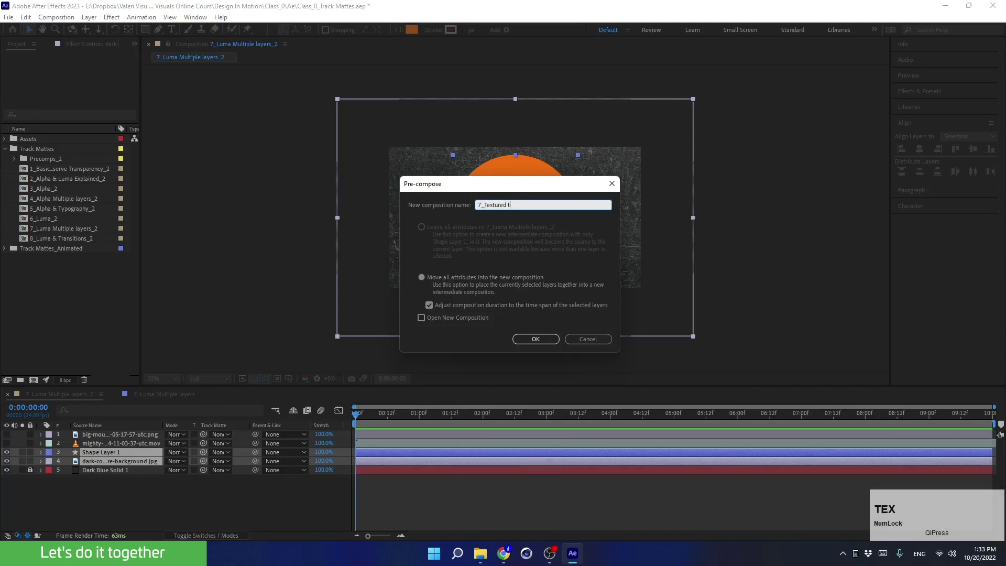
key("BackSpace")
type("Sphere_2")
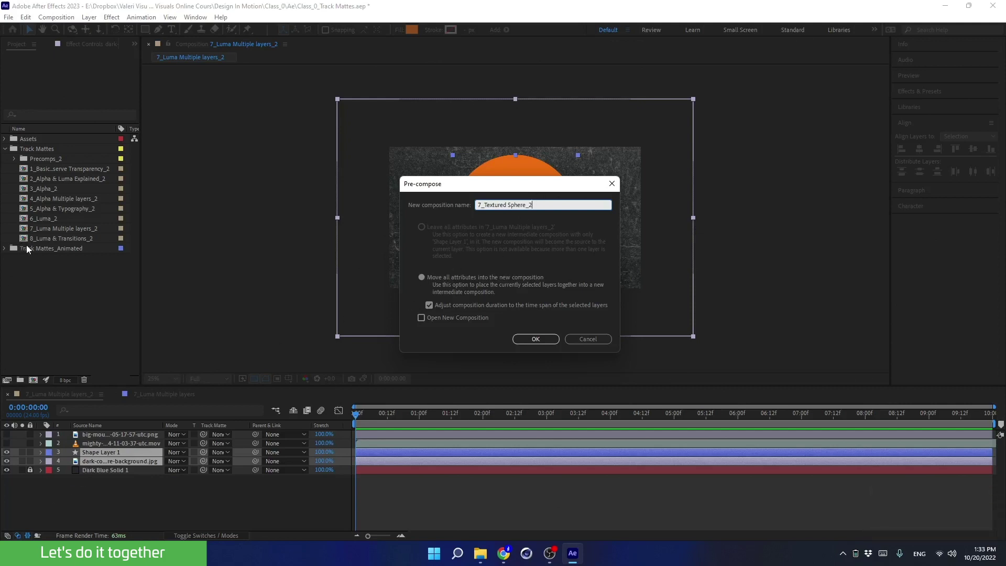
left_click(534, 338)
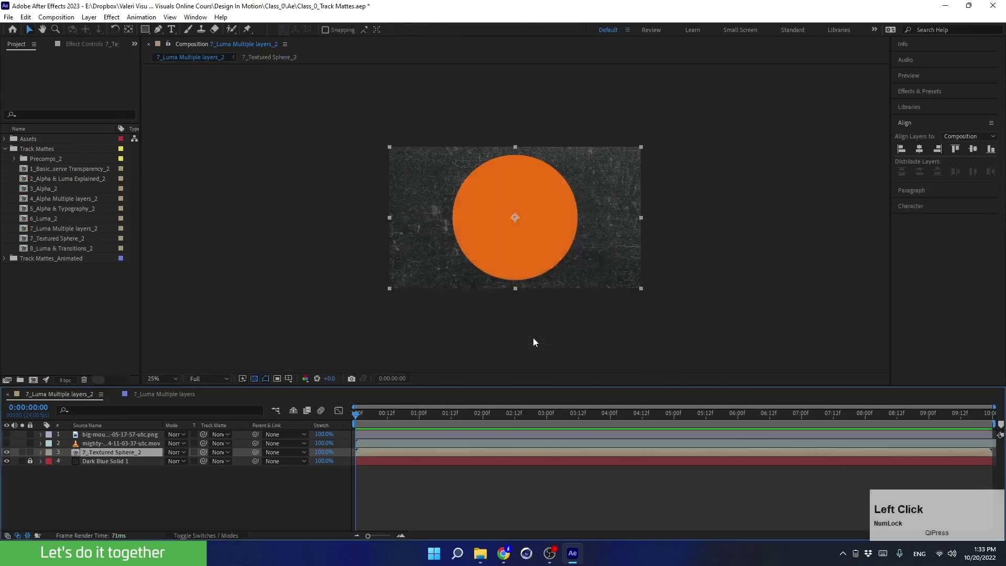
- Move 7_Textured Sphere_2 into the Precomps_2 folder, and open the precomp with its timeline beside 7_Luma Multiple layers_2
left_click(52, 239)
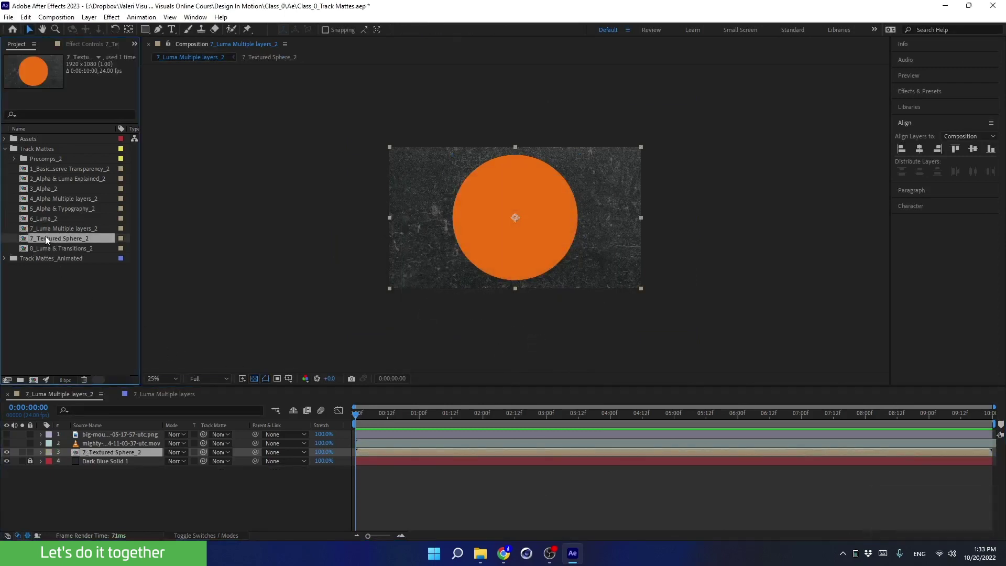
left_click_drag(44, 241, 43, 159)
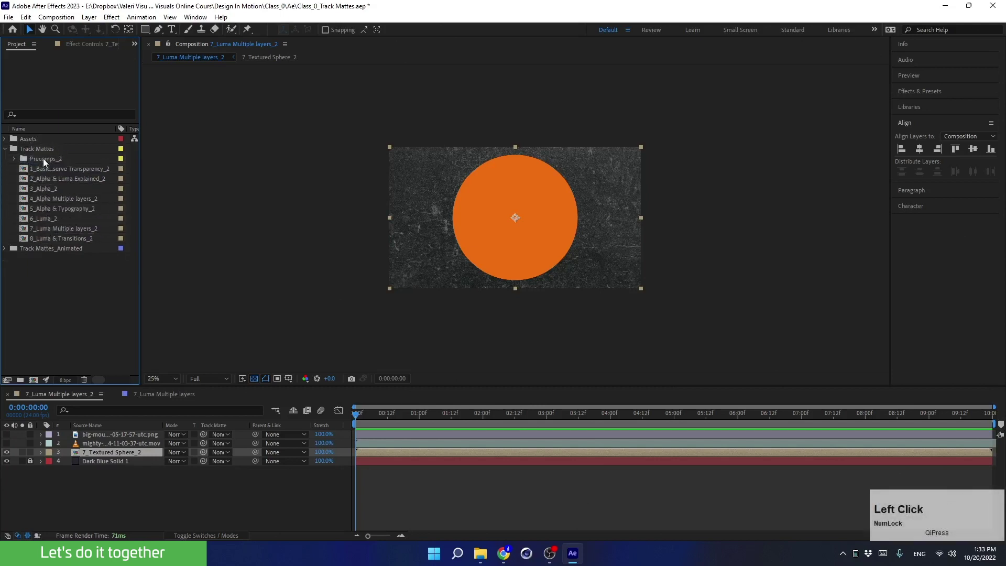
left_click(15, 160)
left_click(15, 159)
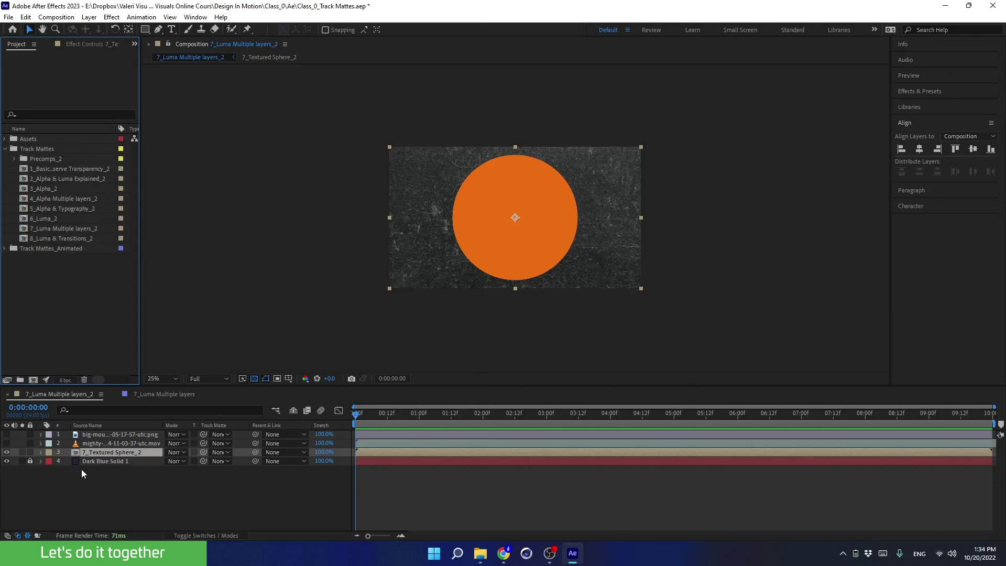
double_click(92, 452)
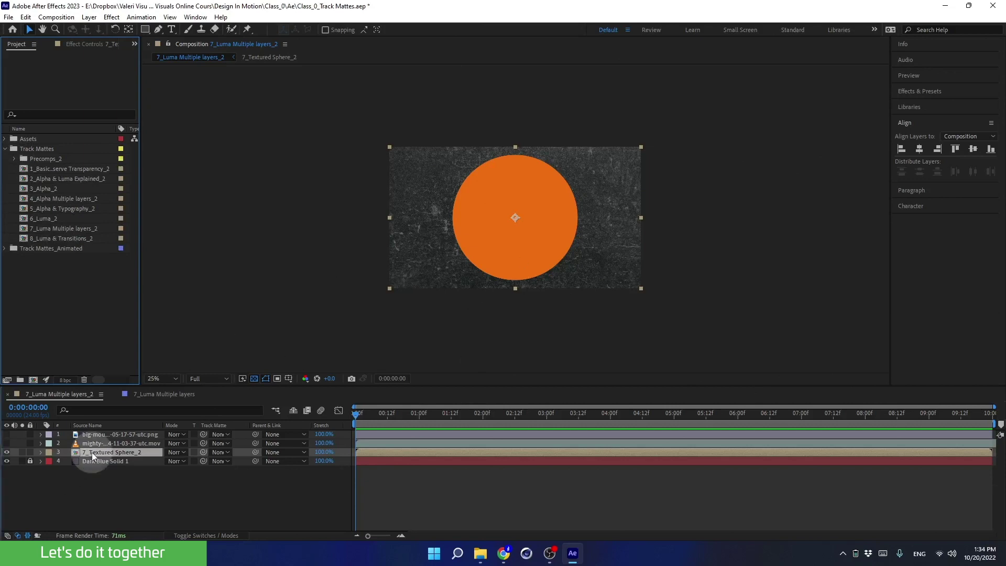
left_click_drag(253, 395, 152, 403)
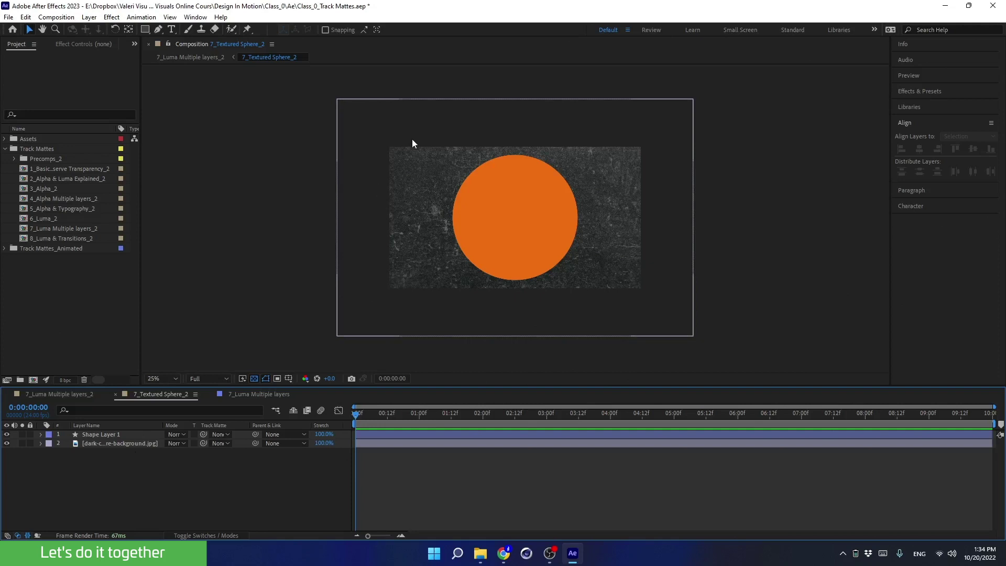
- Place the concrete texture above Shape Layer 1 and use it as the orange circle's luma matte
left_click(654, 137)
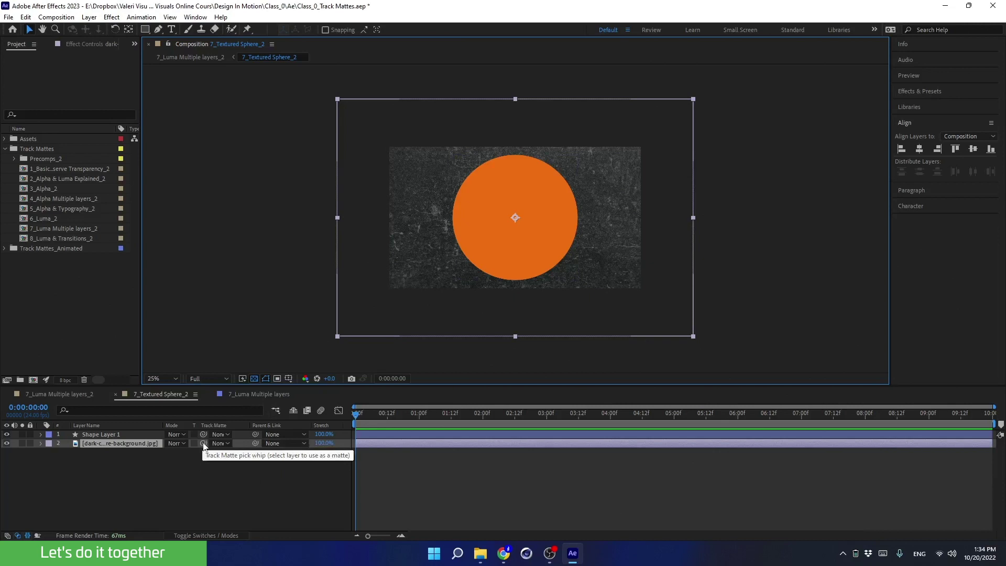
left_click_drag(134, 443, 129, 434)
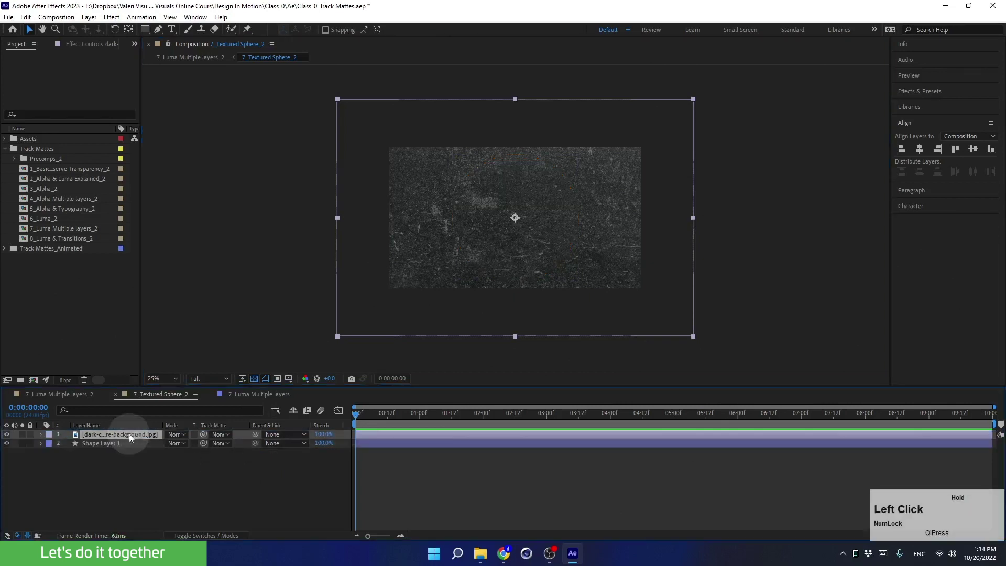
left_click(114, 443)
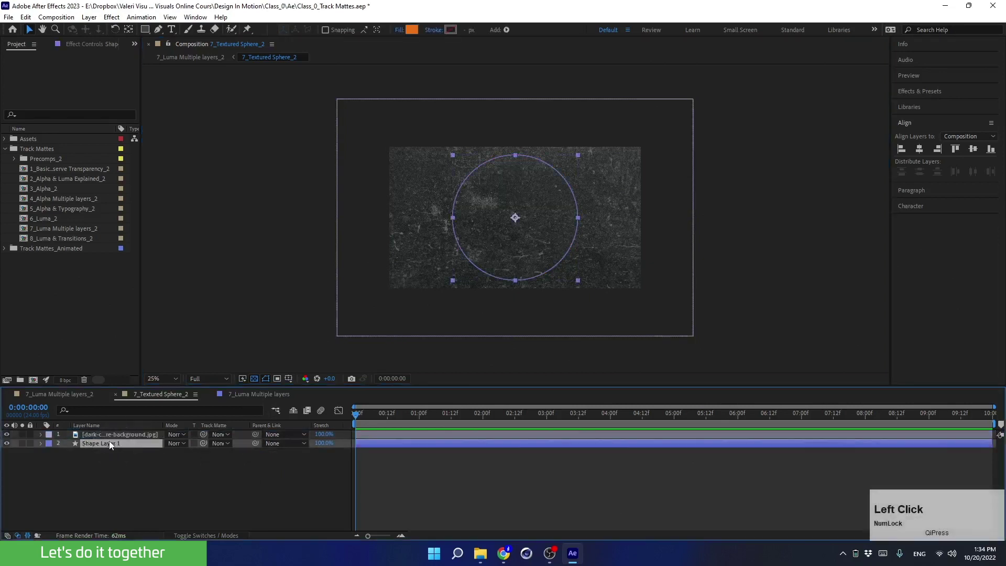
left_click_drag(204, 443, 109, 433)
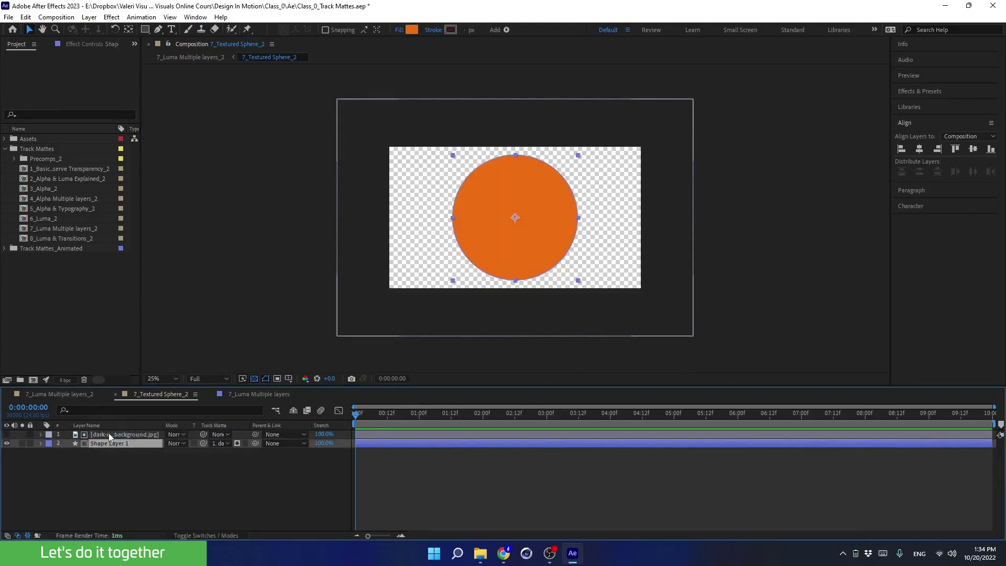
left_click(237, 444)
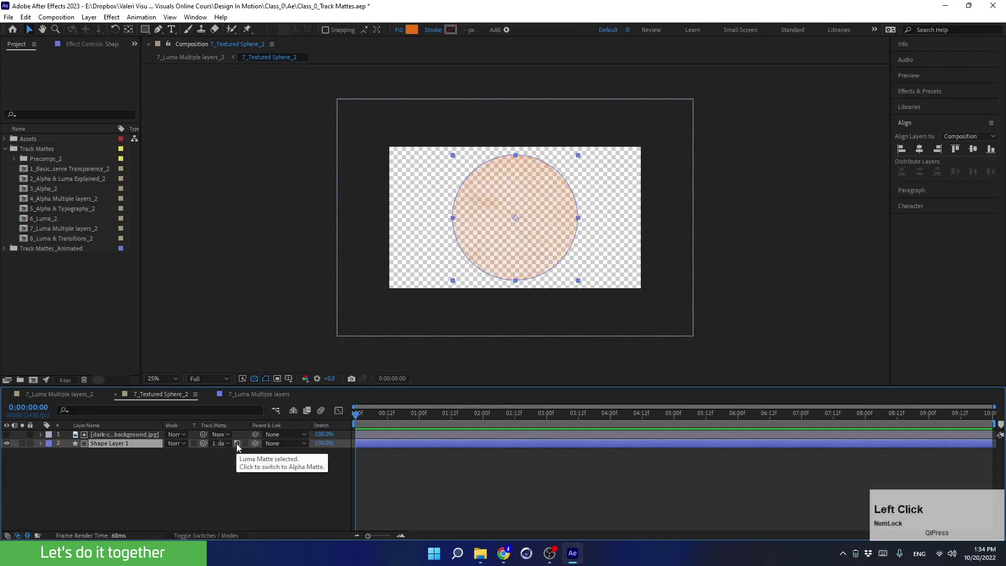
- Examine the matted orange circle up close against the transparency grid, briefly showing and hiding the concrete texture for comparison
scroll(516, 205, "up", 4)
scroll(504, 199, "down", 2)
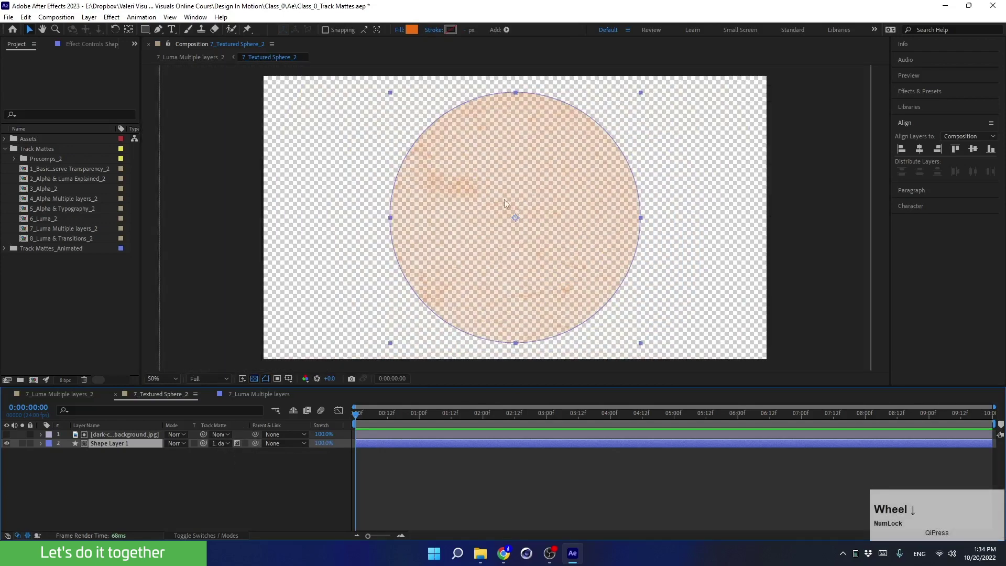
left_click(253, 379)
left_click(254, 379)
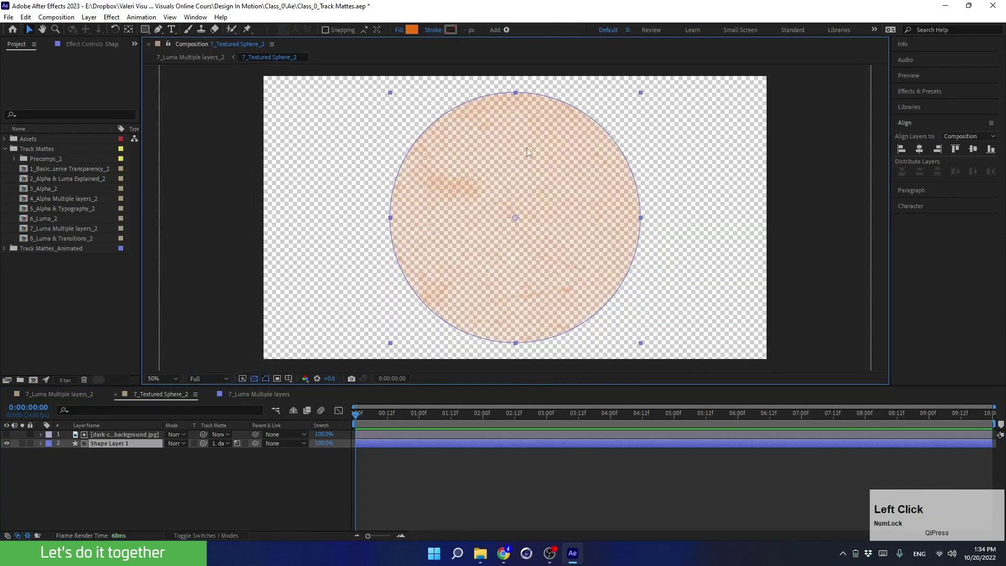
left_click(6, 435)
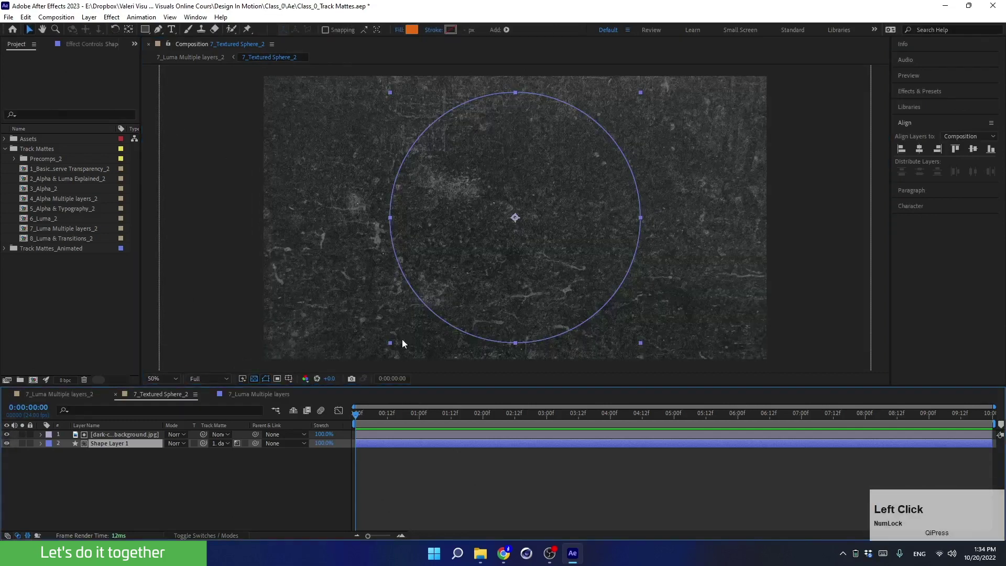
left_click(7, 434)
- Apply the Levels effect to the concrete texture layer, with Input Black 8 and Input White 48
left_click(99, 434)
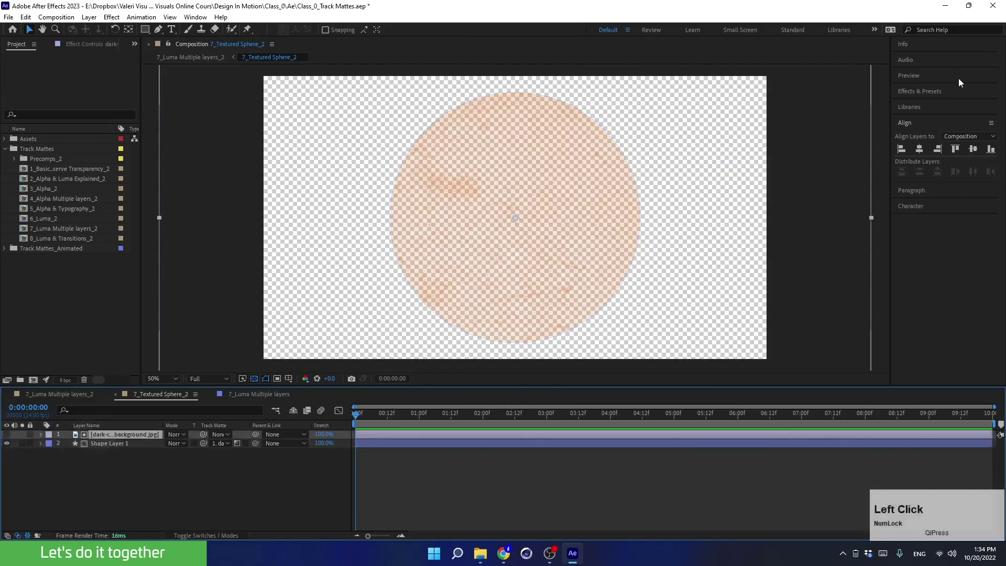
left_click(918, 92)
left_click_drag(938, 169, 97, 436)
left_click_drag(139, 142, 190, 144)
mouse_move(27, 126)
left_mouse_down()
mouse_move(62, 127)
mouse_move(46, 126)
left_mouse_up()
left_click_drag(164, 125, 34, 125)
key("comma")
- Enable rotation keyframing on the concrete texture layer with a first keyframe at frame 0
left_click(105, 436)
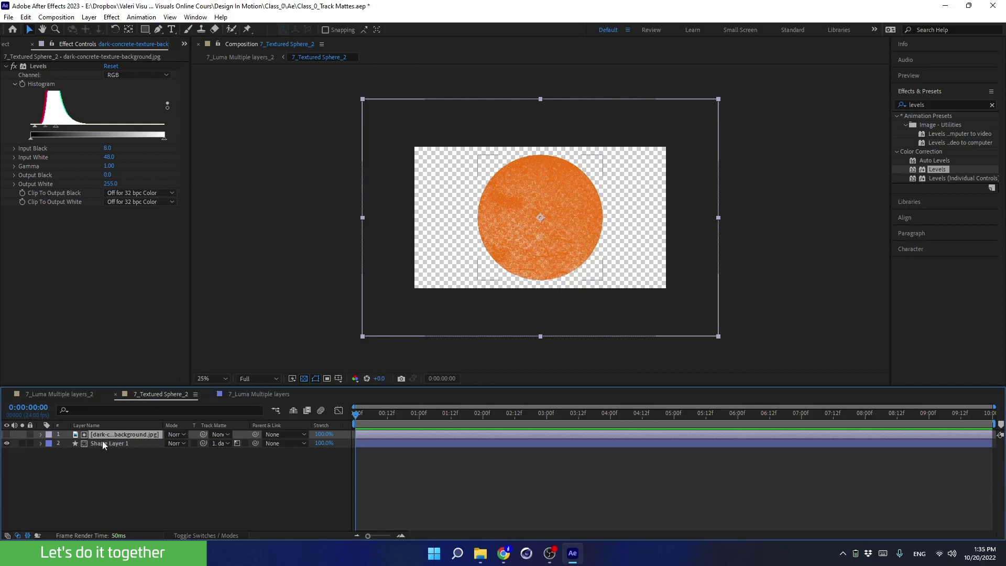
left_click(104, 436)
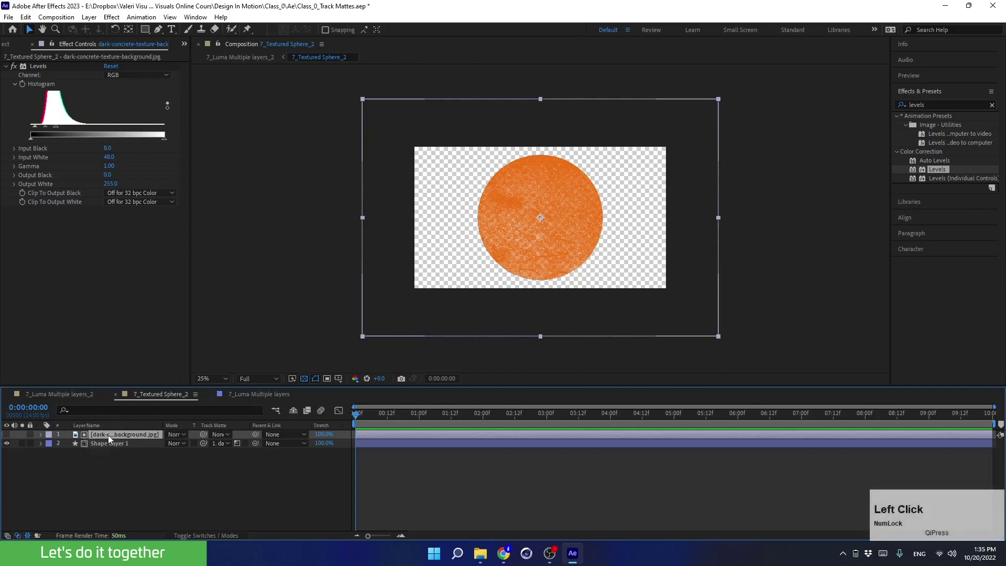
key("r")
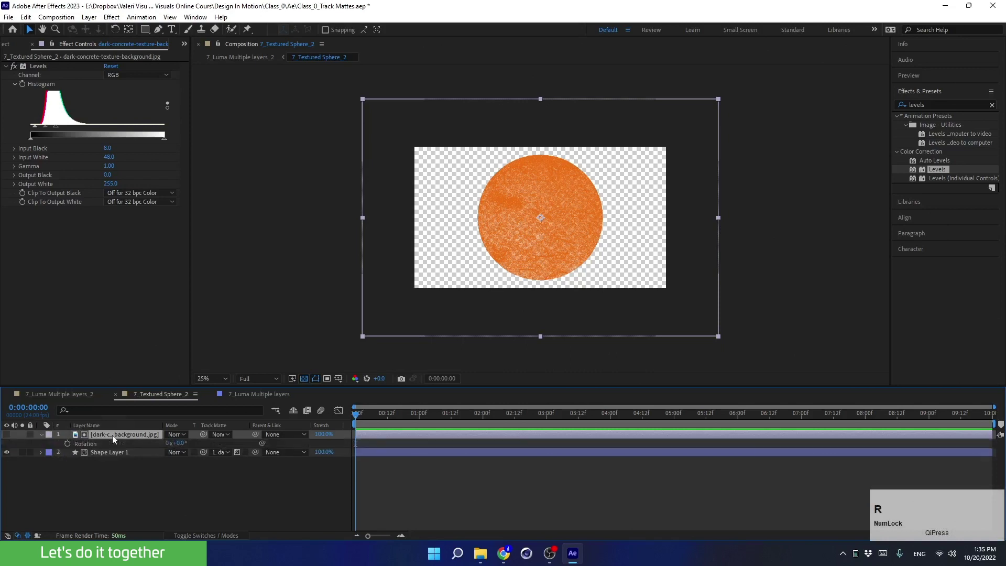
left_click(67, 443)
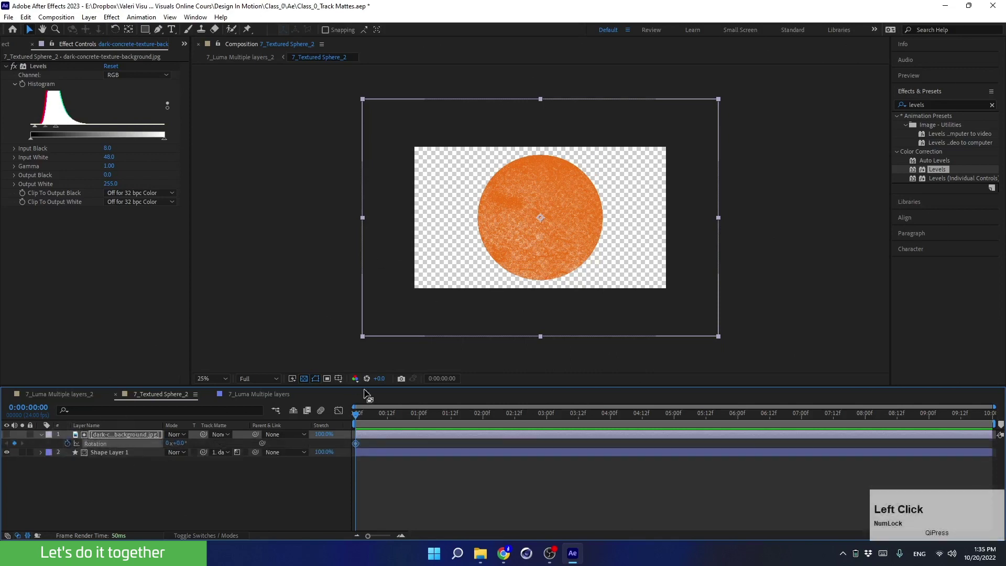
left_click(401, 535)
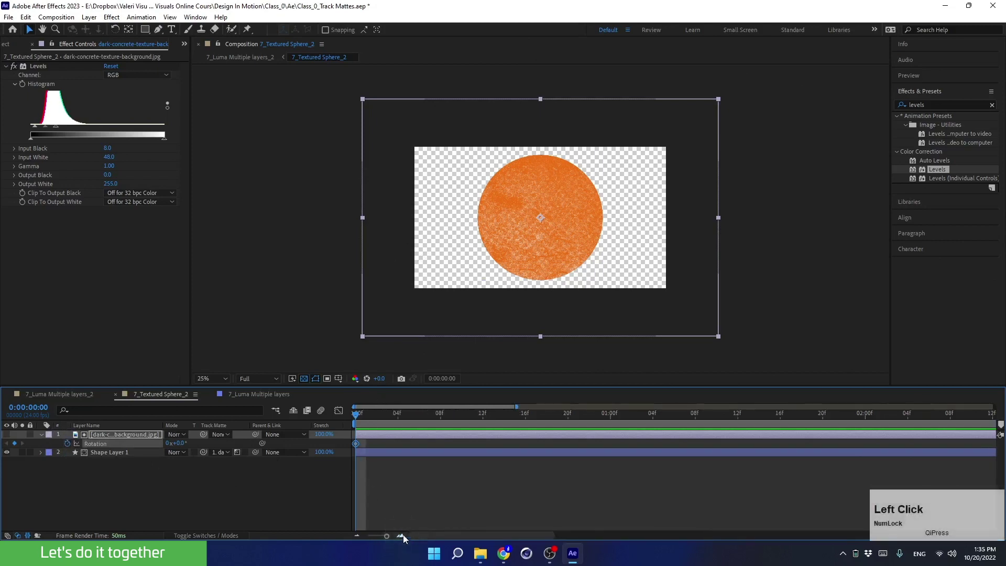
middle_click(461, 496)
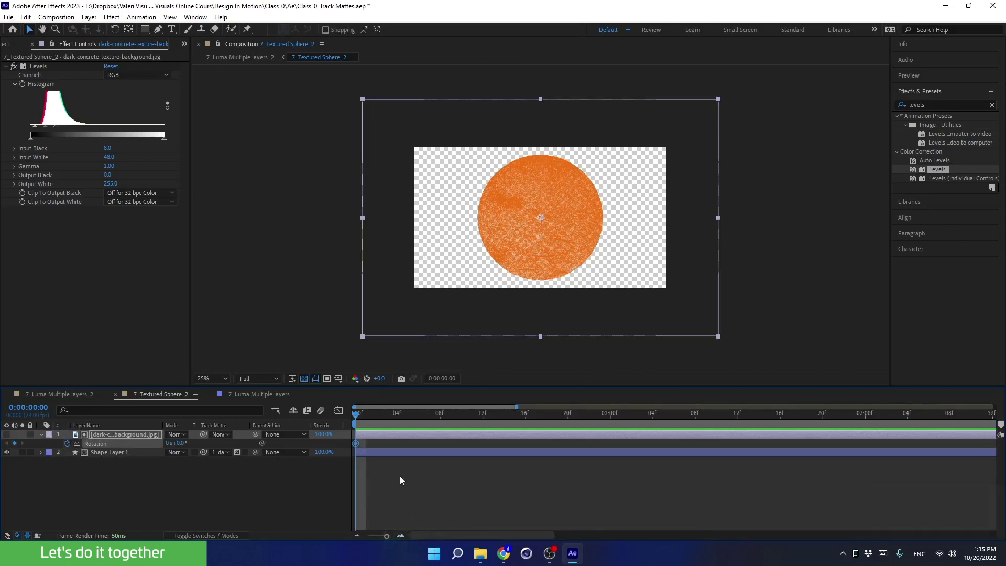
- Add a rotation keyframe of 60° to the concrete texture at frame 4
key("ctrl+Right")
key("ctrl+Right")
key("ctrl+Right")
key("ctrl+Right")
key("ctrl+Right")
key("ctrl+Left")
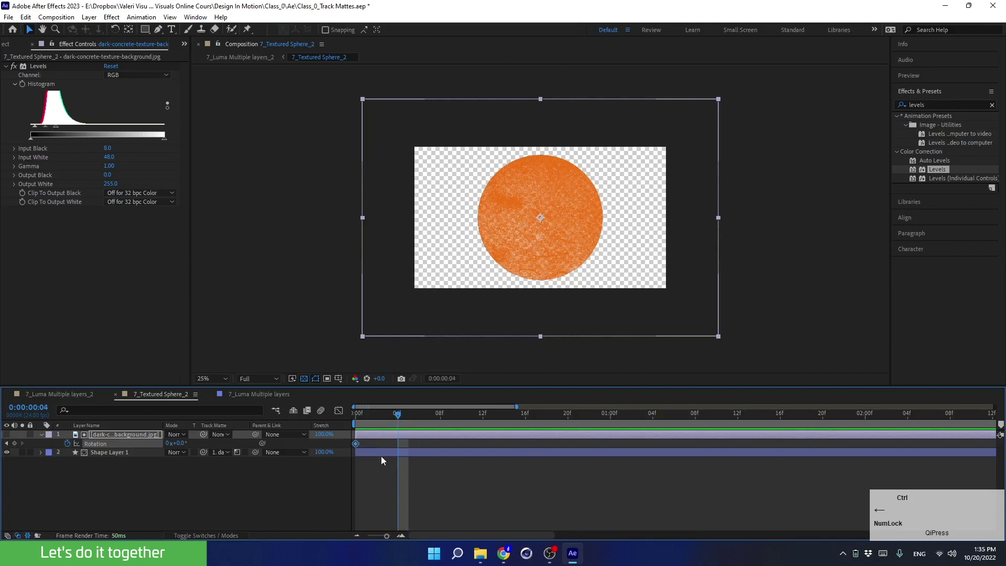
left_click_drag(182, 446, 203, 435)
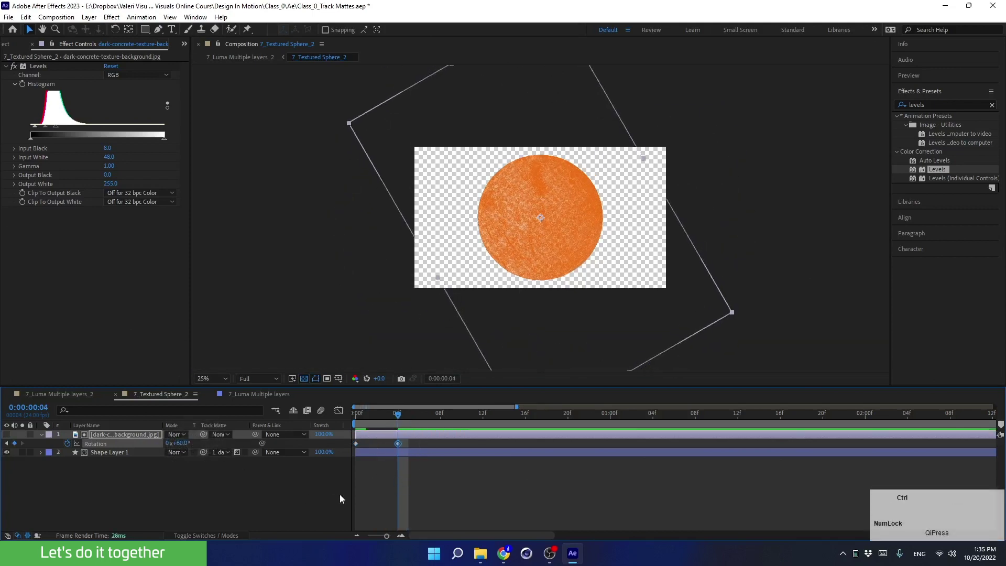
- Add a rotation keyframe of about 32° to the concrete texture at frame 8
key("ctrl+Right")
key("ctrl+Right")
key("ctrl+Right")
key("ctrl+Right")
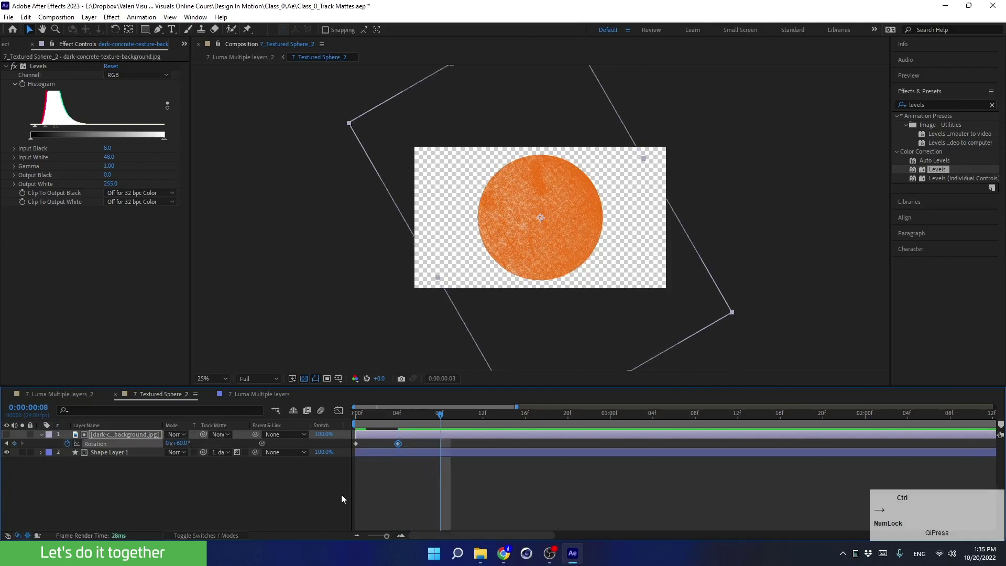
left_click_drag(177, 443, 163, 444)
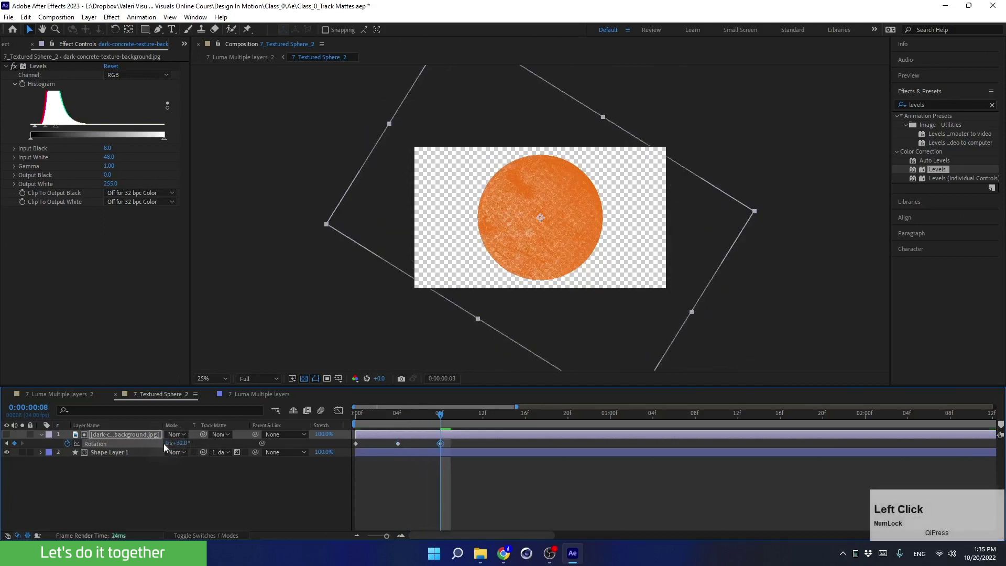
- Add rotation keyframes with different angles to the concrete texture at frames 12 and 16, using about 124° at frame 16
key("ctrl+Right")
key("ctrl+Right")
key("ctrl+Right")
key("ctrl+Right")
key("ctrl+Right")
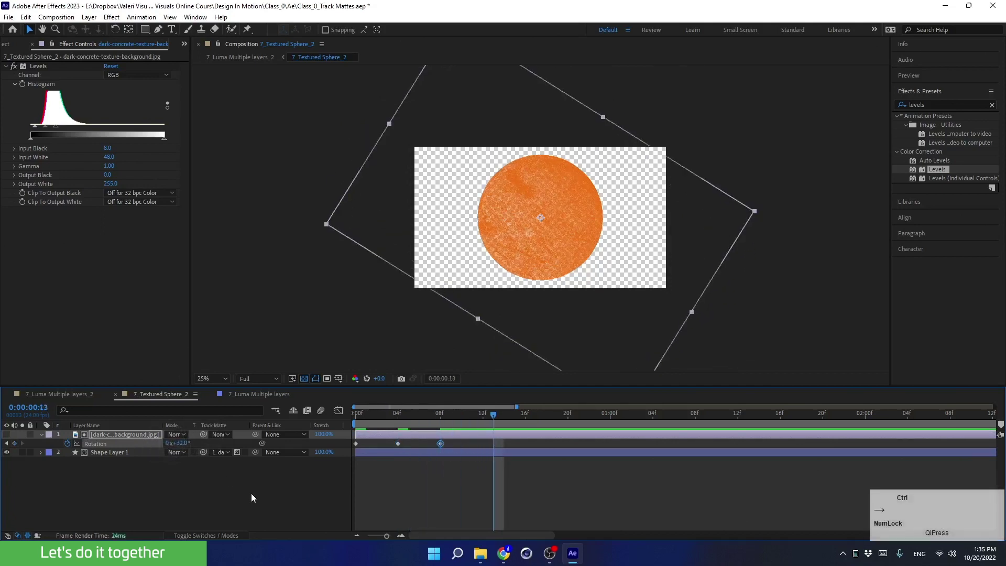
key("ctrl+Left")
left_click_drag(174, 443, 274, 431)
key("ctrl+Right")
key("ctrl+Right")
key("ctrl+Right")
key("ctrl+Right")
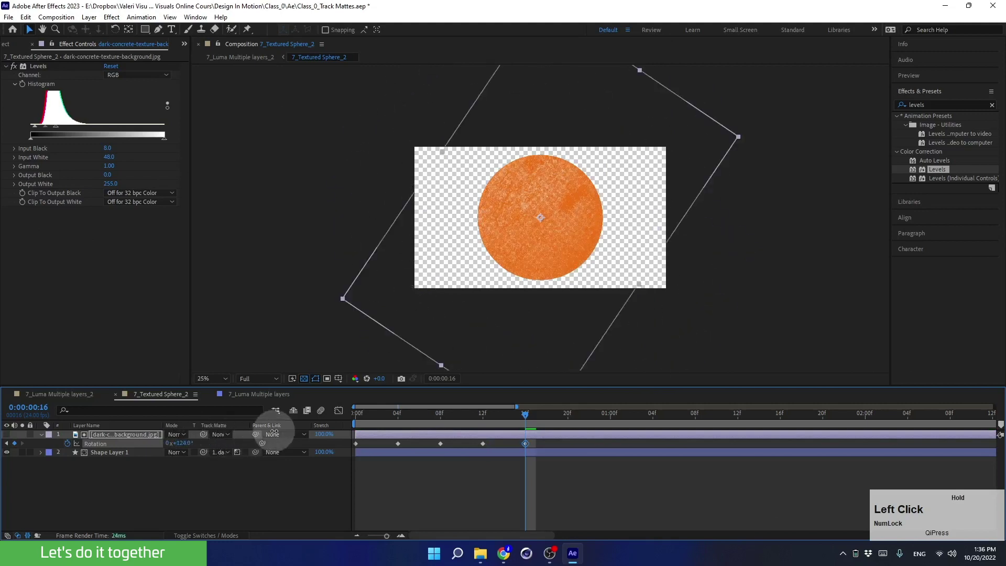
- Add a rotation keyframe of about -38° to the concrete texture at frame 20
key("ctrl+Right")
key("ctrl+Right")
key("ctrl+Right")
key("ctrl+Right")
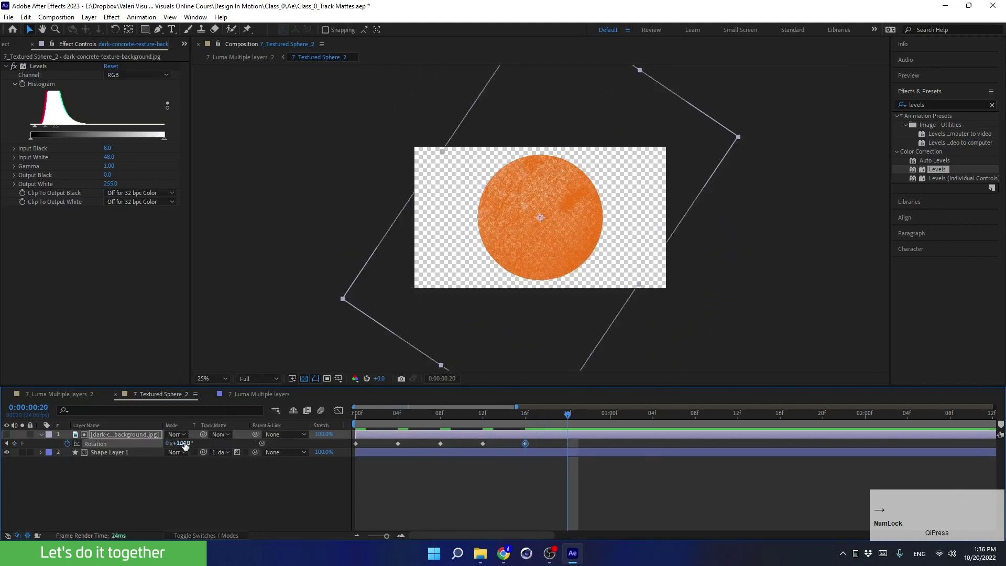
left_click_drag(178, 443, 117, 464)
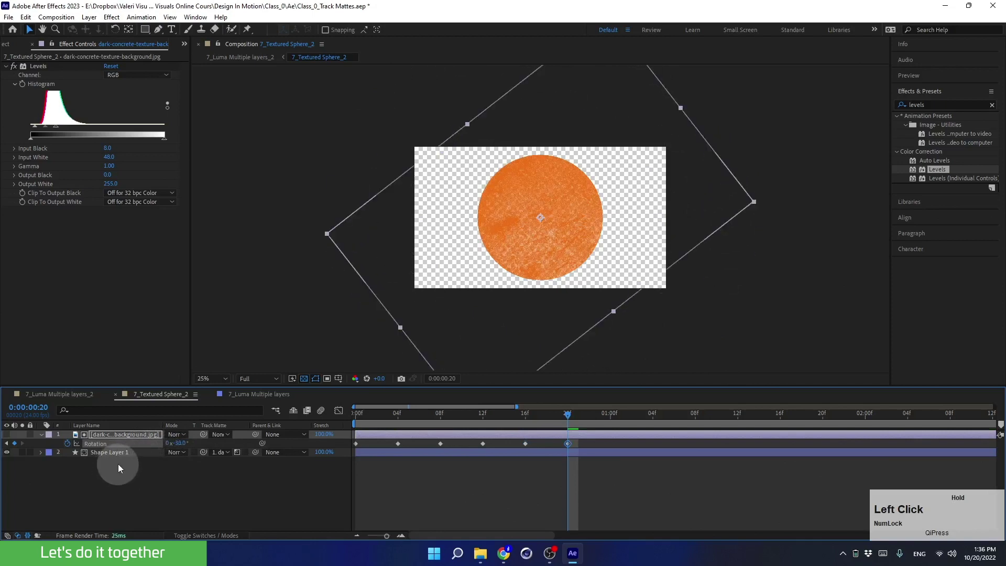
- Add a rotation keyframe of about 19° to the concrete texture at the 1-second mark
key("ctrl+Right")
key("ctrl+Right")
key("ctrl+Right")
key("ctrl+Right")
key("ctrl+Right")
key("ctrl+Left")
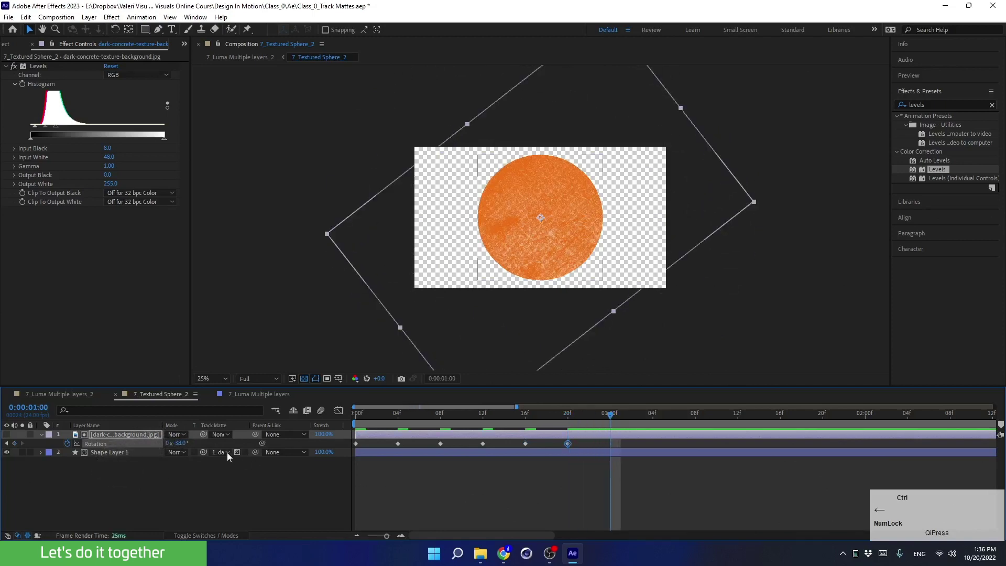
left_click_drag(183, 445, 212, 442)
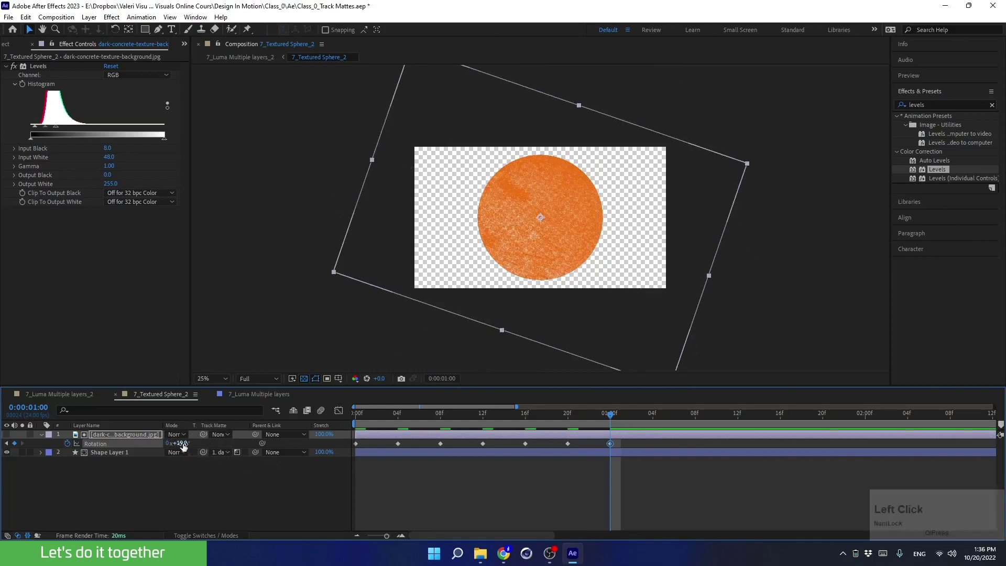
- Return to frame 0 and set the first position keyframe on the concrete texture layer alongside its rotation
left_click_drag(576, 413, 351, 445)
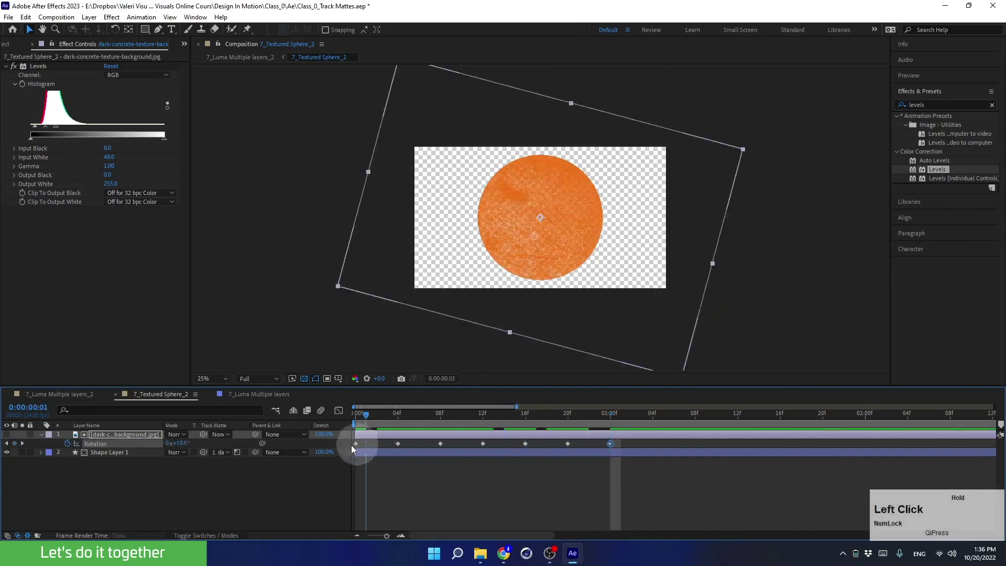
left_click(133, 434)
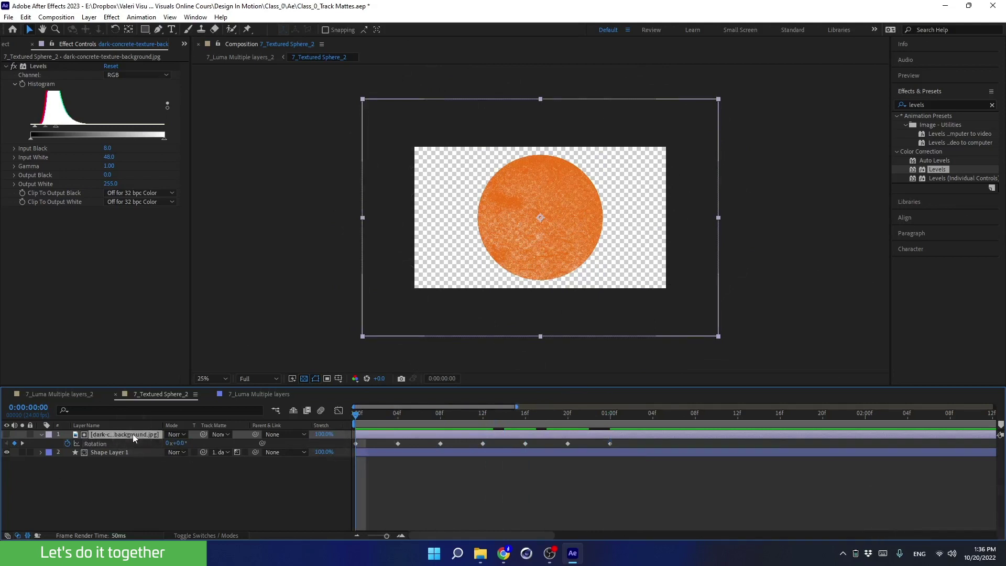
key("shift+p")
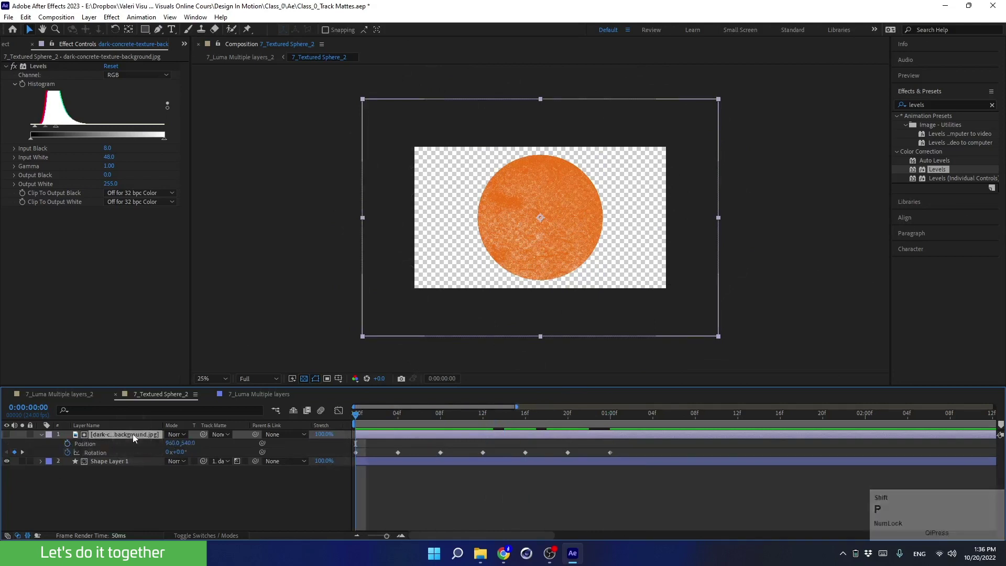
left_click(67, 444)
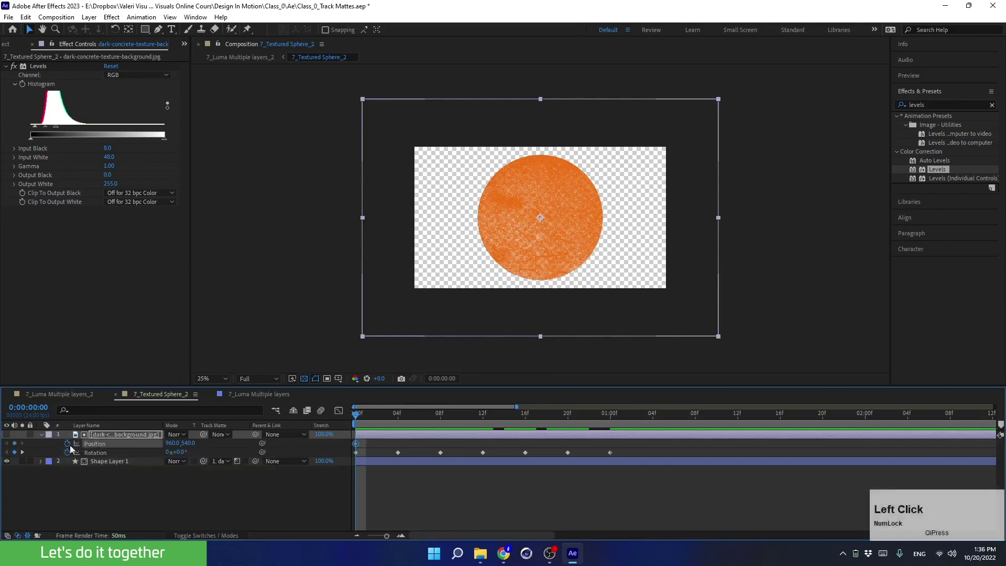
- Add position keyframes to the concrete texture at frame 4, about 616, -52, and at frame 8, about 1464, 804
left_click_drag(356, 414, 399, 423)
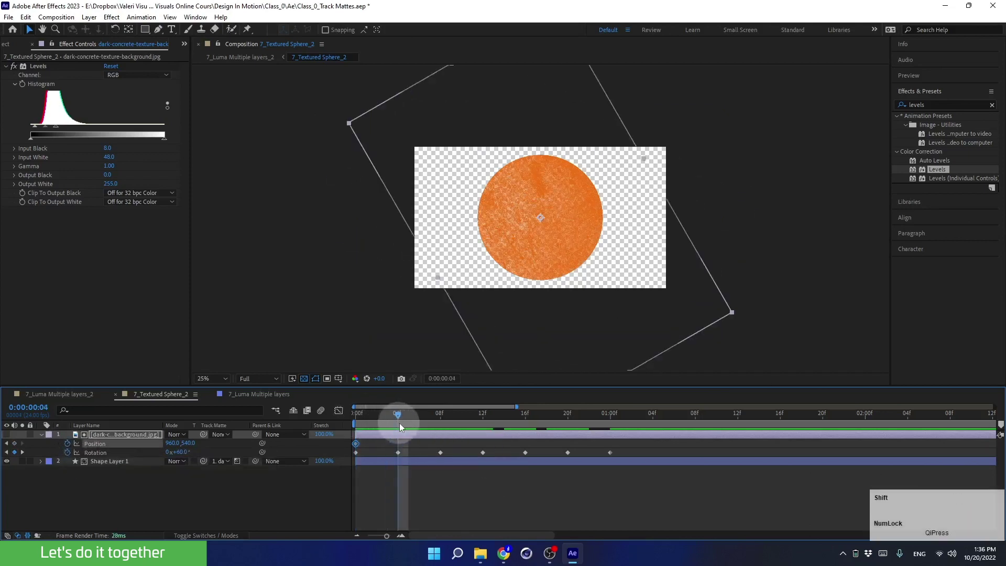
left_click_drag(538, 343, 495, 271)
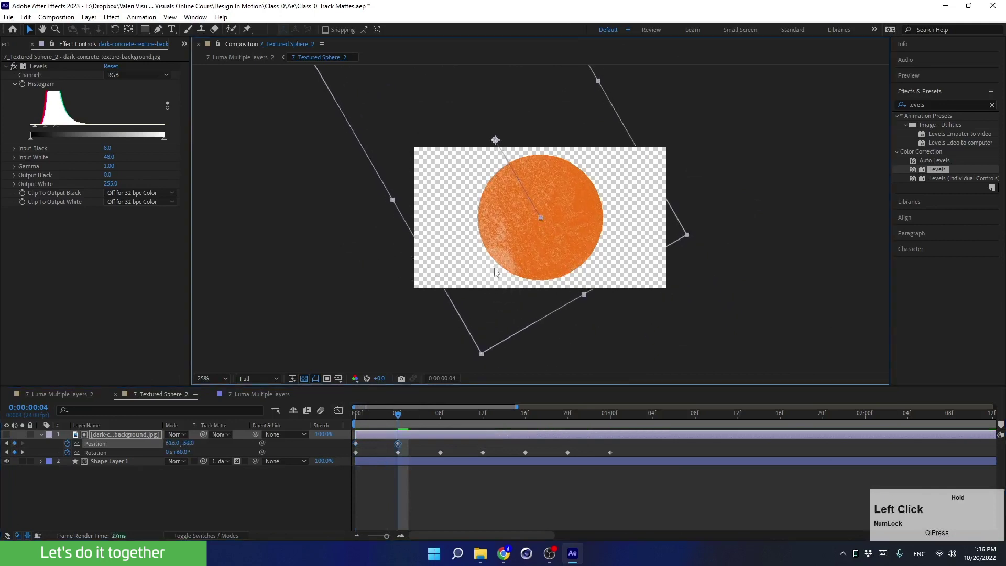
left_click_drag(415, 407, 441, 414)
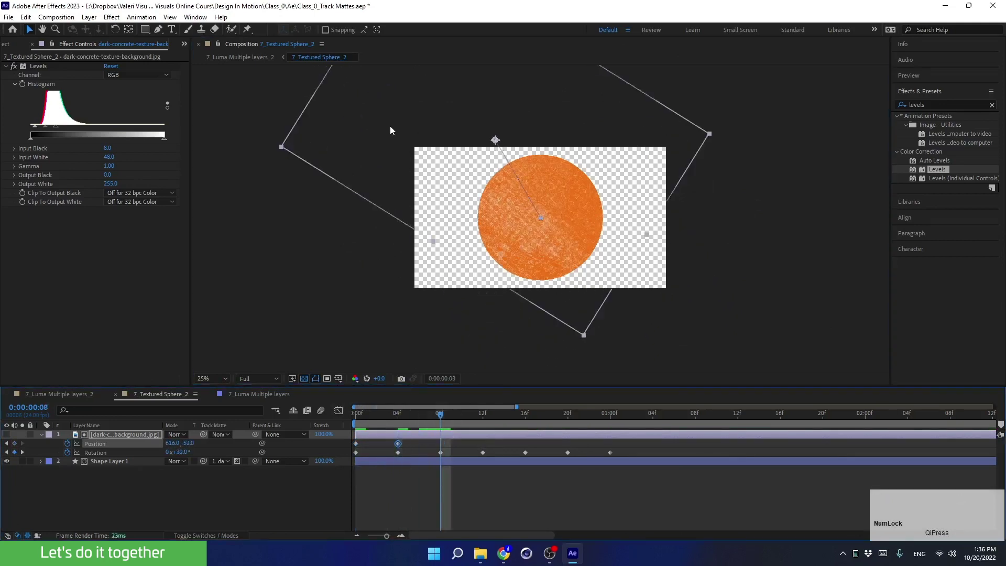
left_click_drag(393, 131, 506, 245)
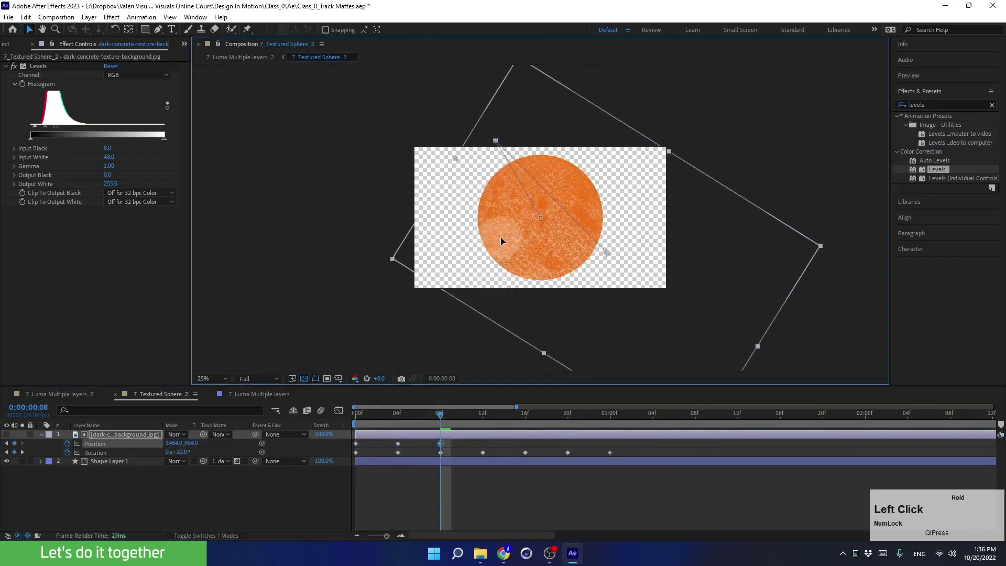
- Keyframe the concrete texture's position at about 780, 644 on frame 12 and about 1024, 520 on frame 16
left_click_drag(459, 415, 483, 424)
left_click_drag(532, 331, 460, 326)
left_click(454, 423)
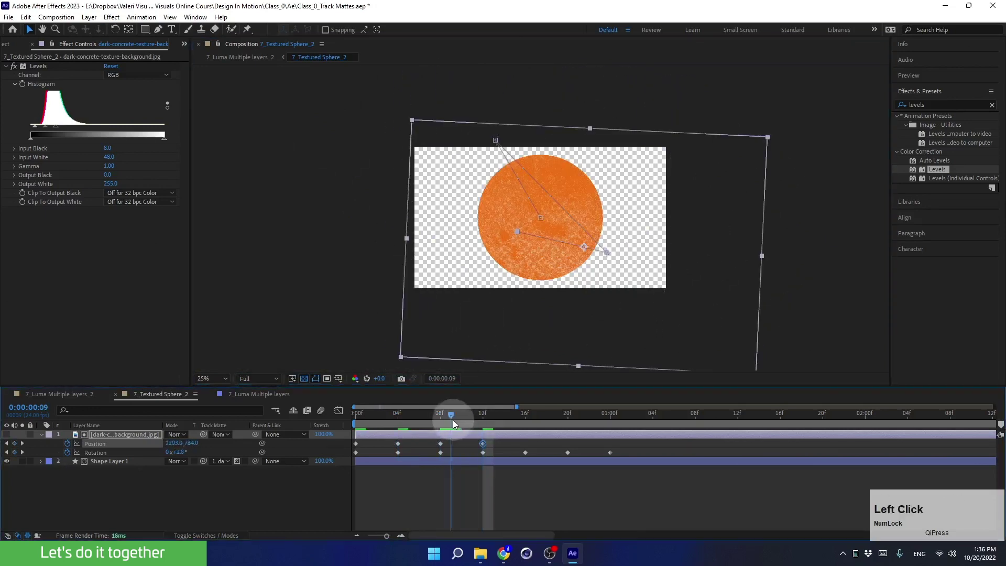
left_click_drag(452, 420, 513, 420)
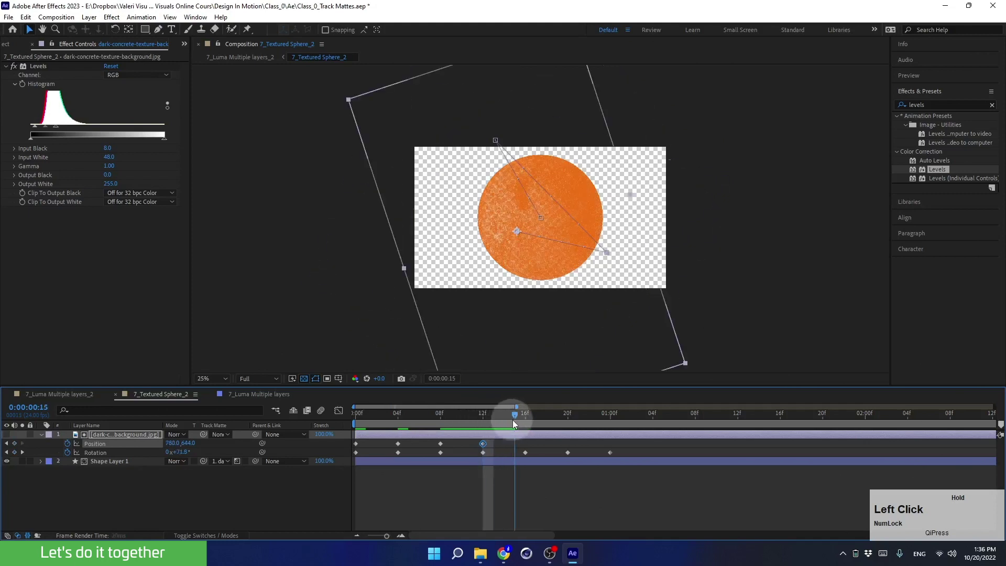
left_click(524, 416)
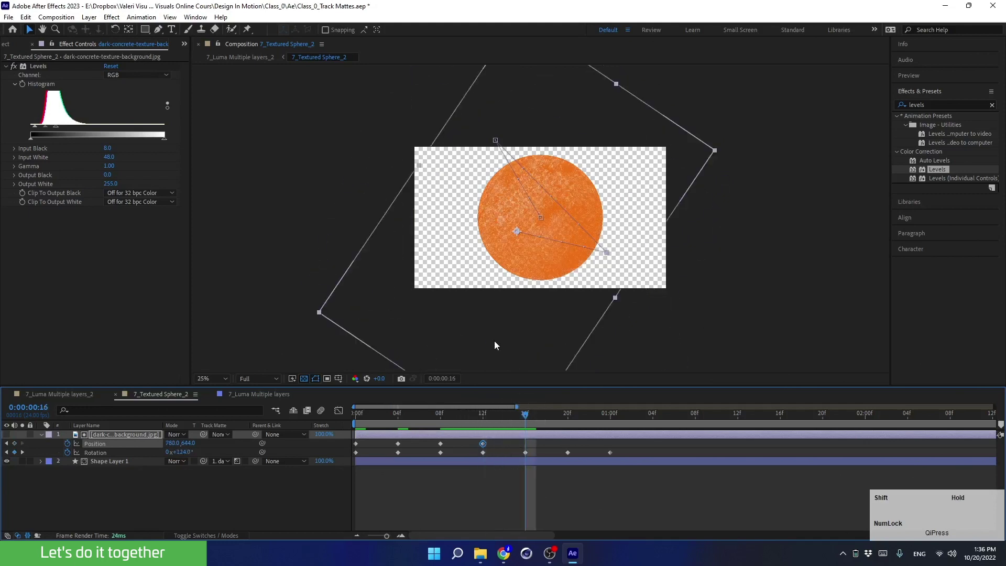
left_click_drag(495, 340, 532, 370)
- Shift the concrete texture to a new position on frame 20 and to about 716, 592 at 0:00:01:00
left_click(567, 417)
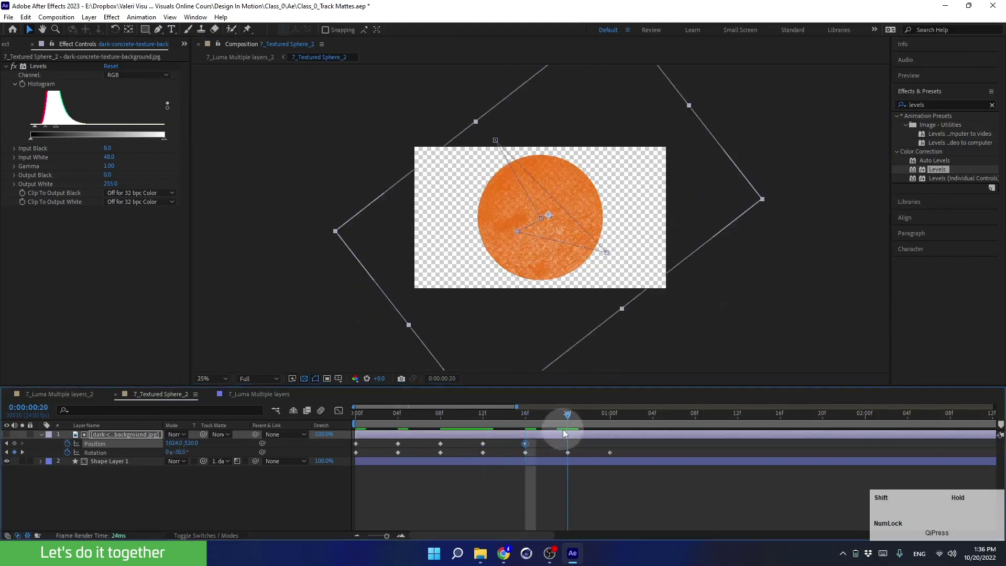
left_click_drag(519, 314, 485, 293)
left_click_drag(591, 424, 609, 425)
left_click_drag(632, 278, 604, 344)
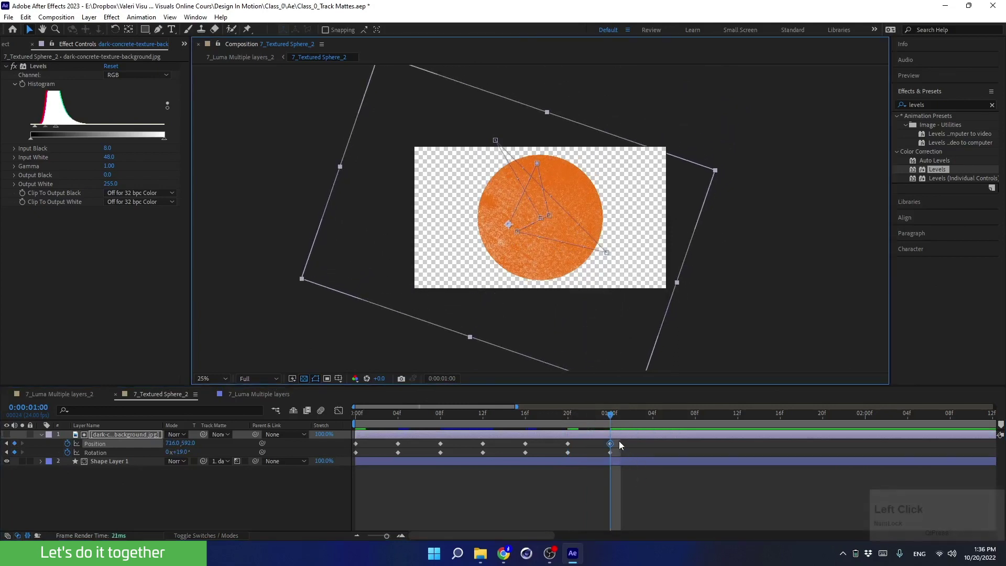
- Convert all Position and Rotation keyframes of the concrete texture layer to hold keyframes
left_click_drag(620, 440, 357, 458)
right_click(356, 457)
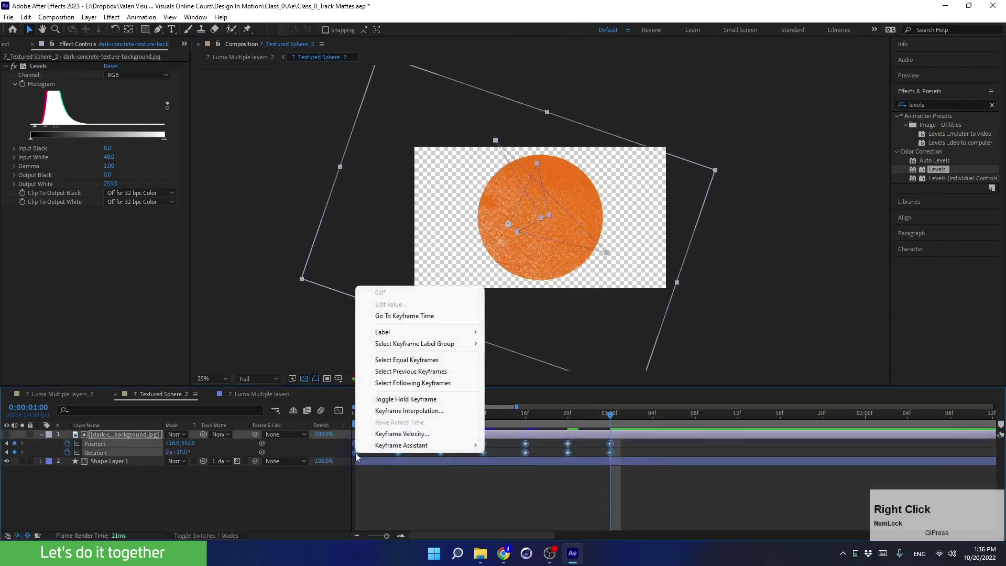
left_click(374, 400)
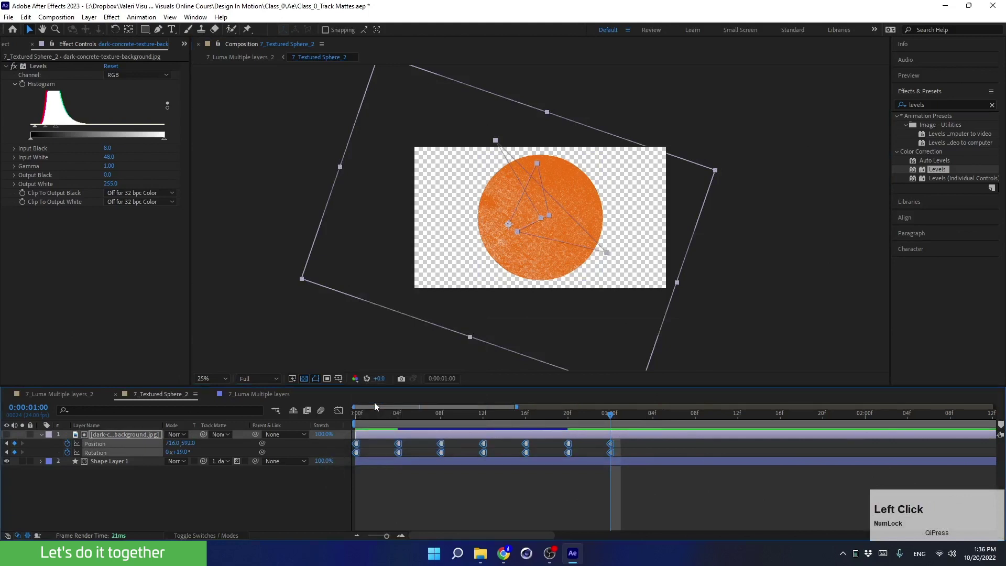
left_click(452, 472)
- Preview the stepped texture animation from the first frame and return to the start of the timeline
left_click_drag(472, 418, 281, 439)
key("space")
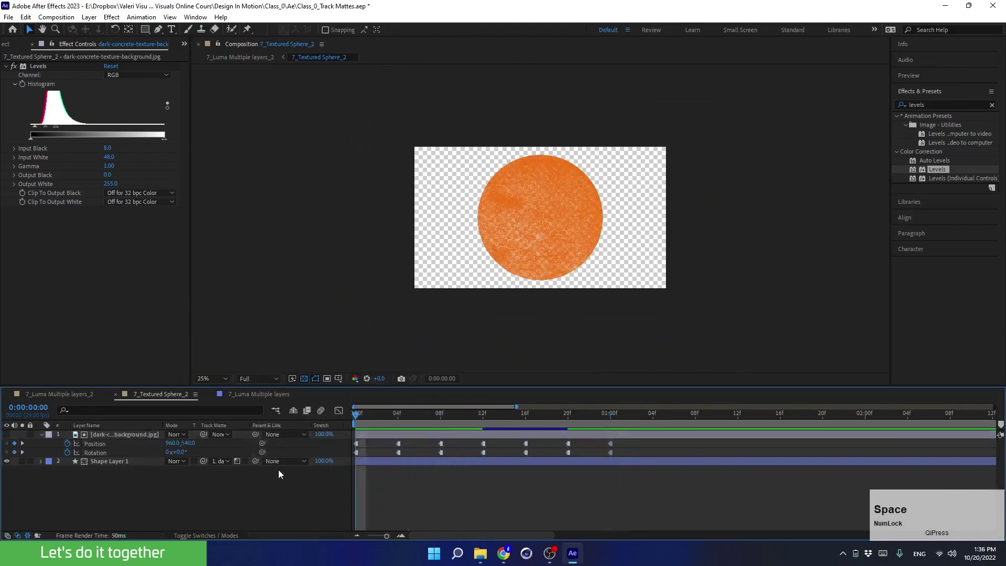
key("space")
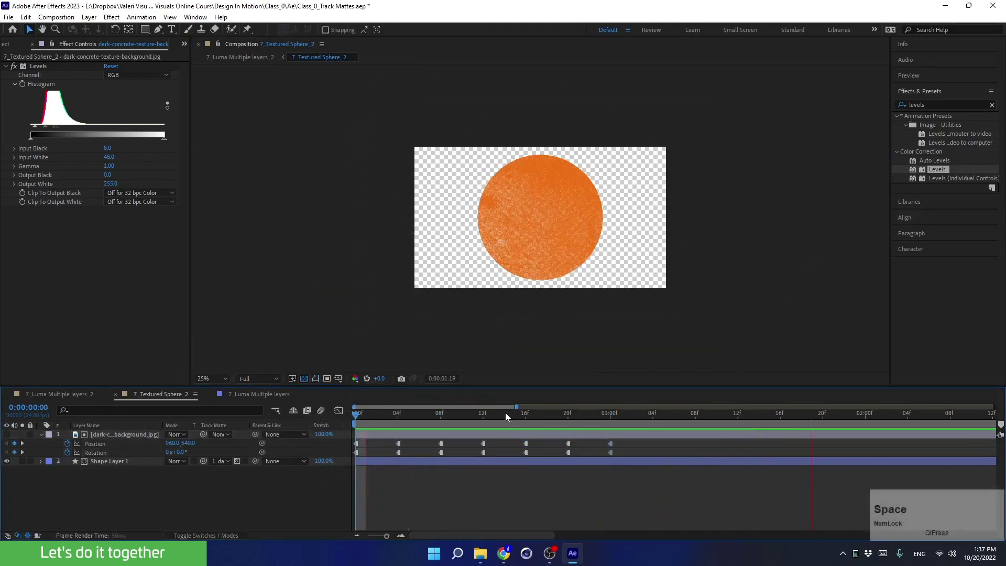
left_click_drag(505, 413, 336, 434)
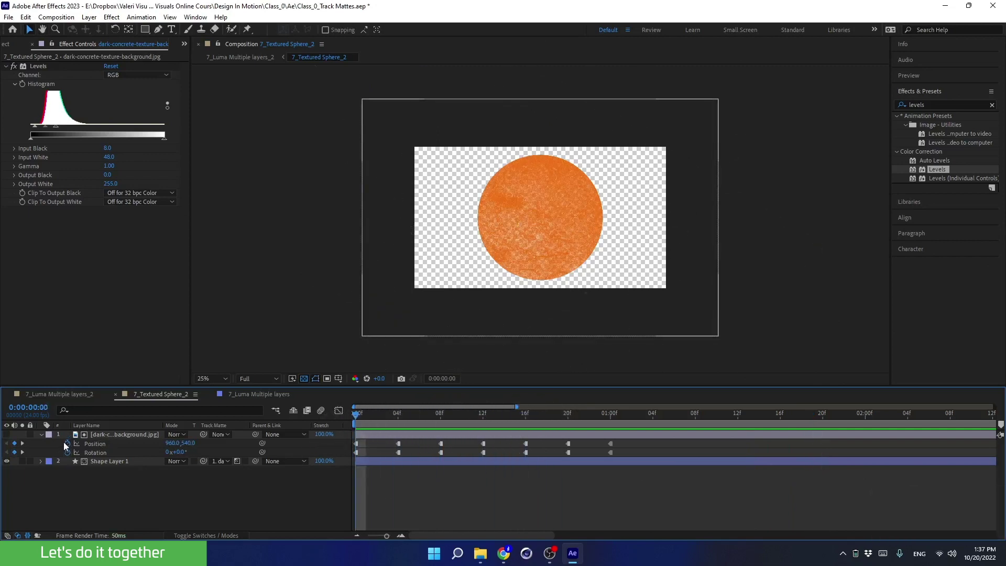
- Add the expression loopOut(type = "cycle", numKeyframes = 0) to the concrete texture's Position
key("alt")
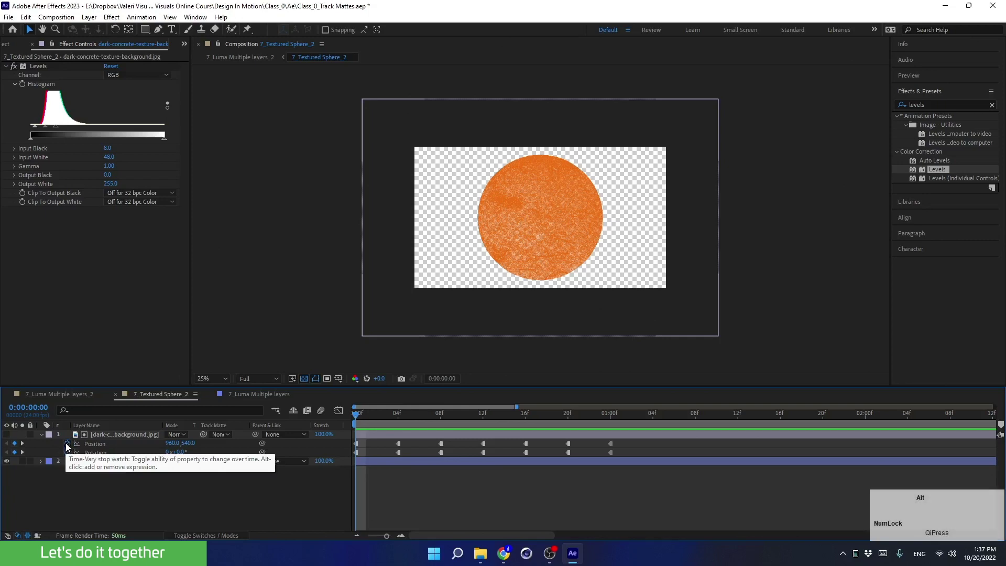
left_click(66, 445, "alt")
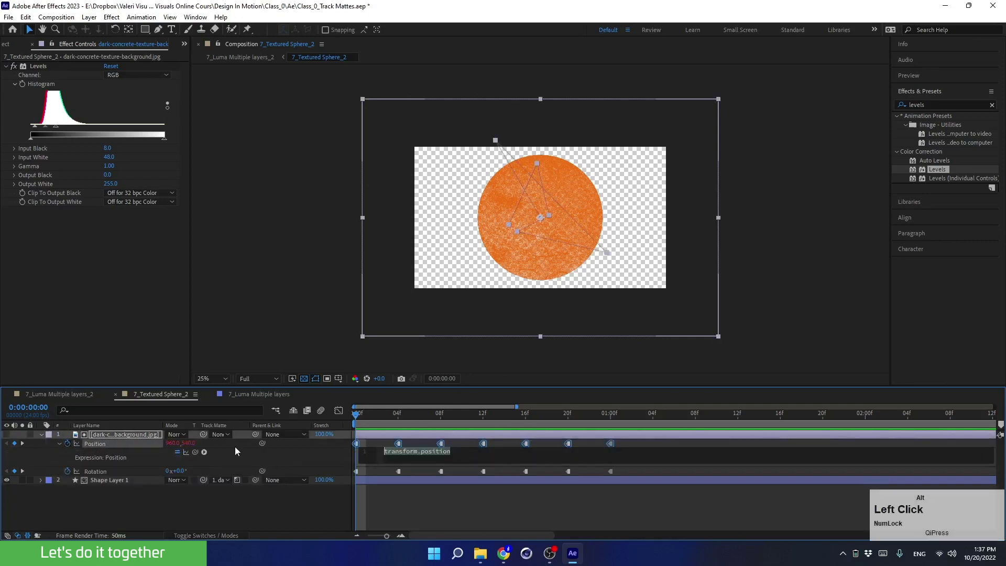
left_click(204, 452)
mouse_move(246, 387)
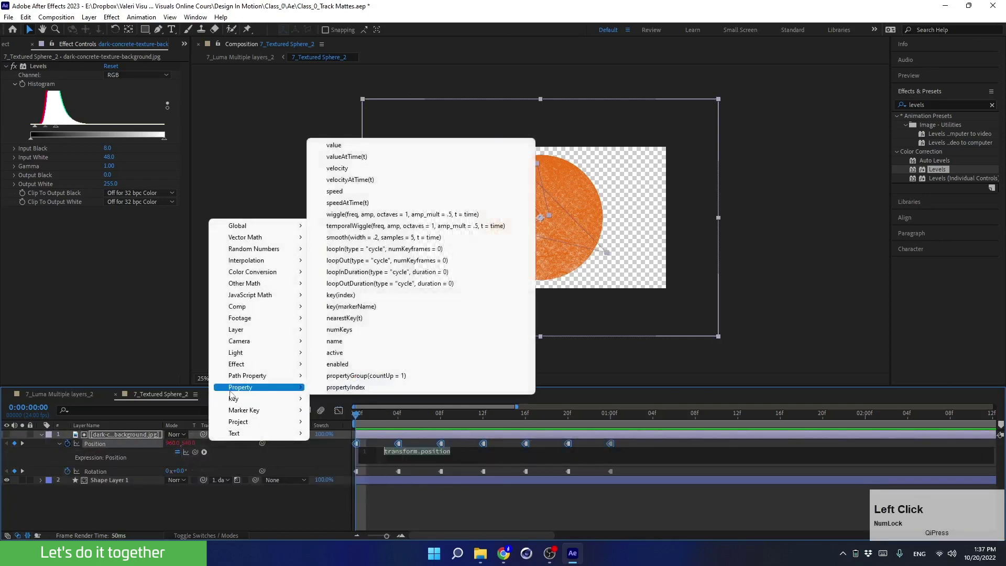
left_click(347, 260)
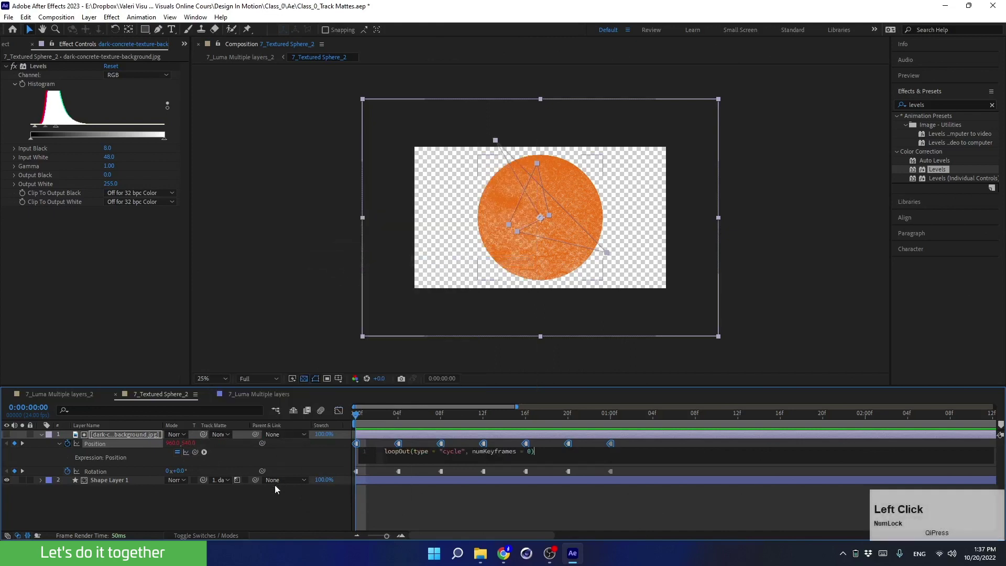
left_click(275, 505)
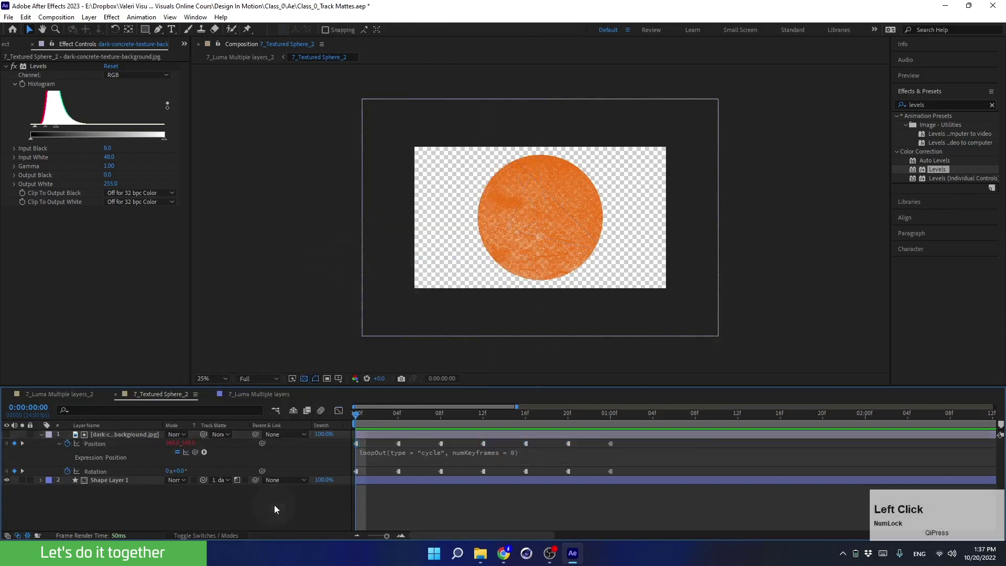
- Add the expression loopOut(type = "cycle", numKeyframes = 0) to the concrete texture's Rotation
left_click(67, 472, "alt")
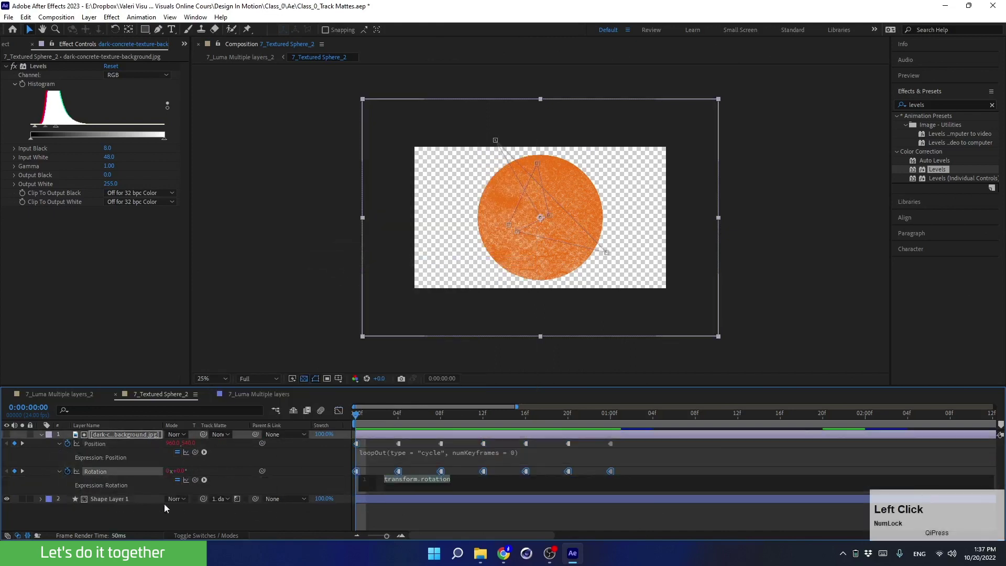
left_click(204, 480)
mouse_move(246, 414)
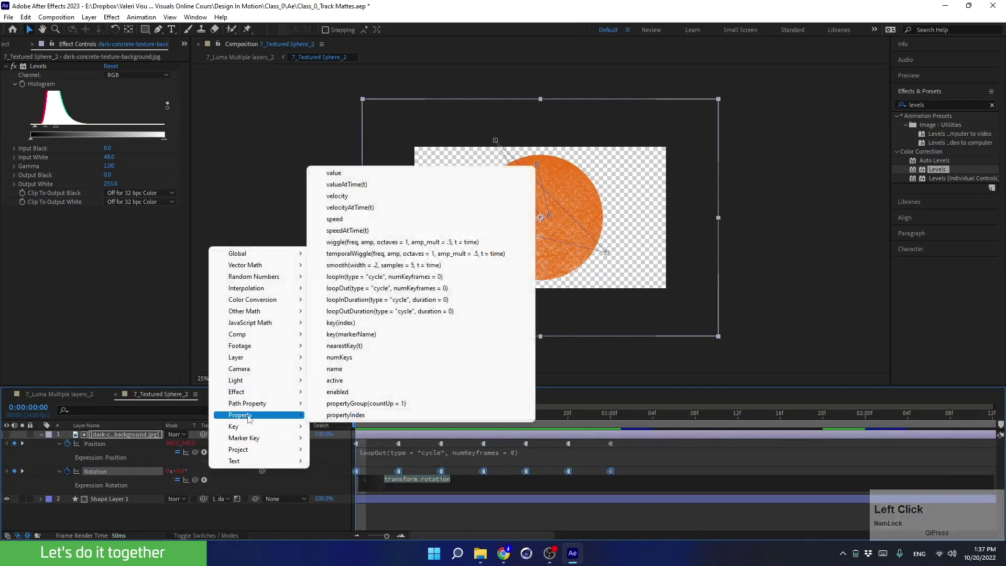
left_click(365, 288)
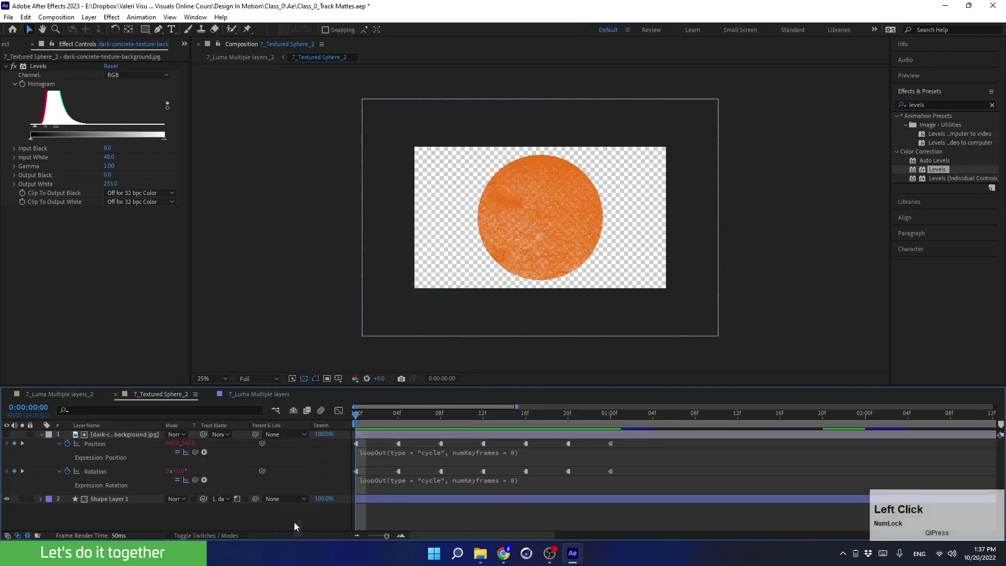
- Collapse the concrete texture layer's properties and preview the looping animation
left_click(41, 436)
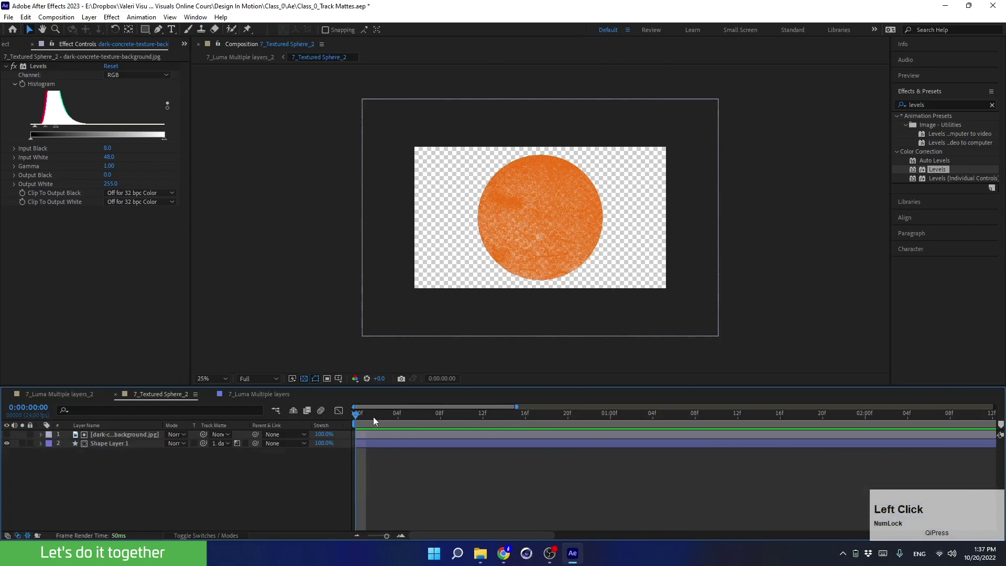
key("space")
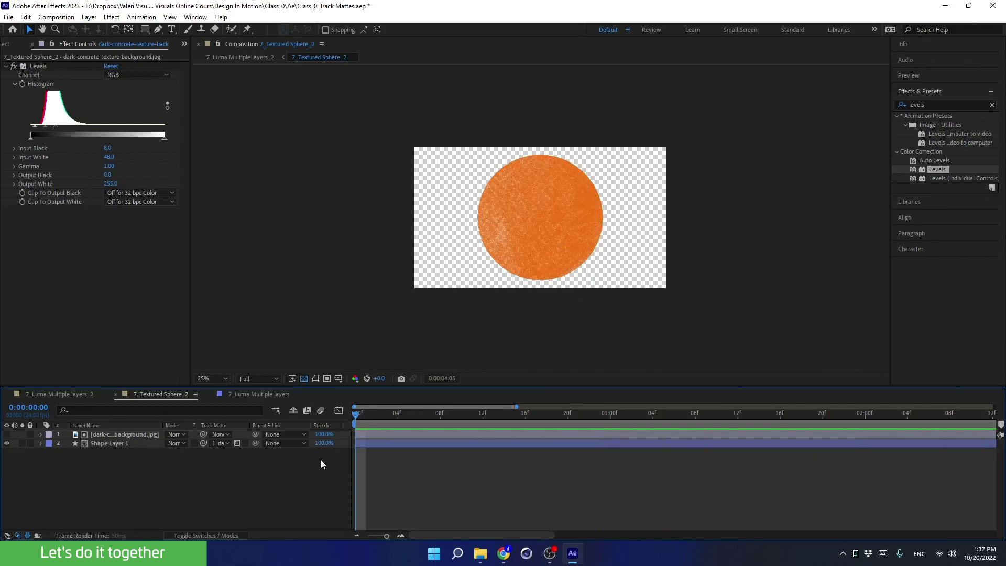
key("space")
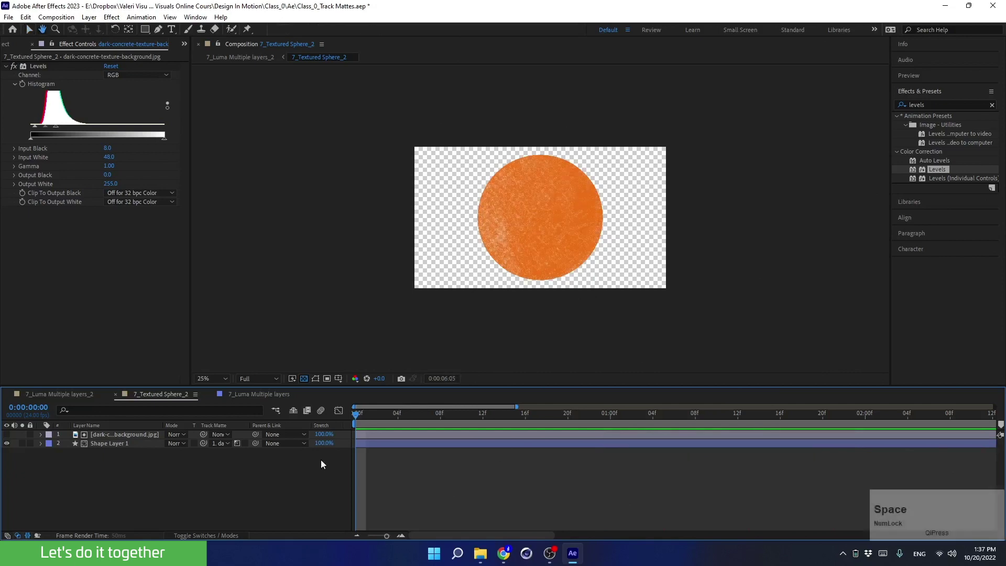
- Try moving the 7_Textured Sphere_2 layer in the 7_Luma Multiple layers_2 composition, and undo the move
left_click(73, 394)
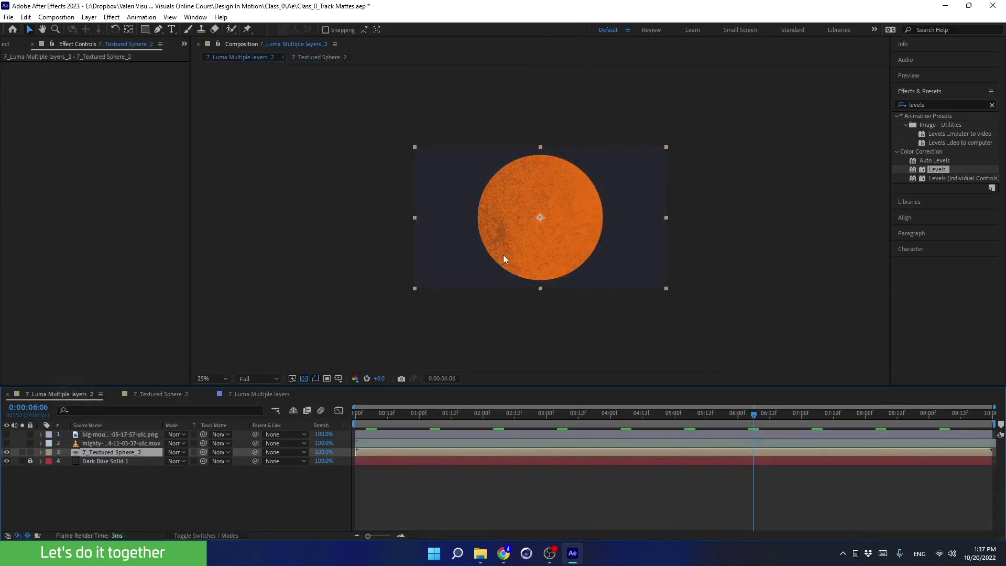
left_click_drag(476, 268, 463, 285)
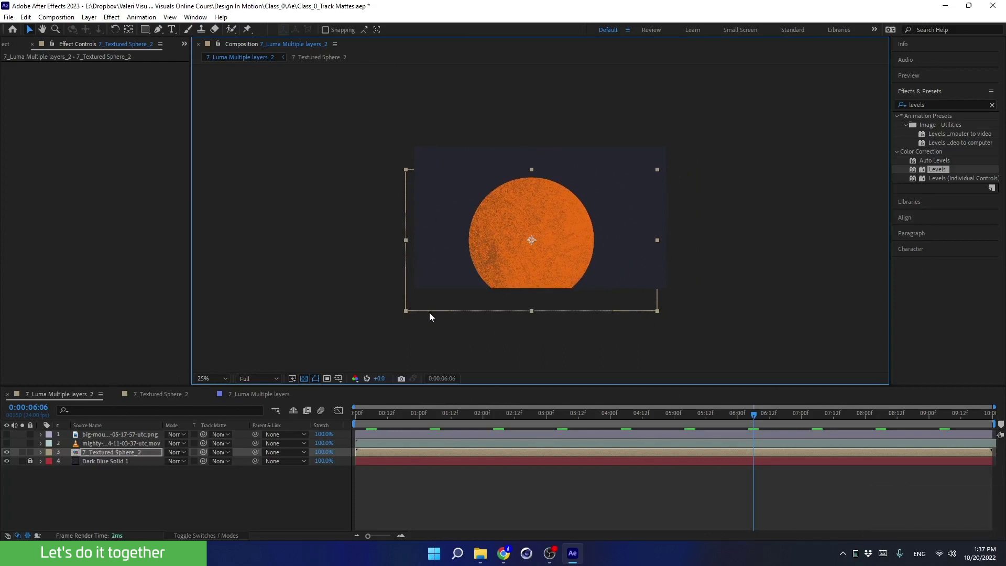
key("ctrl+z")
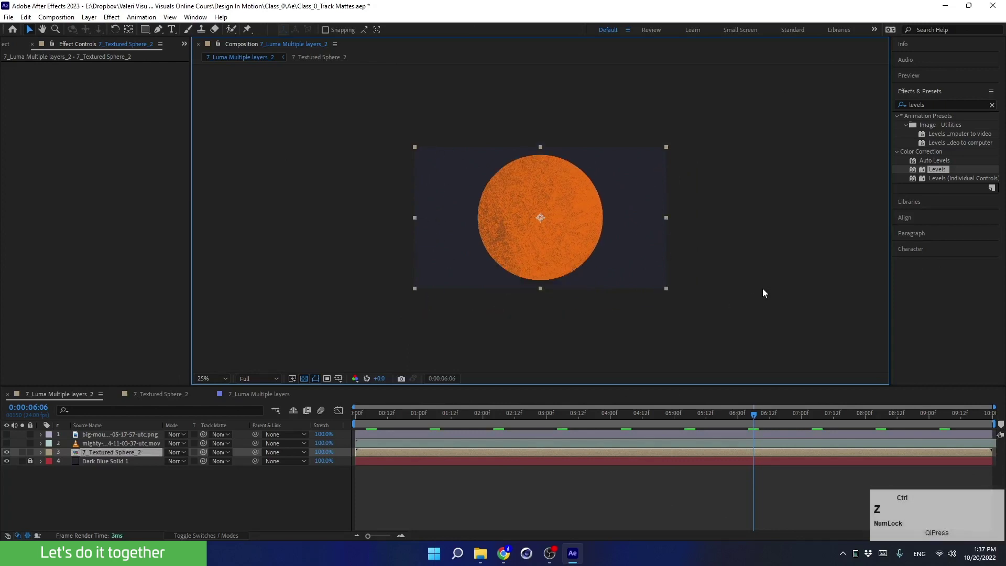
- Open the 7_Textured Sphere_2 precomp and set its composition width to 1080 px
double_click(101, 453)
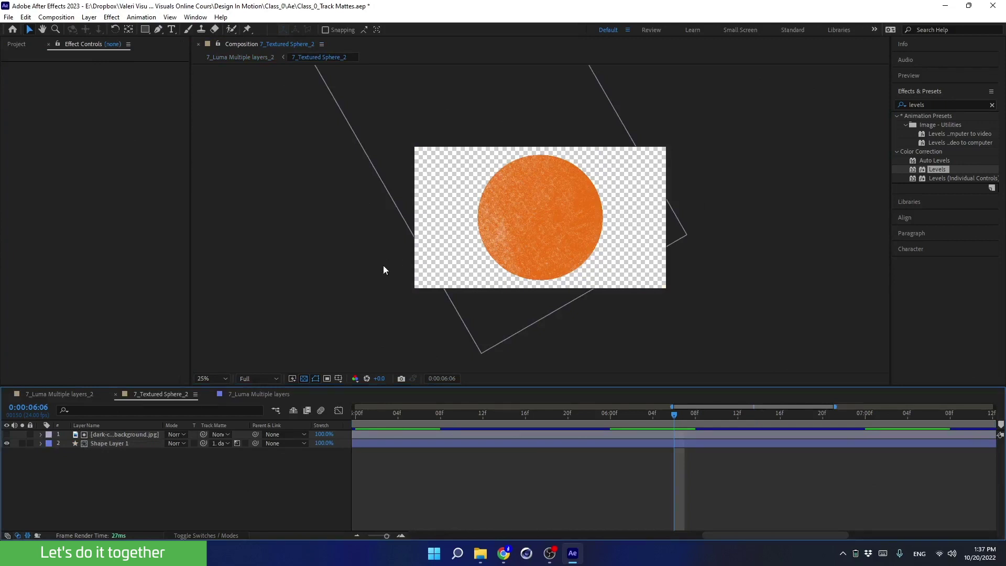
key("ctrl+k")
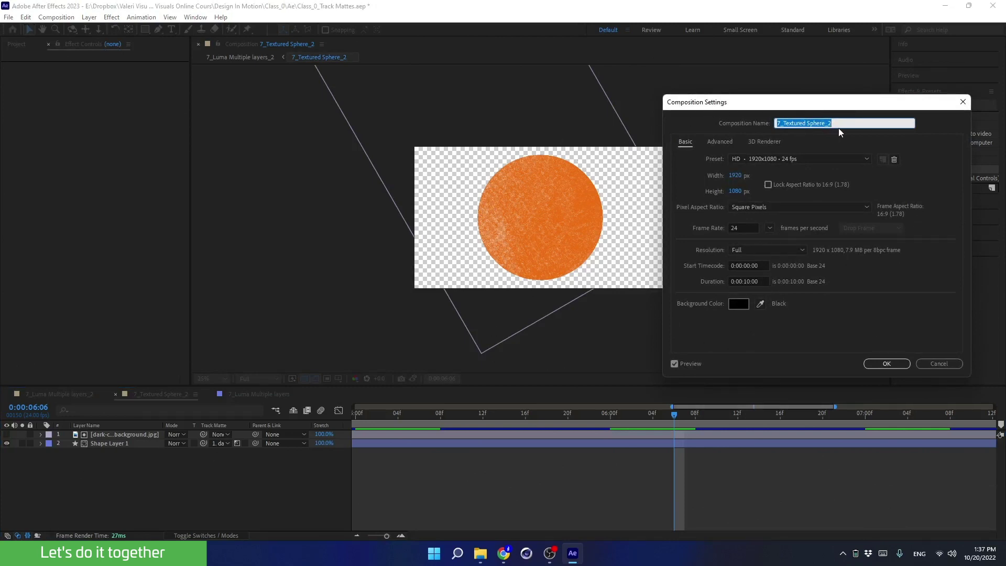
left_click(736, 176)
type("108")
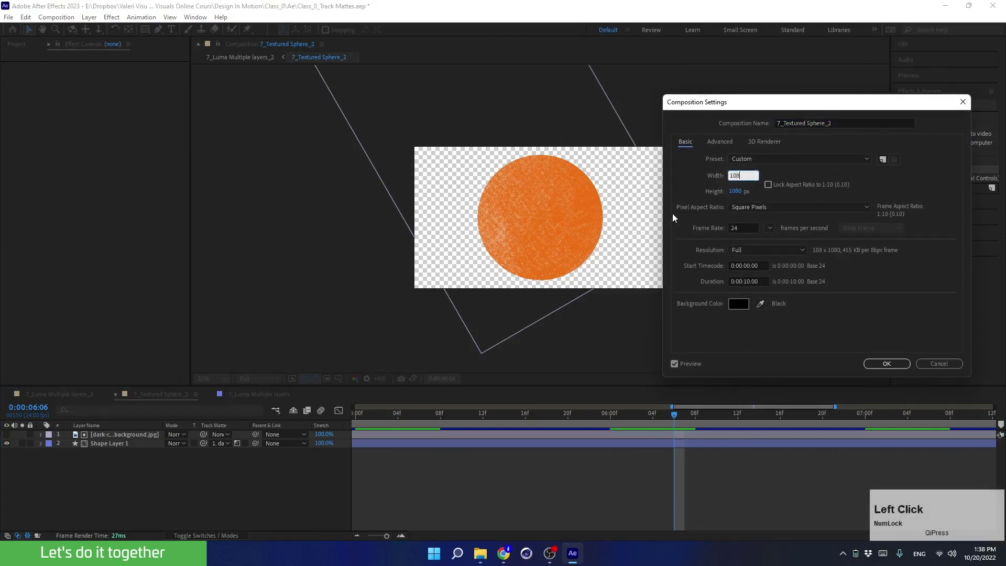
type("0")
left_click(681, 188)
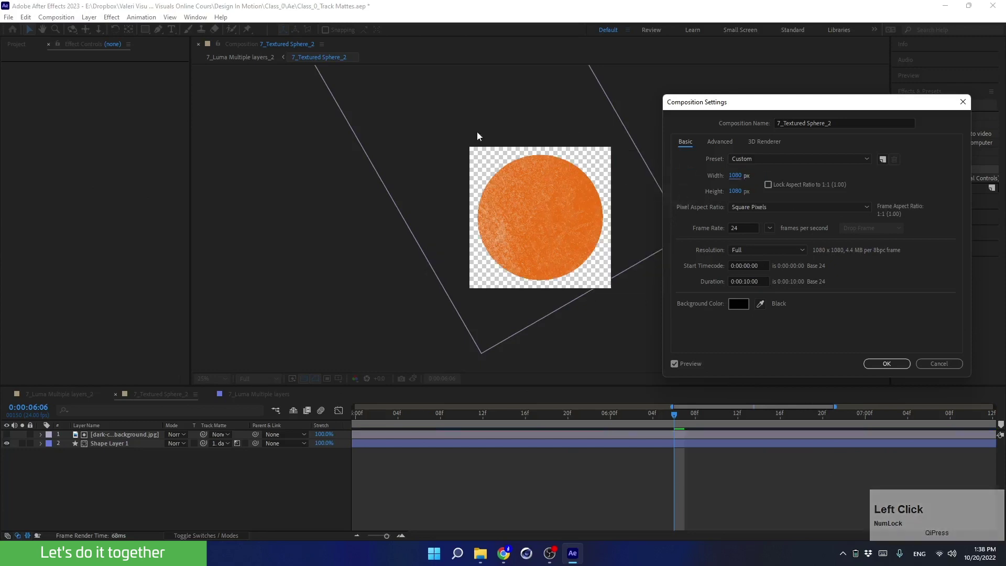
left_click(887, 364)
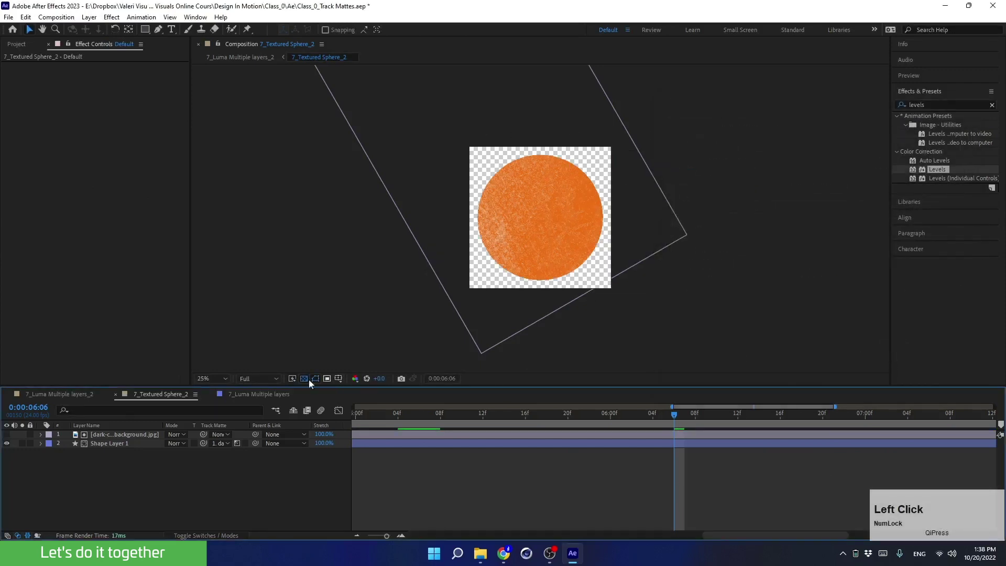
- Return to the 7_Luma Multiple layers_2 composition, test moving the resized sphere layer, and undo the move
left_click(64, 394)
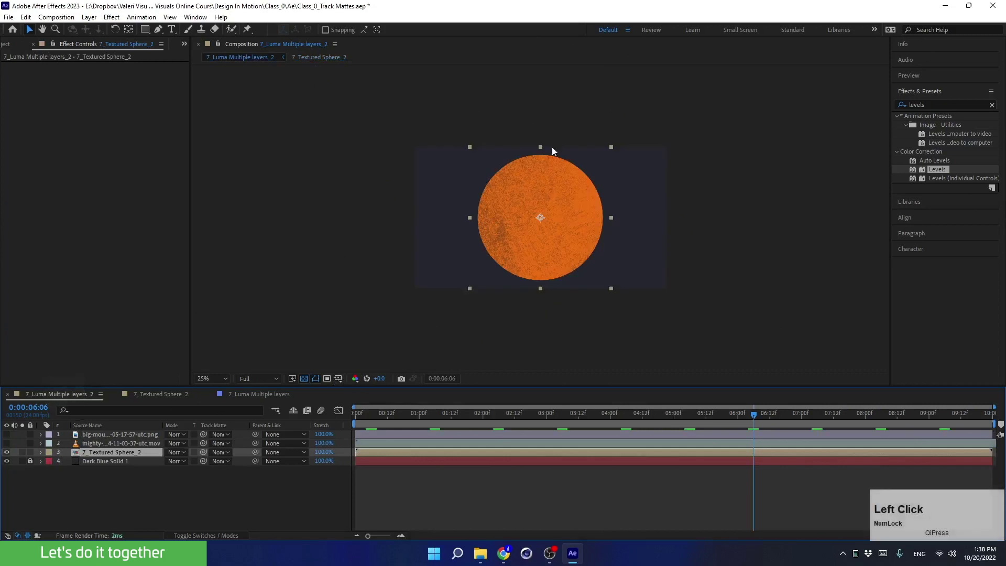
left_click_drag(552, 147, 433, 173)
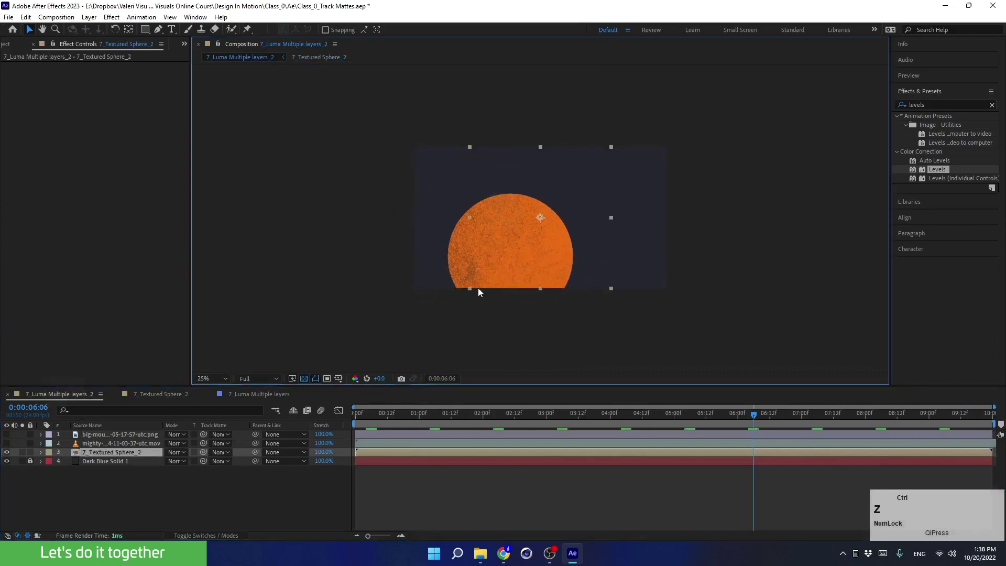
key("ctrl+z")
- Preview the 7_Luma Multiple layers_2 composition from its first frame
left_click_drag(592, 414, 278, 434)
key("space")
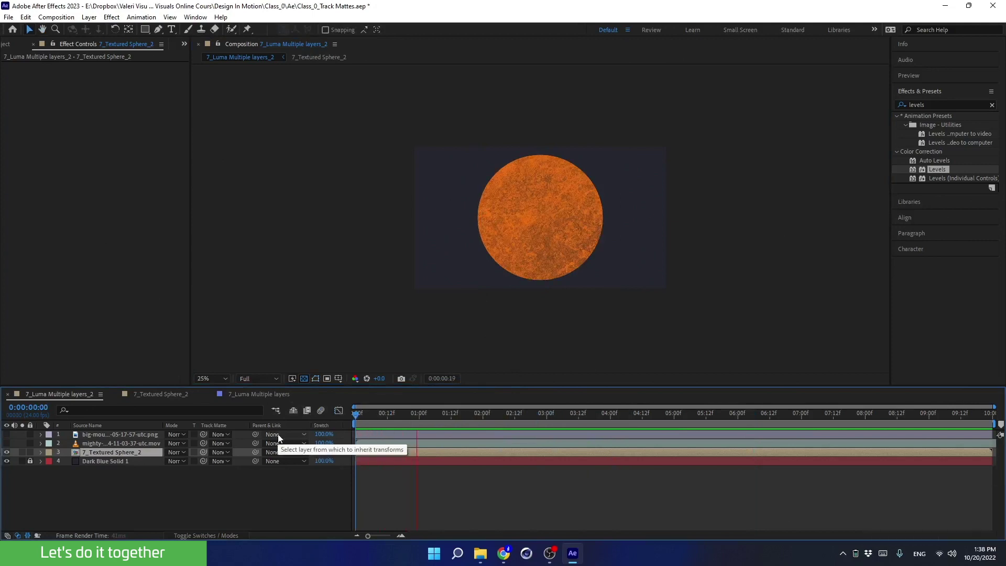
key("space")
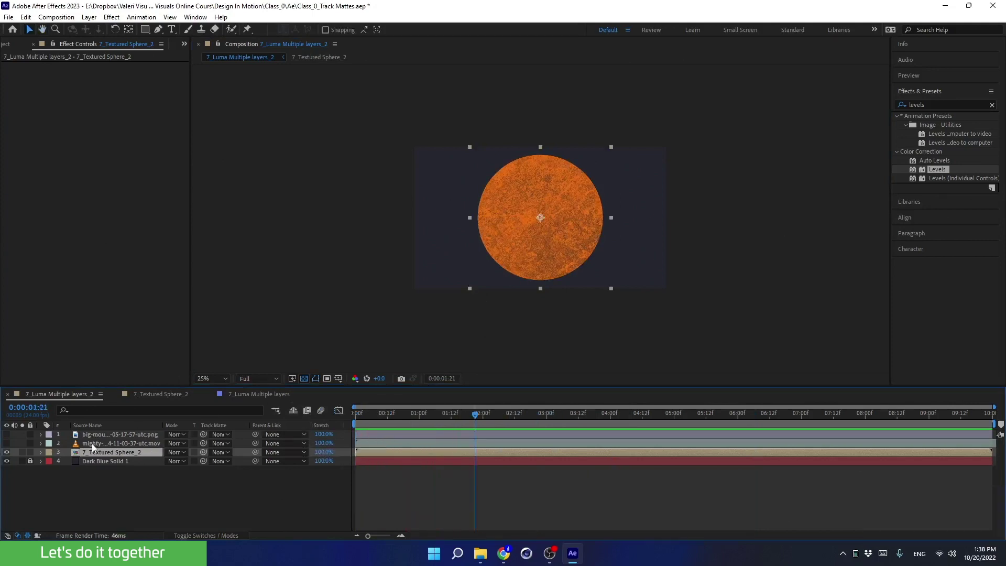
- Show the mountain footage and ram image layers, and set the ram PNG as the footage layer's track matte
left_click(13, 45)
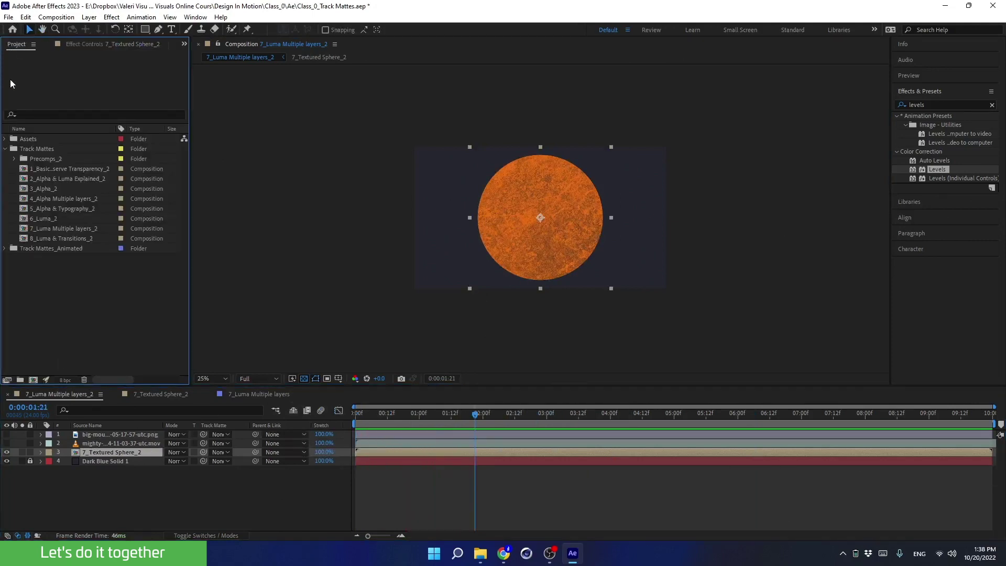
left_click(93, 444)
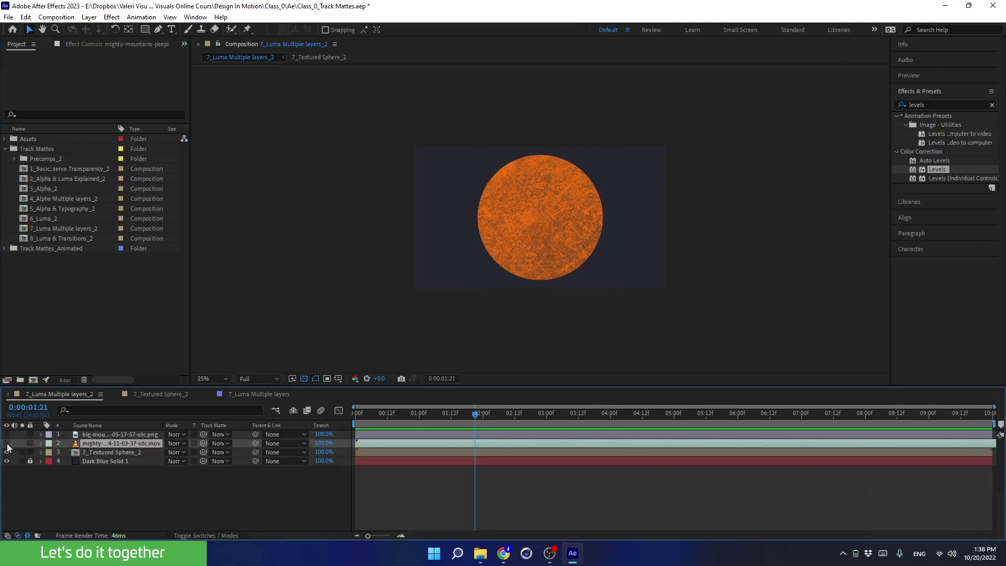
left_click(7, 444)
left_click(7, 435)
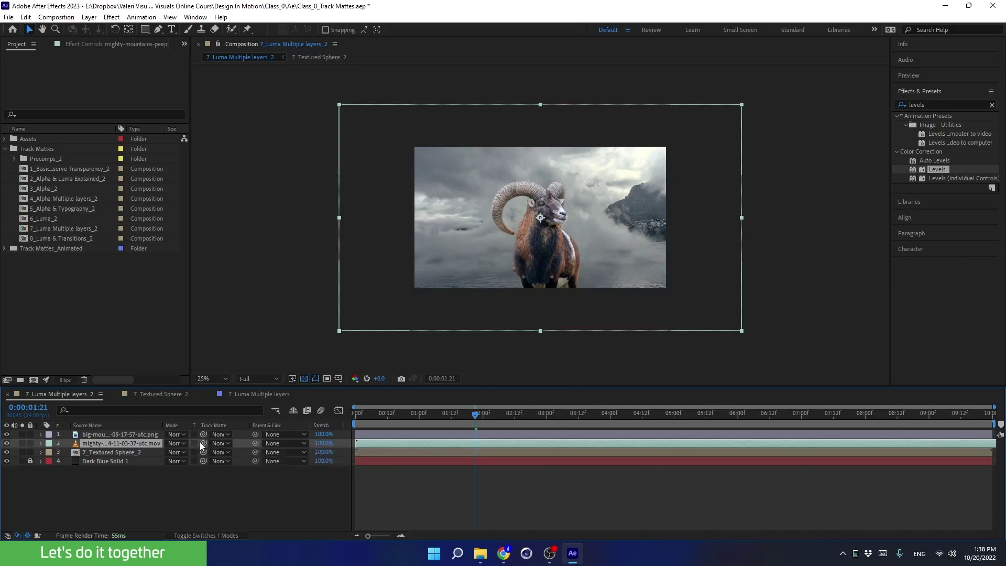
left_click_drag(204, 444, 105, 434)
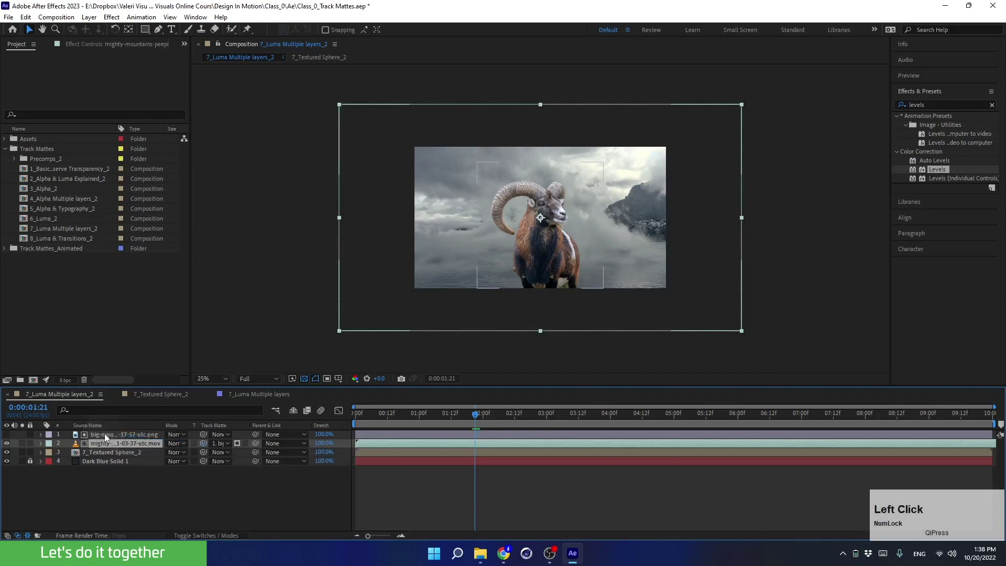
- Reposition the mountain footage so its clouds, slope and water fill the ram silhouette
left_click_drag(457, 325, 347, 338)
scroll(515, 256, "up", 3)
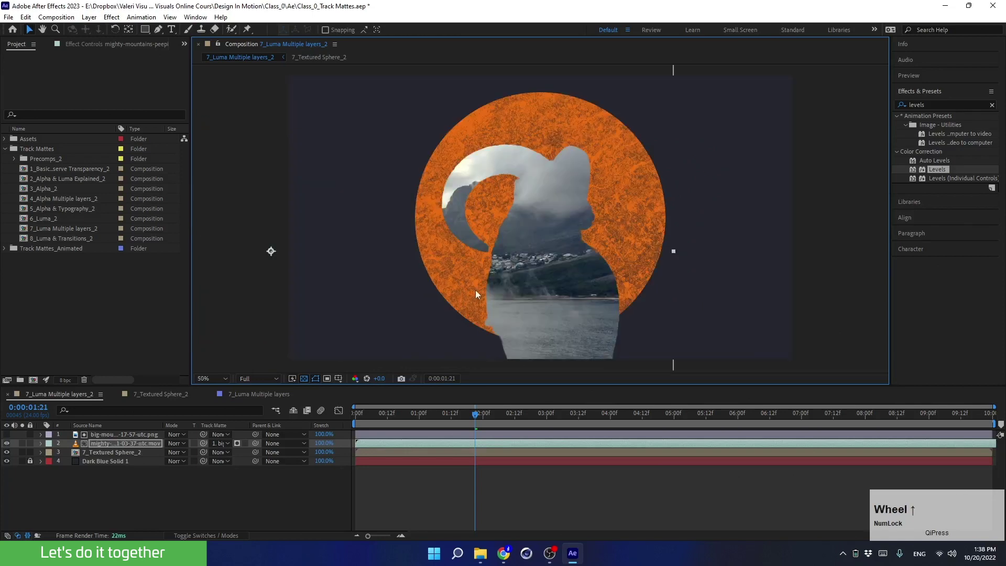
scroll(476, 291, "down", 3)
left_click_drag(482, 310, 487, 316)
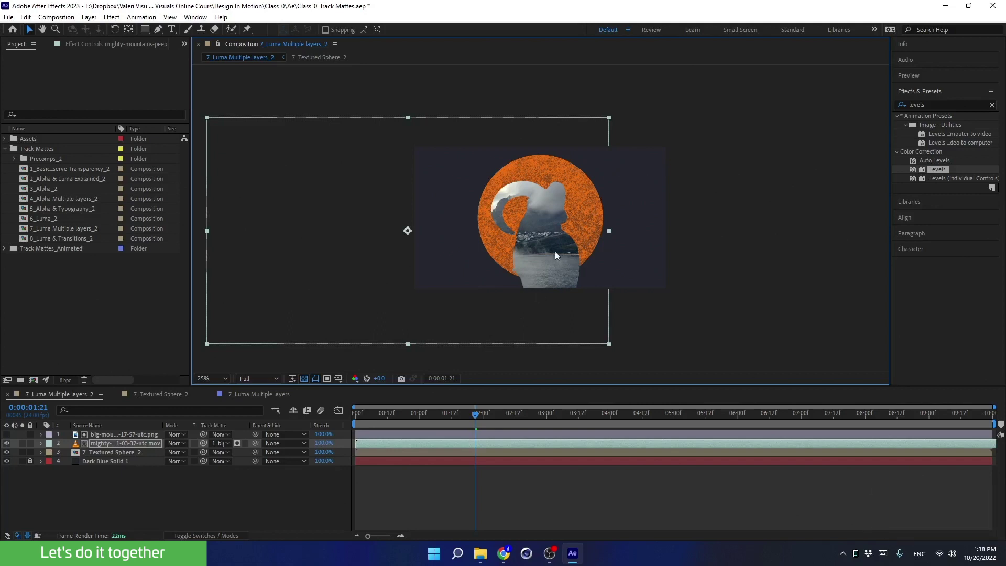
- Switch the mountain footage's track matte from alpha to luma, and briefly show the ram layer for comparison
left_click(237, 443)
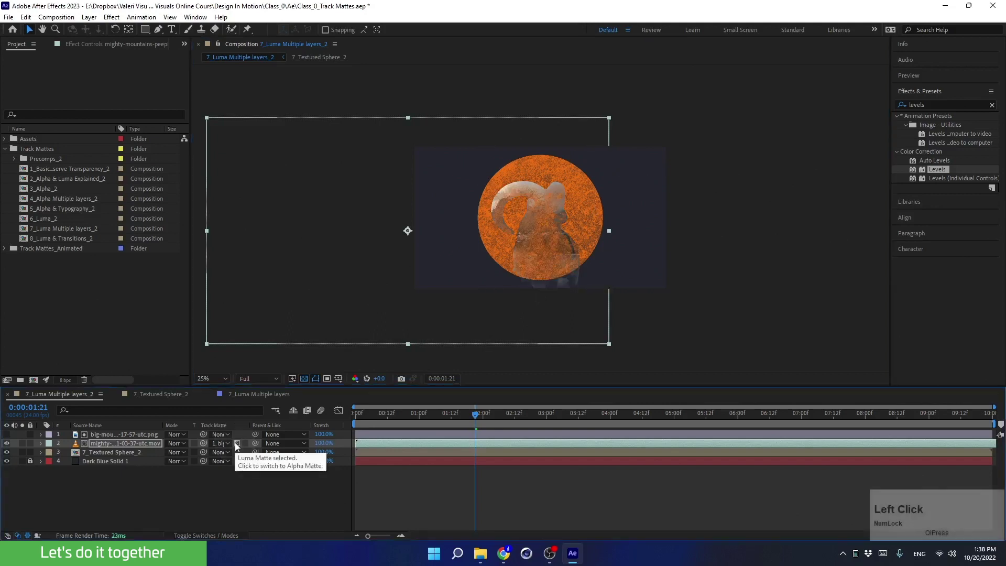
scroll(542, 250, "up", 2)
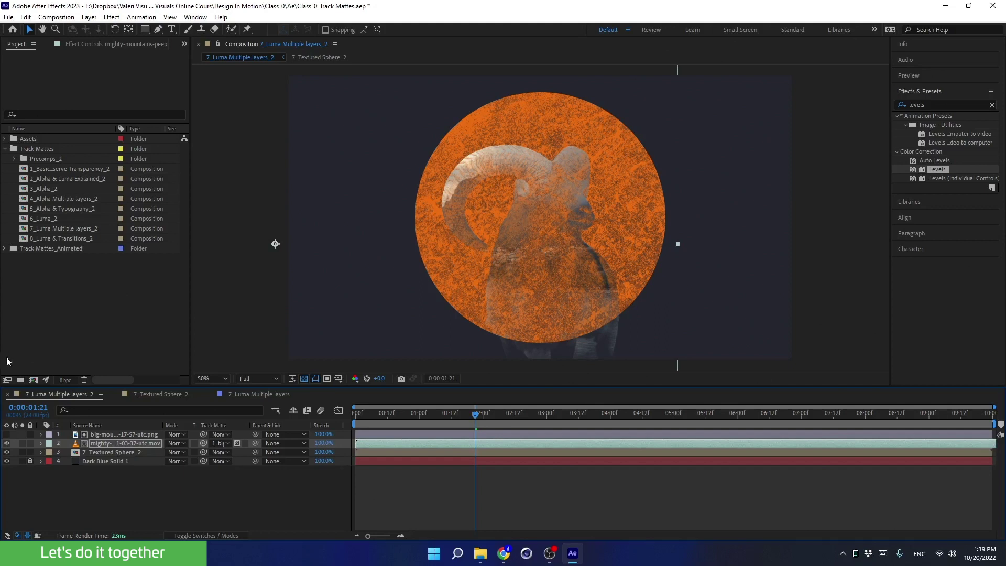
left_click(6, 435)
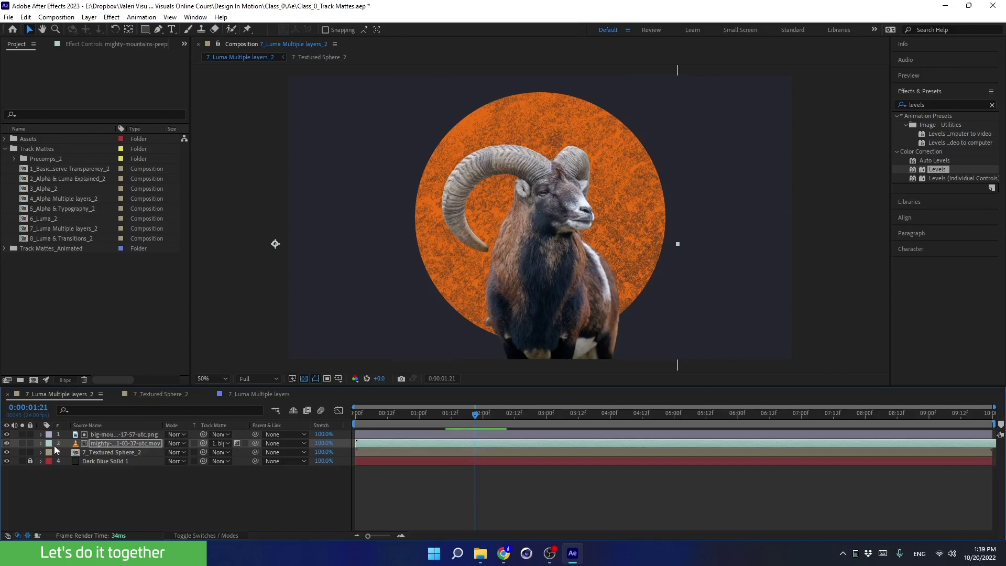
left_click(7, 434)
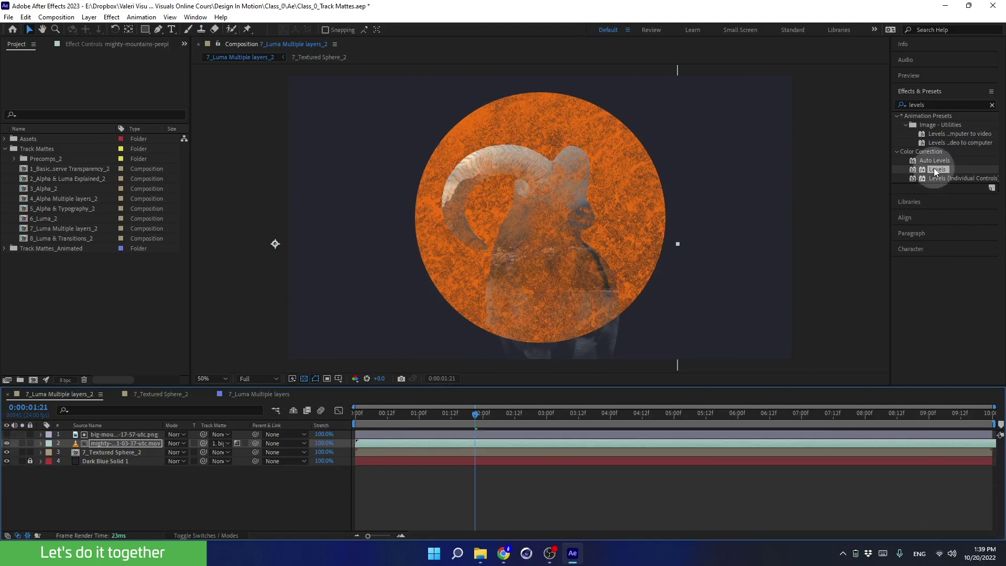
- Apply the Levels effect to the ram matte layer and set Input Black to 16.7 and Input White to 228
left_click_drag(934, 168, 103, 434)
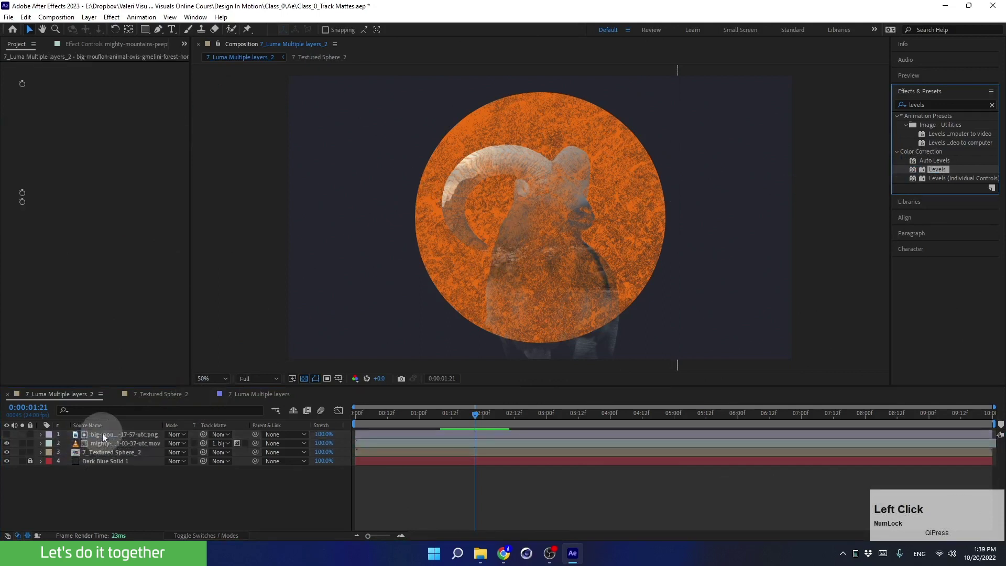
left_click(8, 437)
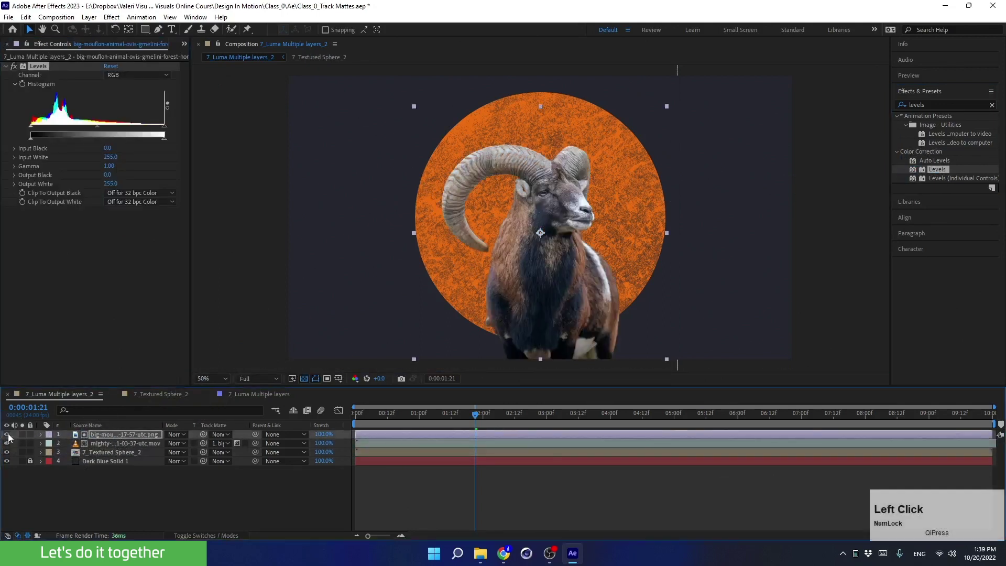
left_click(9, 437)
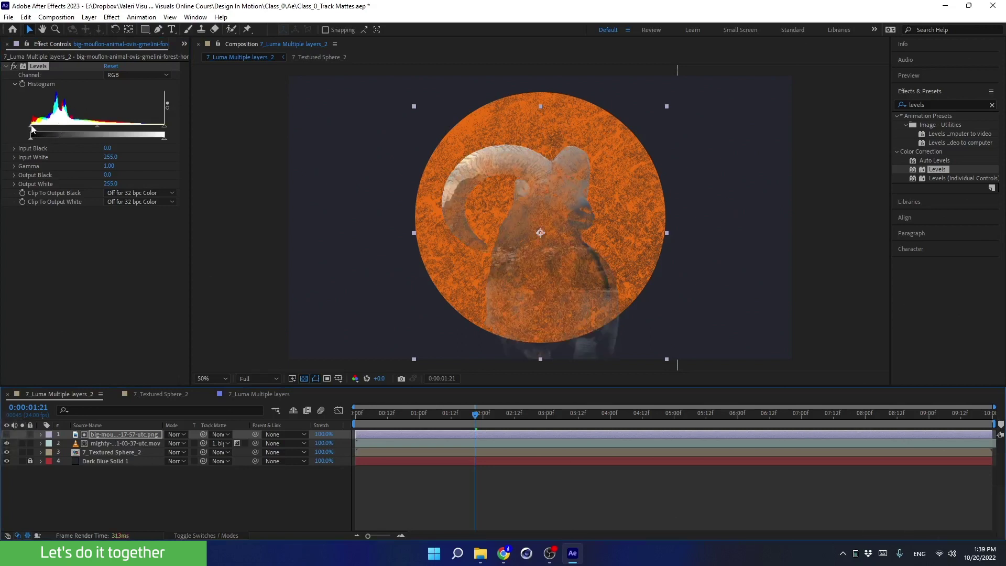
left_click_drag(31, 127, 47, 128)
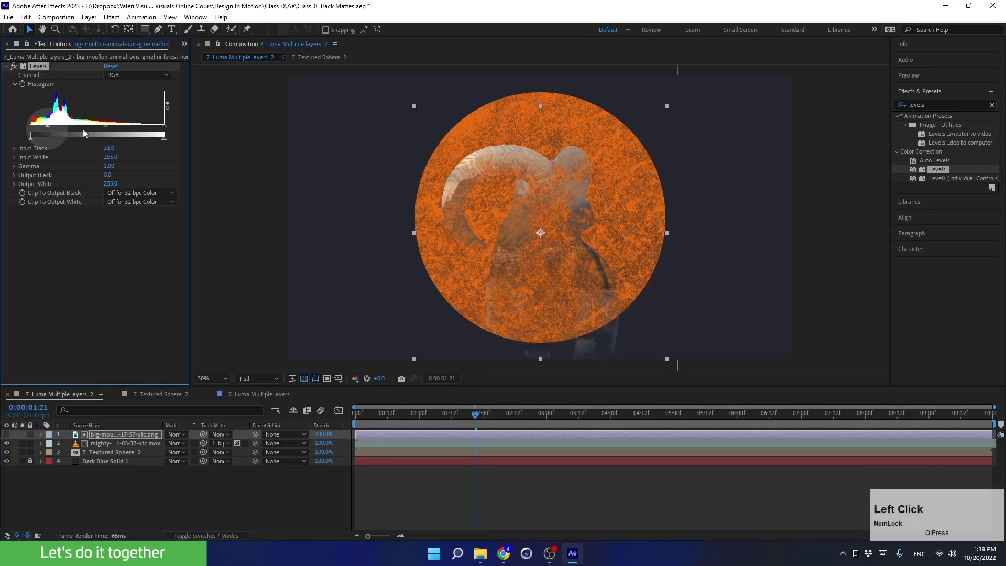
left_click_drag(166, 126, 104, 147)
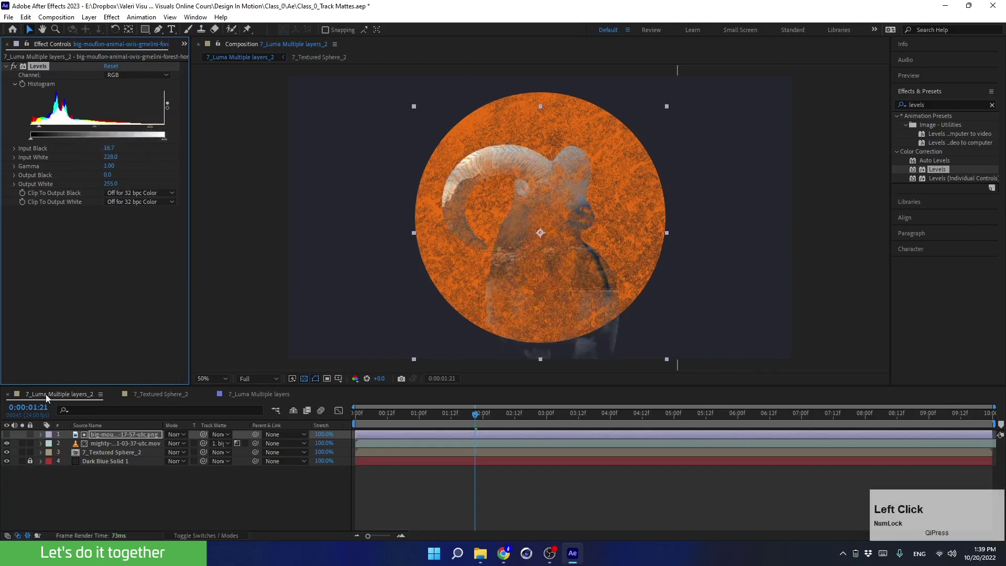
- Hide the textured sphere and set the ram's Levels to Output White 425.8, Input Black -16.4 and Input White 225.5
left_click(7, 453)
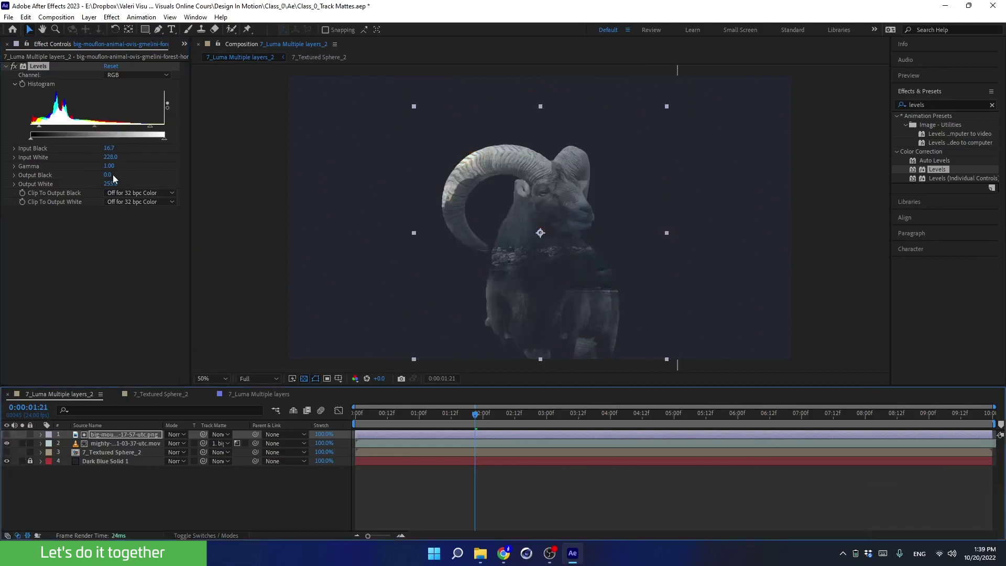
left_click_drag(113, 185, 141, 182)
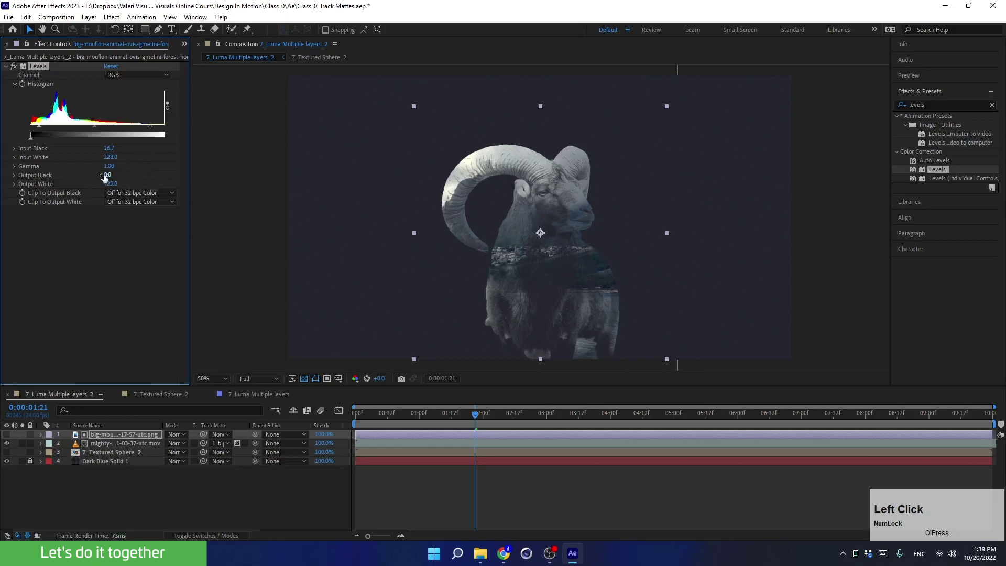
mouse_move(111, 151)
left_mouse_down()
mouse_move(79, 150)
mouse_move(147, 162)
mouse_move(97, 160)
mouse_move(111, 163)
left_mouse_up()
- Preview the luma-matted ram from the composition's first frame
left_click_drag(475, 414, 260, 420)
key("space")
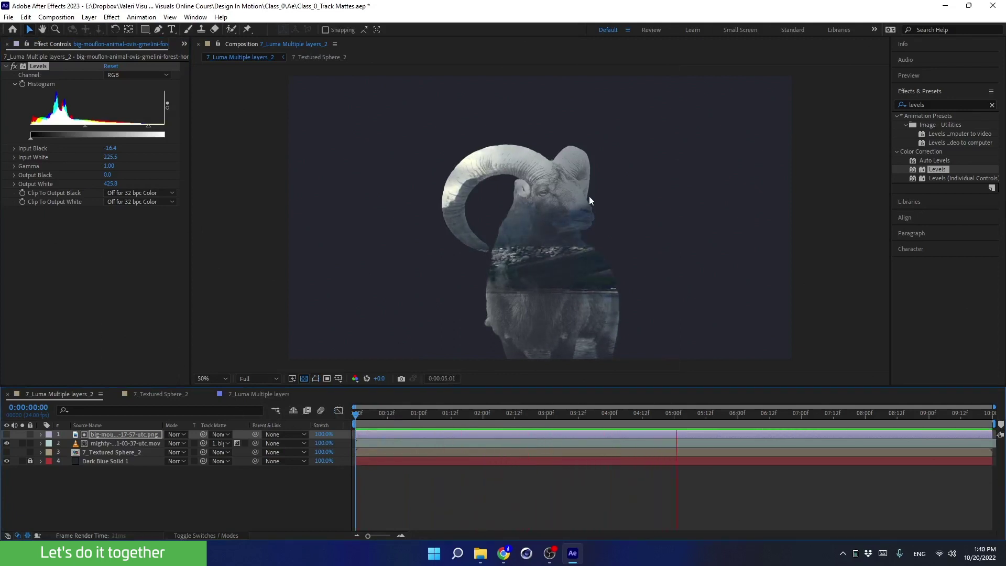
key("space")
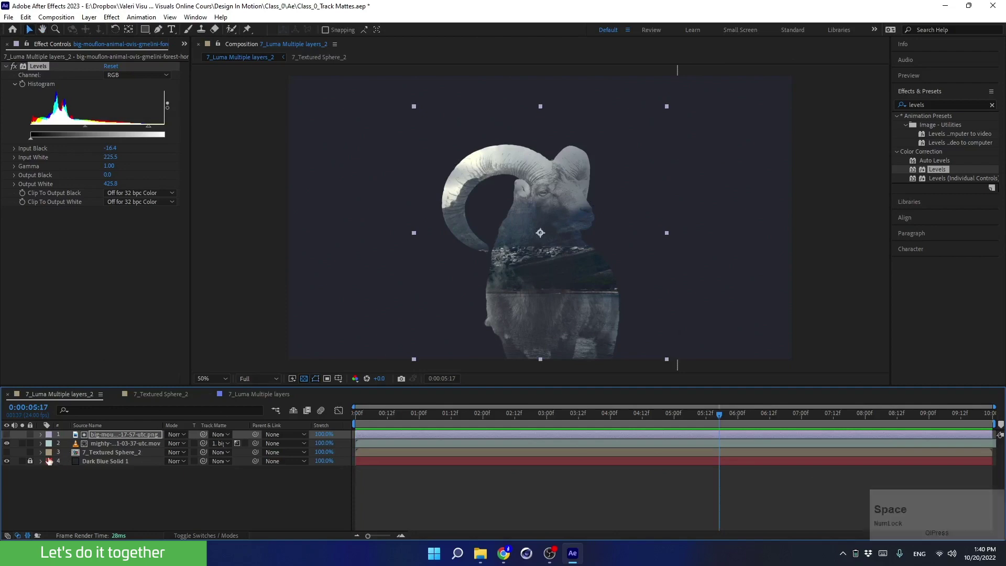
- Show the 7_Textured Sphere_2 layer again and inspect how it shows through the ram
left_click(7, 453)
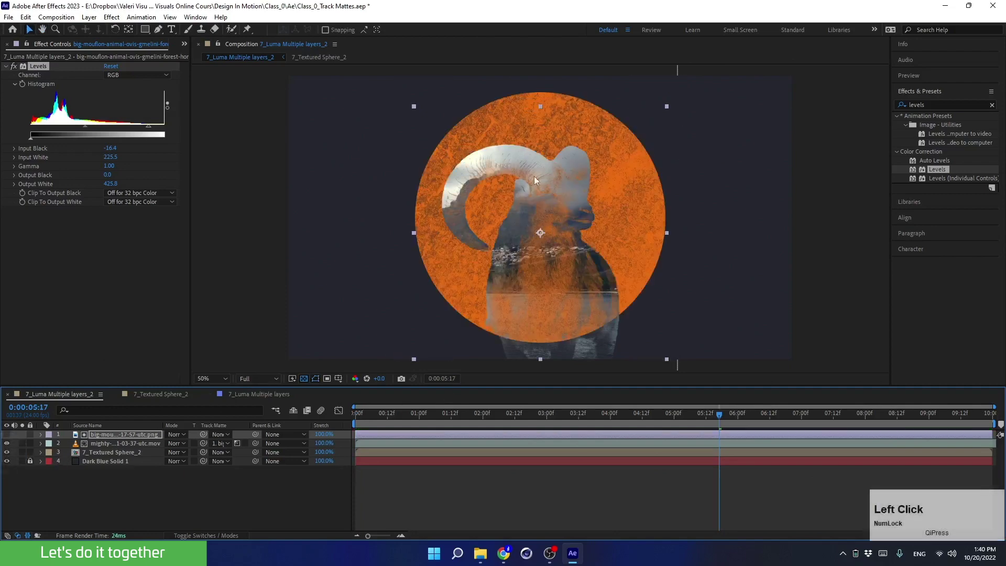
scroll(546, 259, "up", 2)
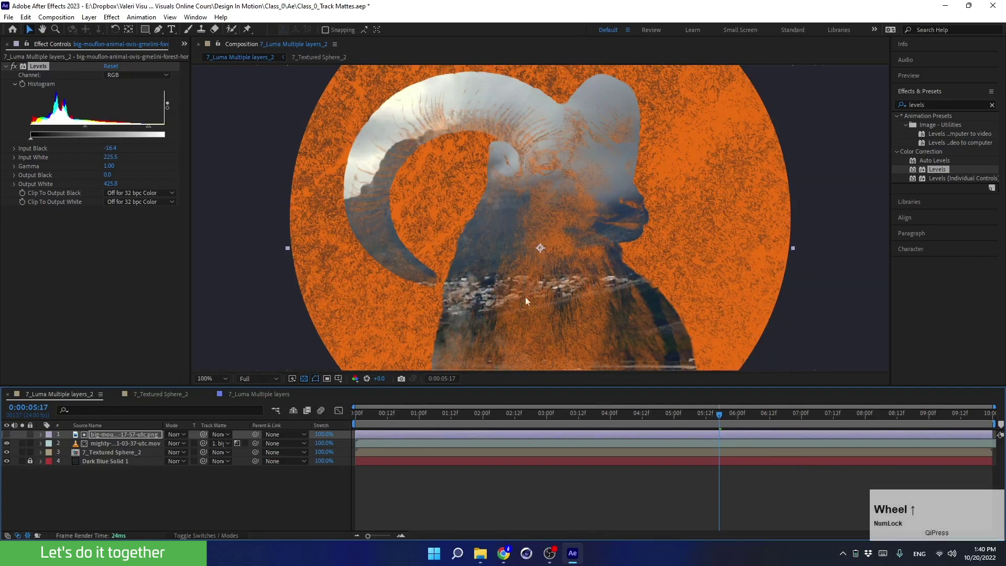
scroll(380, 277, "down", 2)
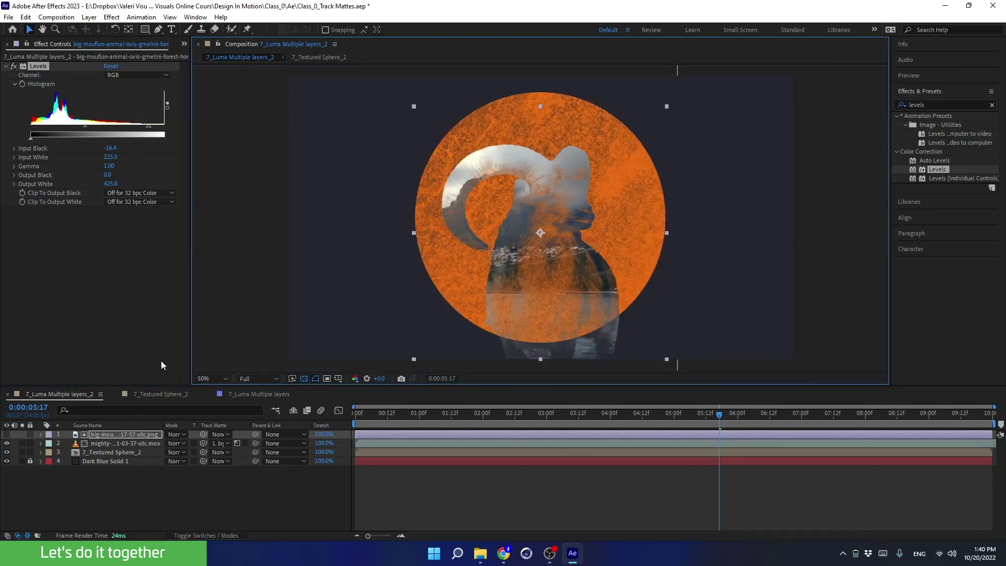
- Try moving the textured sphere away from behind the ram, and undo the move
left_click(107, 452)
left_click_drag(450, 194, 306, 193)
key("ctrl+z")
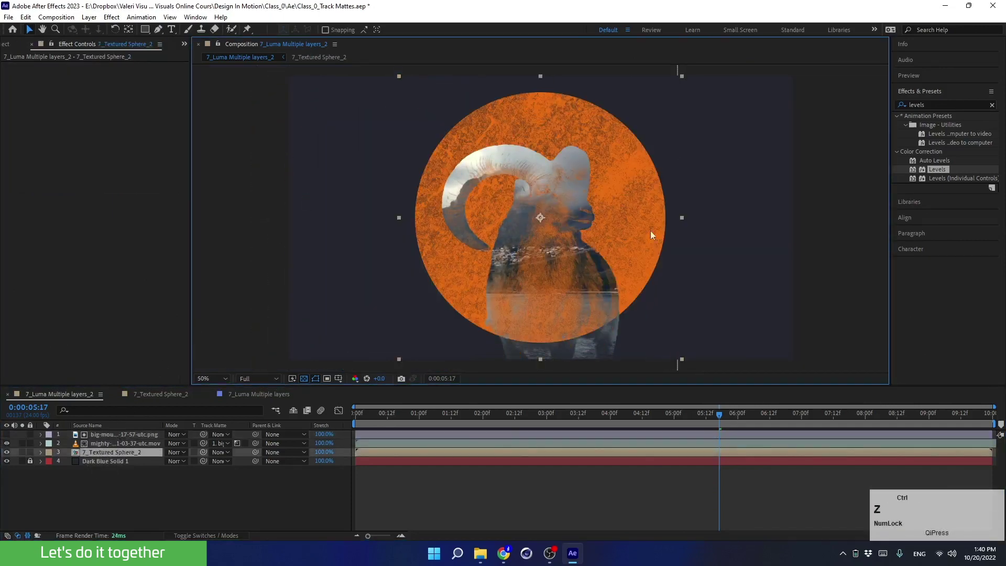
- Duplicate the ram PNG layer, make the copy visible, and remove its Levels effect
left_click(108, 435)
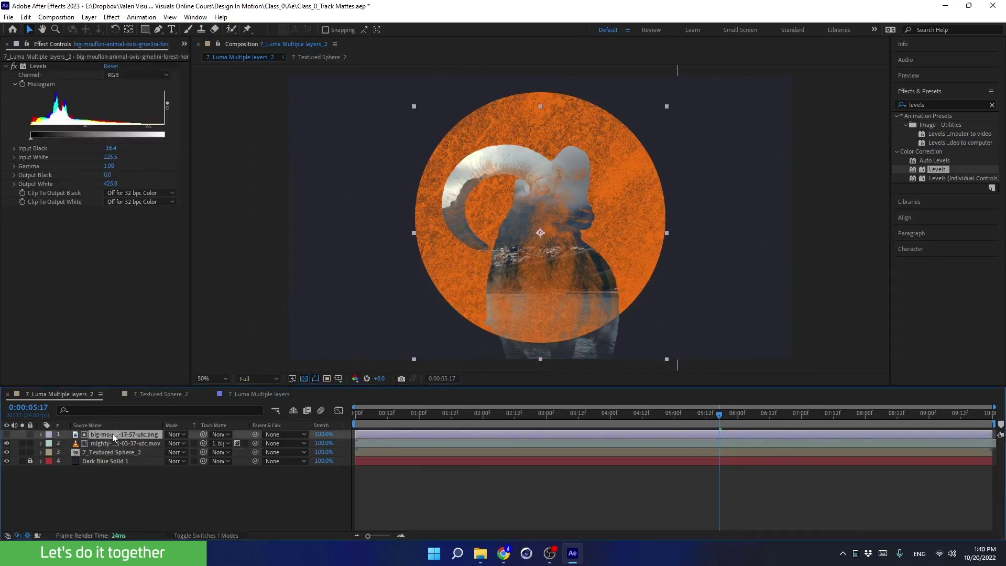
key("ctrl+d")
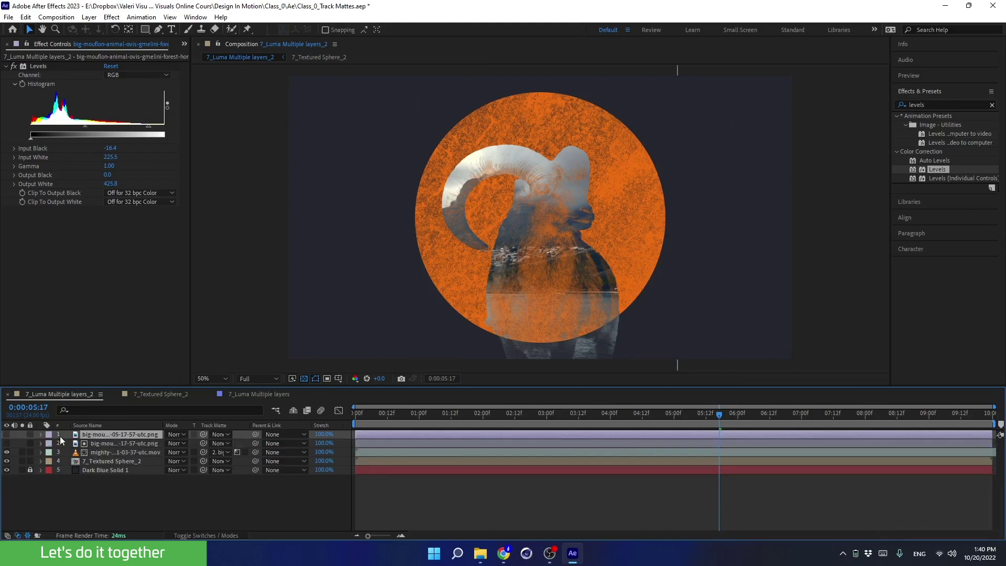
left_click(6, 434)
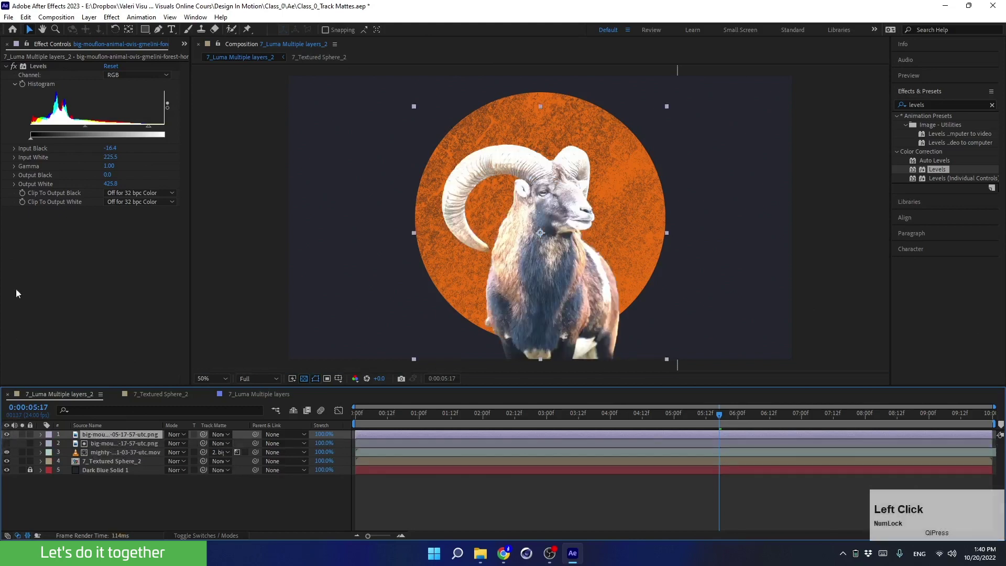
left_click(35, 67)
key("Delete")
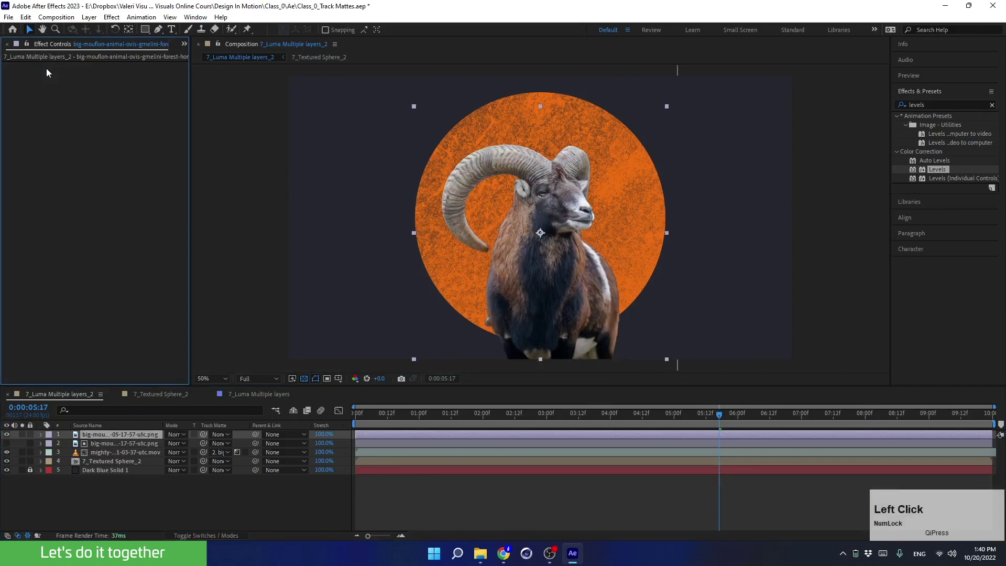
- Apply the Fill effect to the duplicated ram layer and set its fill color to black (000000)
left_click(954, 102)
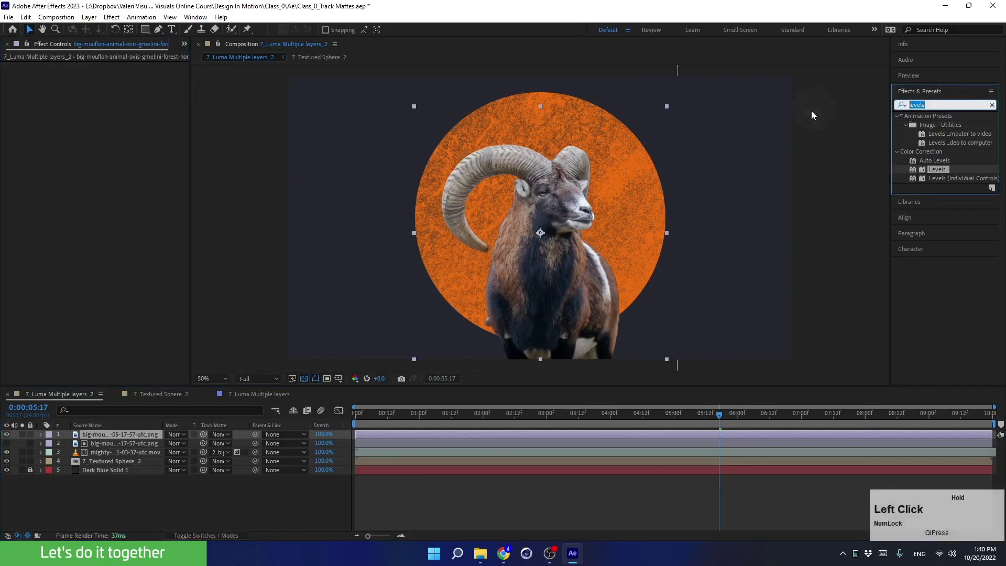
type("fill")
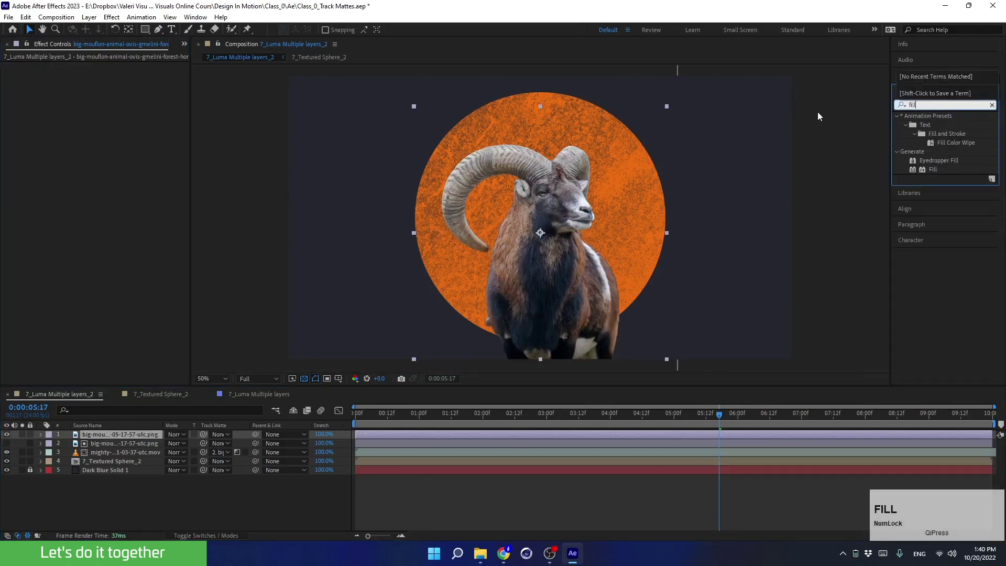
left_click_drag(933, 168, 124, 436)
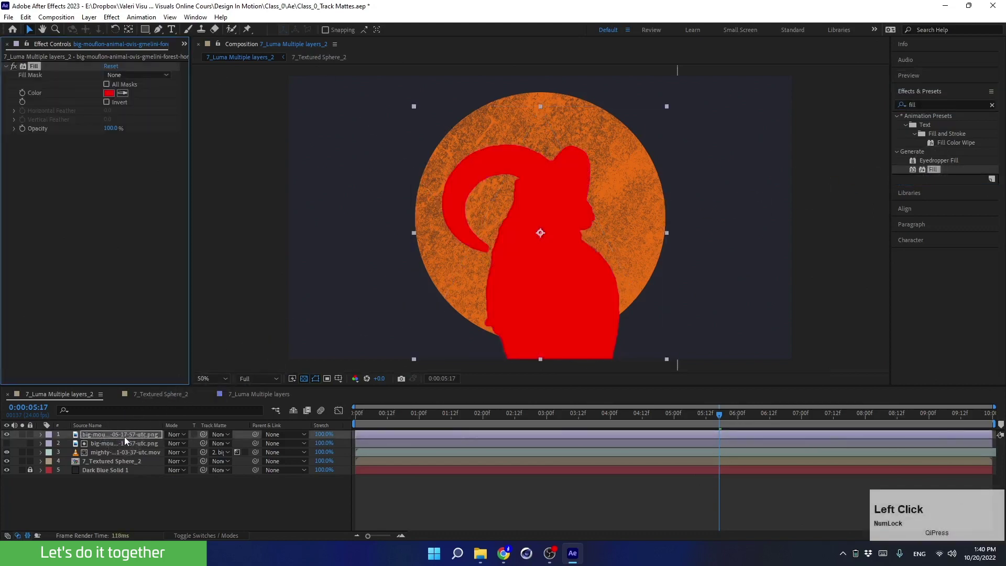
left_click(108, 93)
left_click_drag(235, 355, 374, 486)
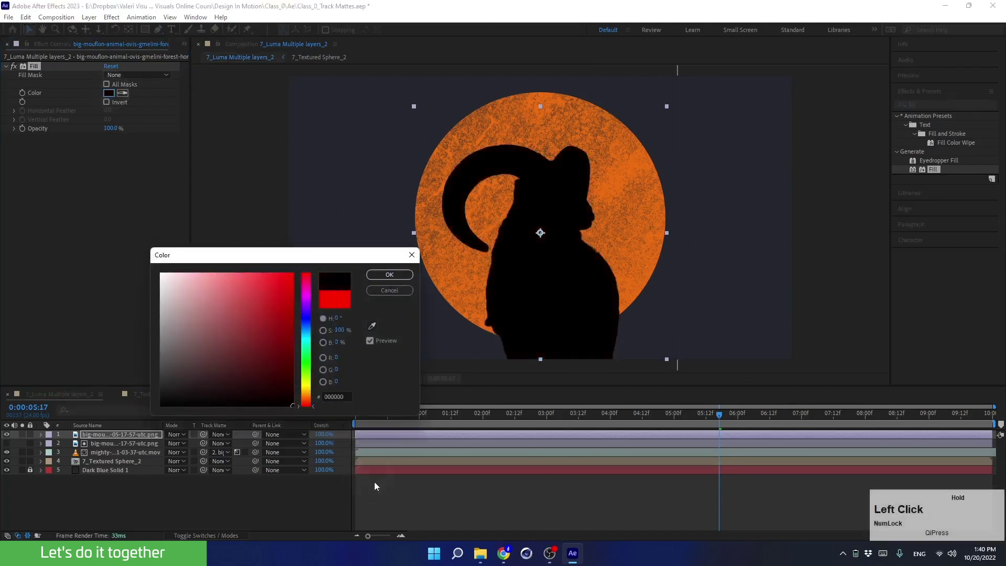
key("Return")
- Move the black-filled ram layer below the mountain footage, and toggle its visibility off and on to compare
left_click(107, 435)
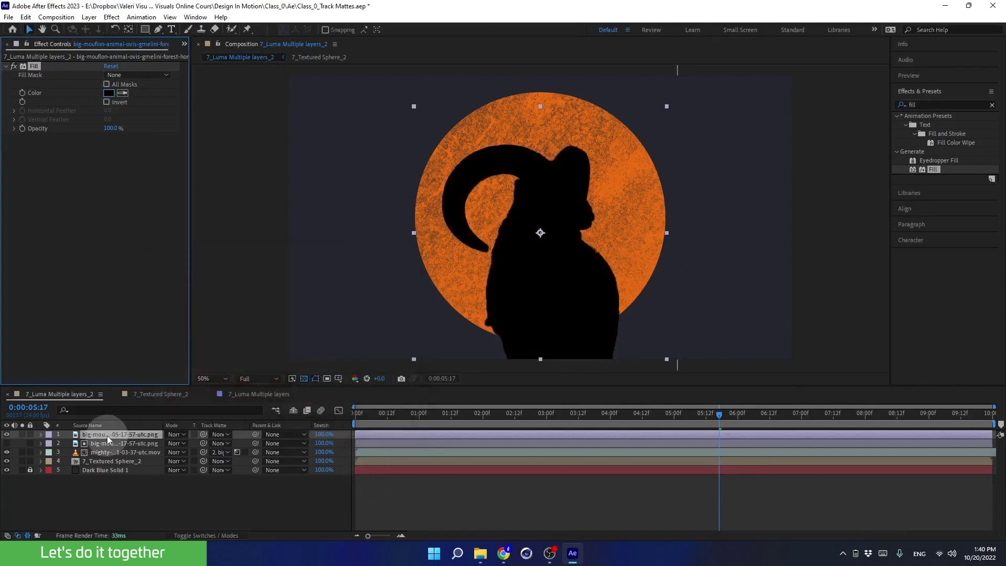
left_click_drag(106, 436, 101, 455)
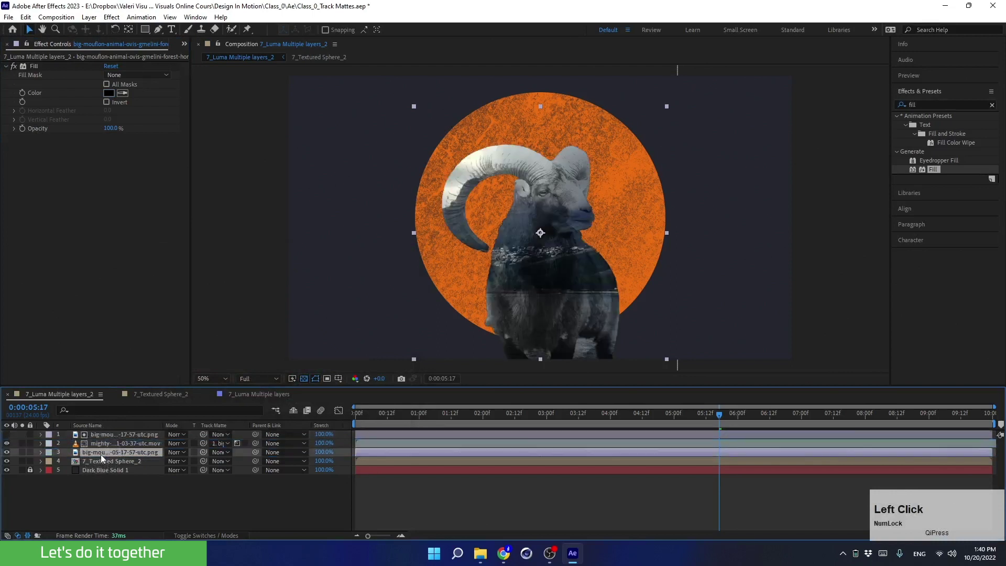
left_click(8, 453)
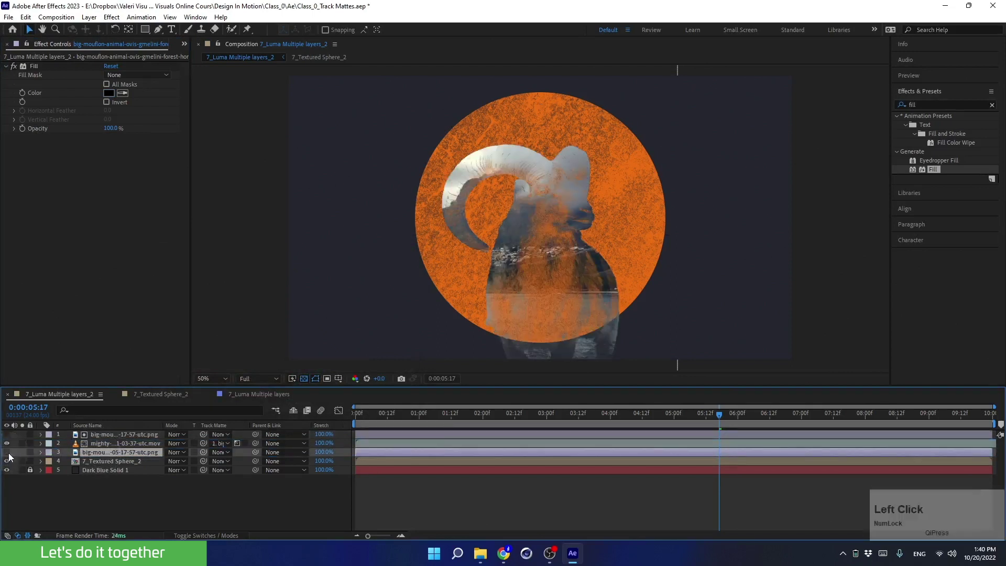
left_click(7, 453)
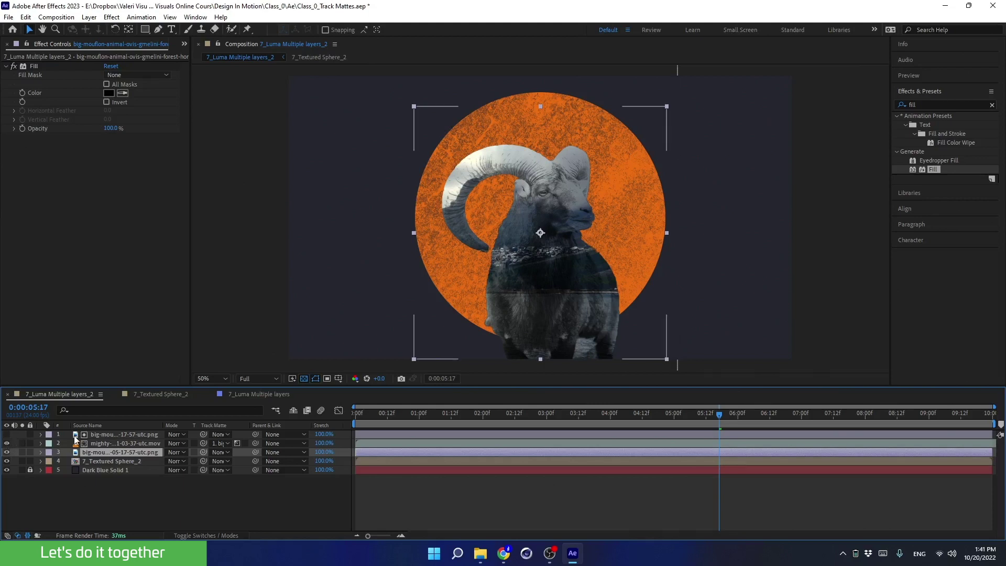
- Set the backing ram layer's Fill color to the dark background color (24262E), sampled from the composition
left_click(108, 93)
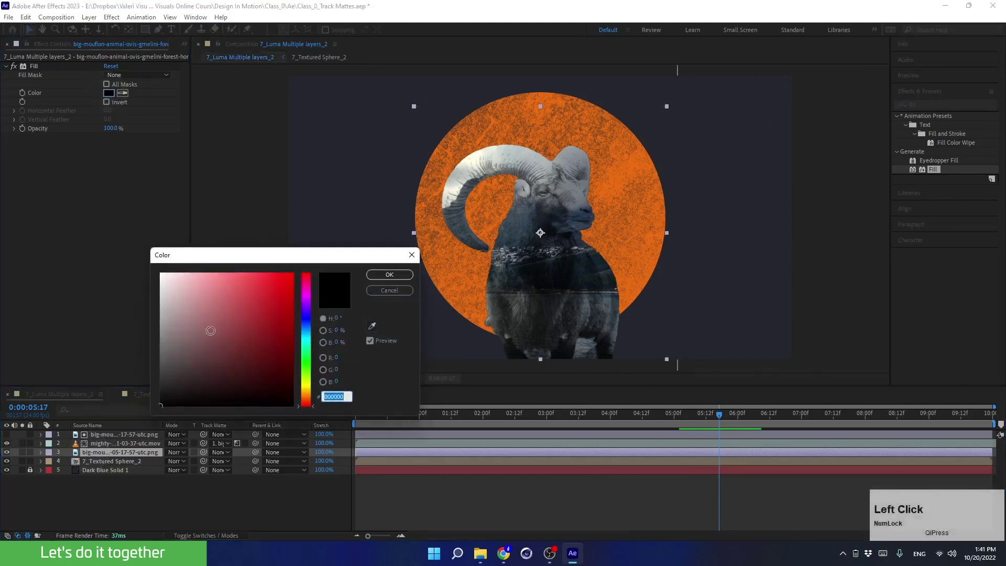
left_click_drag(212, 332, 73, 215)
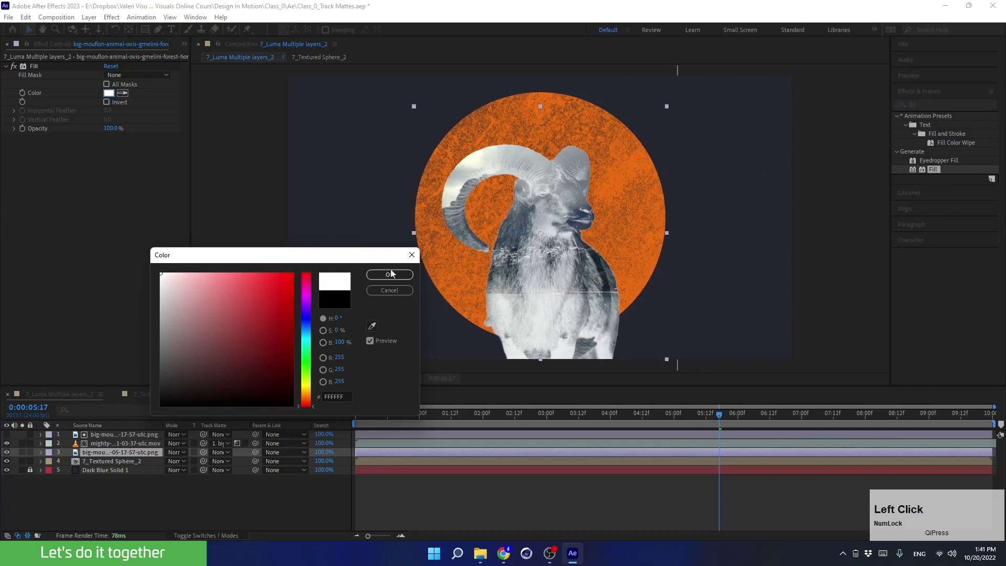
left_click_drag(307, 382, 307, 314)
left_click(269, 323)
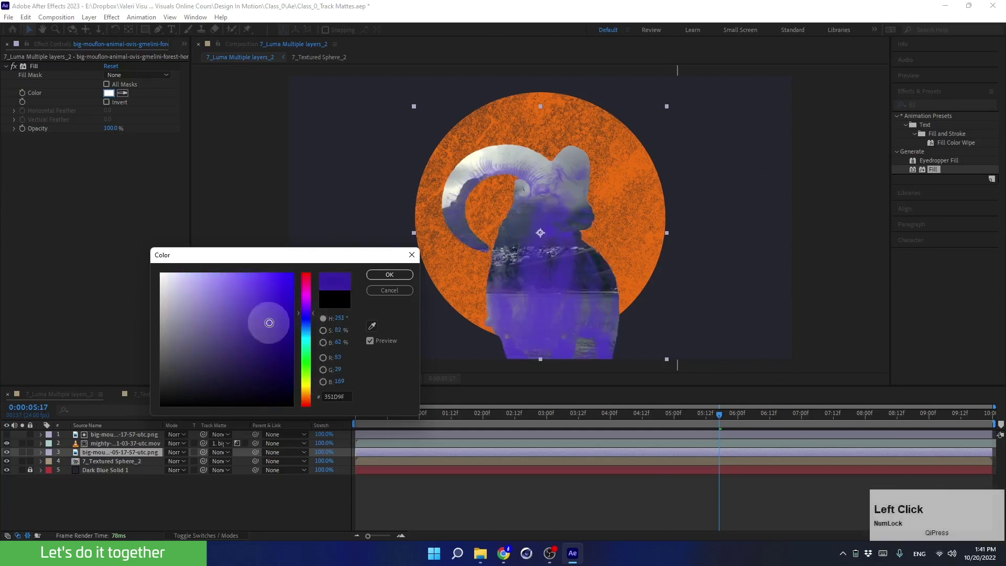
left_click(267, 370)
left_click(257, 371)
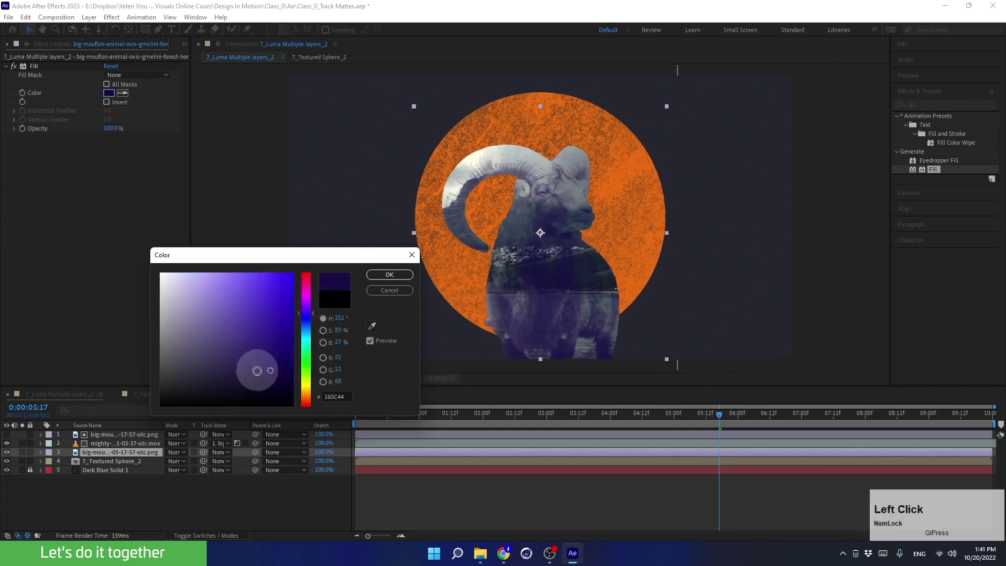
left_click(268, 388)
left_click(256, 382)
left_click(260, 390)
left_click(373, 325)
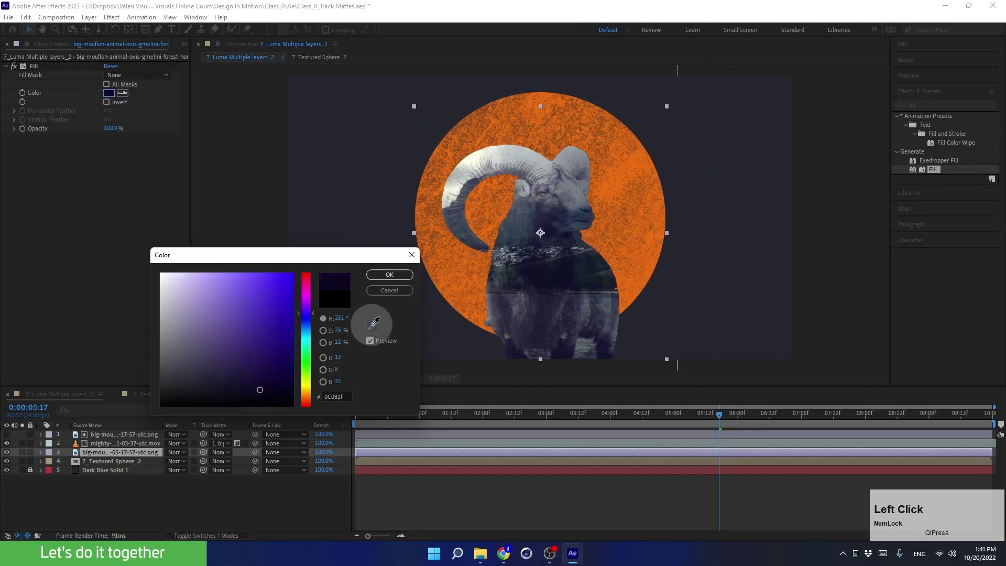
left_click(451, 346)
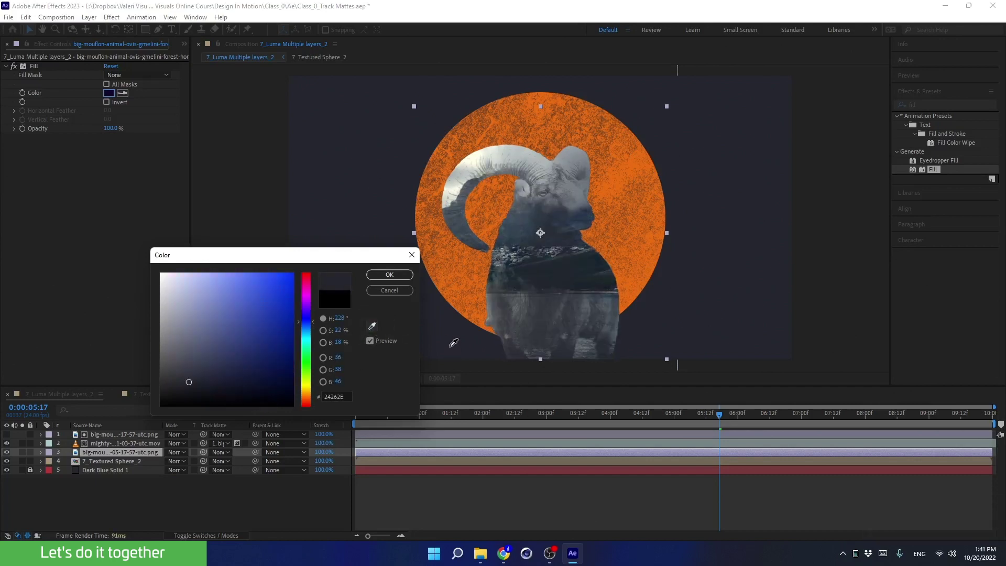
left_click(451, 346)
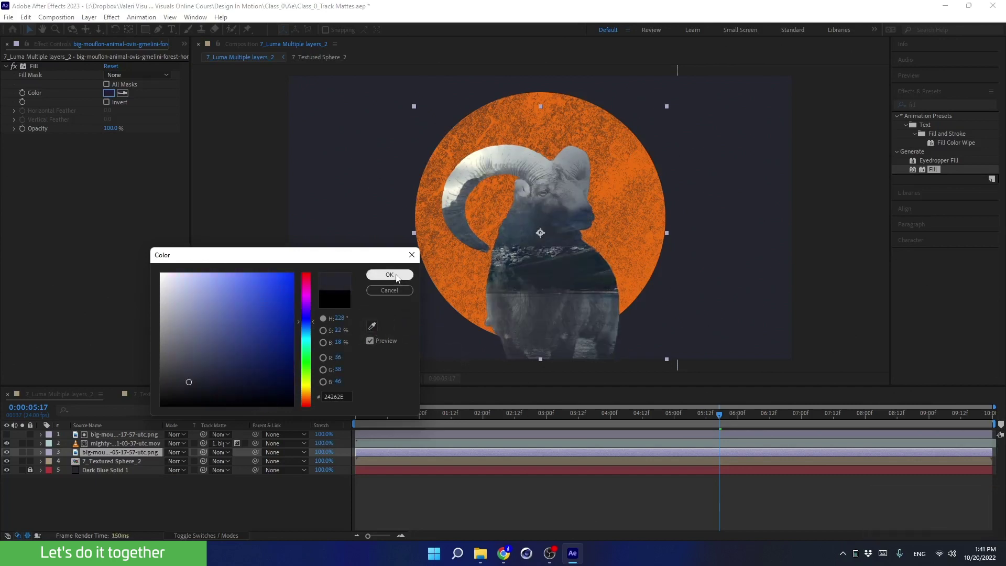
left_click(389, 275)
- Turn the backing ram layer off and on to compare the ram with and without it
left_click(23, 459)
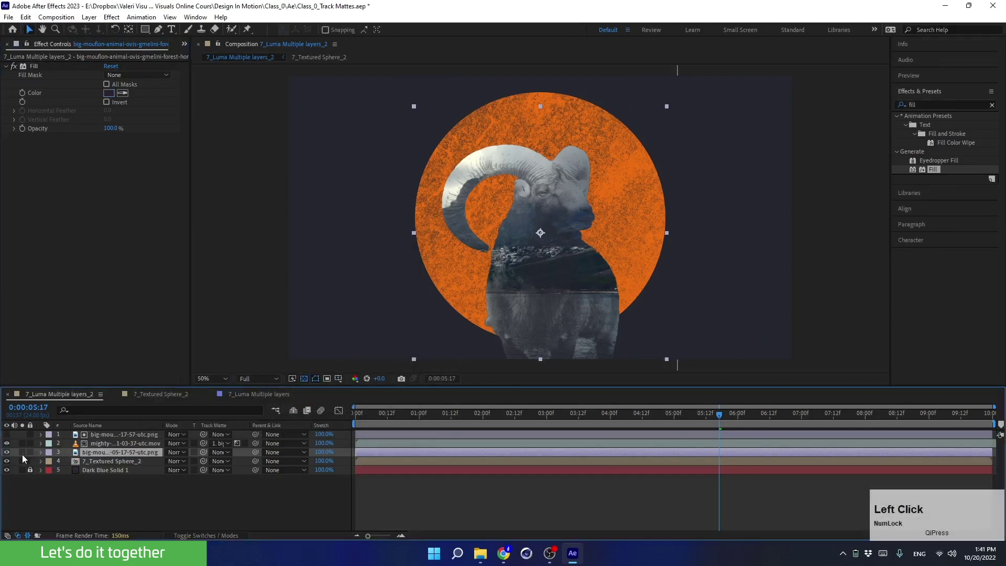
left_click(7, 452)
left_click(6, 453)
- Try moving the ram matte layer away from its backing silhouette, and undo the move
left_click(103, 435)
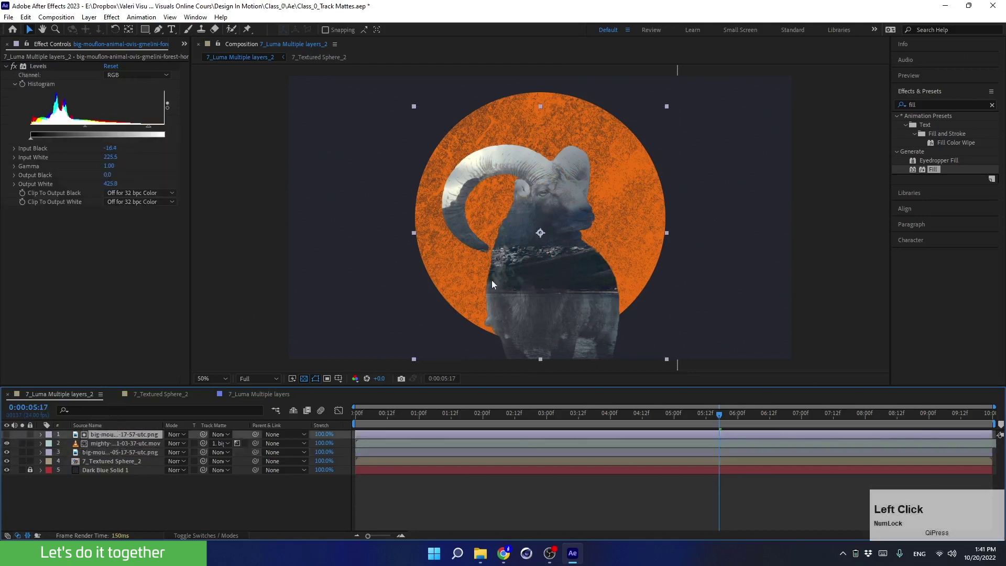
left_click_drag(523, 290, 433, 281)
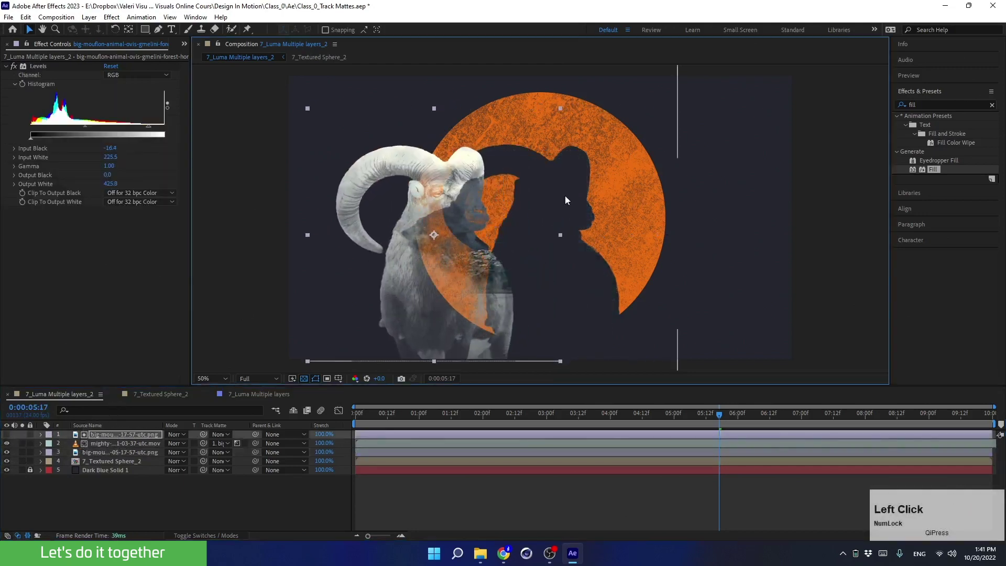
key("ctrl")
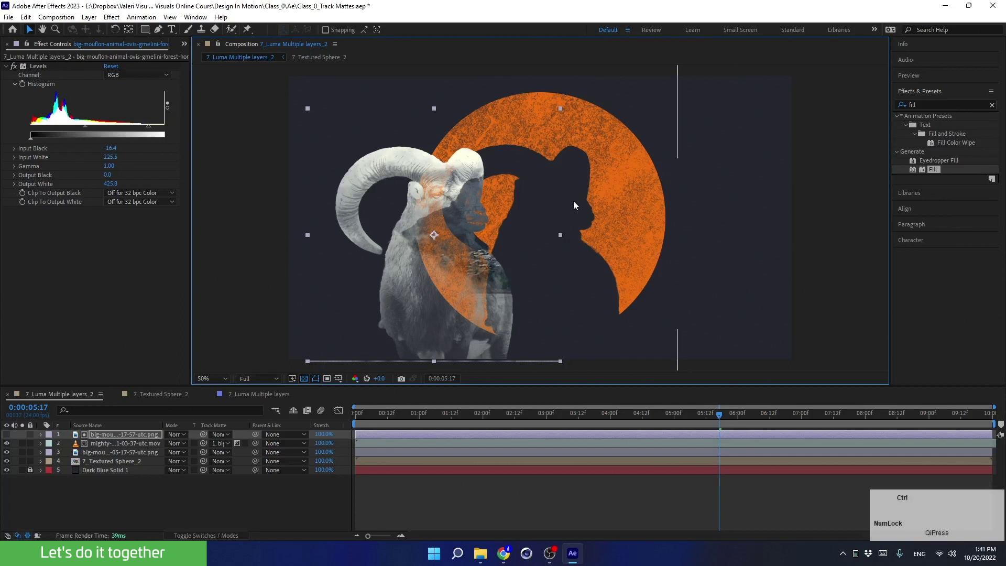
key("ctrl+z")
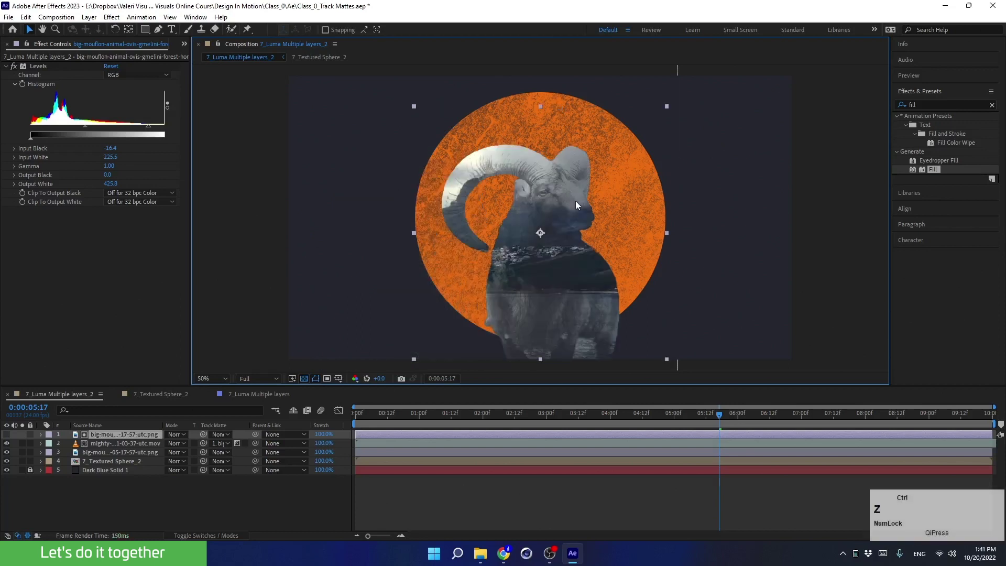
- Parent the backing ram layer to the ram matte layer, and check the link with a test move that is undone
left_click(105, 453)
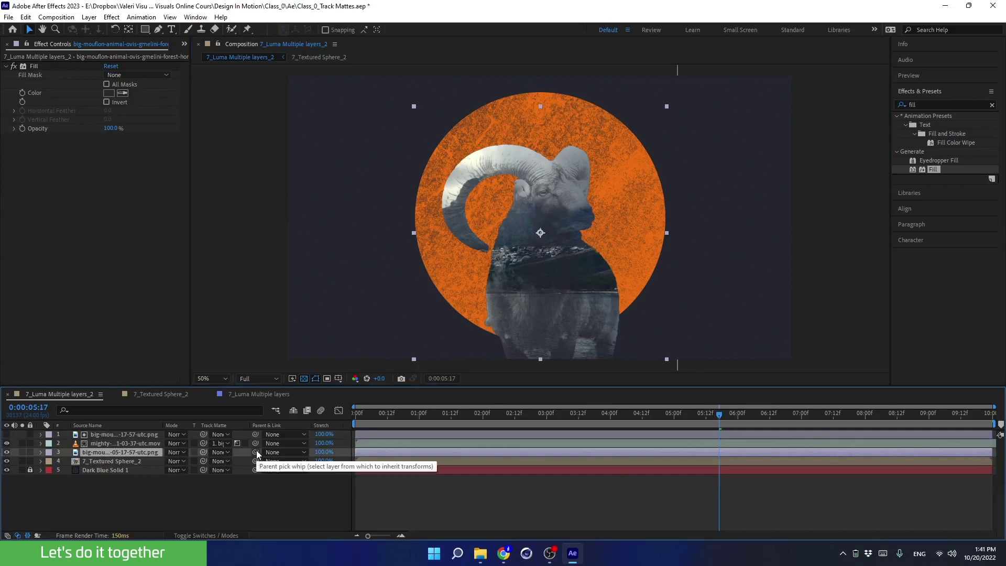
left_click_drag(256, 452, 114, 433)
left_click(95, 433)
mouse_move(548, 268)
left_mouse_down()
mouse_move(436, 301)
mouse_move(414, 277)
mouse_move(411, 236)
mouse_move(472, 246)
mouse_move(550, 296)
mouse_move(581, 269)
mouse_move(567, 266)
left_mouse_up()
key("ctrl+z")
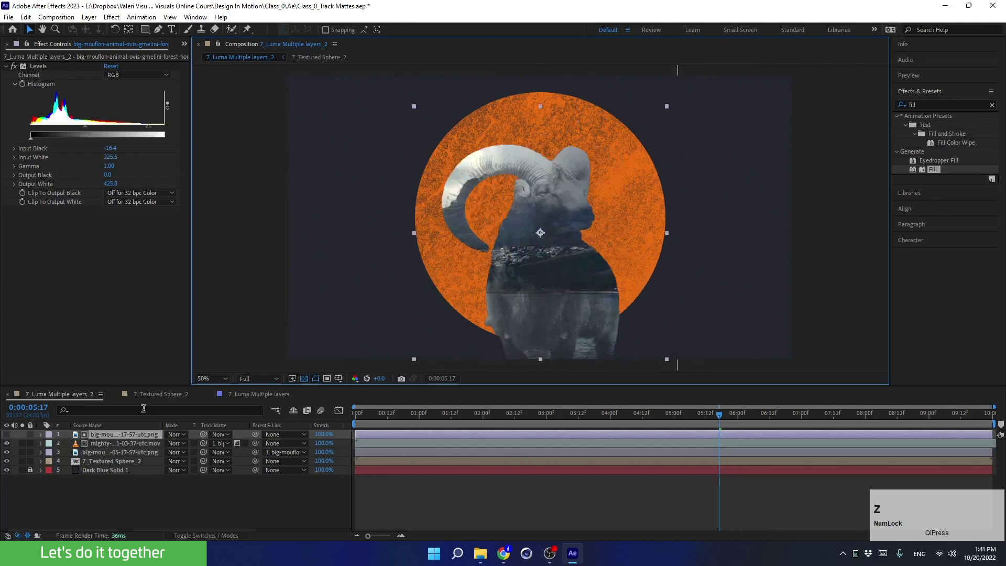
- Parent the mountain footage to the ram matte layer, and check the link with a test move that is undone
left_click(111, 444)
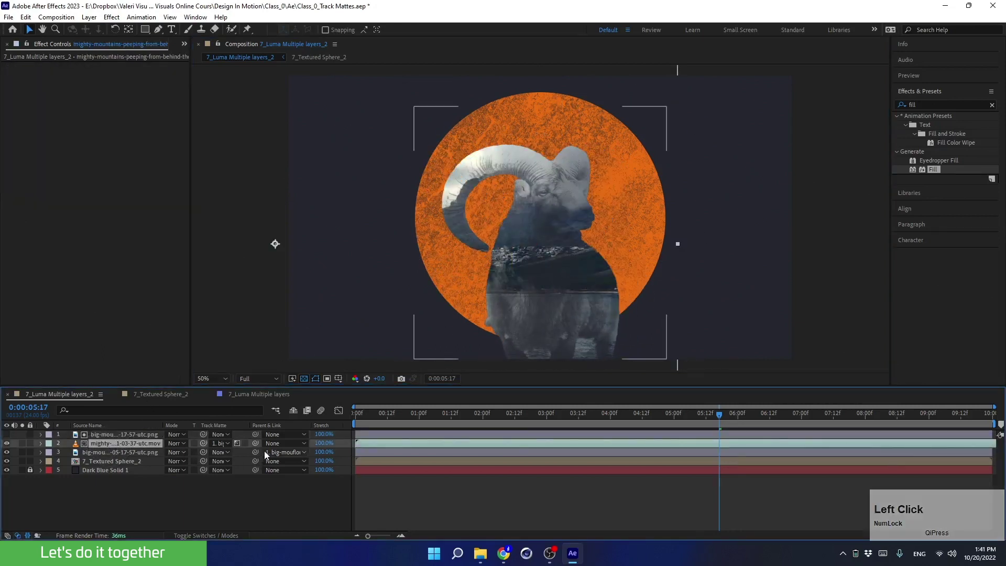
left_click_drag(257, 445, 114, 433)
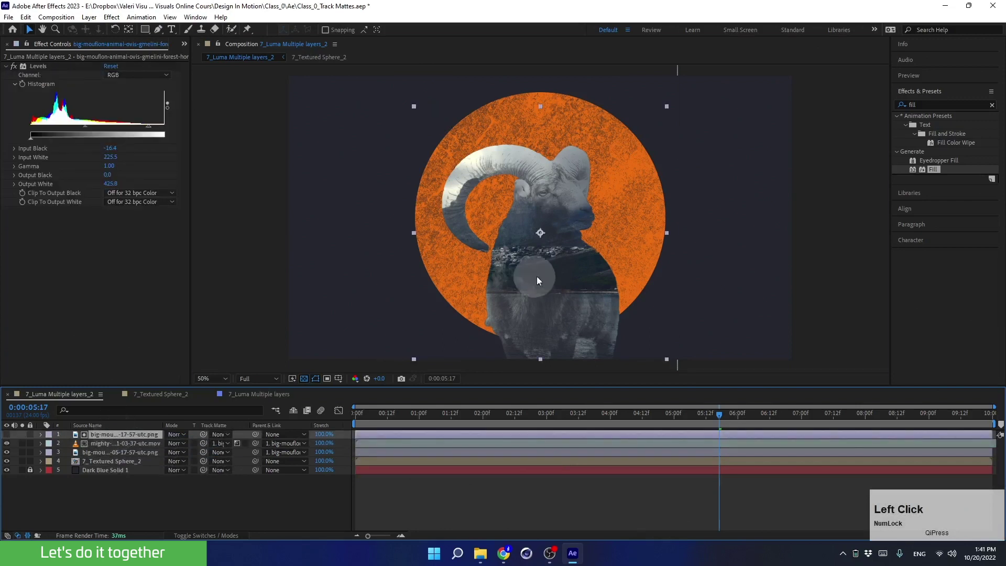
left_click_drag(536, 278, 497, 267)
key("ctrl+z")
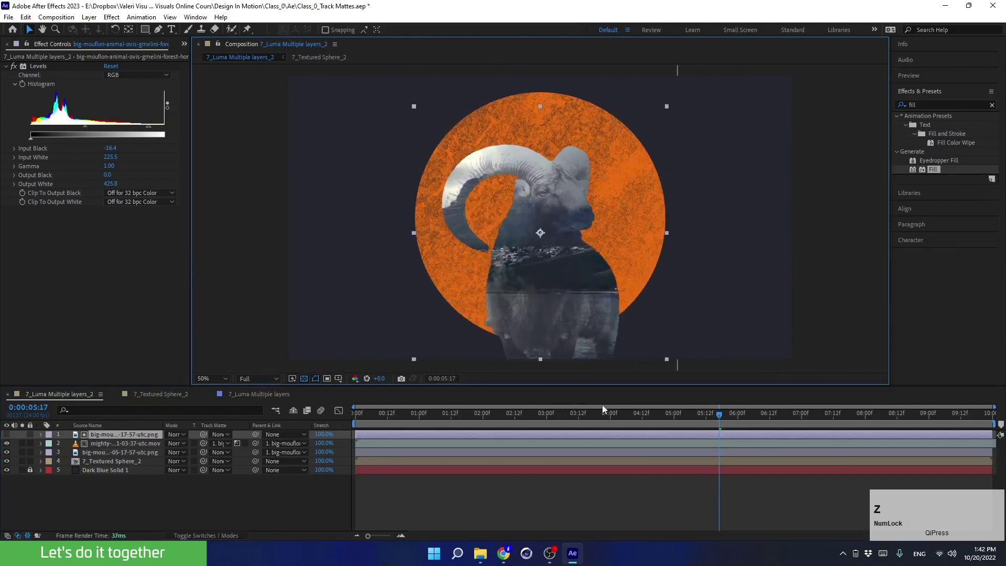
- Preview the finished ram composition from the first frame, and return to the start
left_click_drag(617, 414, 212, 432)
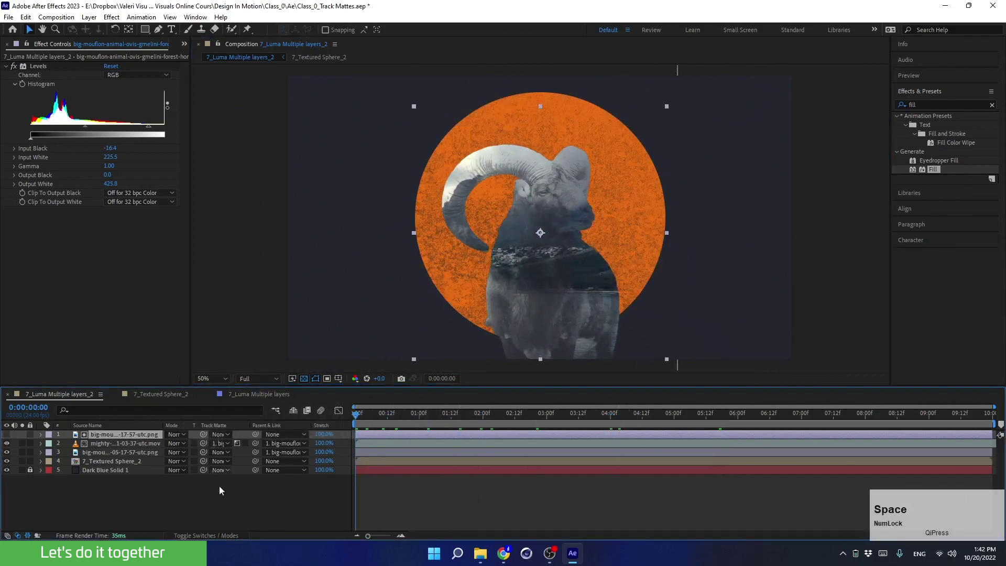
key("space")
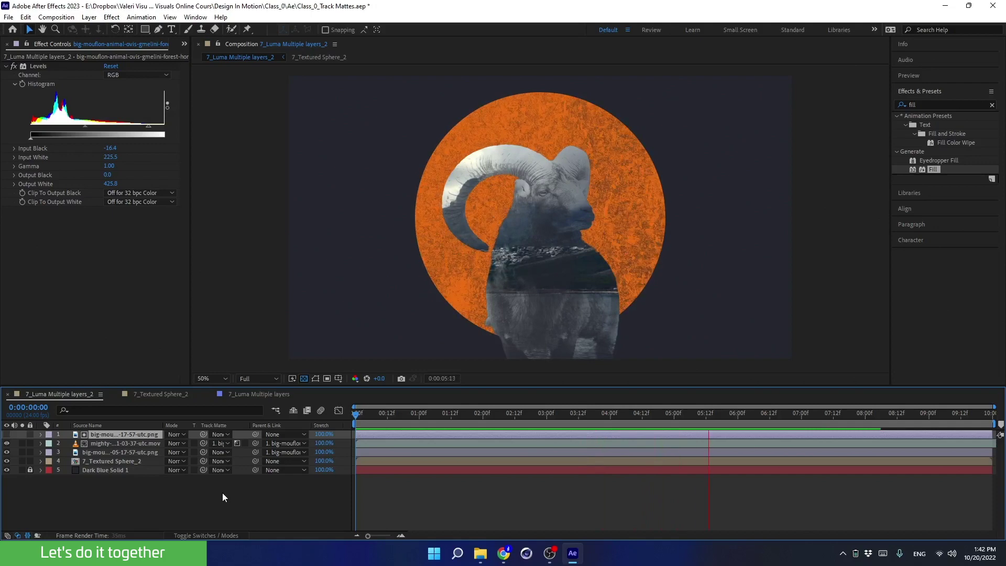
key("space")
left_click(552, 422)
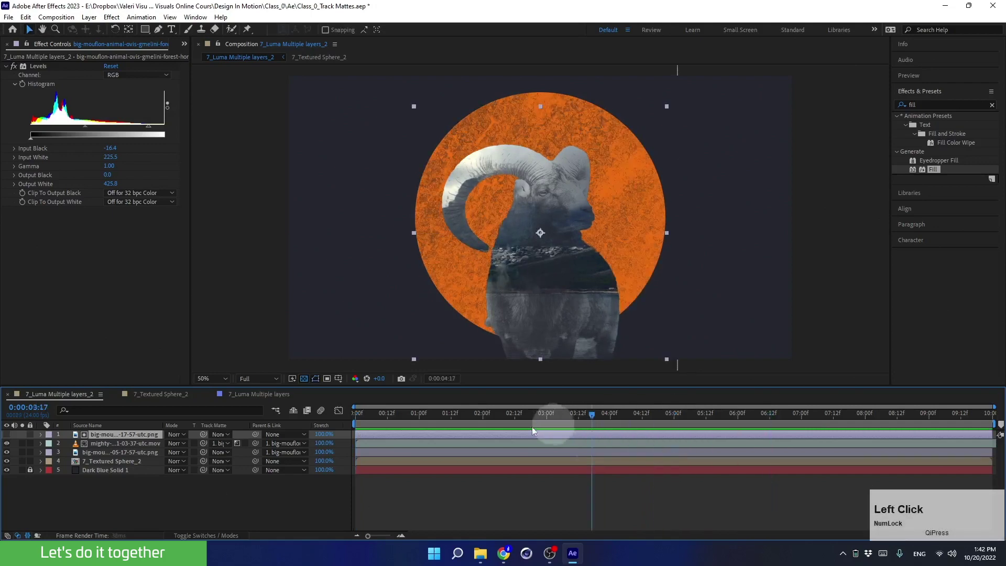
left_click(356, 422)
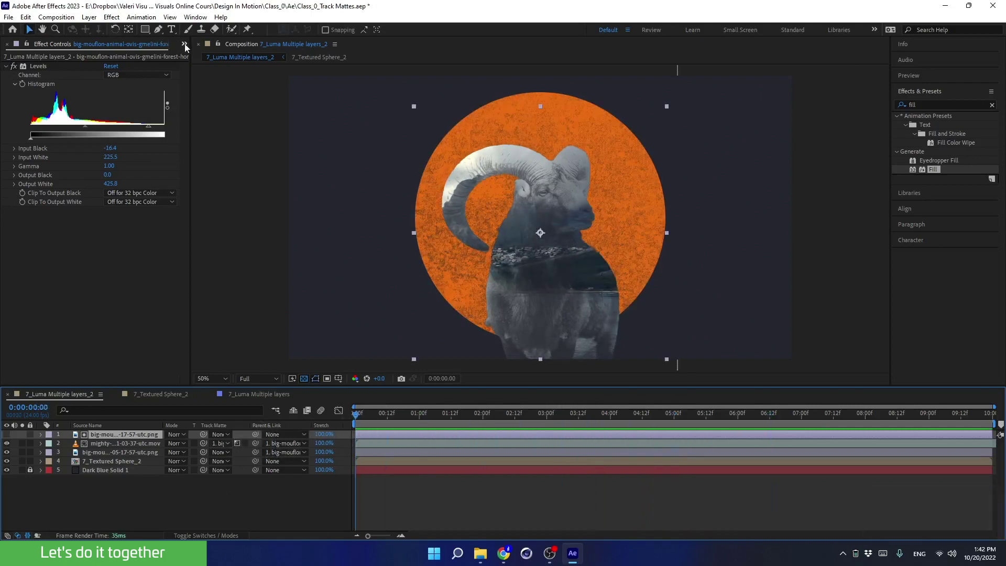
- Open the 8_Luma & Transitions_2 composition from the Track Mattes folder and close the other open compositions
left_click(184, 43)
left_click(190, 53)
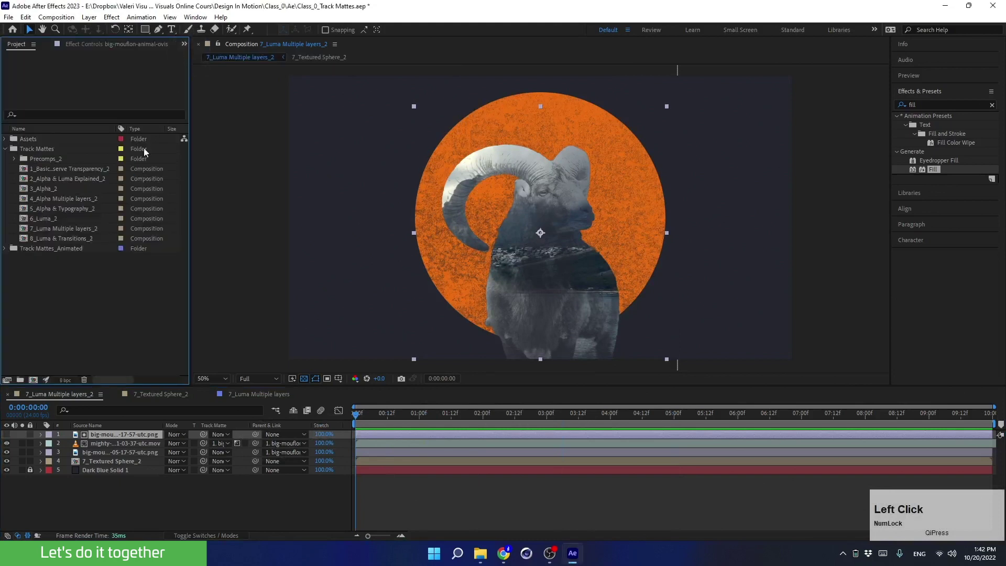
double_click(43, 238)
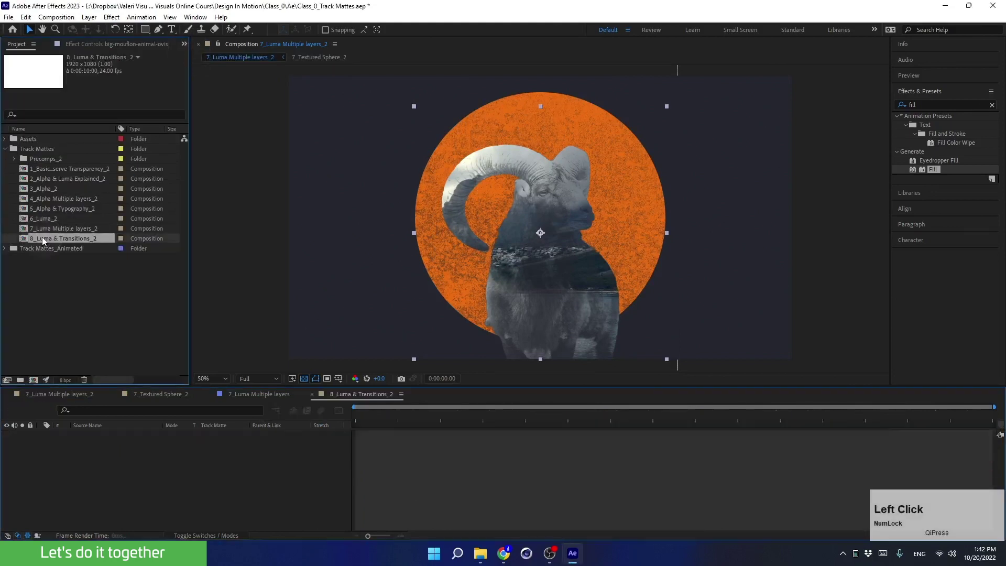
left_click(210, 394)
left_click(115, 394)
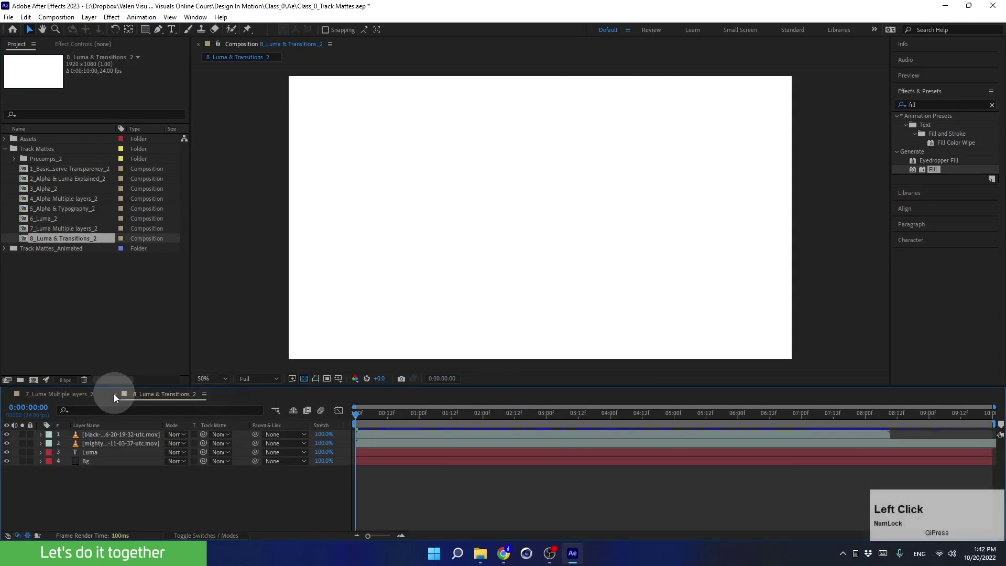
left_click(7, 394)
- Open the animated 8_Luma & Transitions composition from the Track Mattes_Animated folder and play it from the start
left_click(7, 250)
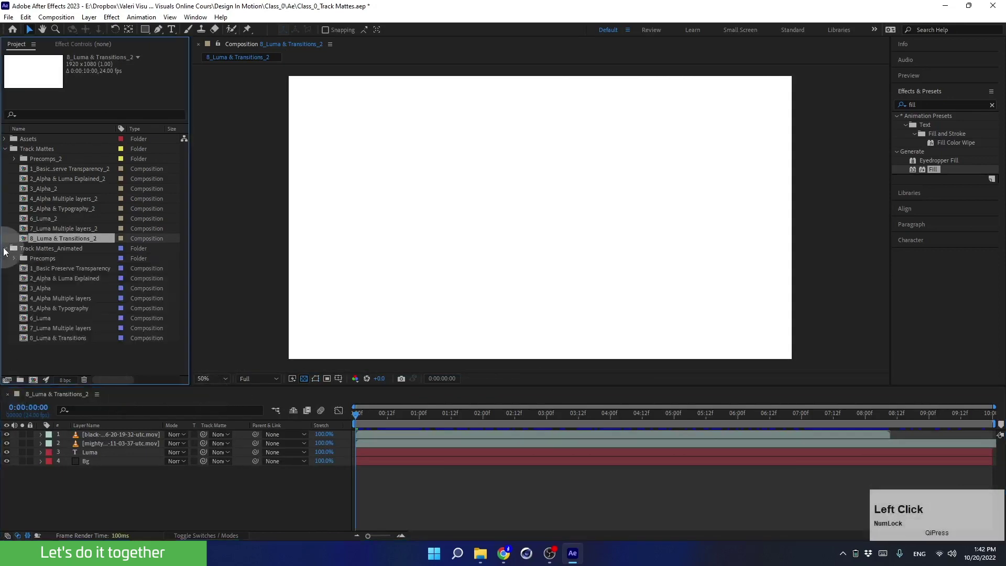
double_click(37, 339)
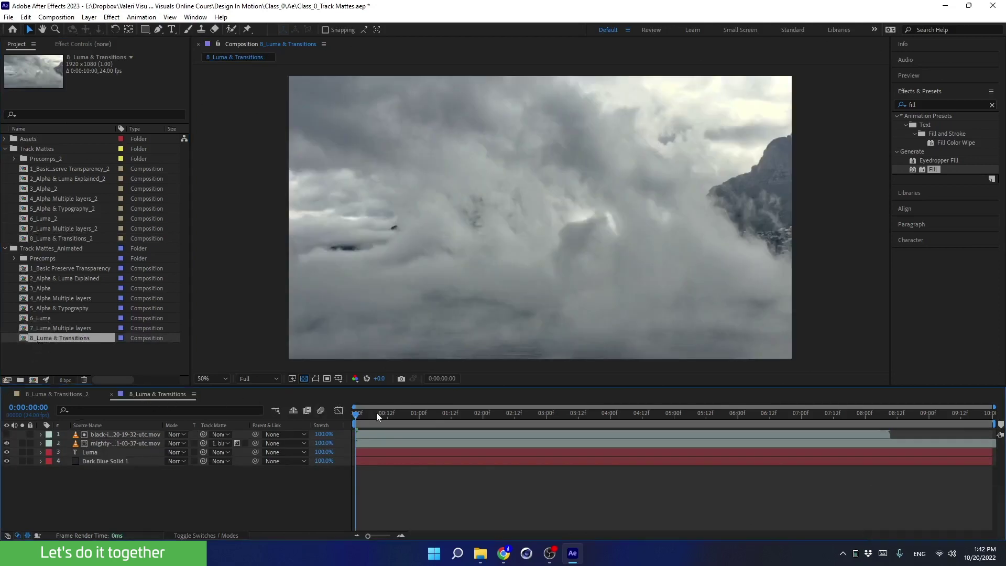
left_click_drag(376, 413, 341, 418)
key("space")
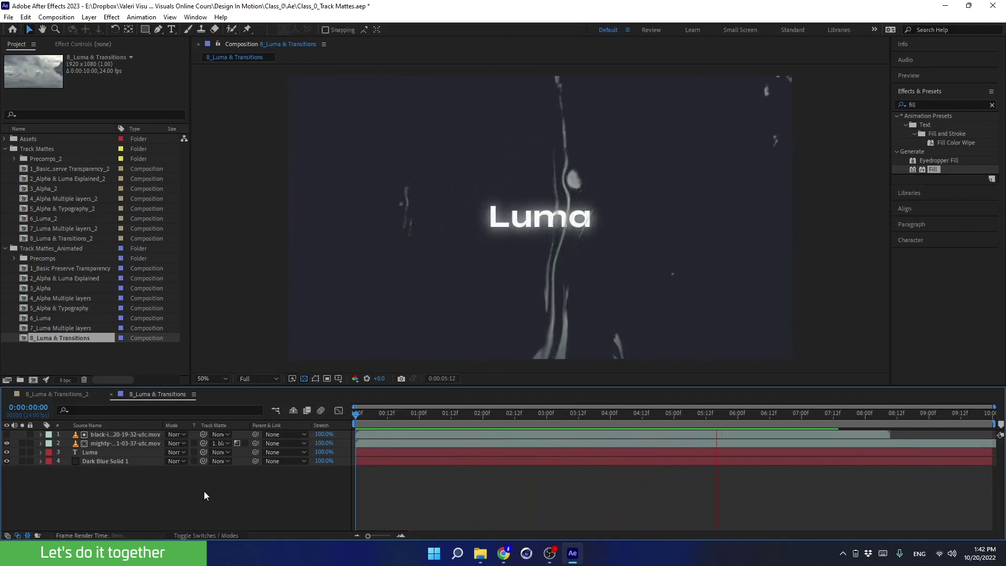
key("space")
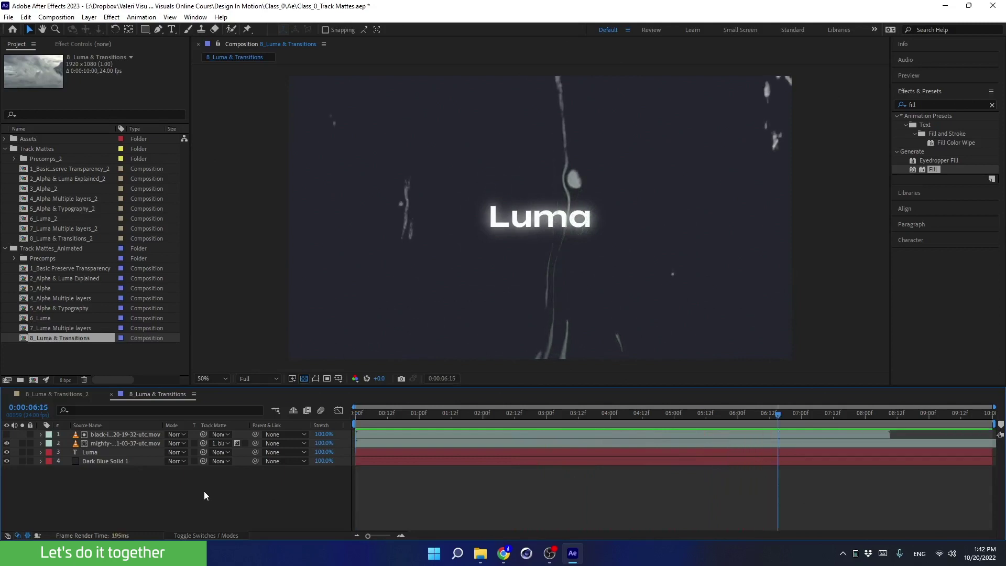
- Return to the 8_Luma & Transitions_2 composition, with the animated folder collapsed and the effects search cleared and closed
left_click(5, 249)
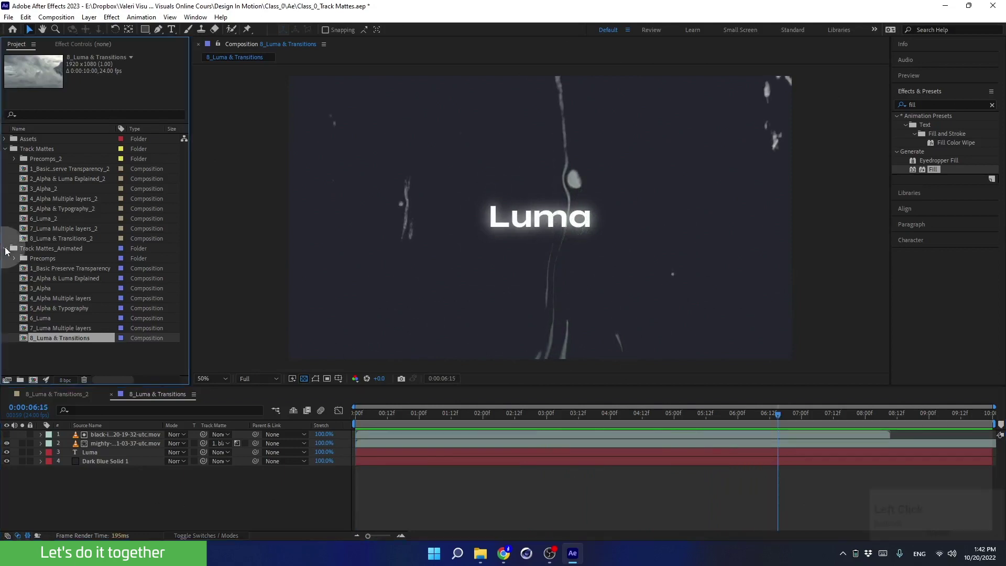
left_click(52, 394)
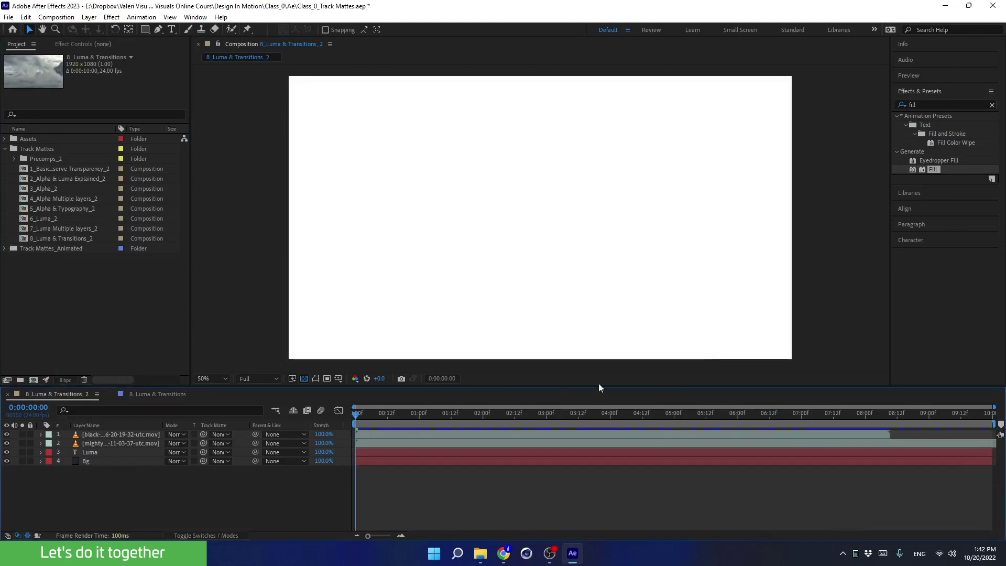
left_click(992, 106)
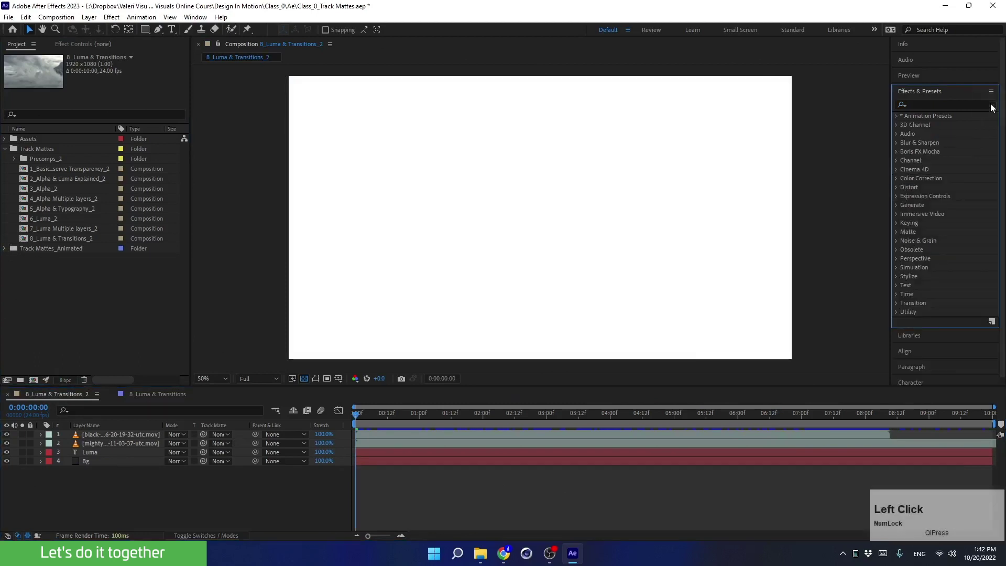
left_click(914, 87)
- Examine the black ink footage in 8_Luma & Transitions_2 by scrubbing through it and toggling its visibility
key("KP_2")
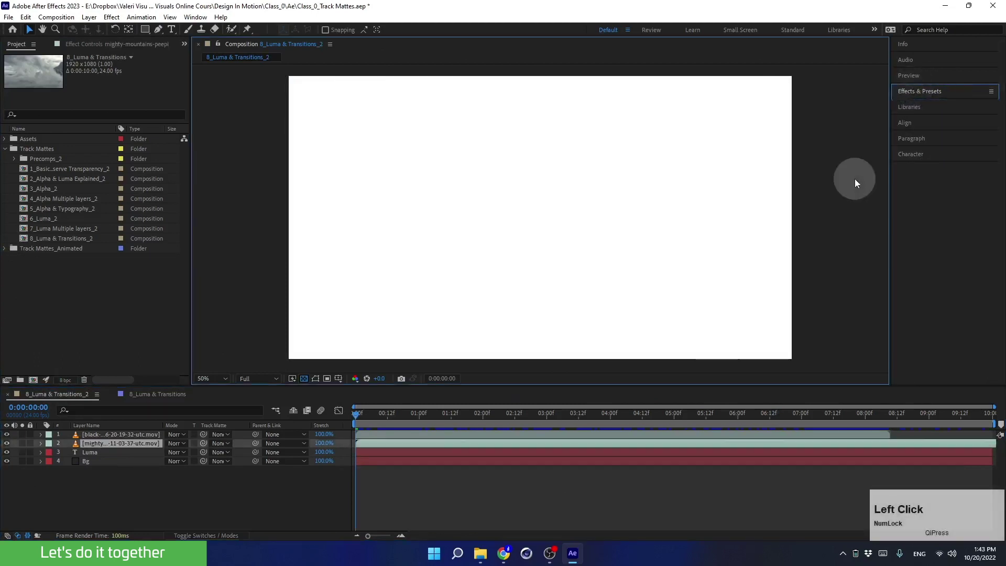
left_click(388, 413)
left_click_drag(409, 419, 98, 444)
left_click(98, 436)
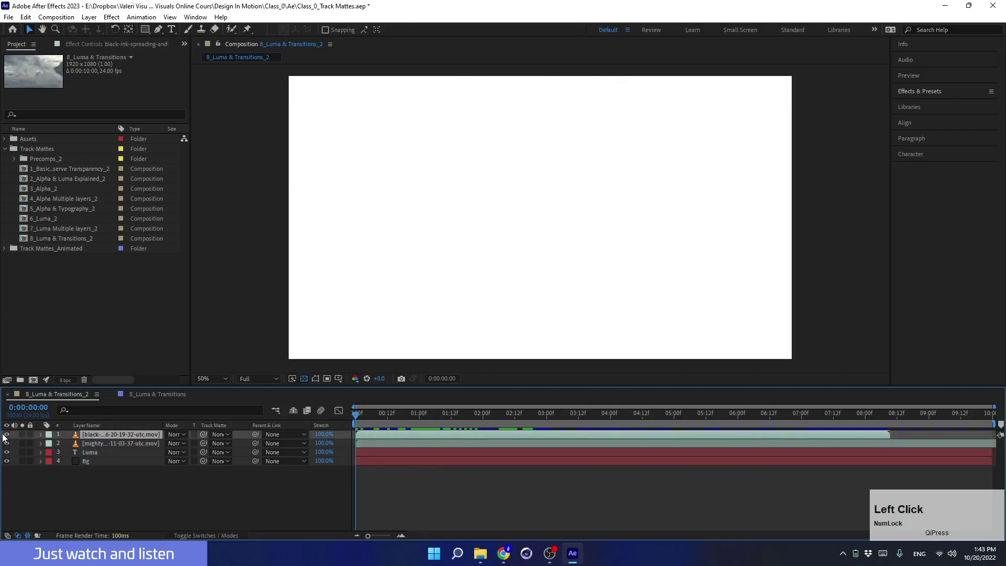
left_click(6, 434)
left_click(7, 435)
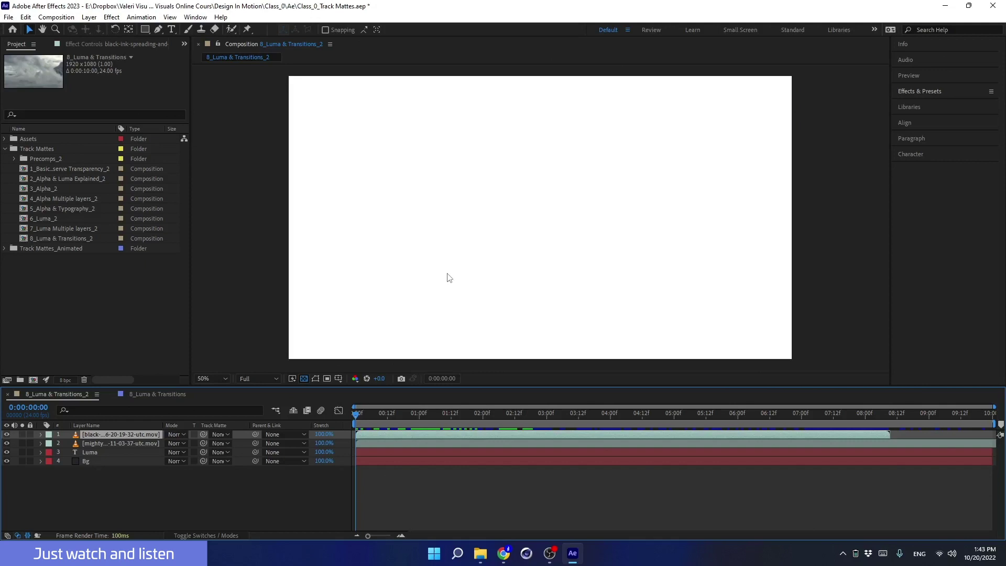
scroll(449, 277, "down", 1)
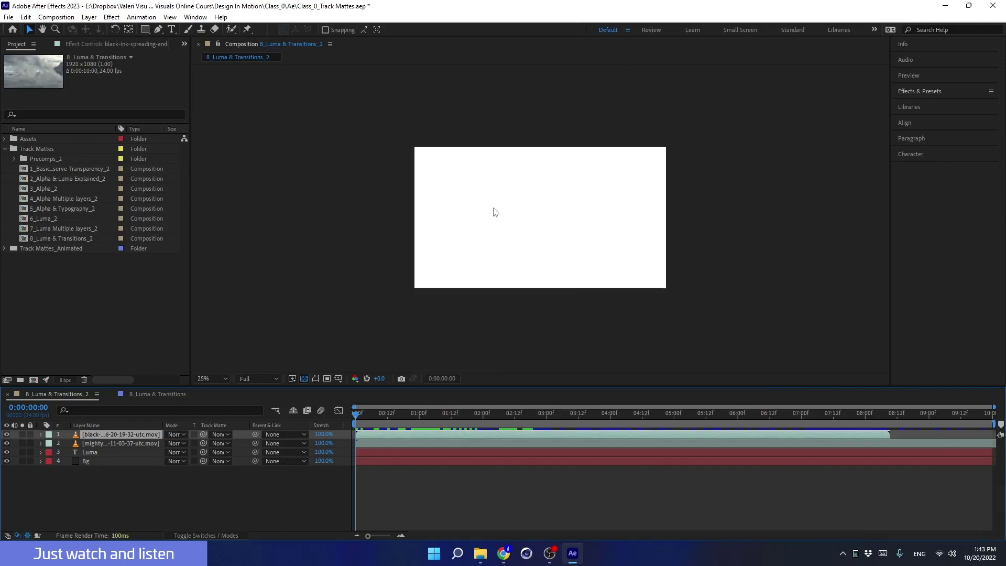
- Show the layer controls in the composition view and check the black ink layer by toggling its visibility
key("ctrl+shift+h")
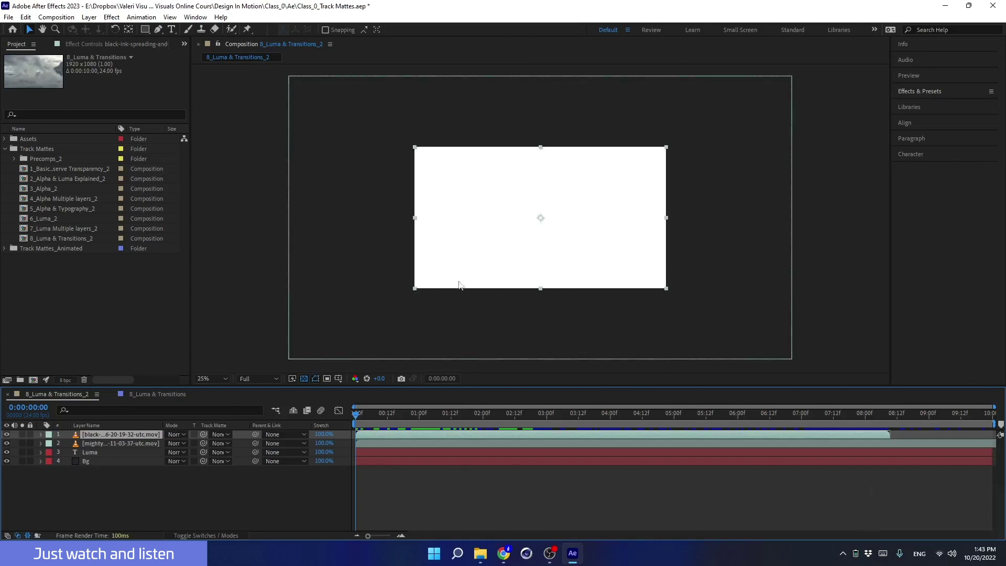
key("ctrl+shift+h")
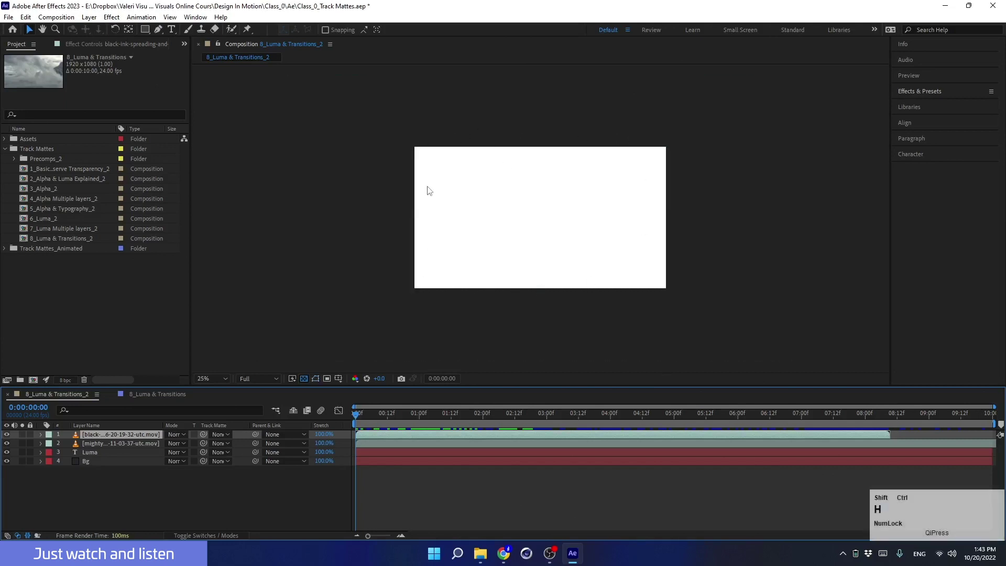
key("ctrl+shift+h")
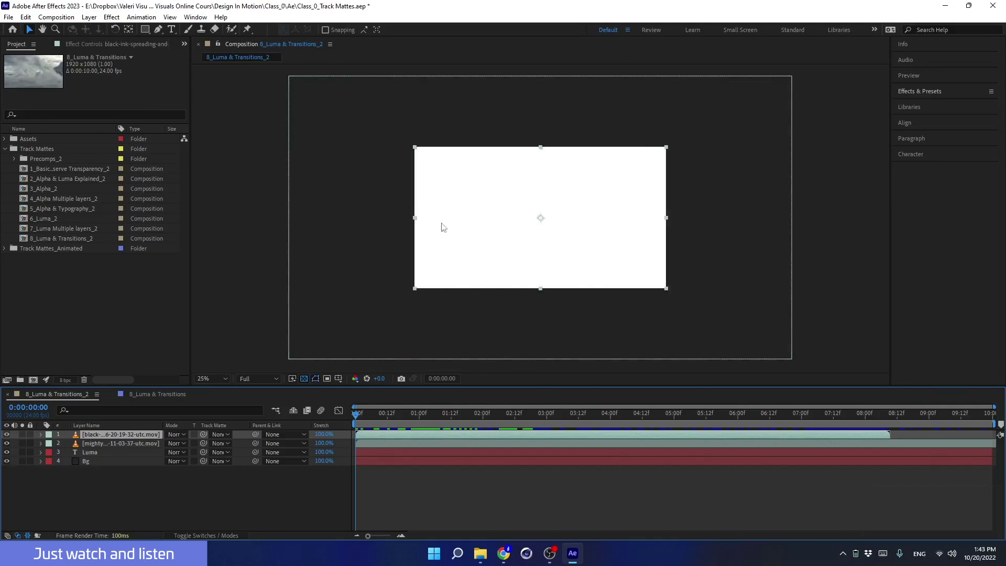
left_click(6, 435)
left_click(6, 435)
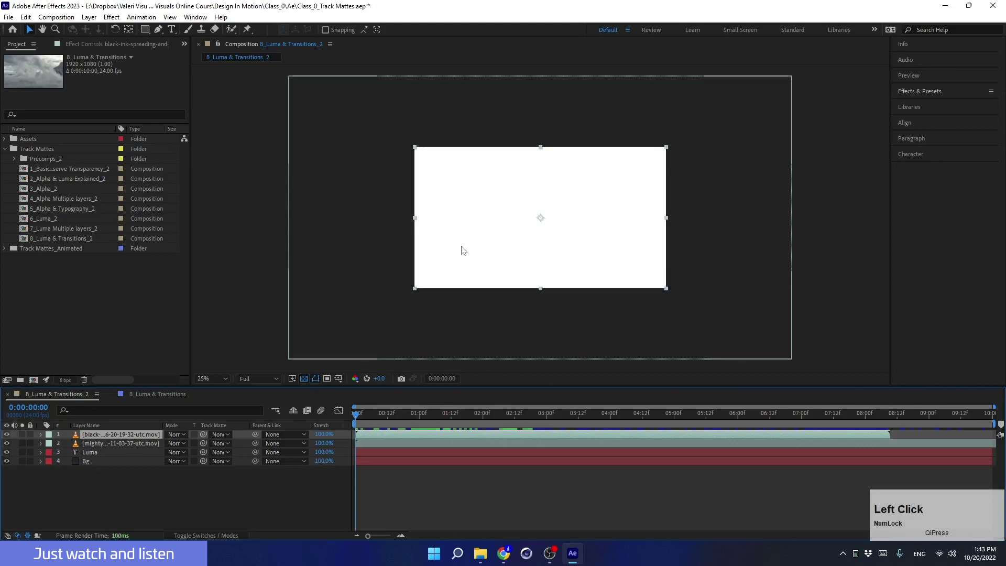
- Scale the black ink layer down and place it inside the frame so the mountain footage shows around it
mouse_move(464, 258)
left_mouse_down()
mouse_move(502, 281)
mouse_move(465, 261)
left_mouse_up()
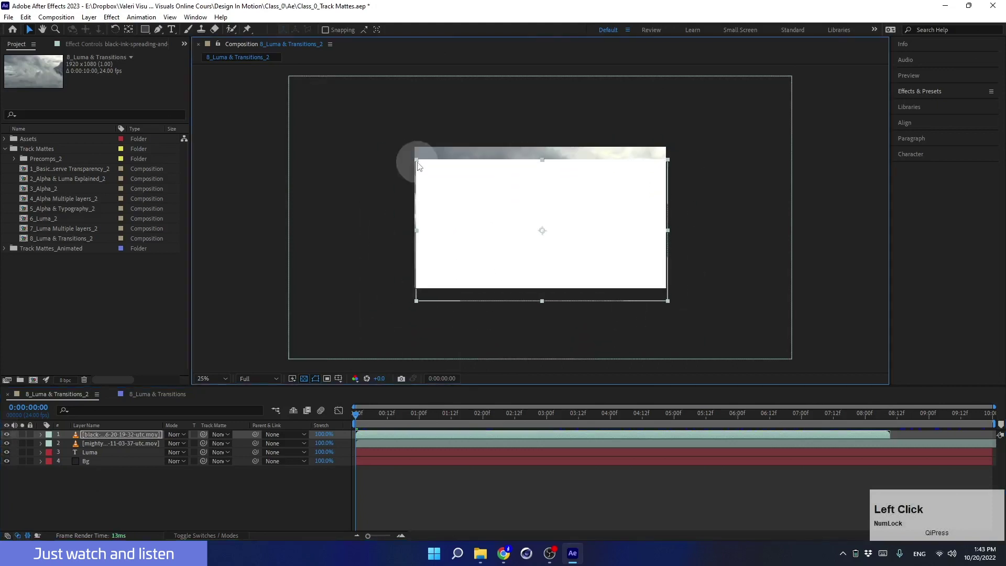
left_click_drag(416, 150, 461, 179)
left_click_drag(507, 241, 460, 245)
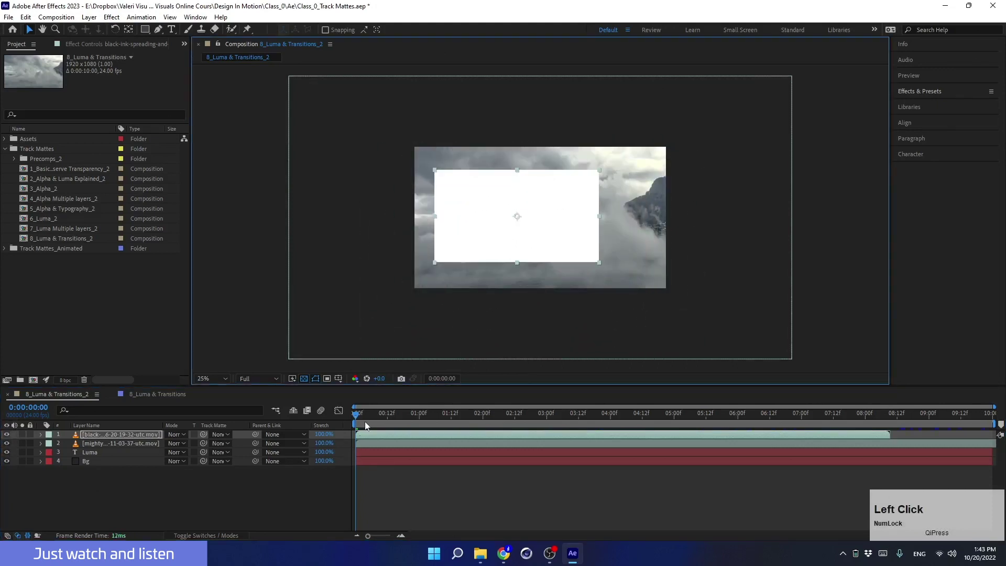
- Scrub through the reduced black ink footage and inspect its black and white areas up close
mouse_move(365, 426)
left_mouse_down()
mouse_move(556, 435)
mouse_move(490, 422)
left_mouse_up()
scroll(504, 240, "up", 2)
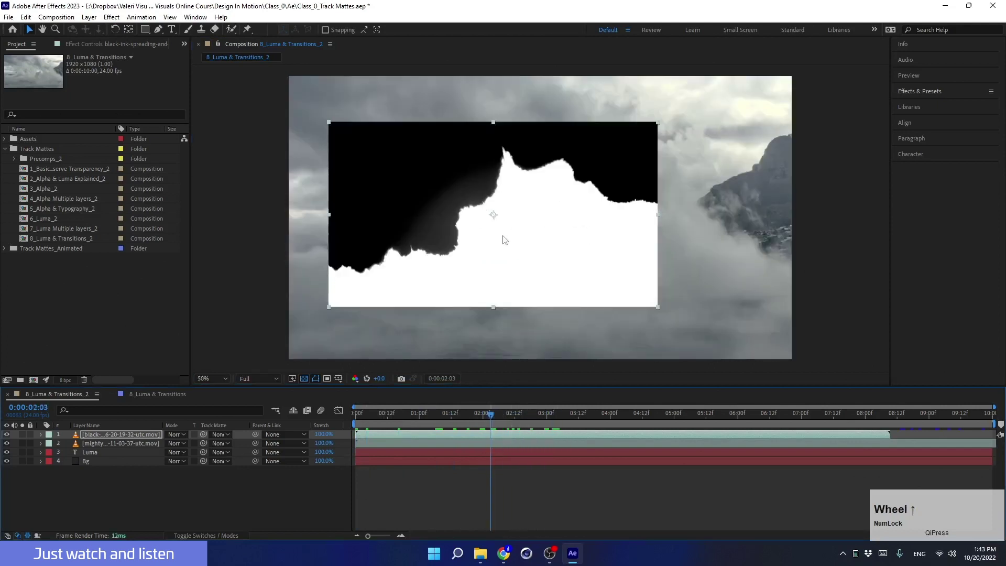
scroll(492, 206, "up", 1)
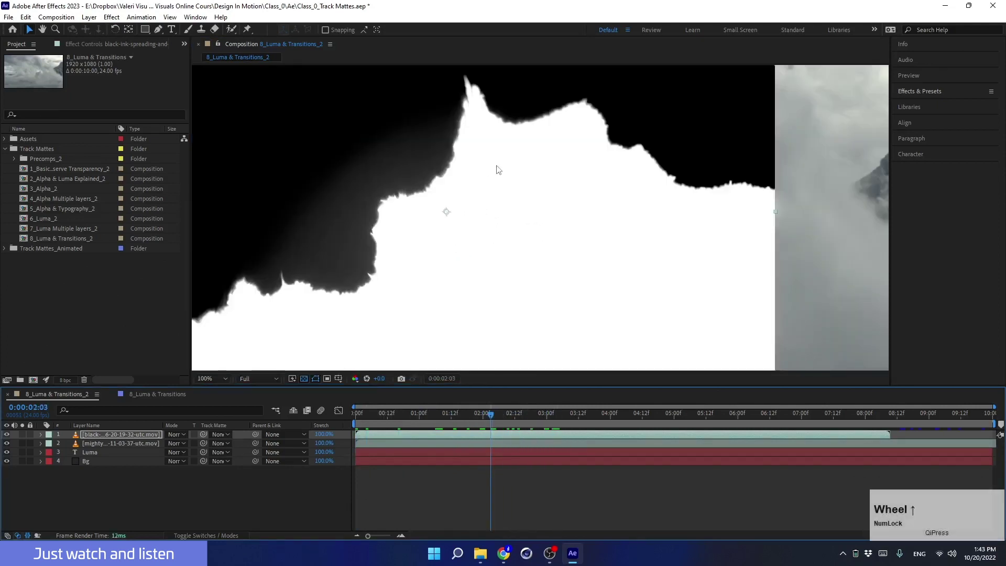
scroll(496, 208, "down", 1)
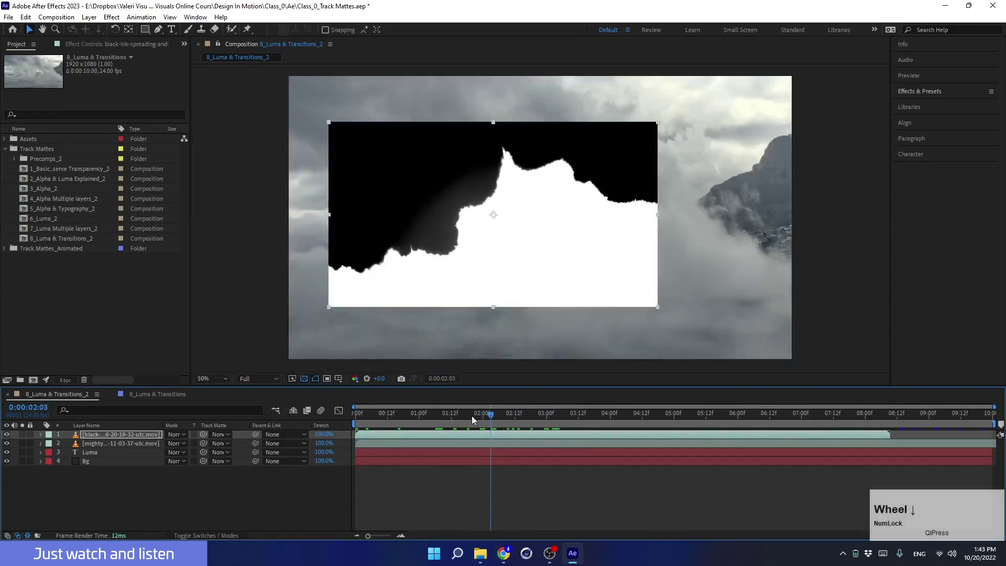
mouse_move(472, 416)
left_mouse_down()
mouse_move(439, 419)
mouse_move(431, 404)
left_mouse_up()
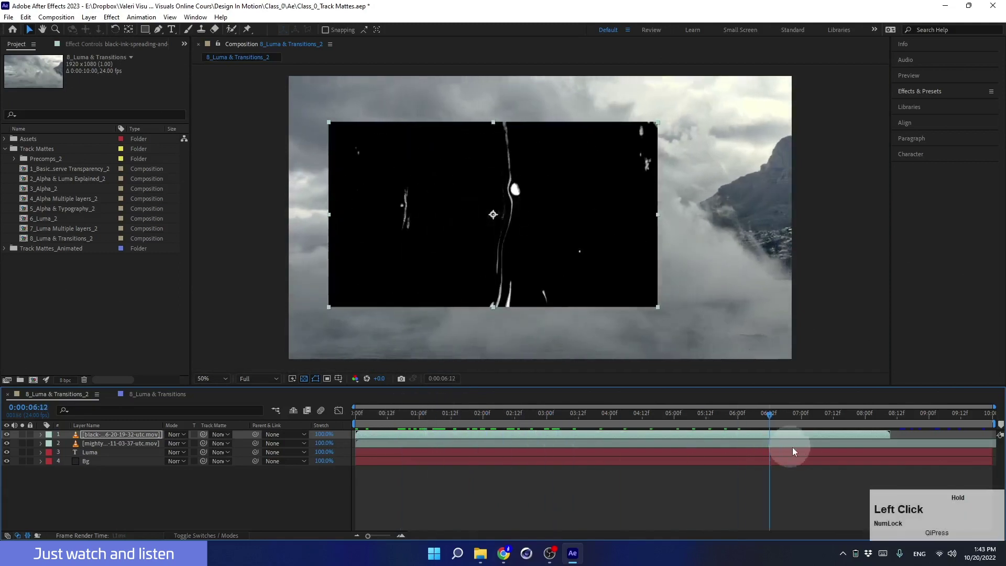
left_click_drag(725, 445, 536, 414)
scroll(493, 224, "down", 1)
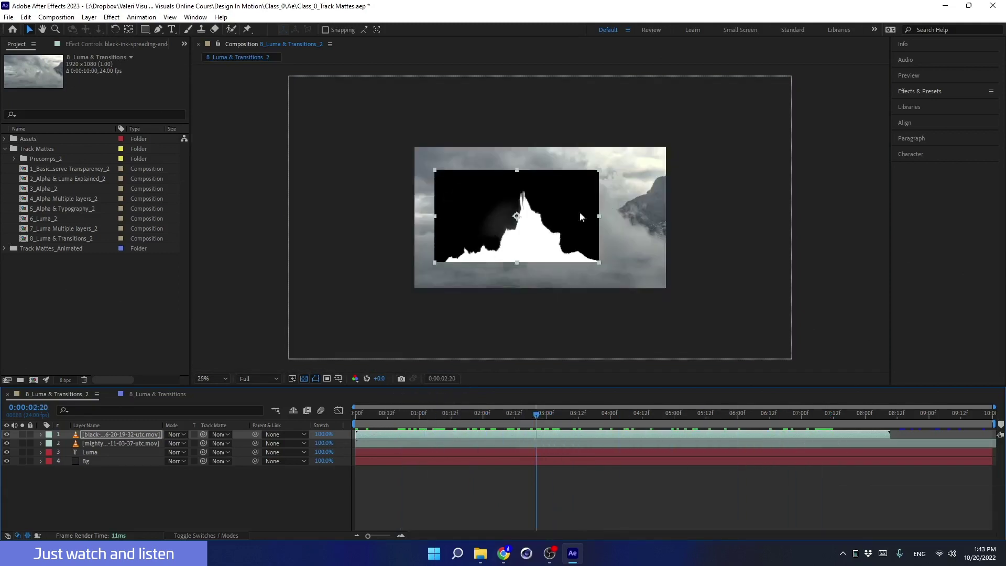
- Center the black ink layer in the composition and resize it with Fit to Comp
left_click(912, 125)
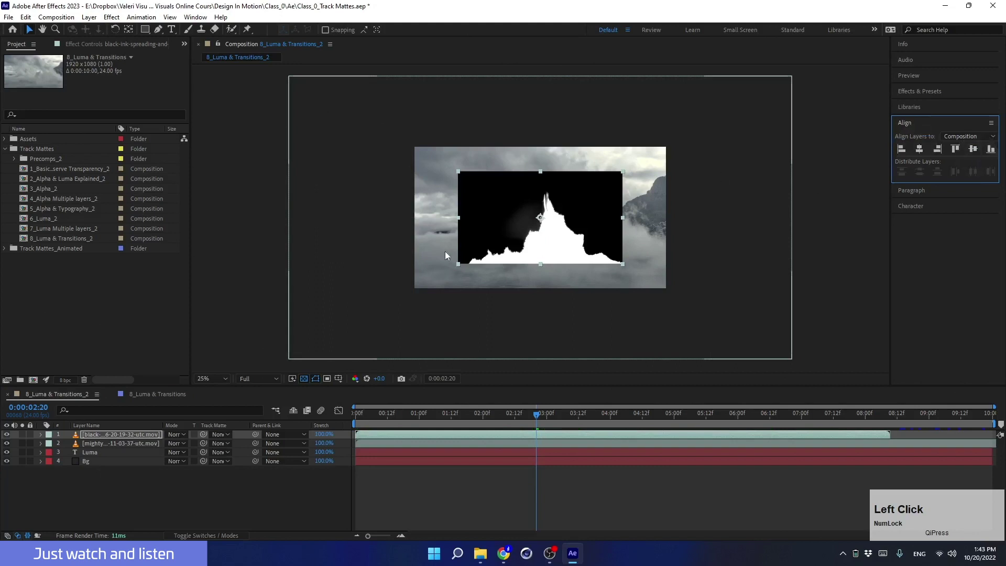
scroll(541, 215, "up", 1)
right_click(505, 217)
mouse_move(575, 262)
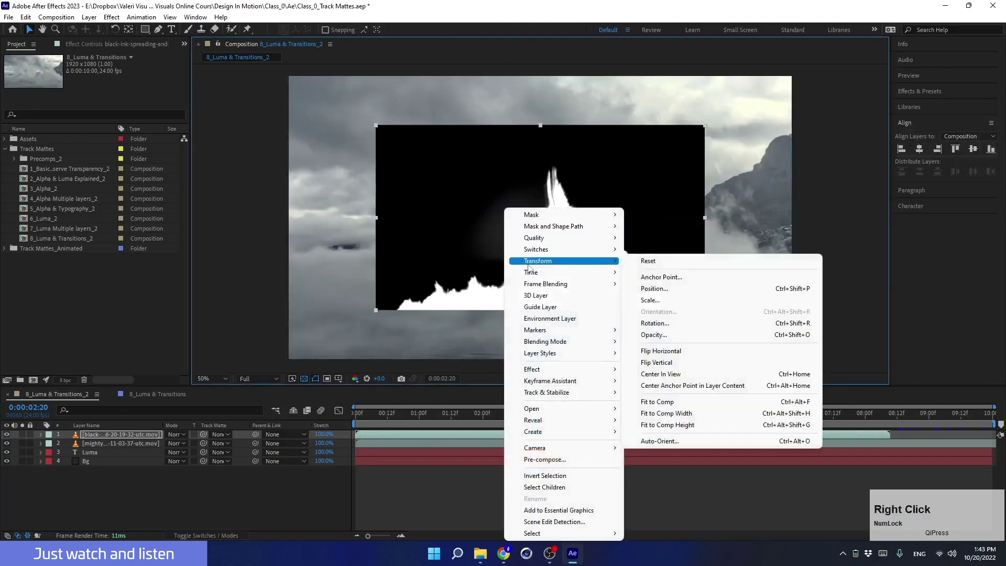
left_click(657, 402)
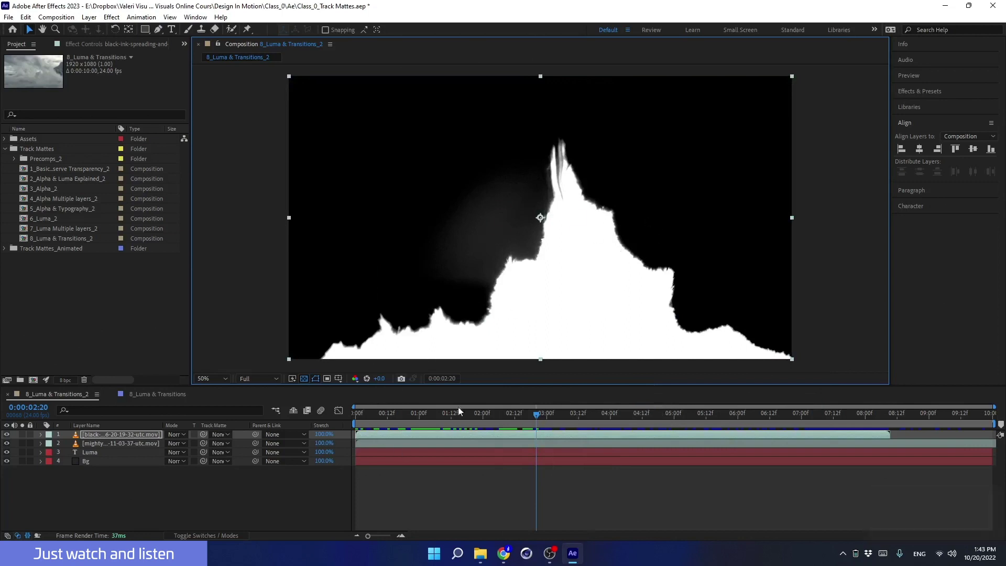
- Hide the black ink layer and toggle the mountain footage's visibility to view the layers beneath
left_click_drag(458, 416, 507, 438)
left_click(6, 435)
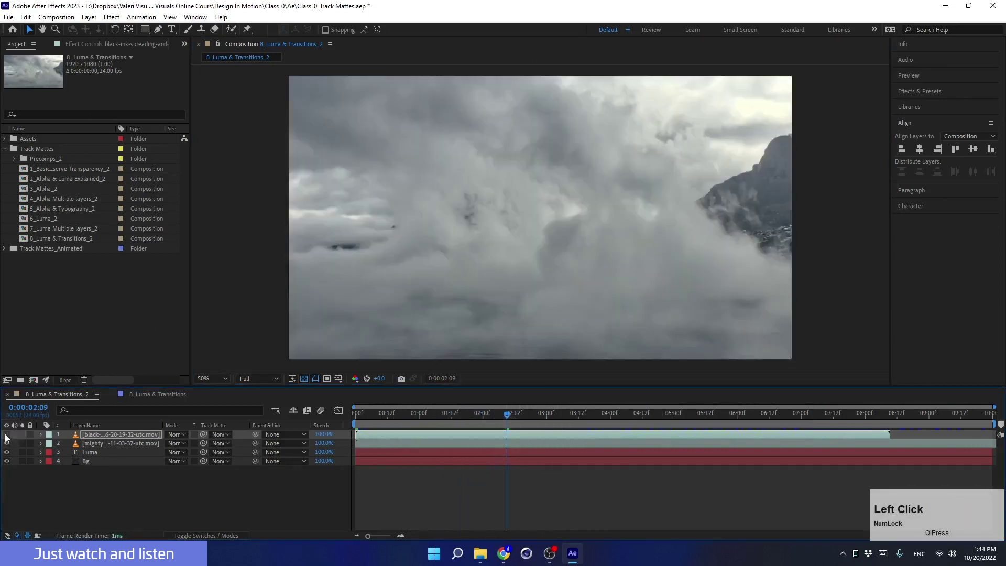
left_click(117, 445)
left_click(6, 444)
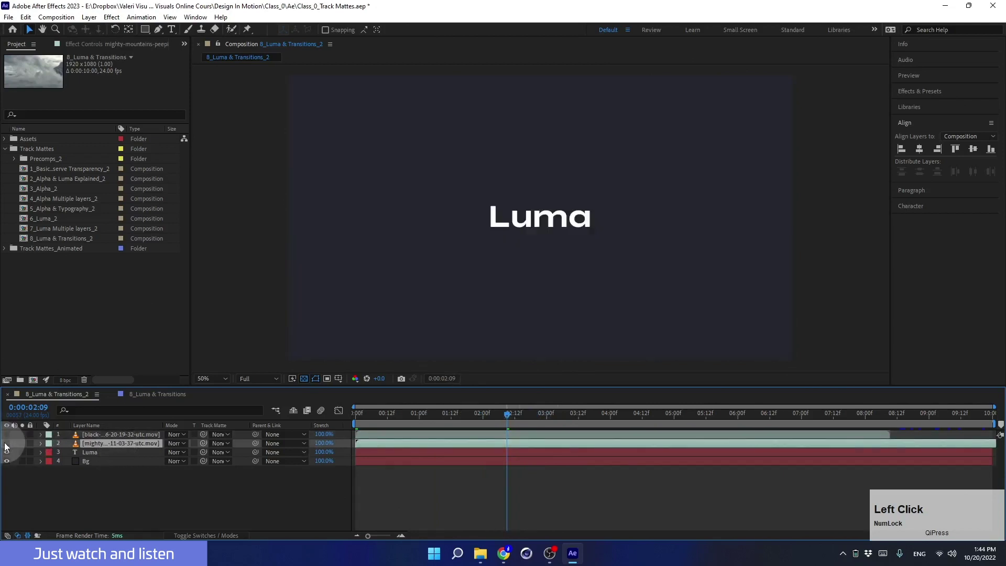
left_click(6, 443)
- Scale the mountain footage down around its center, keeping it larger than the frame, and scrub to check it
scroll(453, 304, "down", 2)
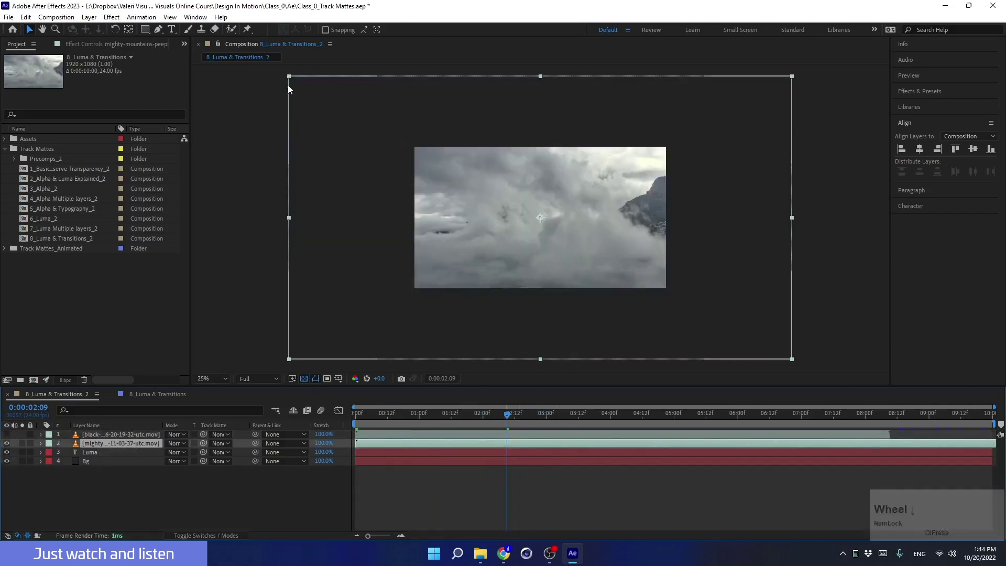
left_click_drag(289, 77, 375, 160)
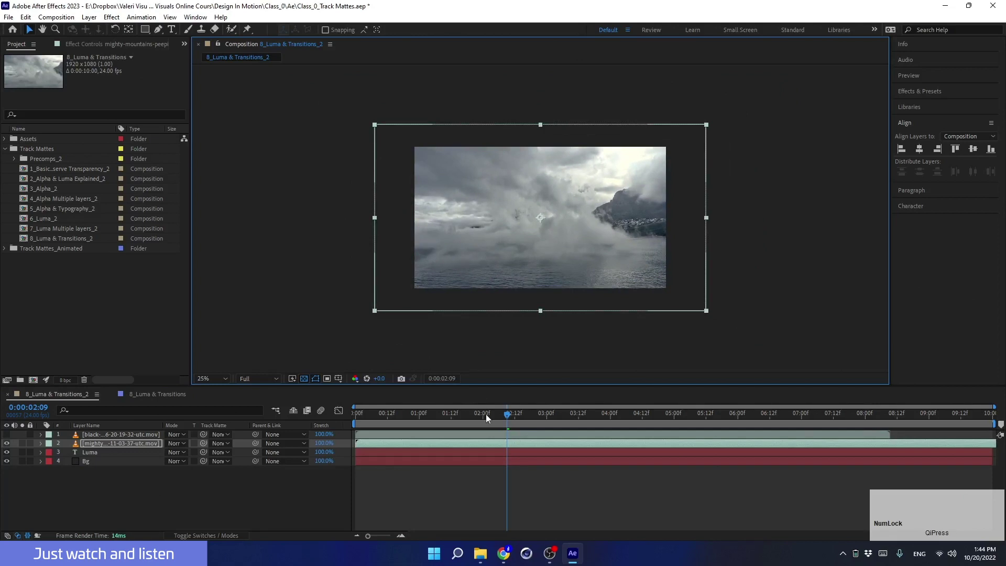
mouse_move(486, 414)
left_mouse_down()
mouse_move(377, 409)
mouse_move(470, 425)
left_mouse_up()
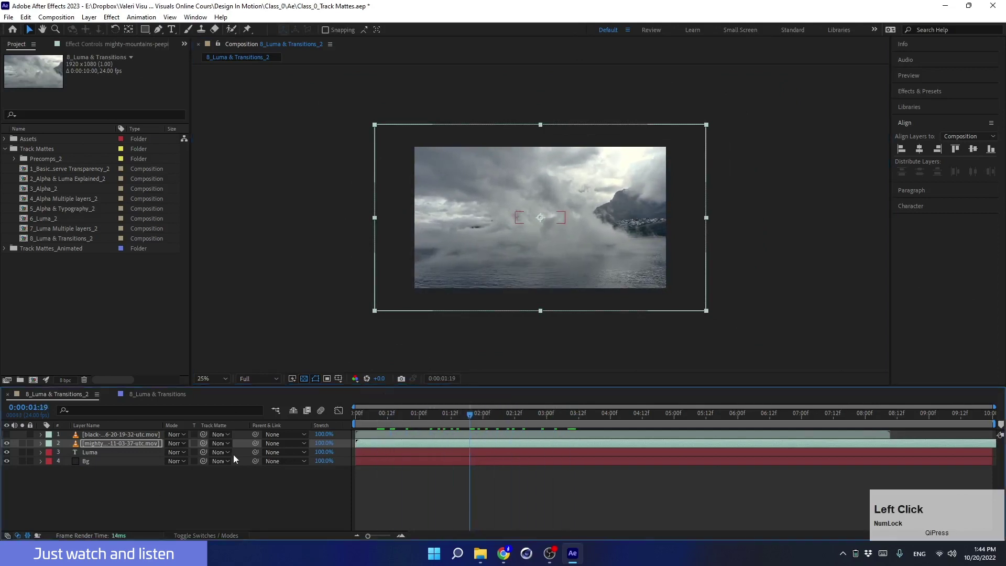
- Hide the mountain footage and examine the Luma text and Bg layers by toggling each one's visibility
left_click(6, 444)
left_click(91, 452)
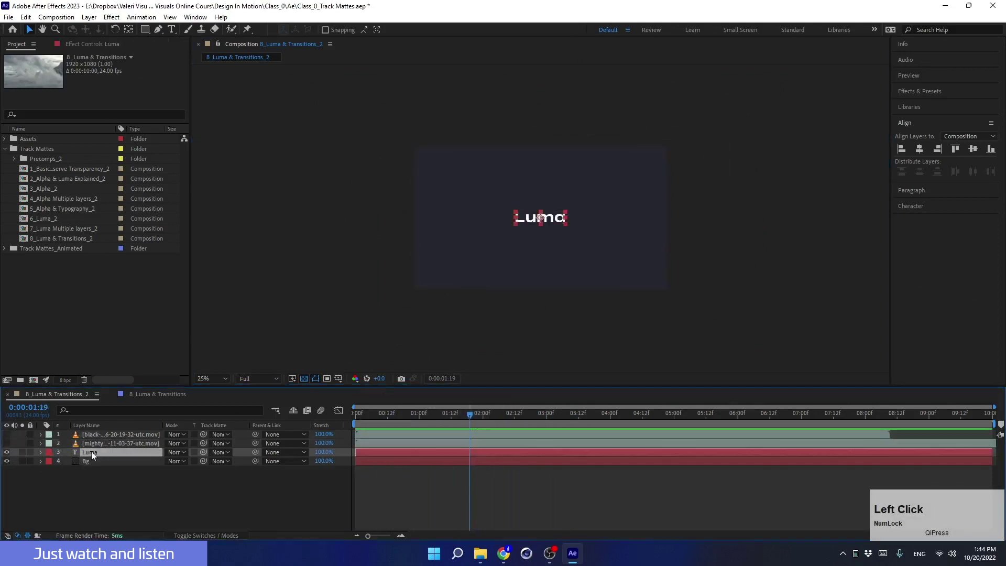
scroll(530, 217, "up", 2)
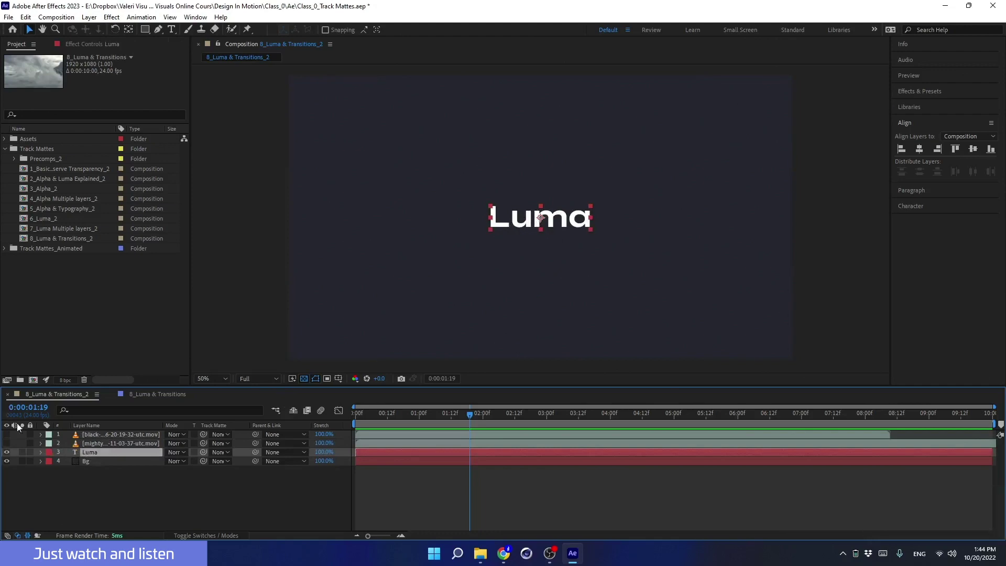
left_click(7, 461)
left_click(7, 461)
left_click(5, 452)
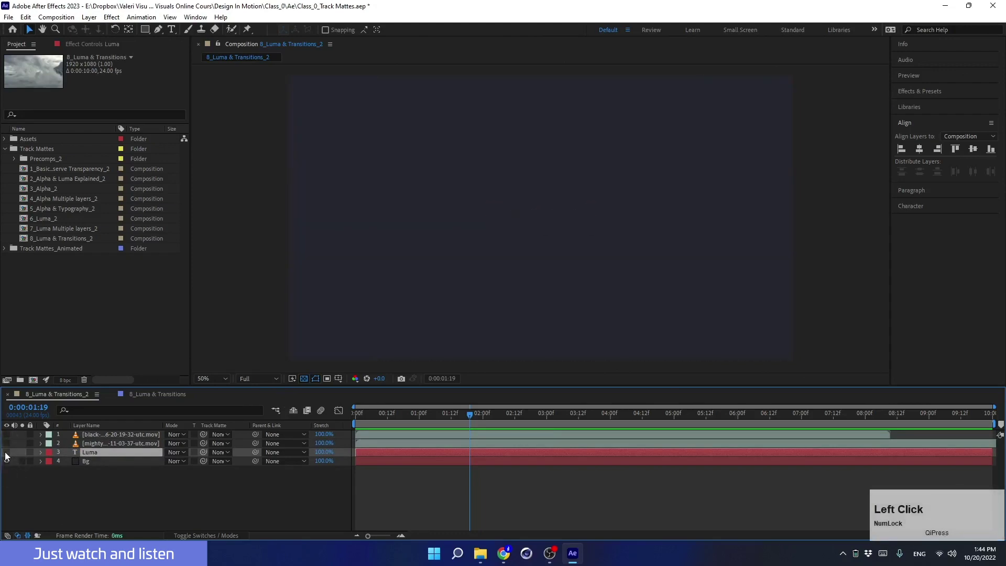
left_click(6, 452)
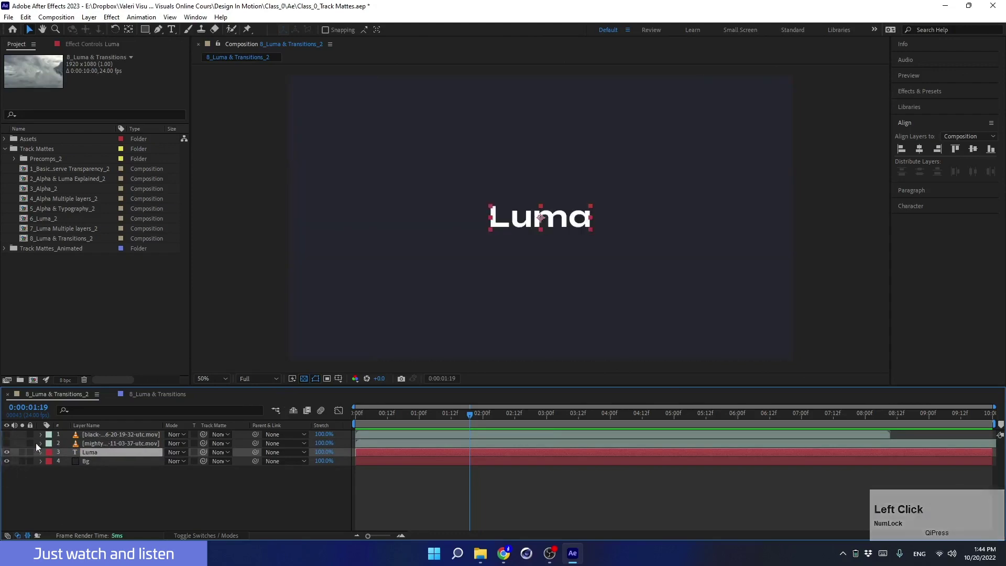
- Turn the mountain footage and the black ink layer visible again
left_click(95, 443)
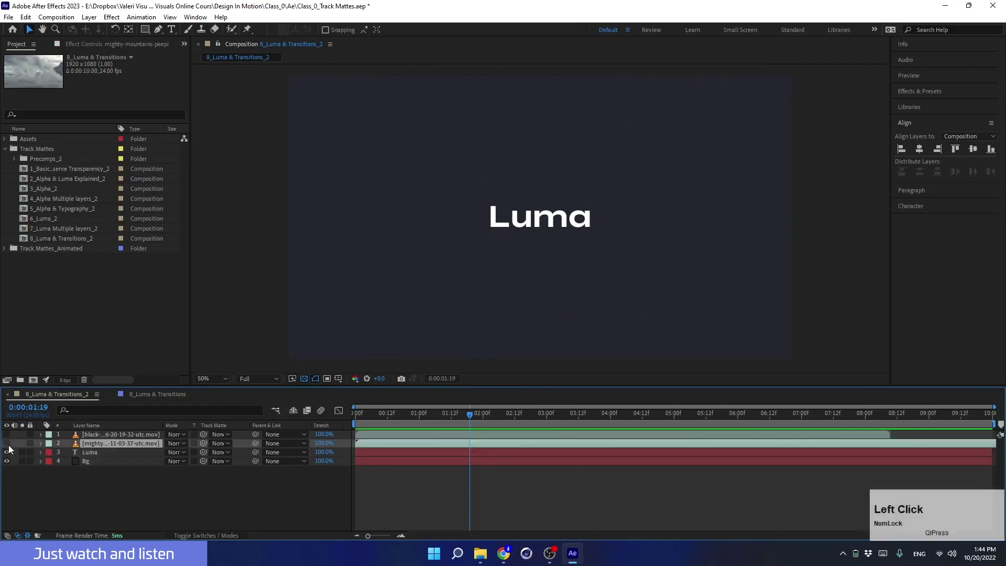
left_click(6, 443)
left_click(7, 434)
left_click(99, 434)
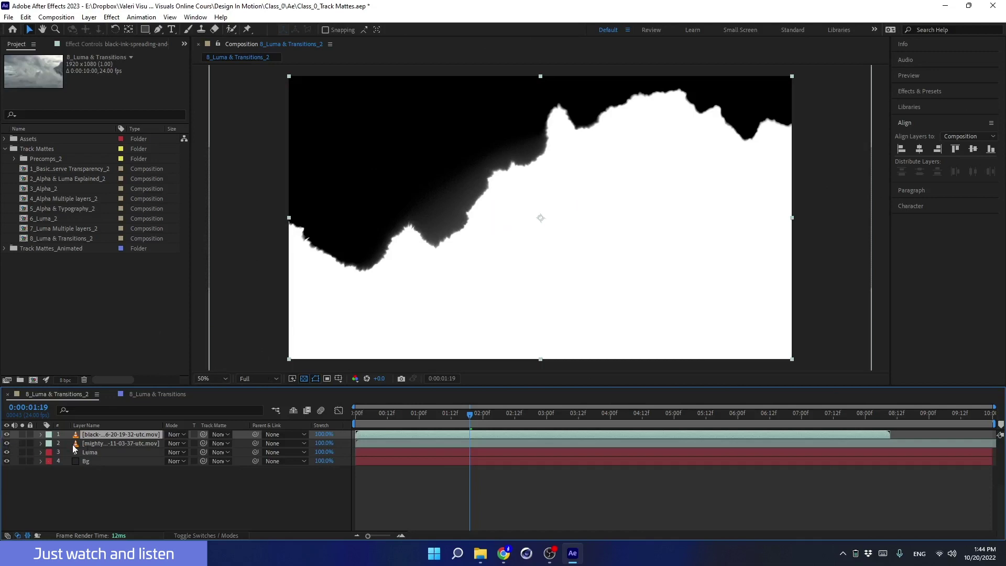
- Assign the black ink layer as the mountain footage's track matte, switch it to luma, and scrub to check the transition
left_click(104, 441)
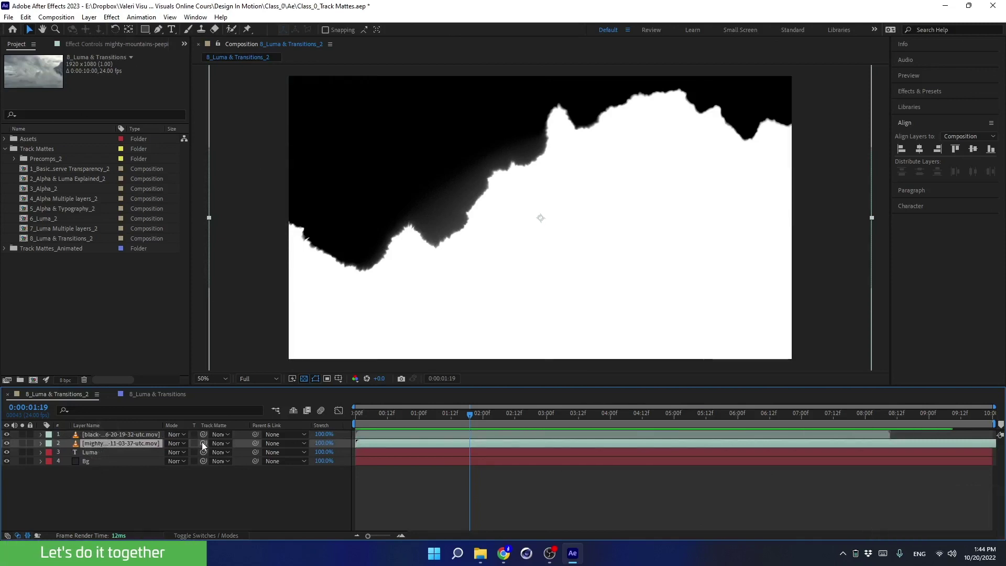
left_click_drag(202, 442, 107, 433)
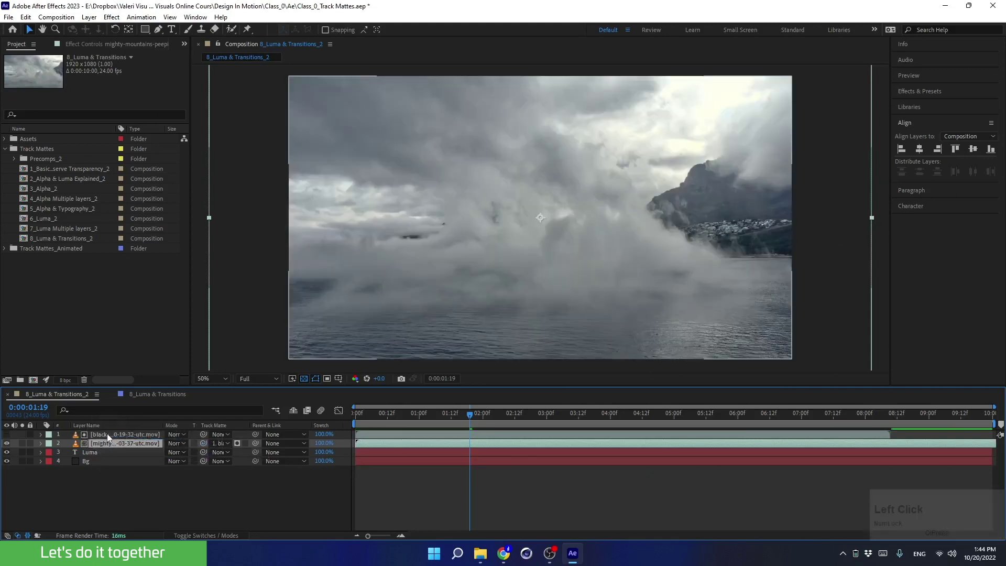
left_click(238, 443)
left_click_drag(463, 419, 414, 433)
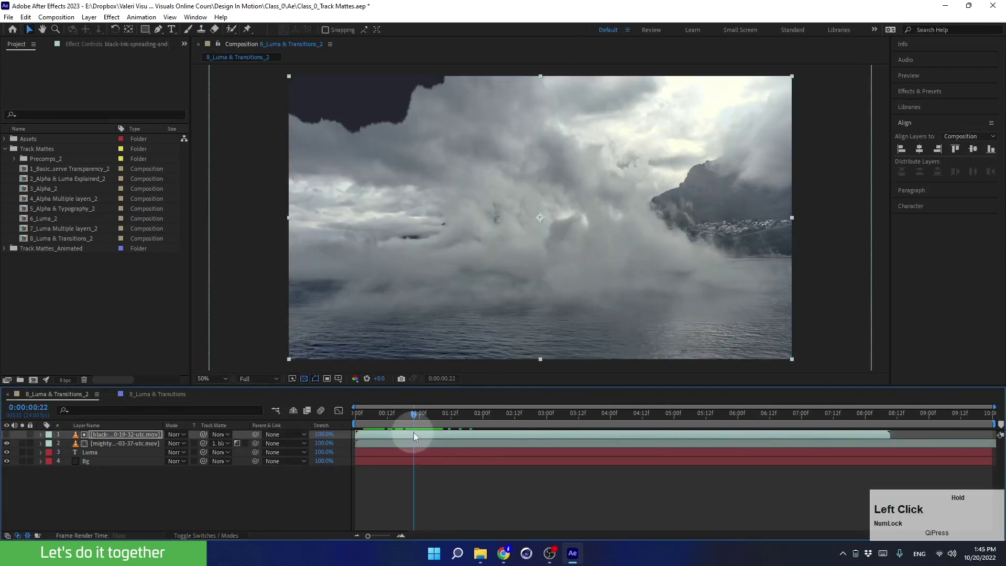
- Hide the Luma text and Bg layers, and compare the black ink matte with the masked mountain footage while scrubbing
left_click(6, 460)
left_click(6, 452)
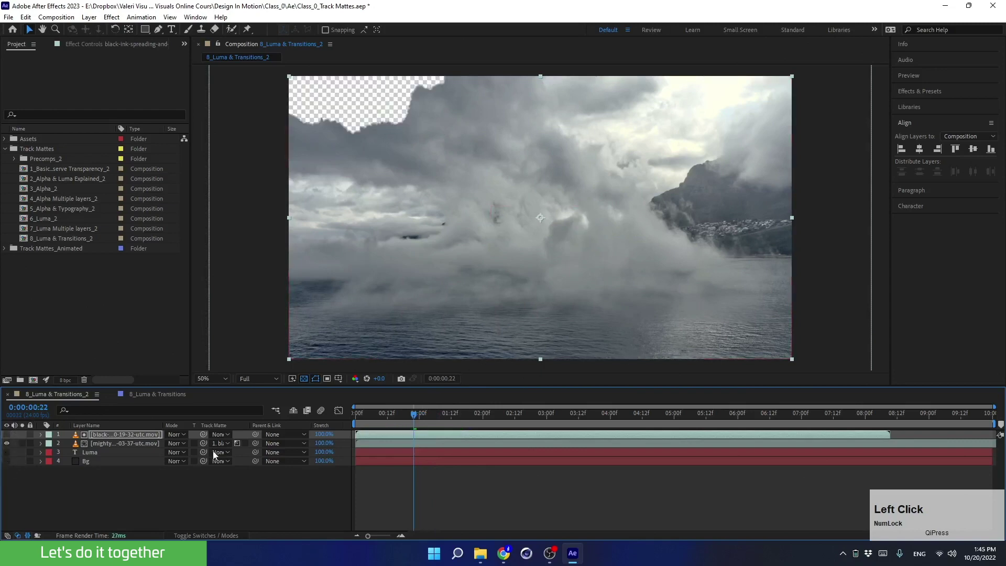
left_click(373, 413)
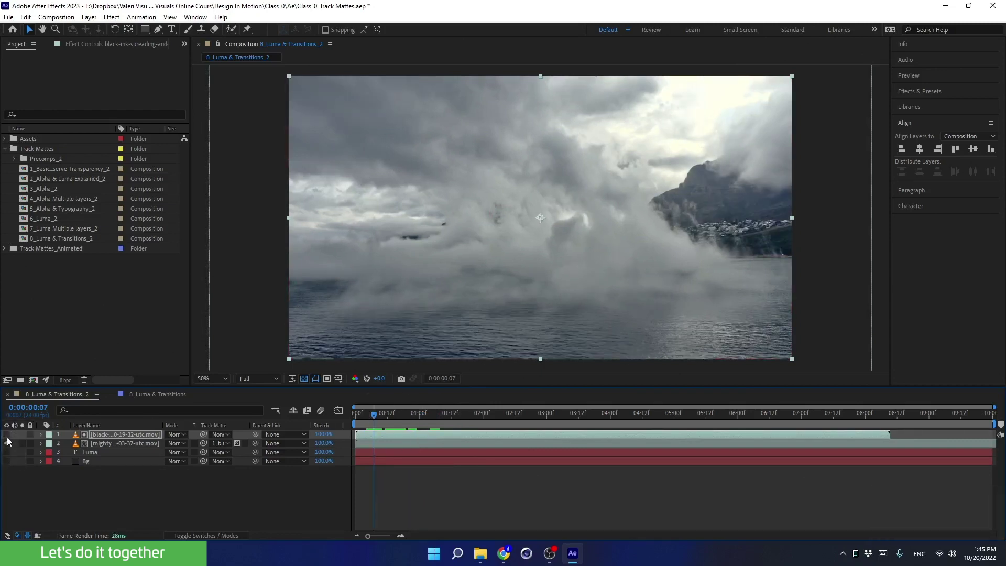
left_click(7, 434)
mouse_move(374, 414)
left_mouse_down()
mouse_move(421, 419)
mouse_move(454, 401)
left_mouse_up()
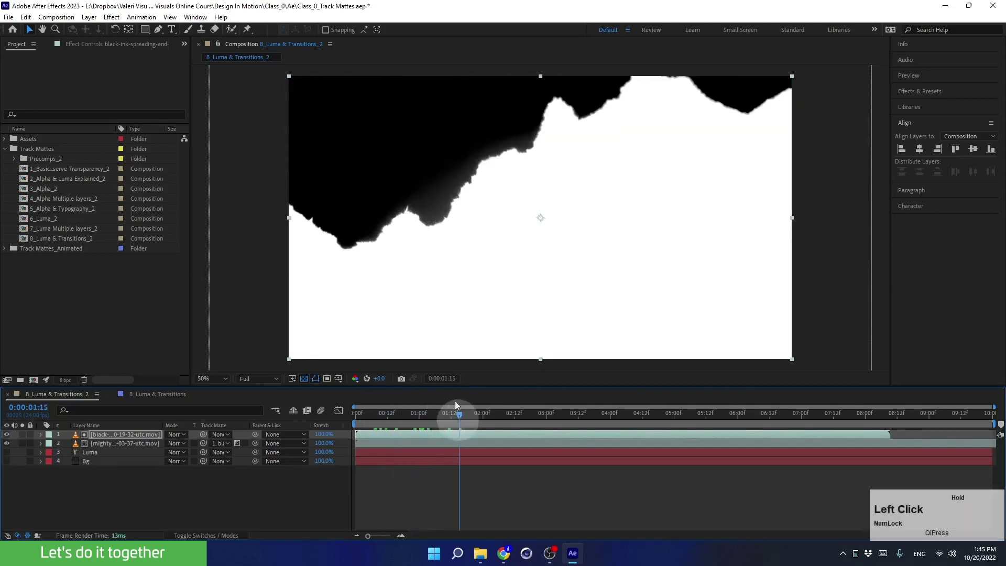
left_click(7, 435)
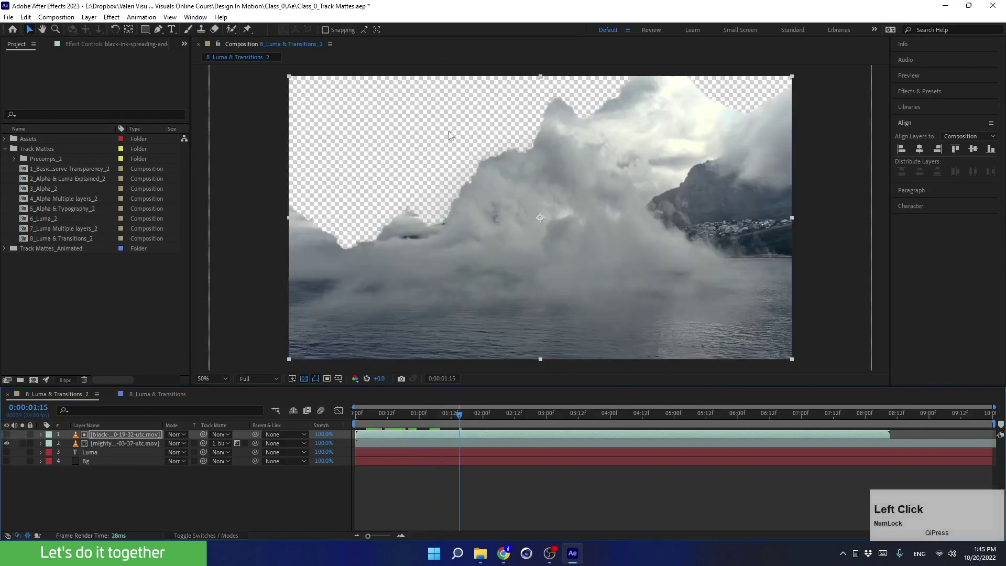
left_click_drag(454, 414, 446, 456)
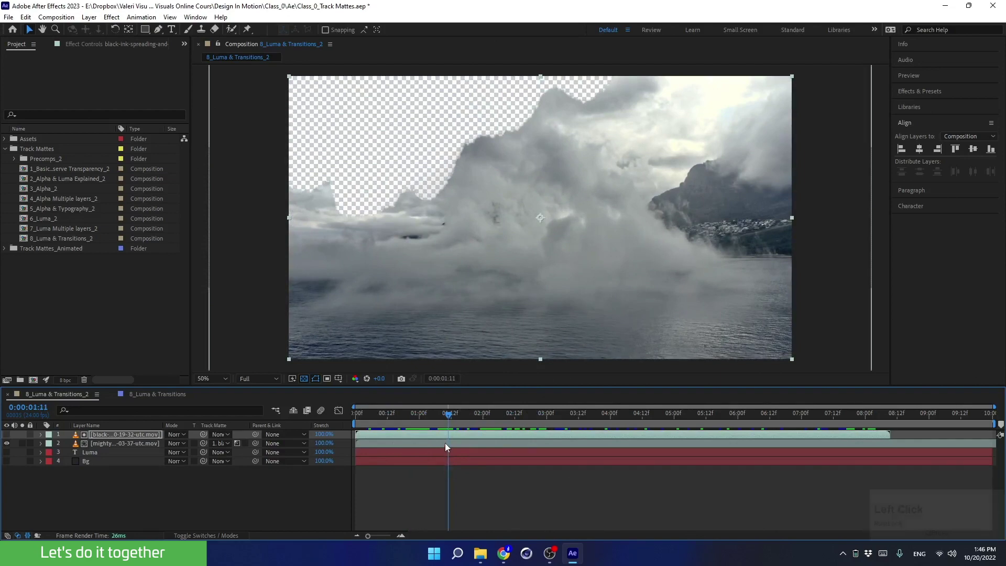
- Return to the first frame and invert the mountain footage's luma matte
left_click_drag(380, 418, 338, 426)
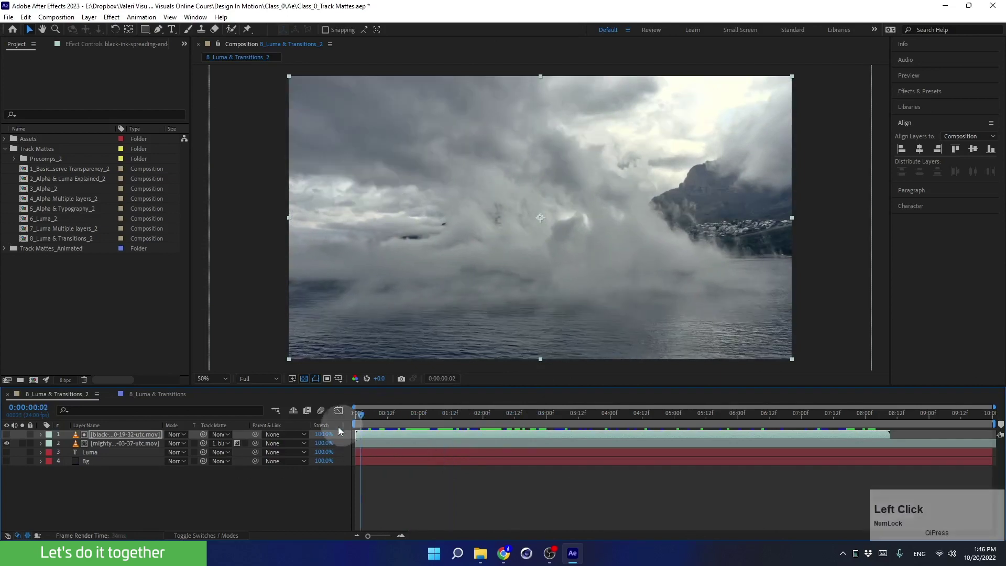
left_click(244, 443)
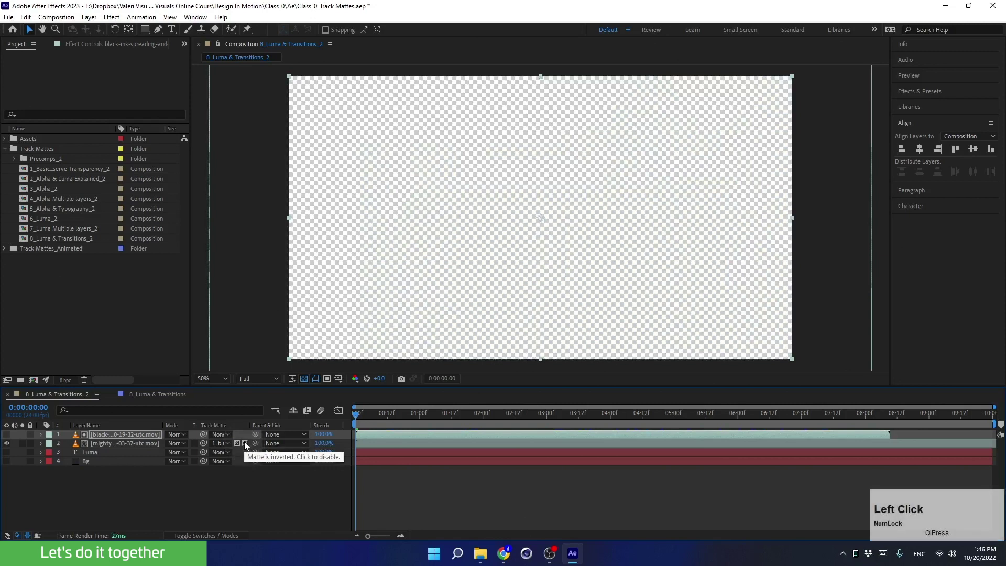
- Scrub the transition with the black ink layer shown and hidden to compare it with the inverted-matte mountain footage
left_click(7, 435)
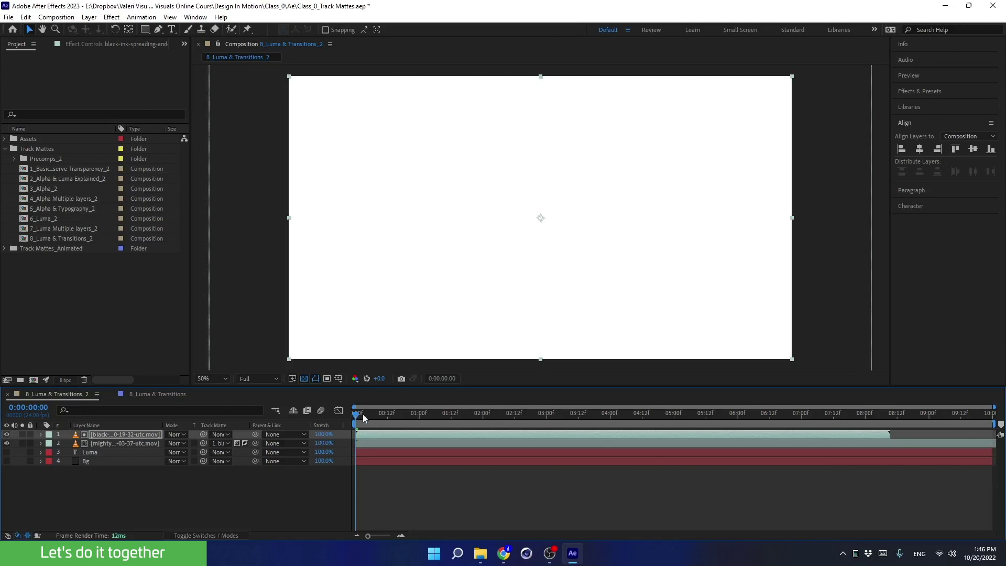
left_click_drag(363, 414, 451, 414)
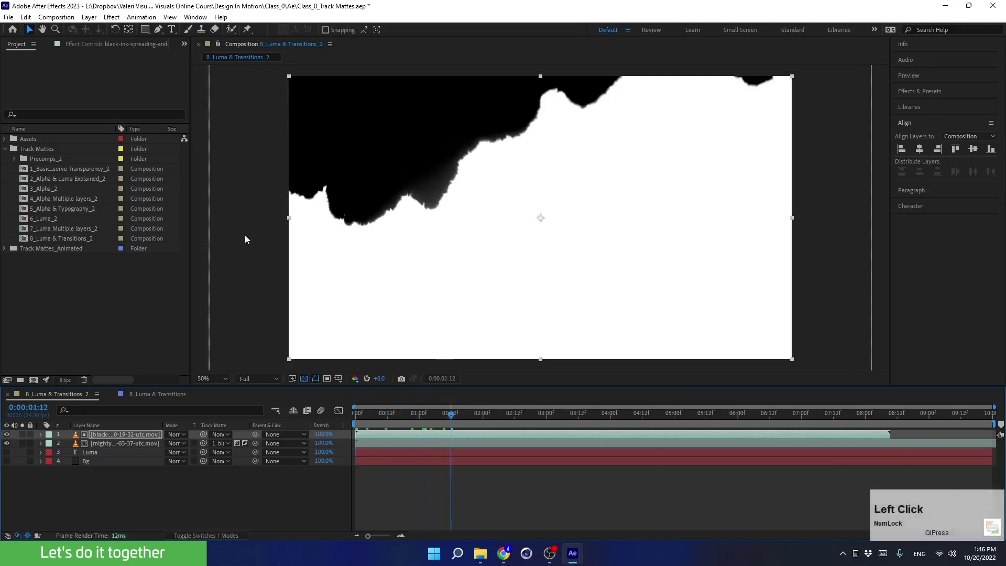
left_click(7, 434)
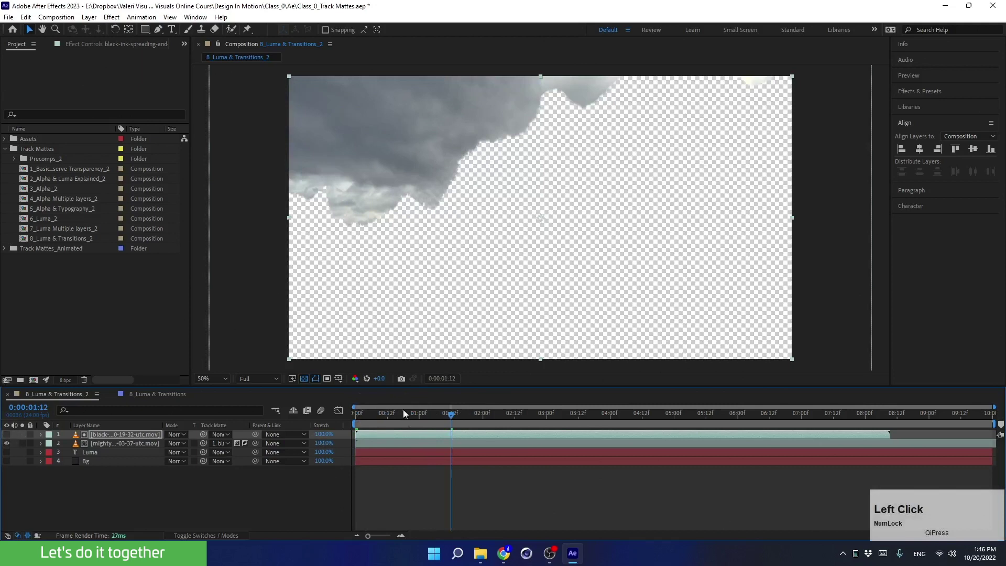
mouse_move(430, 419)
left_mouse_down()
mouse_move(382, 420)
mouse_move(718, 450)
mouse_move(490, 442)
left_mouse_up()
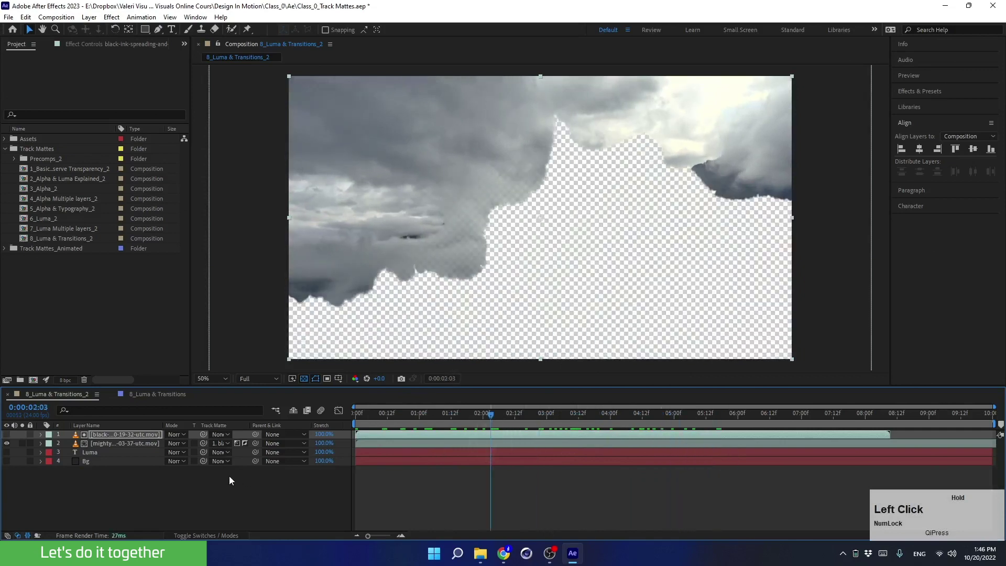
- Turn off the inversion of the mountain footage's luma matte and make the Luma and Bg layers visible, scrubbing to check the transition
left_click(246, 442)
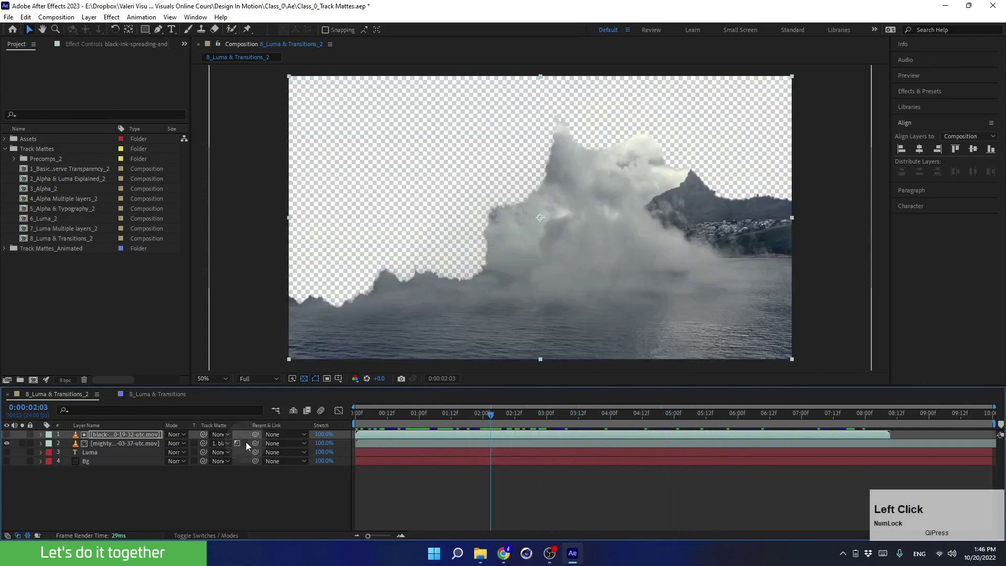
left_click_drag(398, 414, 456, 431)
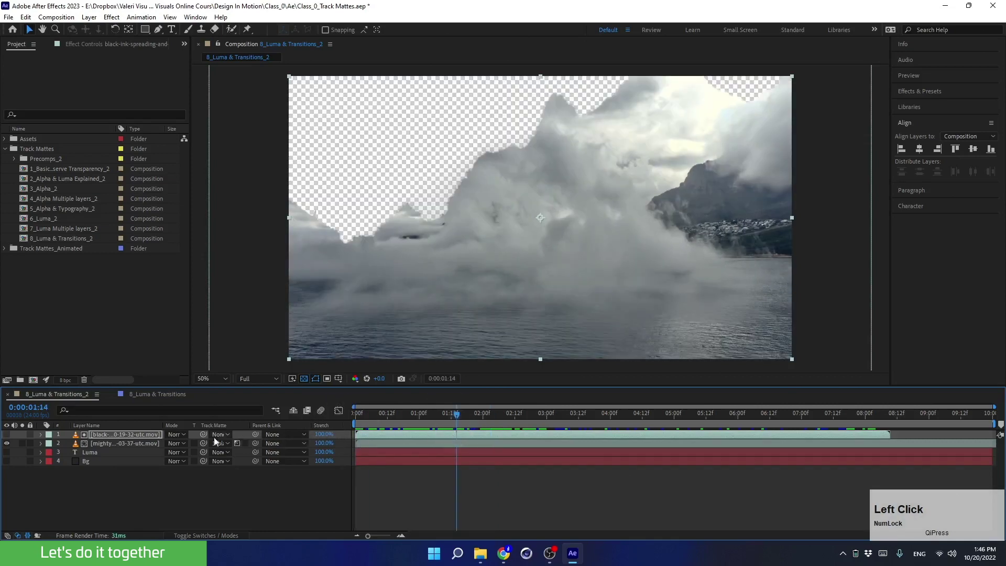
left_click(8, 453)
left_click_drag(478, 423, 573, 420)
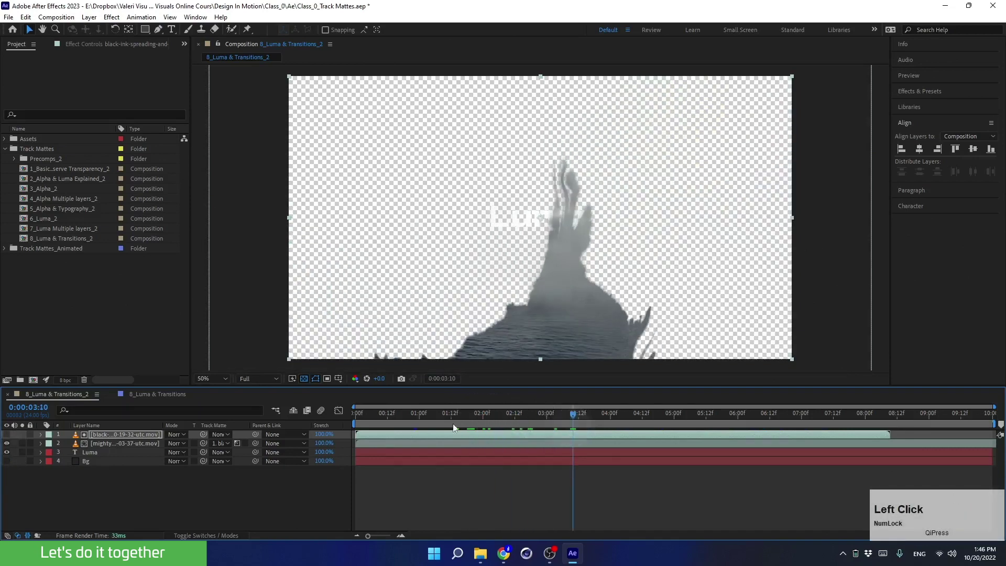
left_click(7, 461)
- Apply the Glow effect to the Luma text layer and set its Glow Radius to 60
left_click(100, 452)
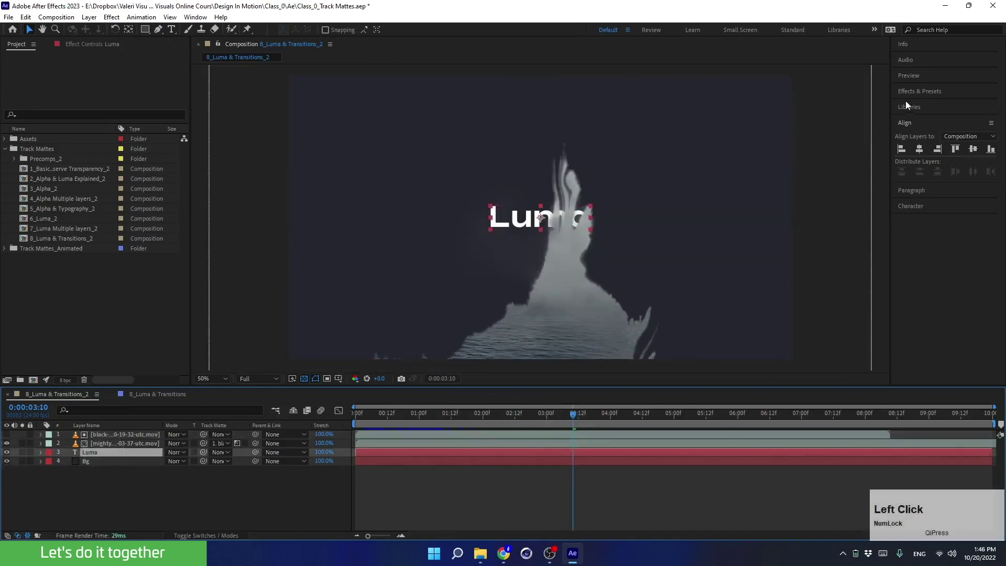
left_click(917, 92)
left_click(922, 100)
type("glow")
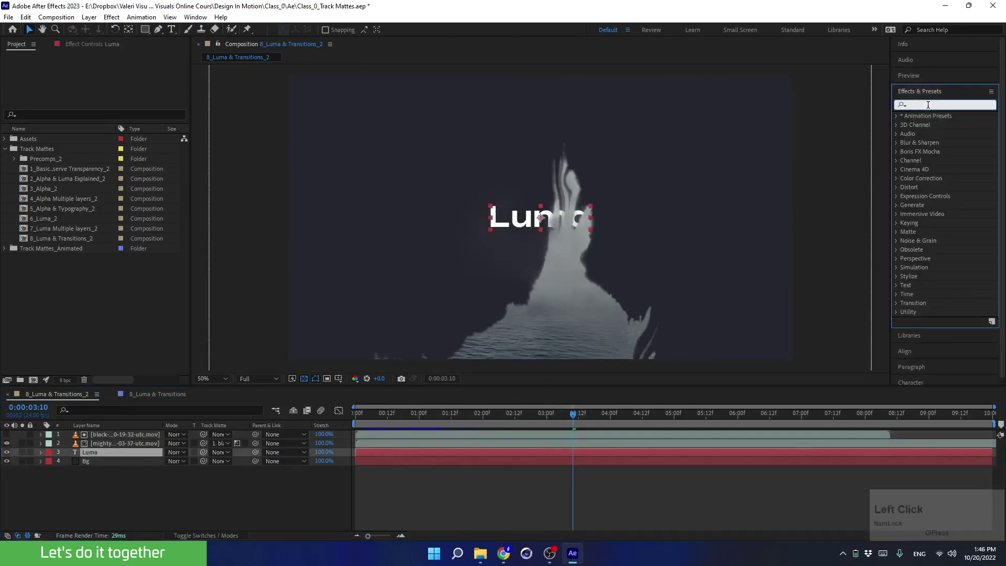
left_click_drag(936, 170, 96, 453)
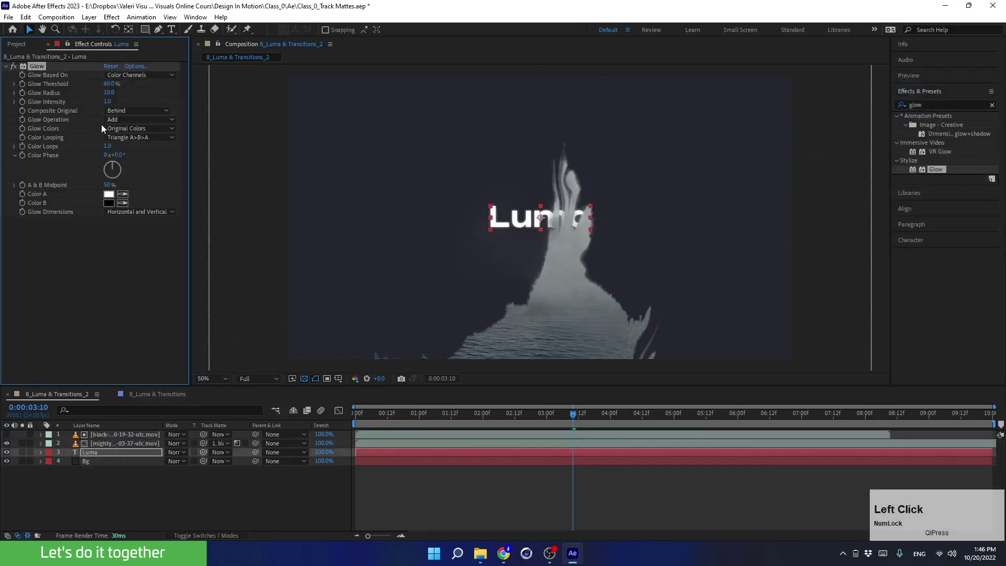
left_click(110, 93)
type("60")
left_click(107, 95)
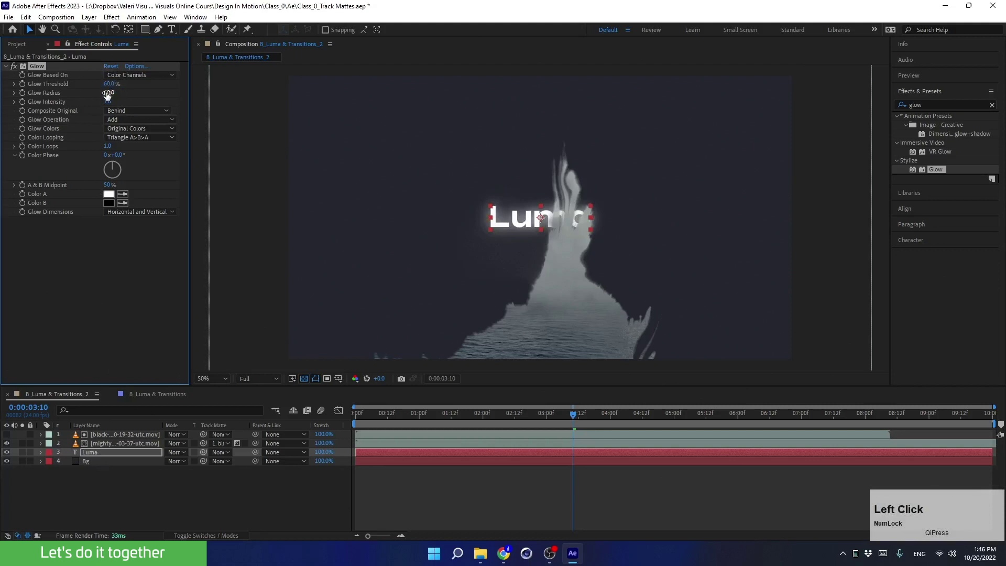
- Fade out the black ink layer with opacity keyframes, starting at 100% at 0:00:07:00 and lowering the value at 0:00:08:09
mouse_move(574, 414)
left_mouse_down()
mouse_move(359, 441)
mouse_move(624, 442)
mouse_move(848, 423)
mouse_move(763, 423)
left_mouse_up()
left_click(248, 497)
mouse_move(825, 424)
left_mouse_down()
mouse_move(881, 436)
mouse_move(898, 417)
mouse_move(884, 419)
left_mouse_up()
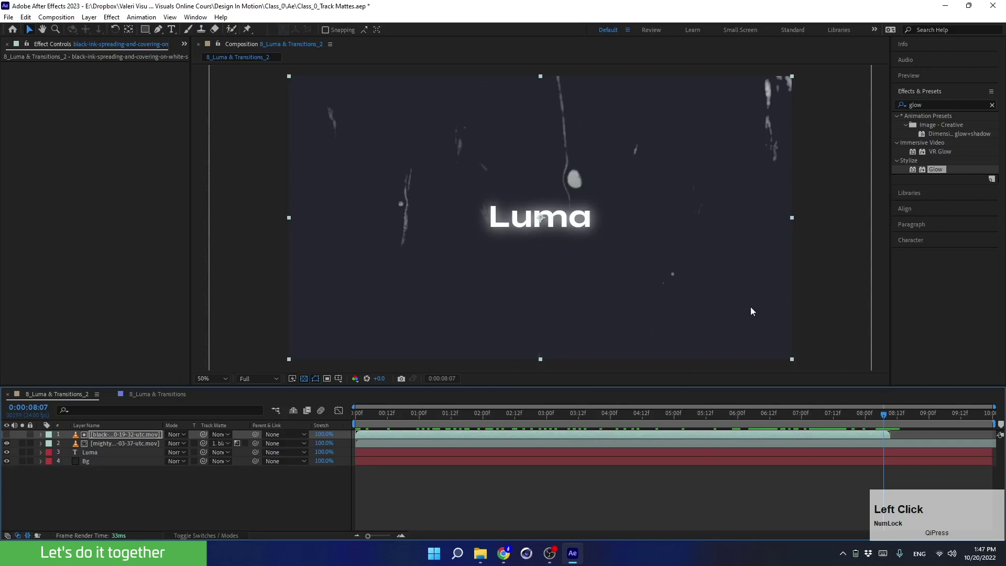
mouse_move(881, 417)
left_mouse_down()
mouse_move(901, 419)
mouse_move(864, 420)
left_mouse_up()
left_click_drag(755, 423, 852, 448)
mouse_move(819, 446)
left_mouse_down()
mouse_move(830, 445)
mouse_move(801, 442)
left_mouse_up()
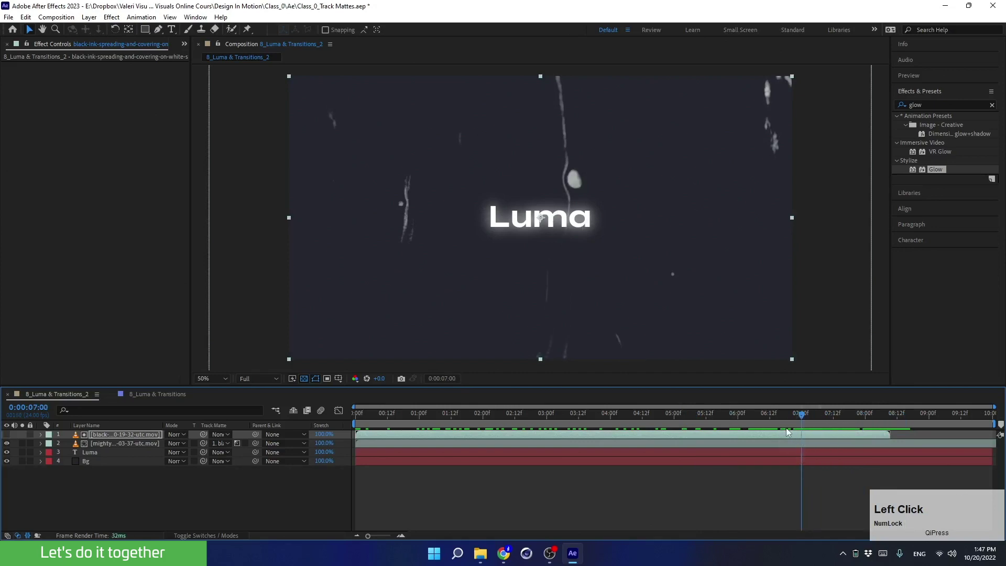
left_click(117, 435)
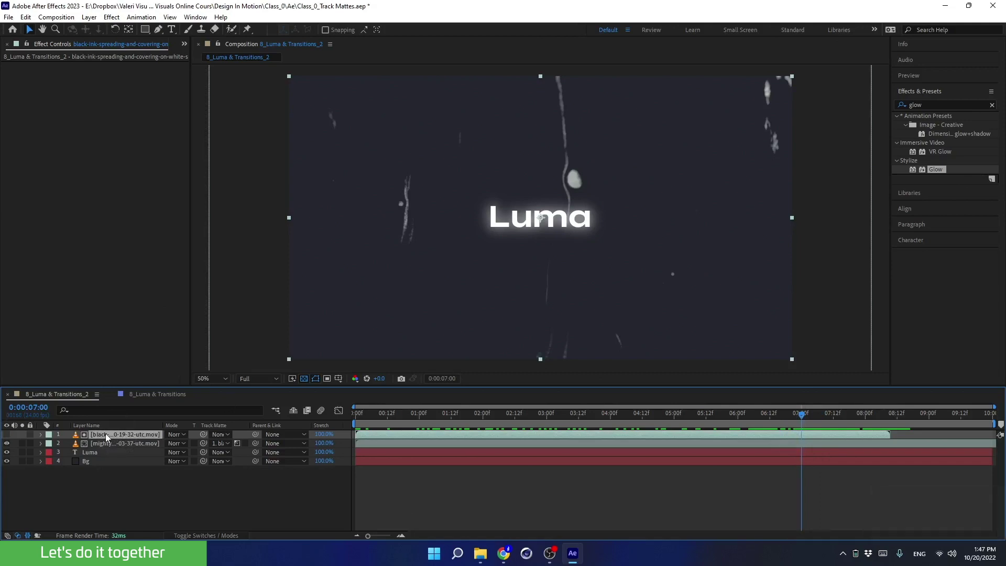
key("t")
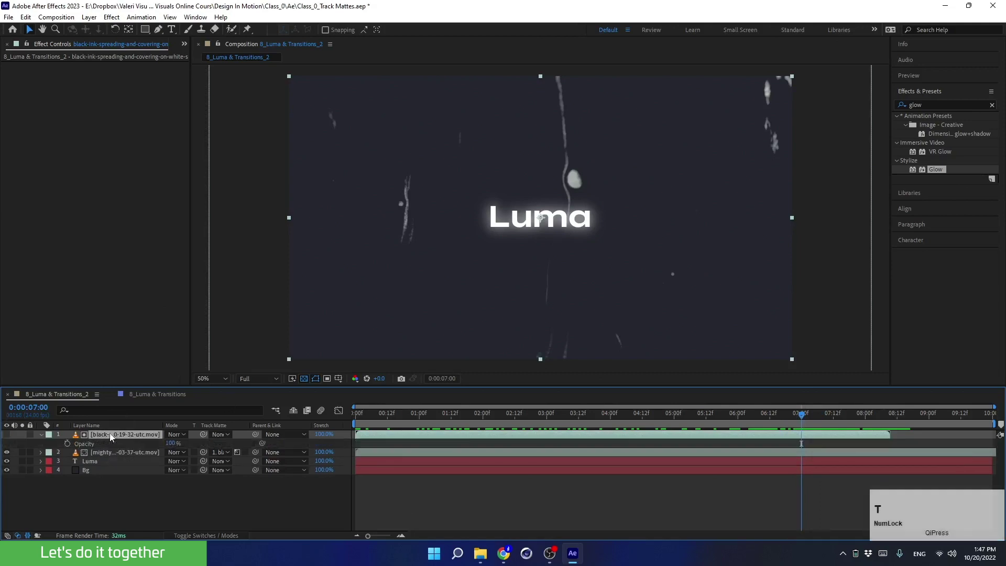
left_click(67, 443)
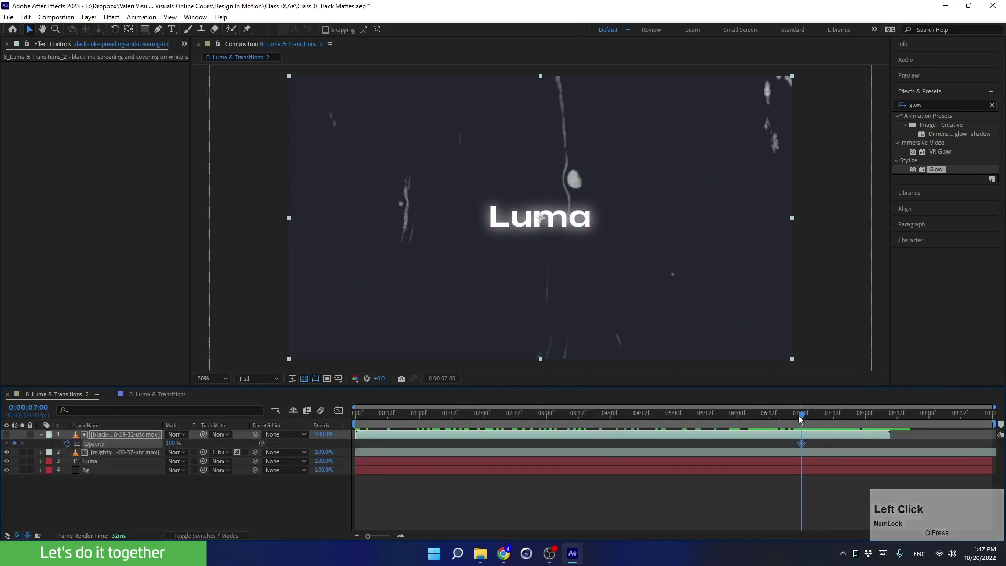
left_click_drag(800, 418, 884, 461)
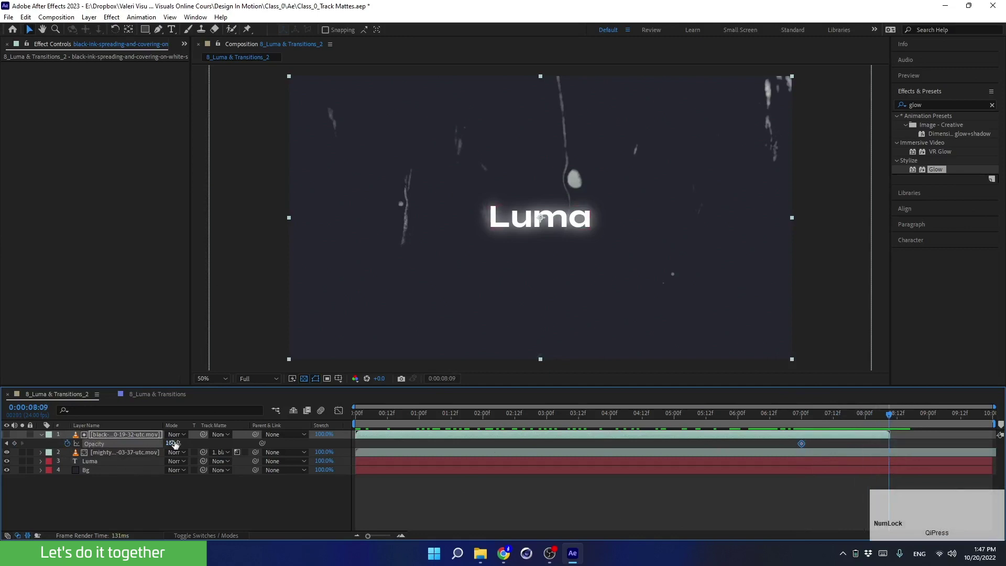
left_click_drag(175, 444, 56, 446)
- Shift the first opacity keyframe to about 0:00:07:12 and apply Easy Ease to both keyframes, checking the fade in playback
mouse_move(807, 416)
left_mouse_down()
mouse_move(878, 426)
mouse_move(809, 420)
mouse_move(839, 432)
mouse_move(855, 426)
mouse_move(830, 430)
mouse_move(822, 445)
mouse_move(831, 447)
mouse_move(862, 424)
mouse_move(908, 423)
mouse_move(837, 432)
mouse_move(813, 451)
mouse_move(821, 422)
mouse_move(788, 426)
left_mouse_up()
key("F9")
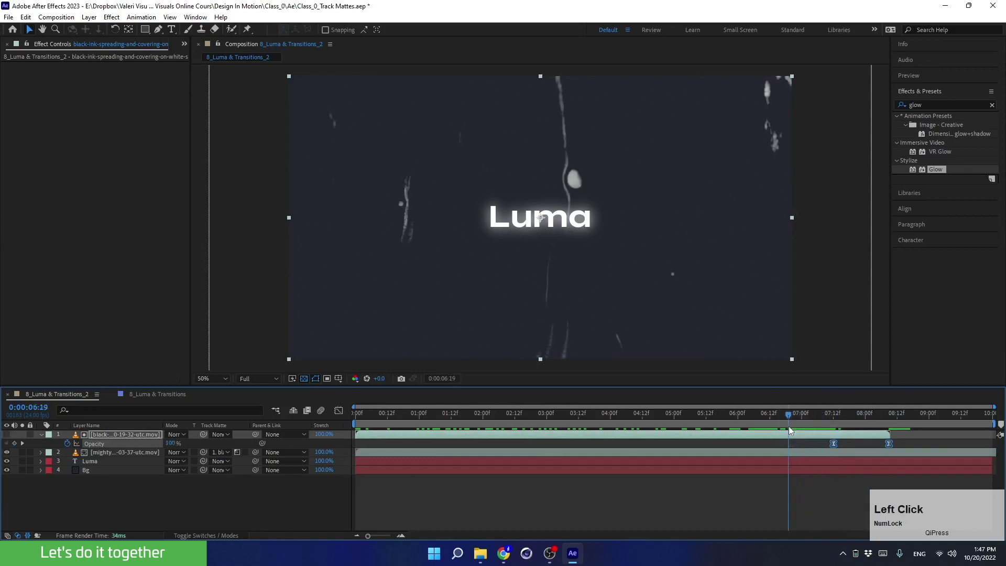
key("space")
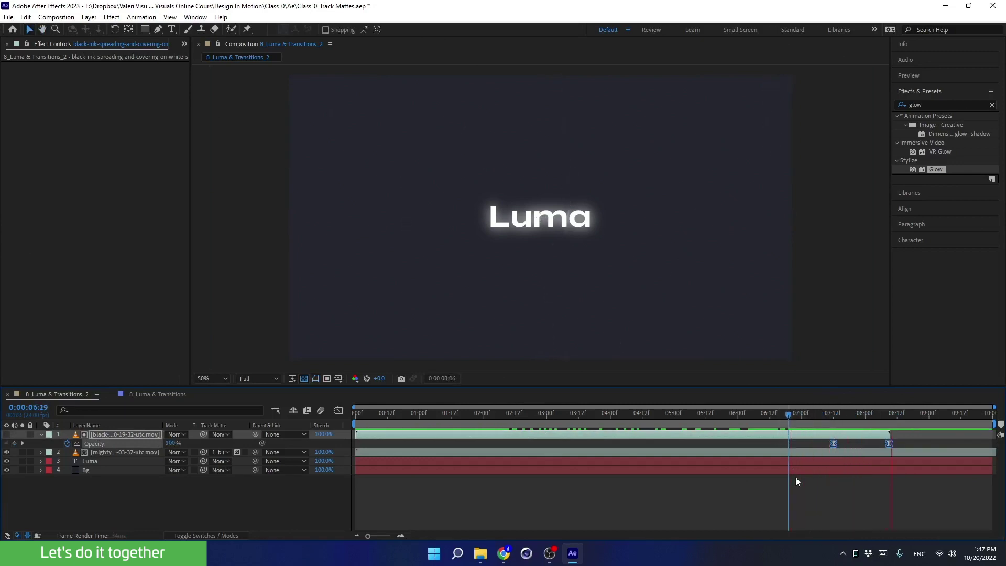
key("space")
left_click(838, 416)
left_click_drag(834, 417, 313, 450)
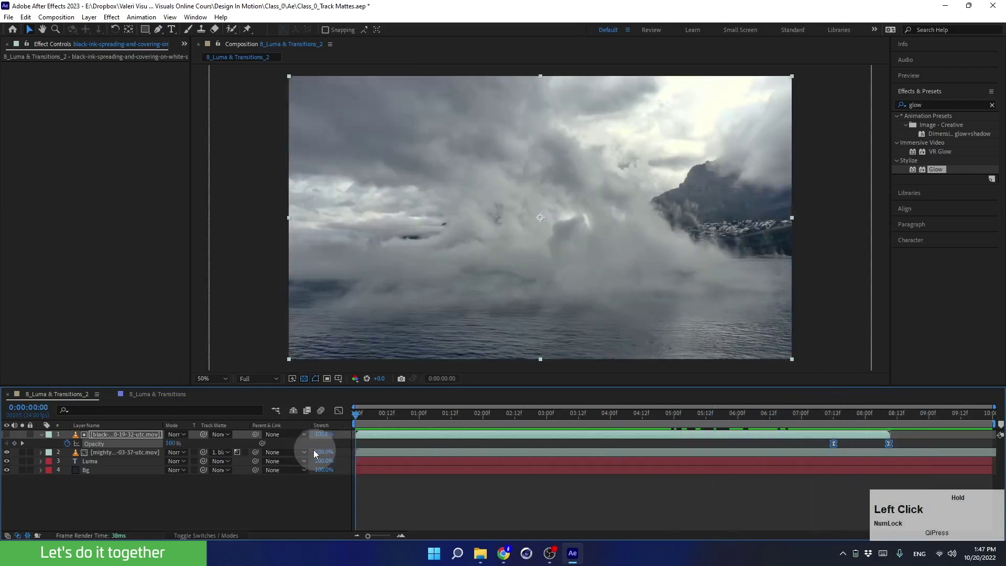
left_click(39, 435)
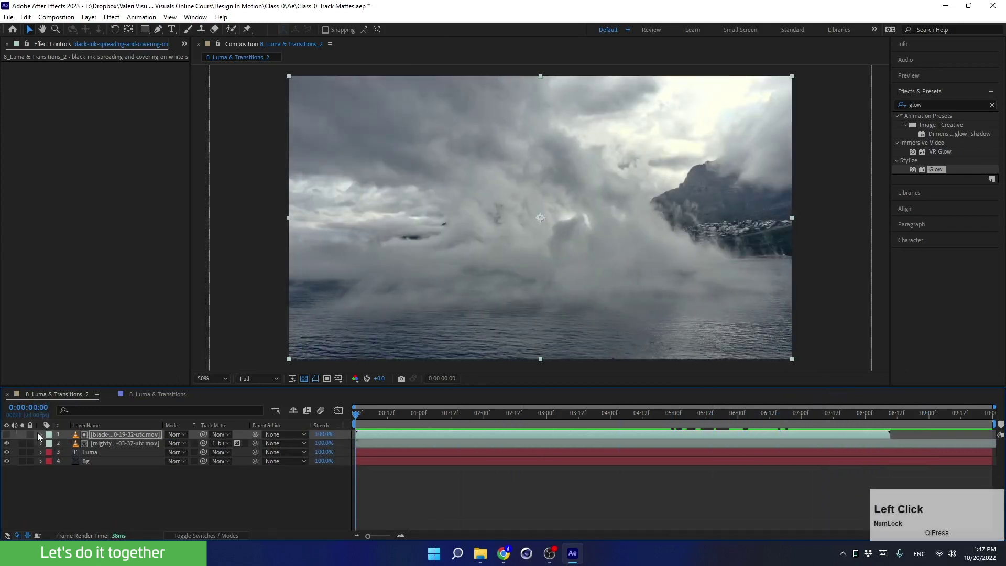
- Temporarily invert the mountain footage's luma matte and scrub to compare the reversed transition
left_click(244, 443)
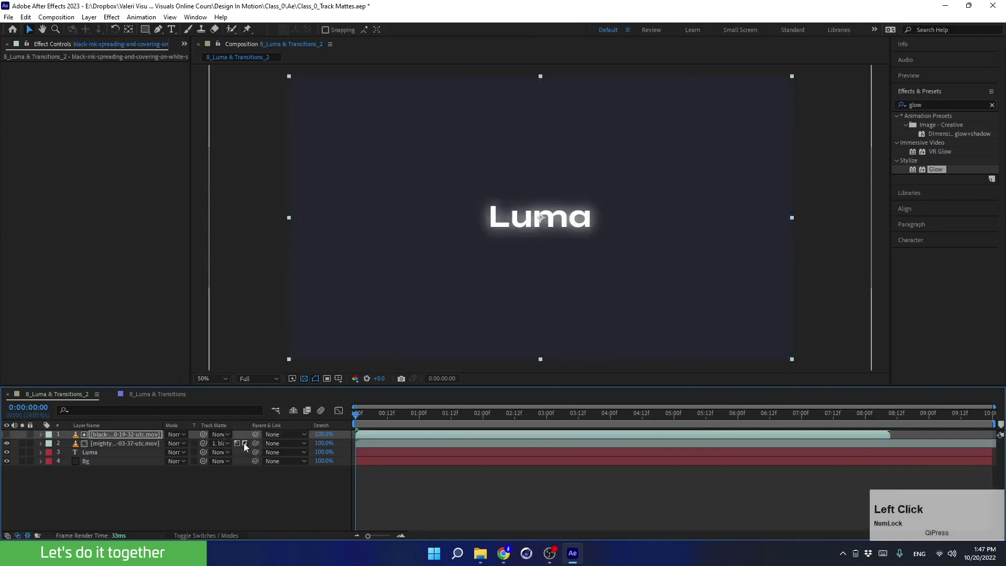
left_click_drag(355, 417, 259, 458)
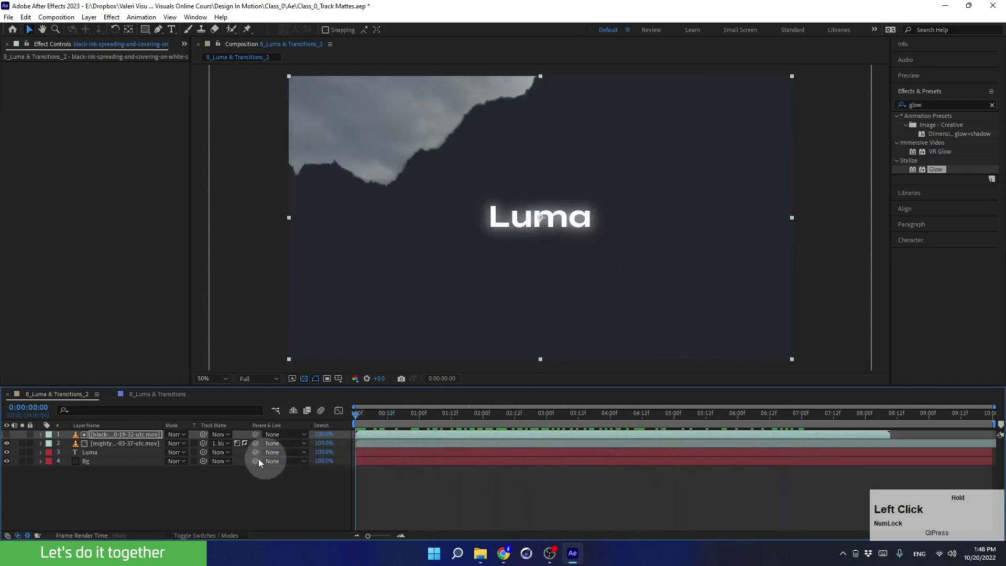
left_click(244, 443)
- Play back the finished ink transition from the mountain footage to the Luma title, and return to the first frame
key("space")
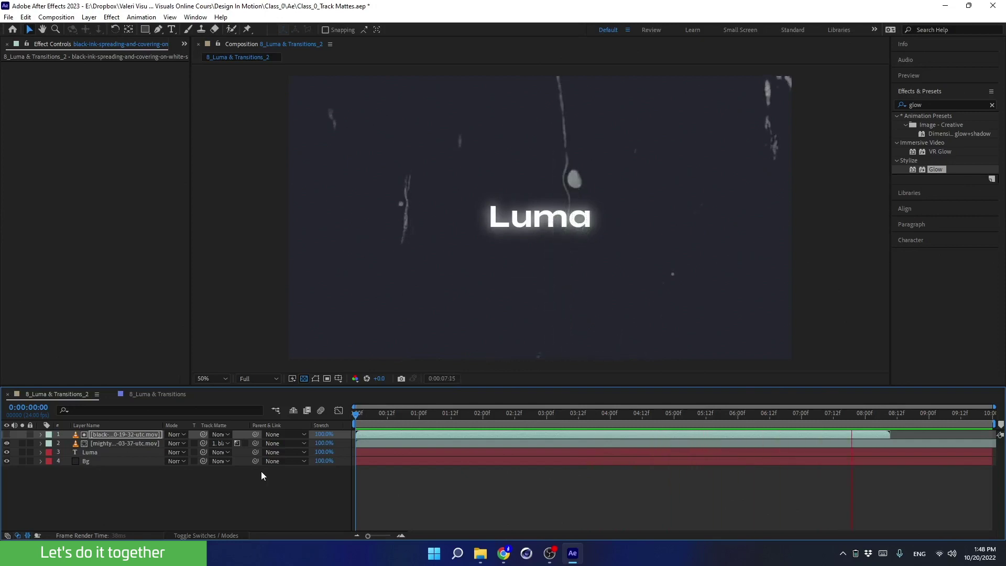
key("space")
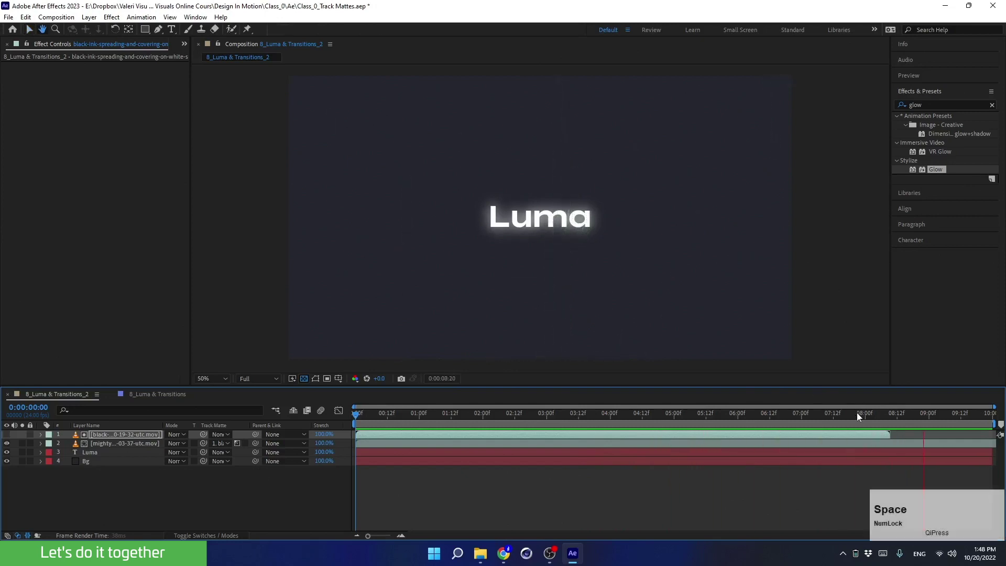
left_click_drag(857, 413, 225, 465)
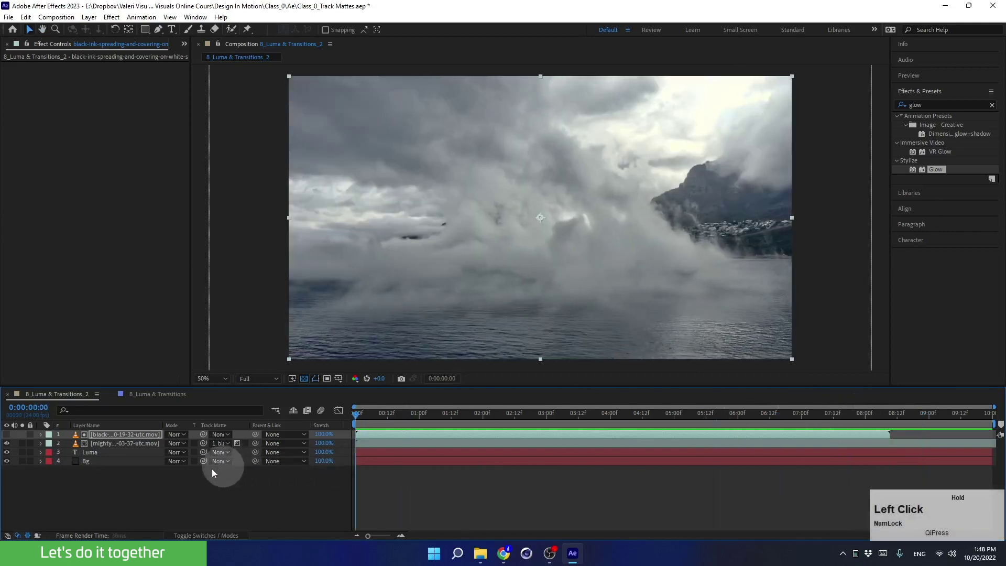
- Bring back the list of project items and save the project
left_click(184, 45)
left_click(186, 52)
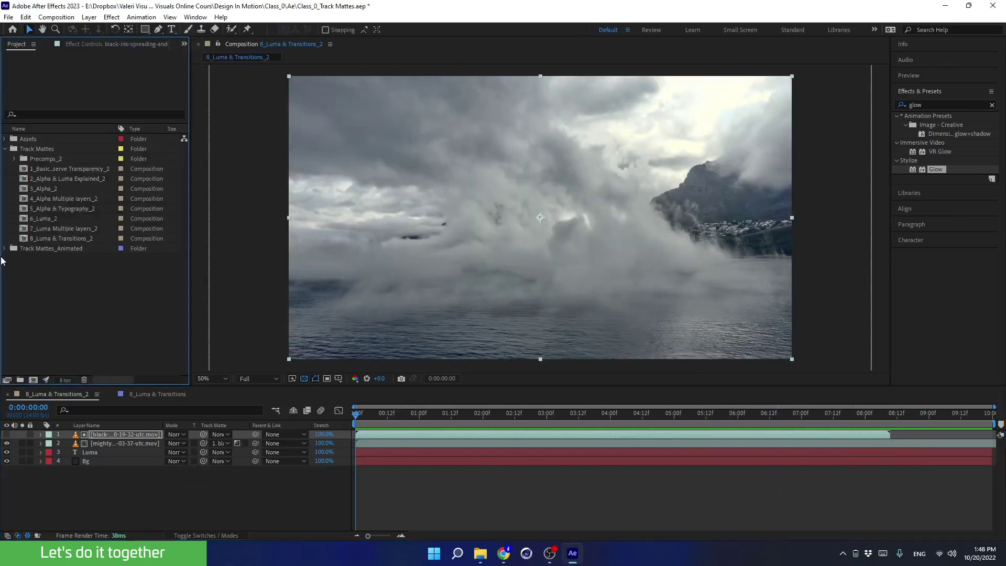
left_click(62, 330)
key("ctrl+s")
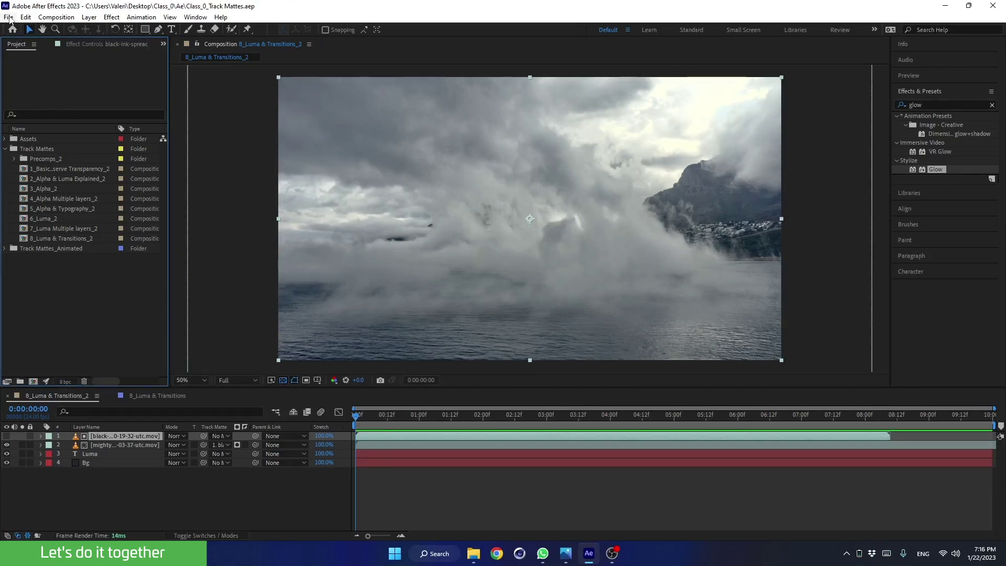
- Open the Class_0_v01.aep project from the Ae folder inside Design In Motion_Folder's Class_0 folder
left_click(10, 19)
key("Escape")
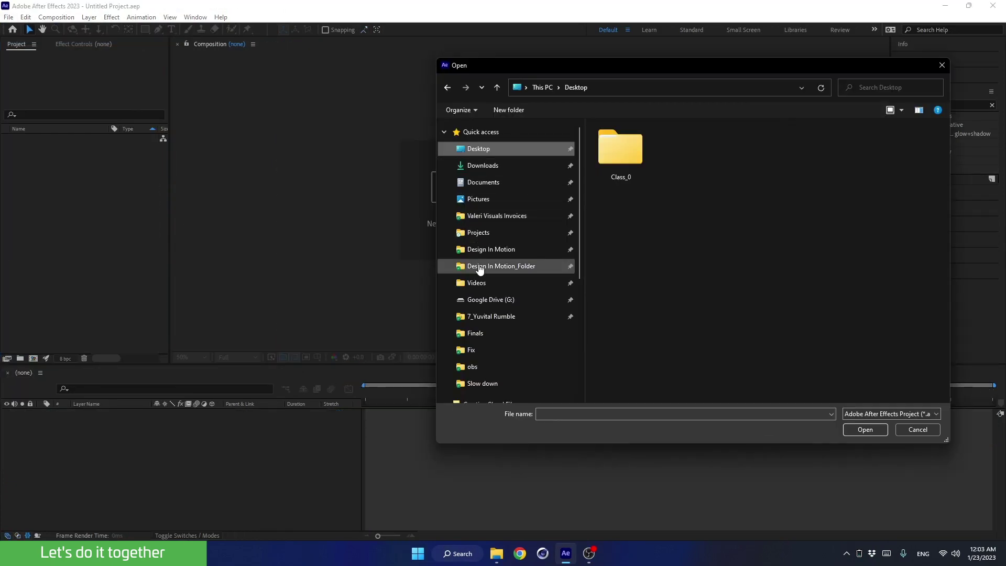
left_click(480, 267)
left_click(616, 140)
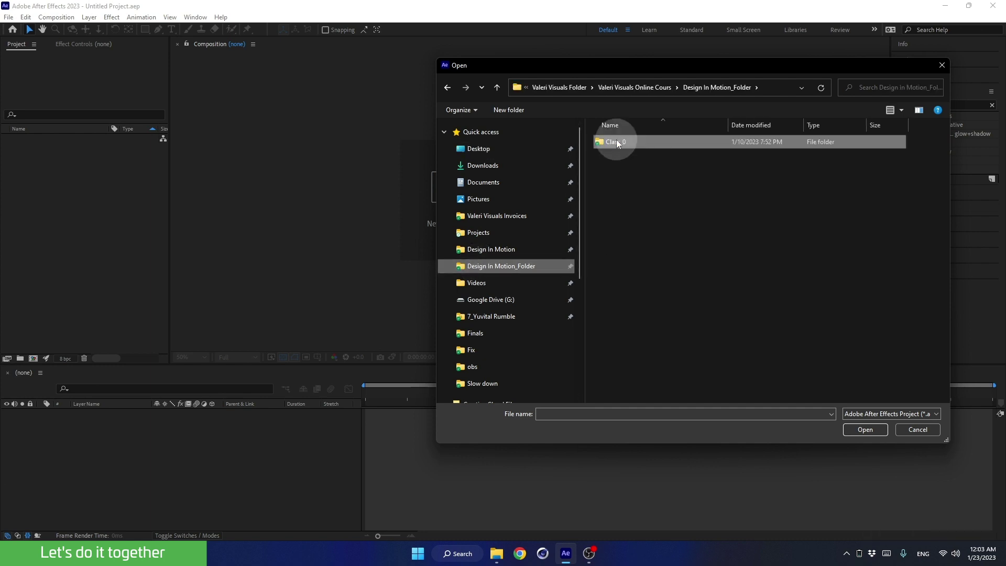
double_click(616, 141)
double_click(617, 140)
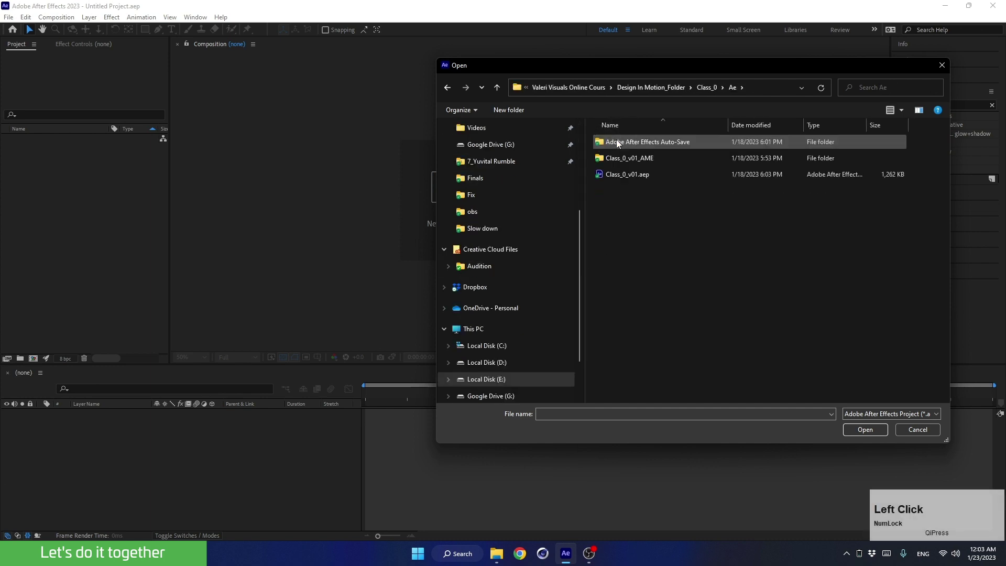
left_click(620, 177)
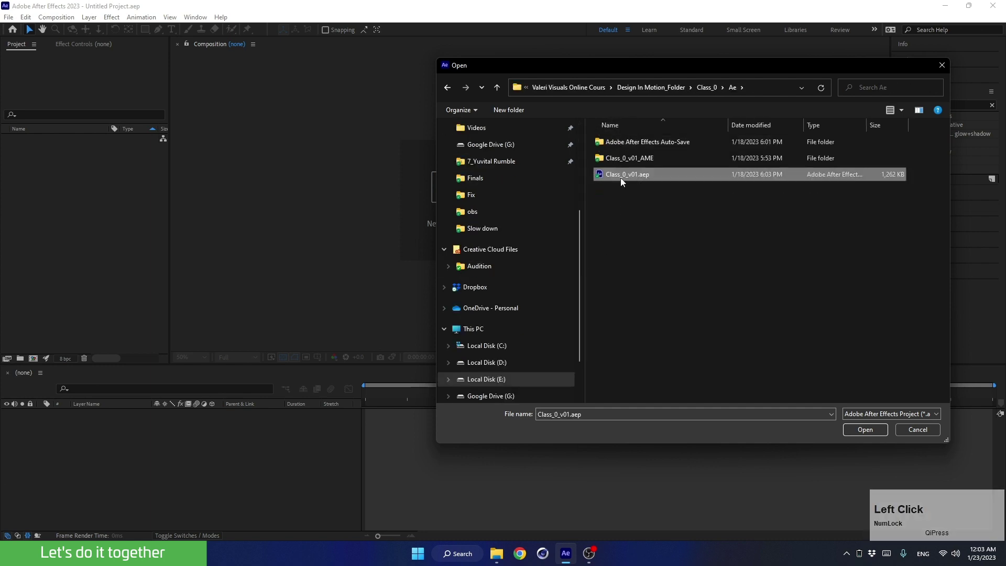
left_click(865, 430)
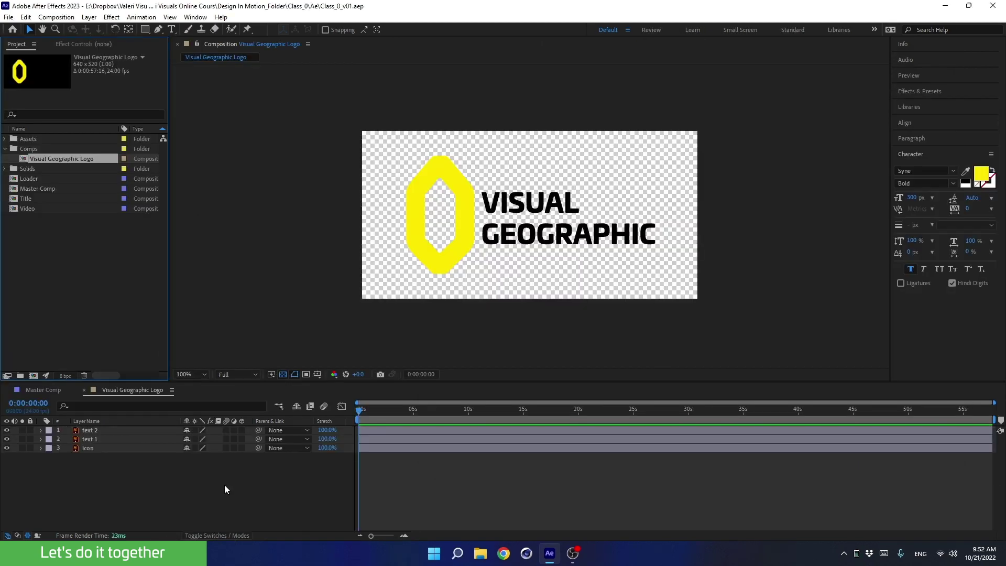
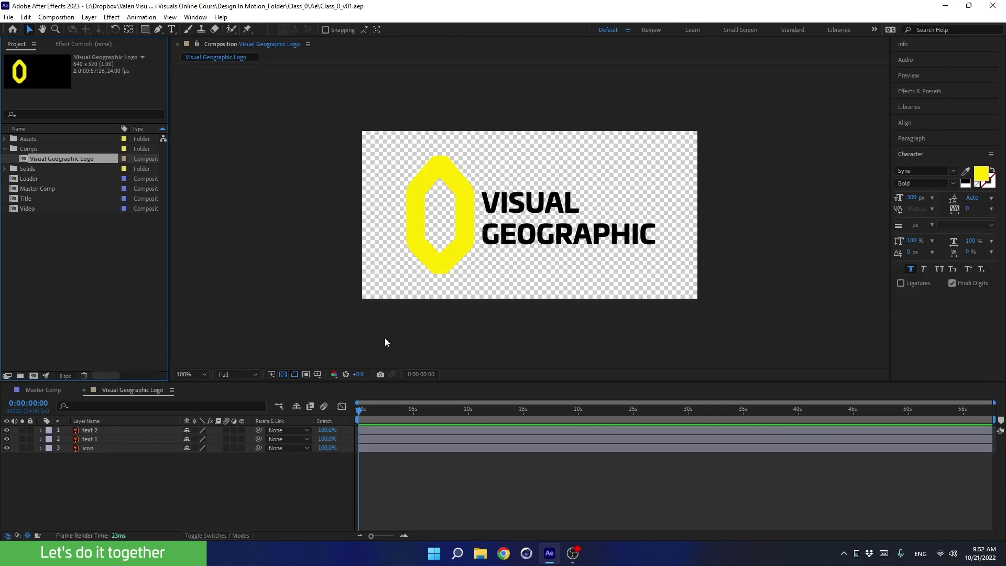
scroll(544, 222, "up", 2)
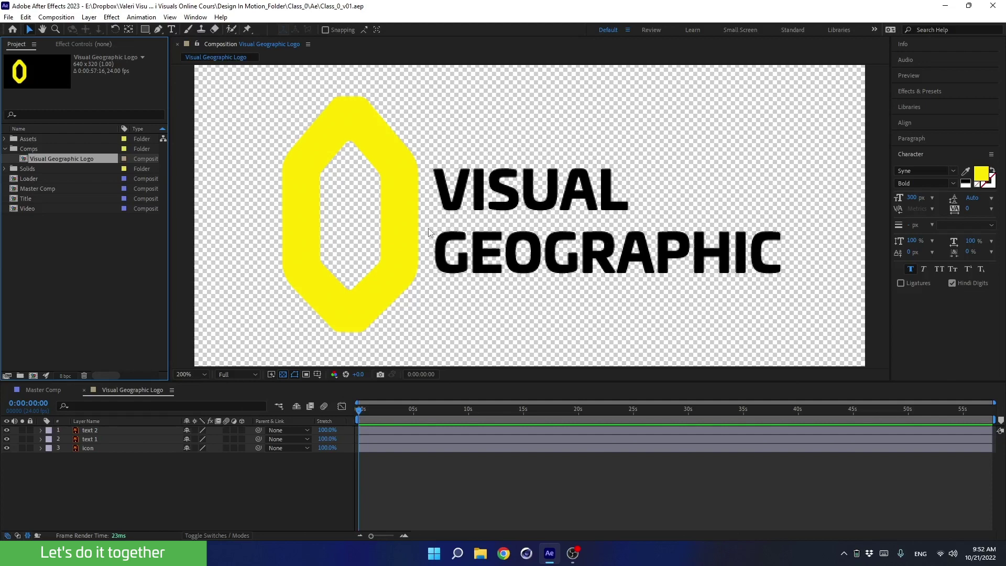
- Draw a black rectangle shape covering the word VISUAL in the logo, collapse its layer and hide it
left_click(144, 29)
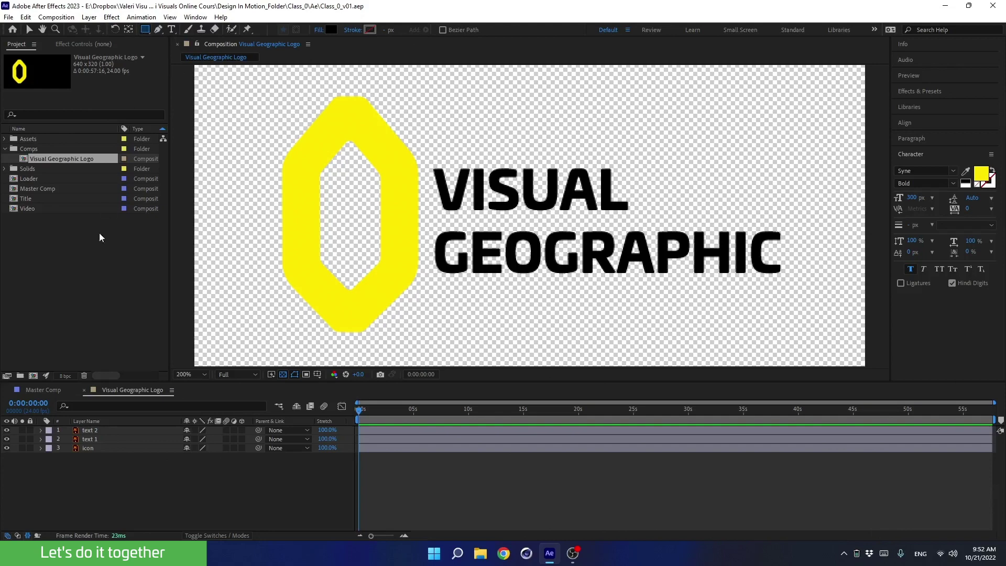
left_click(128, 471)
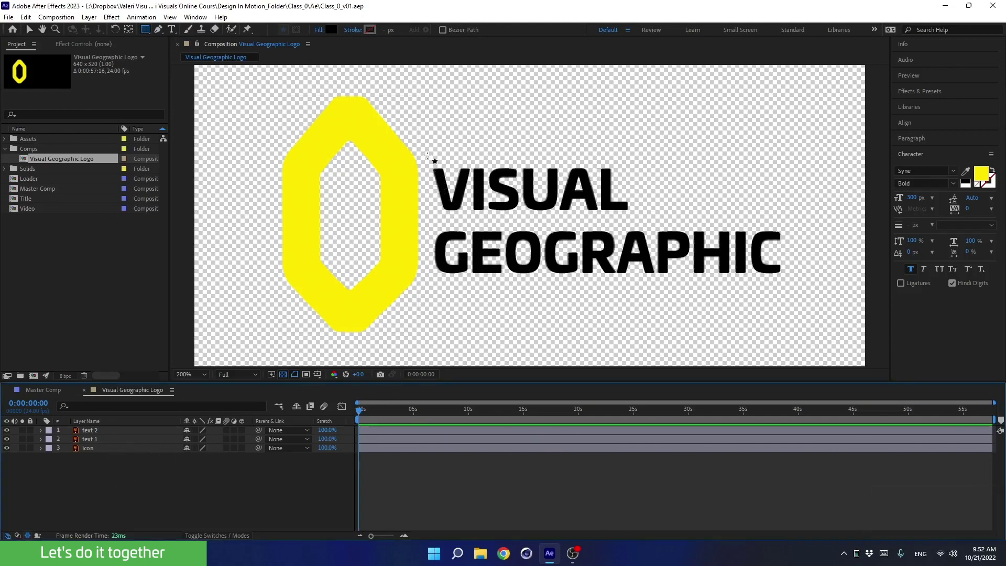
left_click_drag(428, 159, 643, 218)
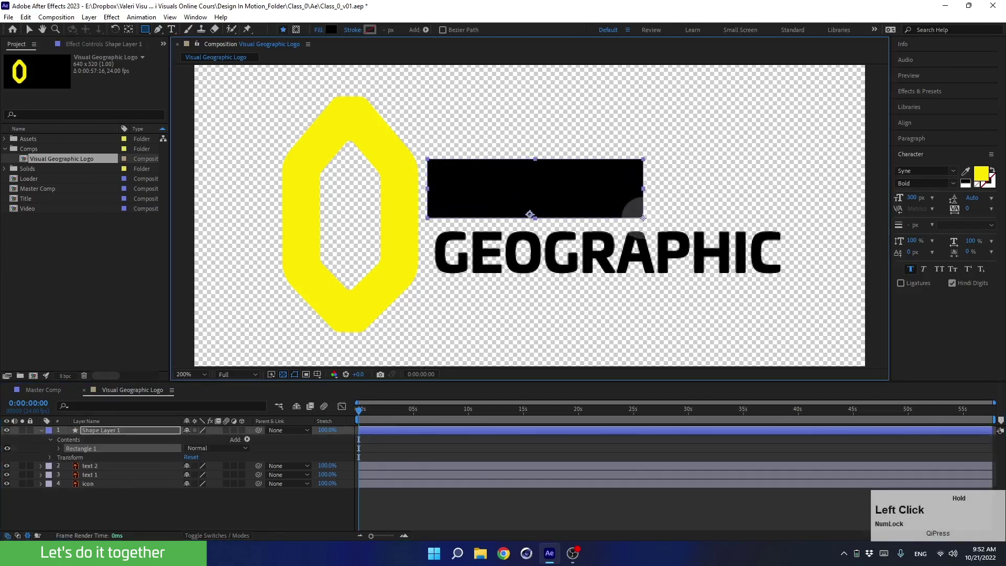
left_click(41, 430)
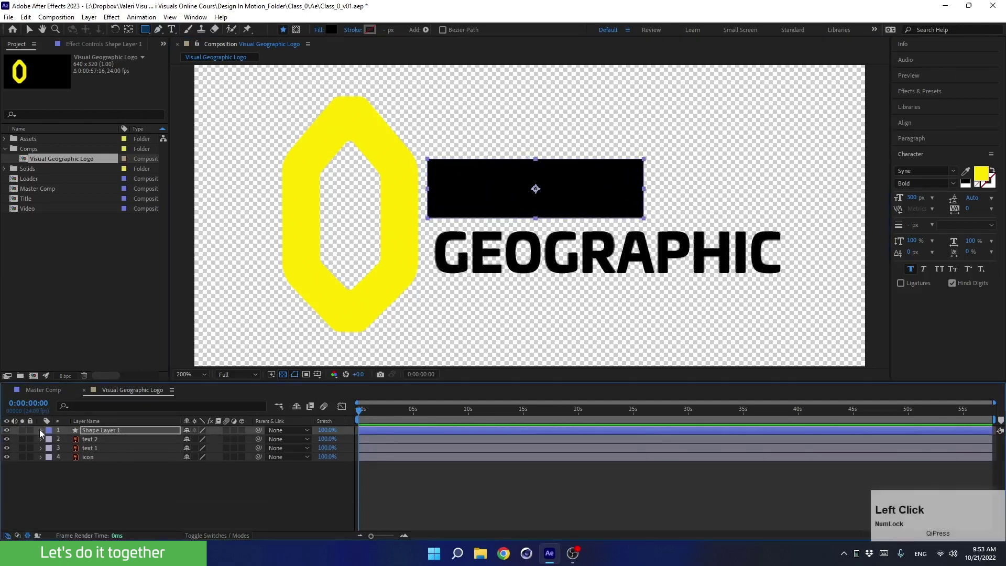
left_click(7, 430)
- Move the text 2 layer below text 1 and rename it Geographic
left_click(87, 440)
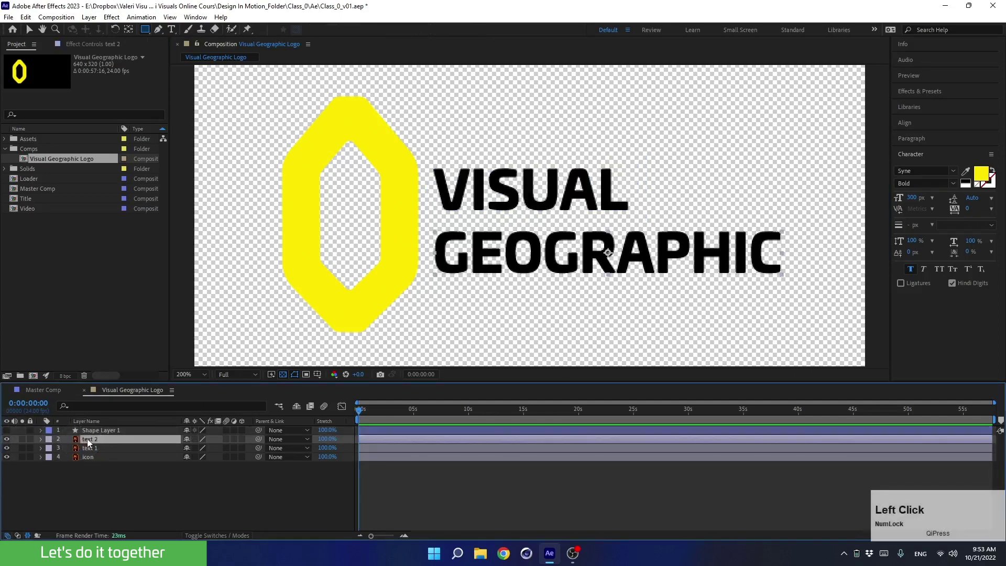
left_click_drag(89, 443, 91, 454)
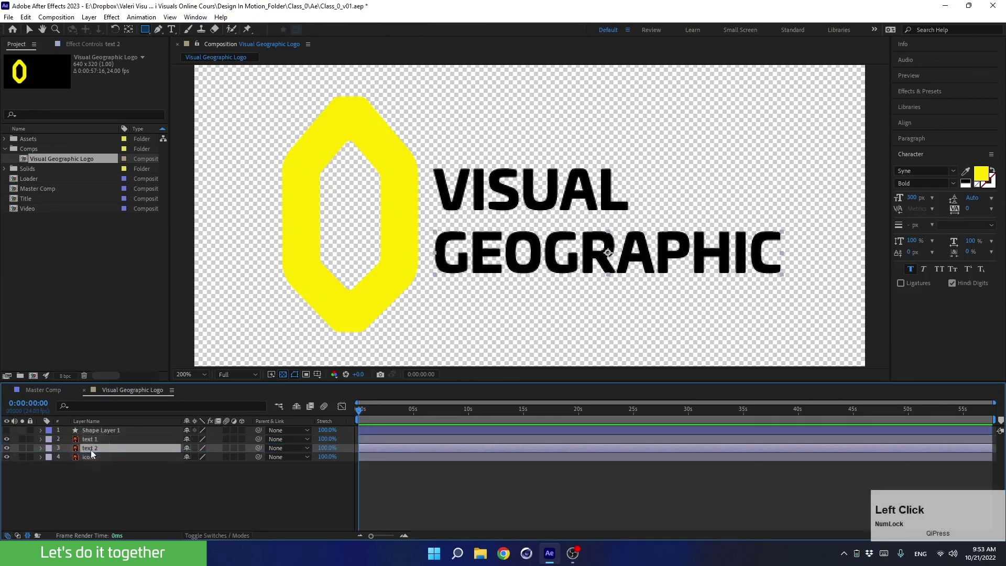
key("Return")
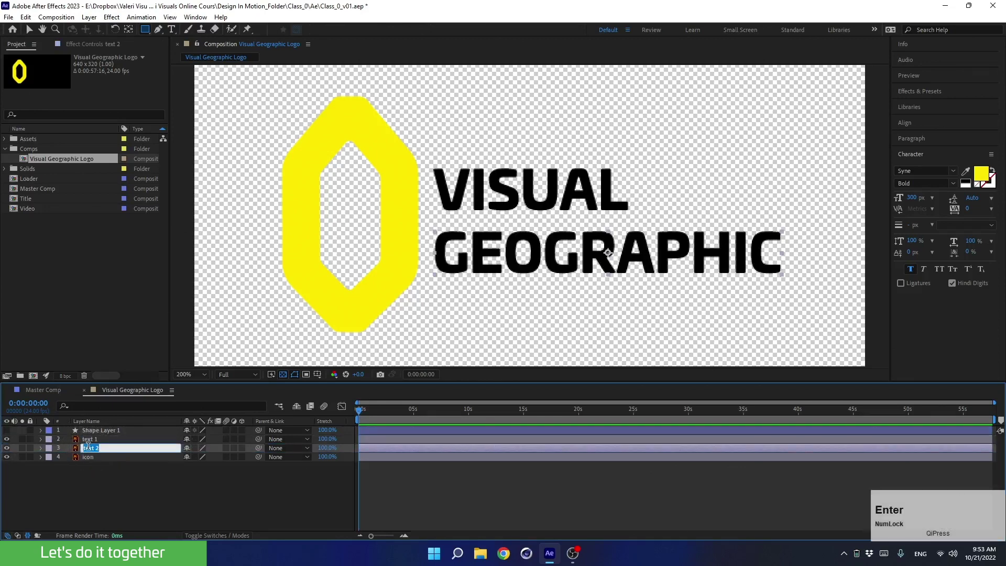
type("G")
key("Caps_Lock")
type("eogr")
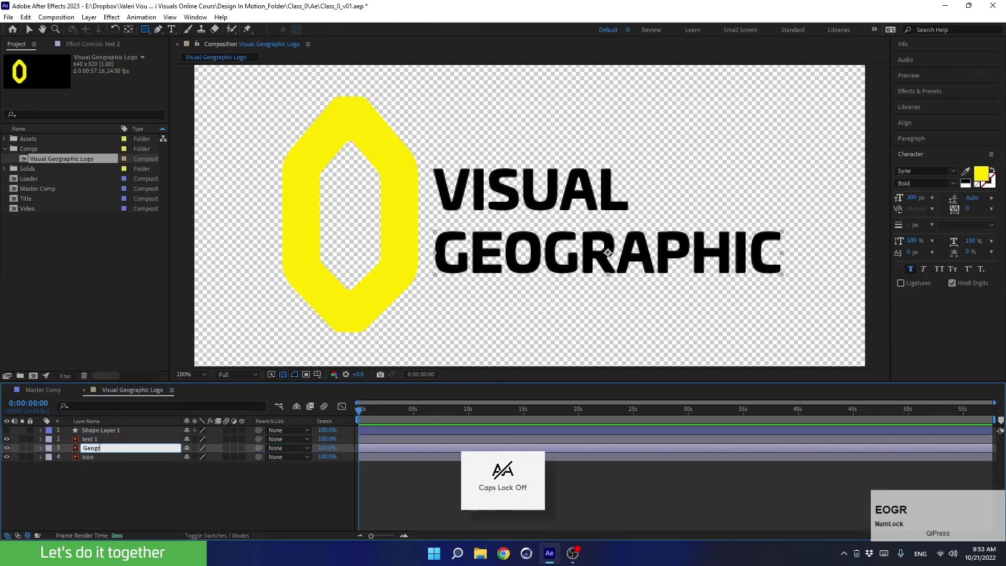
type("a")
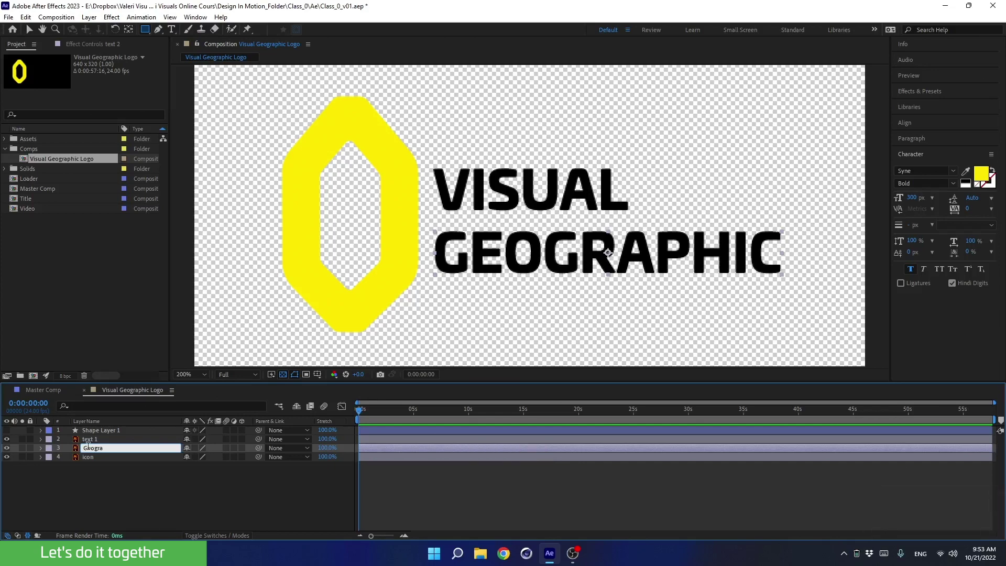
type("phic")
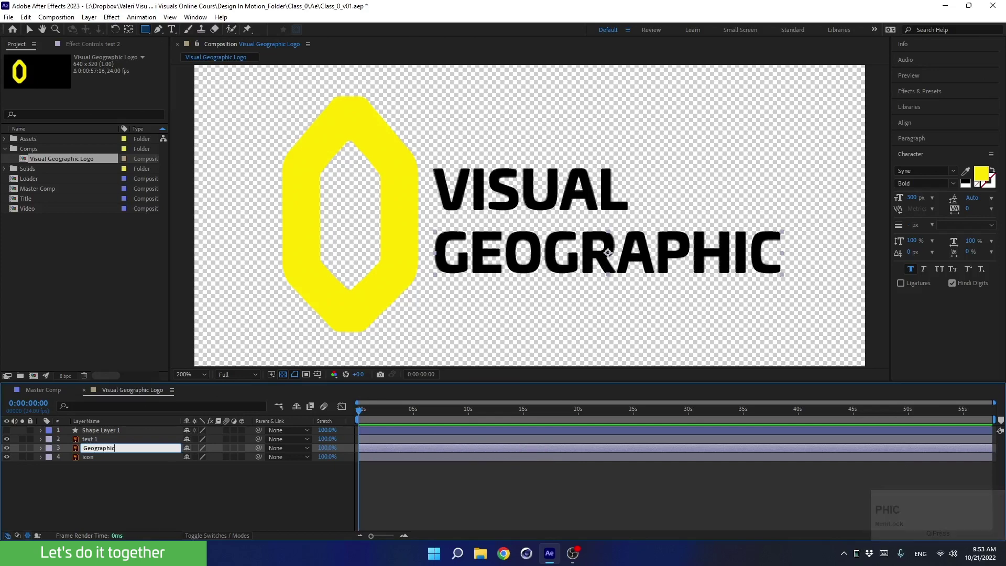
key("Return")
- Rename the text 1 layer as Visual
left_click(88, 439)
key("Return")
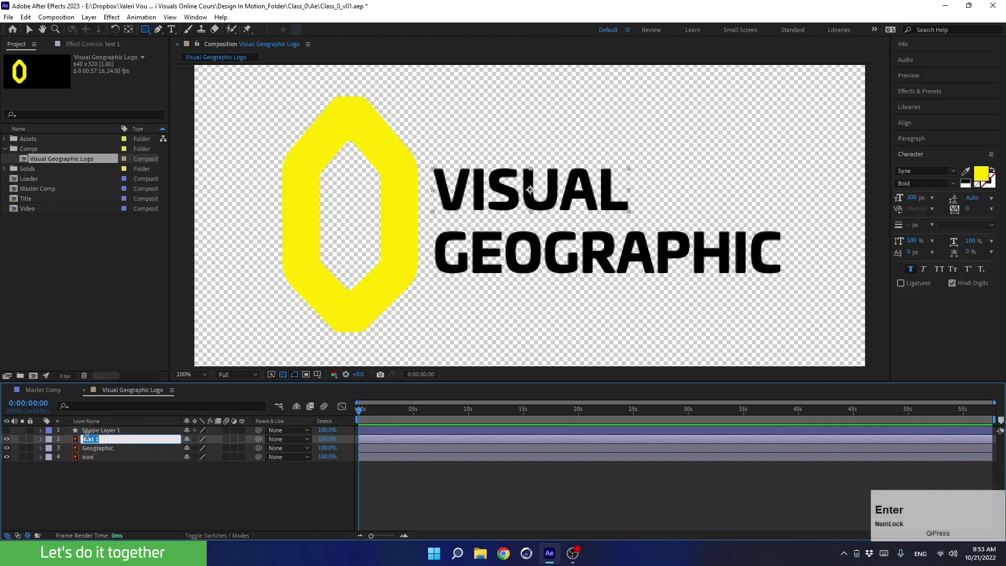
type("V")
key("Caps_Lock")
type("isual")
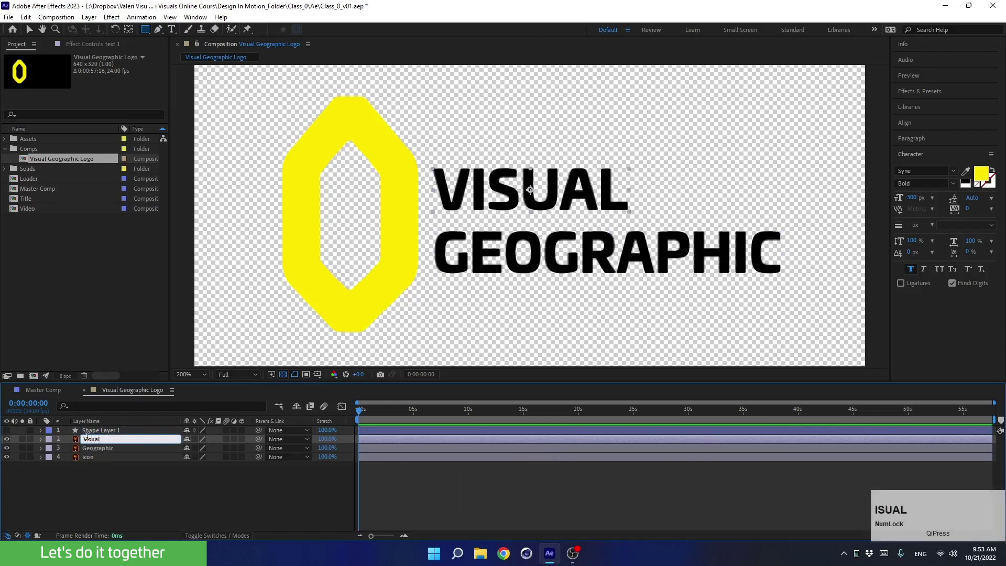
key("Return")
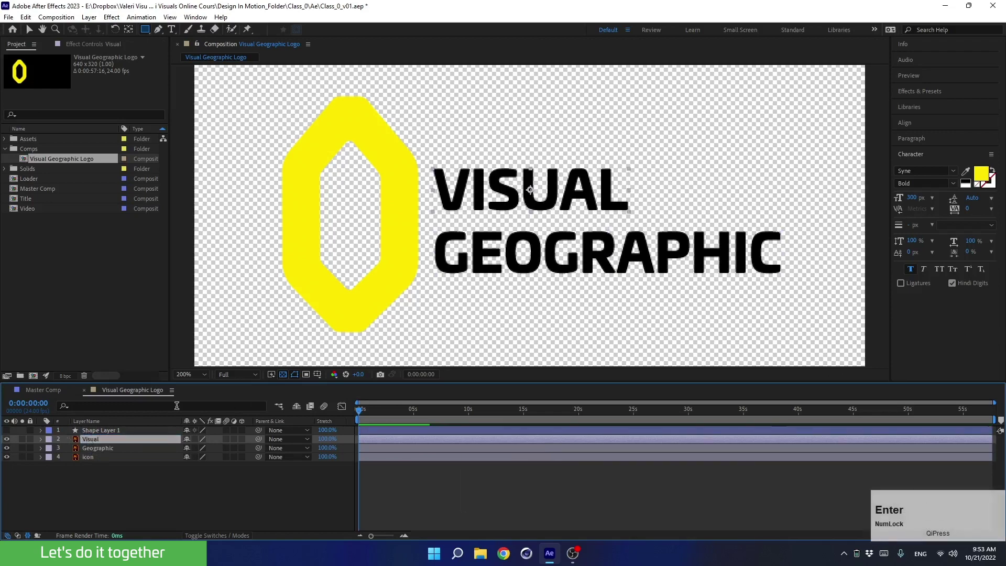
- Rename the hidden rectangle's shape layer as Shape Visual
left_click(98, 431)
key("Return")
key("Right")
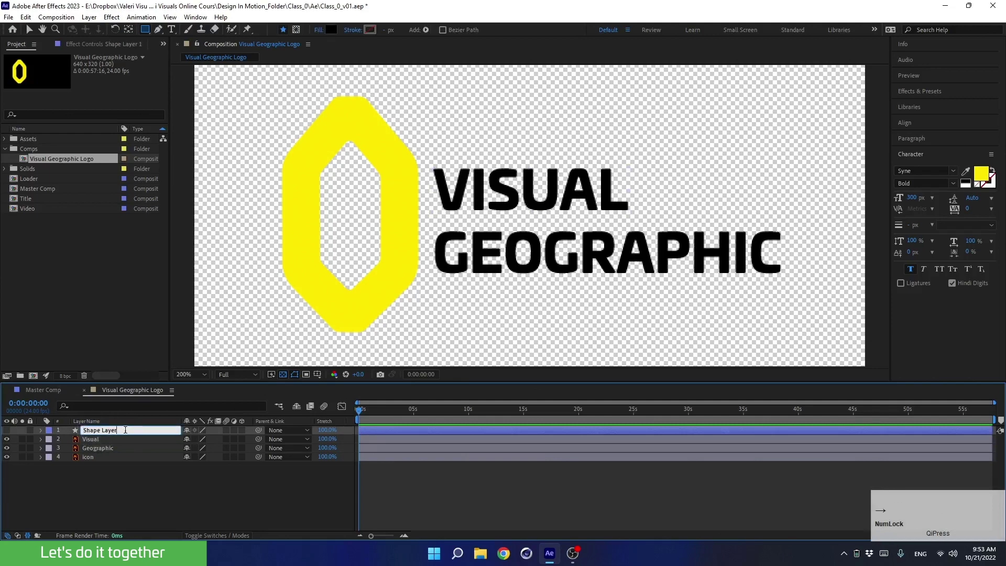
key("BackSpace")
key("BackSpace")
key("BackSpace")
key("BackSpace")
key("BackSpace")
key("BackSpace")
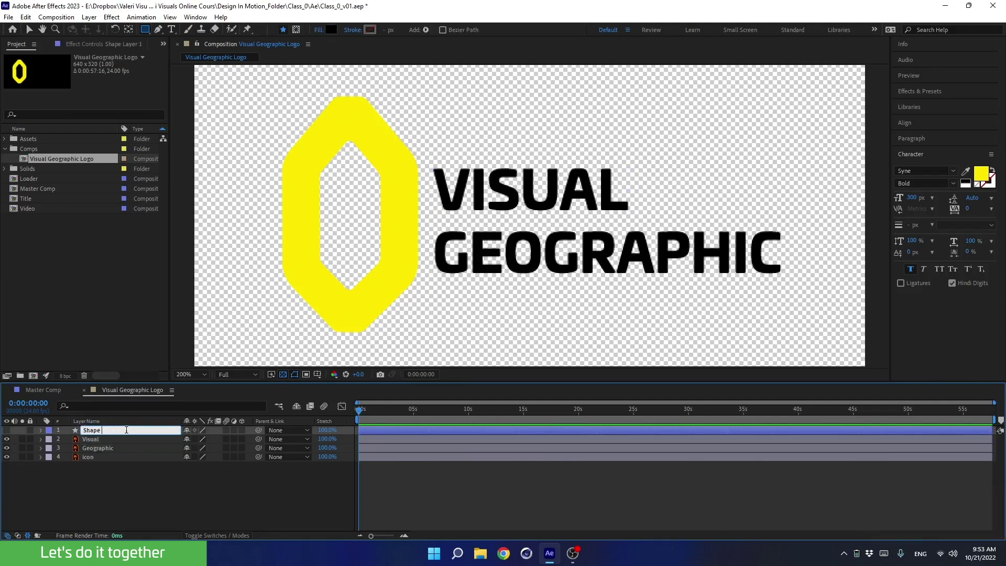
key("Caps_Lock")
type("Visua")
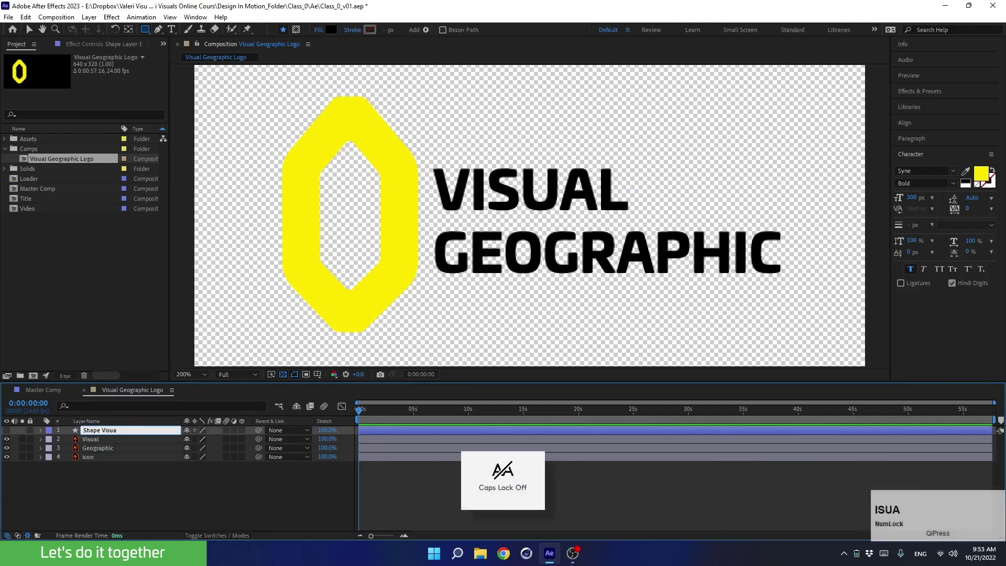
type("l")
key("Return")
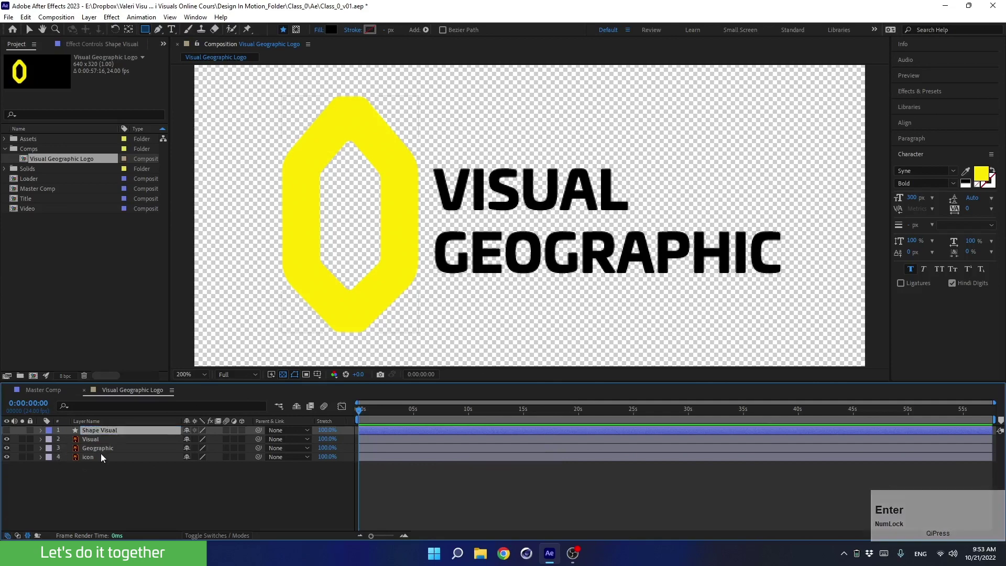
- Draw a separate black rectangle covering the word GEOGRAPHIC and place its collapsed layer directly above the Geographic layer
left_click(94, 479)
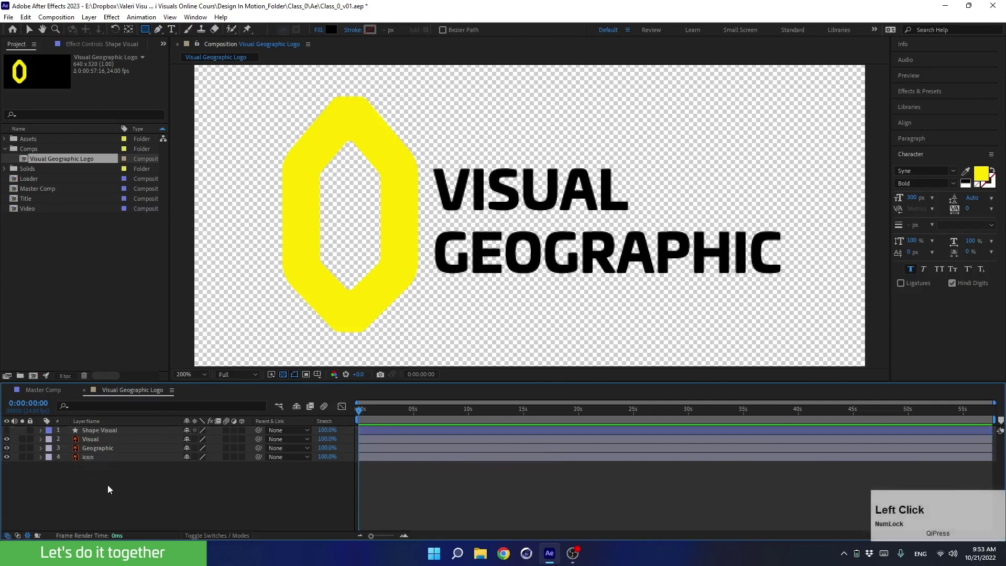
left_click(147, 33)
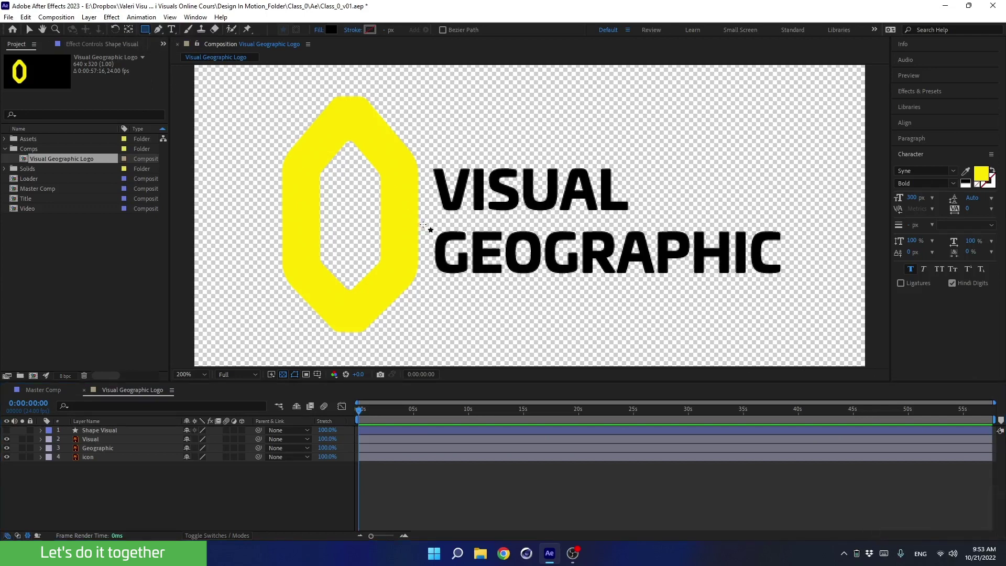
left_click_drag(429, 225, 798, 285)
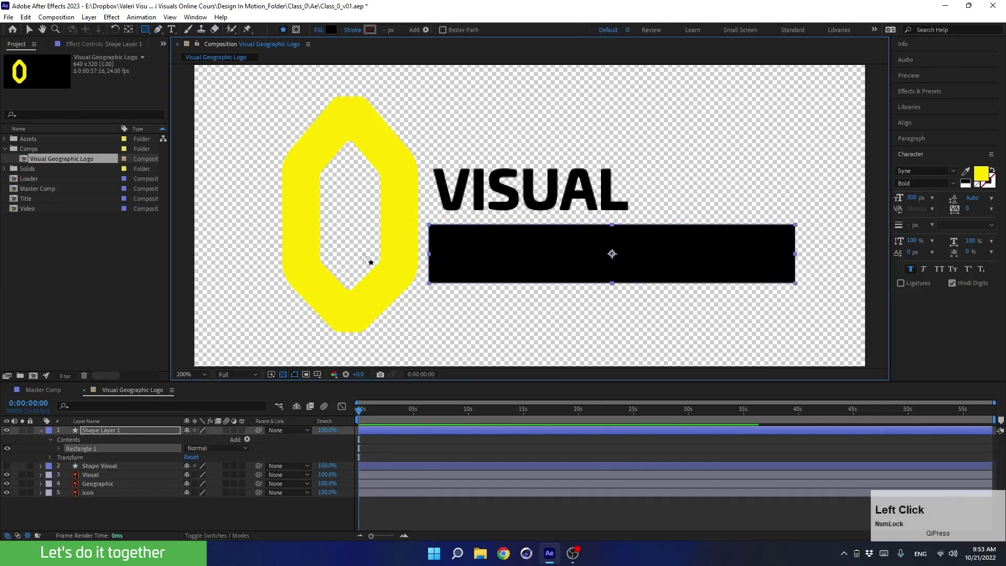
left_click_drag(89, 431, 97, 482)
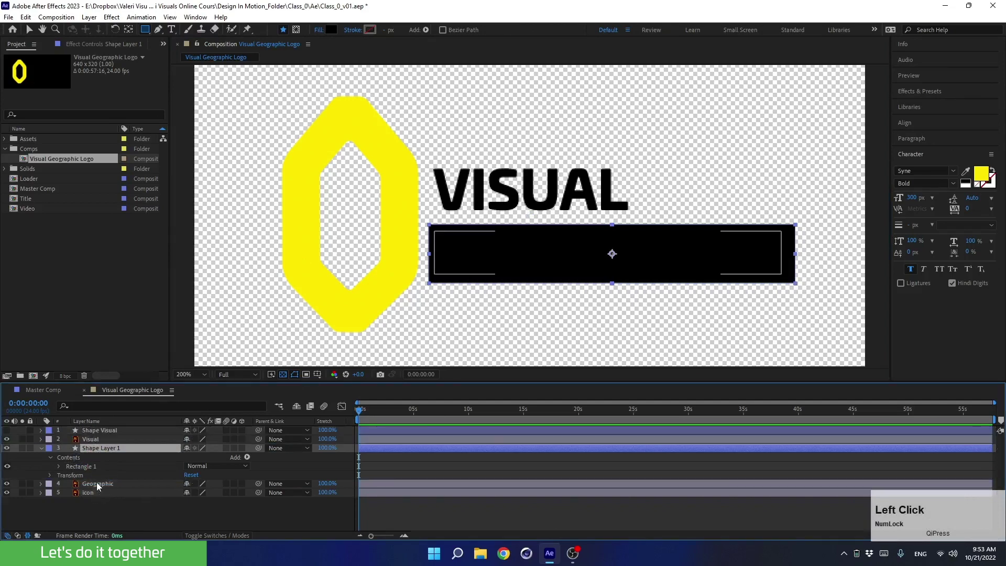
left_click(41, 449)
- Rename the new rectangle's layer as Shape Geographic and turn on the title/action-safe guides
key("Return")
key("Right")
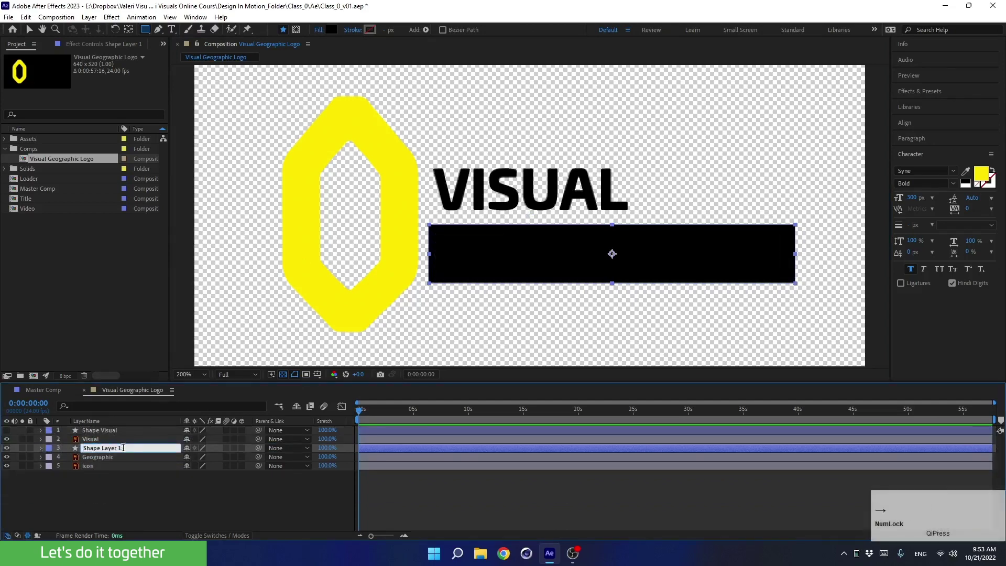
key("BackSpace")
key("BackSpace")
key("BackSpace")
key("BackSpace")
key("BackSpace")
key("BackSpace")
key("BackSpace")
key("BackSpace")
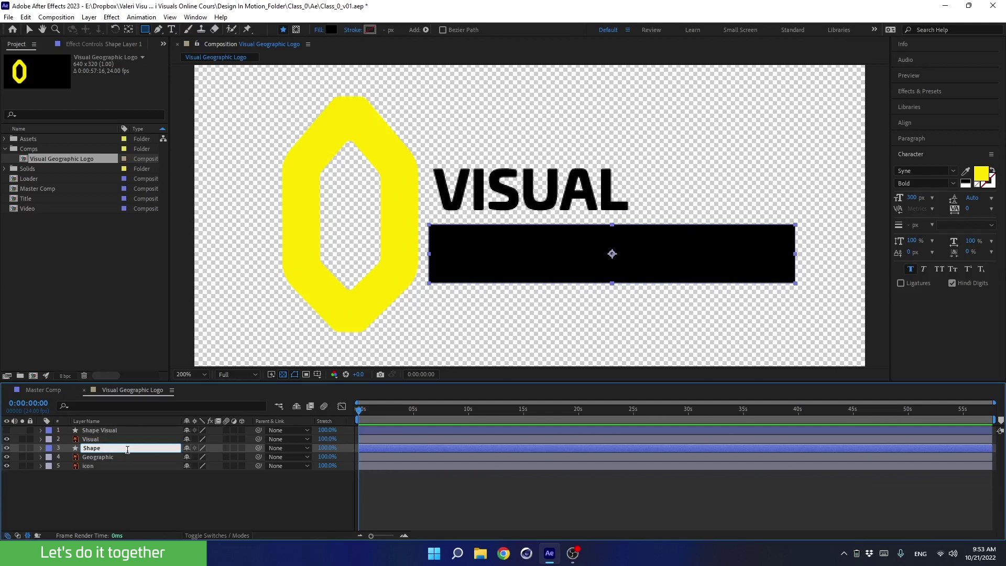
type("Geo")
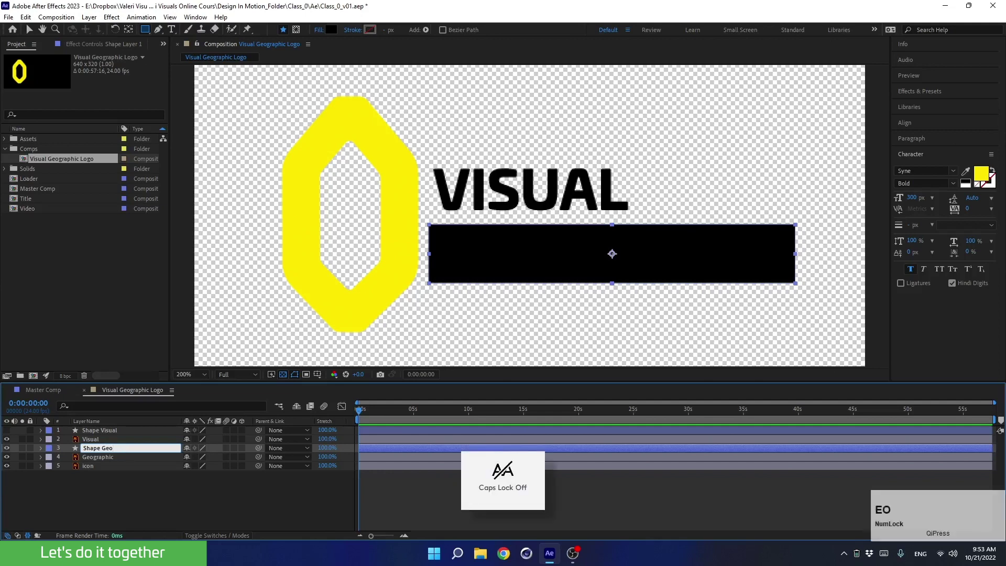
type("graphi")
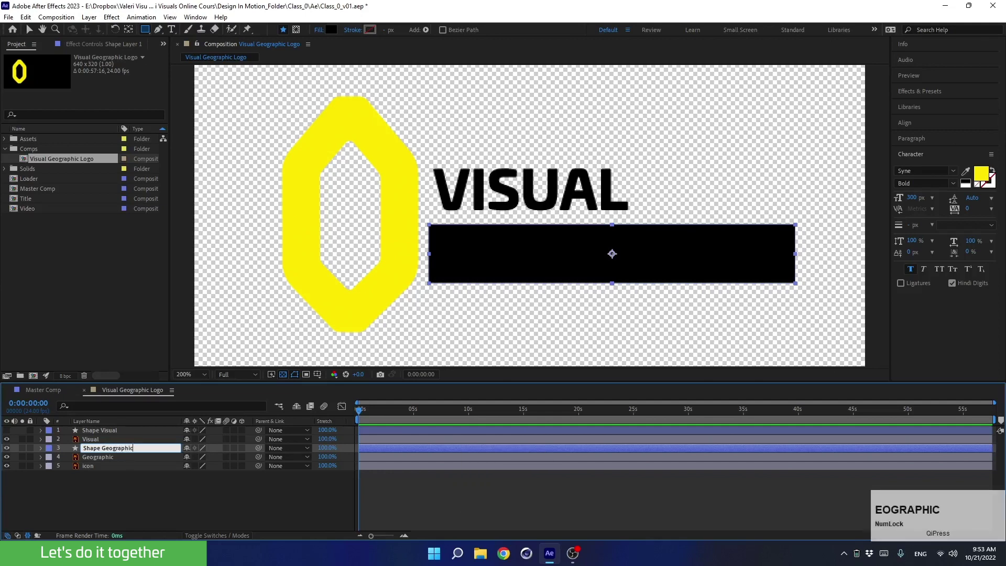
type("c")
key("Return")
key("apostrophe")
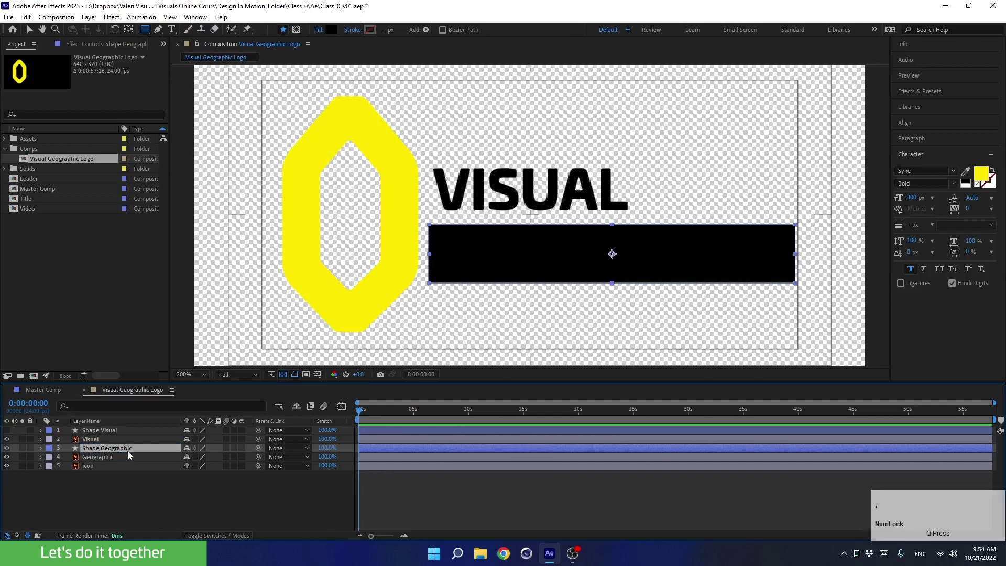
- Unhide Shape Visual, display the layers' track matte options and set Shape Visual as the Visual layer's track matte
left_click(7, 431)
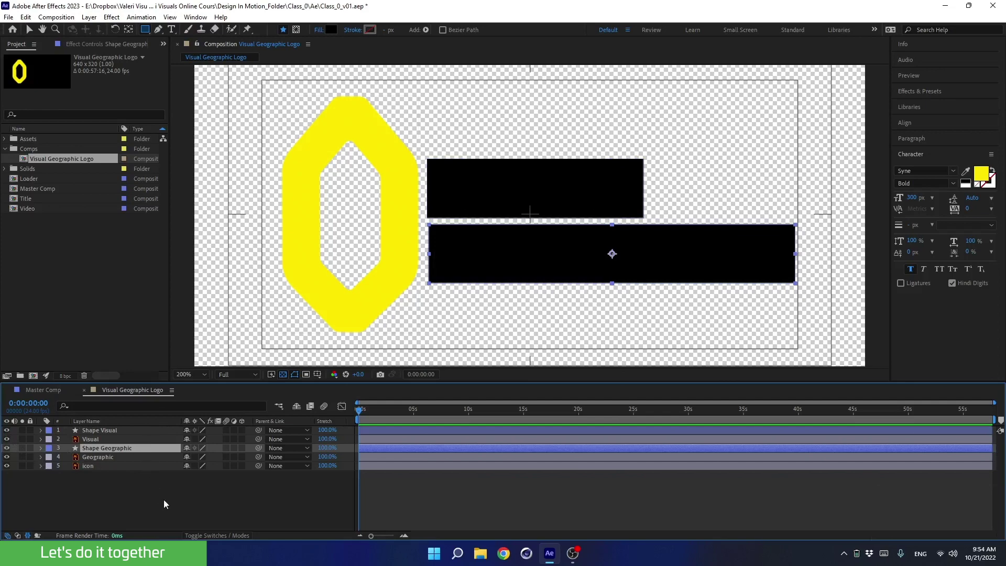
left_click(215, 535)
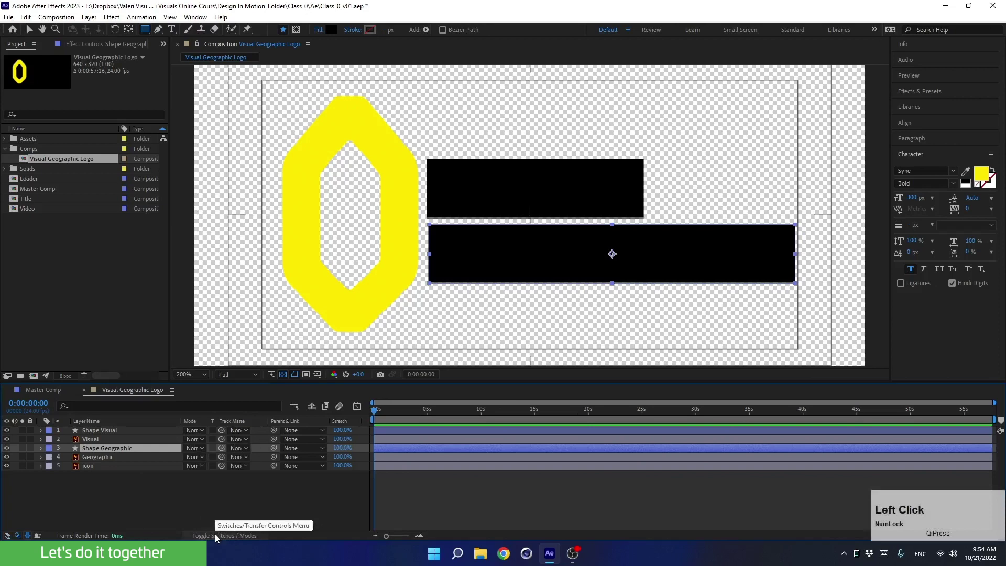
left_click(92, 442)
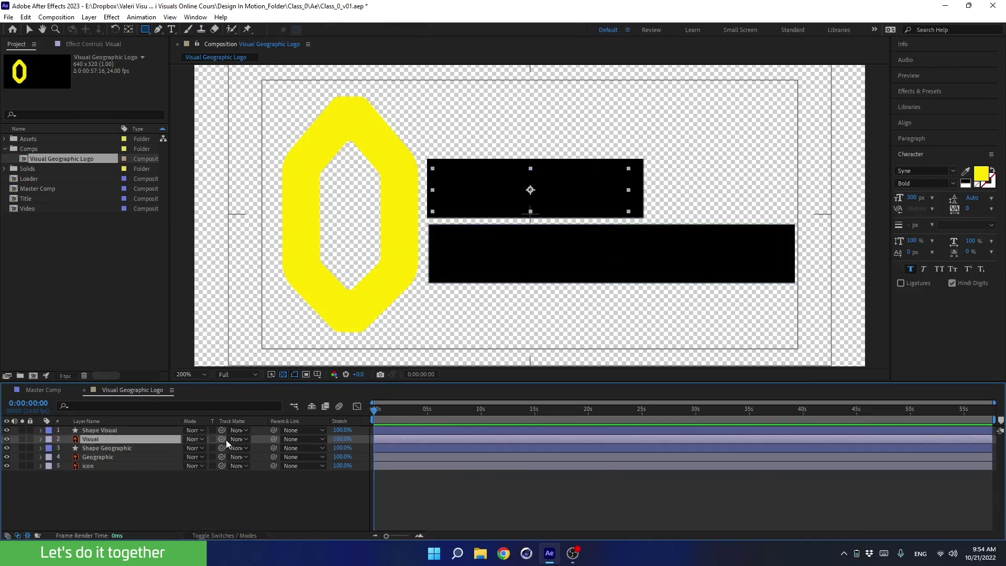
left_click_drag(219, 439, 137, 427)
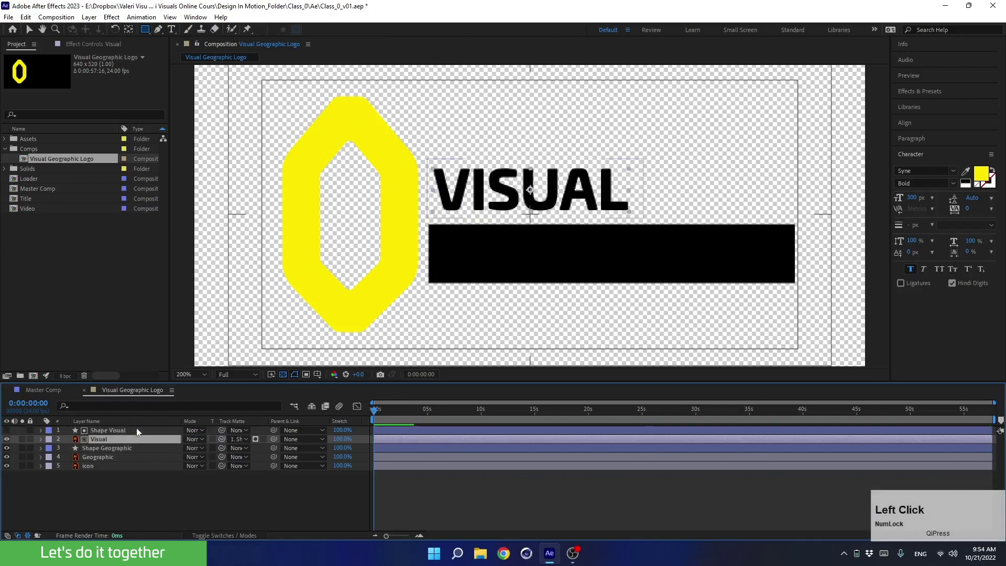
left_click(125, 430)
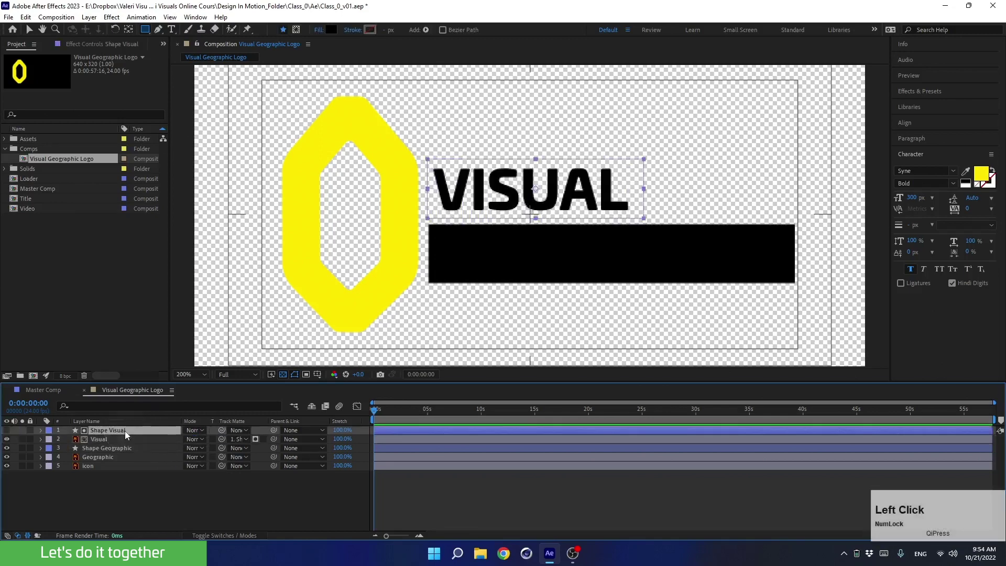
- Set Shape Geographic as the track matte of the Geographic layer
left_click(127, 456)
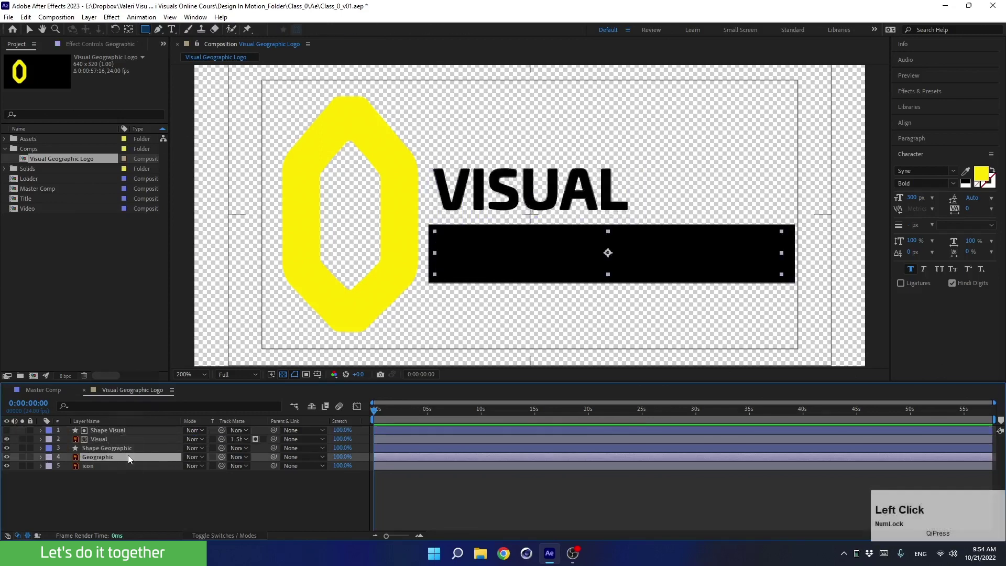
left_click_drag(222, 457, 118, 447)
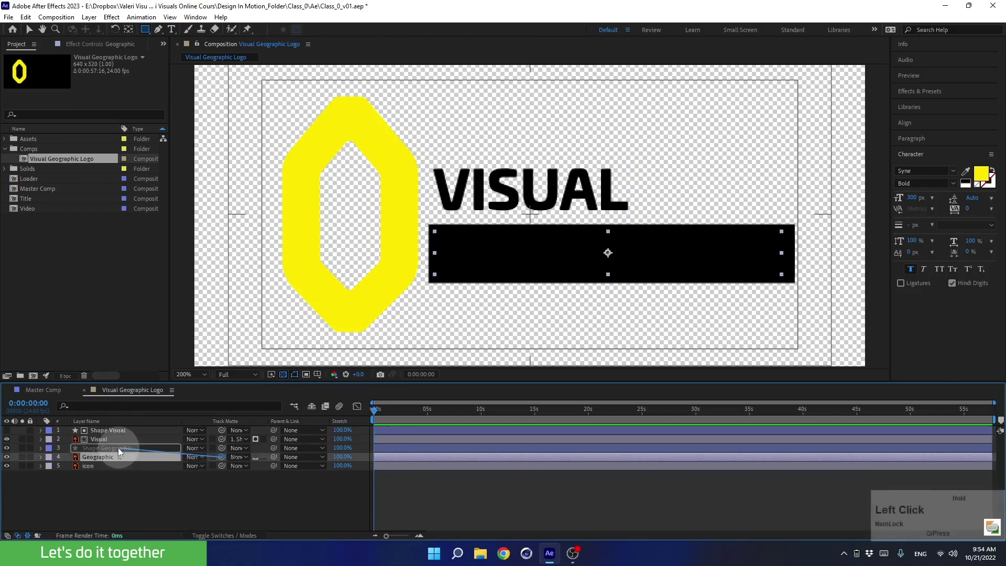
left_click(118, 448)
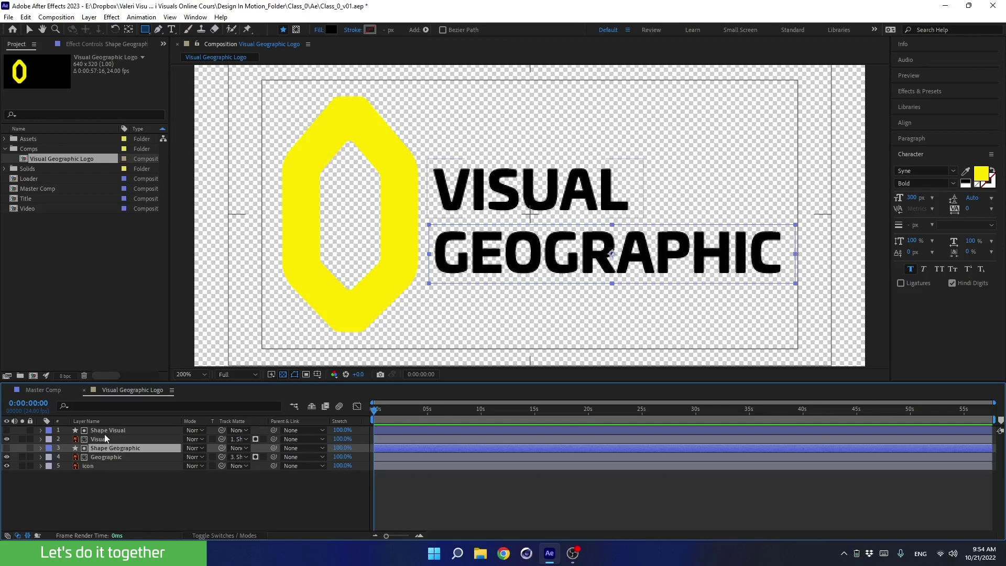
left_click(99, 439)
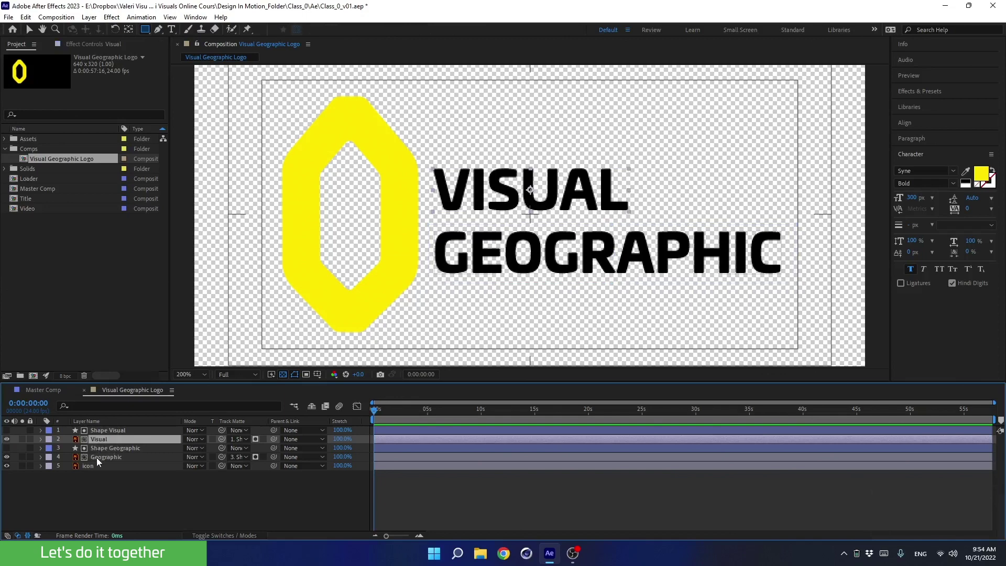
- Add Position keyframes at 2 seconds to both the Visual and Geographic layers
key("ctrl")
left_click(96, 457, "ctrl")
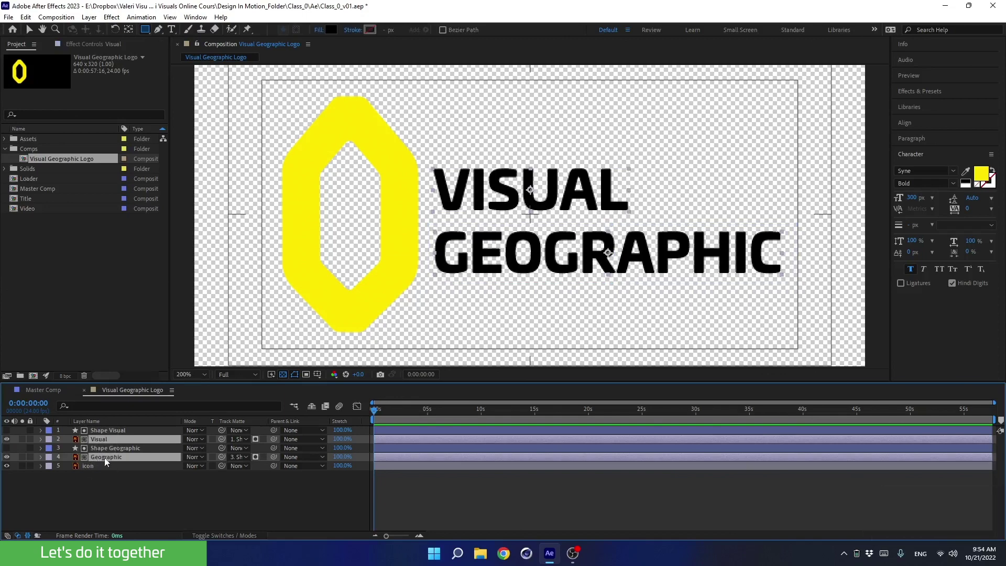
left_click(419, 537)
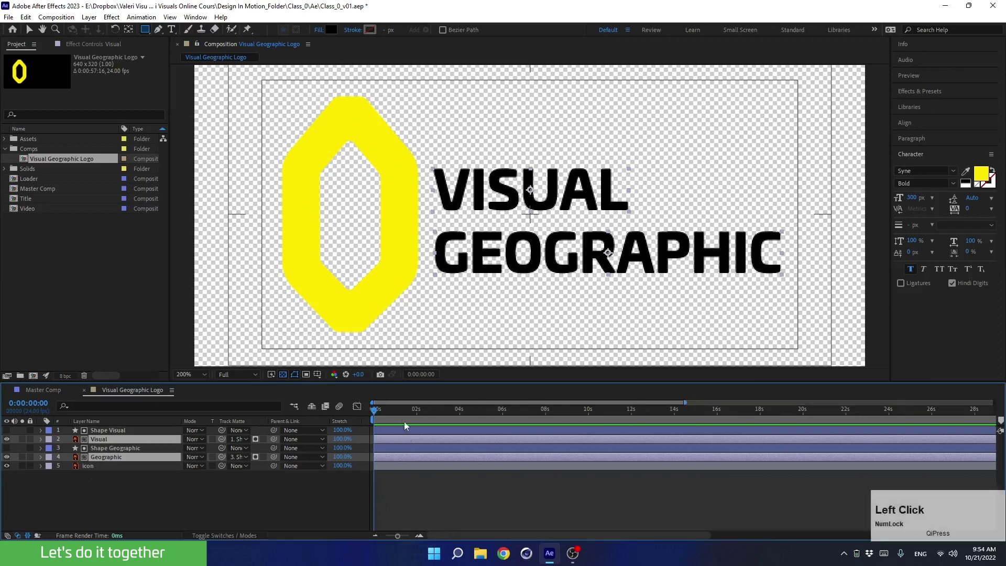
mouse_move(402, 415)
left_mouse_down()
mouse_move(418, 420)
mouse_move(383, 416)
mouse_move(417, 419)
left_mouse_up()
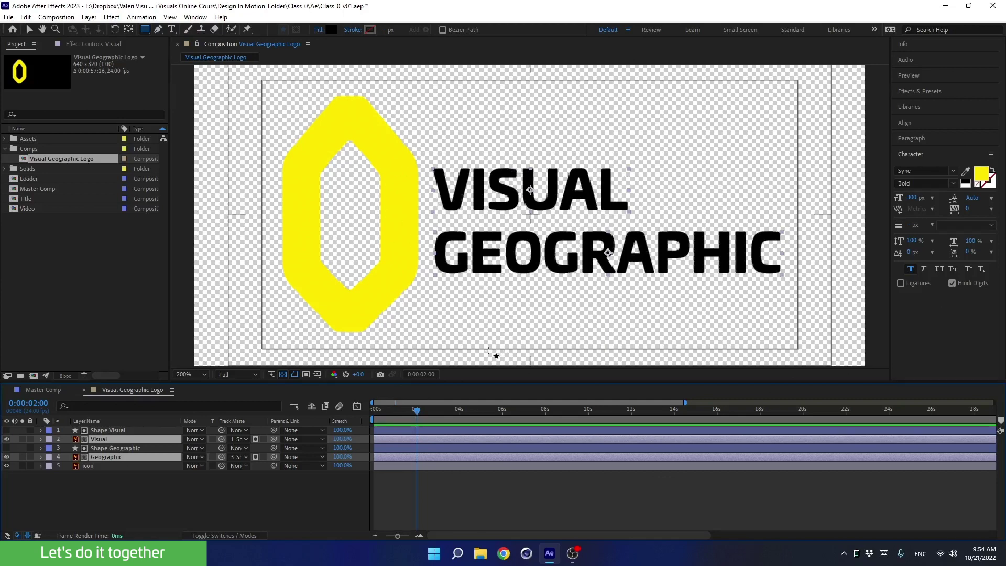
key("p")
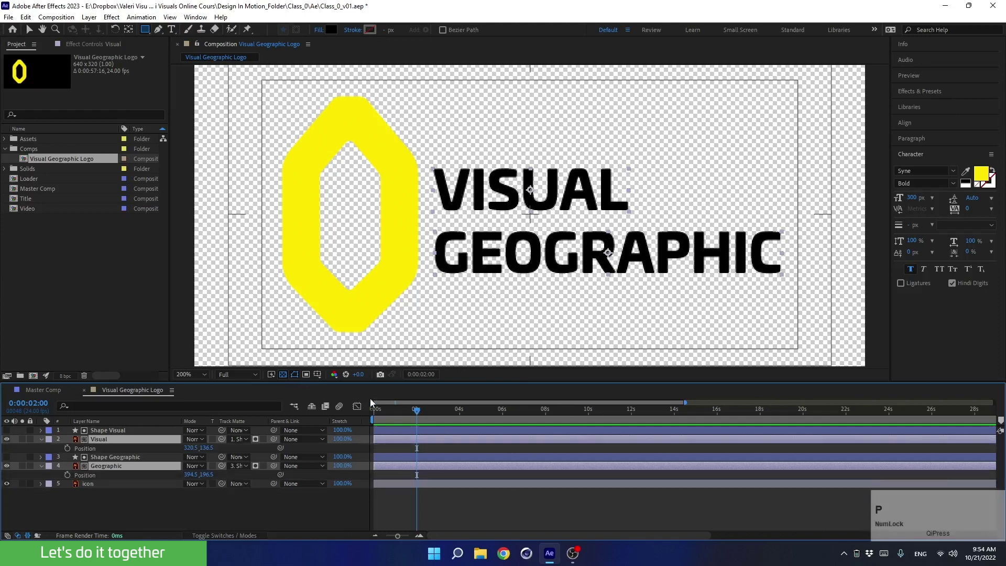
left_click(68, 449)
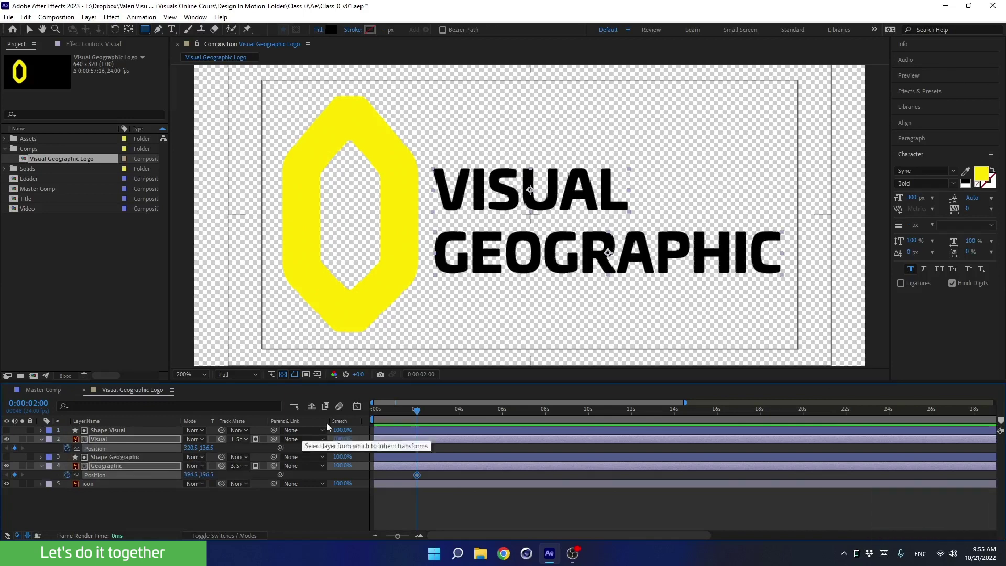
- At 0 seconds, move both text layers straight down out of their mattes, to Y positions 195 and 255, and preview the reveal
left_click_drag(415, 411, 340, 409)
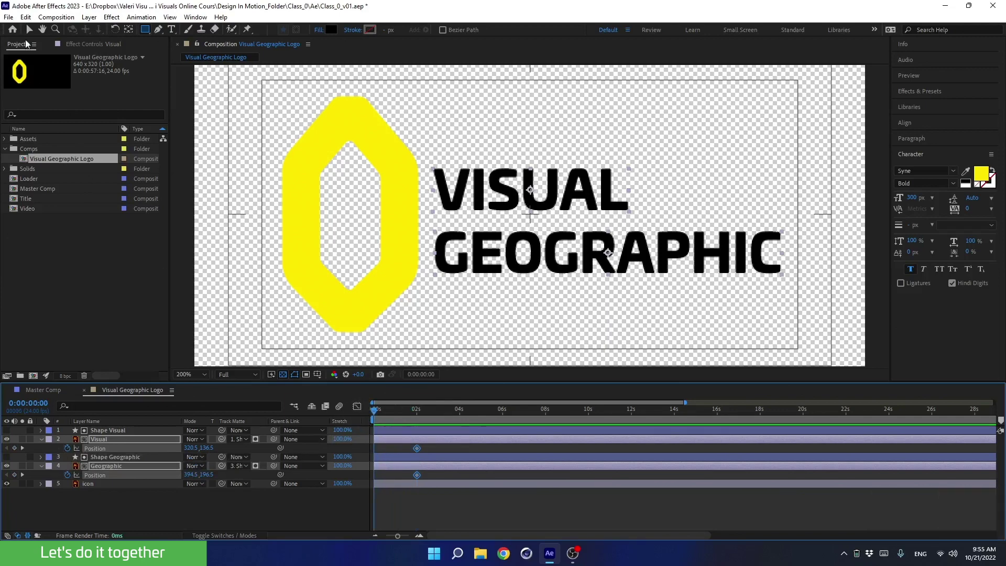
left_click(29, 31)
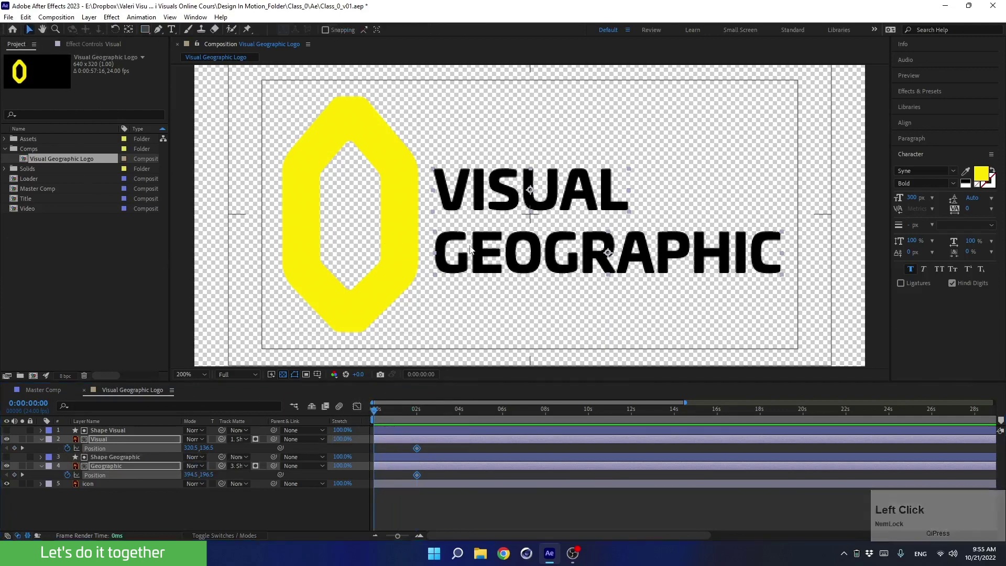
left_click_drag(477, 246, 487, 308)
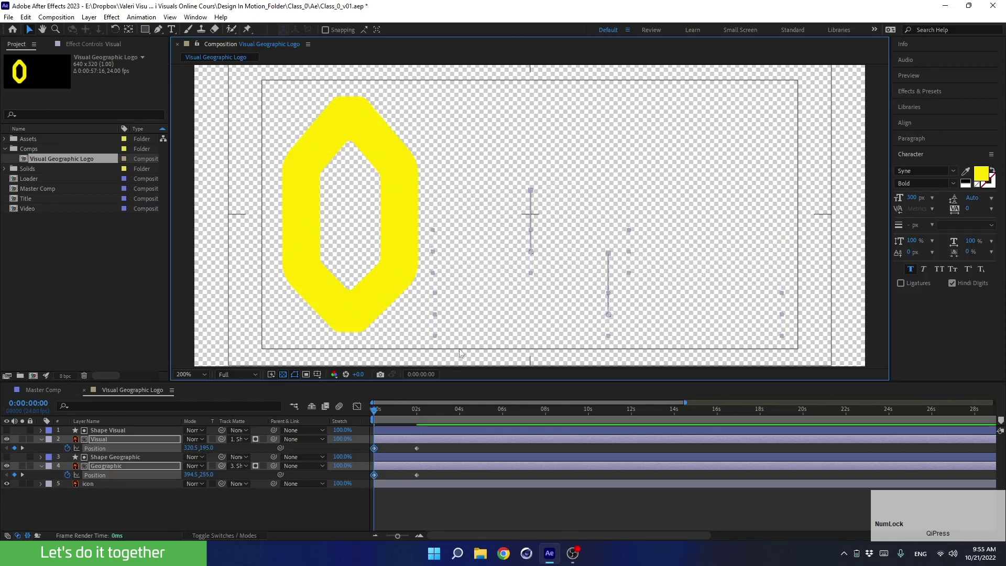
mouse_move(376, 411)
left_mouse_down()
mouse_move(419, 410)
mouse_move(357, 414)
left_mouse_up()
key("space")
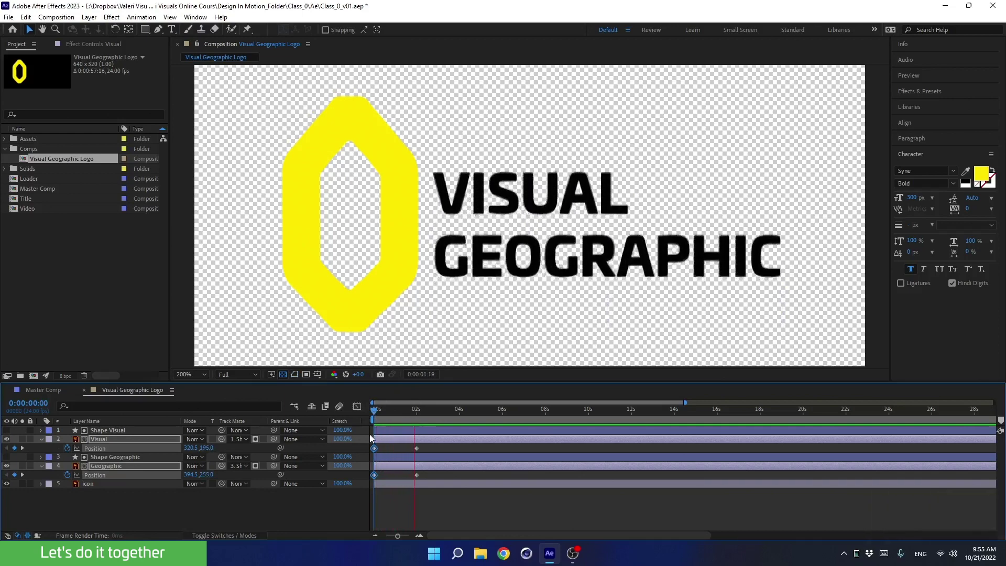
key("space")
- Apply Easy Ease to all four Position keyframes of the text layers and set their incoming and outgoing velocity influence to 85%
left_click(414, 411)
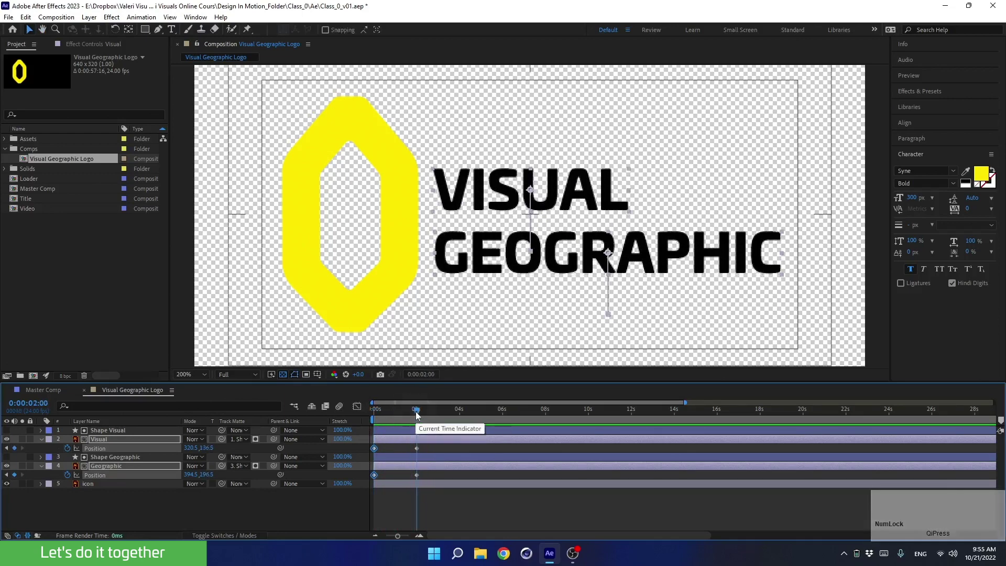
left_click_drag(430, 448, 363, 482)
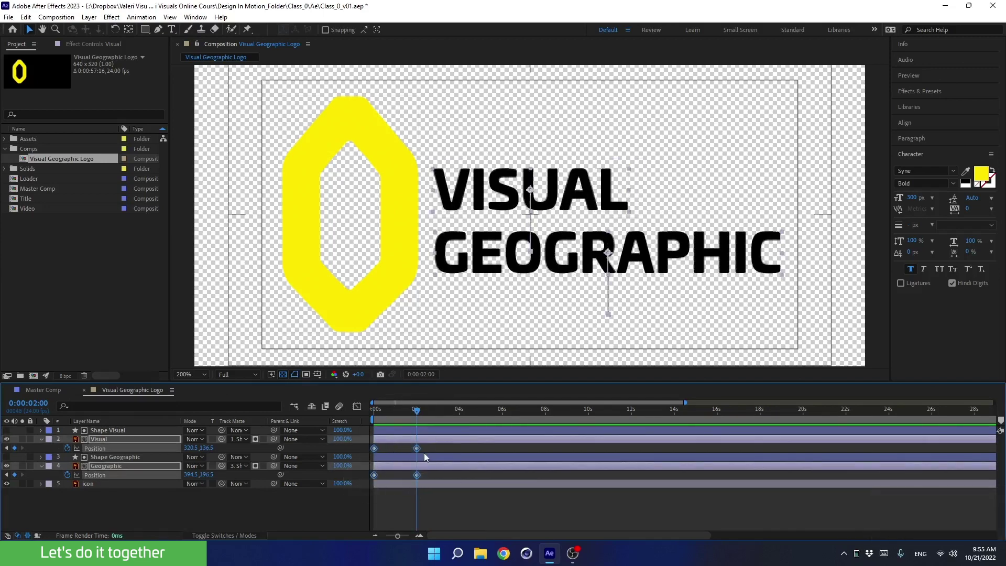
key("F9")
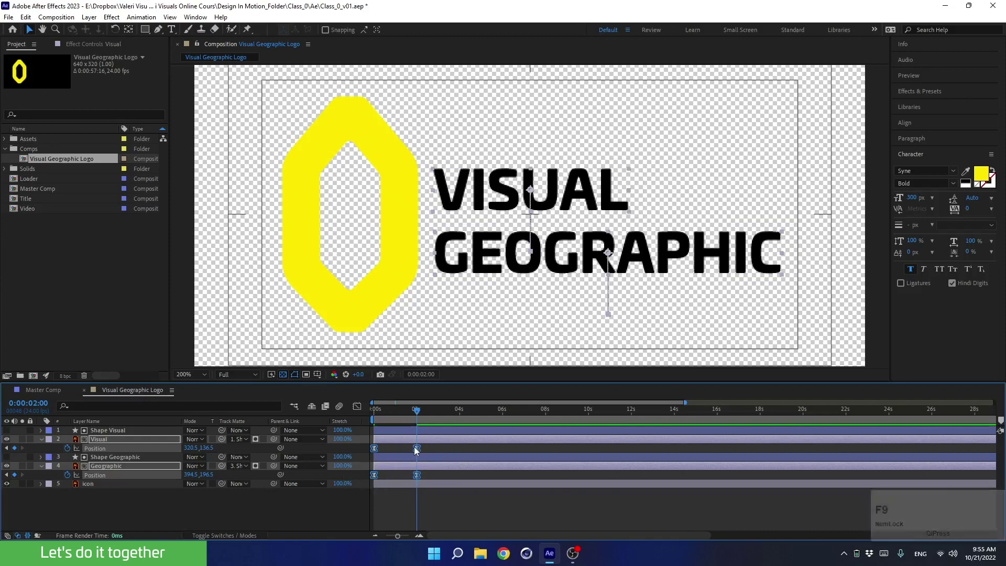
left_click(417, 449, "alt")
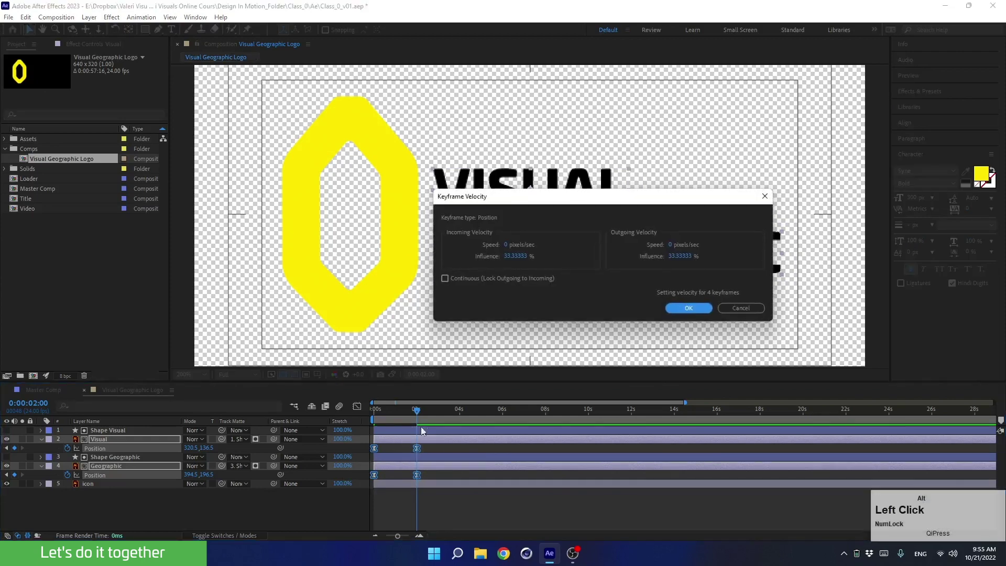
left_click(512, 257)
type("85")
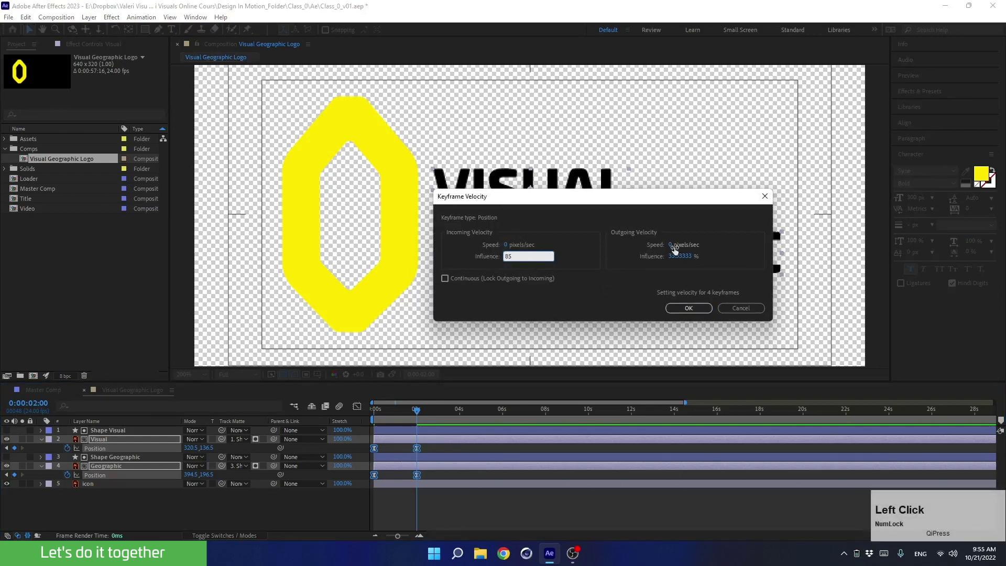
left_click(677, 256)
type("85")
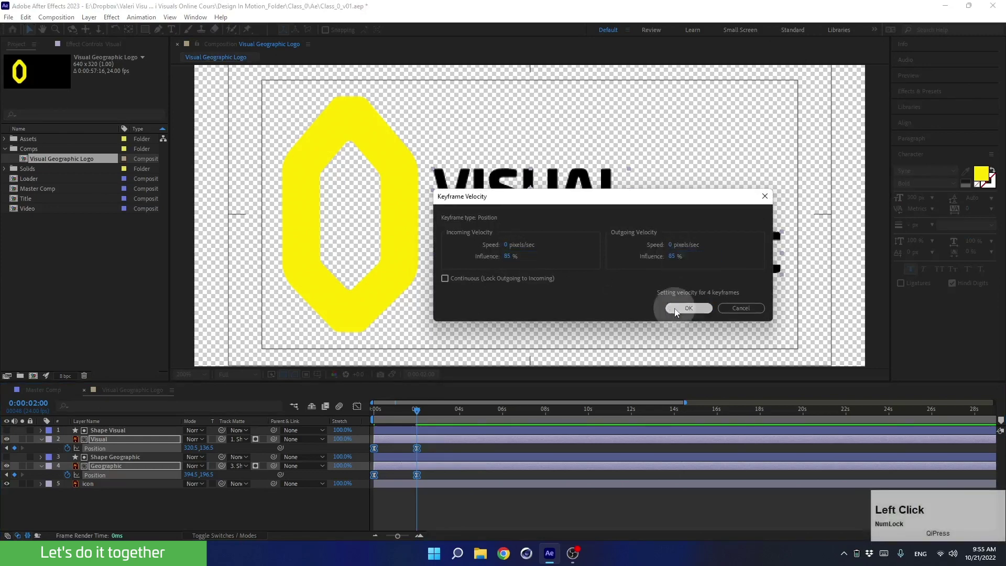
left_click(681, 308)
- Play back the eased text reveal from the start of the composition and return to 0 seconds
left_click_drag(416, 412, 344, 423)
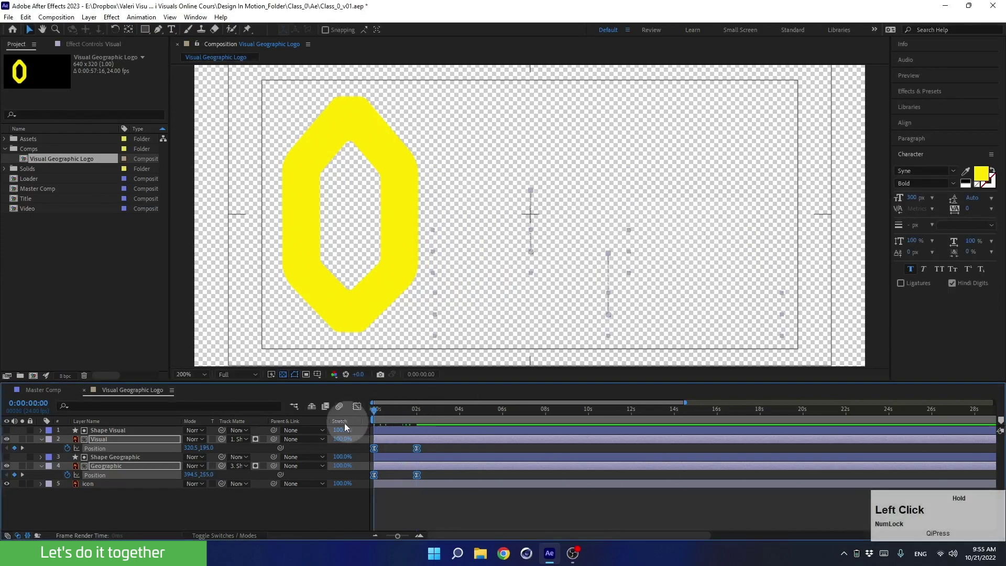
key("space")
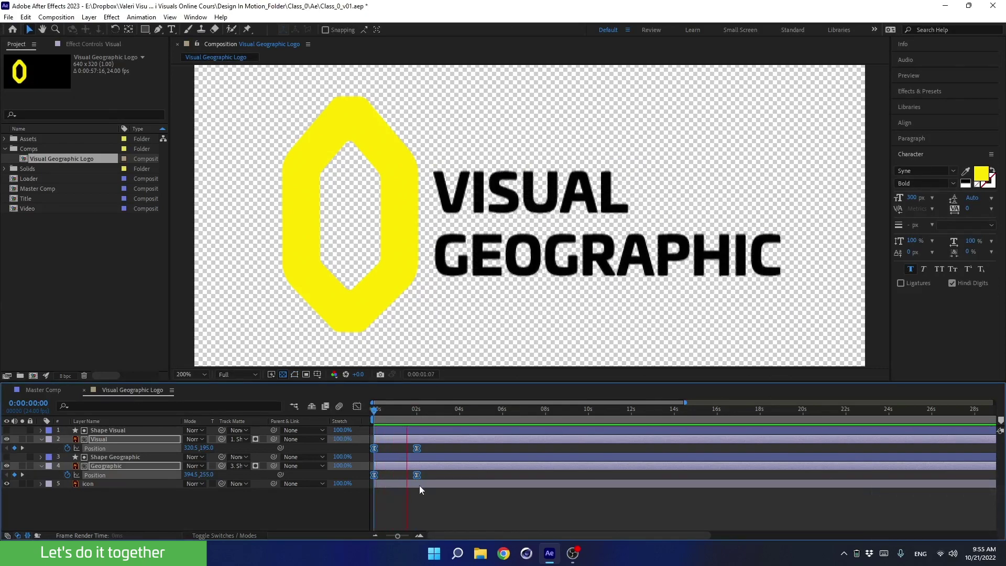
left_click(401, 413)
key("space")
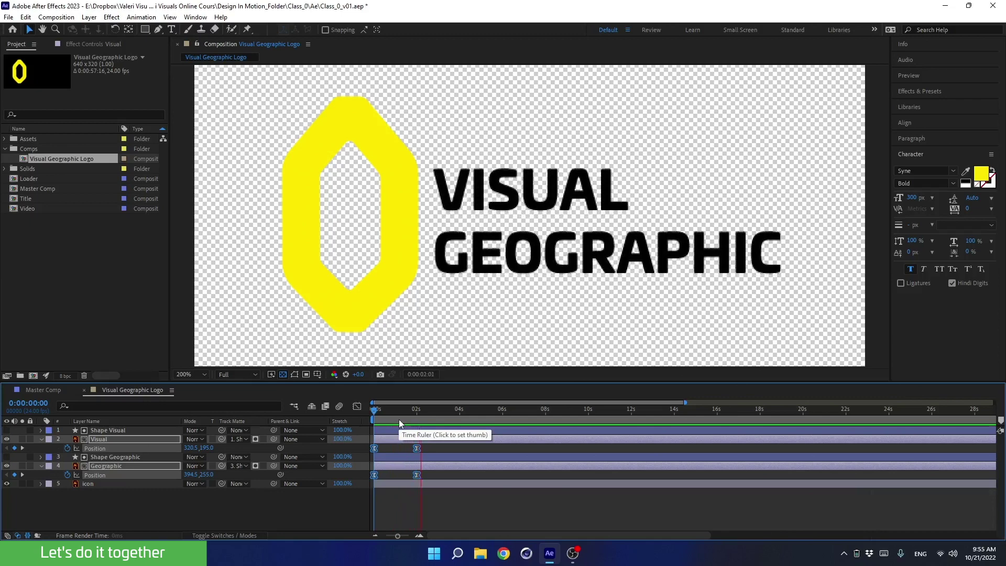
key("space")
left_click_drag(414, 413, 336, 419)
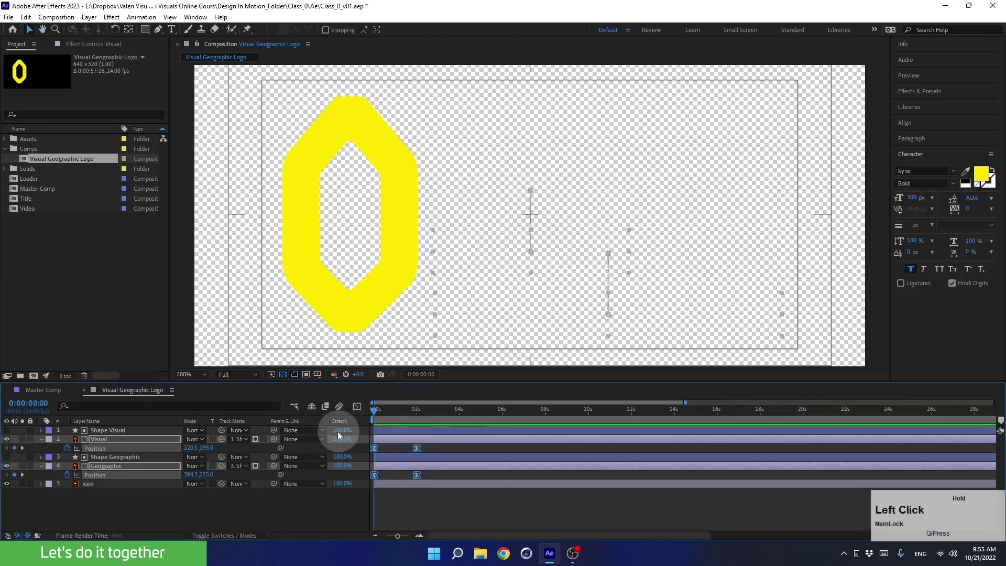
- Select the icon layer, go to 2 seconds and change the layer's label color to Yellow
left_click(357, 292)
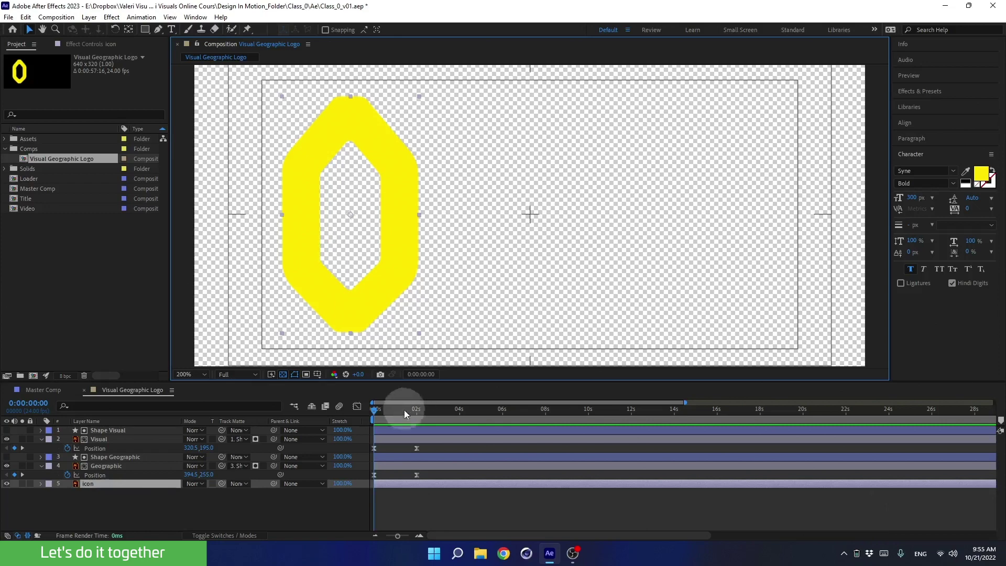
left_click_drag(404, 409, 416, 425)
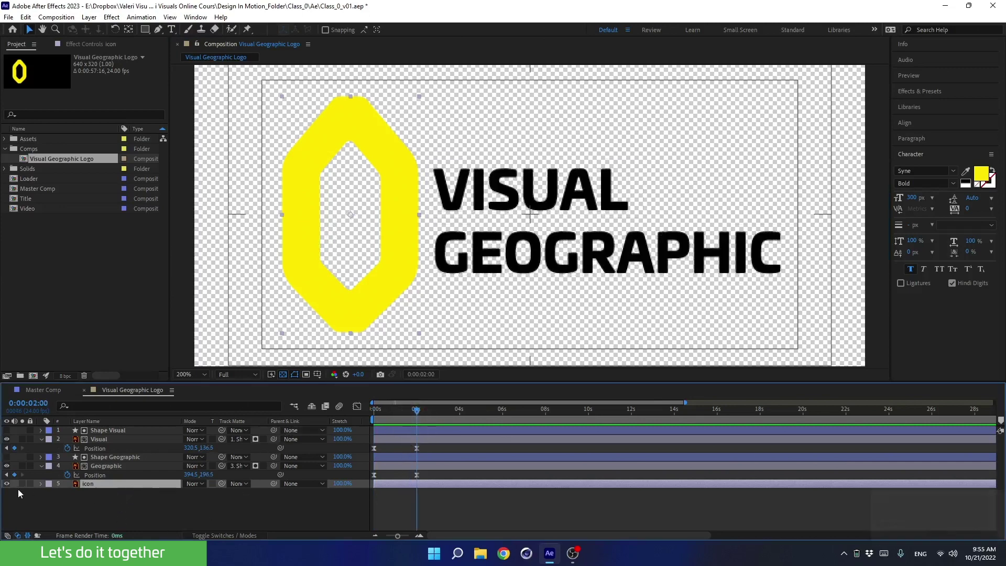
left_click(47, 483)
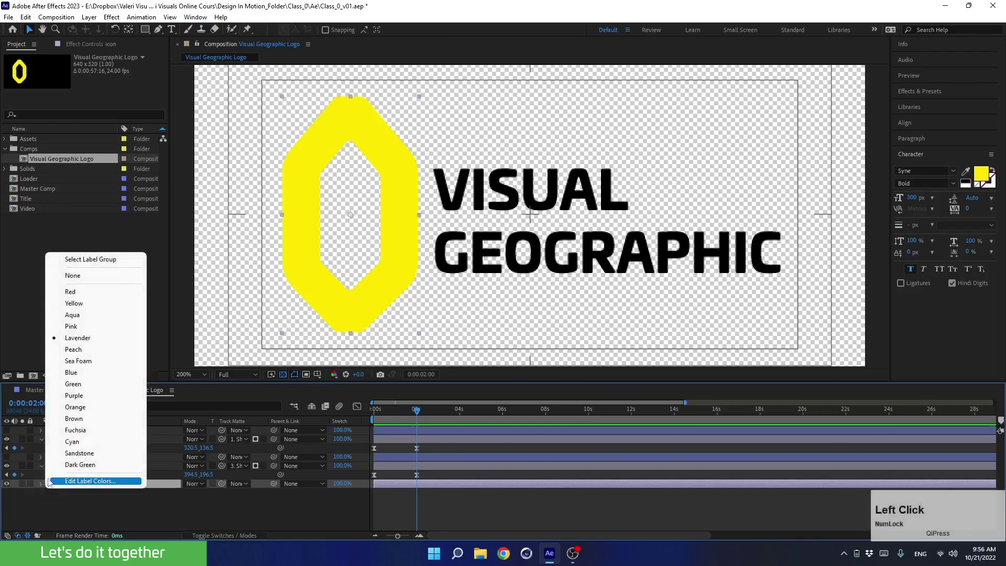
left_click(61, 305)
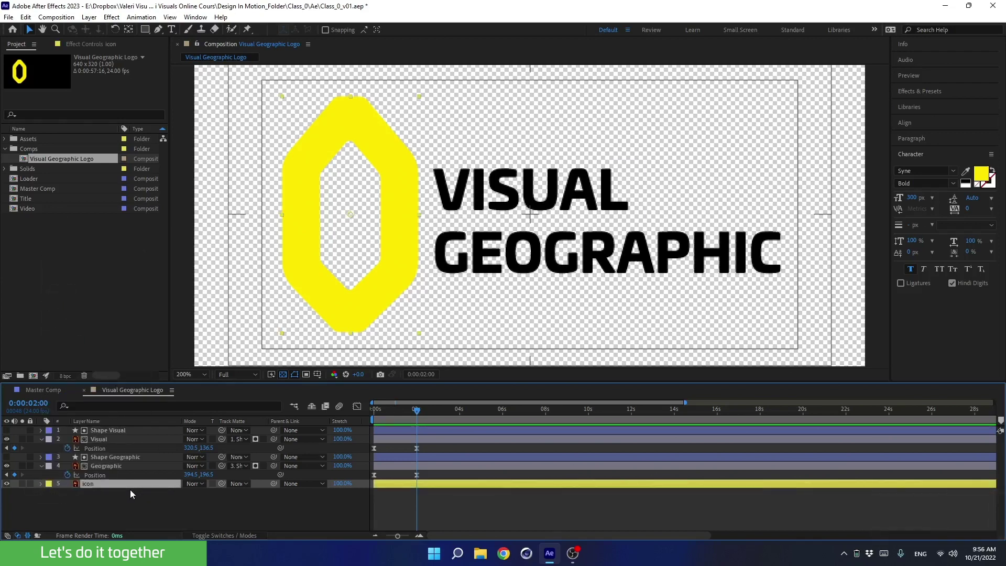
- Animate the icon layer's Scale with a 100% keyframe at 2 seconds and a 0% keyframe at 0 seconds
key("s")
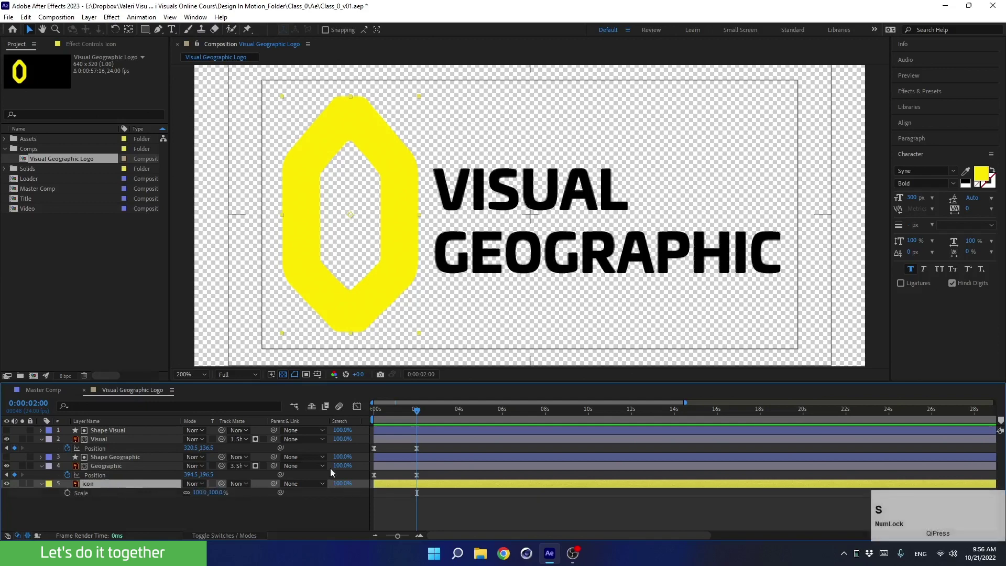
left_click(67, 493)
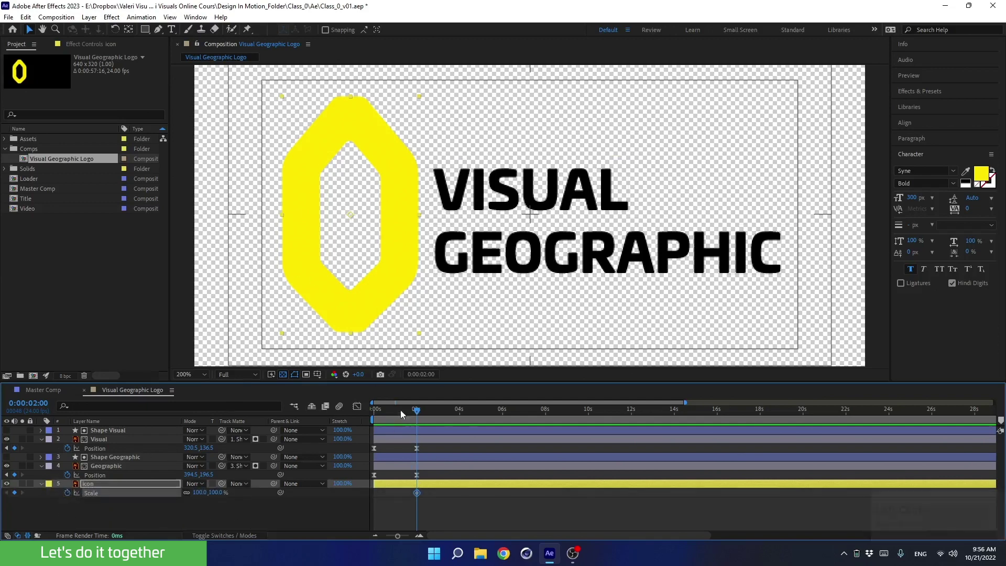
left_click_drag(401, 410, 358, 421)
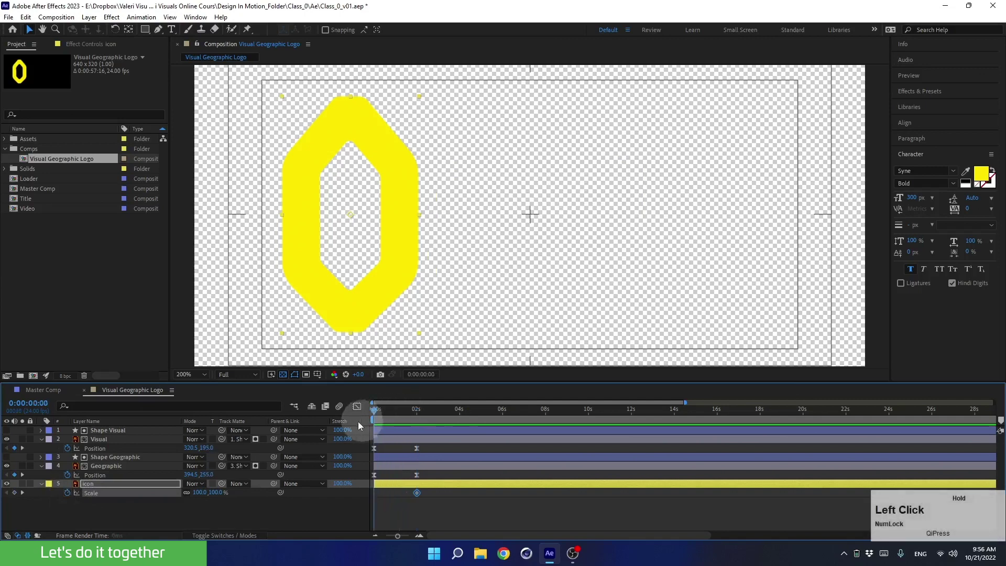
left_click(193, 492)
type("0")
key("Return")
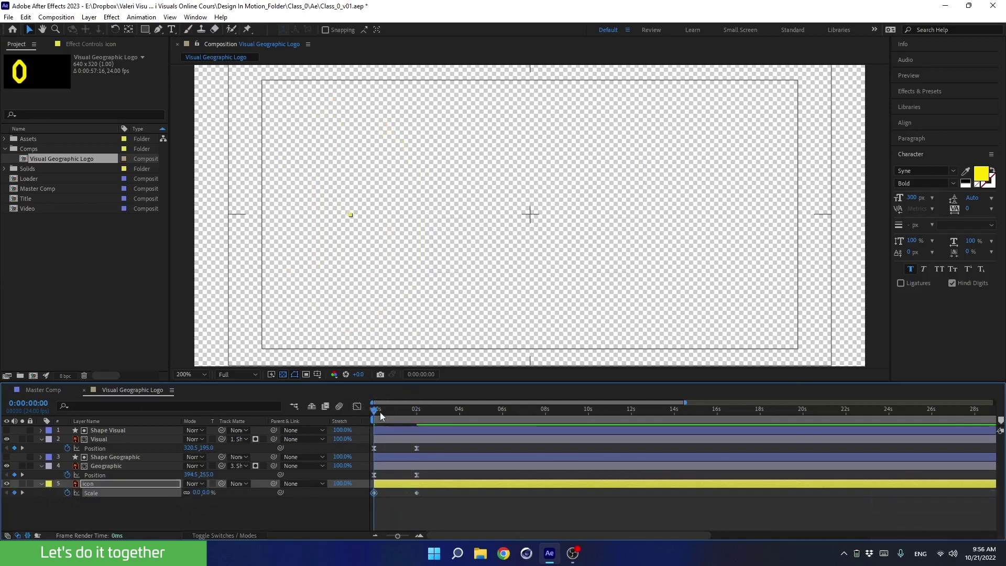
- Apply Easy Ease to both icon Scale keyframes with 85% incoming and outgoing velocity influence, and preview the animation from the start
left_click_drag(411, 498, 364, 486)
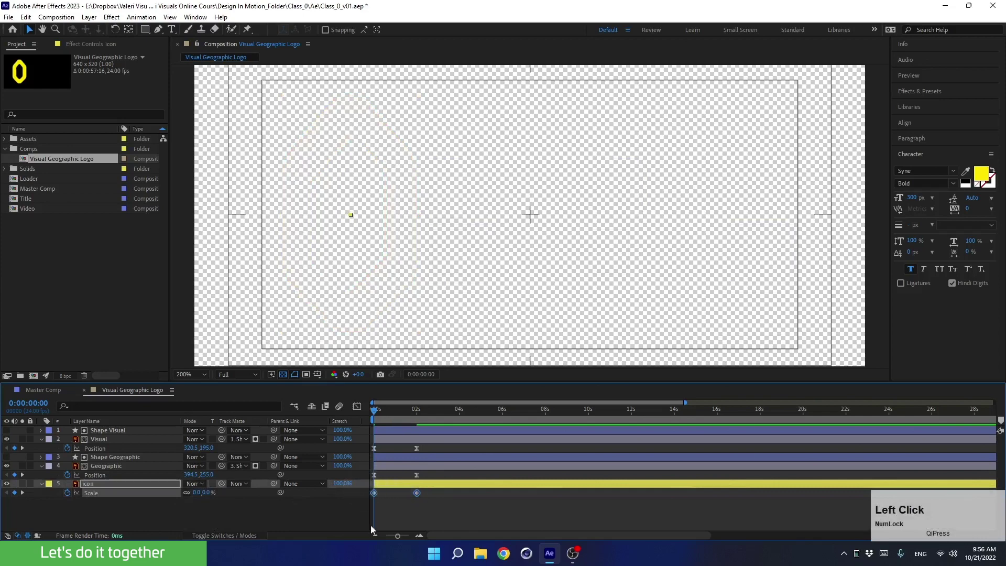
key("F9")
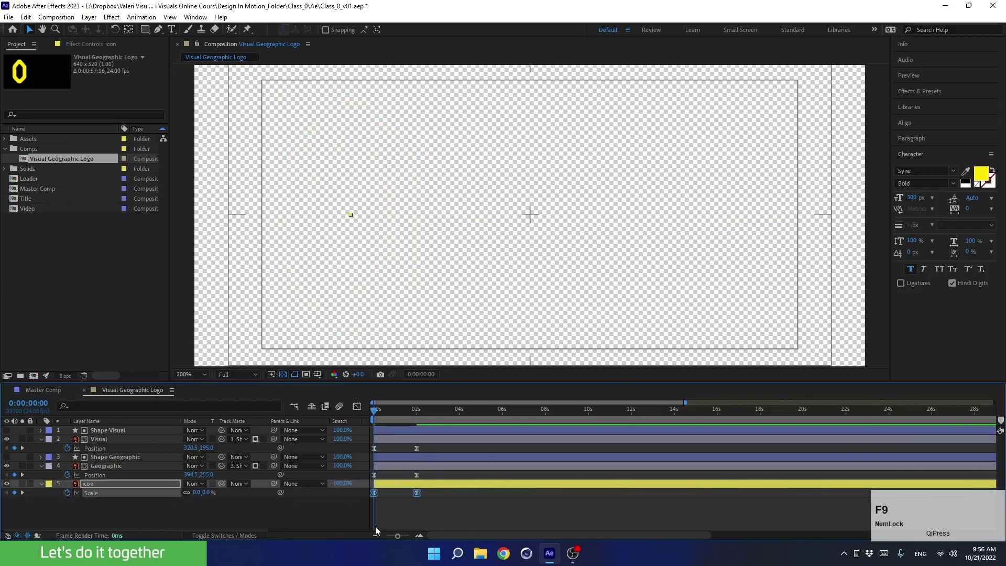
double_click(373, 493, "alt")
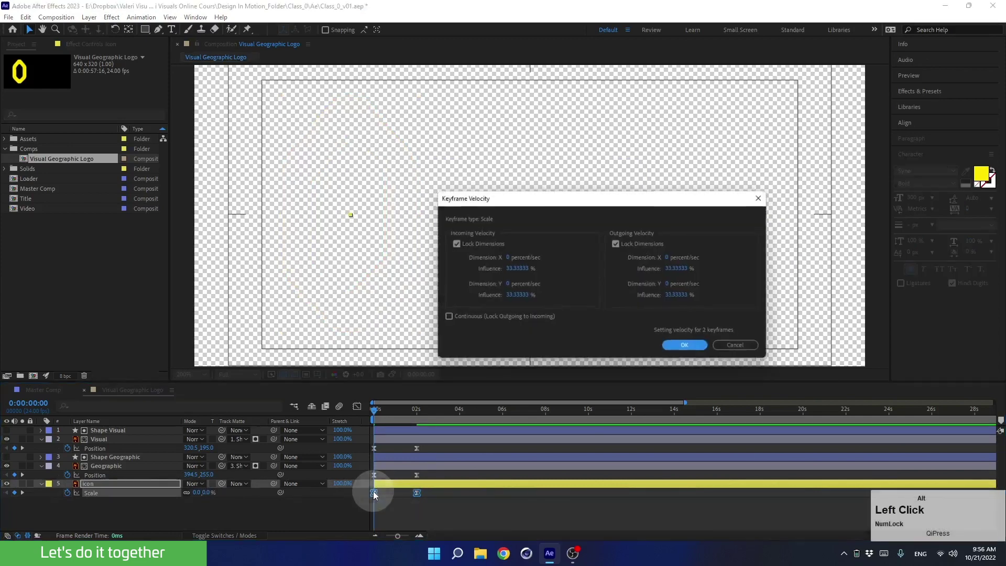
left_click(507, 273)
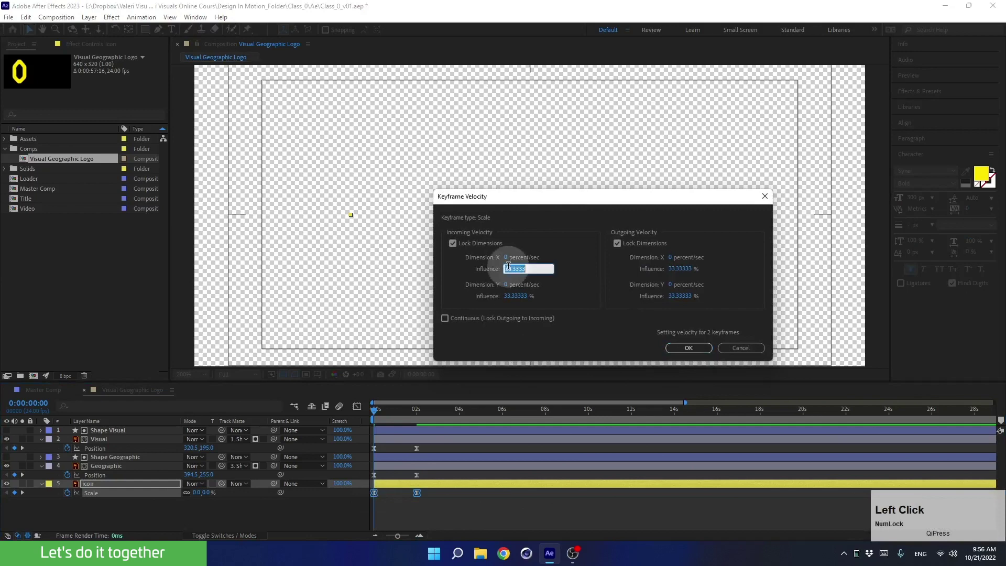
type("85")
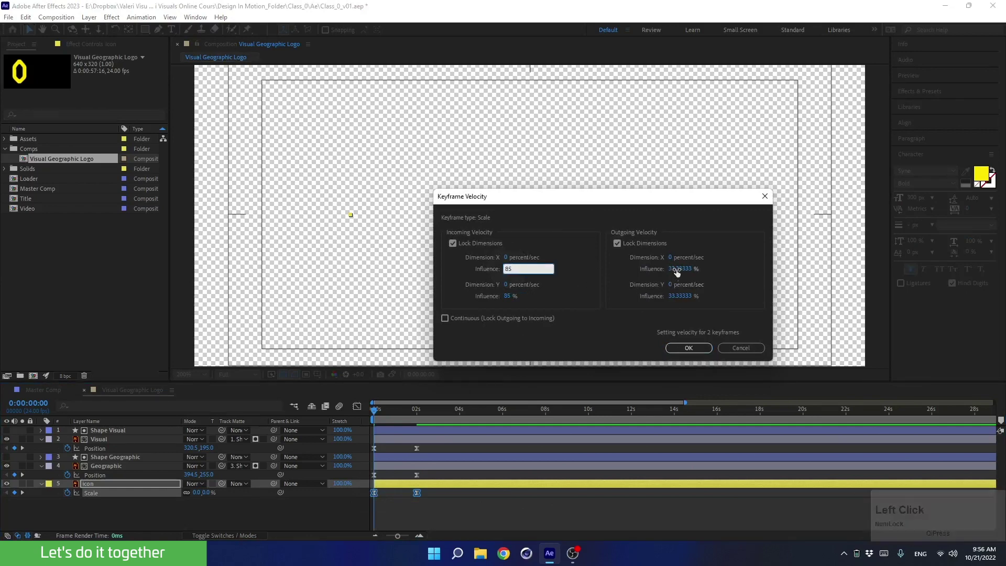
left_click(679, 269)
type("85")
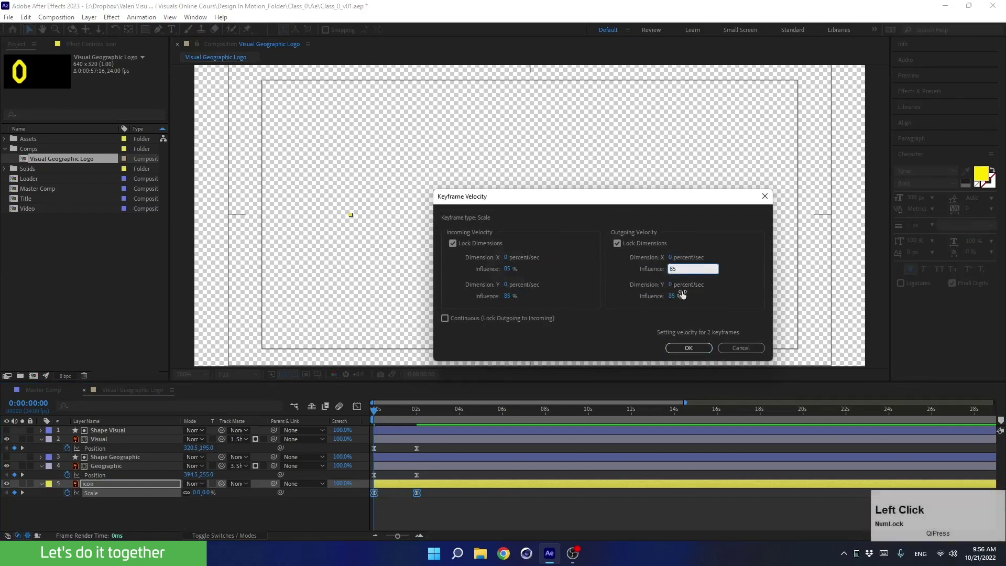
left_click(681, 348)
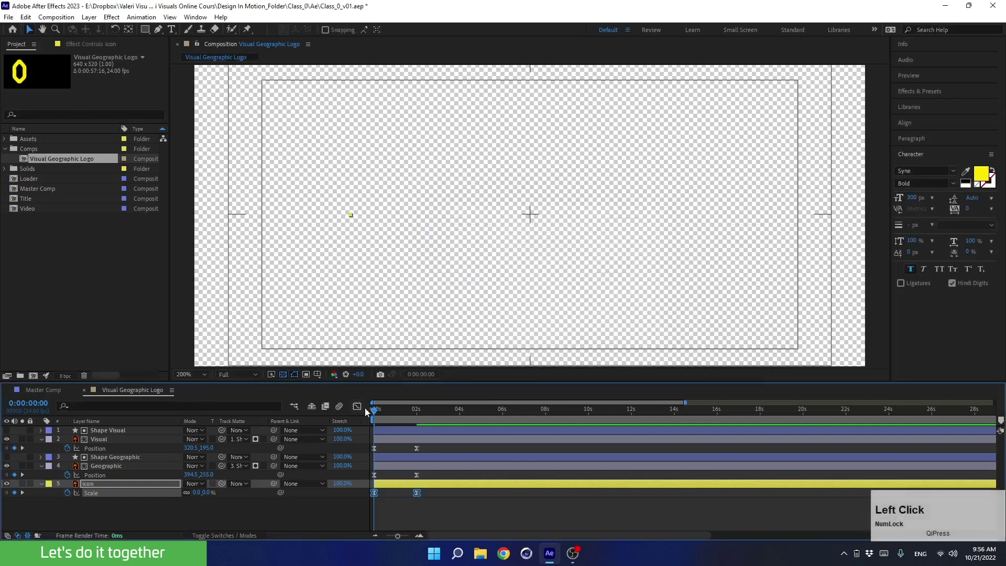
left_click_drag(379, 405, 353, 419)
key("space")
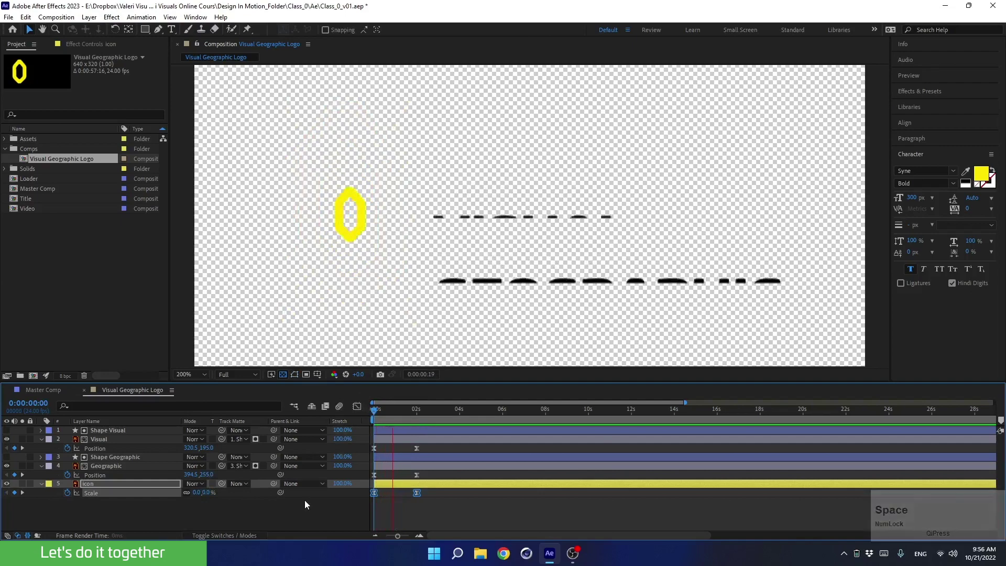
- Stop the preview, turn off the transparency grid and set the composition's background color to medium gray
key("space")
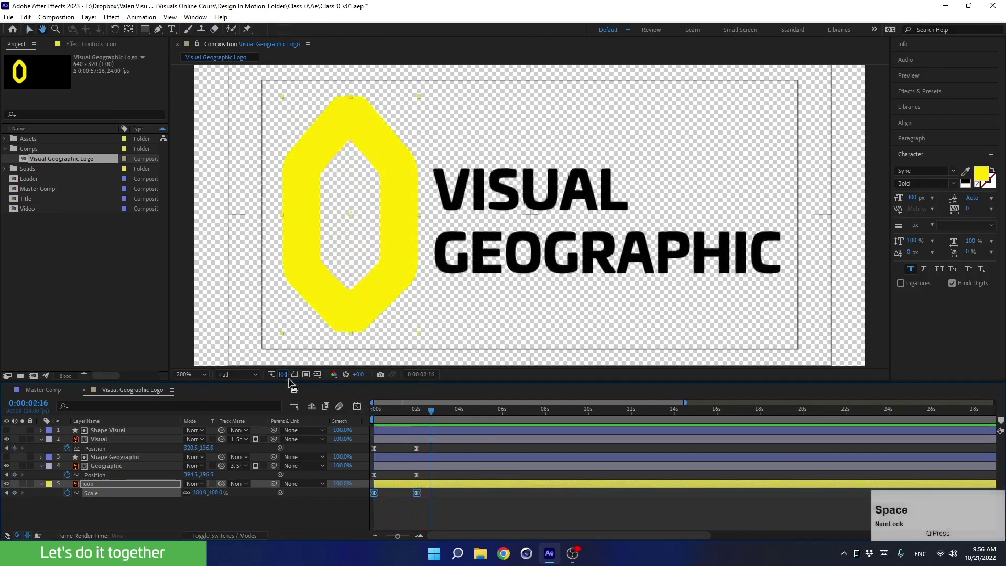
left_click(282, 375)
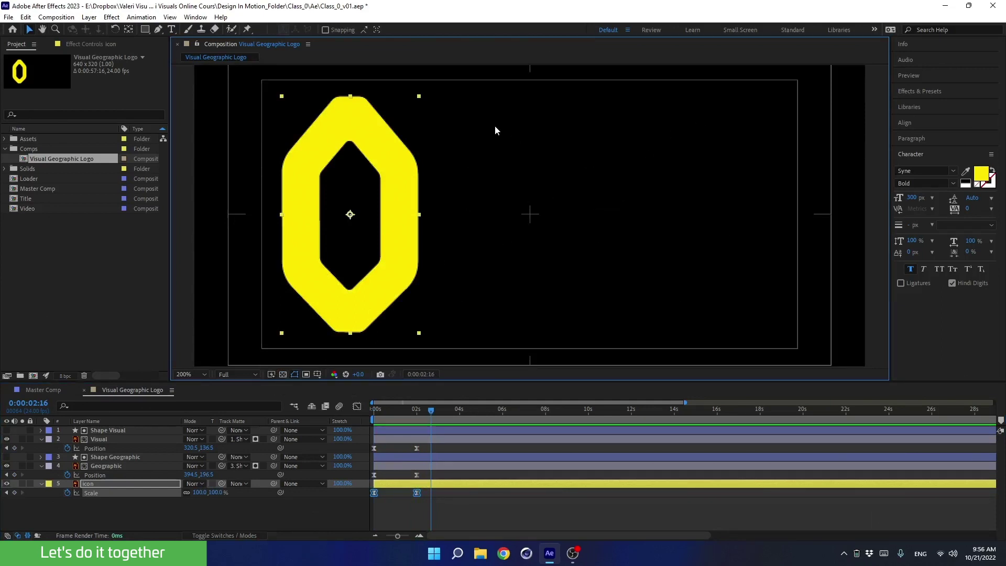
key("ctrl+k")
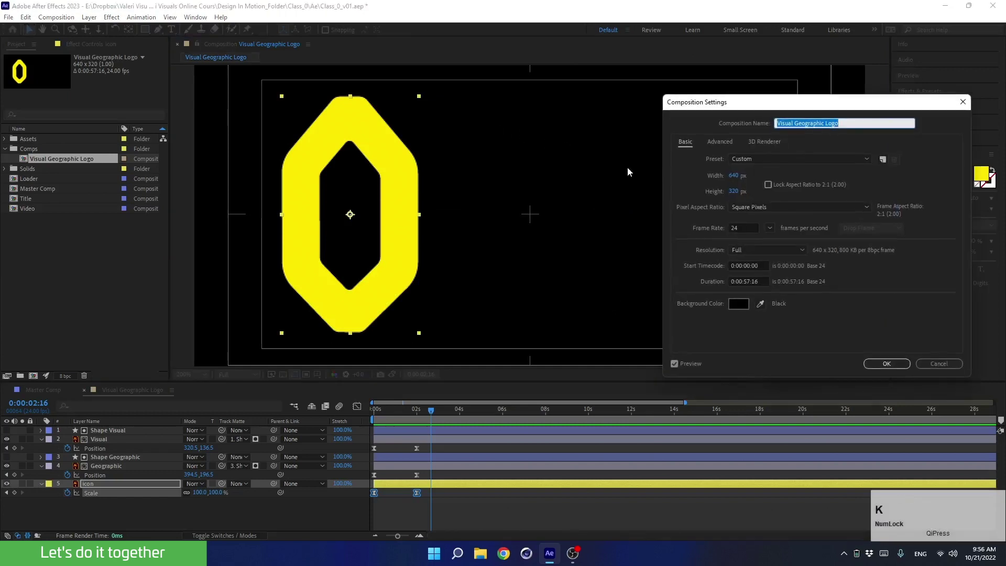
left_click(732, 303)
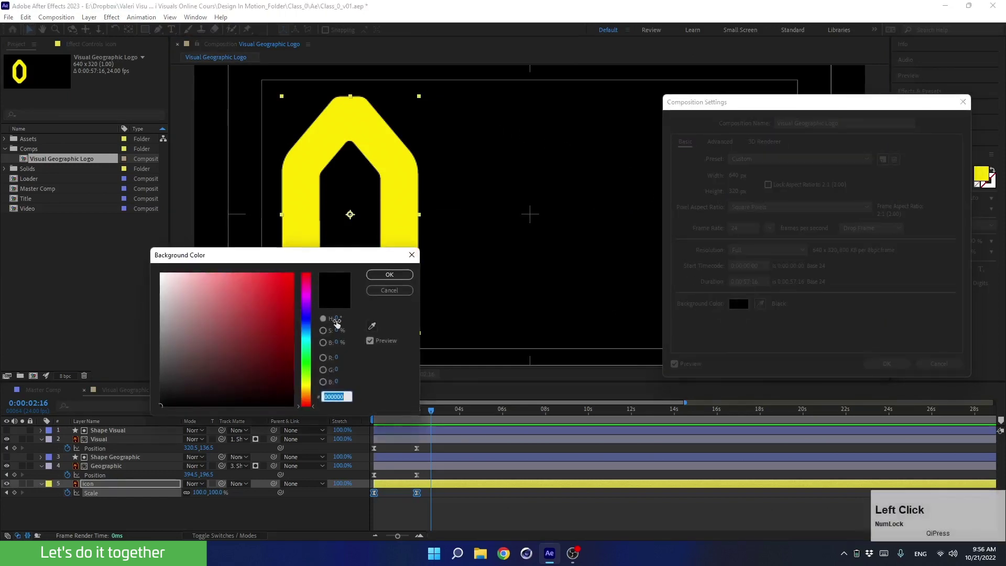
left_click_drag(161, 273, 130, 357)
key("Return")
key("Return")
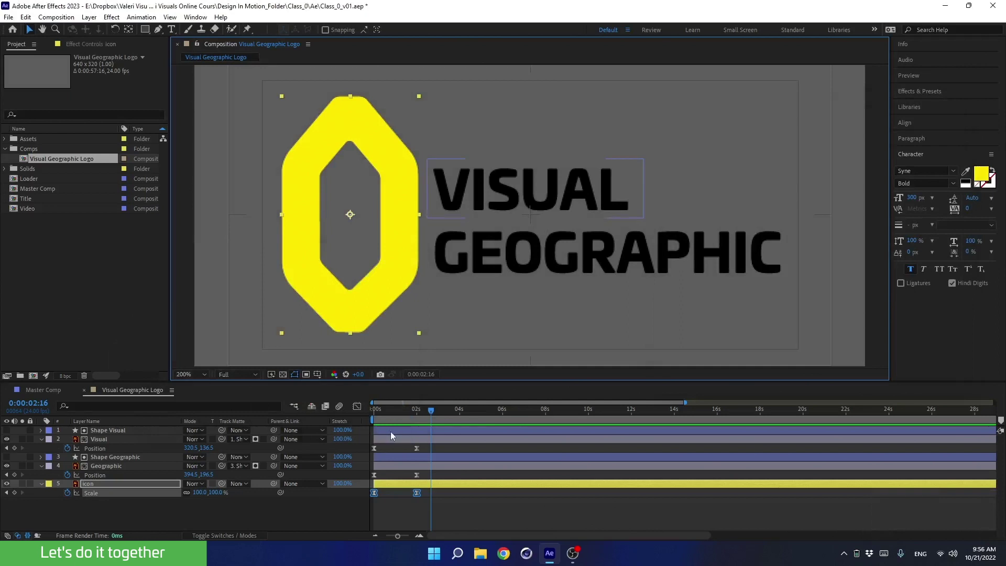
- Scrub through the reveal to 1 second and shift the Visual layer with its Shape Visual matte to start there
left_click(373, 410)
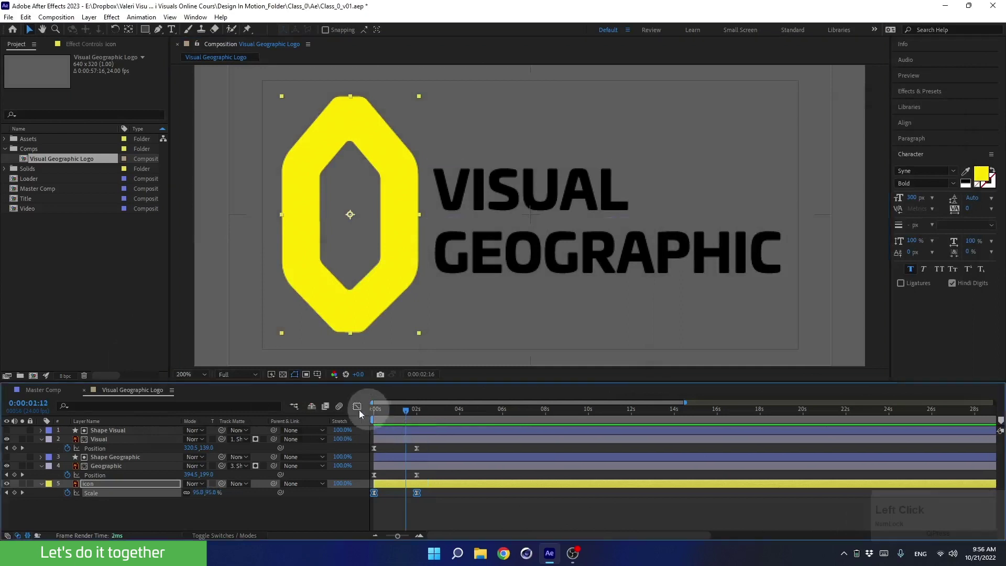
left_click(69, 511)
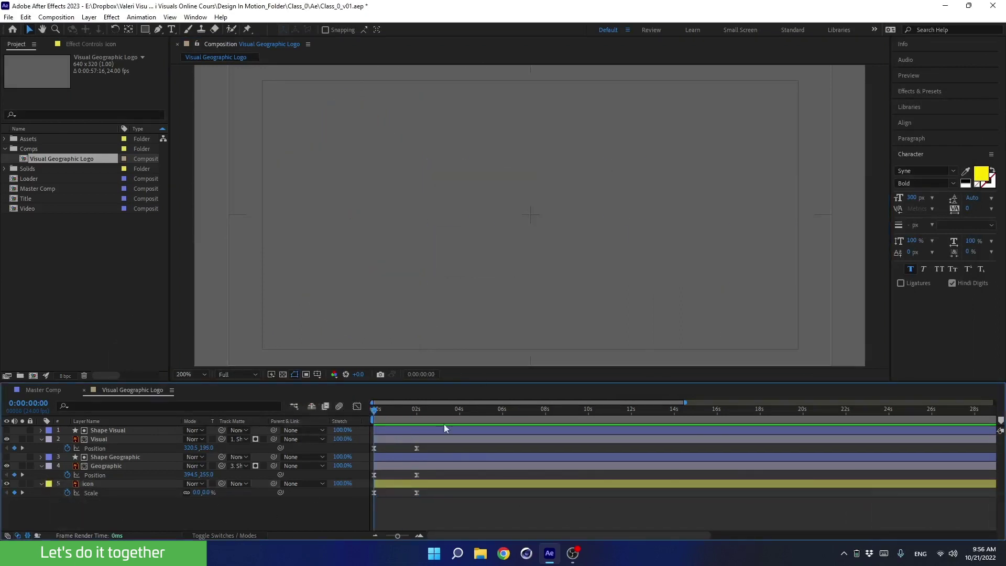
mouse_move(398, 409)
left_mouse_down()
mouse_move(412, 411)
mouse_move(388, 411)
mouse_move(402, 410)
left_mouse_up()
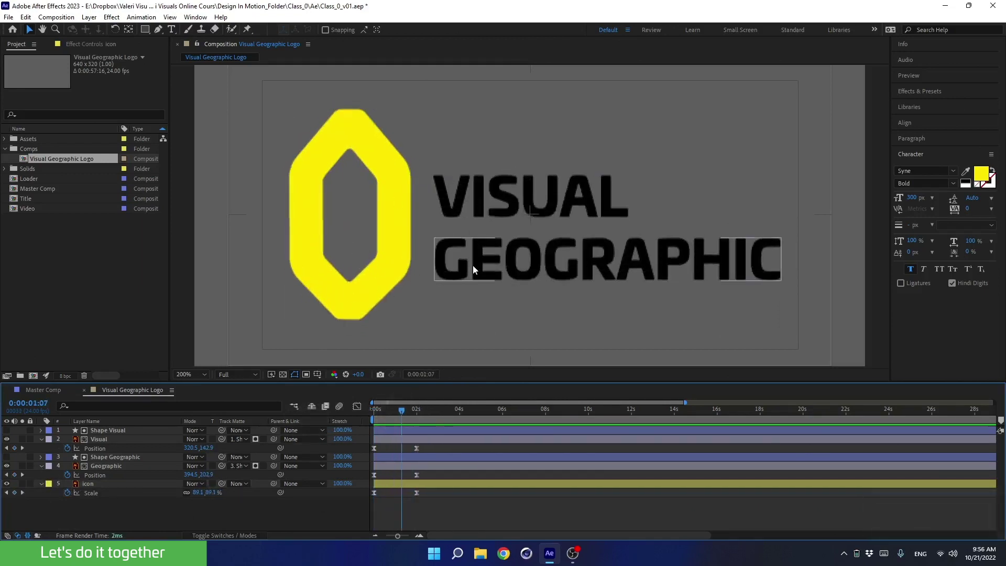
mouse_move(401, 410)
left_mouse_down()
mouse_move(382, 411)
mouse_move(395, 420)
left_mouse_up()
left_click(392, 485)
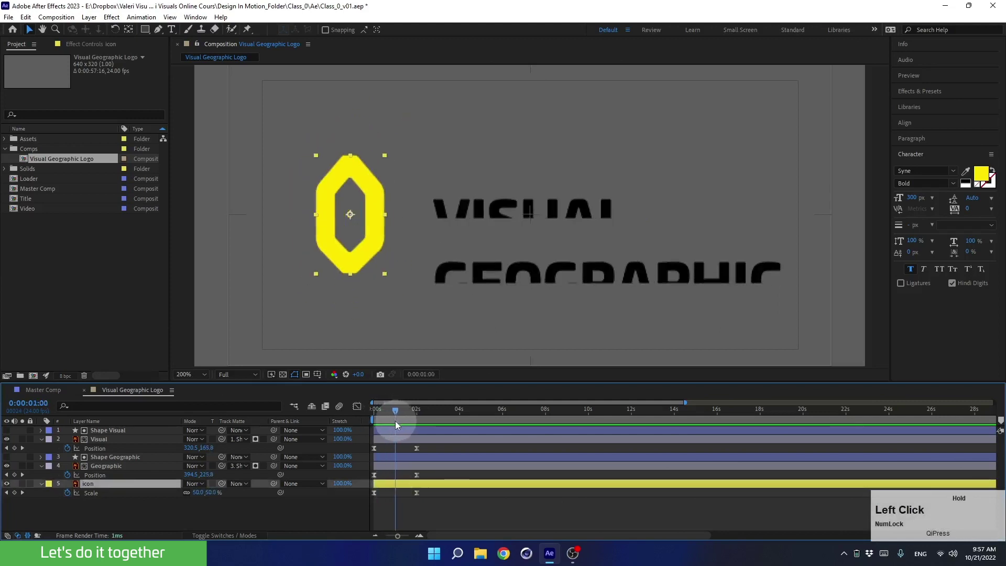
left_click(391, 466)
left_click(388, 457, "shift")
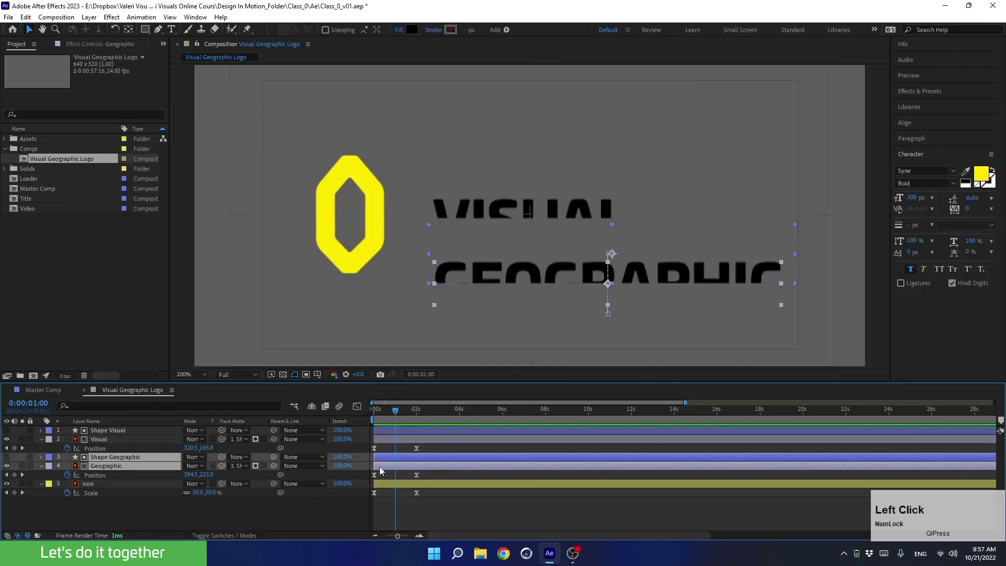
left_click(385, 430)
left_click(384, 439, "shift")
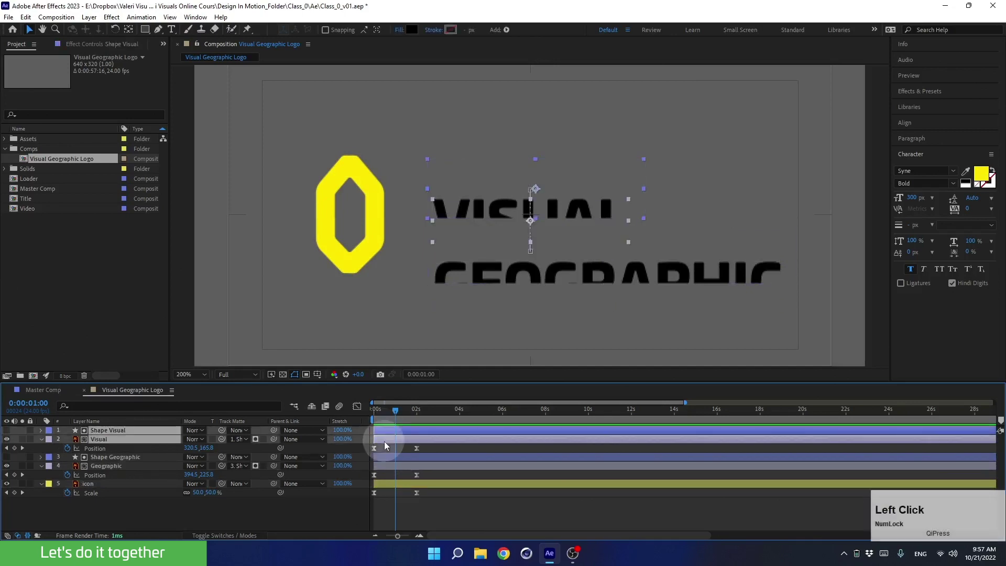
left_click_drag(385, 441, 402, 445)
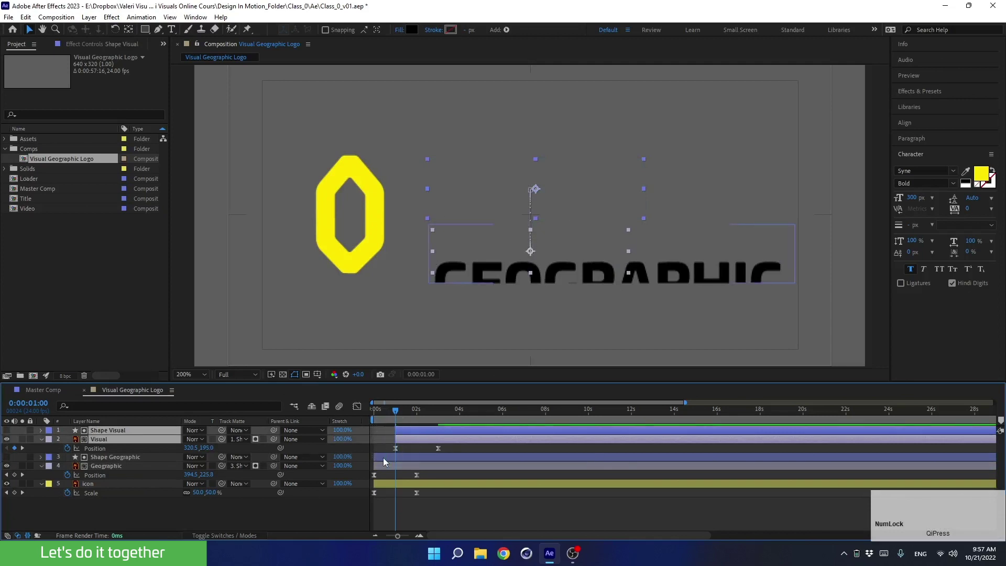
- Shift the Geographic layer with its Shape Geographic matte to start at about 2 seconds, and preview from the start
left_click(383, 456)
left_click(383, 466, "shift")
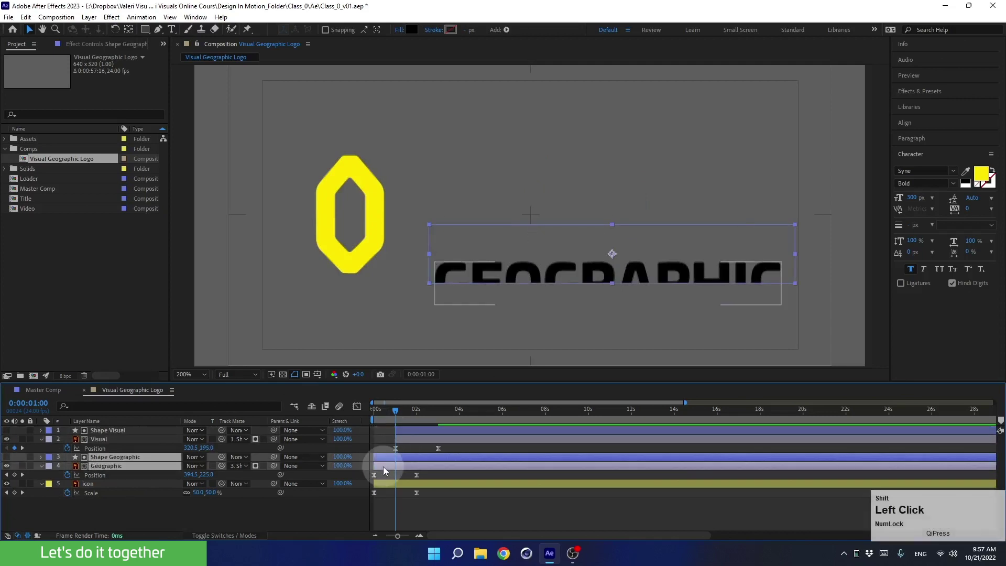
left_click_drag(385, 467, 426, 470)
left_click_drag(401, 417, 376, 419)
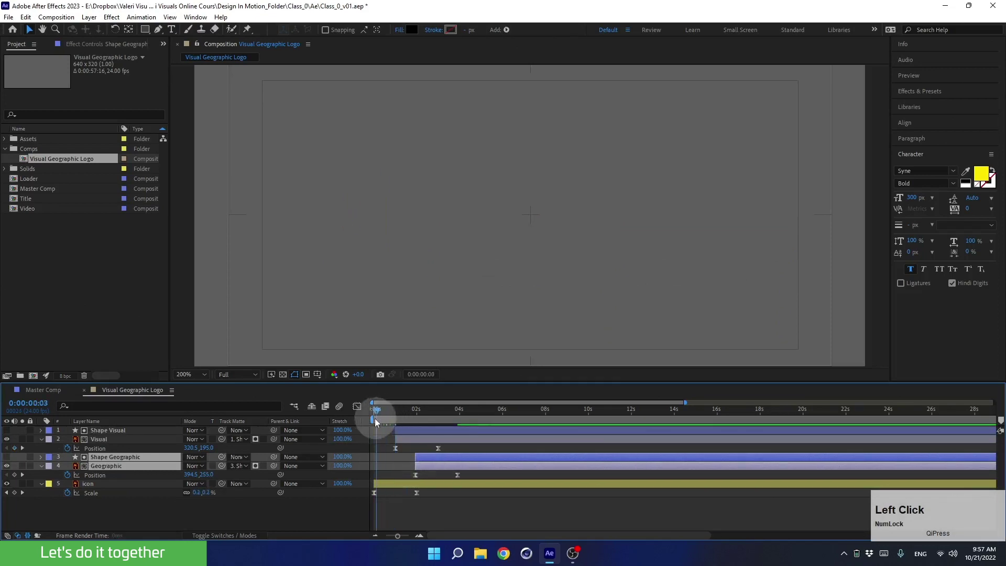
key("space")
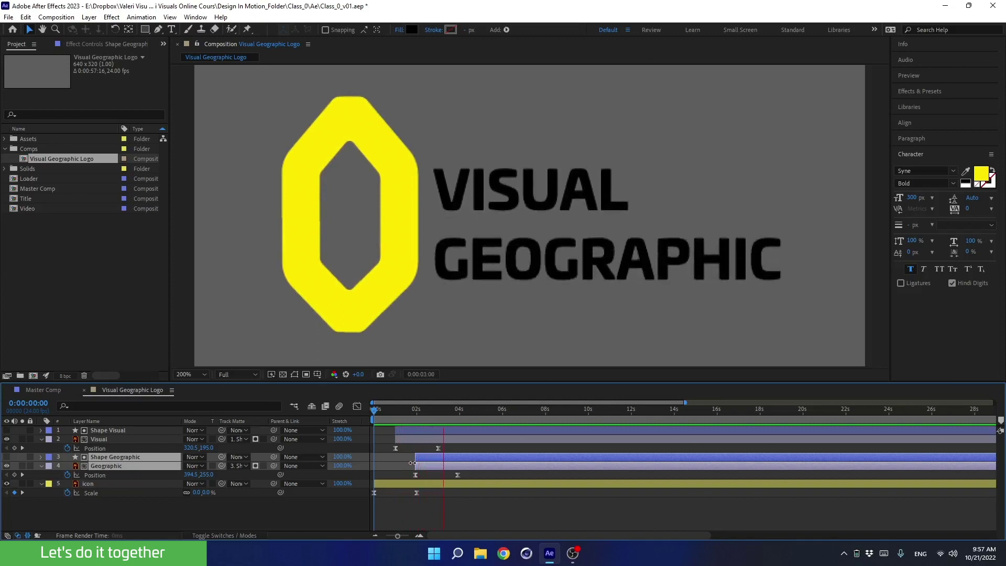
key("space")
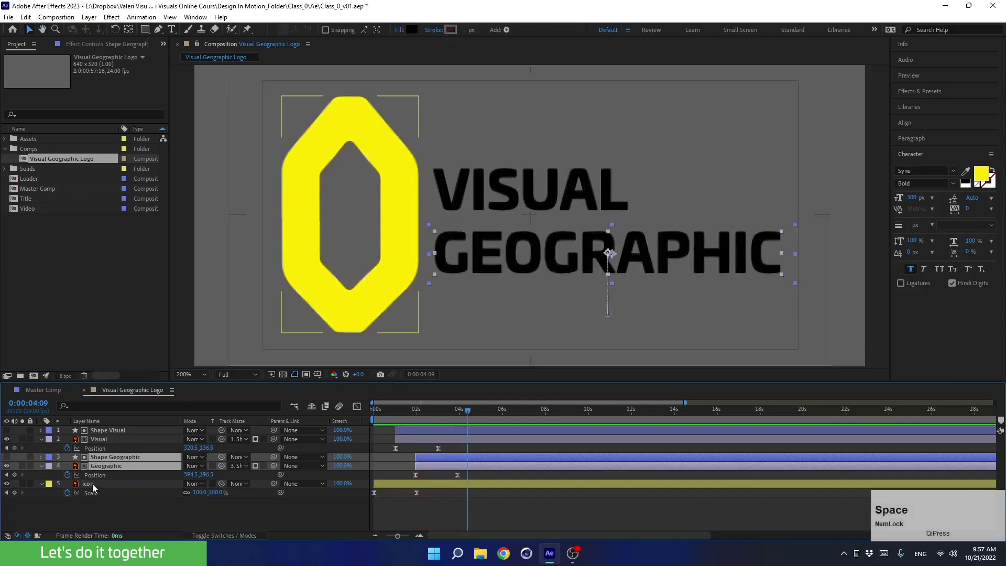
- Move the icon layer to the top of the layer stack and shift Visual with its matte to start at about 0.5 seconds
left_click_drag(92, 483, 91, 431)
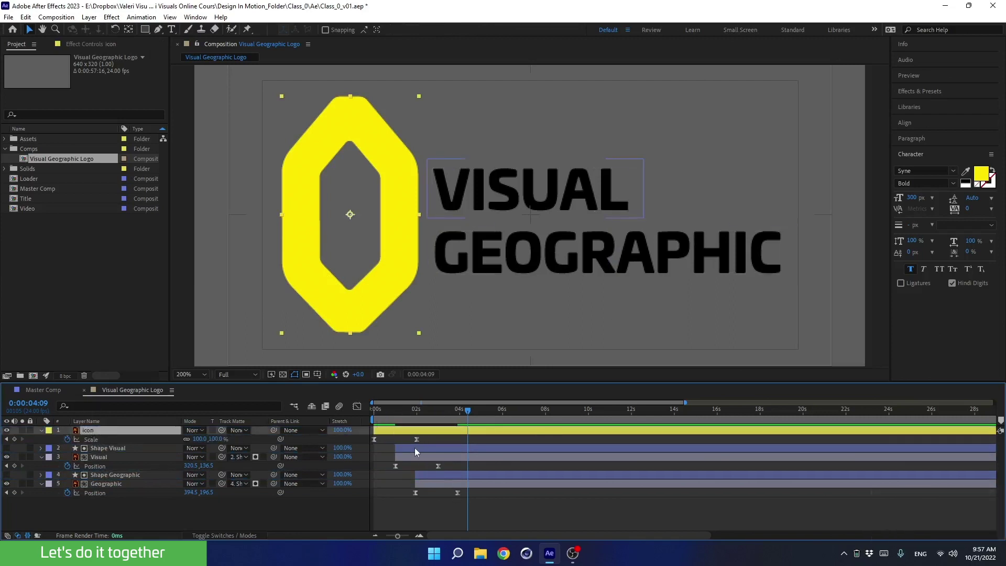
left_click(414, 447)
left_click(409, 458, "shift")
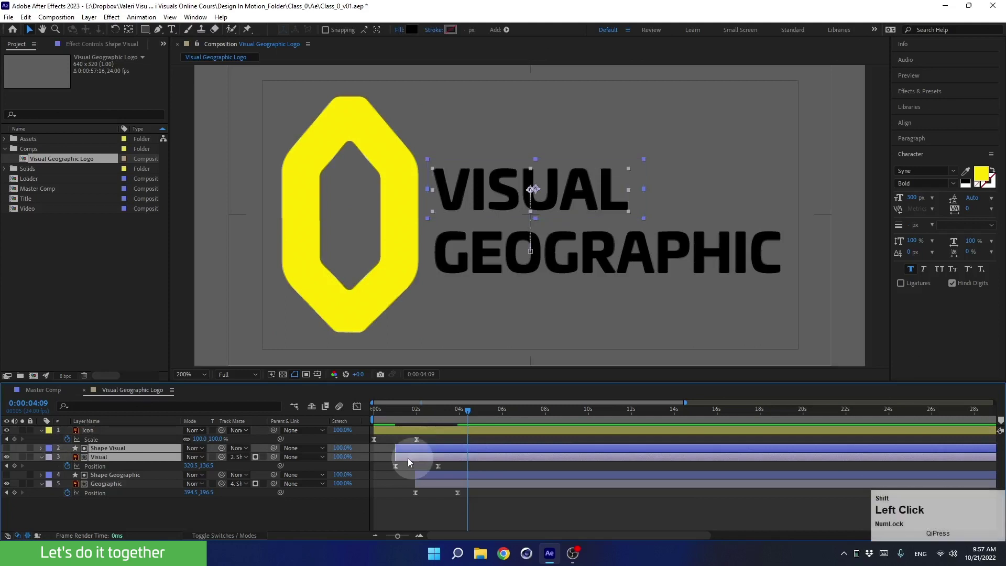
left_click_drag(404, 448, 400, 476)
- Shift Geographic and its matte earlier to start at about 1 second, and preview the animation
left_click(424, 476)
left_click(424, 482, "shift")
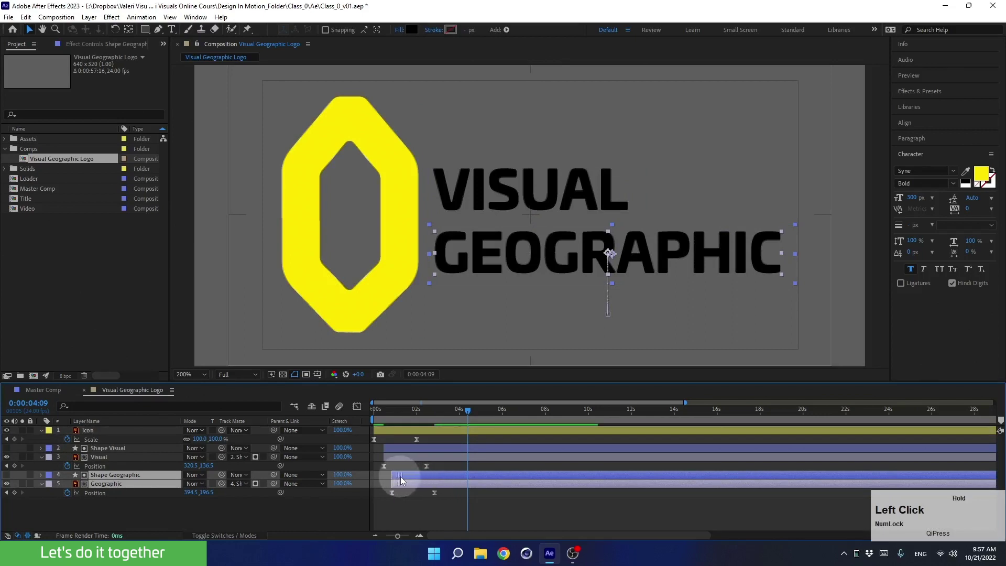
key("space")
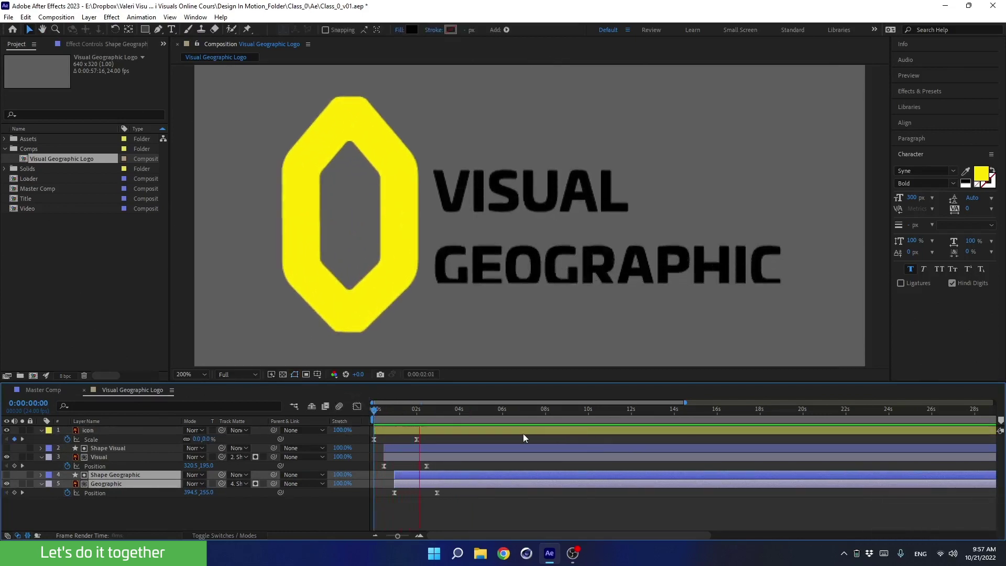
key("space")
- Shift both text layers and their mattes earlier together so that Visual starts at about 0.25 seconds
left_click(392, 448)
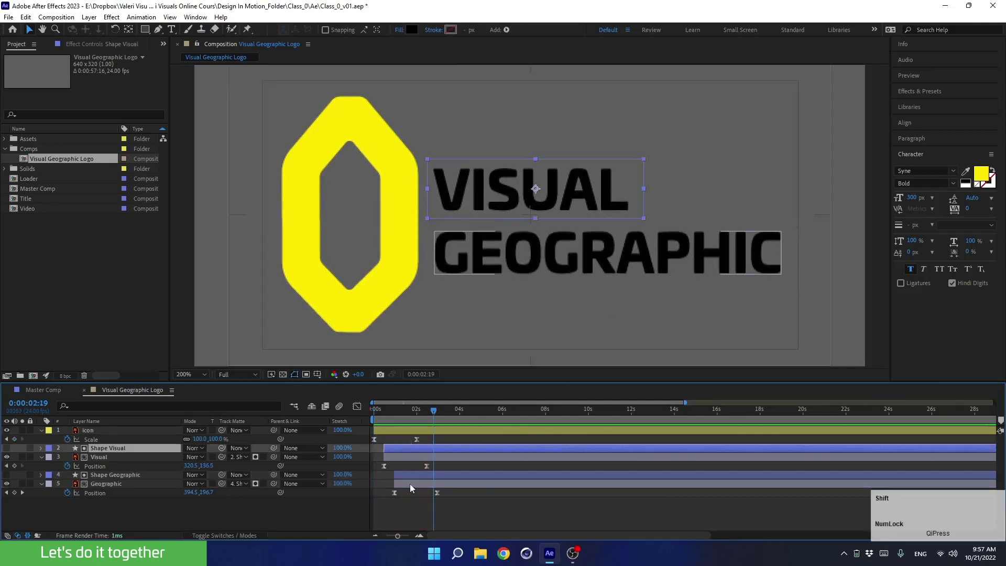
left_click(411, 485, "shift")
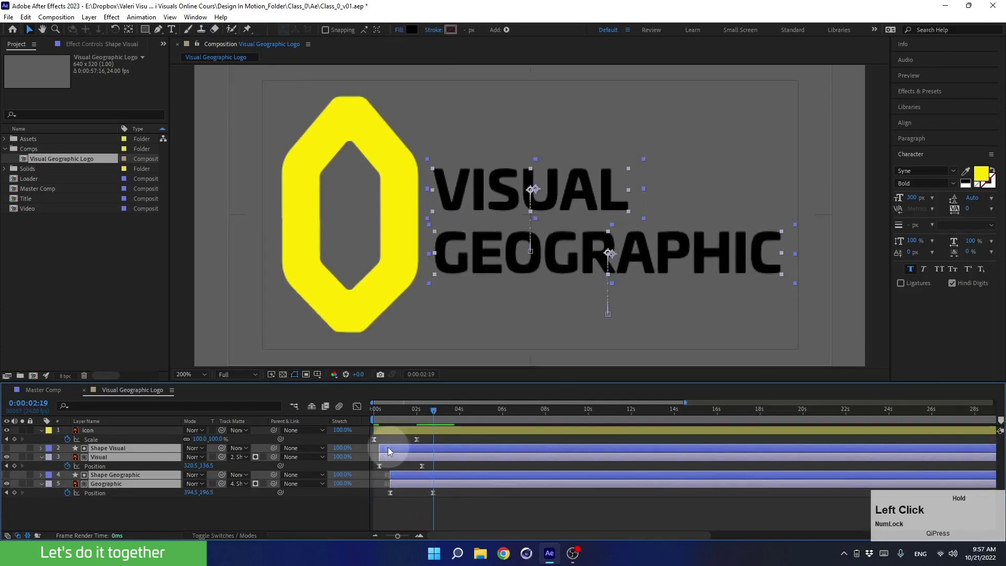
left_click_drag(392, 452, 387, 451)
left_click(407, 504)
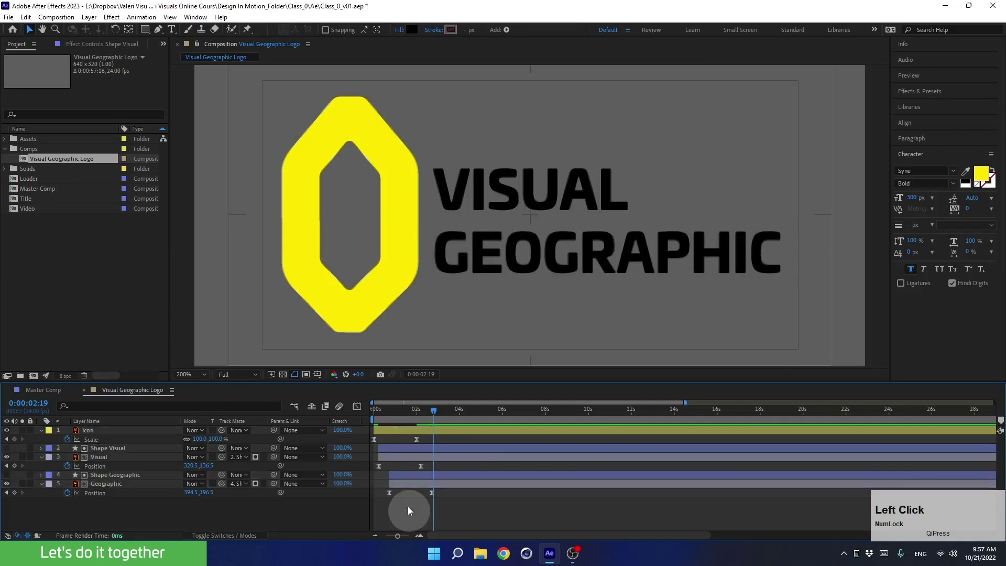
- Tighten the stagger by shifting Geographic and its matte to start at about 0.5 seconds
left_click(398, 474)
left_click(398, 483, "shift")
left_click_drag(397, 472, 391, 474)
- Play back the staggered logo animation twice from the start, scrub to 0:00:02:16 and clear the layer selection
left_click_drag(388, 416, 317, 423)
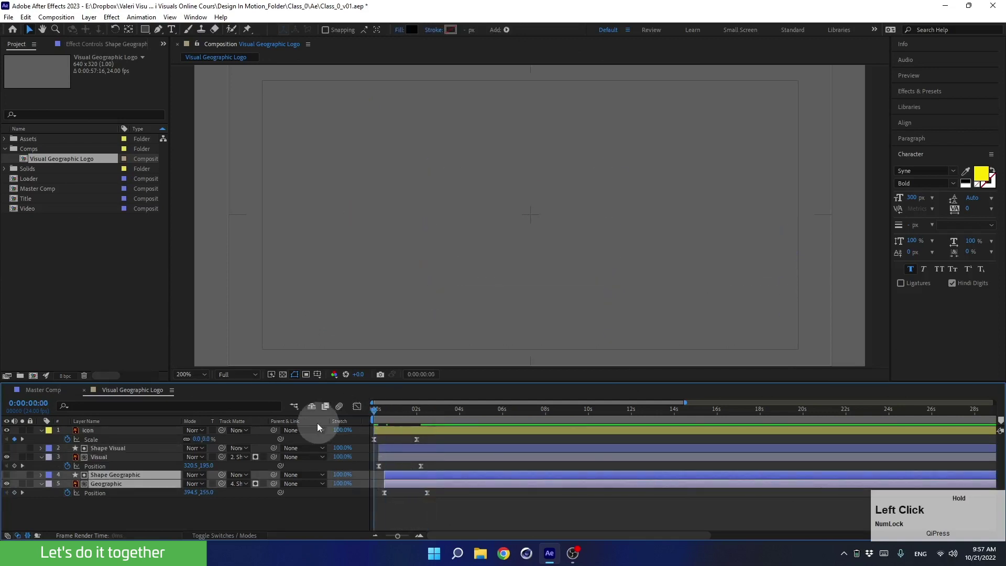
key("space")
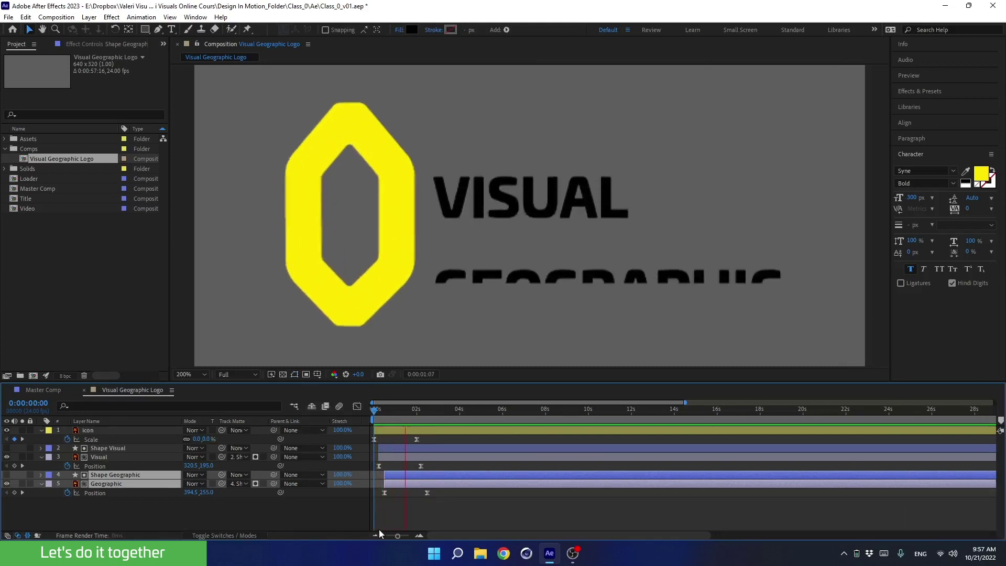
key("space")
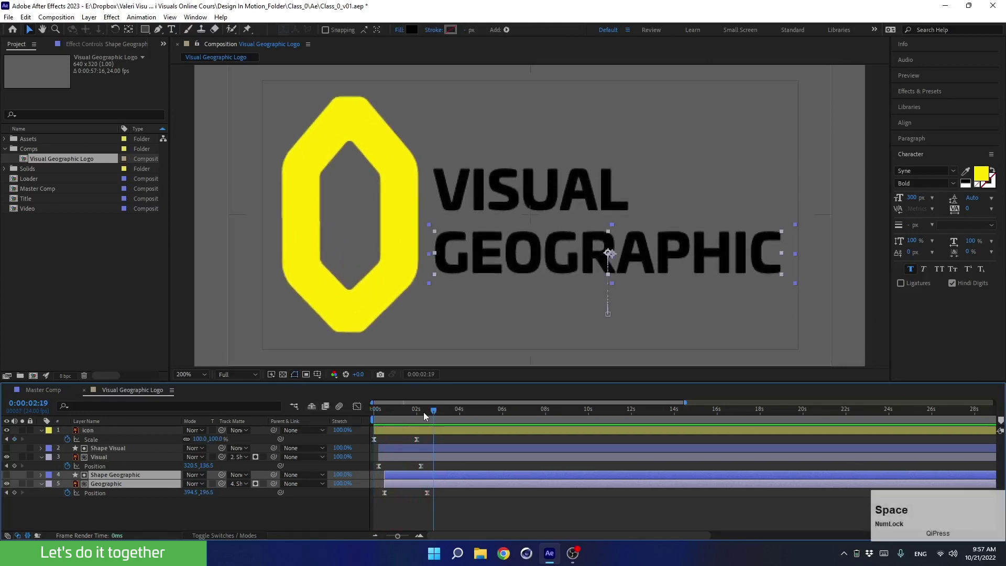
left_click_drag(424, 412, 314, 499)
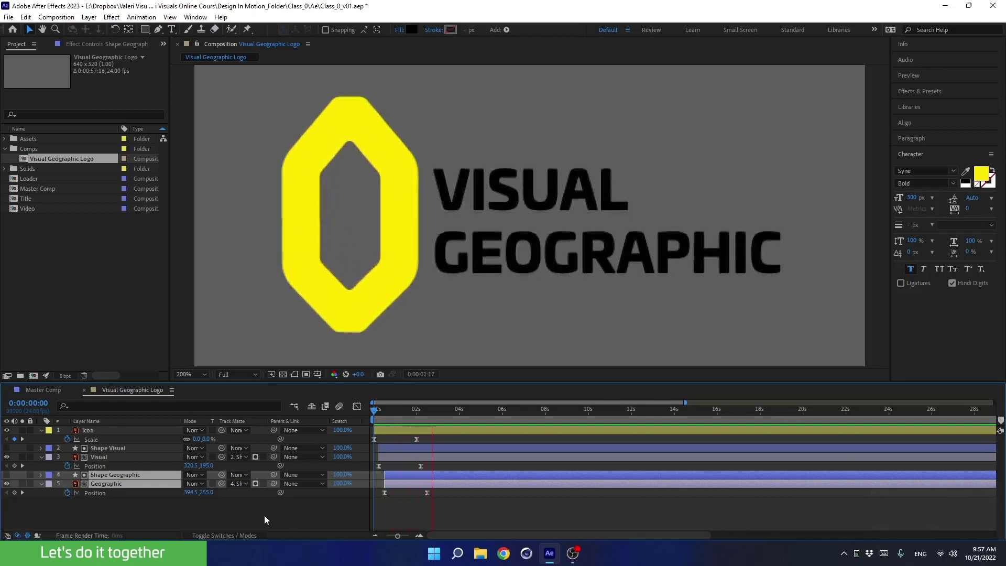
key("space")
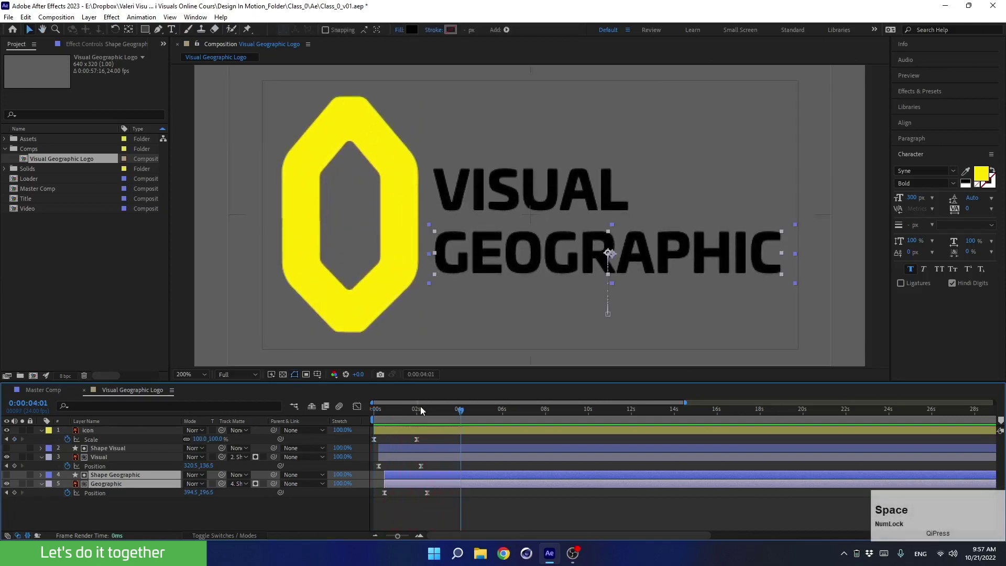
left_click(423, 410)
mouse_move(423, 410)
left_mouse_down()
mouse_move(382, 411)
mouse_move(432, 416)
left_mouse_up()
left_click(326, 517)
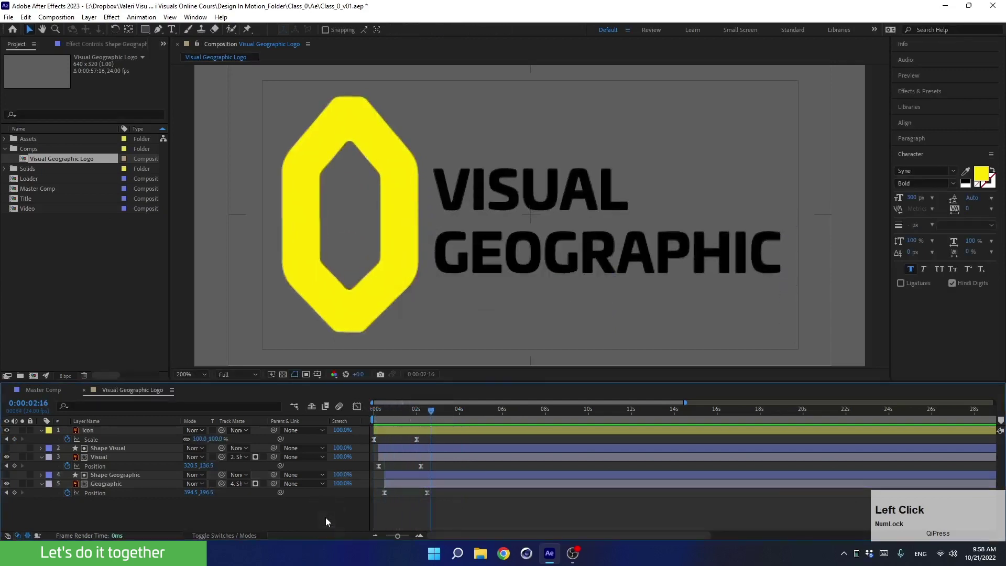
- Save the project and switch to the Master Comp timeline
key("ctrl+s")
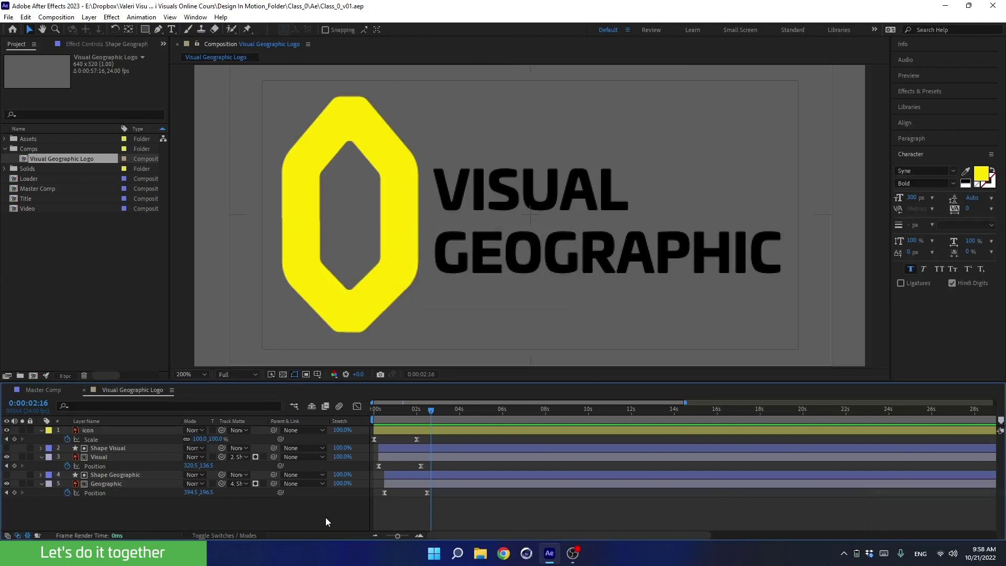
left_click(37, 389)
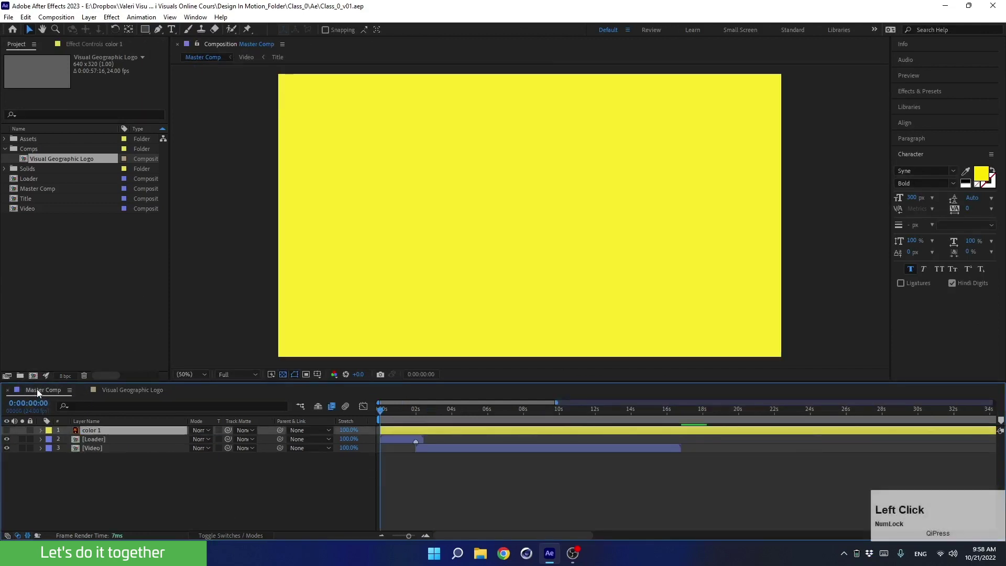